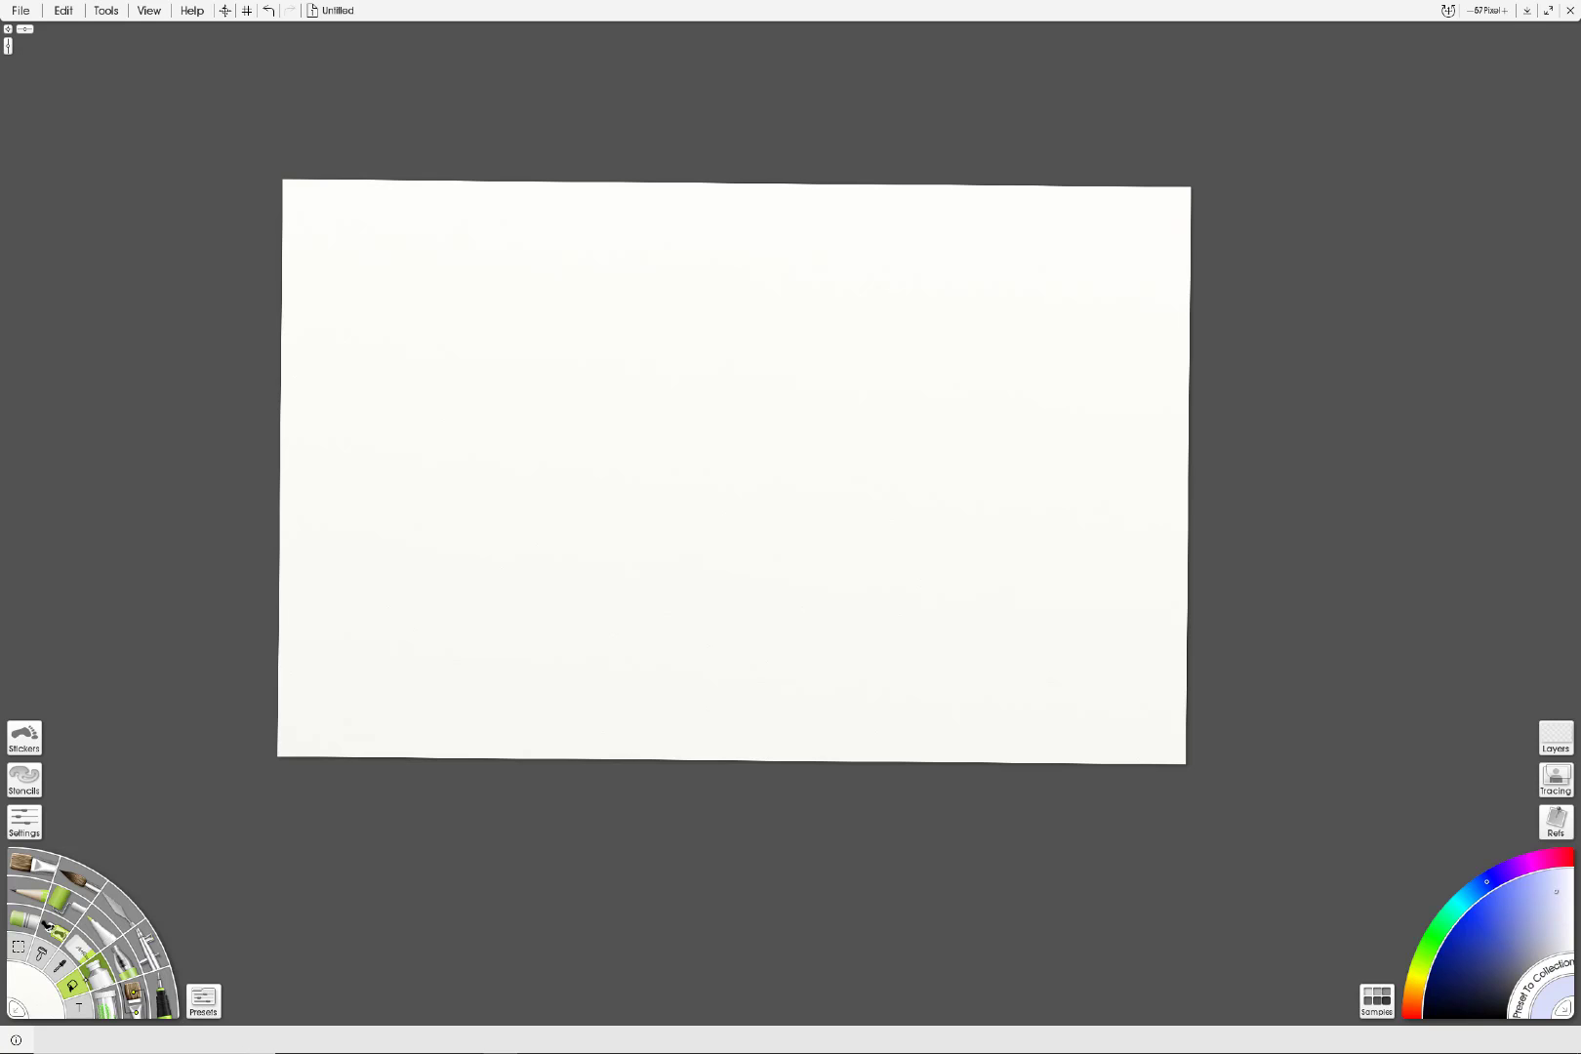
Step: Fill the canvas with pale lavender and paint the first periwinkle Oil Brush streaks across the upper-left and central sky
click(872, 456)
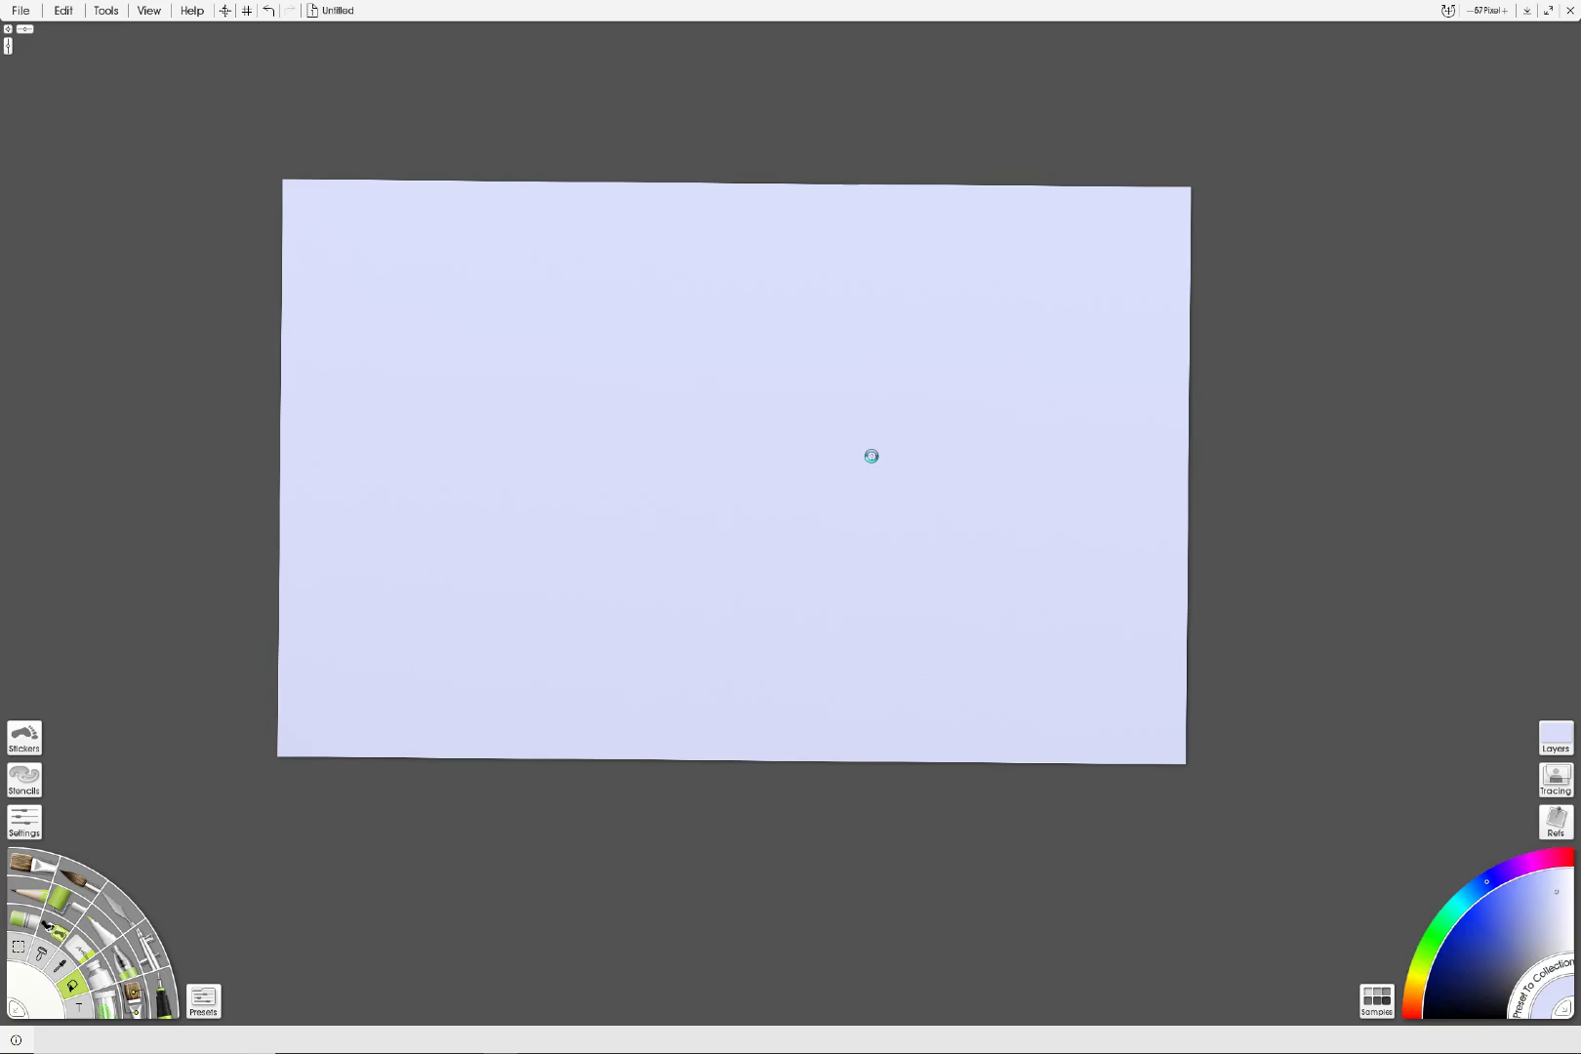
click(1504, 890)
click(58, 861)
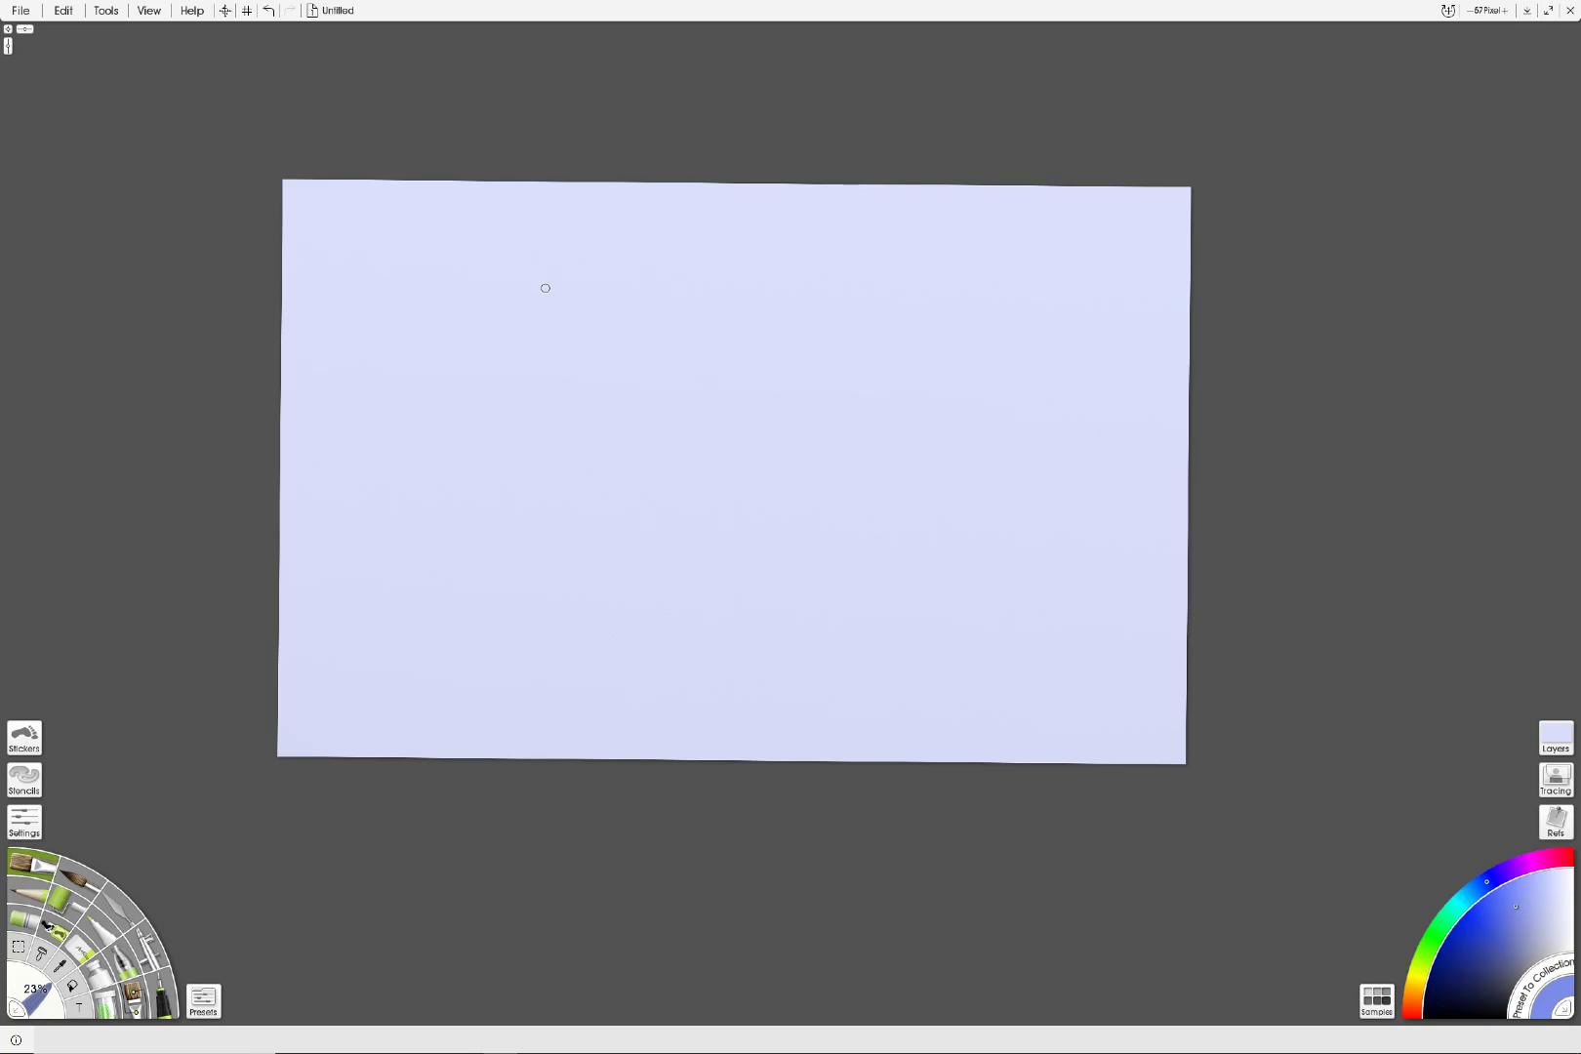
mouse_move(534, 290)
mouse_down()
mouse_move(643, 280)
mouse_move(530, 296)
mouse_move(646, 283)
mouse_up()
mouse_move(536, 332)
mouse_down()
mouse_move(488, 334)
mouse_move(522, 330)
mouse_move(516, 315)
mouse_move(475, 340)
mouse_move(680, 313)
mouse_move(475, 360)
mouse_move(545, 363)
mouse_move(565, 354)
mouse_move(513, 365)
mouse_move(576, 347)
mouse_move(439, 355)
mouse_move(413, 366)
mouse_move(478, 369)
mouse_move(407, 385)
mouse_move(482, 369)
mouse_move(399, 390)
mouse_move(466, 389)
mouse_move(385, 393)
mouse_move(423, 399)
mouse_move(546, 363)
mouse_move(464, 394)
mouse_move(603, 345)
mouse_move(548, 356)
mouse_up()
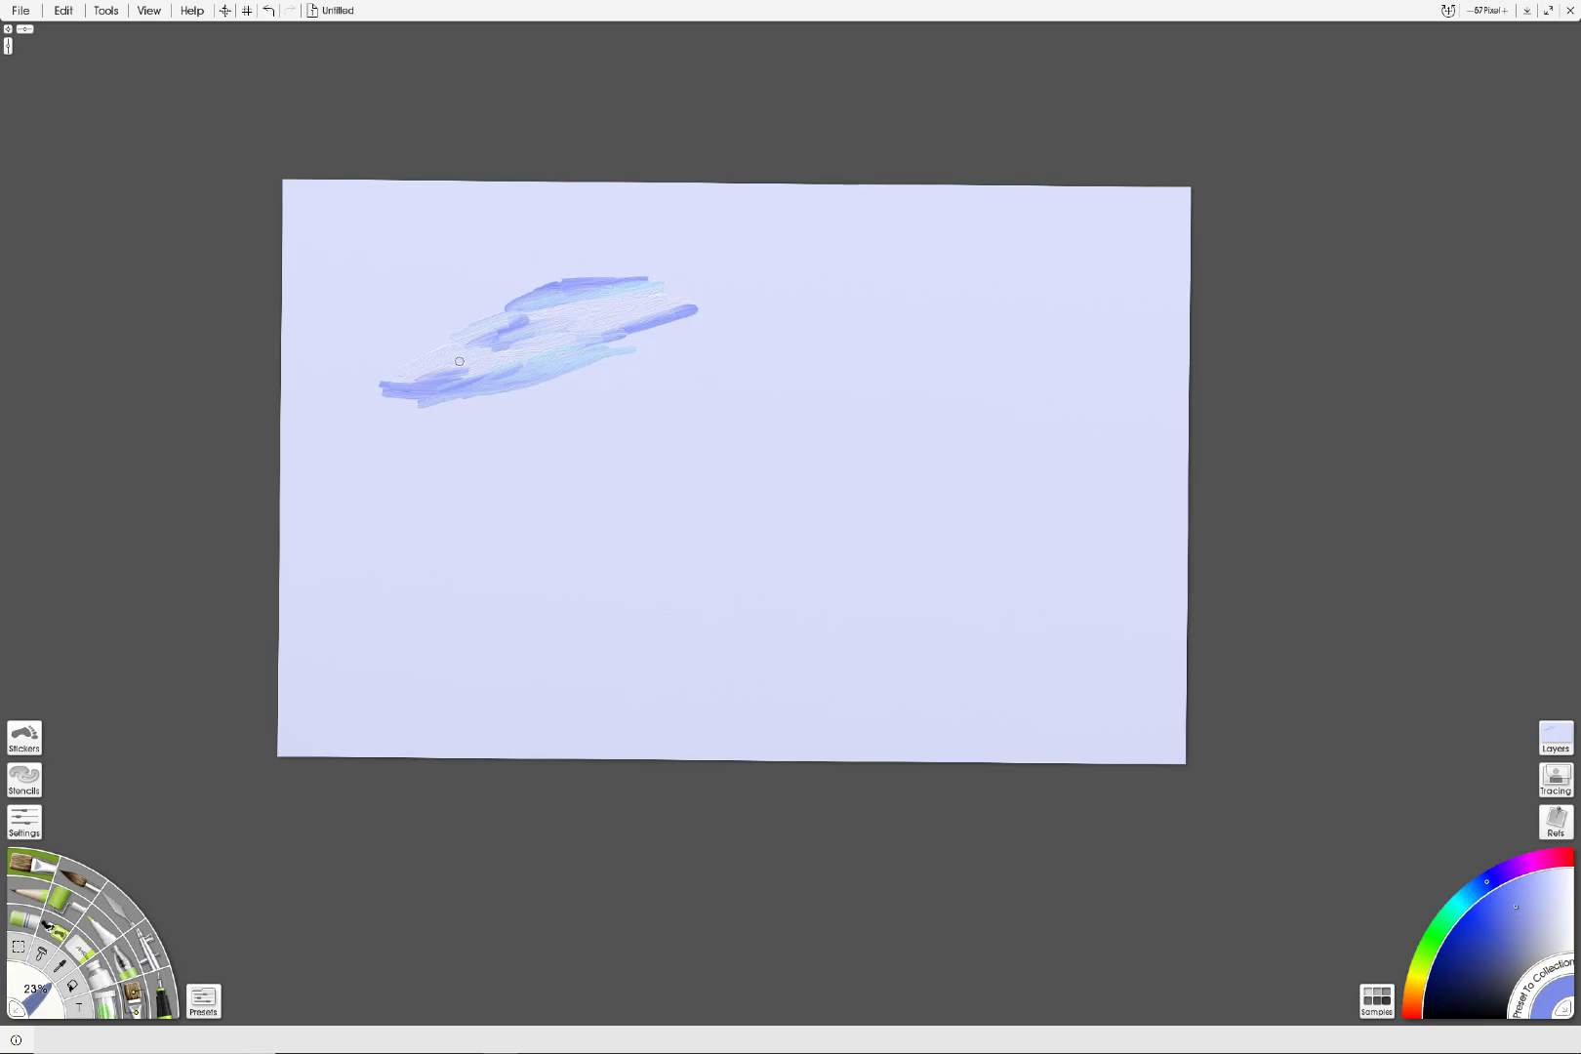
mouse_move(696, 360)
mouse_down()
mouse_move(728, 357)
mouse_move(696, 369)
mouse_up()
mouse_move(741, 359)
mouse_down()
mouse_move(735, 353)
mouse_move(786, 344)
mouse_move(708, 353)
mouse_move(881, 358)
mouse_move(809, 351)
mouse_up()
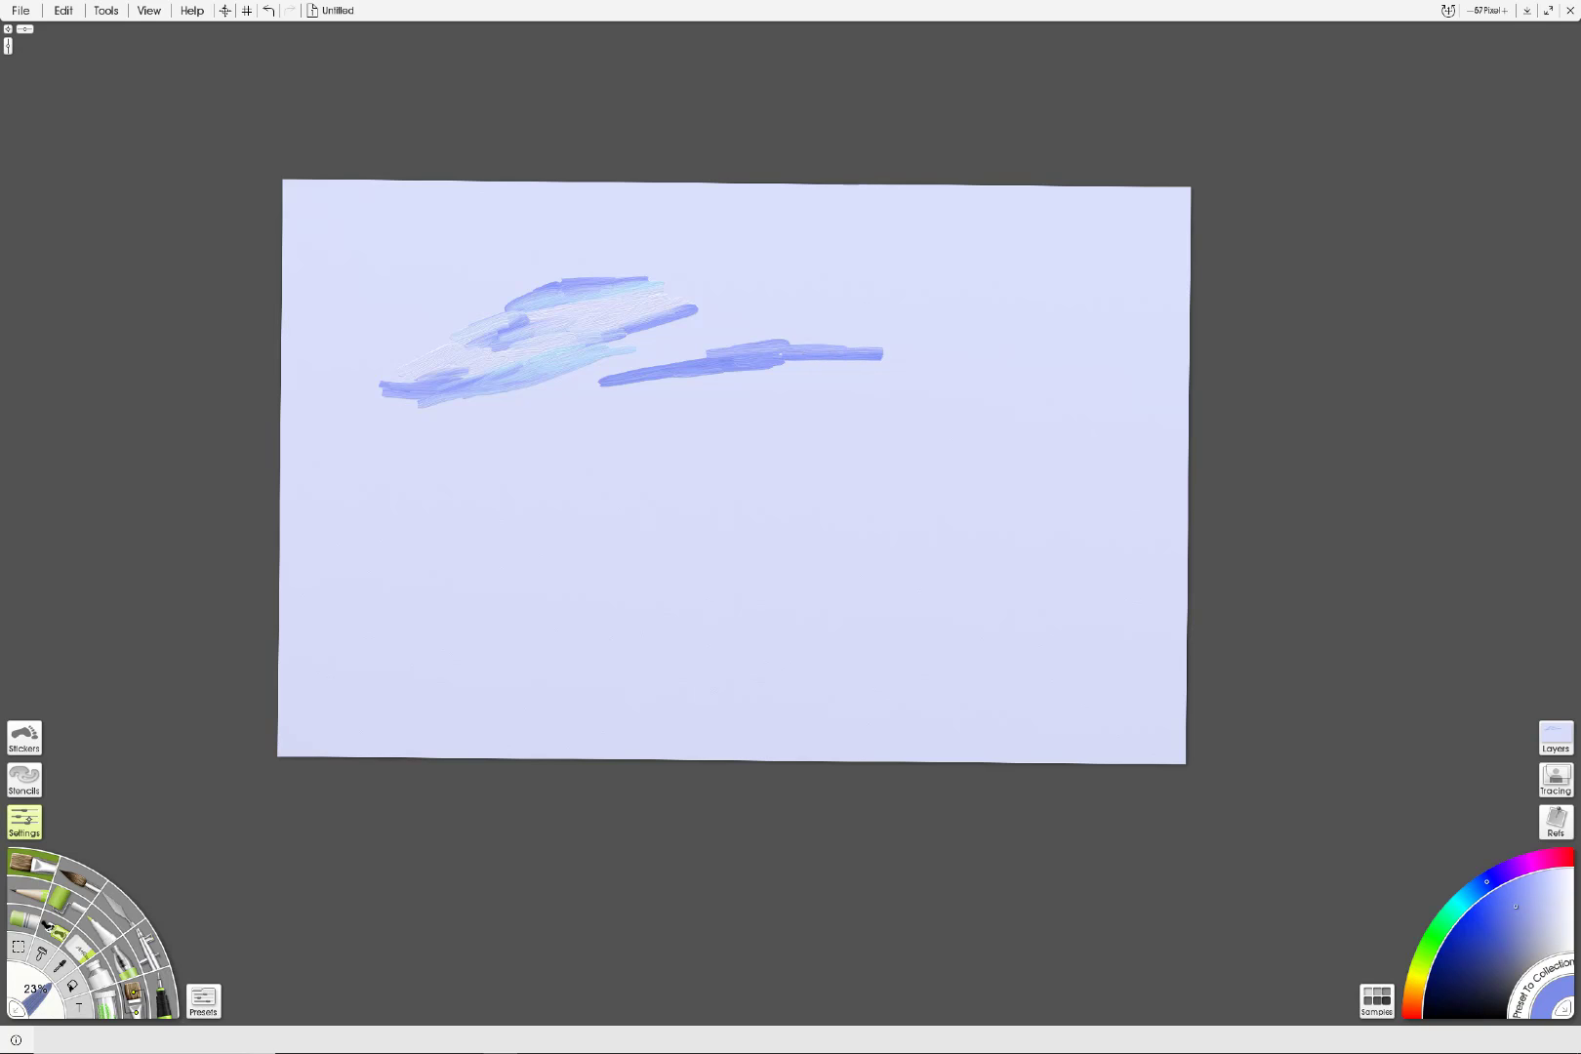
Step: Set the brush pressure to 100% and extend the streaks to the canvas's right edge and upper-right corner
click(24, 822)
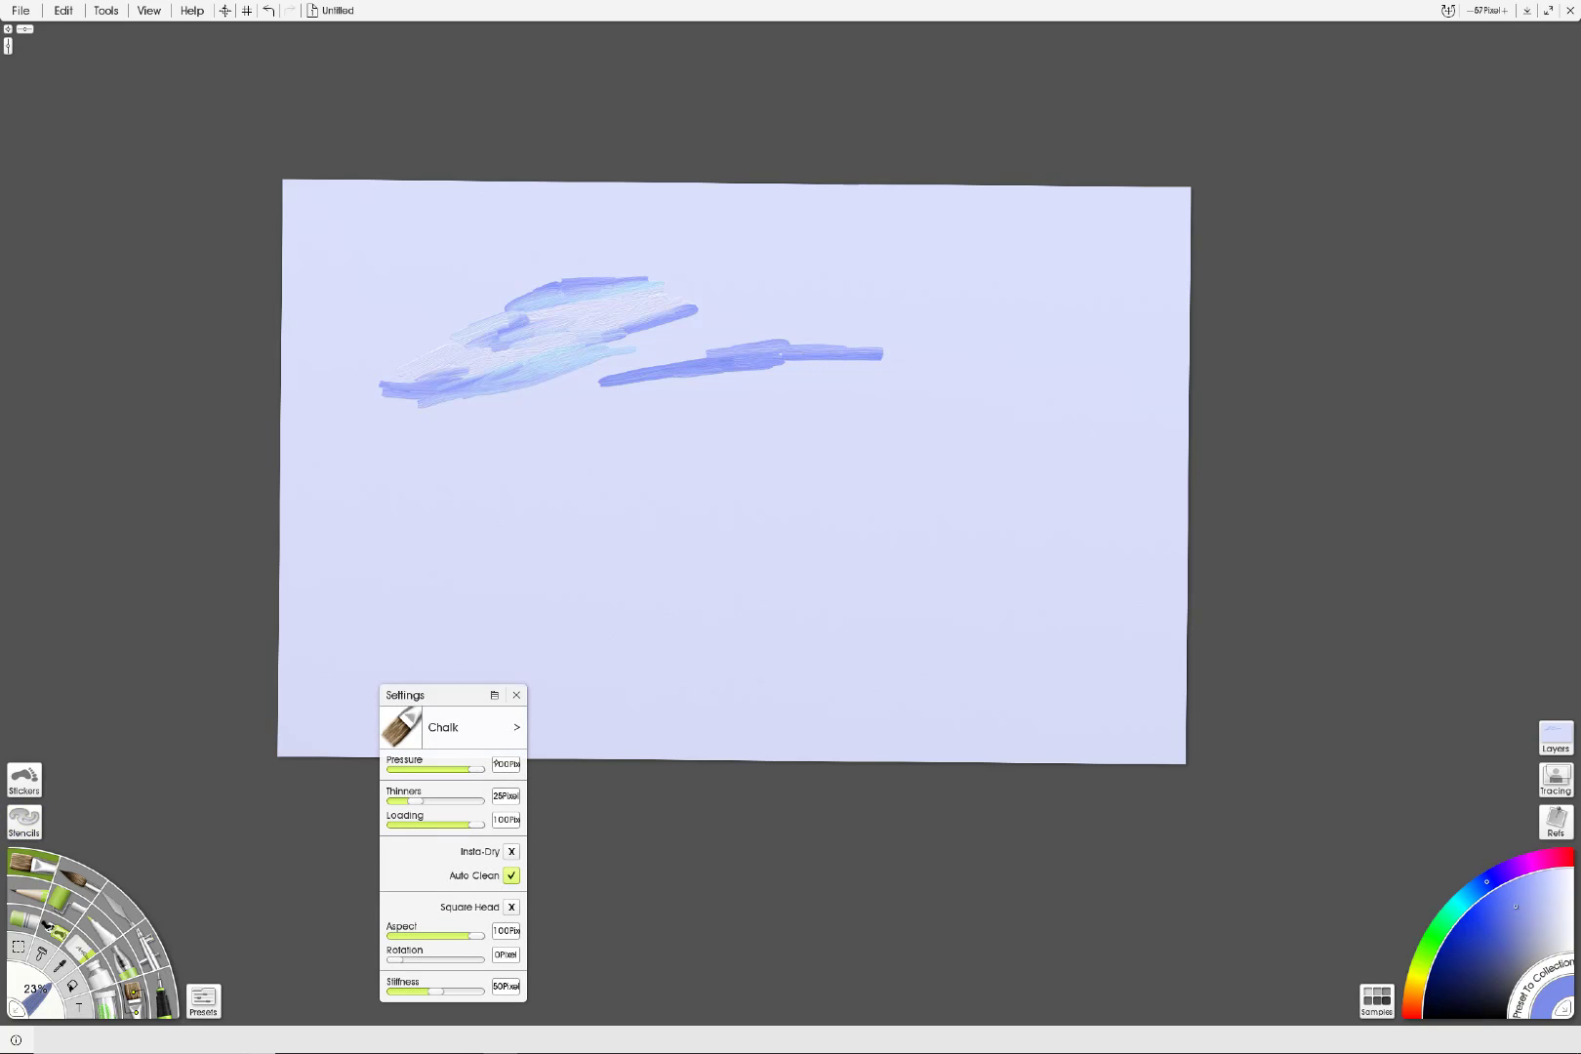
mouse_move(910, 366)
mouse_down()
mouse_move(802, 371)
mouse_move(918, 352)
mouse_move(1186, 379)
mouse_move(888, 351)
mouse_move(1186, 360)
mouse_move(687, 350)
mouse_move(753, 307)
mouse_move(845, 298)
mouse_move(701, 299)
mouse_move(984, 303)
mouse_up()
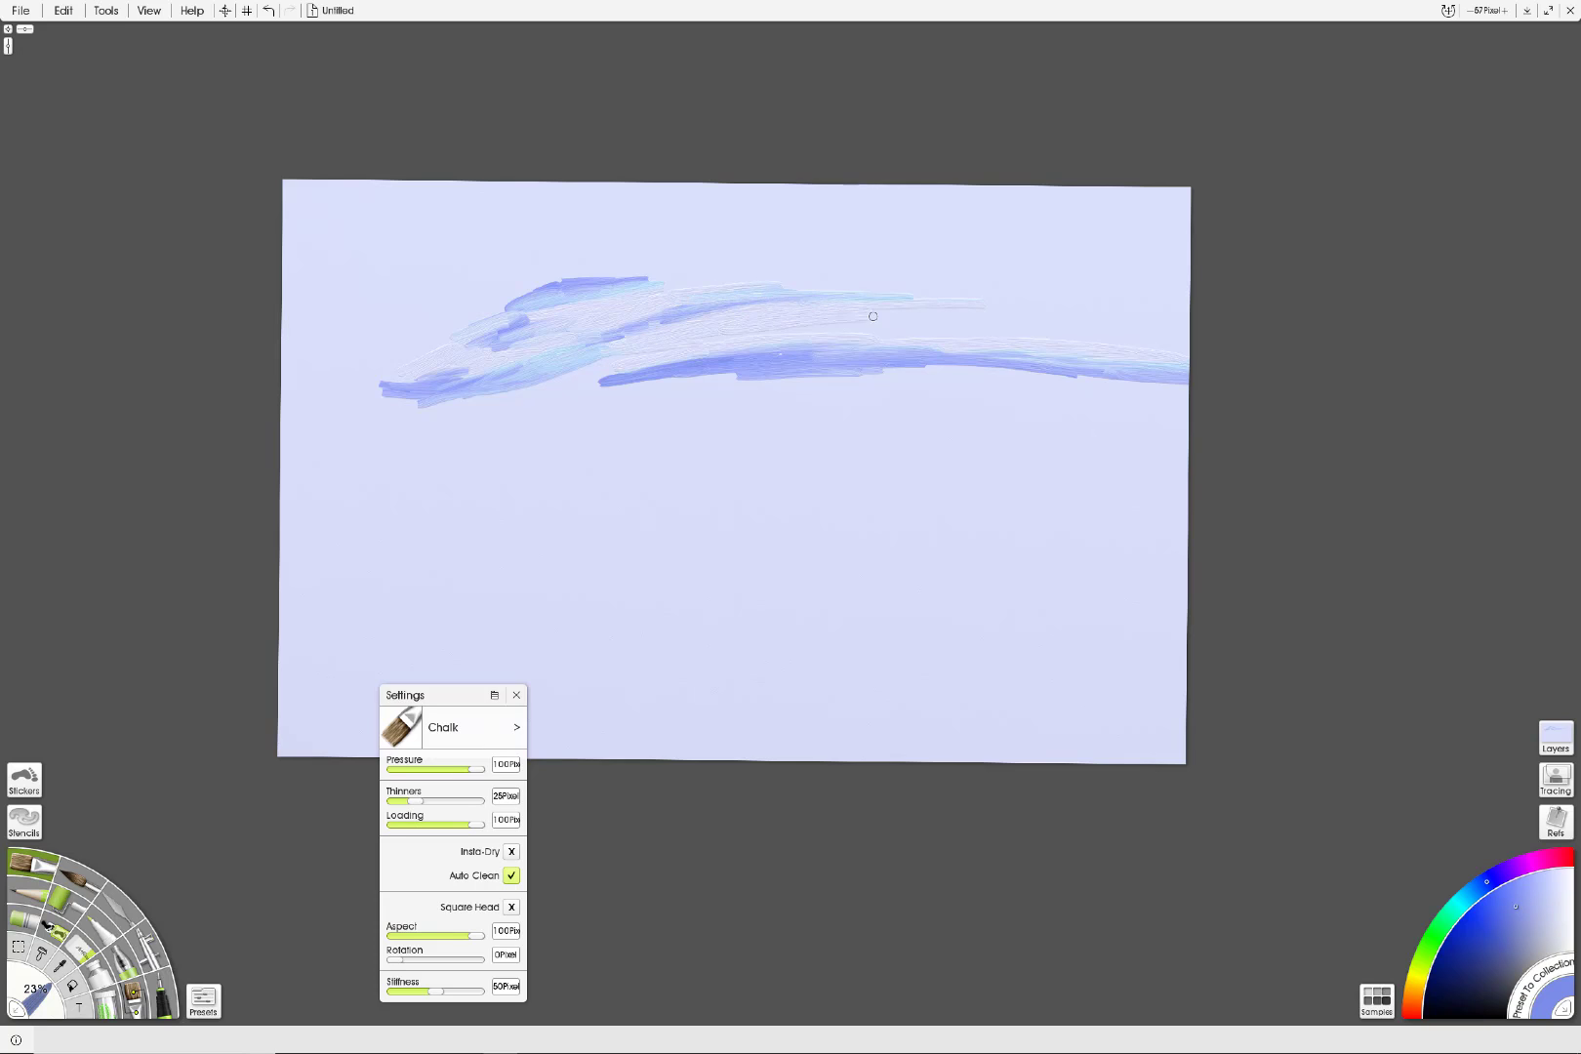
mouse_move(779, 326)
mouse_down()
mouse_move(1000, 326)
mouse_move(818, 333)
mouse_move(979, 322)
mouse_move(900, 319)
mouse_up()
mouse_move(1172, 297)
mouse_down()
mouse_move(1090, 309)
mouse_move(1139, 333)
mouse_move(1099, 336)
mouse_move(1153, 343)
mouse_move(984, 319)
mouse_move(1046, 283)
mouse_move(1063, 299)
mouse_move(1031, 323)
mouse_move(983, 327)
mouse_move(1021, 306)
mouse_move(979, 321)
mouse_move(1038, 326)
mouse_move(1027, 304)
mouse_move(978, 320)
mouse_move(1092, 306)
mouse_move(1009, 285)
mouse_move(1038, 275)
mouse_move(1020, 268)
mouse_move(1074, 271)
mouse_move(784, 286)
mouse_move(1000, 280)
mouse_move(815, 288)
mouse_move(683, 288)
mouse_move(764, 272)
mouse_move(620, 260)
mouse_move(949, 268)
mouse_move(589, 275)
mouse_move(818, 275)
mouse_move(680, 261)
mouse_move(720, 249)
mouse_move(1065, 250)
mouse_move(1090, 263)
mouse_move(1057, 269)
mouse_move(1157, 246)
mouse_move(564, 261)
mouse_move(884, 249)
mouse_move(610, 247)
mouse_move(1109, 213)
mouse_move(1152, 226)
mouse_move(864, 223)
mouse_move(1171, 242)
mouse_move(1132, 253)
mouse_move(1134, 212)
mouse_move(1205, 197)
mouse_move(990, 208)
mouse_move(1132, 219)
mouse_move(976, 215)
mouse_move(1016, 202)
mouse_up()
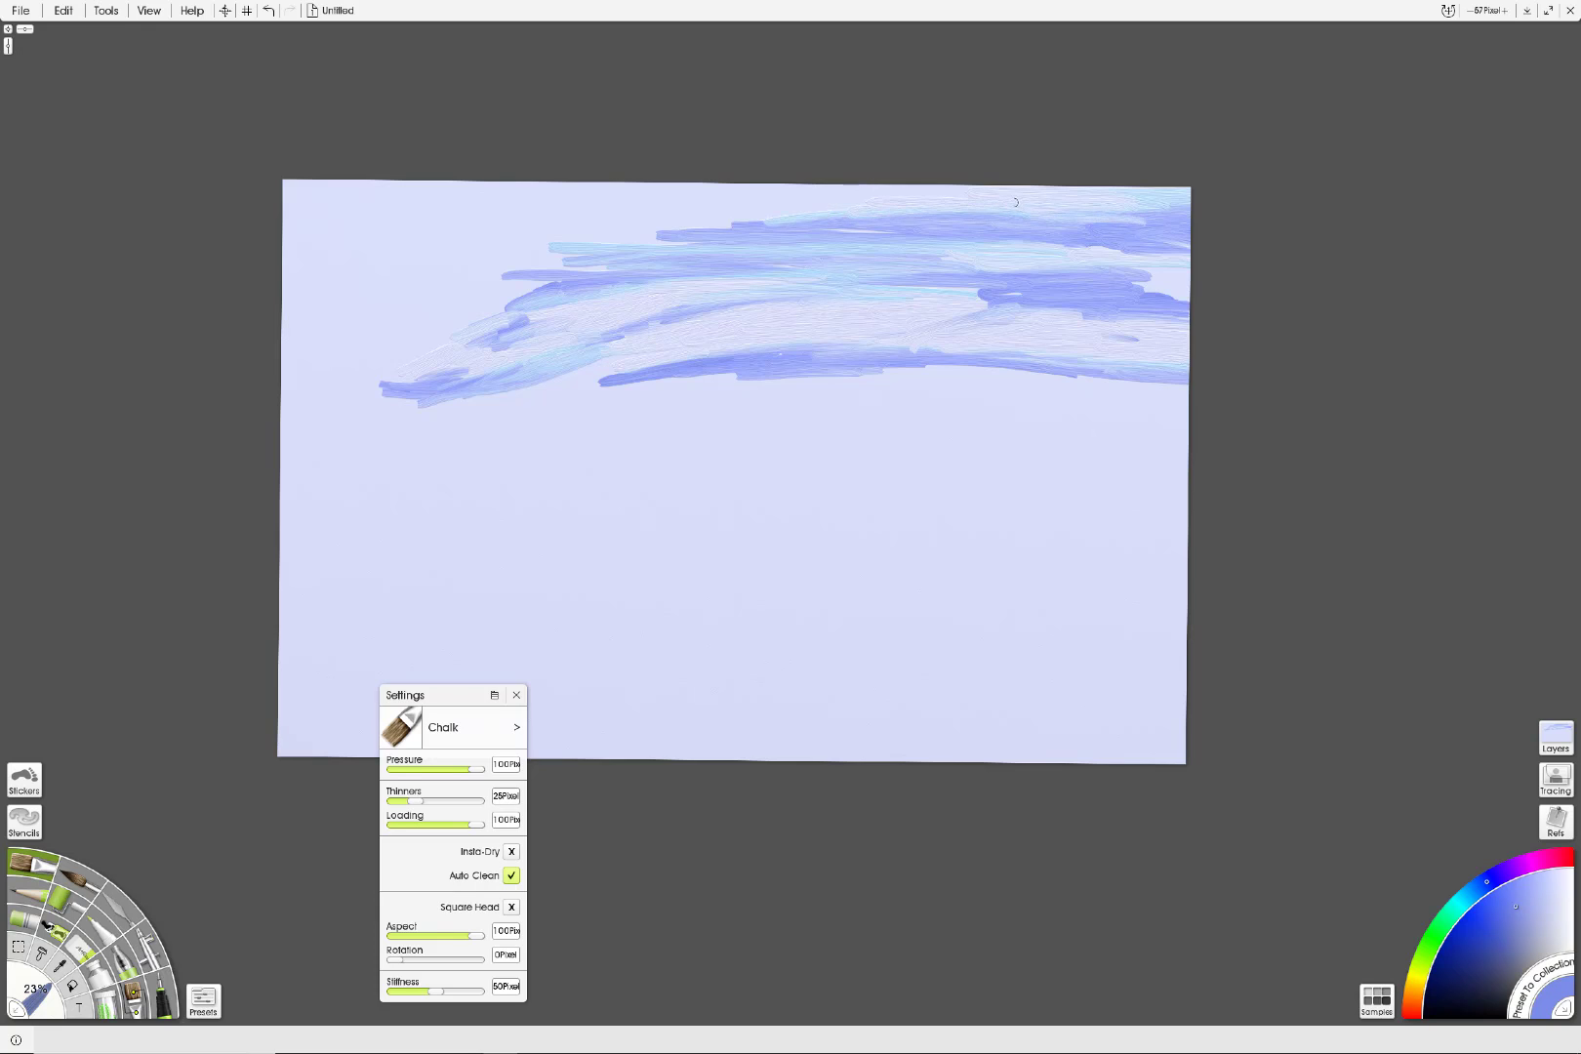
Step: Paint long, sweeping periwinkle streaks across the upper-left part of the sky up to the top edge
mouse_move(355, 284)
mouse_down()
mouse_move(575, 264)
mouse_move(698, 237)
mouse_move(688, 221)
mouse_move(786, 222)
mouse_up()
drag(786, 223, 588, 225)
mouse_move(587, 225)
mouse_down()
mouse_move(810, 201)
mouse_move(689, 190)
mouse_move(858, 180)
mouse_move(275, 200)
mouse_move(371, 190)
mouse_move(320, 180)
mouse_move(370, 201)
mouse_move(300, 190)
mouse_up()
drag(535, 212, 416, 203)
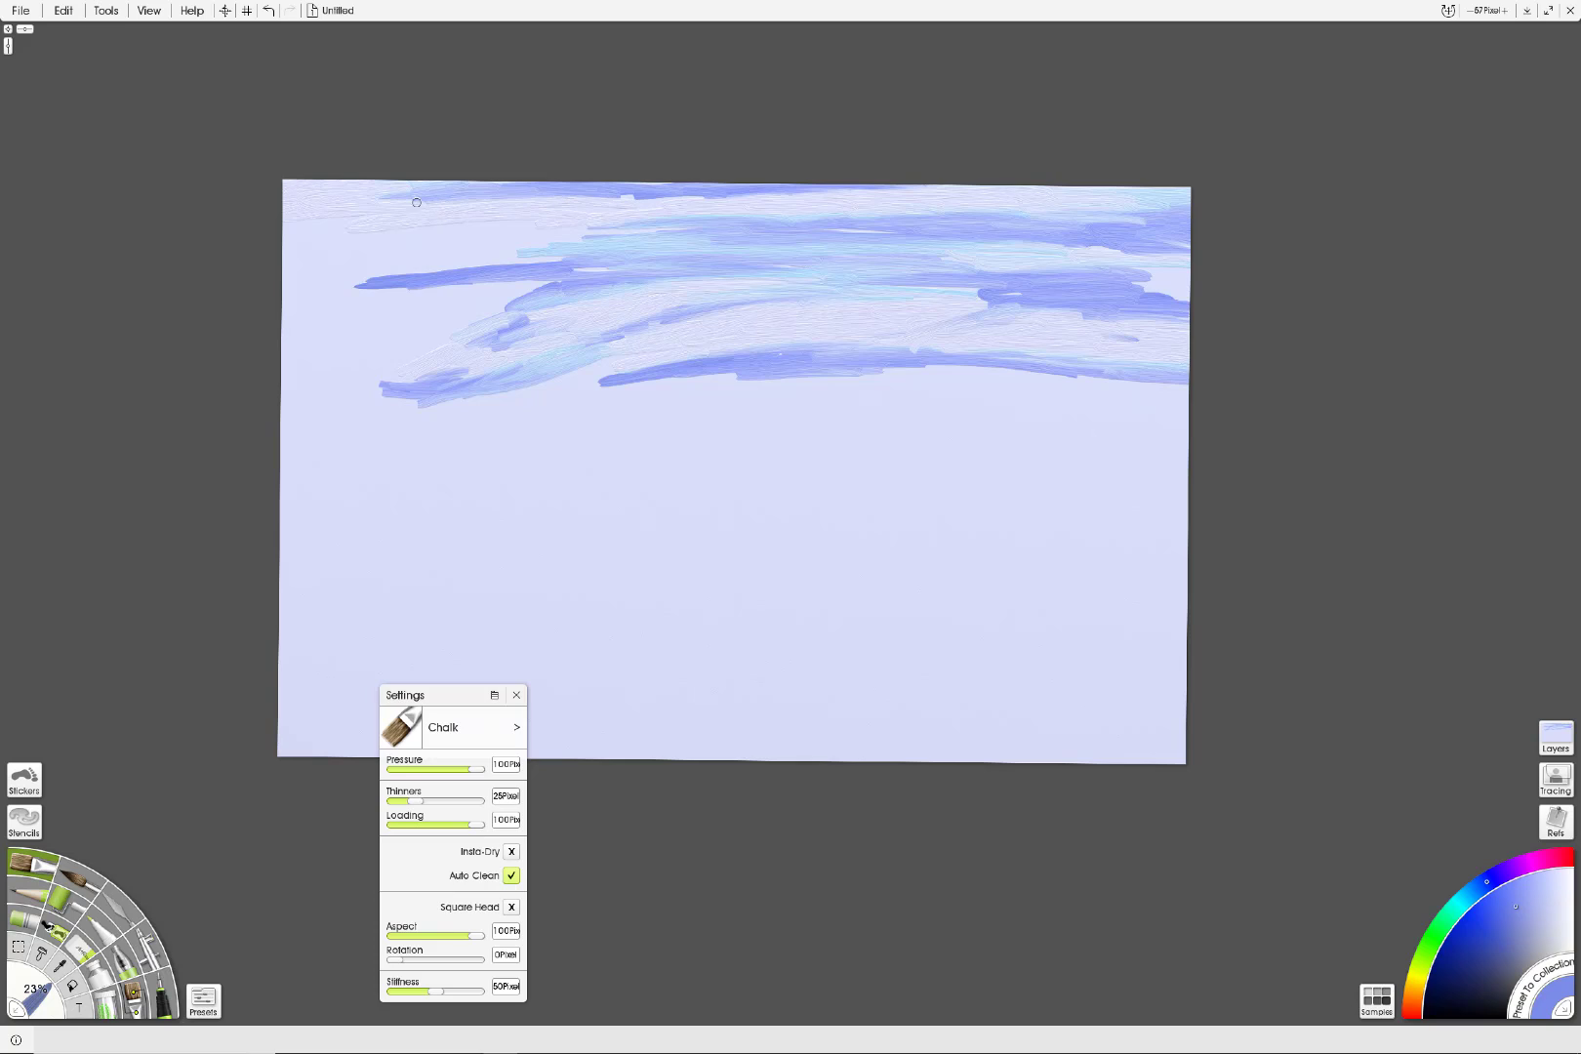
mouse_move(618, 212)
mouse_down()
mouse_move(531, 213)
mouse_move(619, 216)
mouse_move(458, 239)
mouse_move(573, 237)
mouse_move(287, 226)
mouse_move(400, 258)
mouse_move(292, 268)
mouse_move(372, 263)
mouse_move(322, 275)
mouse_move(560, 250)
mouse_move(519, 253)
mouse_move(732, 275)
mouse_up()
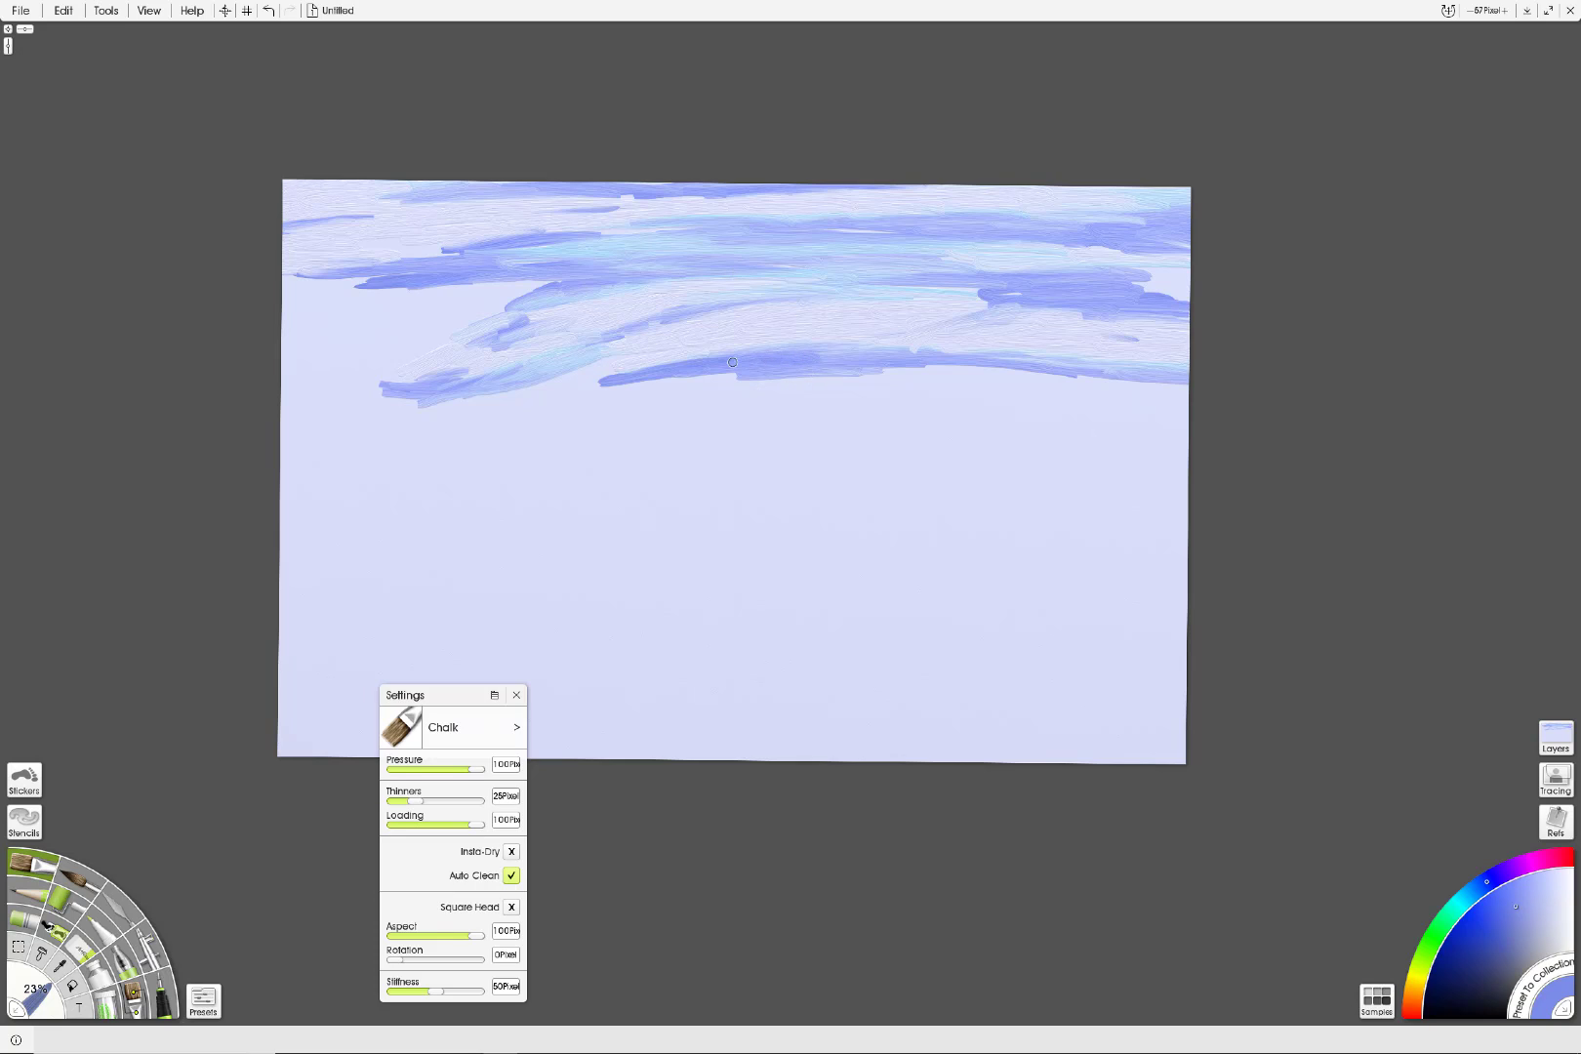
Step: Add streaks beneath the existing cloud bands, continuing them from the left side to the canvas's right edge
mouse_move(766, 371)
mouse_down()
mouse_move(628, 382)
mouse_move(662, 377)
mouse_move(635, 363)
mouse_move(668, 342)
mouse_move(465, 403)
mouse_move(536, 392)
mouse_move(439, 417)
mouse_move(437, 432)
mouse_move(706, 399)
mouse_move(585, 397)
mouse_move(764, 388)
mouse_move(702, 389)
mouse_up()
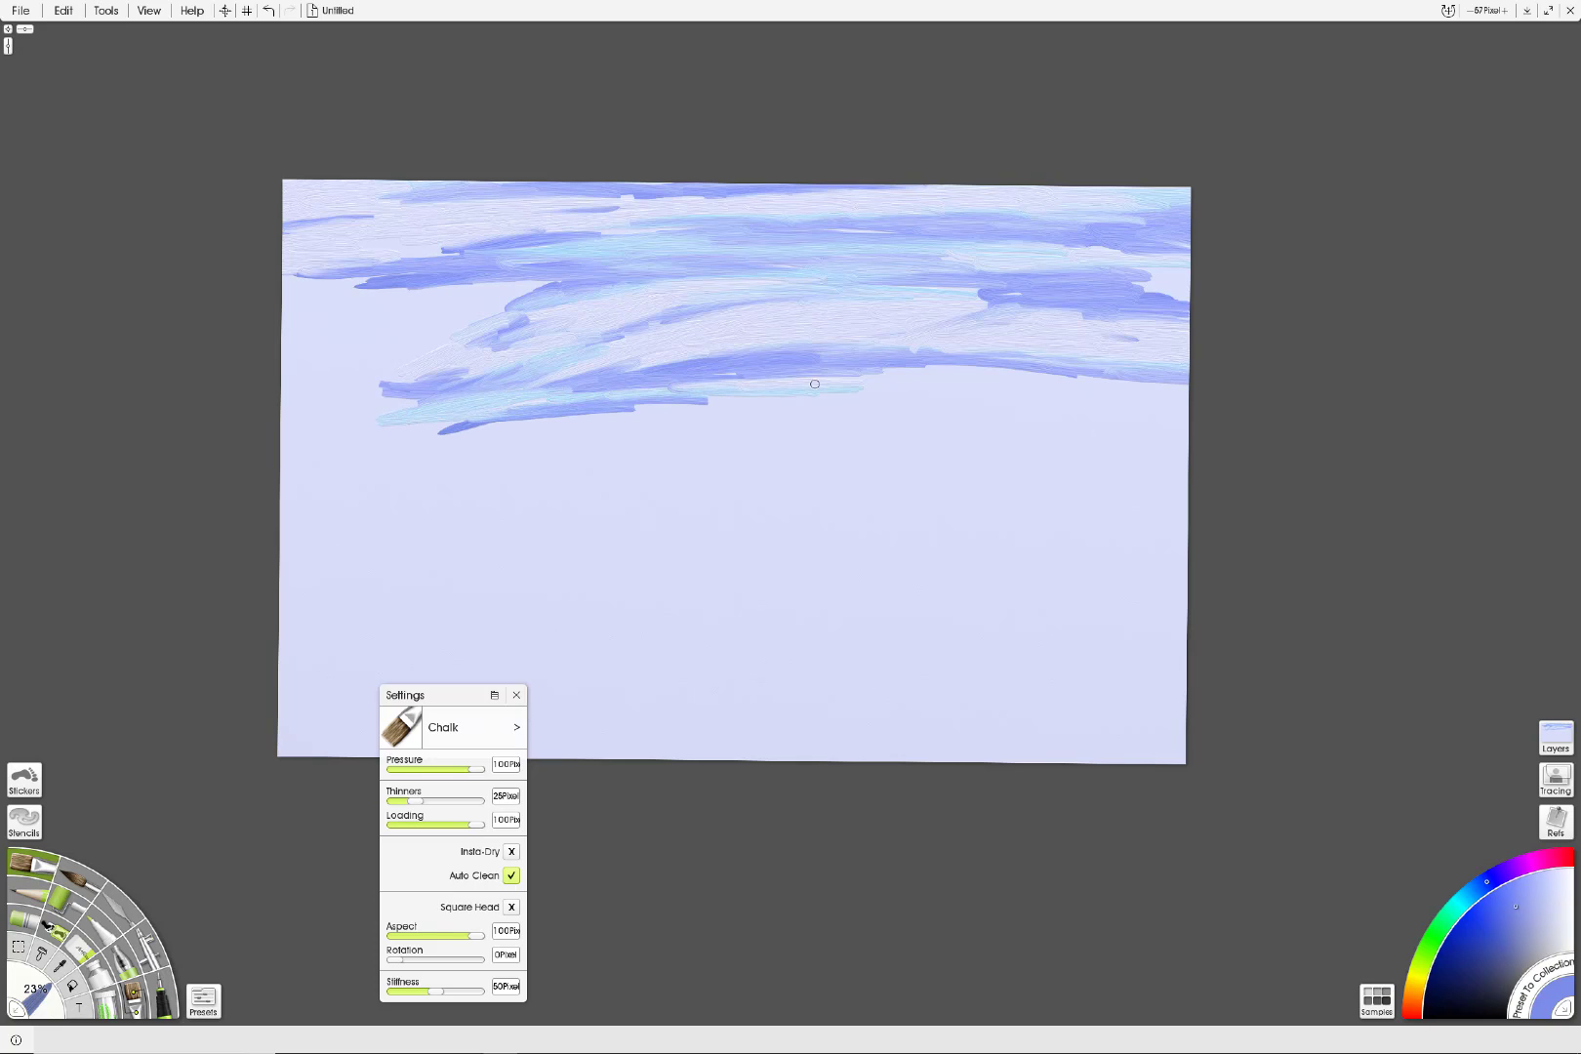
mouse_move(815, 383)
mouse_down()
mouse_move(584, 416)
mouse_move(955, 416)
mouse_up()
mouse_move(869, 372)
mouse_down()
mouse_move(916, 363)
mouse_move(1034, 381)
mouse_move(917, 380)
mouse_move(1099, 404)
mouse_up()
mouse_move(997, 376)
mouse_down()
mouse_move(1136, 386)
mouse_move(1085, 408)
mouse_move(1160, 432)
mouse_move(994, 419)
mouse_up()
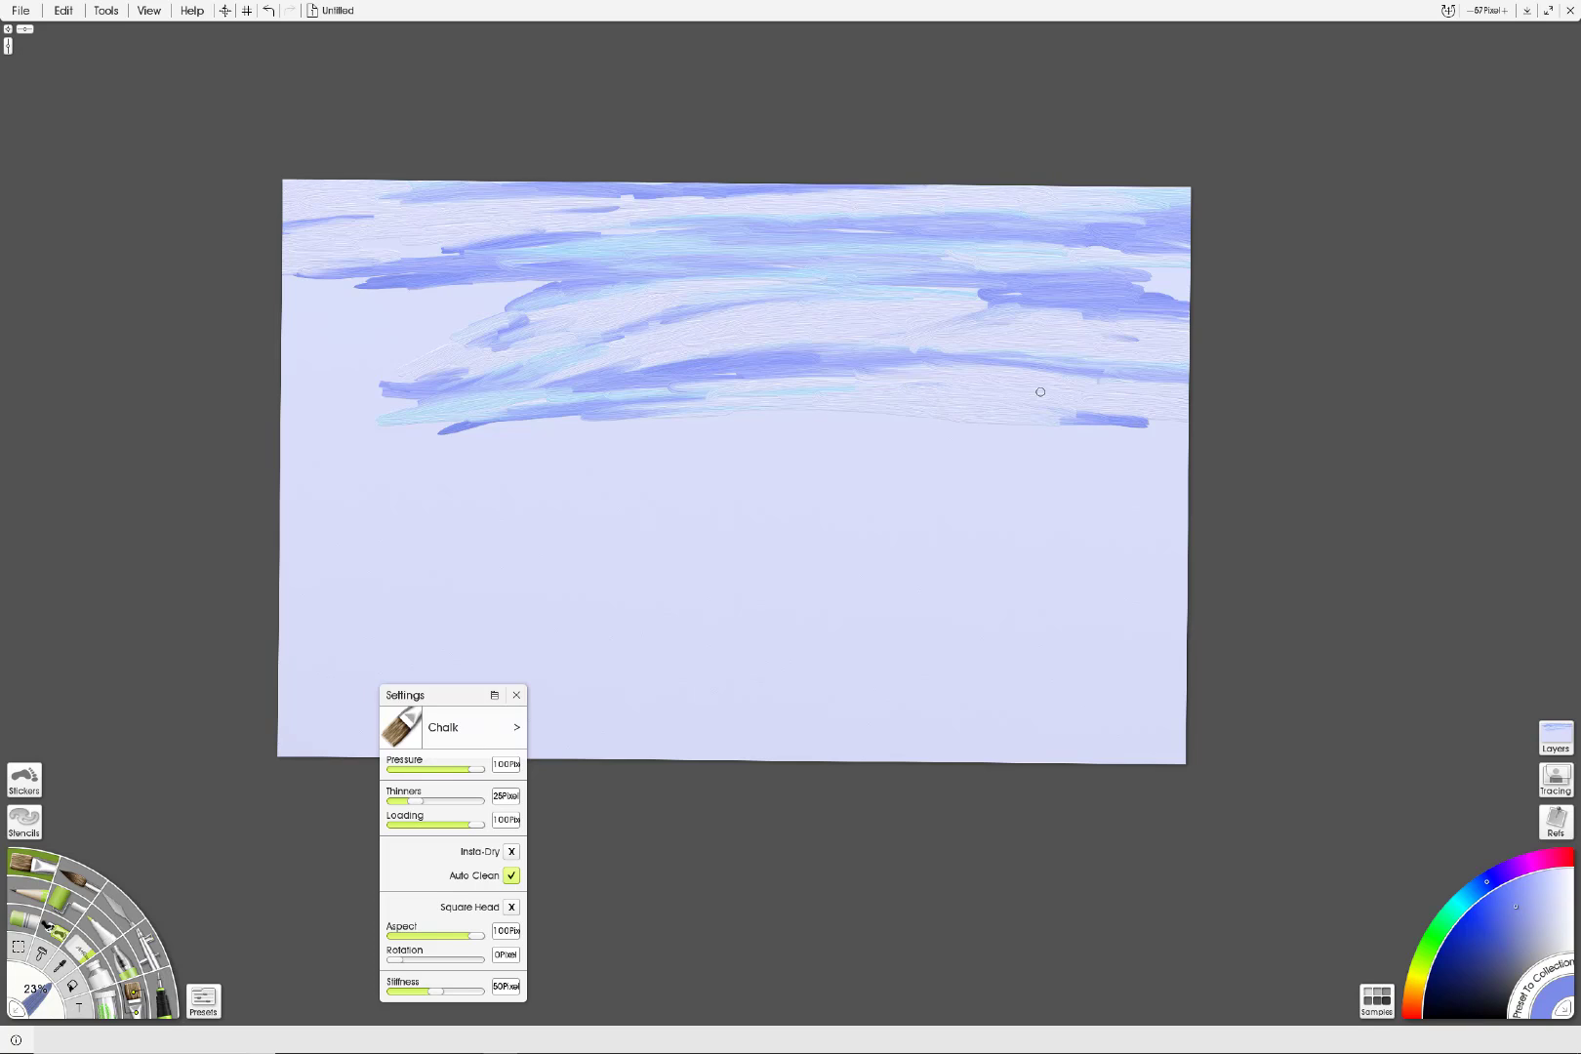
Step: Paint strokes along the lower border of the streaks and fill the bare area beside the canvas's left edge
drag(1118, 431, 814, 428)
mouse_move(971, 436)
mouse_down()
mouse_move(744, 417)
mouse_move(826, 414)
mouse_move(899, 422)
mouse_move(577, 434)
mouse_up()
mouse_move(309, 408)
mouse_down()
mouse_move(427, 372)
mouse_move(314, 383)
mouse_move(402, 347)
mouse_up()
mouse_move(277, 353)
mouse_down()
mouse_move(356, 331)
mouse_move(293, 315)
mouse_move(312, 310)
mouse_move(507, 307)
mouse_move(400, 336)
mouse_move(495, 319)
mouse_move(462, 337)
mouse_move(368, 341)
mouse_move(376, 332)
mouse_move(338, 325)
mouse_move(423, 303)
mouse_move(302, 292)
mouse_move(394, 292)
mouse_move(308, 292)
mouse_move(321, 278)
mouse_move(339, 274)
mouse_move(300, 290)
mouse_move(408, 303)
mouse_move(534, 283)
mouse_move(425, 308)
mouse_move(529, 283)
mouse_move(424, 328)
mouse_move(511, 281)
mouse_move(423, 312)
mouse_move(528, 282)
mouse_move(343, 280)
mouse_up()
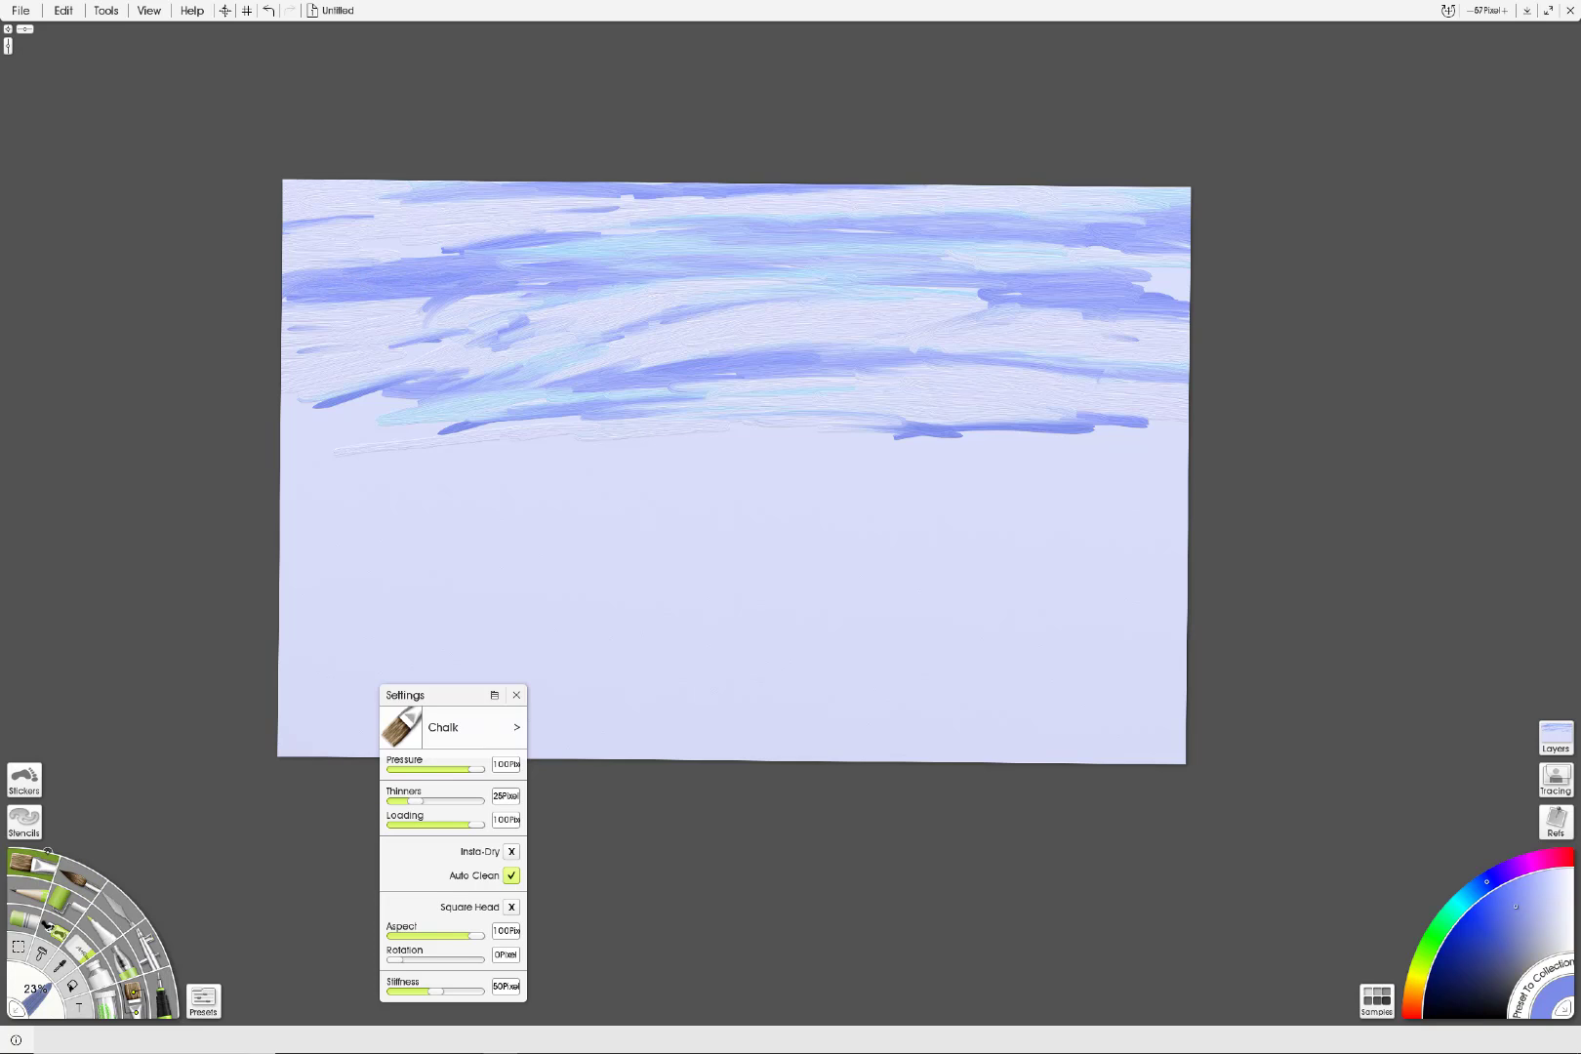
click(516, 727)
mouse_move(581, 791)
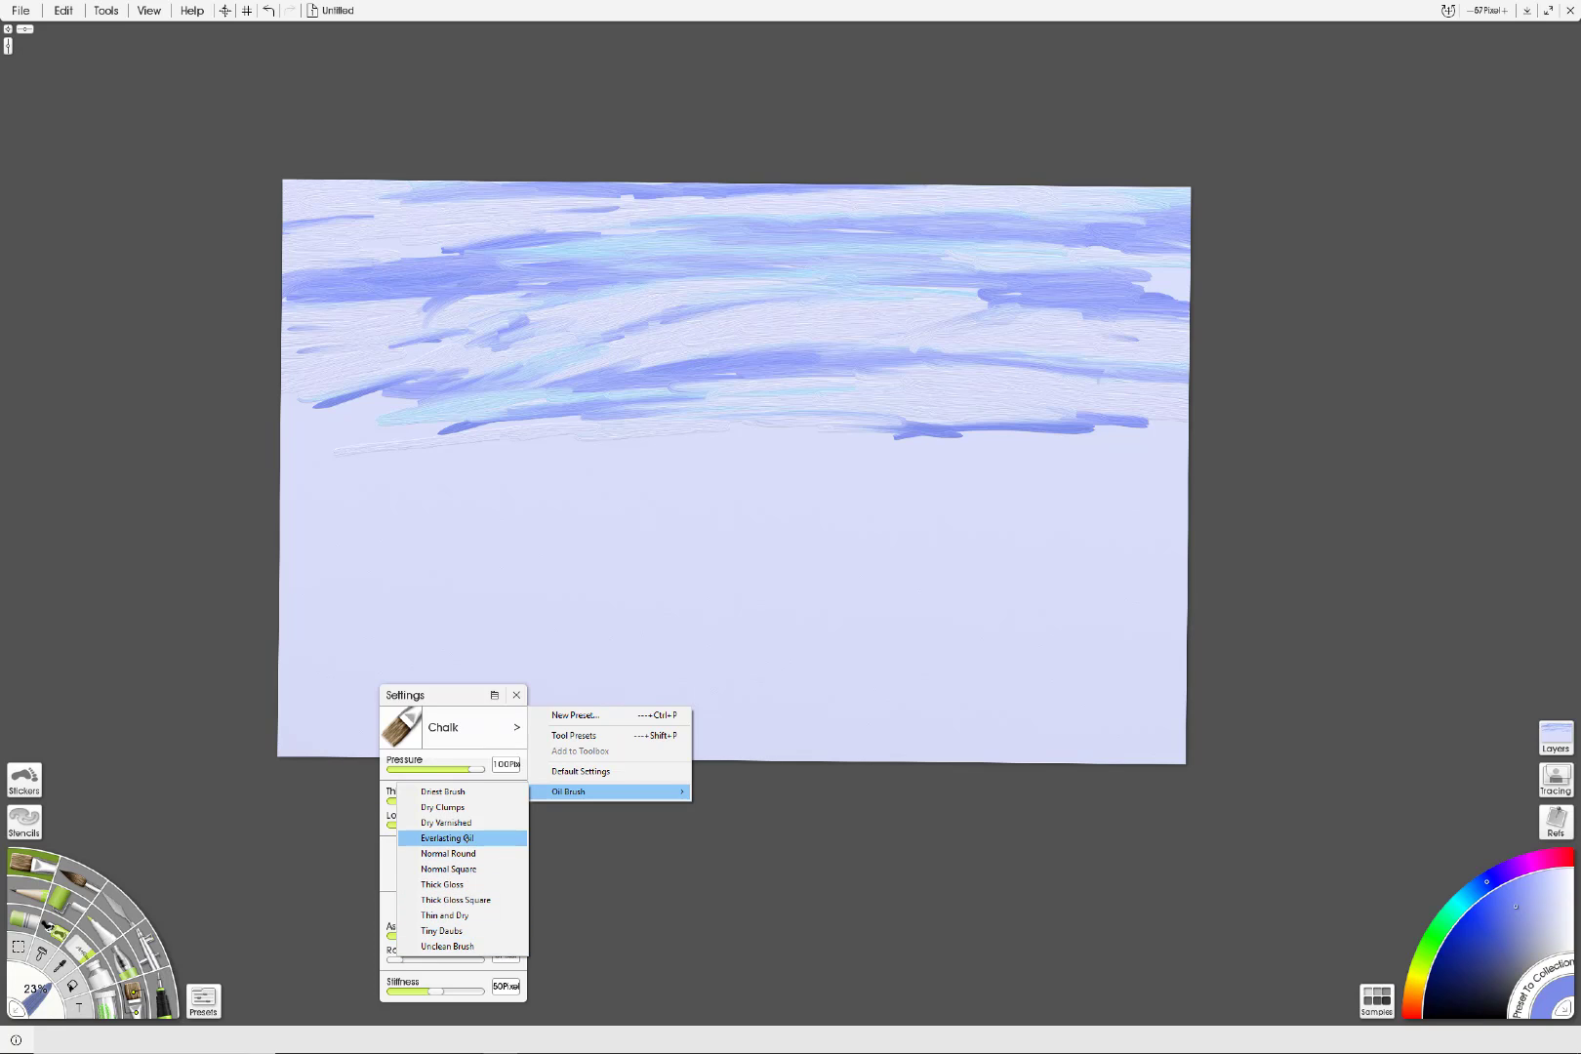
click(468, 837)
Step: Paint a continuous periwinkle band along the bottom of the streaks from edge to edge, with brush pressure at 100%
mouse_move(685, 441)
mouse_down()
mouse_move(570, 448)
mouse_move(755, 440)
mouse_move(684, 437)
mouse_up()
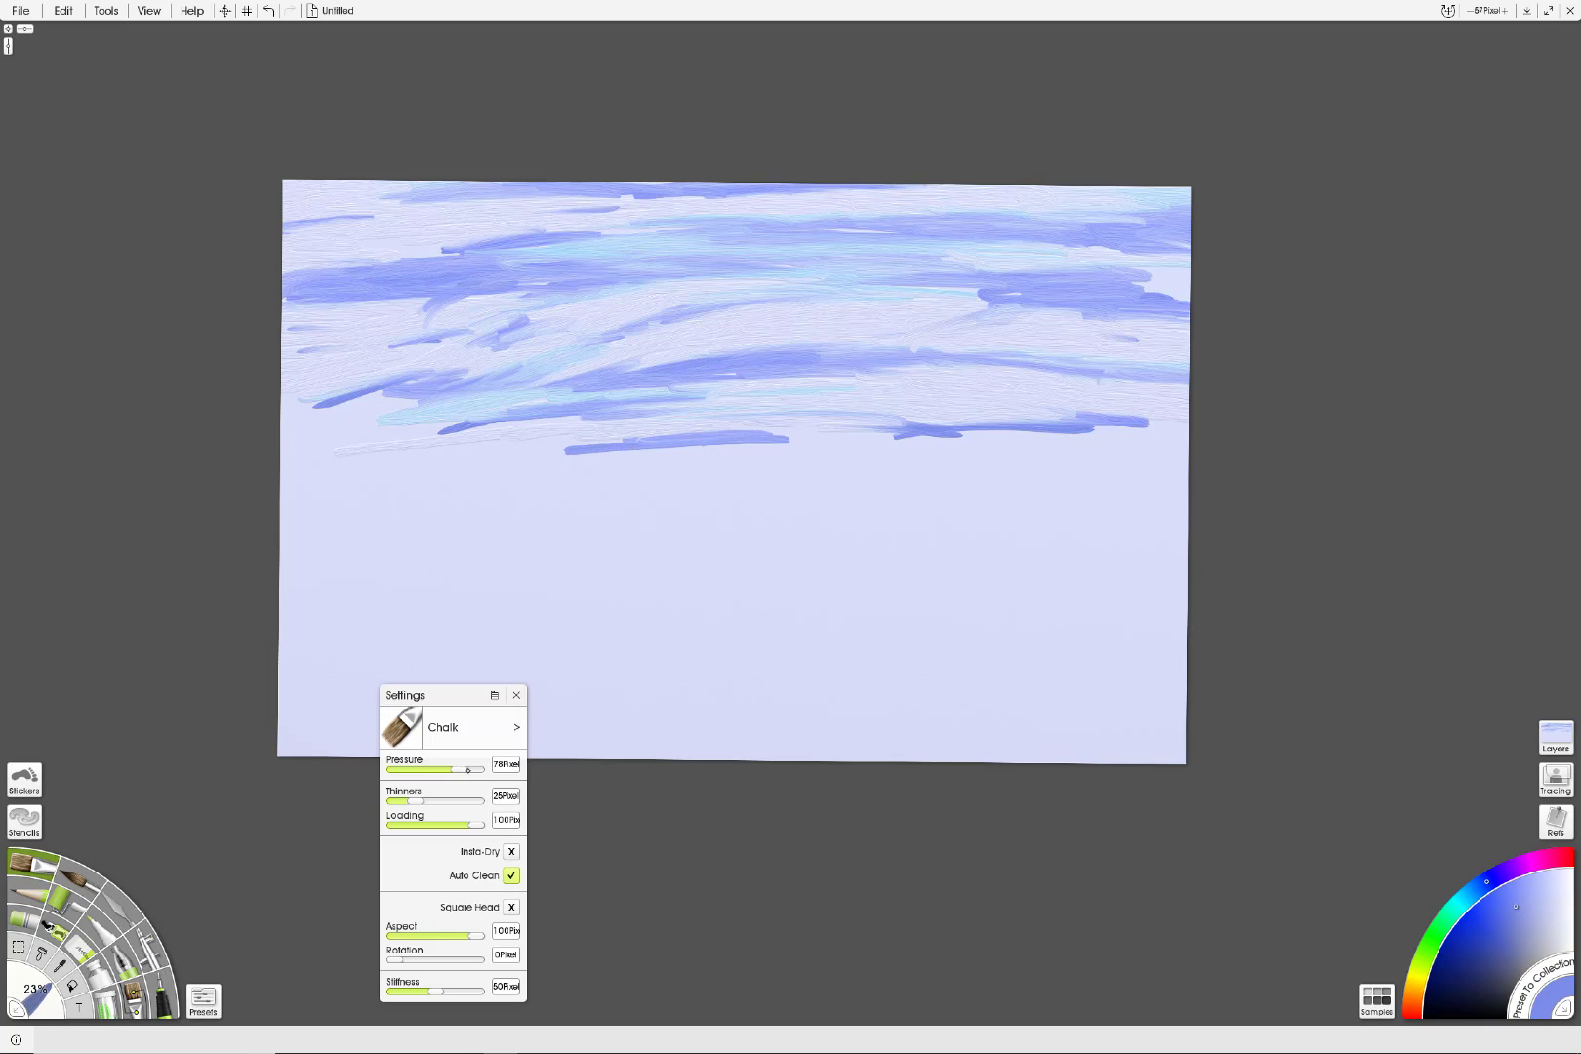
drag(442, 771, 495, 768)
mouse_move(798, 447)
mouse_down()
mouse_move(878, 444)
mouse_move(703, 436)
mouse_move(403, 467)
mouse_move(576, 459)
mouse_move(537, 471)
mouse_move(285, 472)
mouse_up()
mouse_move(365, 438)
mouse_down()
mouse_move(283, 470)
mouse_move(368, 398)
mouse_move(288, 409)
mouse_move(308, 397)
mouse_move(399, 393)
mouse_move(413, 411)
mouse_move(376, 439)
mouse_move(360, 436)
mouse_move(584, 420)
mouse_move(395, 415)
mouse_move(423, 391)
mouse_up()
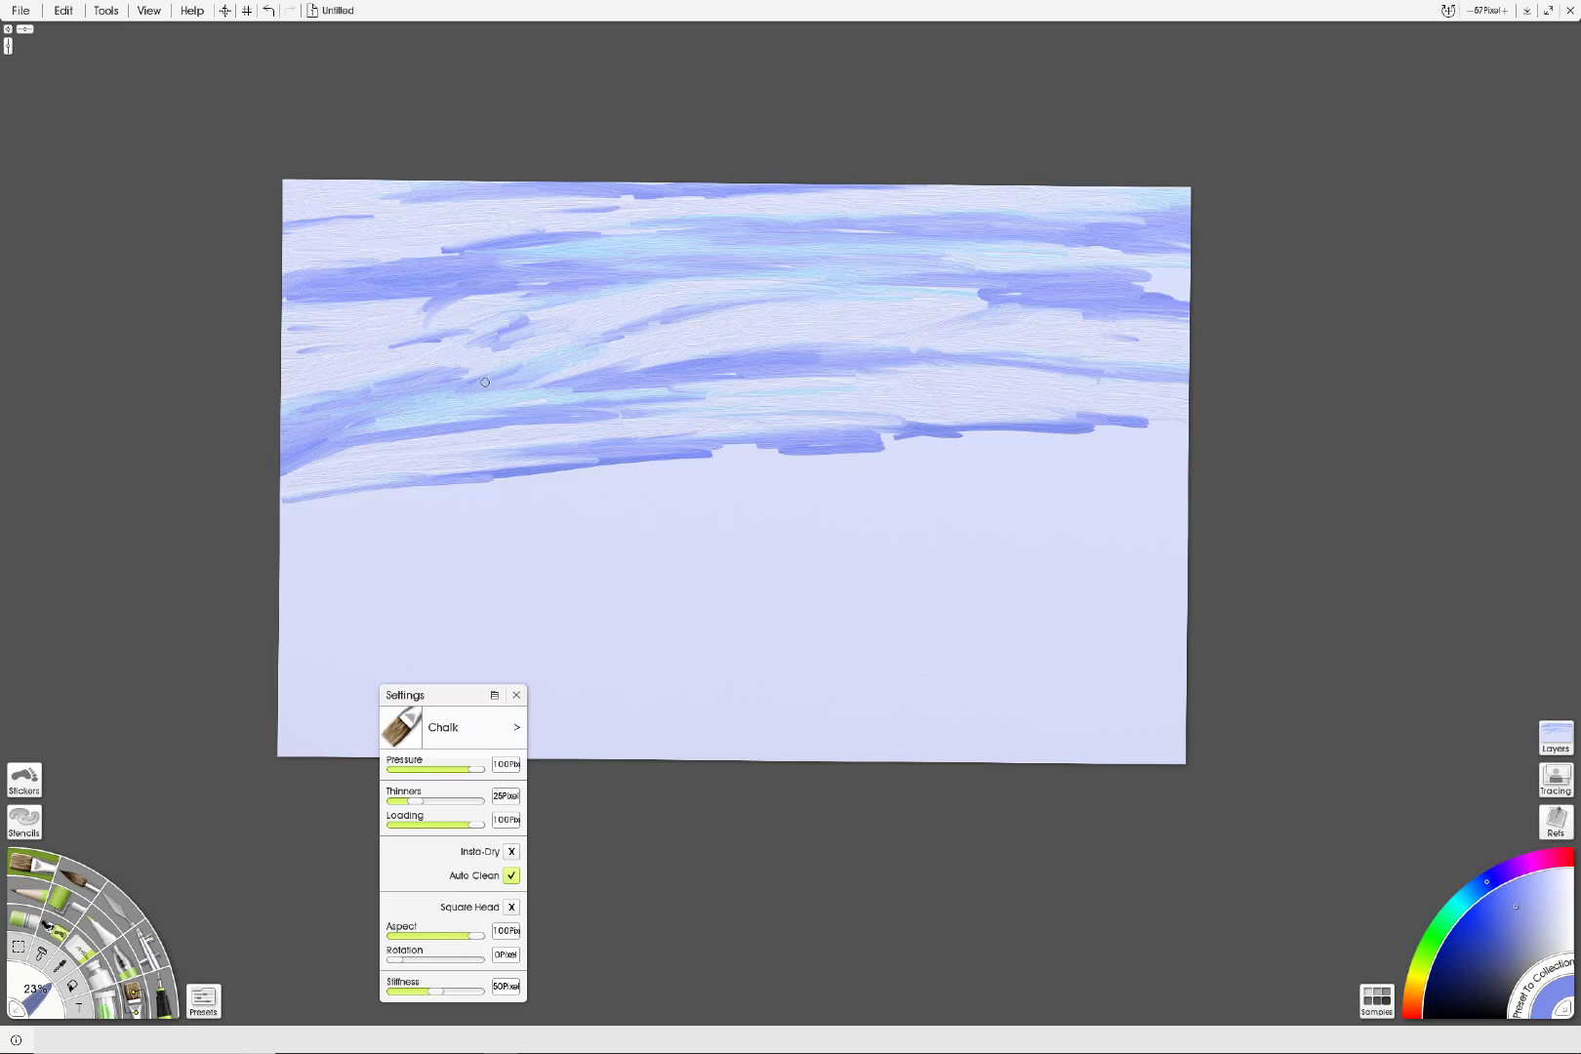
mouse_move(608, 465)
mouse_down()
mouse_move(1064, 431)
mouse_move(906, 441)
mouse_up()
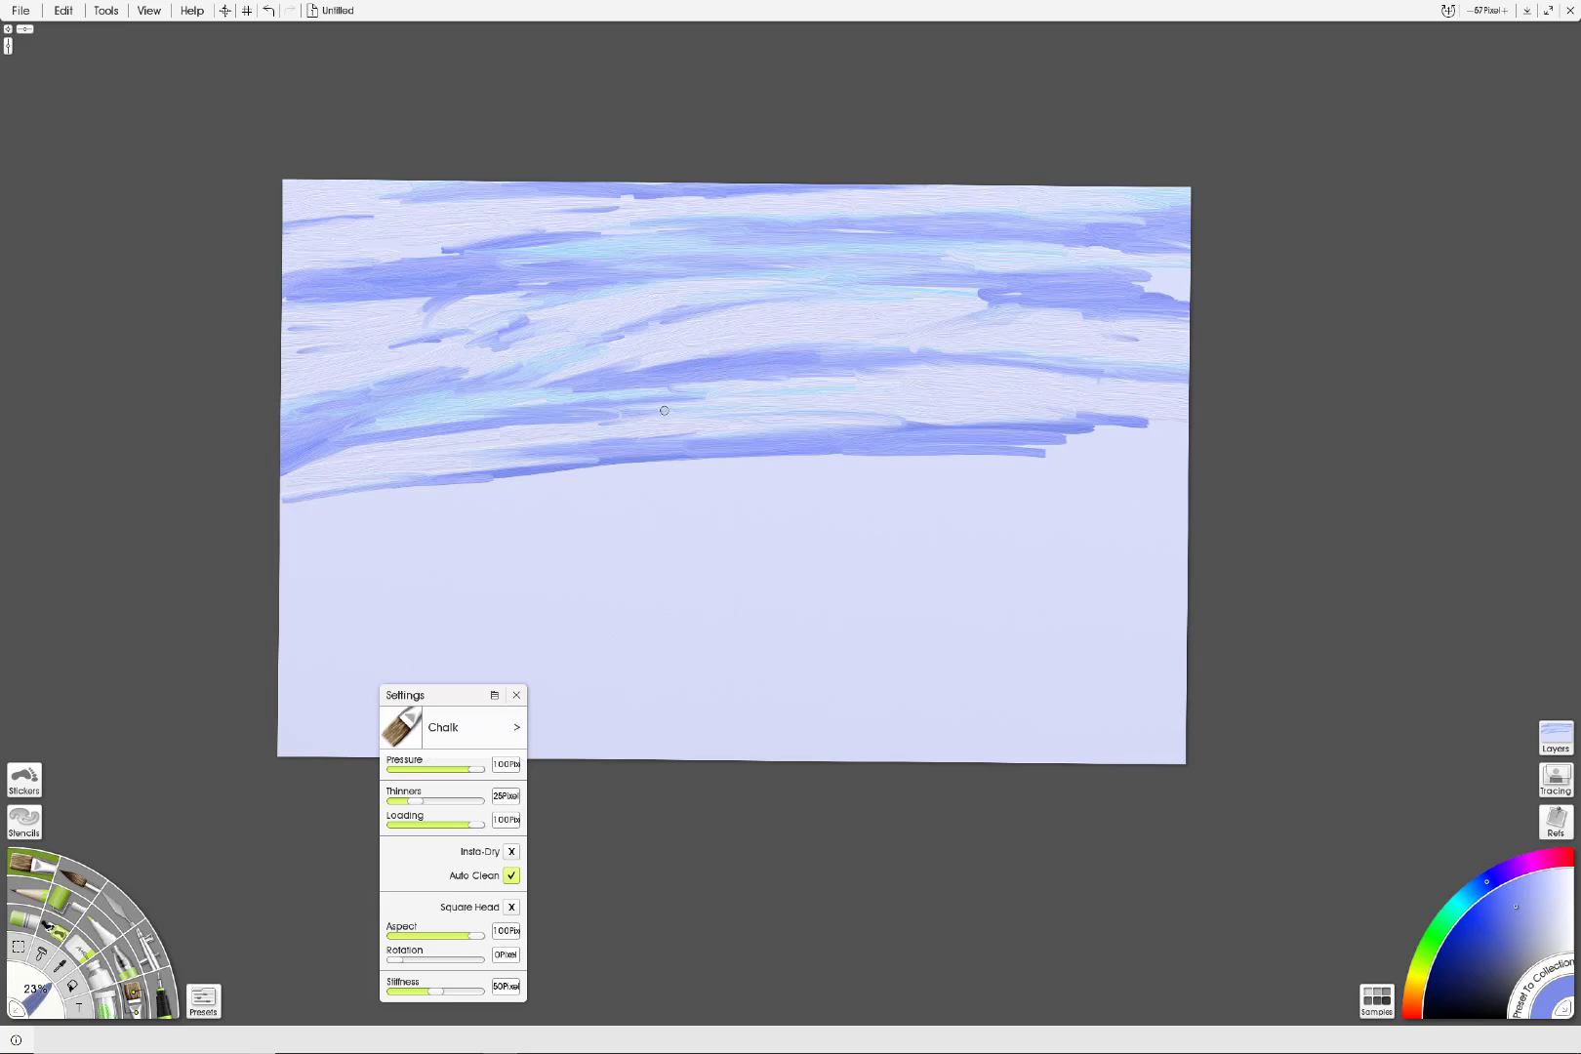
drag(664, 410, 539, 422)
mouse_move(1037, 459)
mouse_down()
mouse_move(1136, 448)
mouse_move(1038, 452)
mouse_move(1133, 442)
mouse_move(1117, 433)
mouse_move(1168, 422)
mouse_move(1104, 443)
mouse_move(1143, 426)
mouse_move(1128, 410)
mouse_move(1191, 406)
mouse_move(1034, 415)
mouse_up()
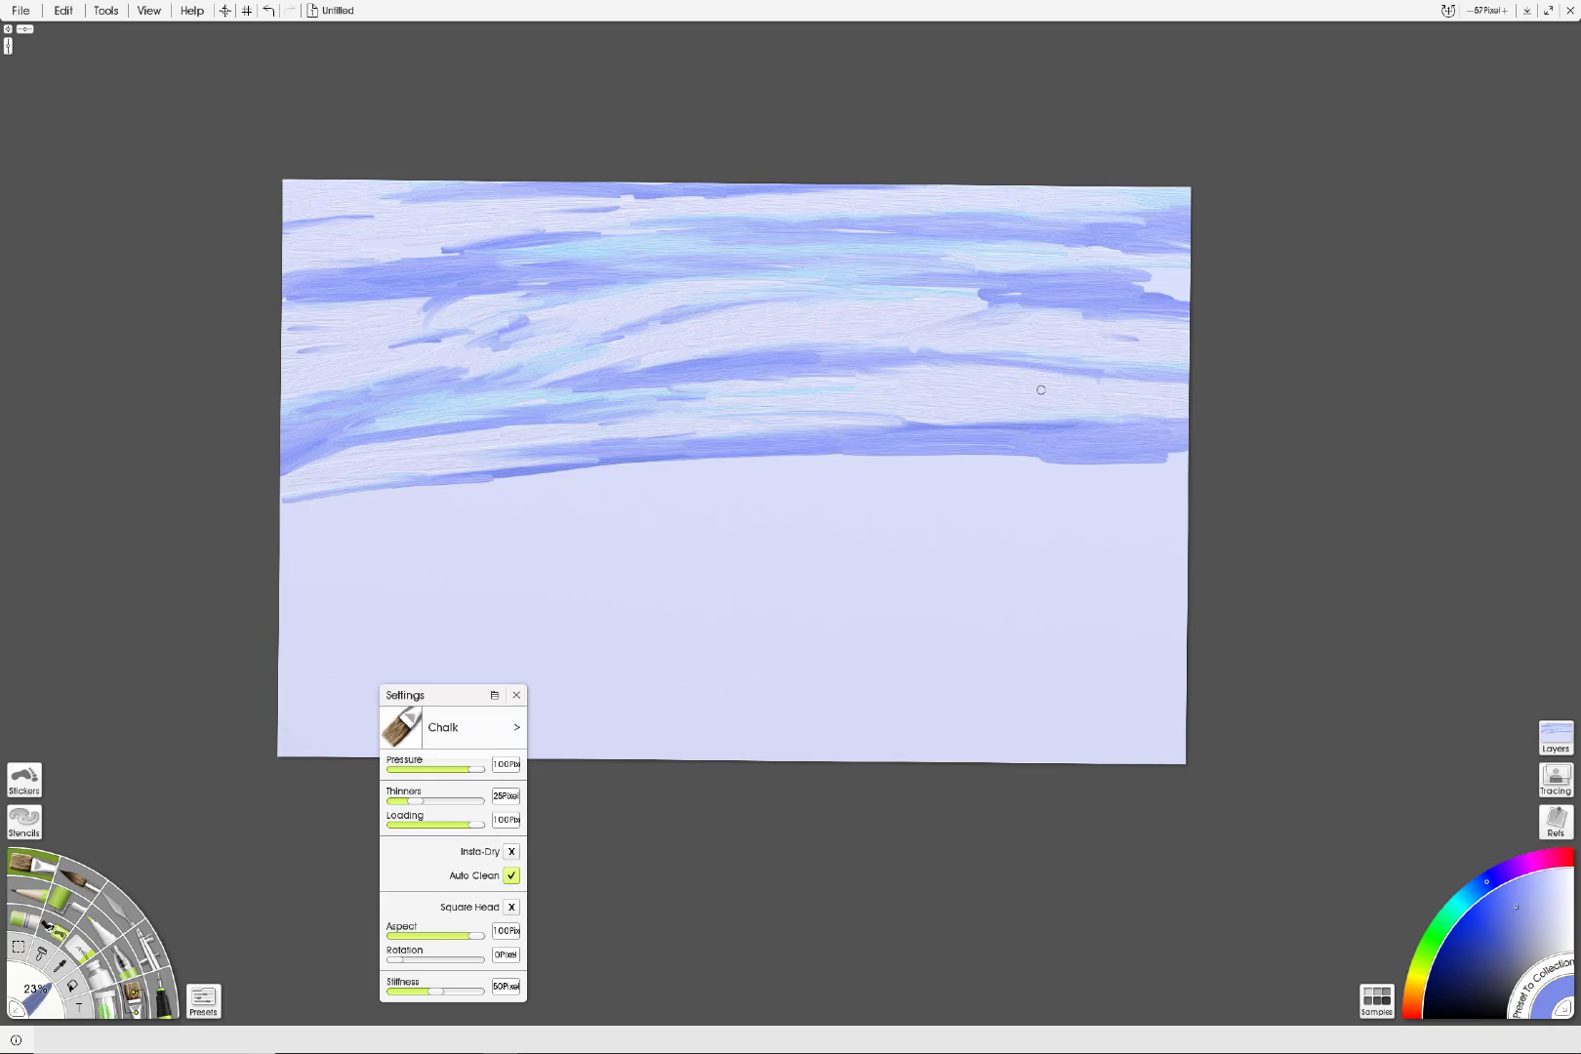
Step: Apply the Normal Round oil brush preset and paint a thicker, more solid band beneath the streaks across the canvas
click(516, 728)
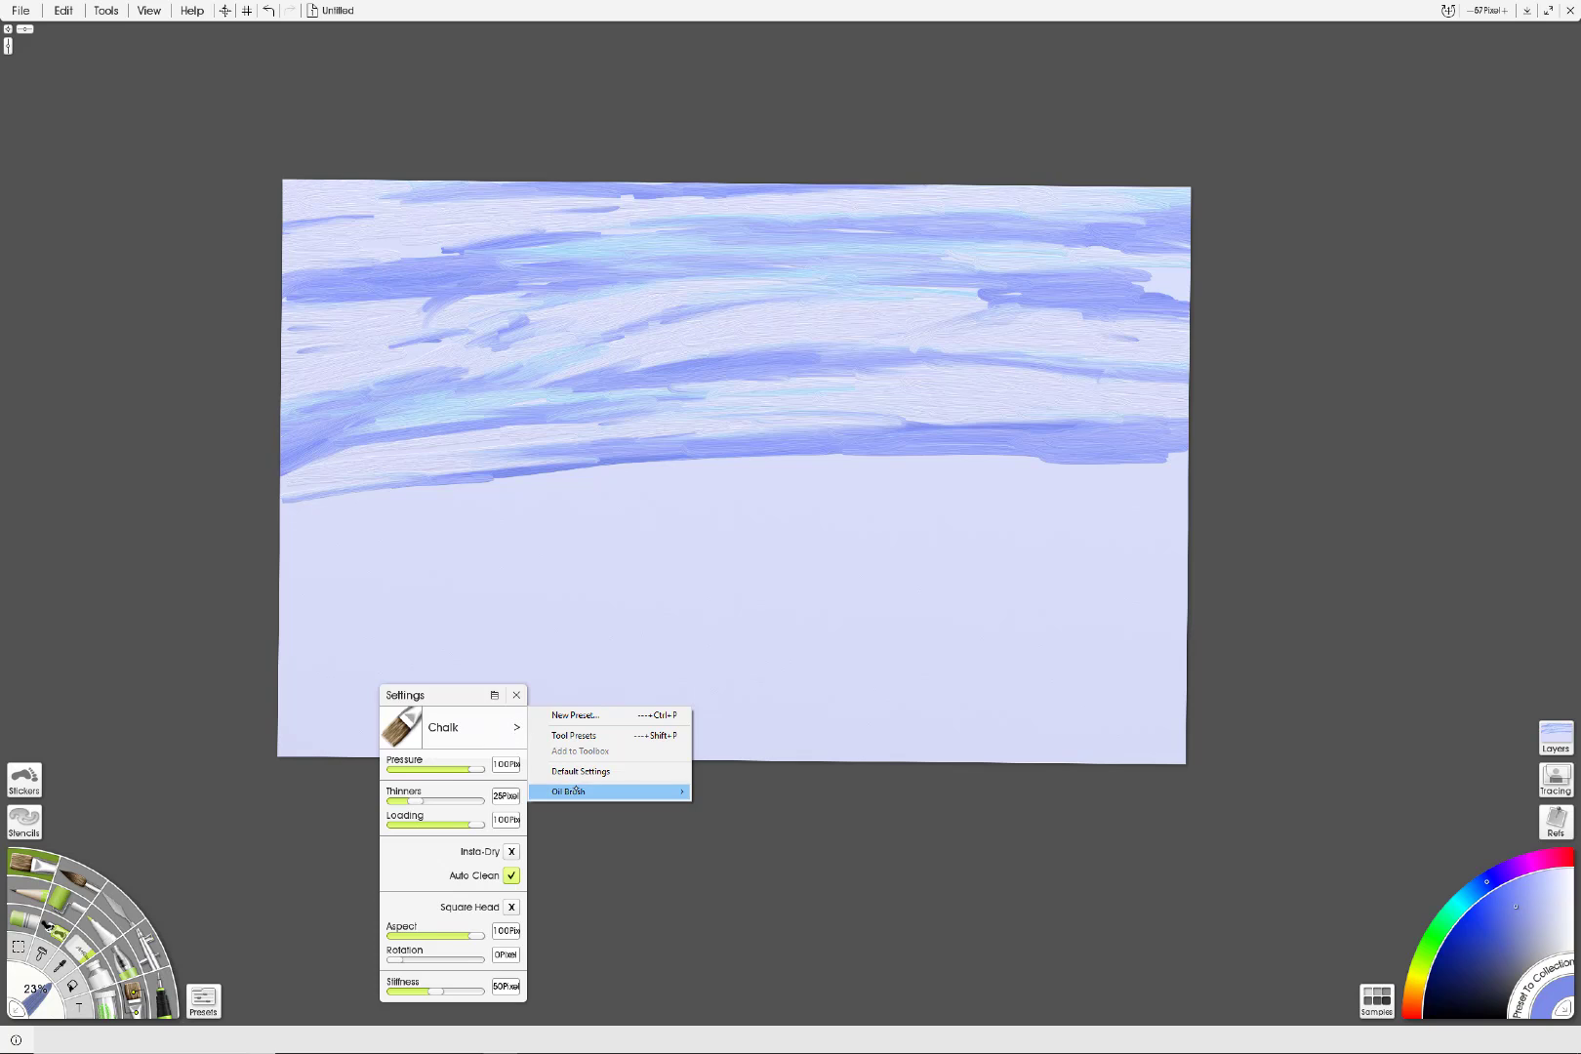
mouse_move(606, 792)
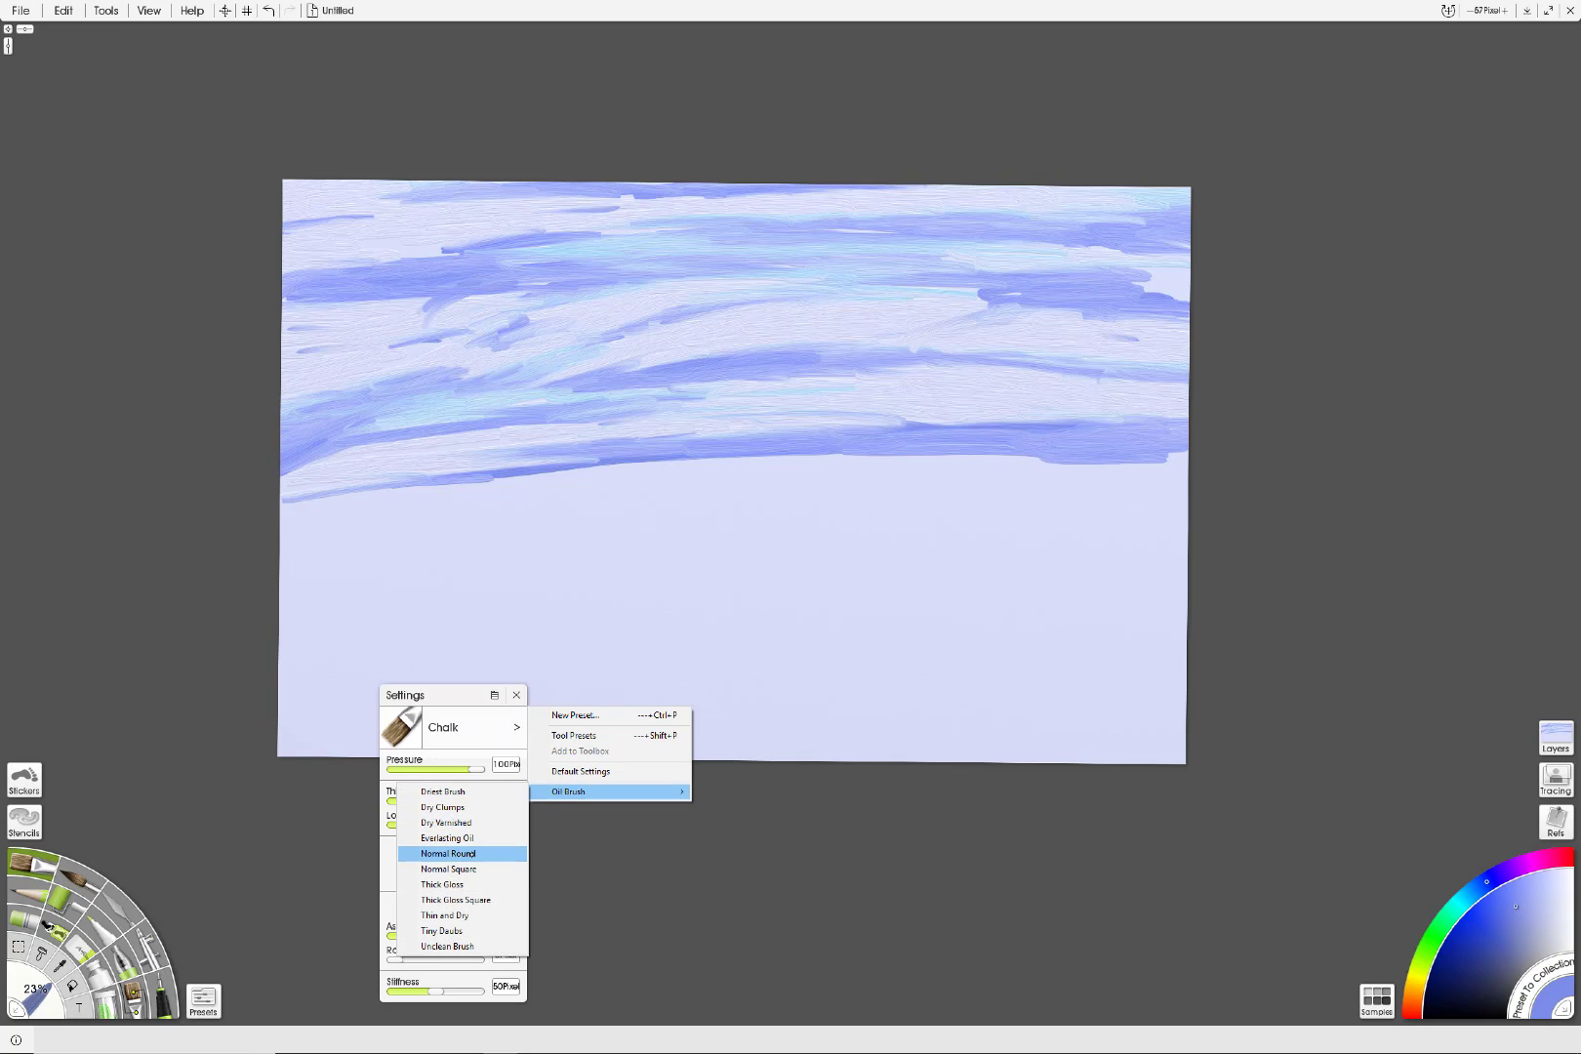
click(474, 853)
mouse_move(639, 508)
mouse_down()
mouse_move(897, 478)
mouse_move(870, 466)
mouse_move(1023, 461)
mouse_move(547, 484)
mouse_up()
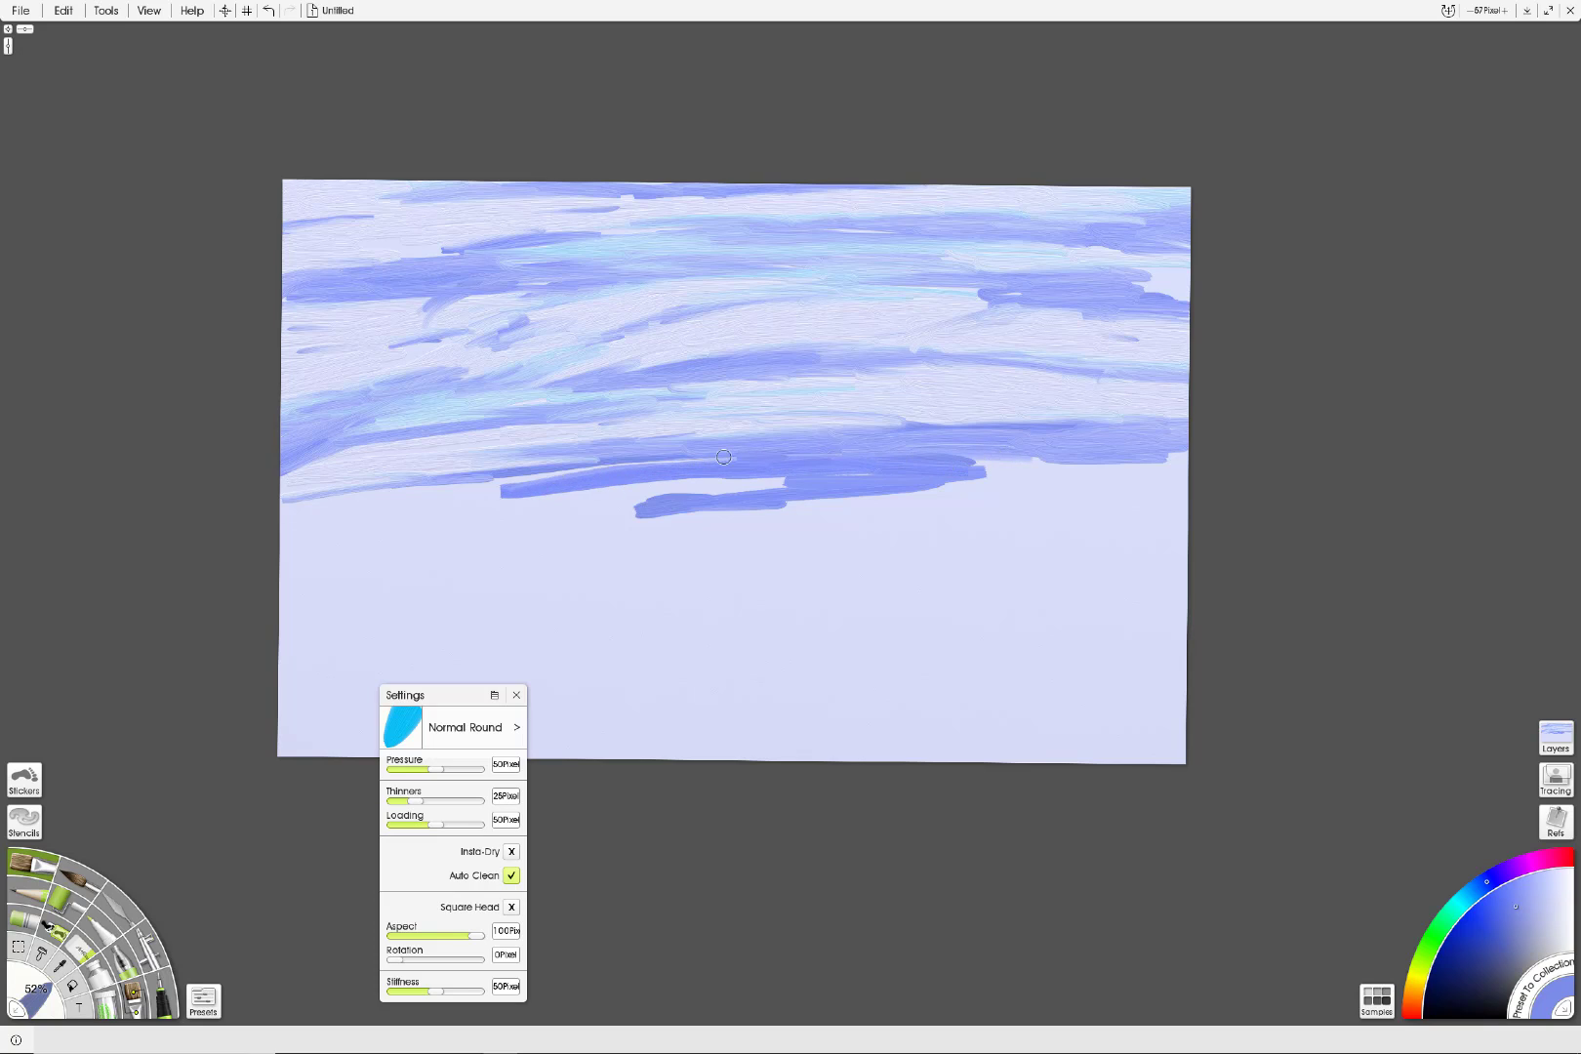
mouse_move(724, 456)
mouse_down()
mouse_move(264, 506)
mouse_move(1024, 474)
mouse_move(829, 457)
mouse_move(1060, 444)
mouse_move(968, 469)
mouse_move(1117, 472)
mouse_move(1129, 458)
mouse_move(1177, 488)
mouse_move(942, 490)
mouse_up()
mouse_move(1143, 494)
mouse_down()
mouse_move(931, 481)
mouse_move(1141, 509)
mouse_move(1101, 491)
mouse_move(1159, 479)
mouse_move(1143, 504)
mouse_move(1065, 491)
mouse_move(1097, 497)
mouse_move(862, 518)
mouse_move(1098, 504)
mouse_move(859, 511)
mouse_move(1070, 510)
mouse_move(764, 503)
mouse_up()
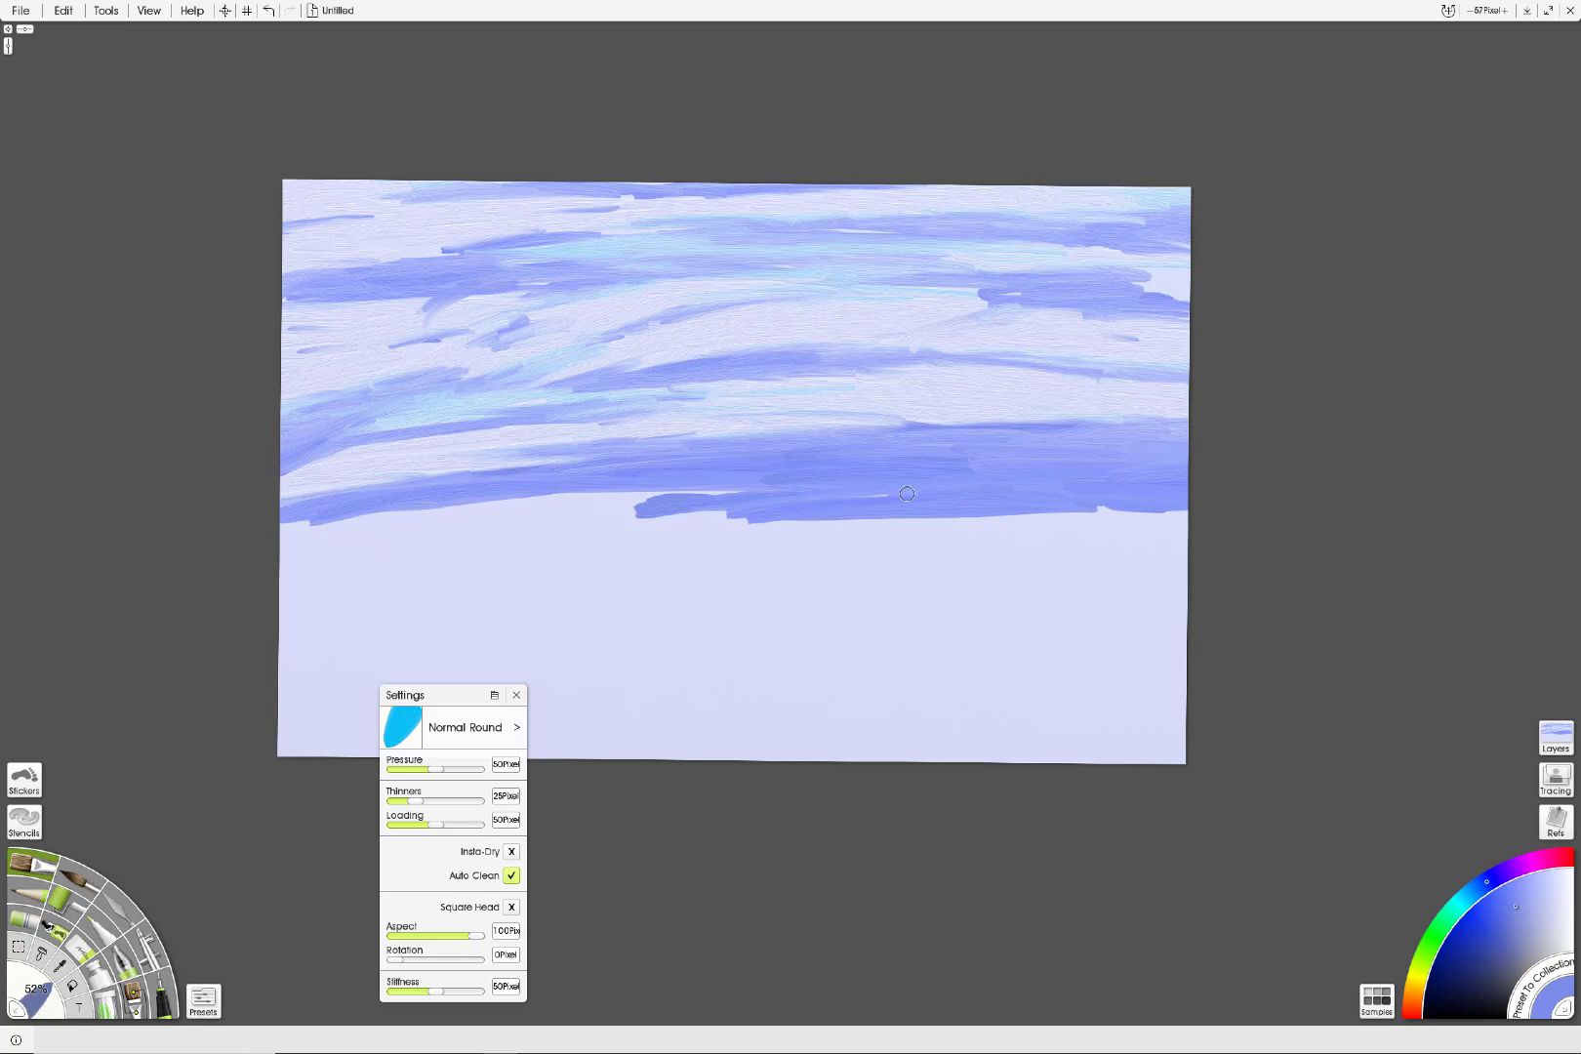
drag(907, 494, 635, 519)
Step: Paint a long wavy contour stroke across the lower canvas and fill between it and the band at the left end
mouse_move(376, 605)
mouse_down()
mouse_move(734, 572)
mouse_move(977, 588)
mouse_move(1025, 612)
mouse_up()
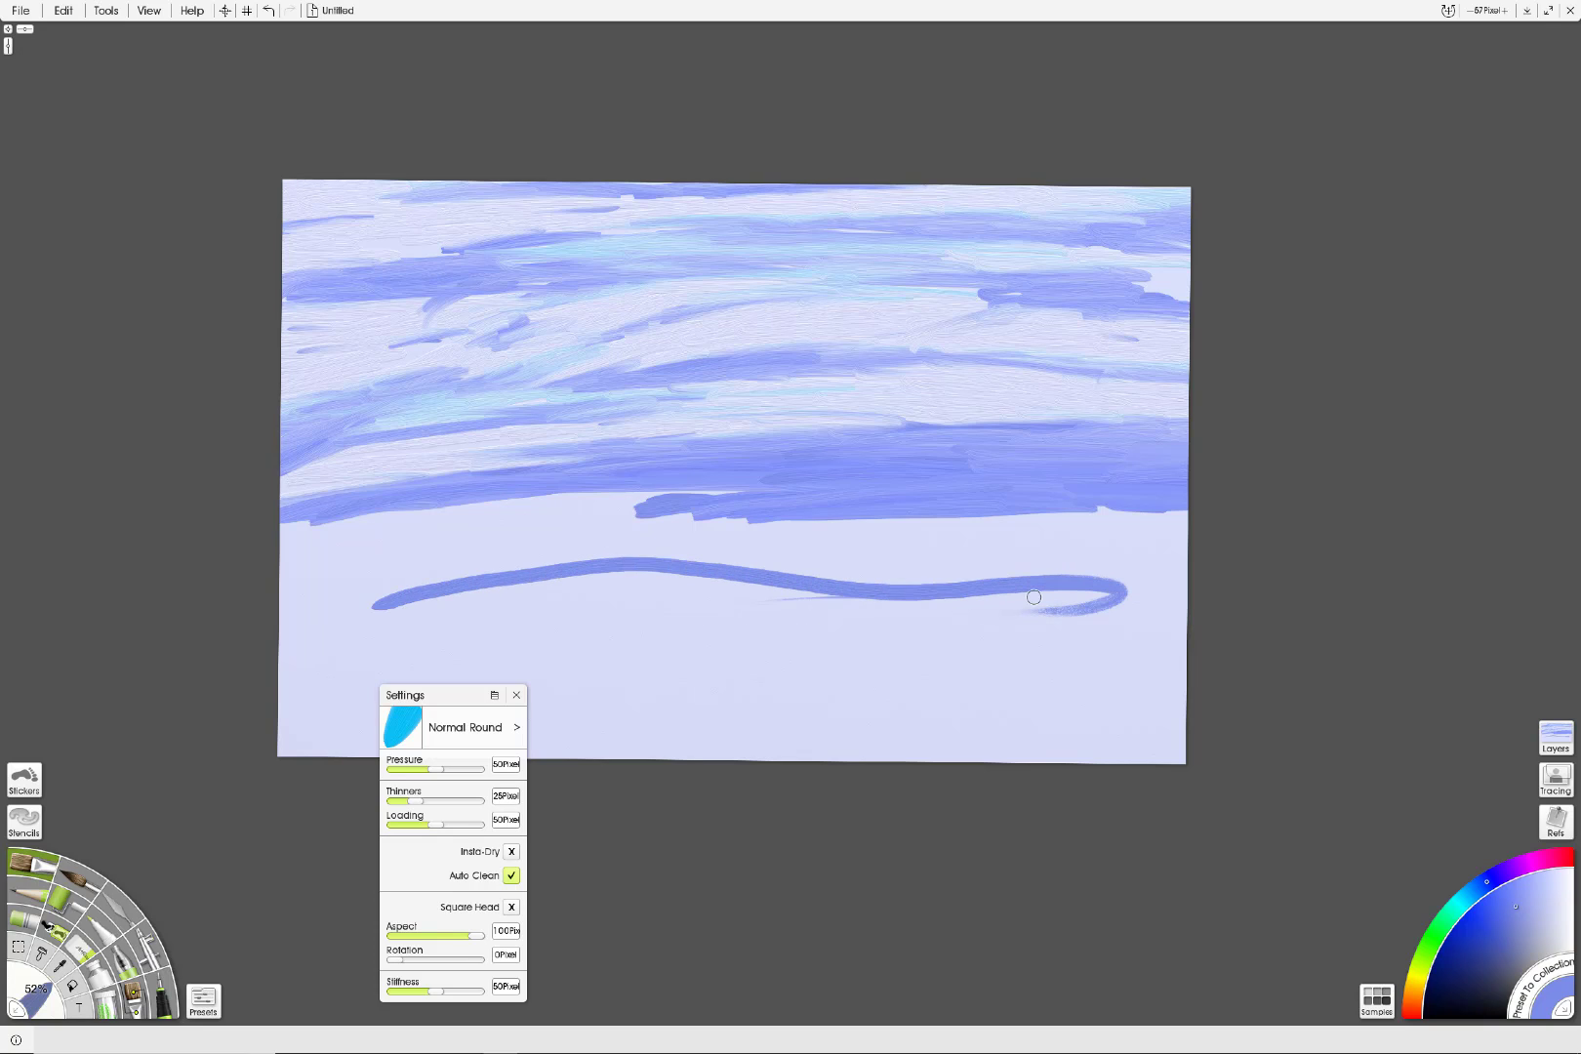
mouse_move(395, 590)
mouse_down()
mouse_move(294, 622)
mouse_move(352, 603)
mouse_move(275, 551)
mouse_move(308, 527)
mouse_move(363, 520)
mouse_move(291, 541)
mouse_move(550, 500)
mouse_move(312, 539)
mouse_move(631, 507)
mouse_move(323, 557)
mouse_move(374, 535)
mouse_move(674, 519)
mouse_move(496, 550)
mouse_up()
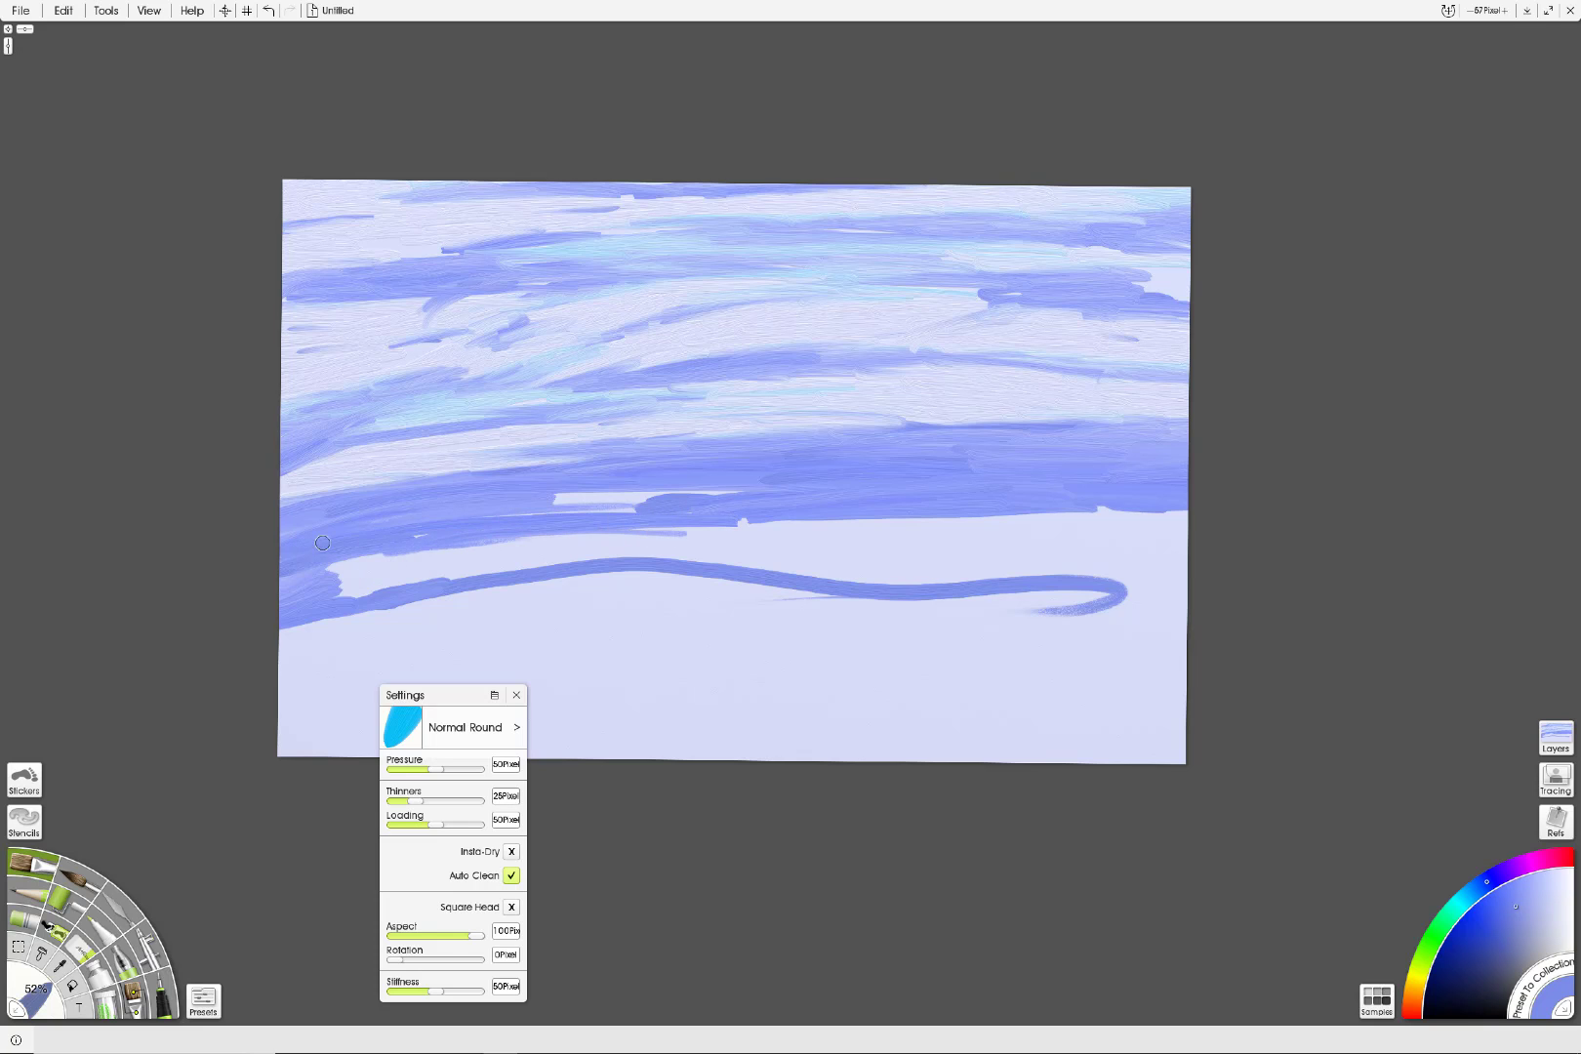
mouse_move(381, 545)
mouse_down()
mouse_move(325, 577)
mouse_move(441, 567)
mouse_up()
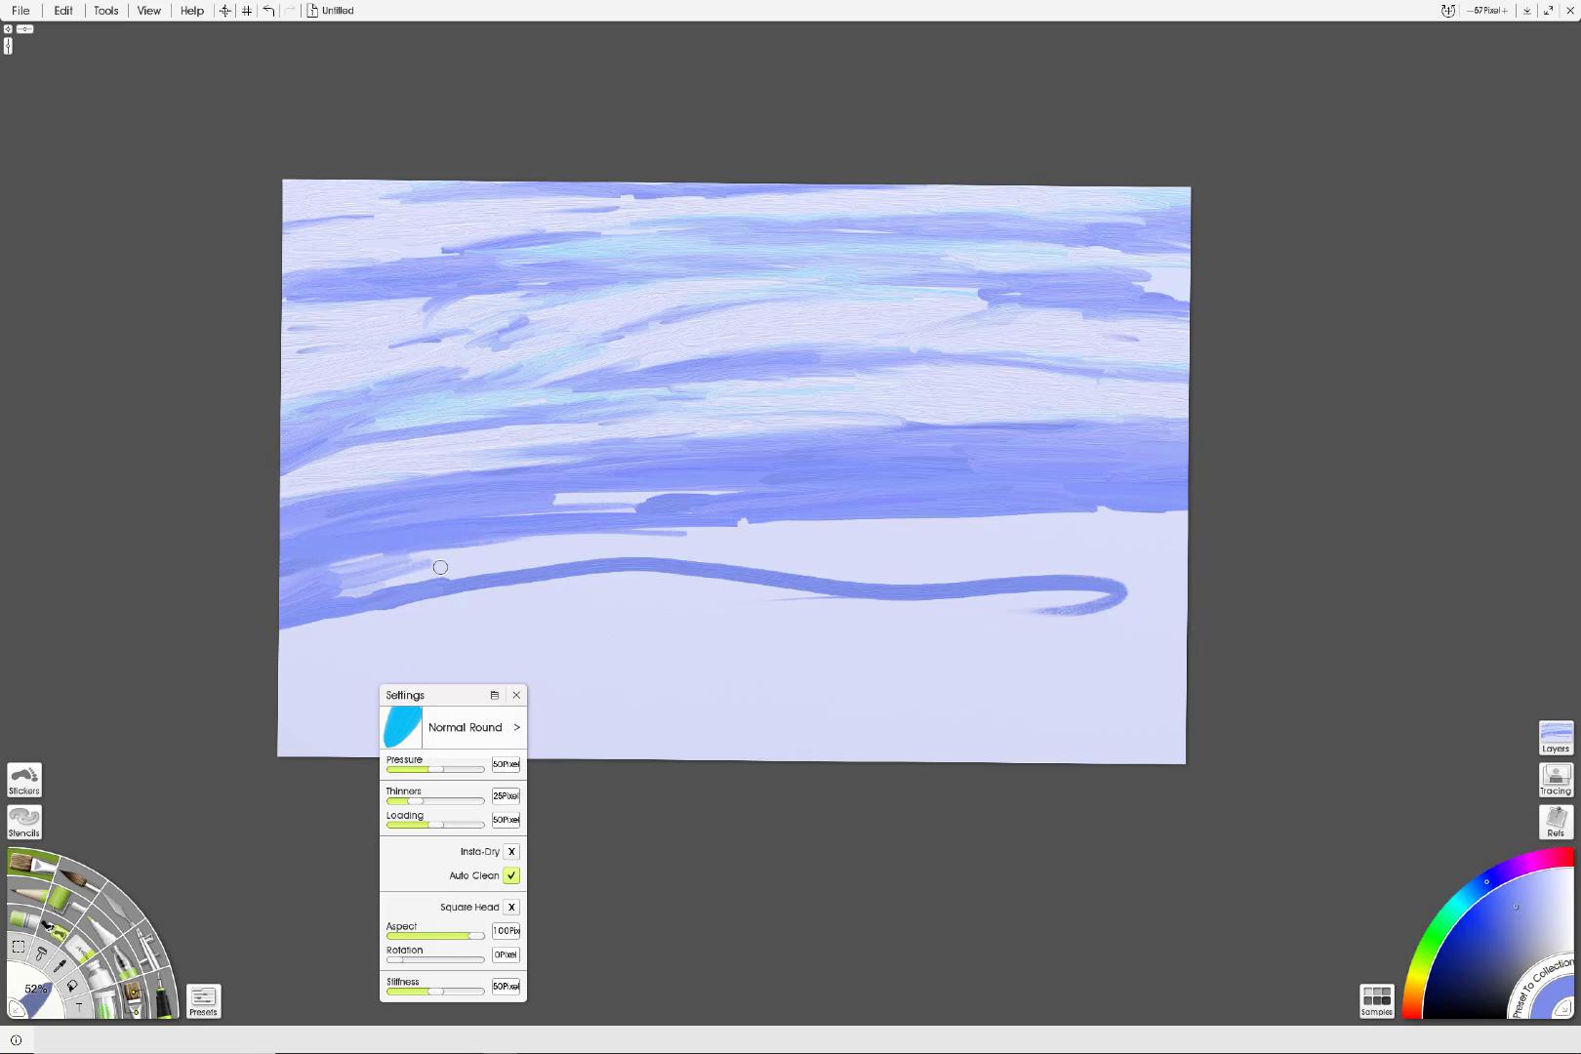
Step: Straighten the canvas rotation to 0 and enlarge the view to about 80% zoom
scroll(790, 527, up, 5)
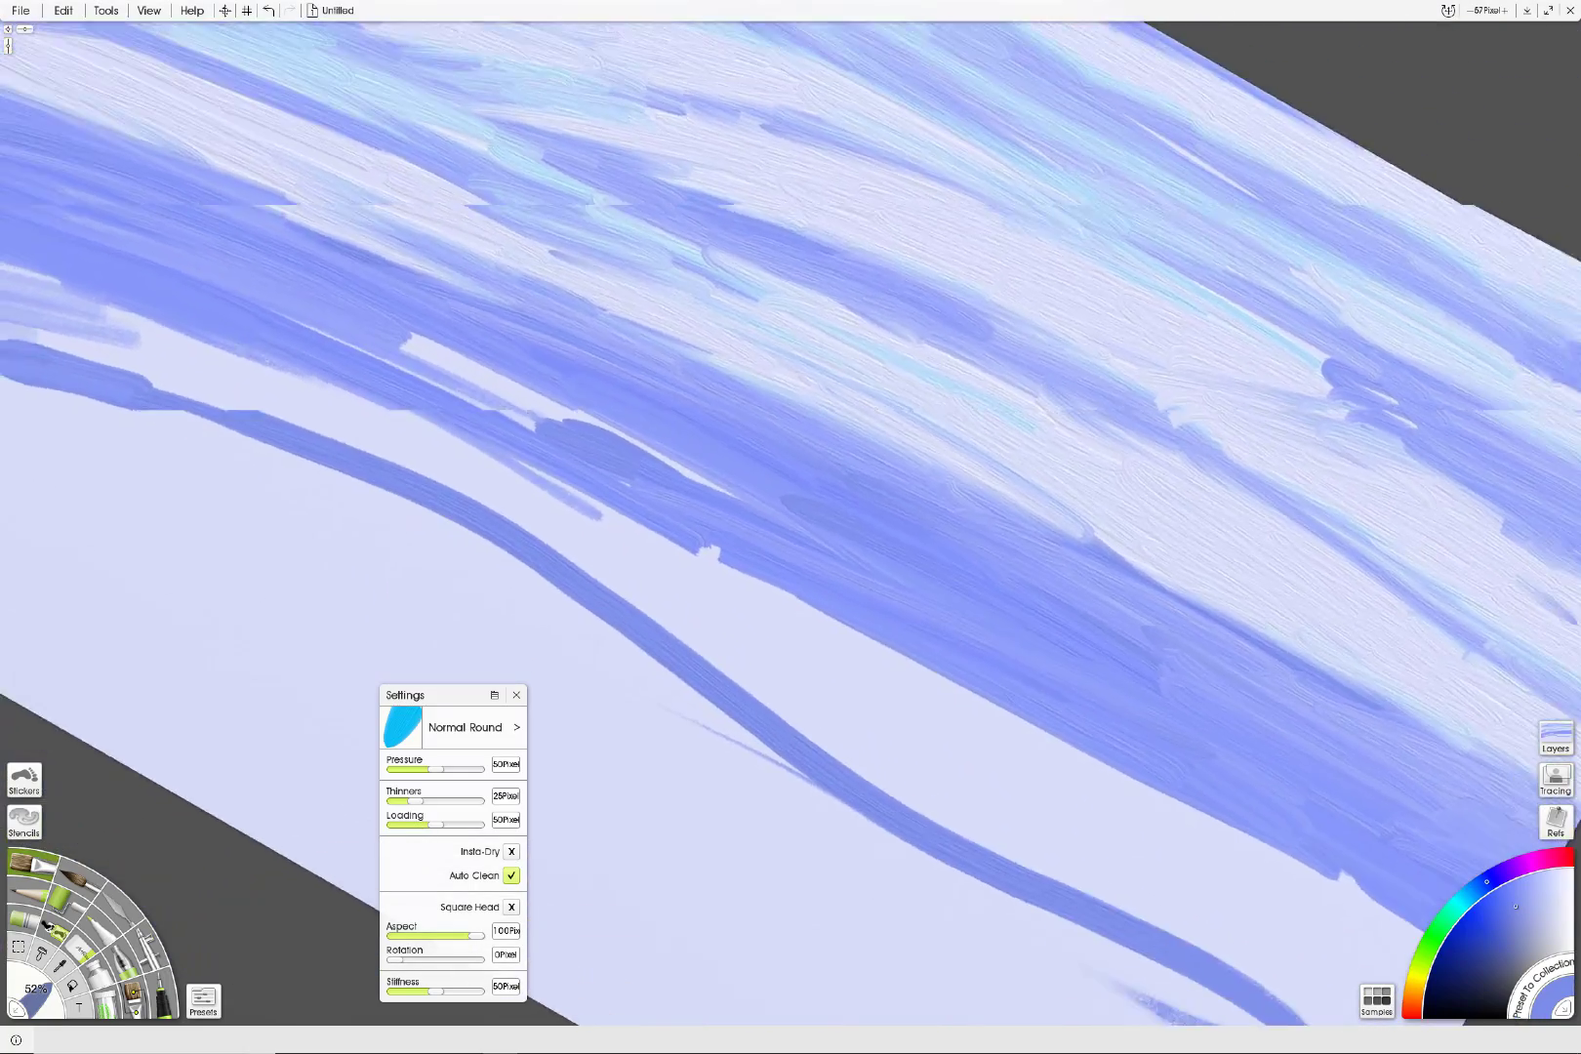
scroll(791, 527, down, 8)
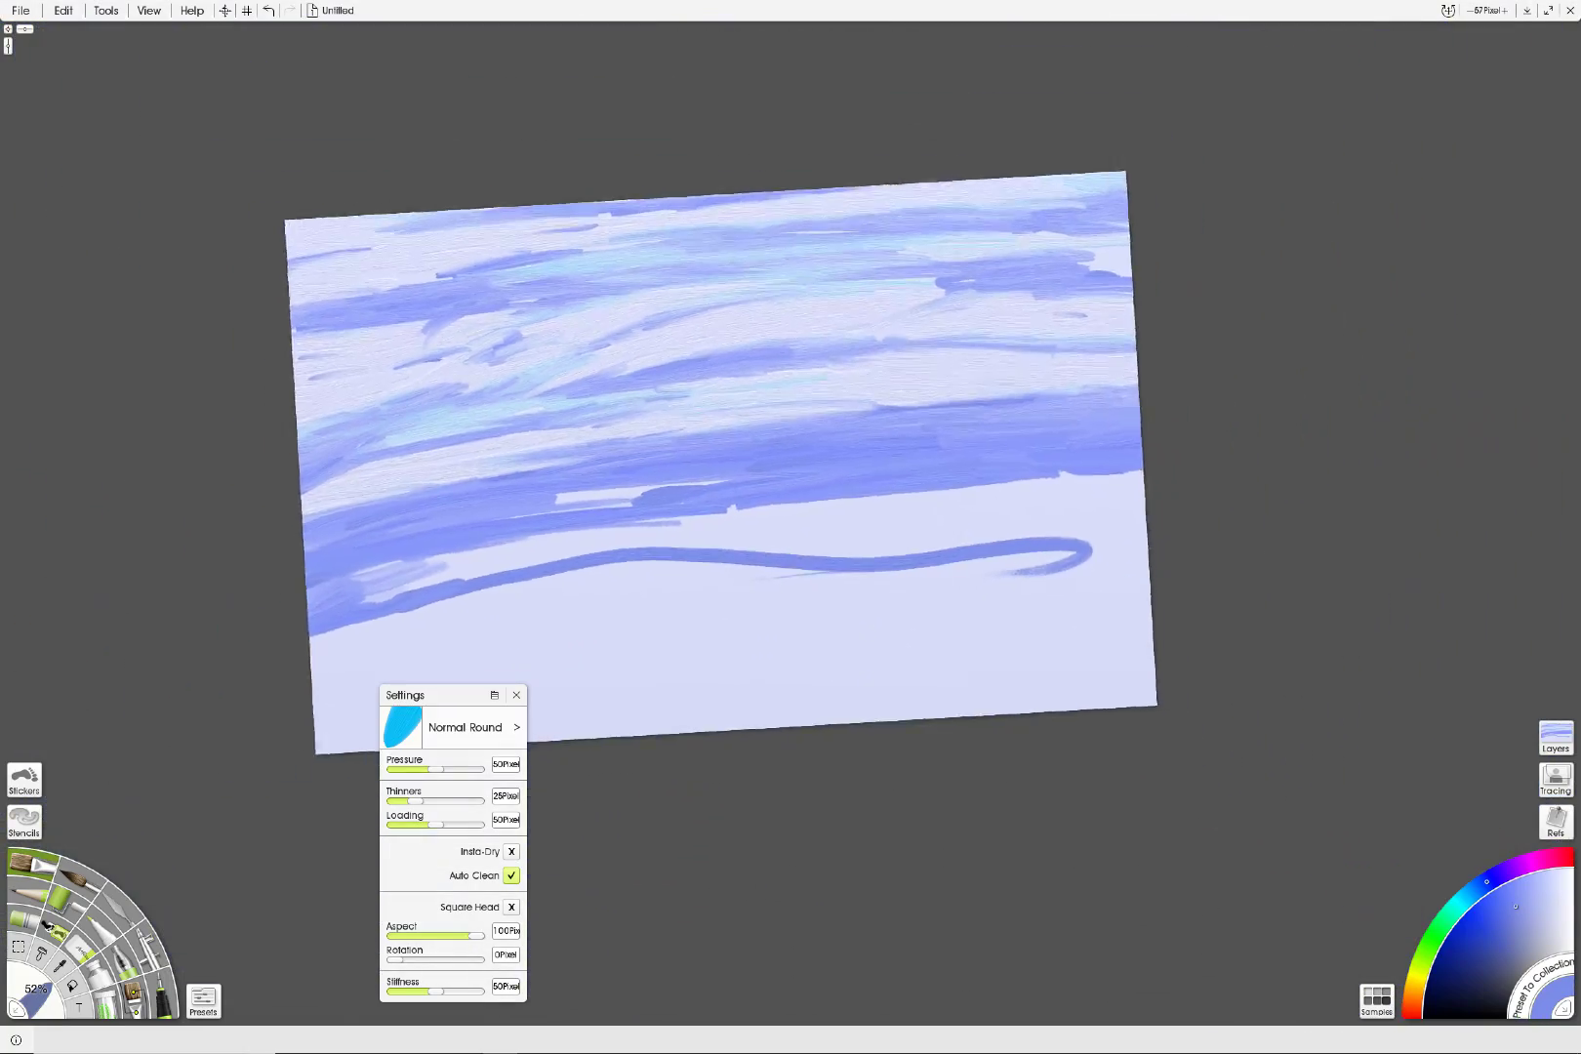
scroll(1208, 459, down, 2)
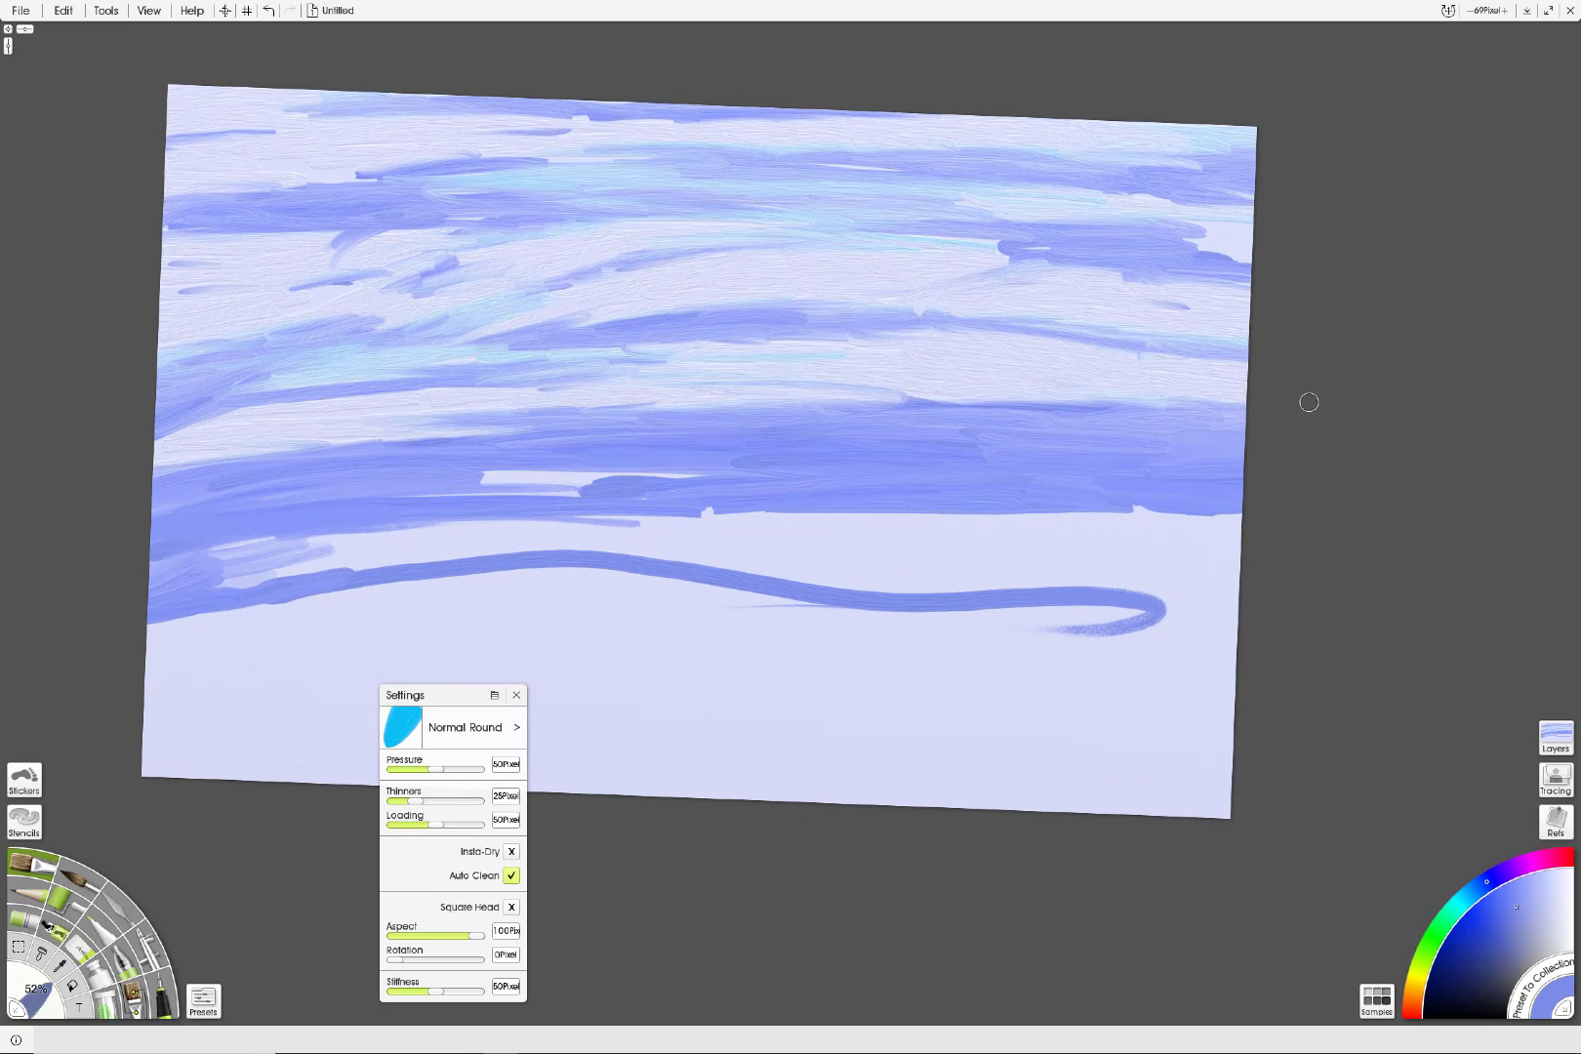
scroll(1309, 403, down, 2)
mouse_move(1449, 9)
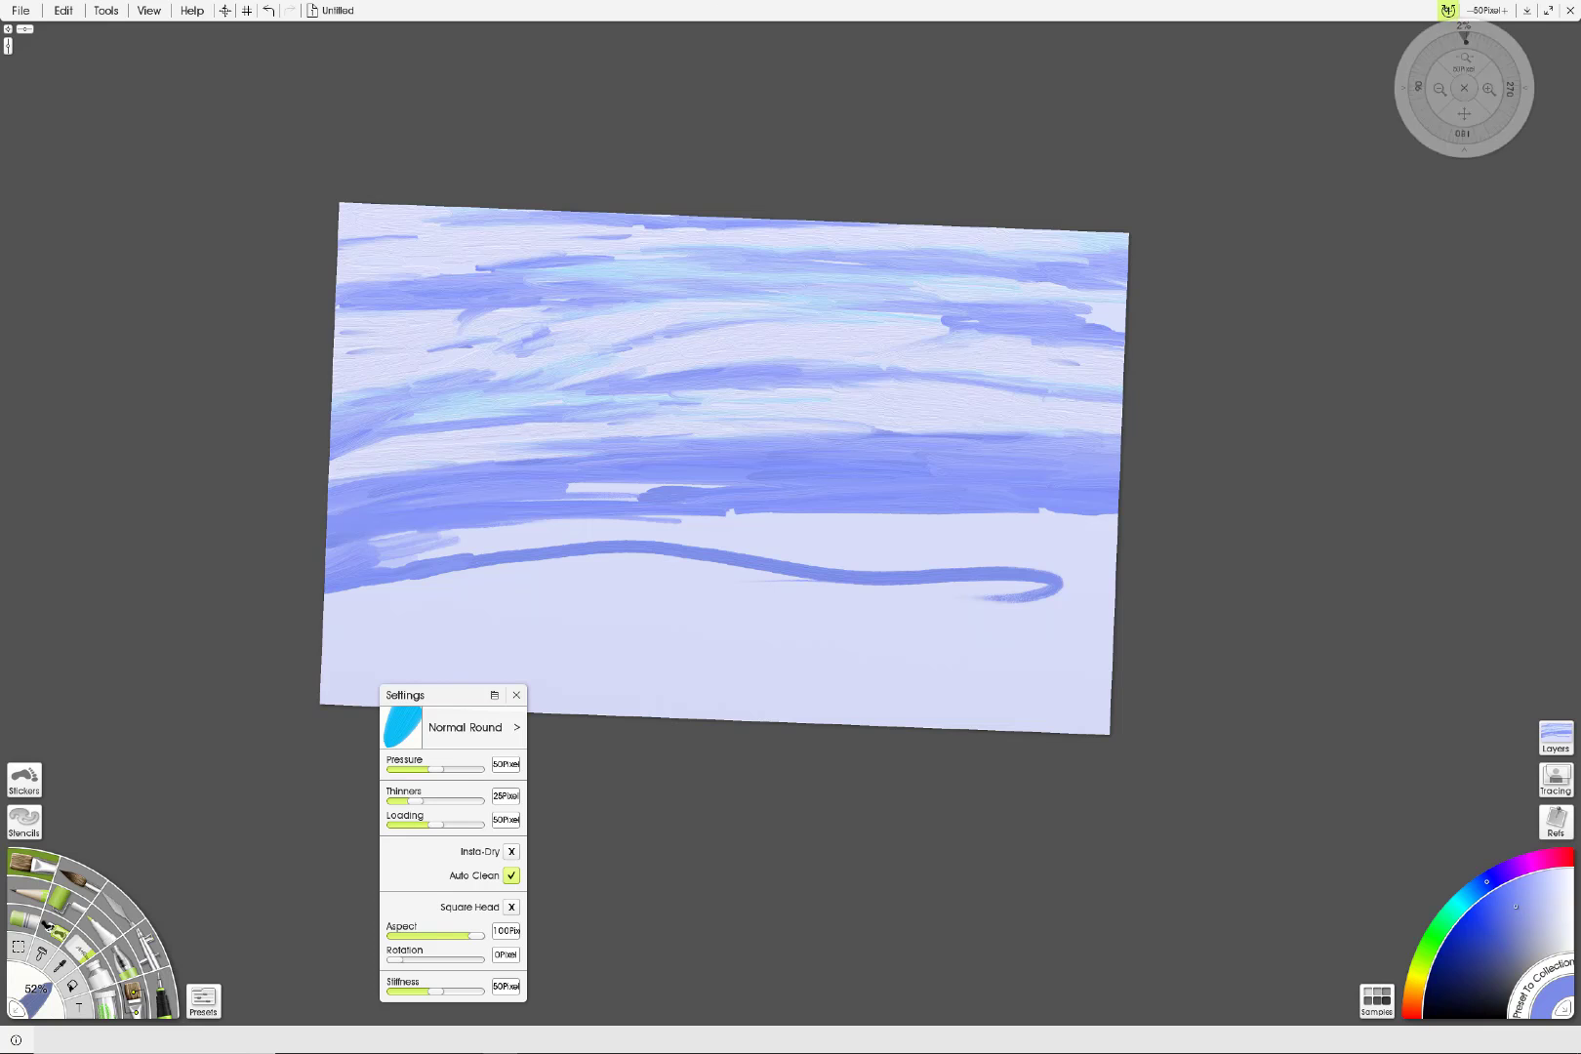
mouse_move(1465, 40)
mouse_down()
mouse_move(1488, 48)
mouse_move(1449, 44)
mouse_move(1461, 39)
mouse_up()
scroll(1463, 39, up, 5)
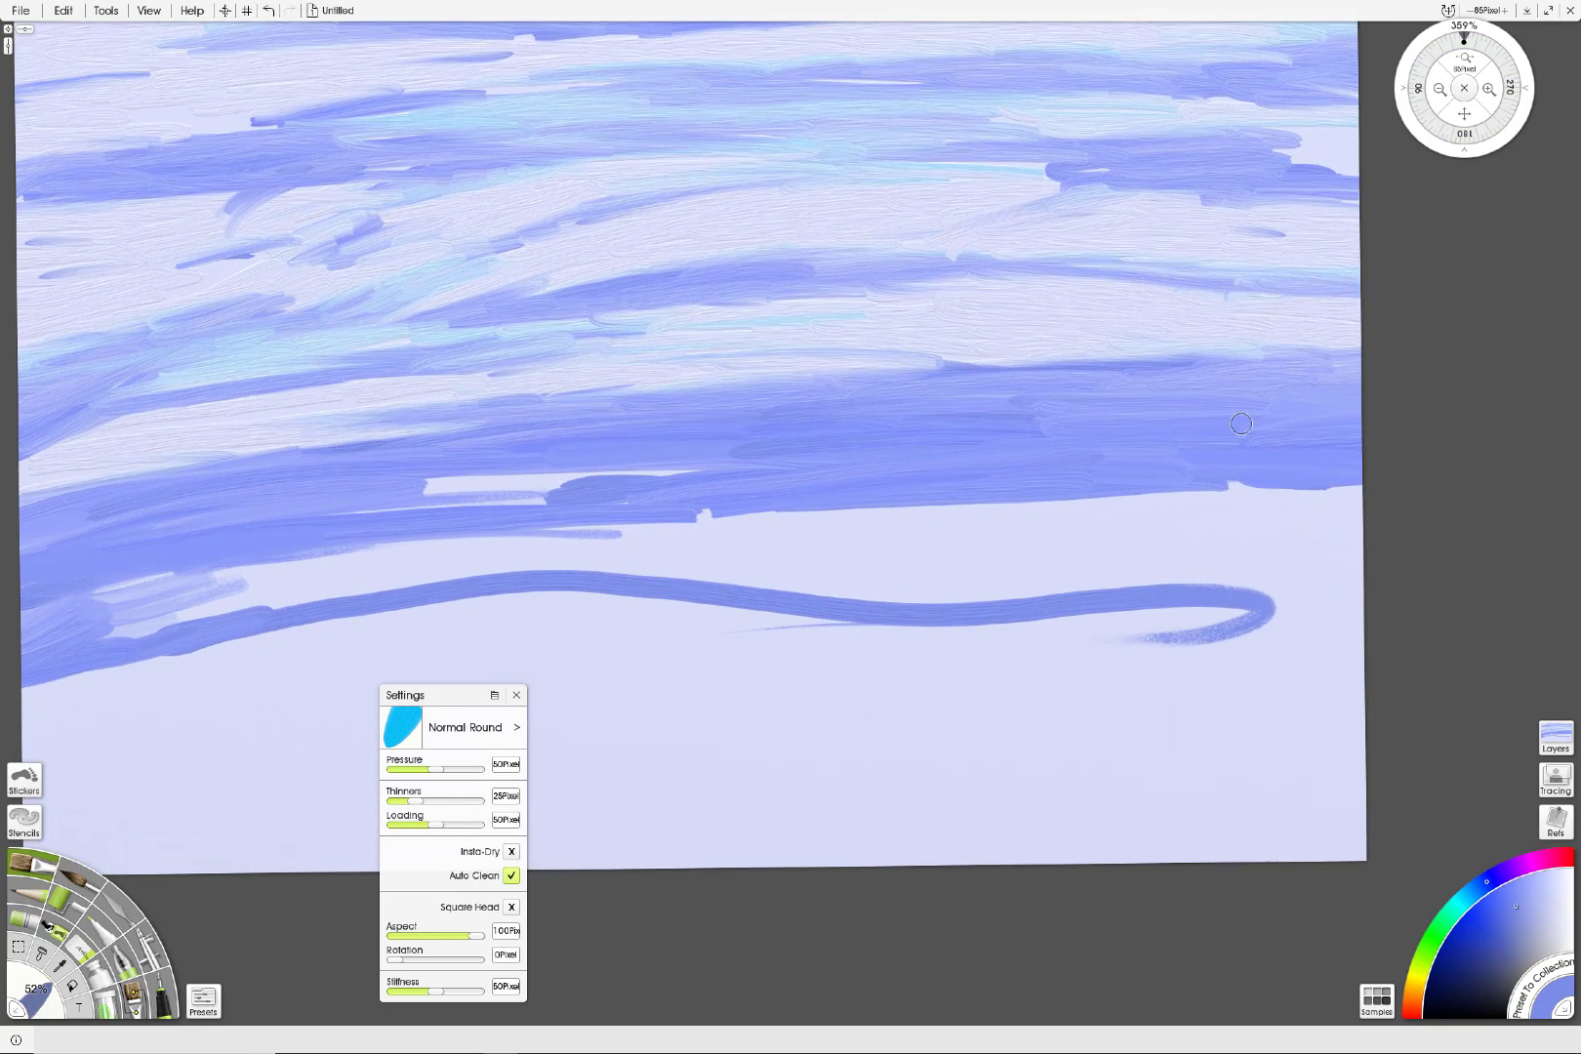
click(1465, 40)
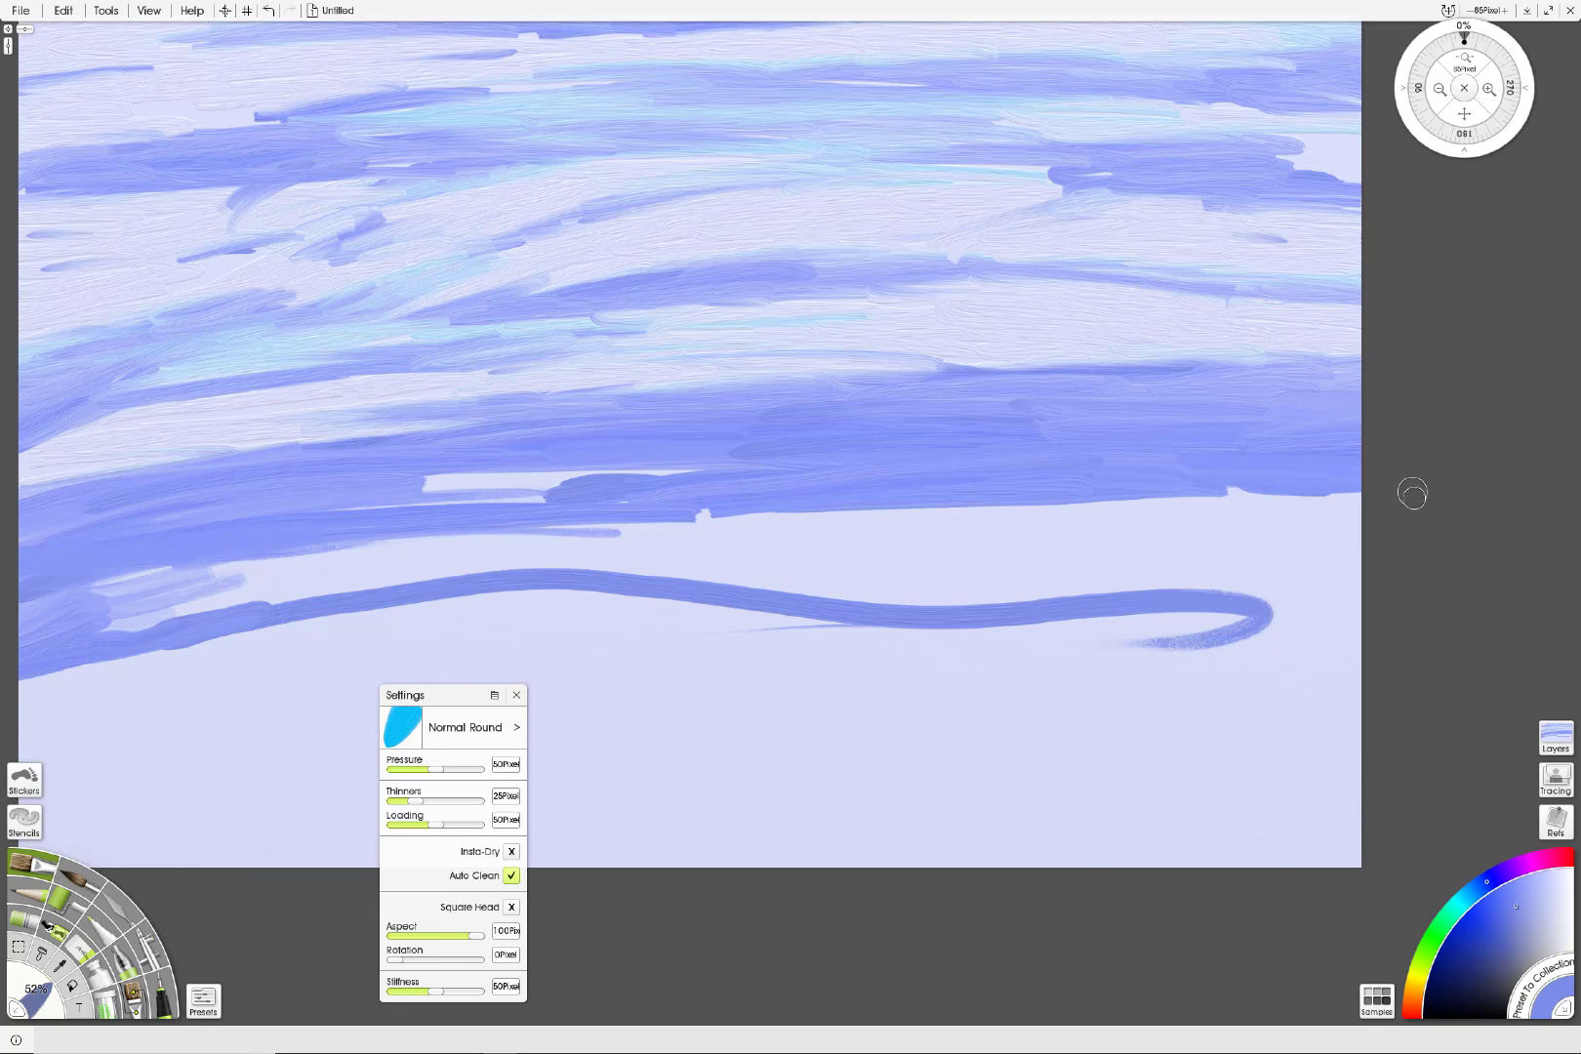
scroll(1412, 493, down, 1)
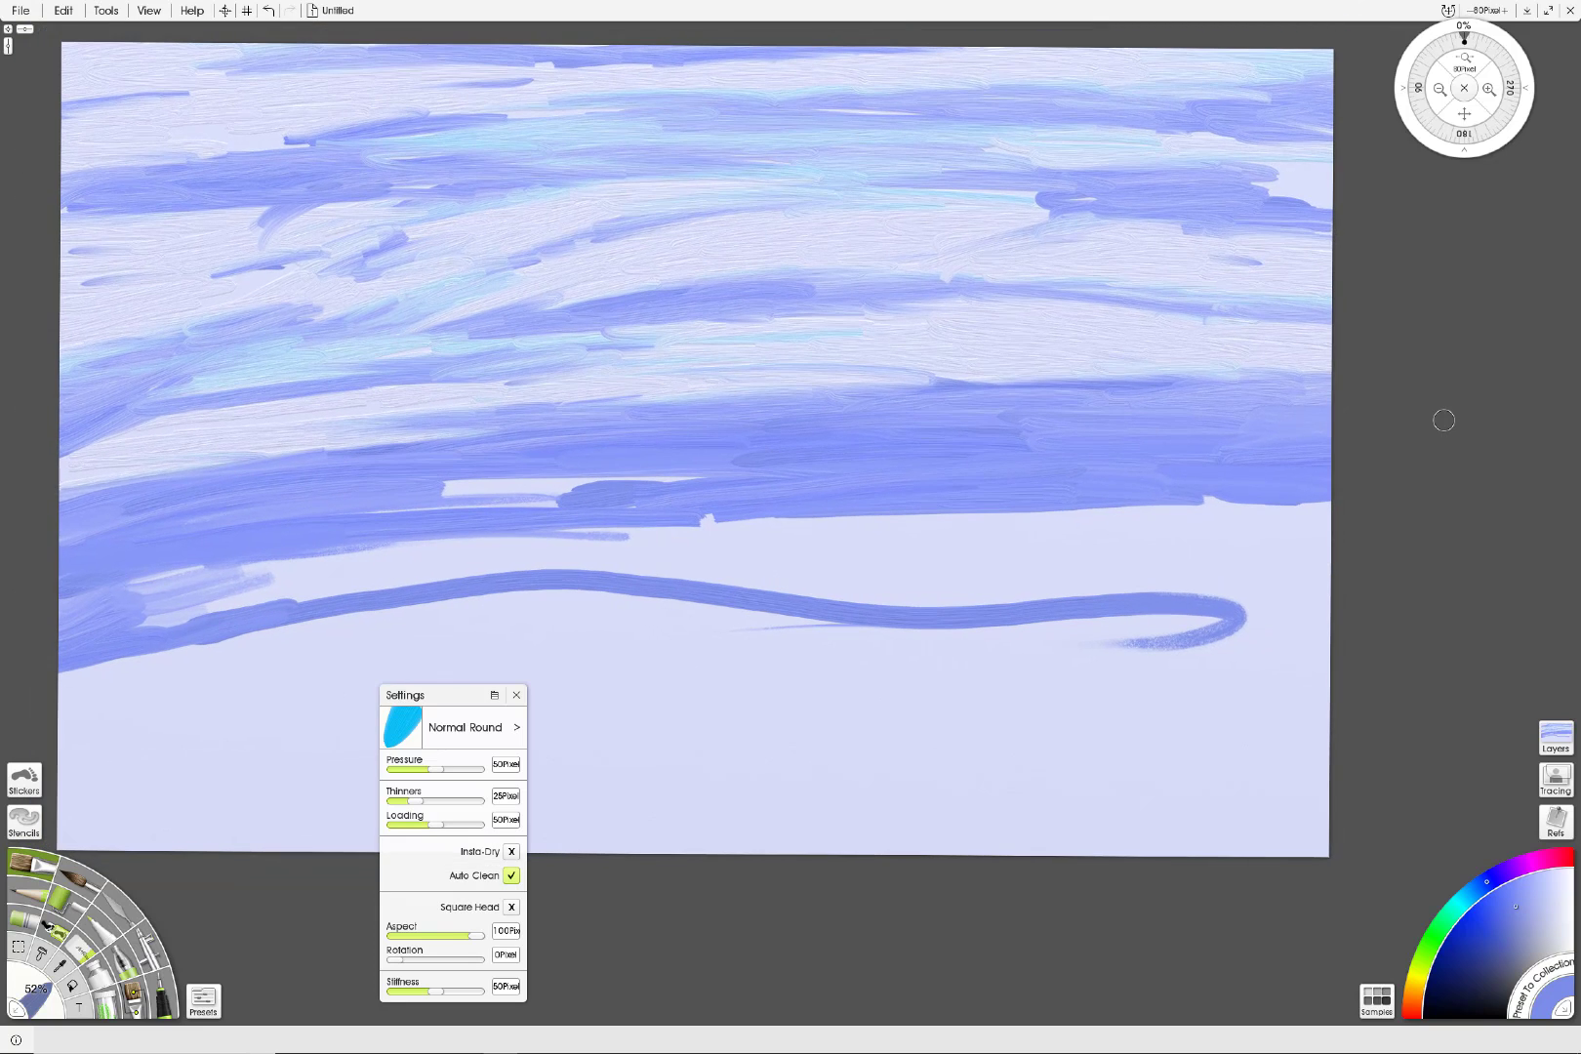
Step: Close the brush settings, fill the gap between the band and the wavy contour, and extend strokes below it
drag(368, 578, 493, 573)
click(517, 695)
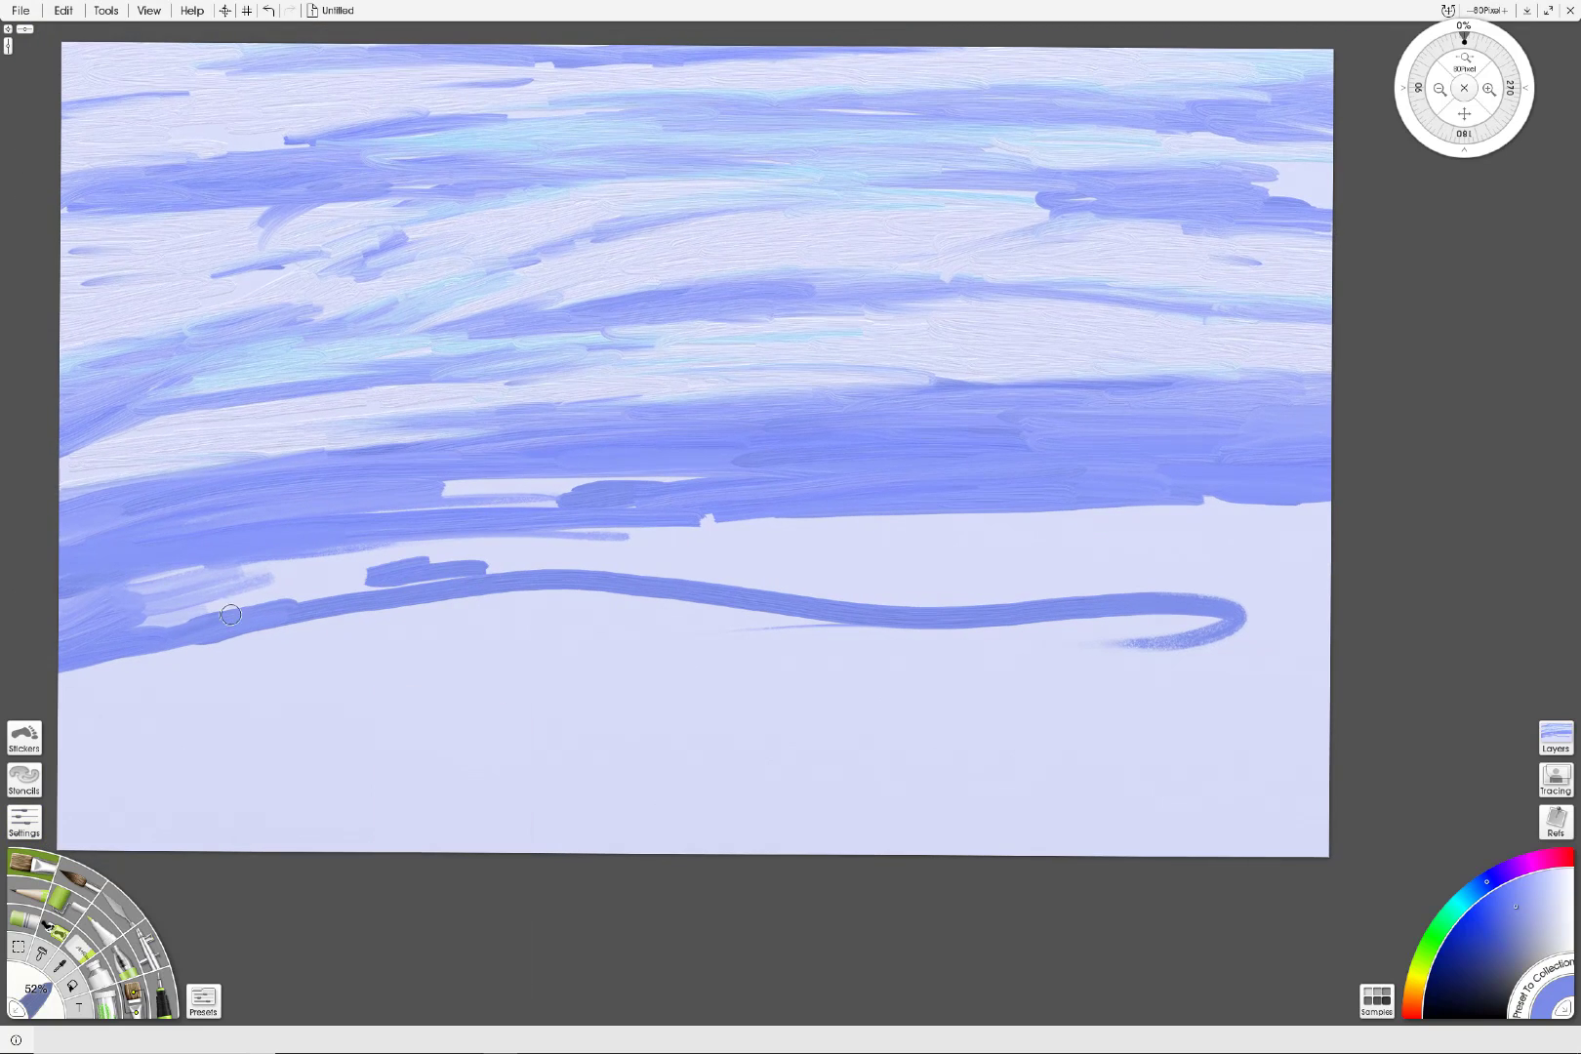
mouse_move(230, 614)
mouse_down()
mouse_move(137, 595)
mouse_move(586, 547)
mouse_move(302, 559)
mouse_move(332, 561)
mouse_move(195, 586)
mouse_move(632, 546)
mouse_move(498, 534)
mouse_move(597, 484)
mouse_move(707, 482)
mouse_move(446, 512)
mouse_move(1049, 522)
mouse_up()
mouse_move(1221, 551)
mouse_down()
mouse_move(1327, 552)
mouse_move(1276, 514)
mouse_move(1308, 513)
mouse_move(1142, 508)
mouse_move(1163, 525)
mouse_move(854, 589)
mouse_move(1221, 533)
mouse_move(1015, 522)
mouse_move(1037, 523)
mouse_up()
mouse_move(552, 520)
mouse_down()
mouse_move(508, 506)
mouse_move(597, 532)
mouse_move(506, 542)
mouse_up()
drag(428, 585, 550, 551)
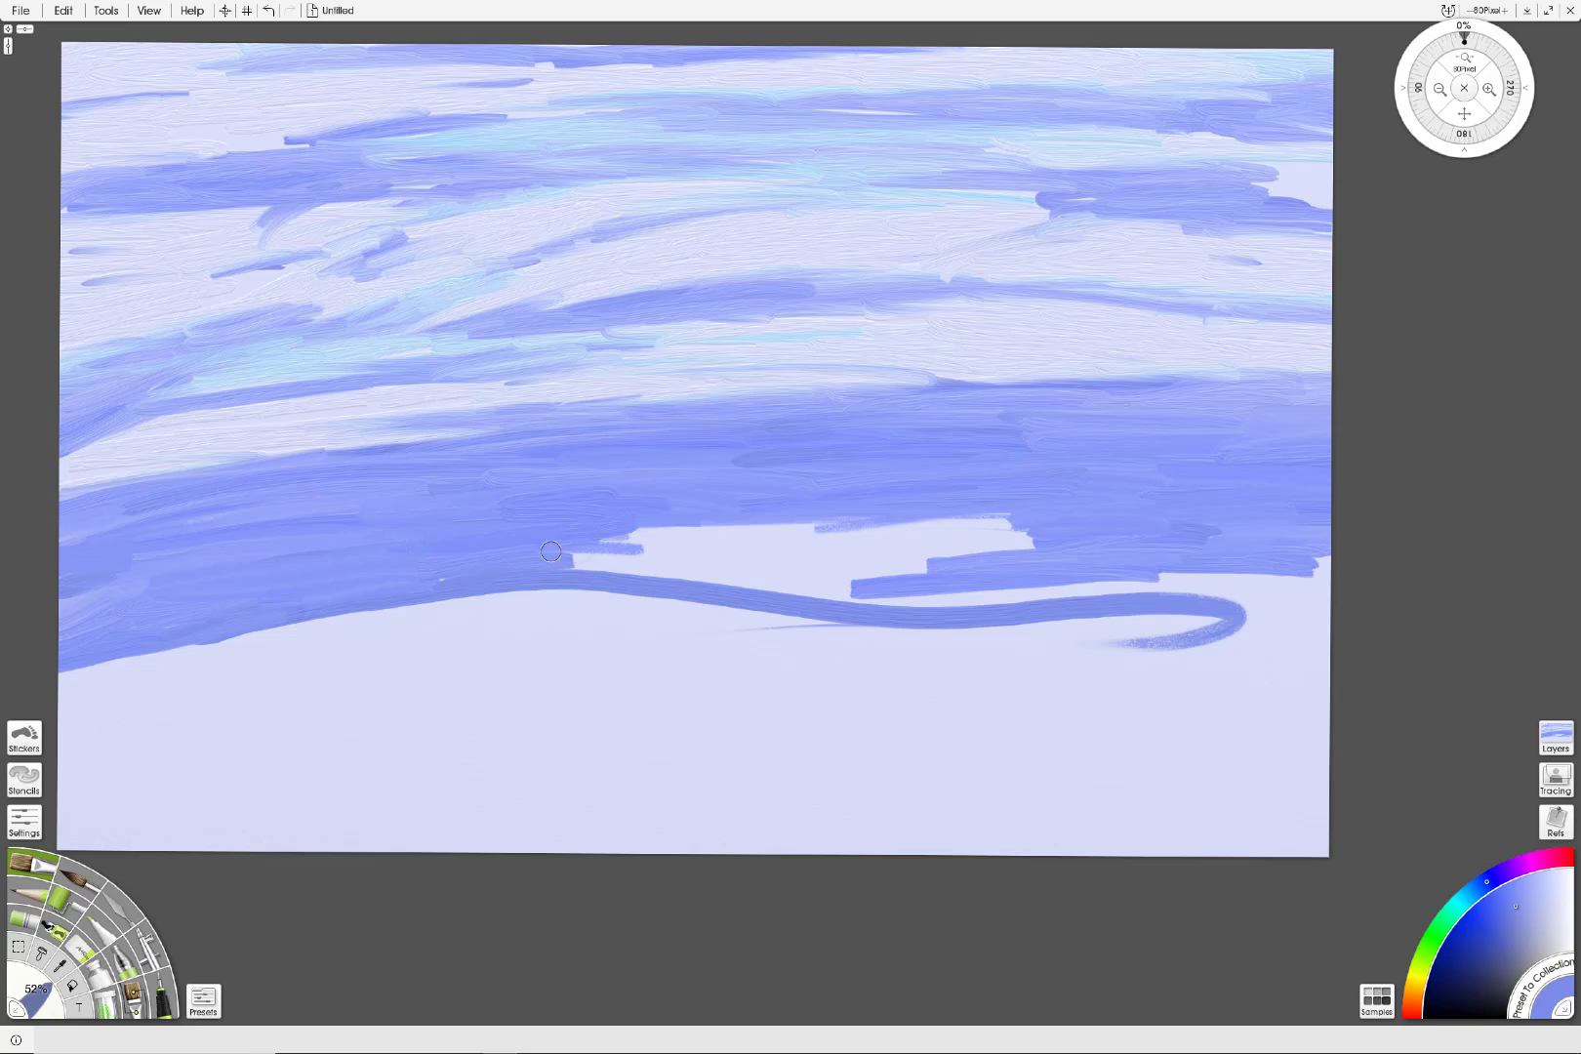
mouse_move(379, 512)
mouse_down()
mouse_move(947, 520)
mouse_move(865, 527)
mouse_move(1057, 539)
mouse_move(955, 549)
mouse_move(956, 523)
mouse_move(826, 567)
mouse_move(940, 571)
mouse_move(711, 588)
mouse_move(808, 591)
mouse_move(590, 567)
mouse_move(696, 575)
mouse_move(659, 561)
mouse_move(555, 564)
mouse_move(729, 549)
mouse_move(693, 531)
mouse_move(668, 534)
mouse_move(909, 544)
mouse_move(706, 559)
mouse_move(839, 575)
mouse_move(782, 578)
mouse_move(1012, 567)
mouse_move(855, 598)
mouse_move(1229, 588)
mouse_move(1166, 574)
mouse_move(1304, 580)
mouse_move(1119, 577)
mouse_move(1327, 560)
mouse_move(1282, 565)
mouse_move(1248, 612)
mouse_move(1314, 585)
mouse_move(1222, 617)
mouse_move(1216, 605)
mouse_move(1330, 617)
mouse_move(1320, 626)
mouse_move(1002, 659)
mouse_move(1213, 635)
mouse_move(1130, 621)
mouse_move(1002, 642)
mouse_move(1232, 623)
mouse_move(876, 638)
mouse_move(1026, 673)
mouse_up()
mouse_move(281, 667)
mouse_down()
mouse_move(713, 639)
mouse_move(508, 608)
mouse_move(675, 600)
mouse_move(528, 600)
mouse_move(837, 635)
mouse_move(764, 617)
mouse_move(793, 622)
mouse_move(484, 631)
mouse_up()
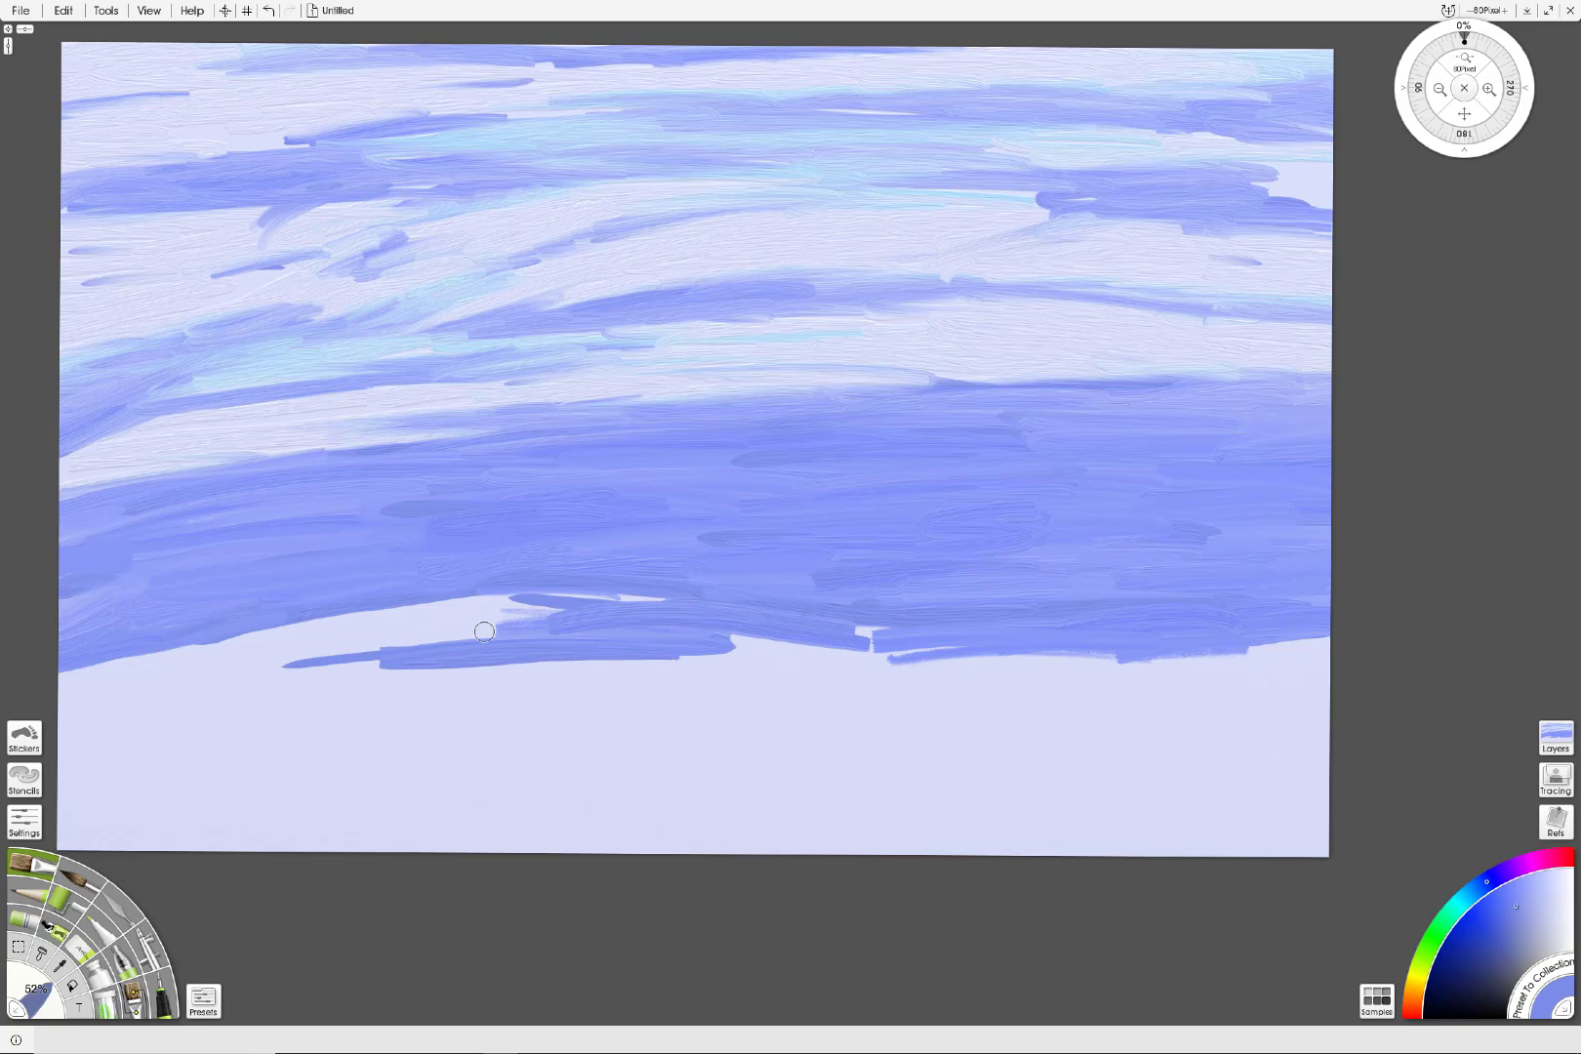
Step: Try marks with a different tool near the upper-left streaks and undo them
click(98, 927)
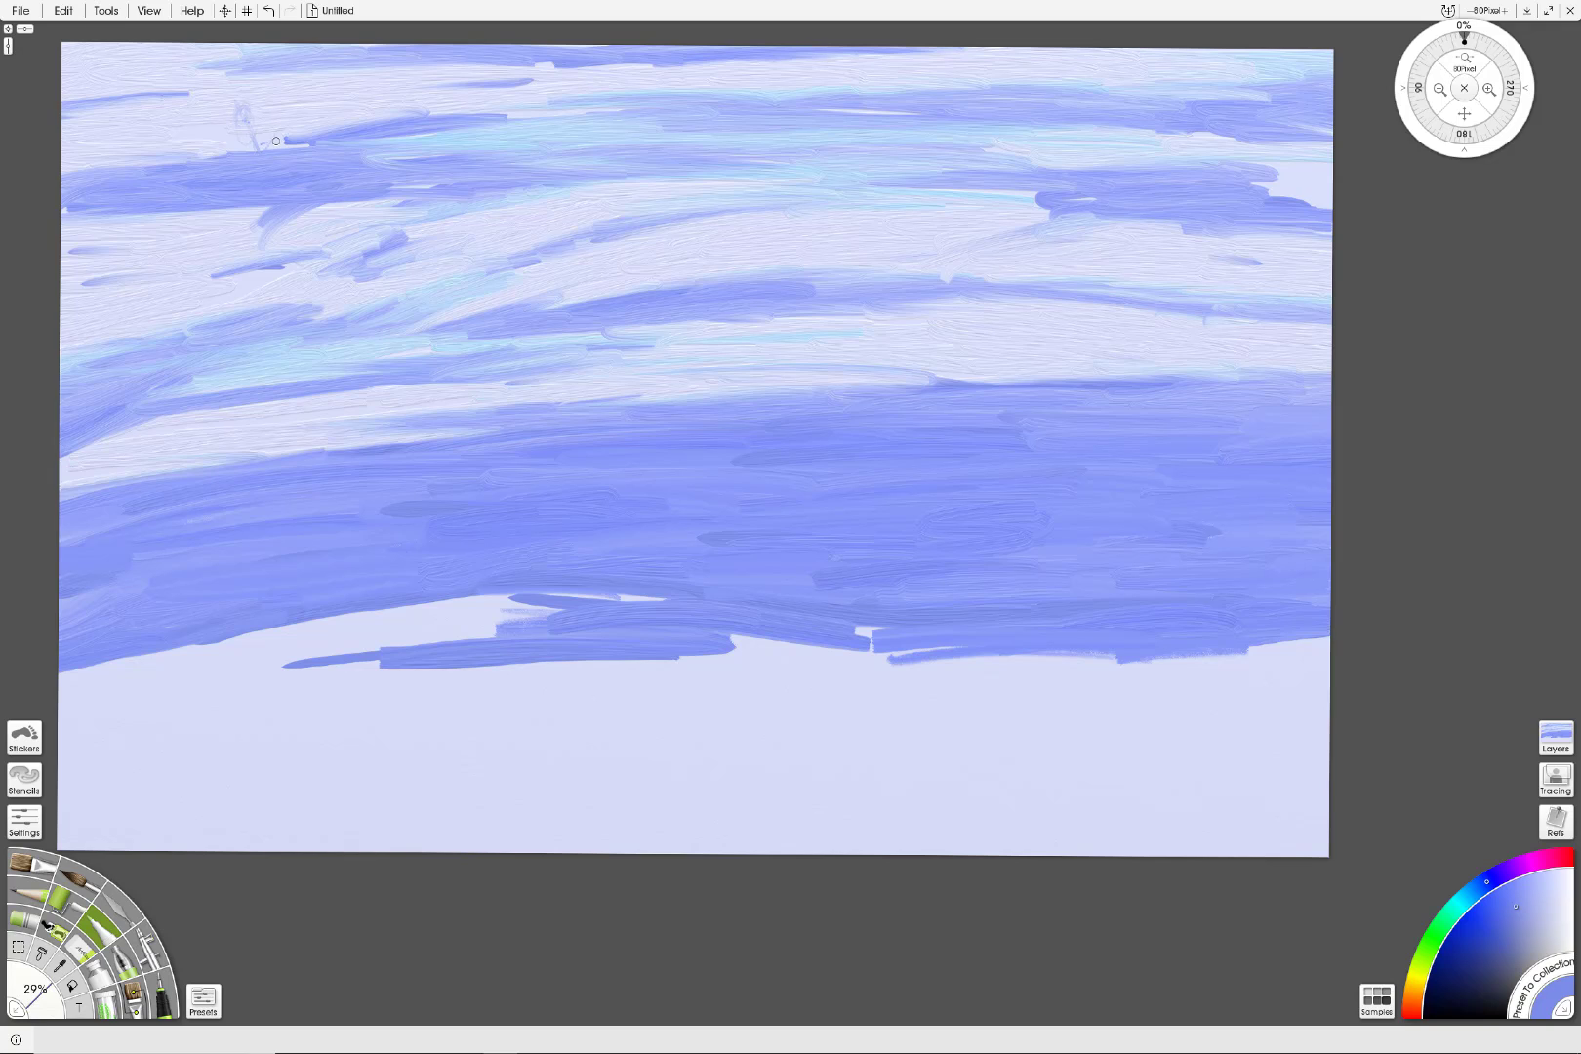
click(64, 11)
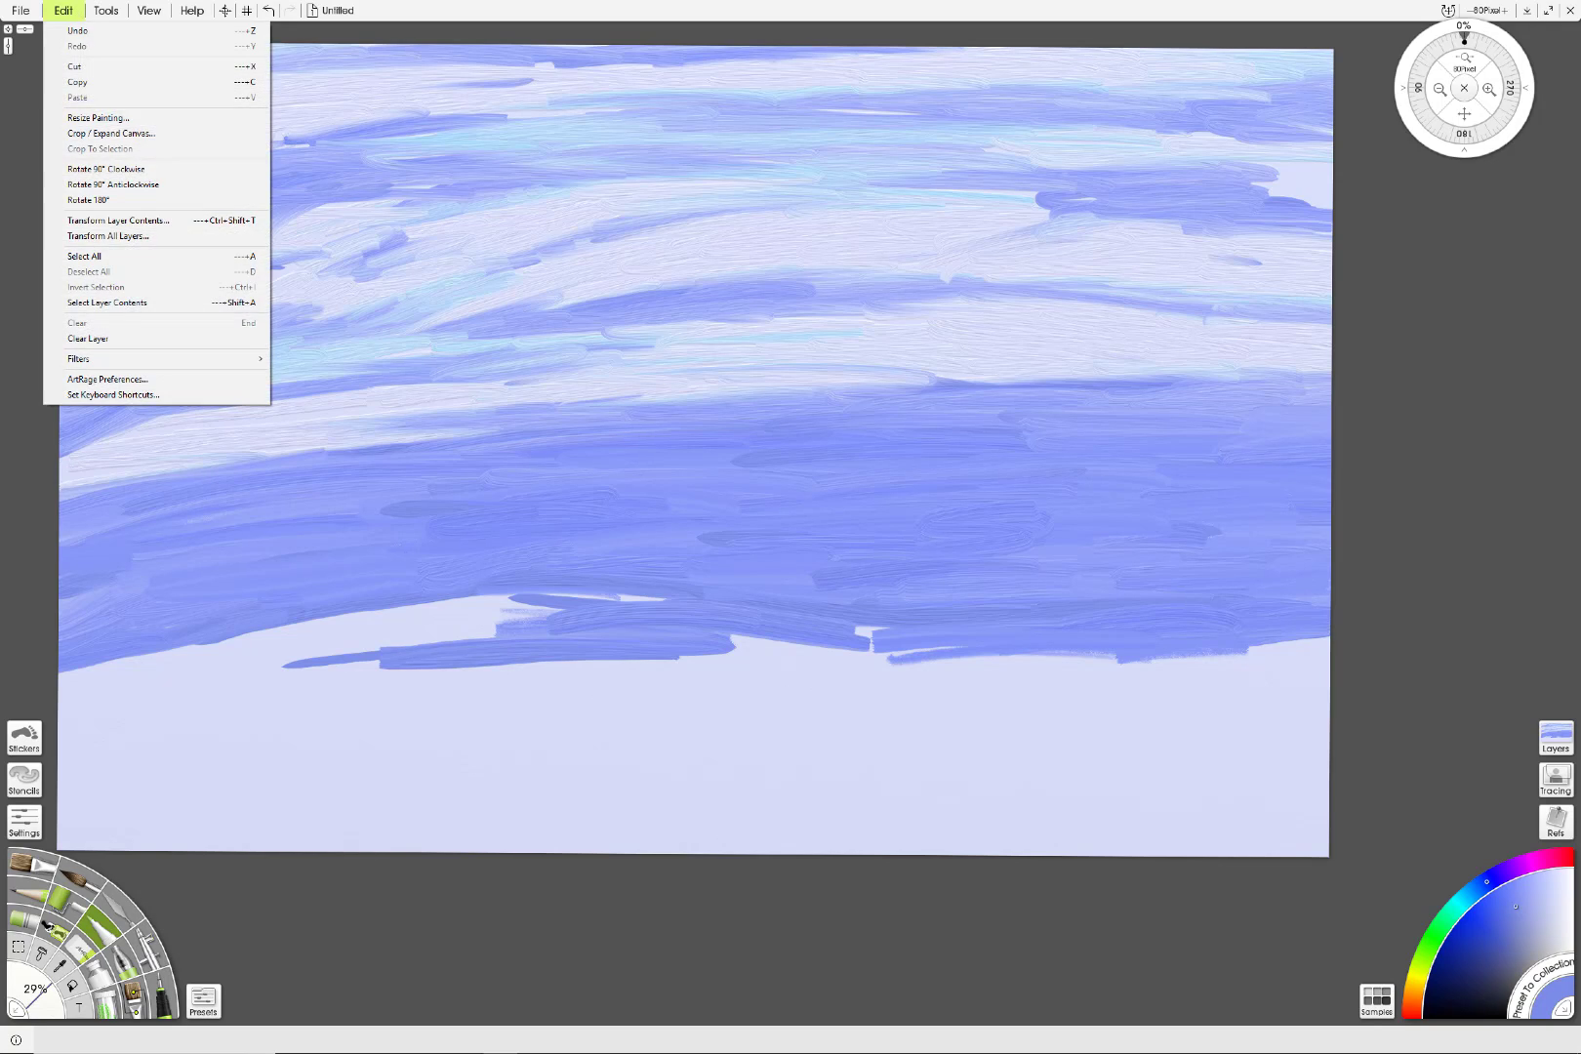
click(73, 31)
click(64, 11)
click(73, 32)
click(63, 11)
click(73, 31)
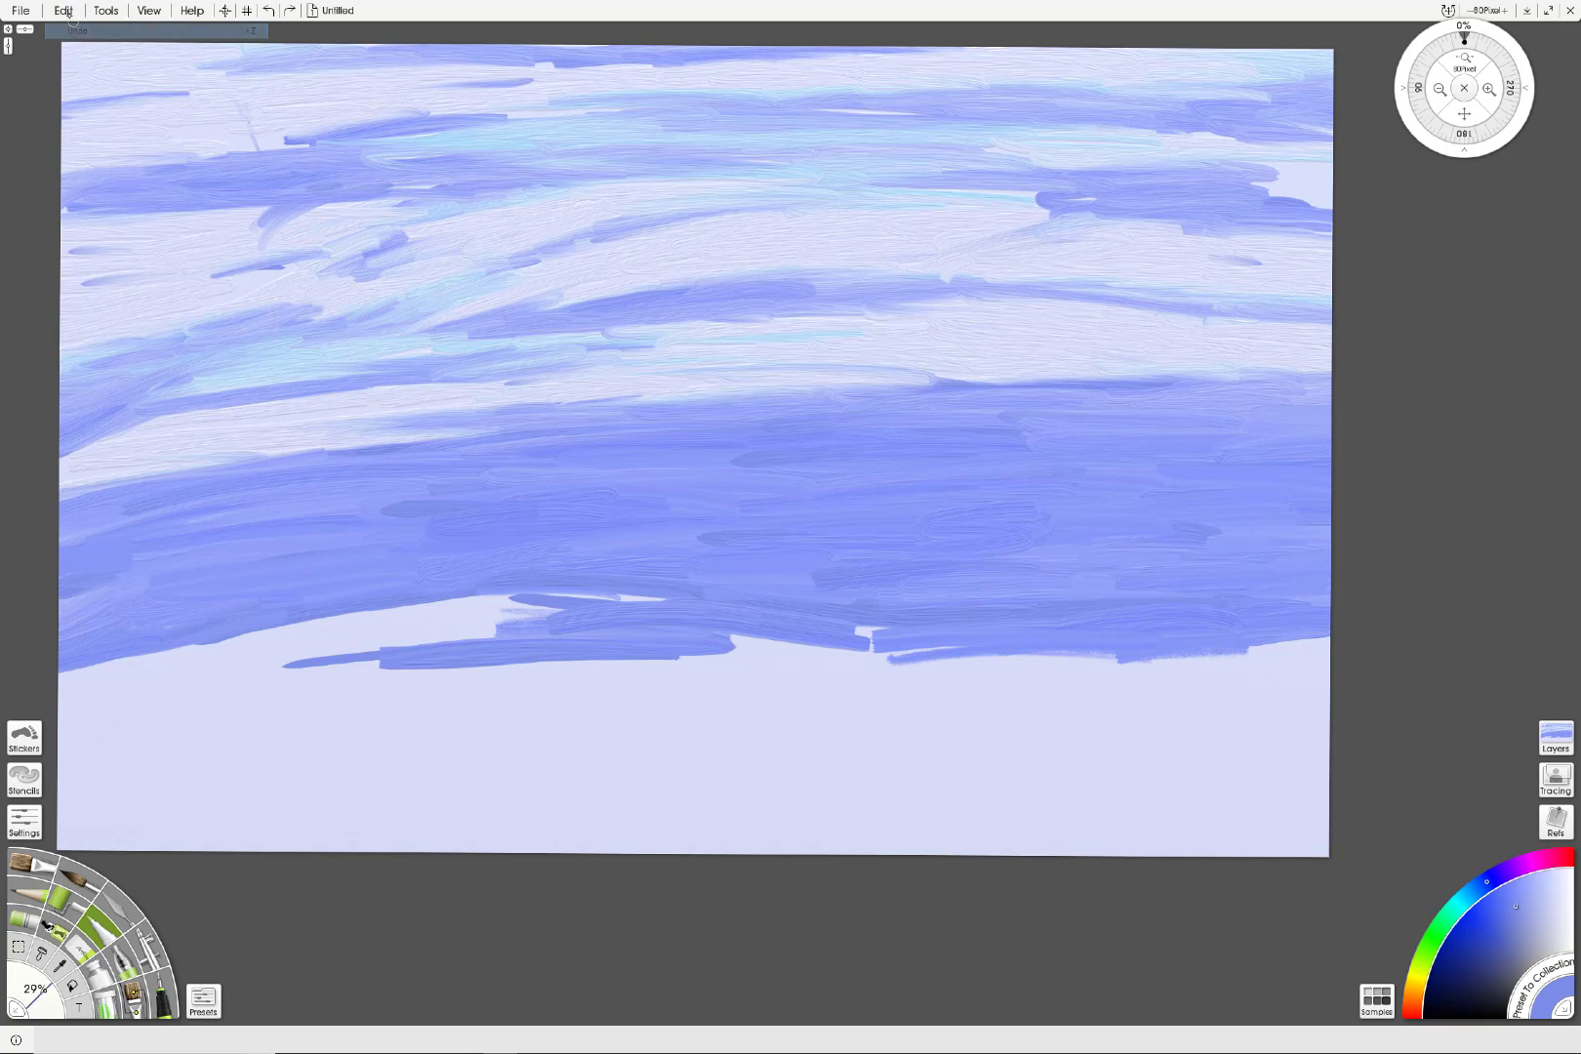
click(64, 11)
click(73, 32)
click(64, 11)
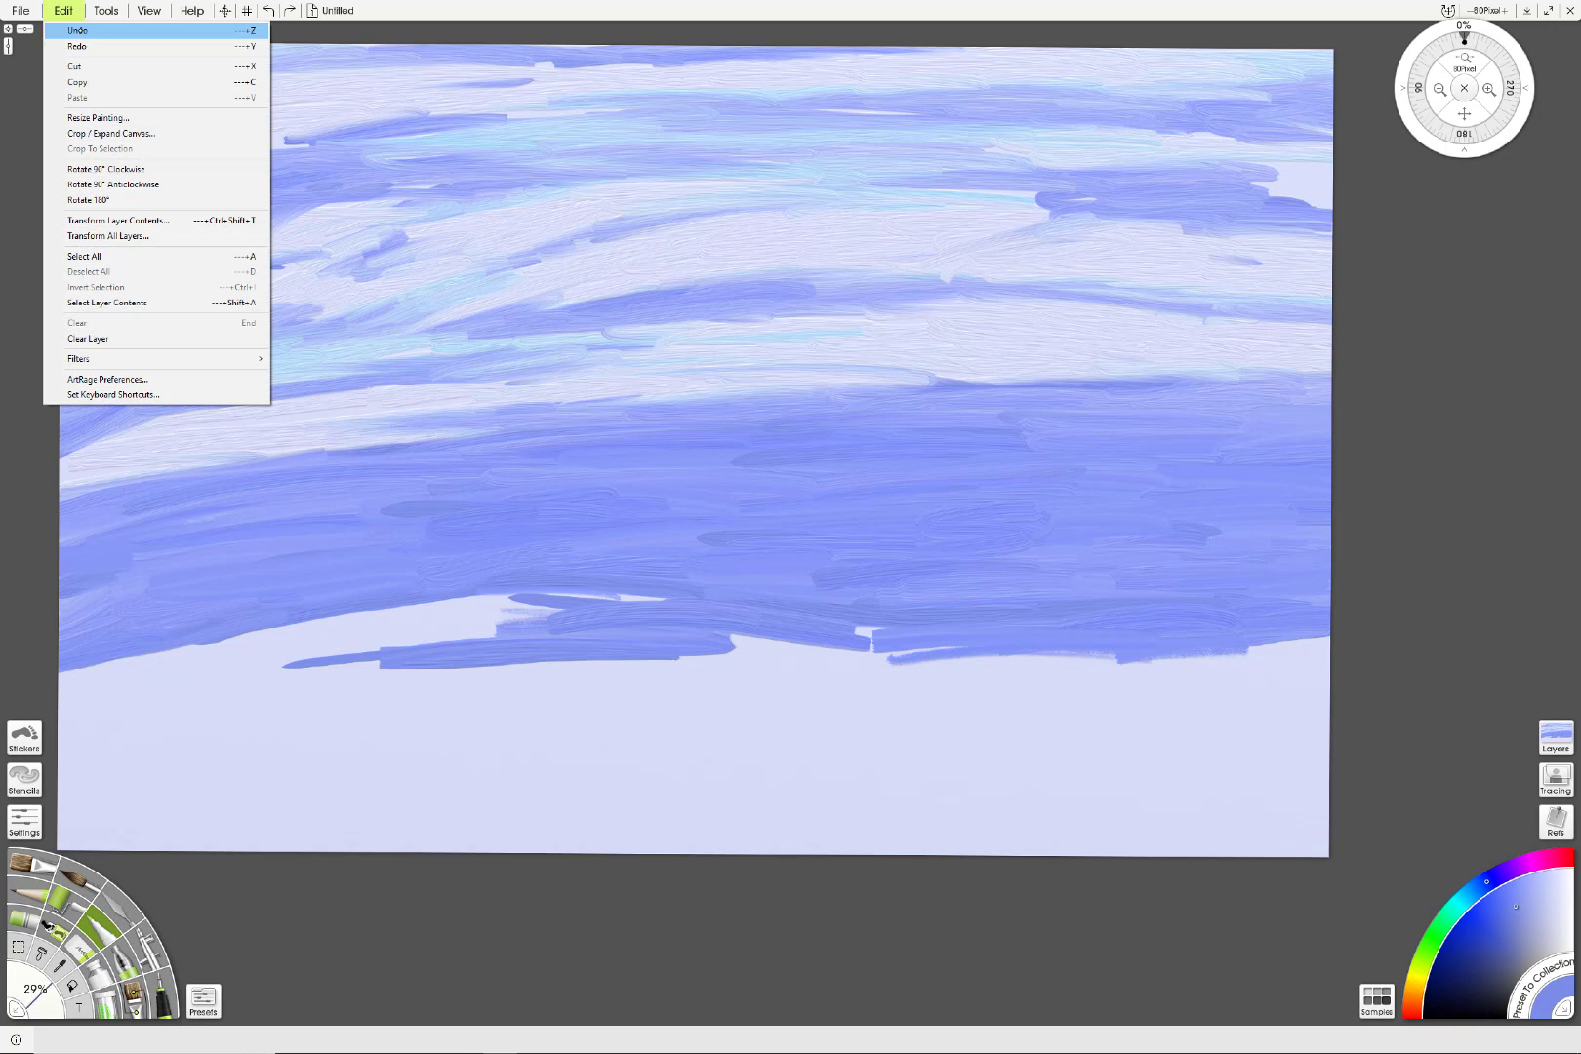
click(74, 31)
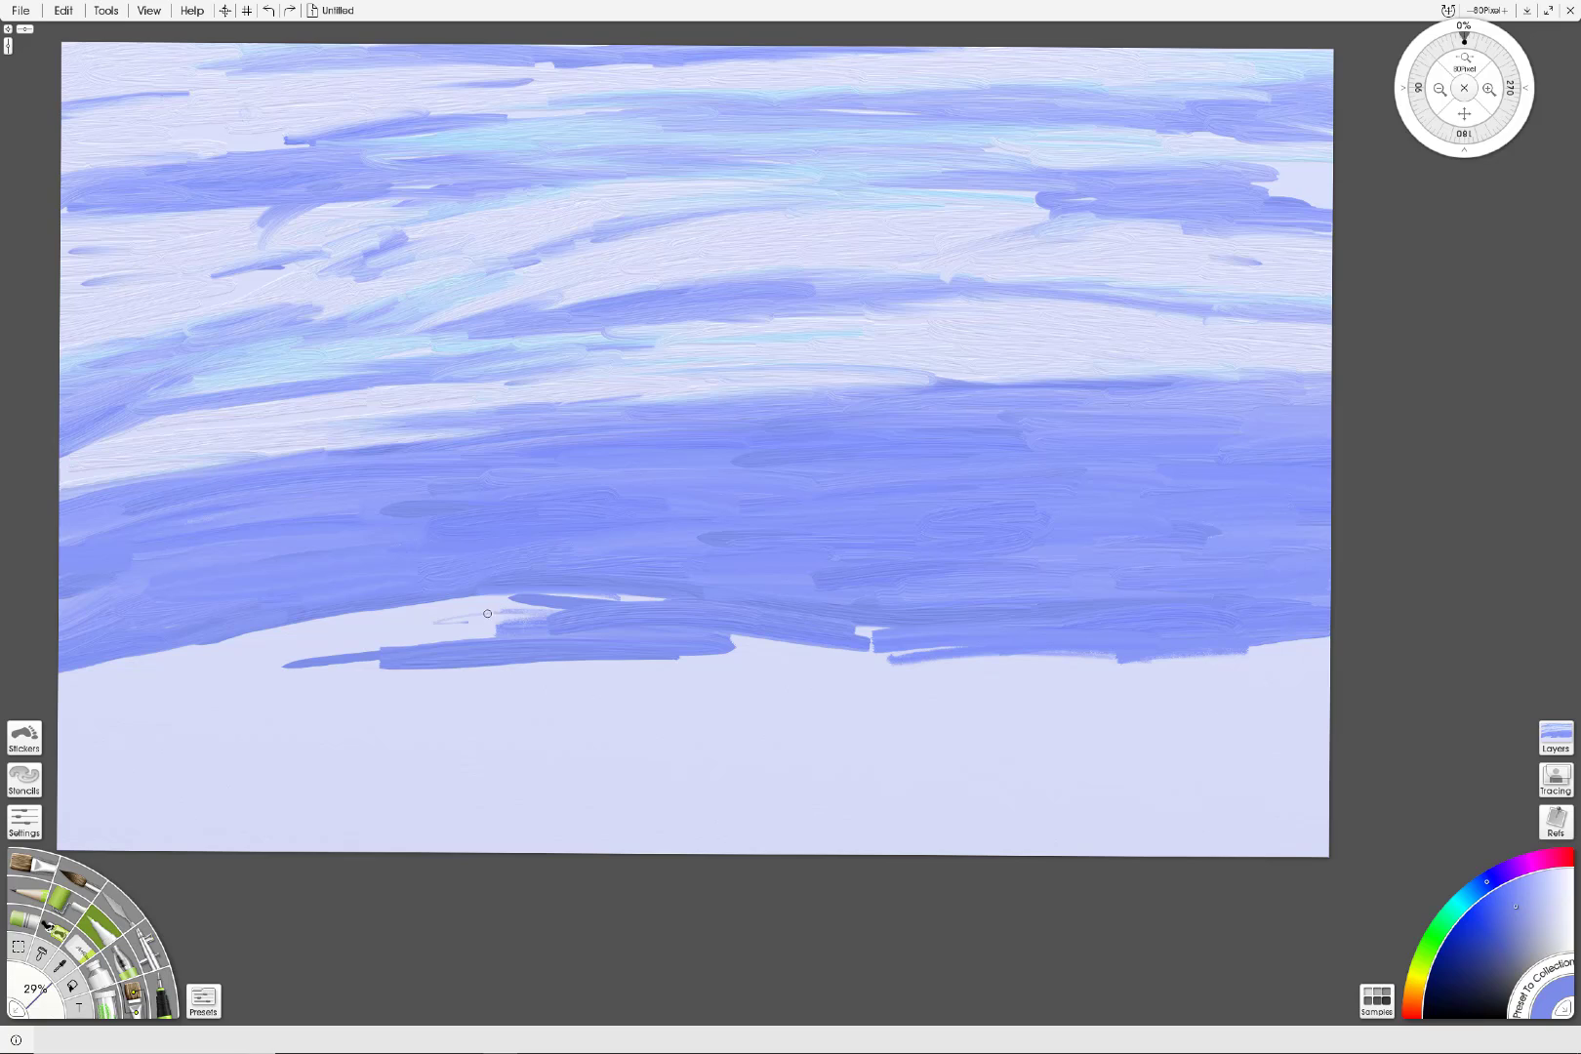
Step: Return to the oil brush, add a short stroke among the canvas's upper-left streaks, and apply the Thin and Dry preset
click(30, 861)
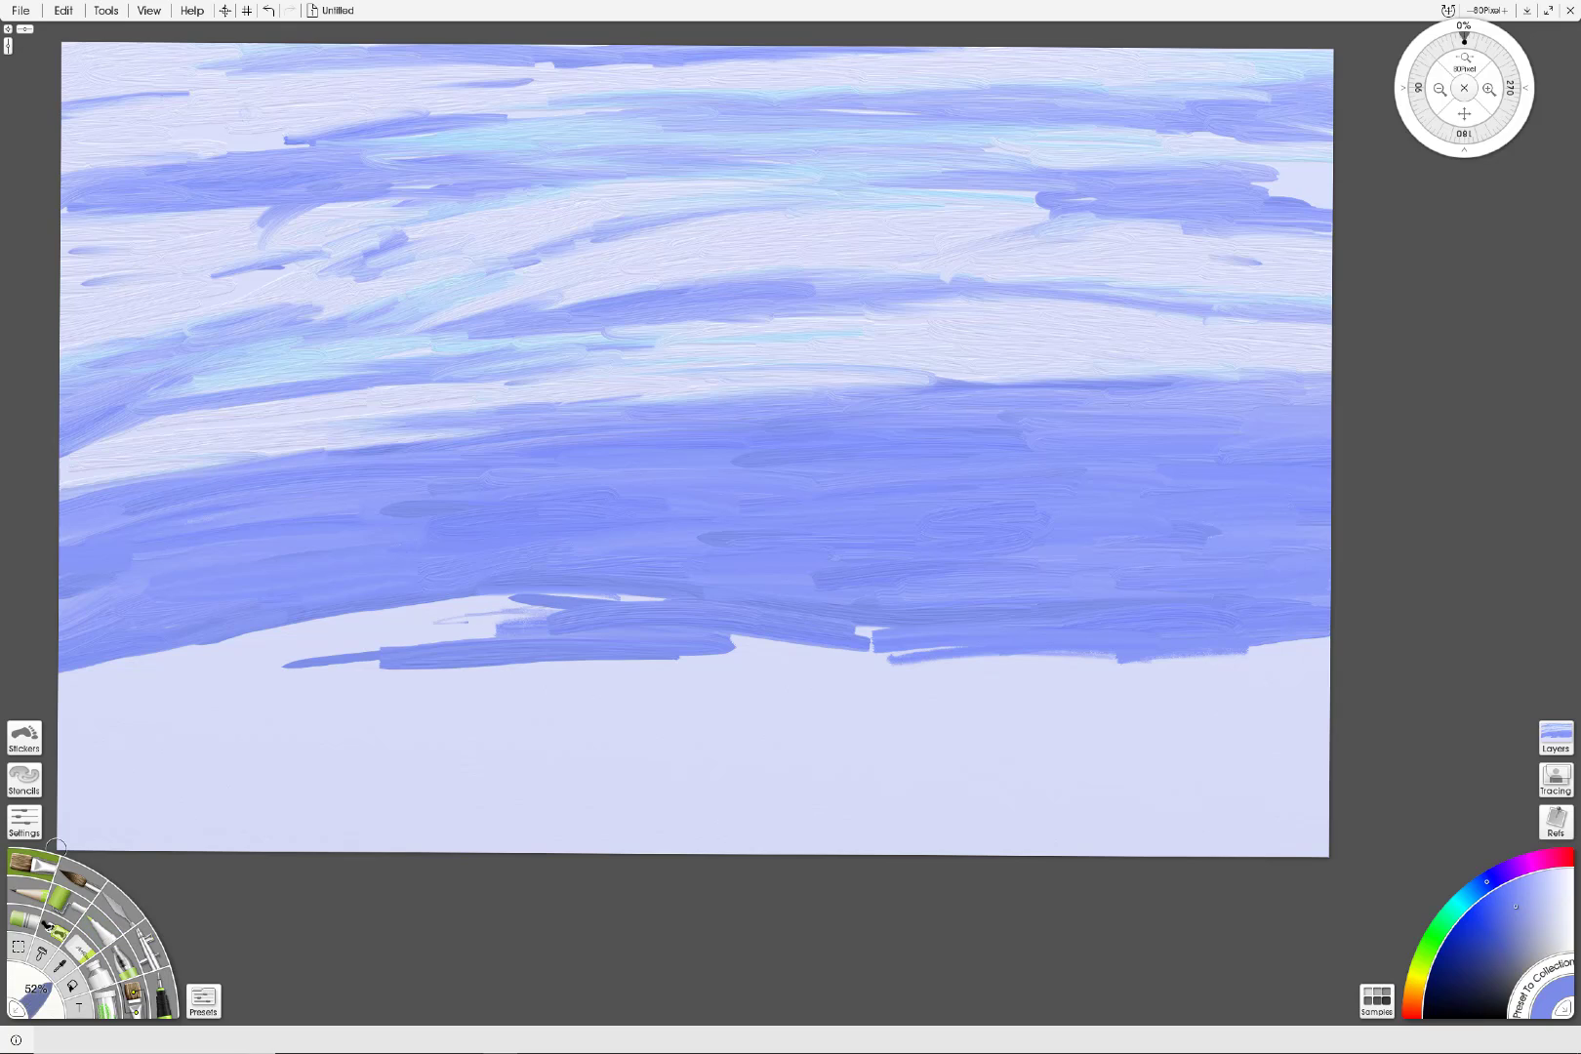
drag(239, 117, 277, 119)
click(24, 821)
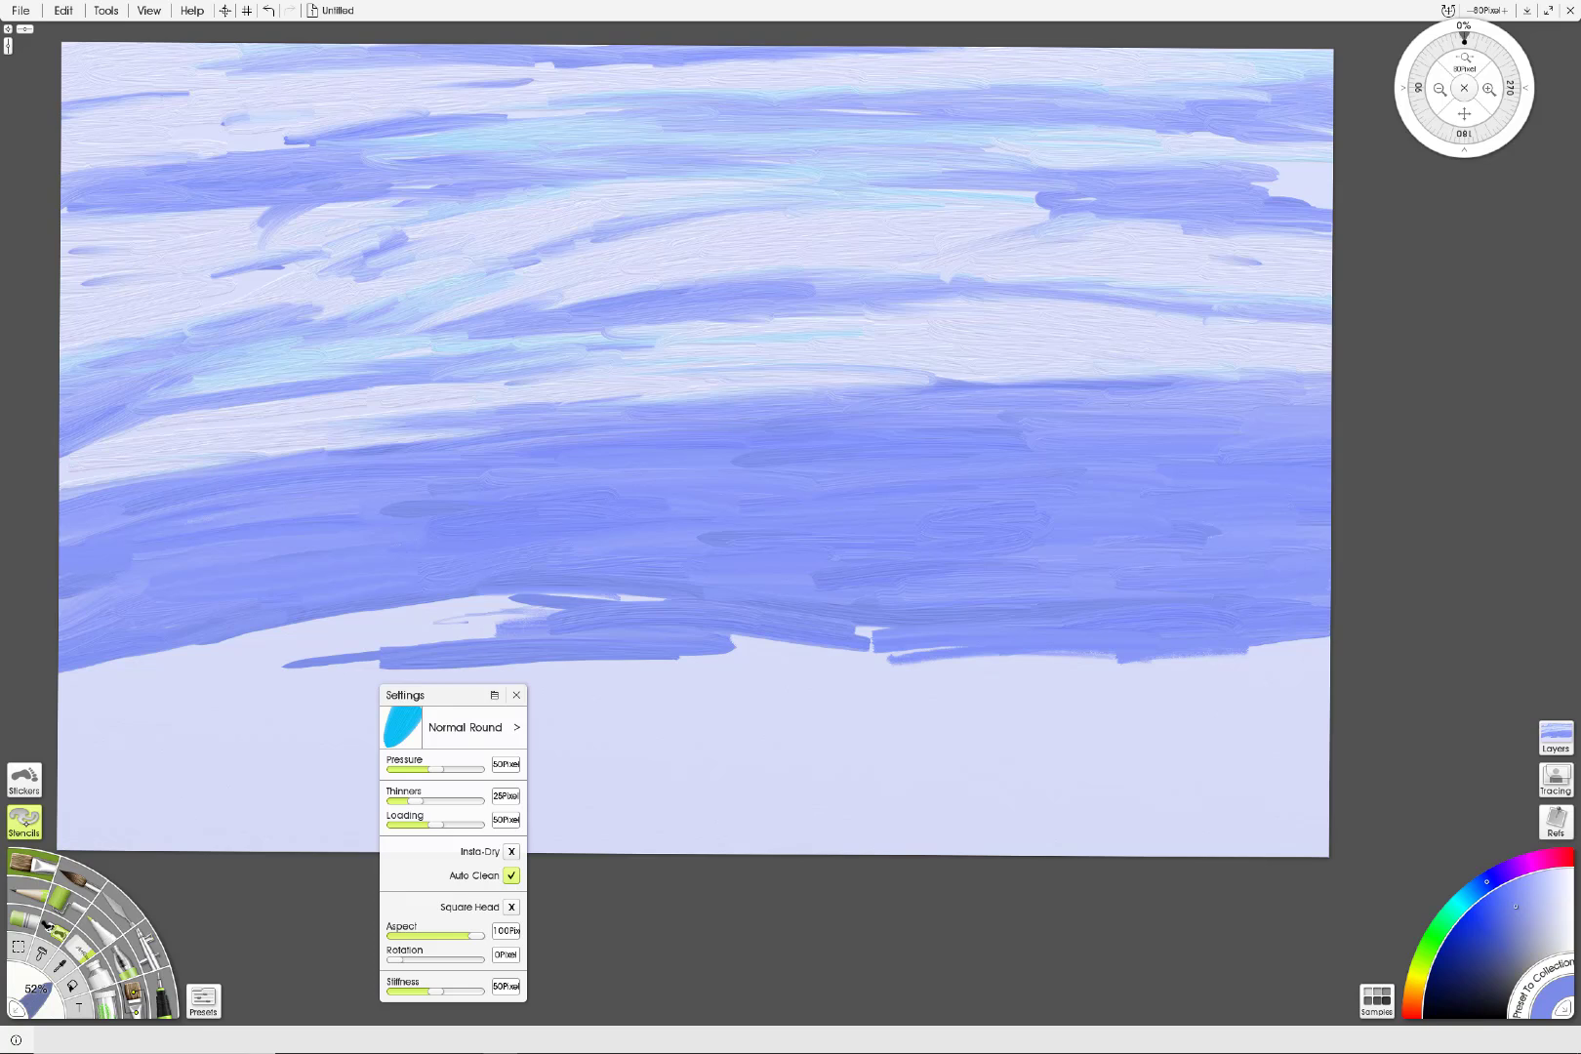
click(503, 734)
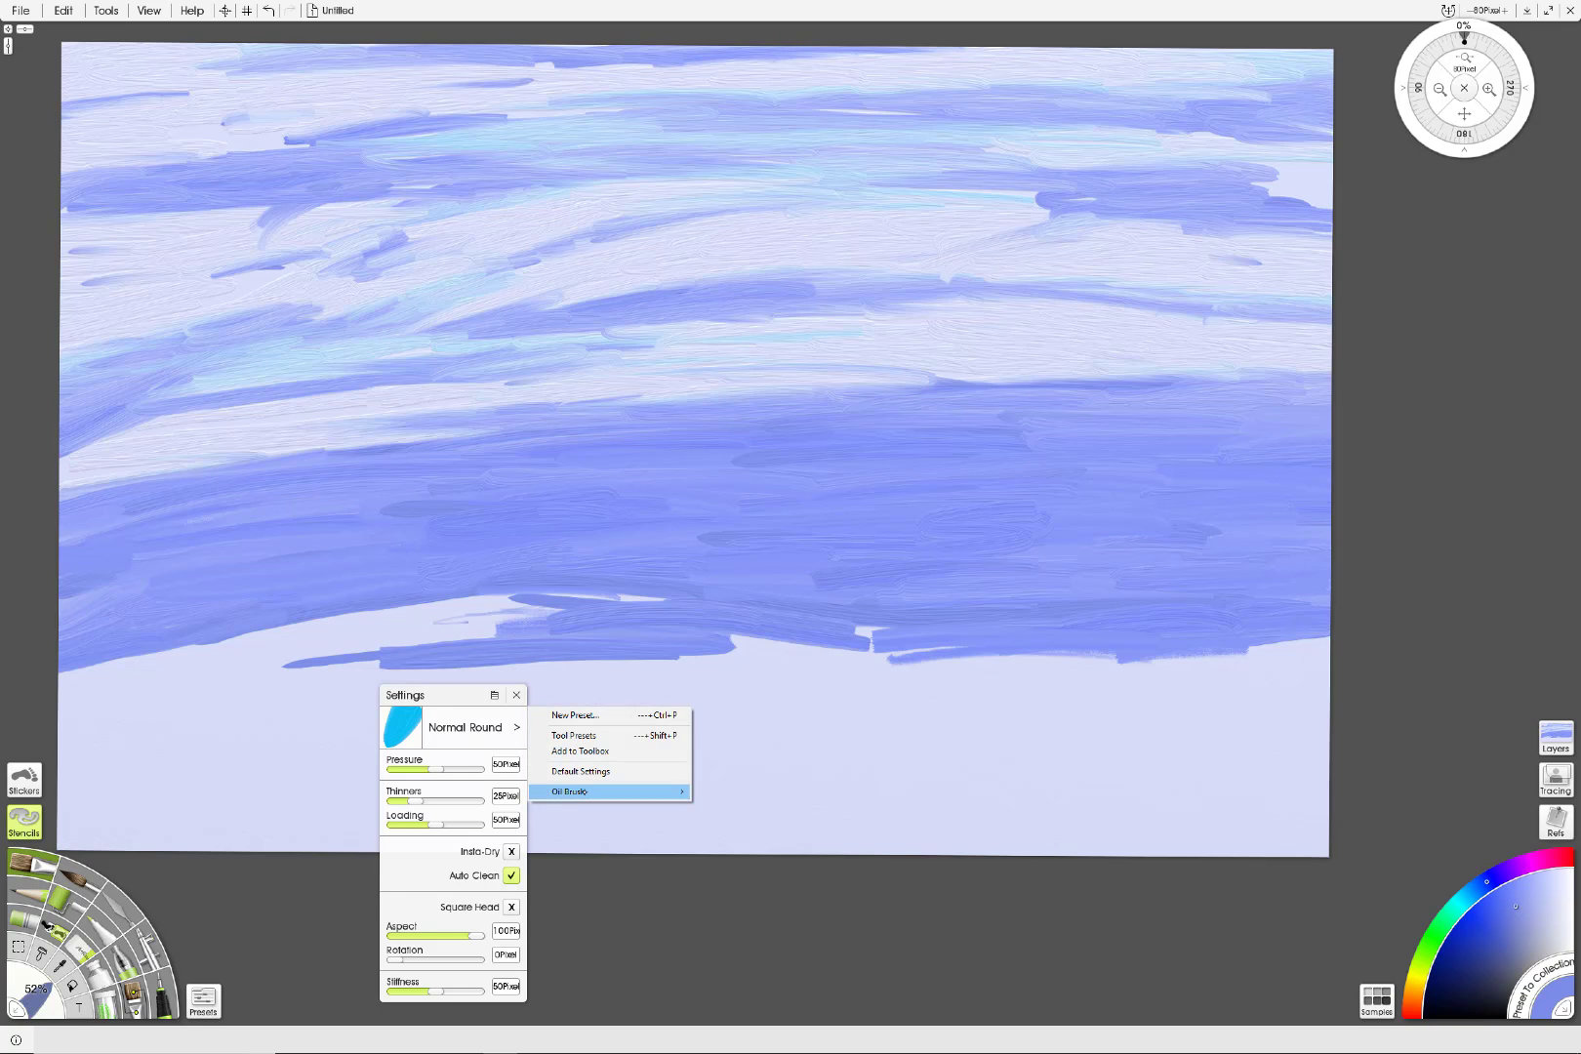
mouse_move(583, 793)
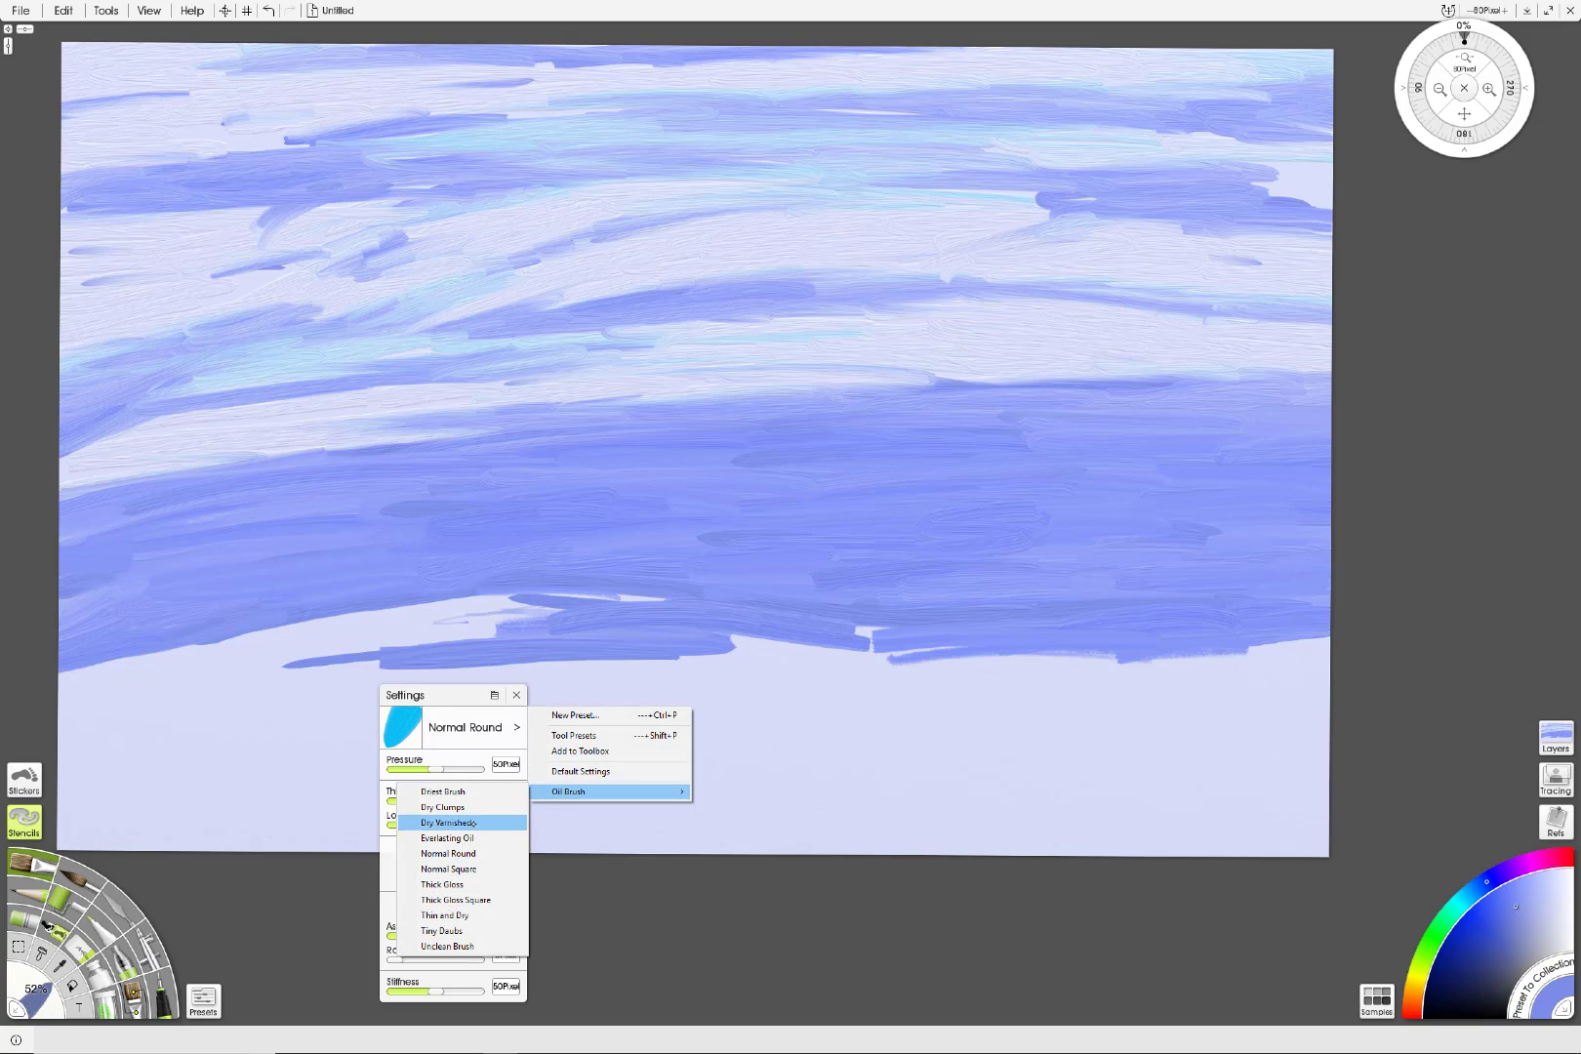
click(459, 916)
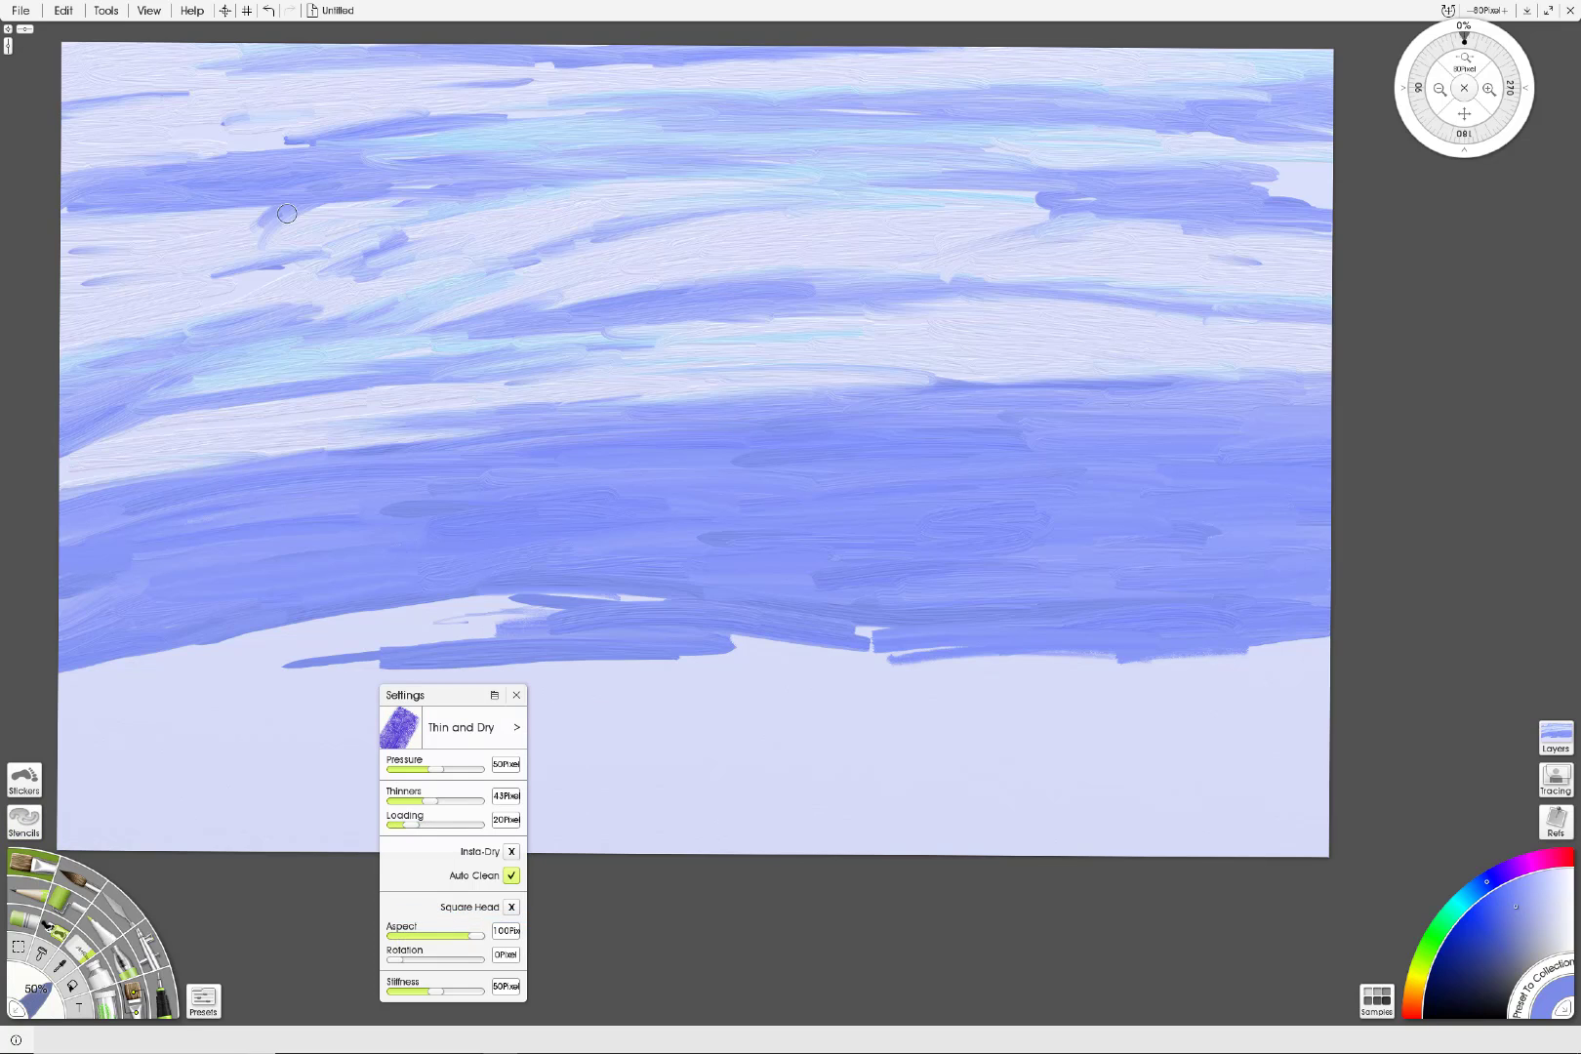
Step: Daub overlapping short blue strokes over and around the dark streak near the canvas's upper-left edge
mouse_move(287, 213)
mouse_down()
mouse_move(195, 253)
mouse_move(242, 237)
mouse_move(258, 201)
mouse_move(298, 216)
mouse_move(251, 225)
mouse_up()
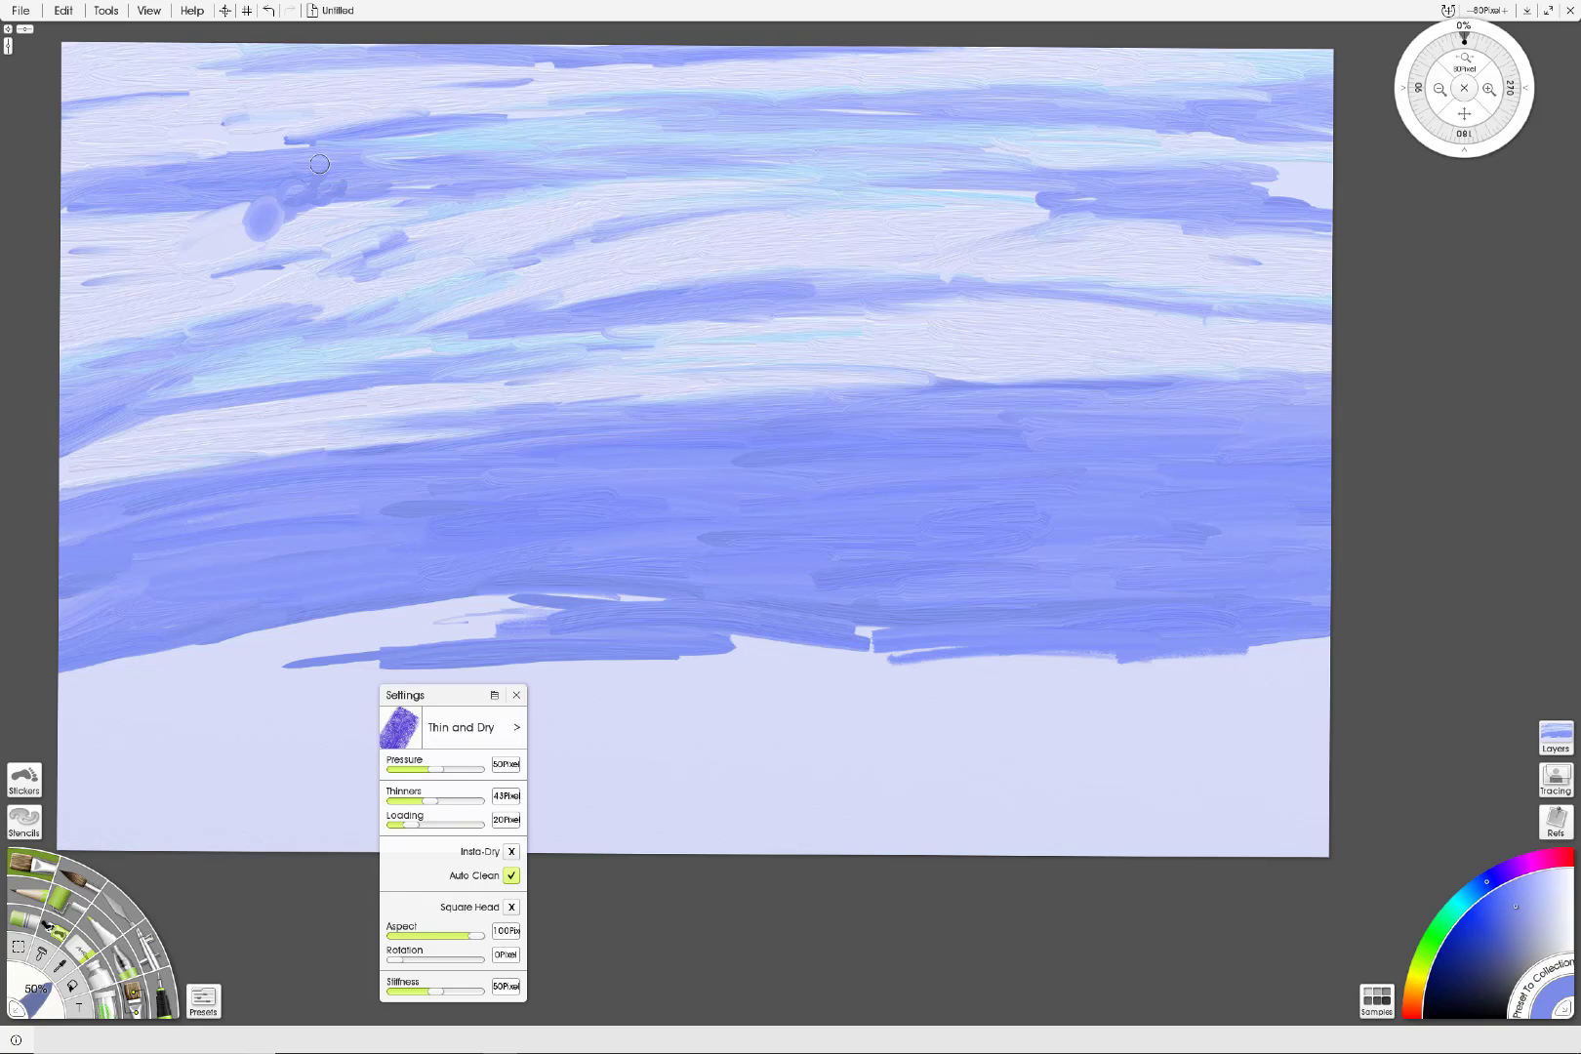
mouse_move(291, 181)
mouse_down()
mouse_move(167, 226)
mouse_move(181, 210)
mouse_move(124, 207)
mouse_move(130, 232)
mouse_move(111, 219)
mouse_move(123, 202)
mouse_move(107, 201)
mouse_move(122, 219)
mouse_move(114, 208)
mouse_move(98, 230)
mouse_move(81, 208)
mouse_move(212, 195)
mouse_up()
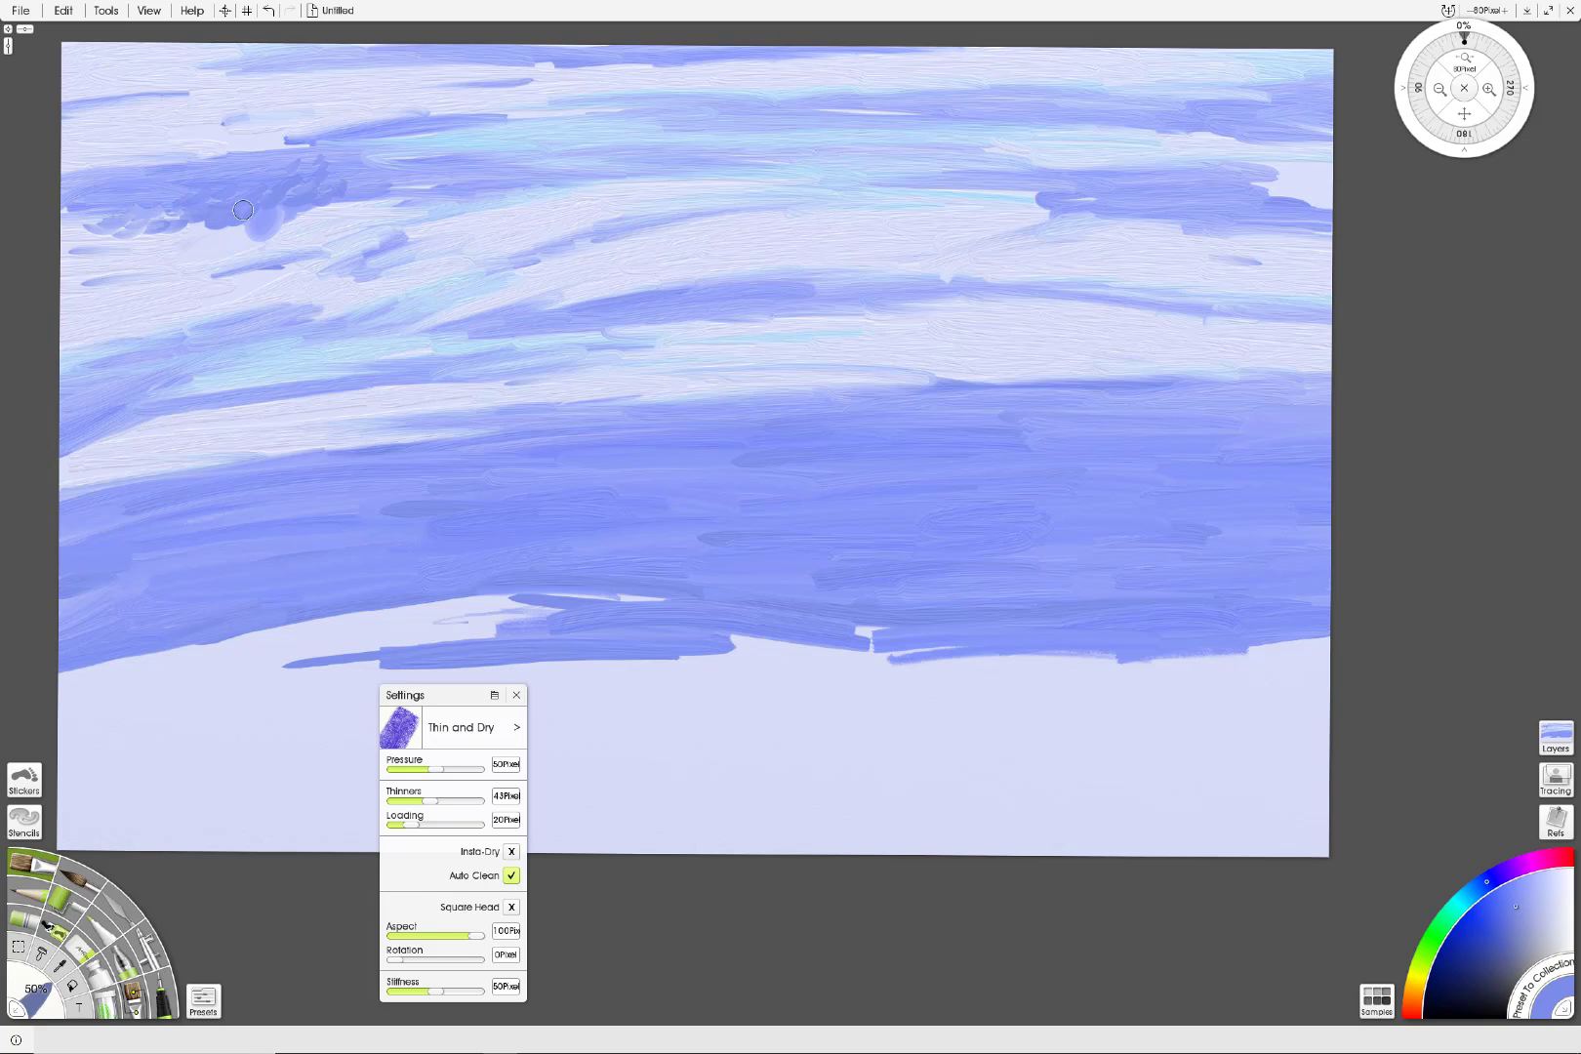
mouse_move(208, 204)
mouse_down()
mouse_move(144, 230)
mouse_move(76, 222)
mouse_move(91, 218)
mouse_move(76, 208)
mouse_move(201, 199)
mouse_move(102, 197)
mouse_move(149, 223)
mouse_up()
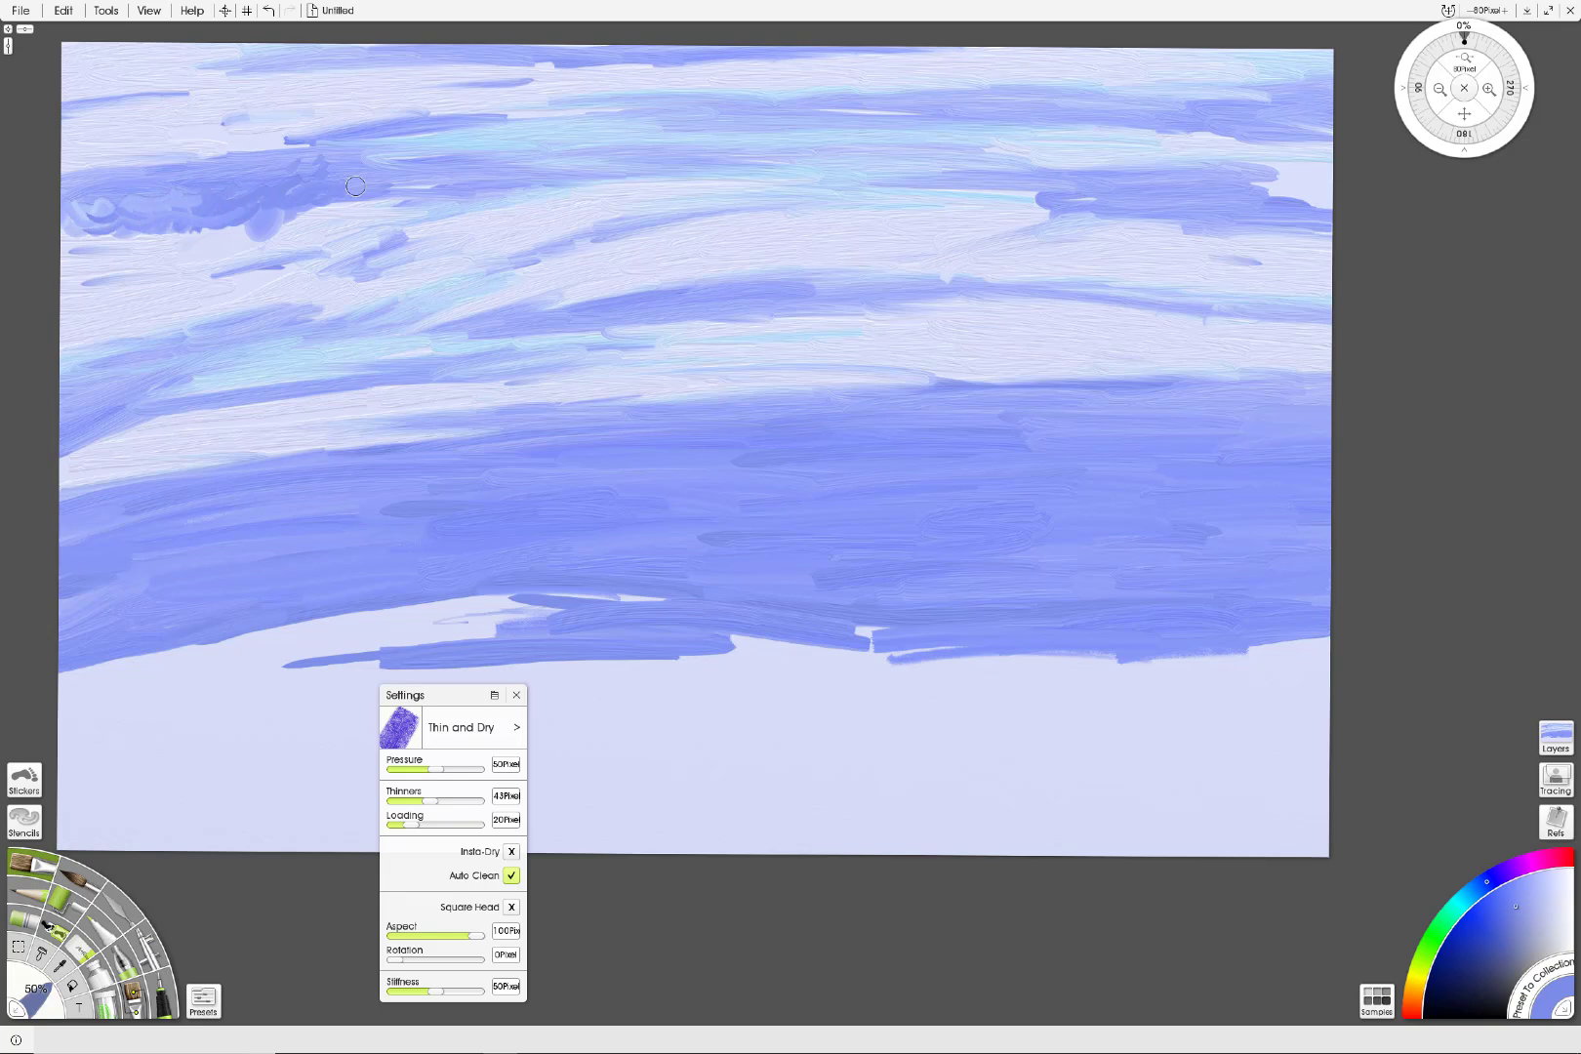
mouse_move(376, 182)
mouse_down()
mouse_move(301, 174)
mouse_move(322, 169)
mouse_move(309, 163)
mouse_move(245, 183)
mouse_up()
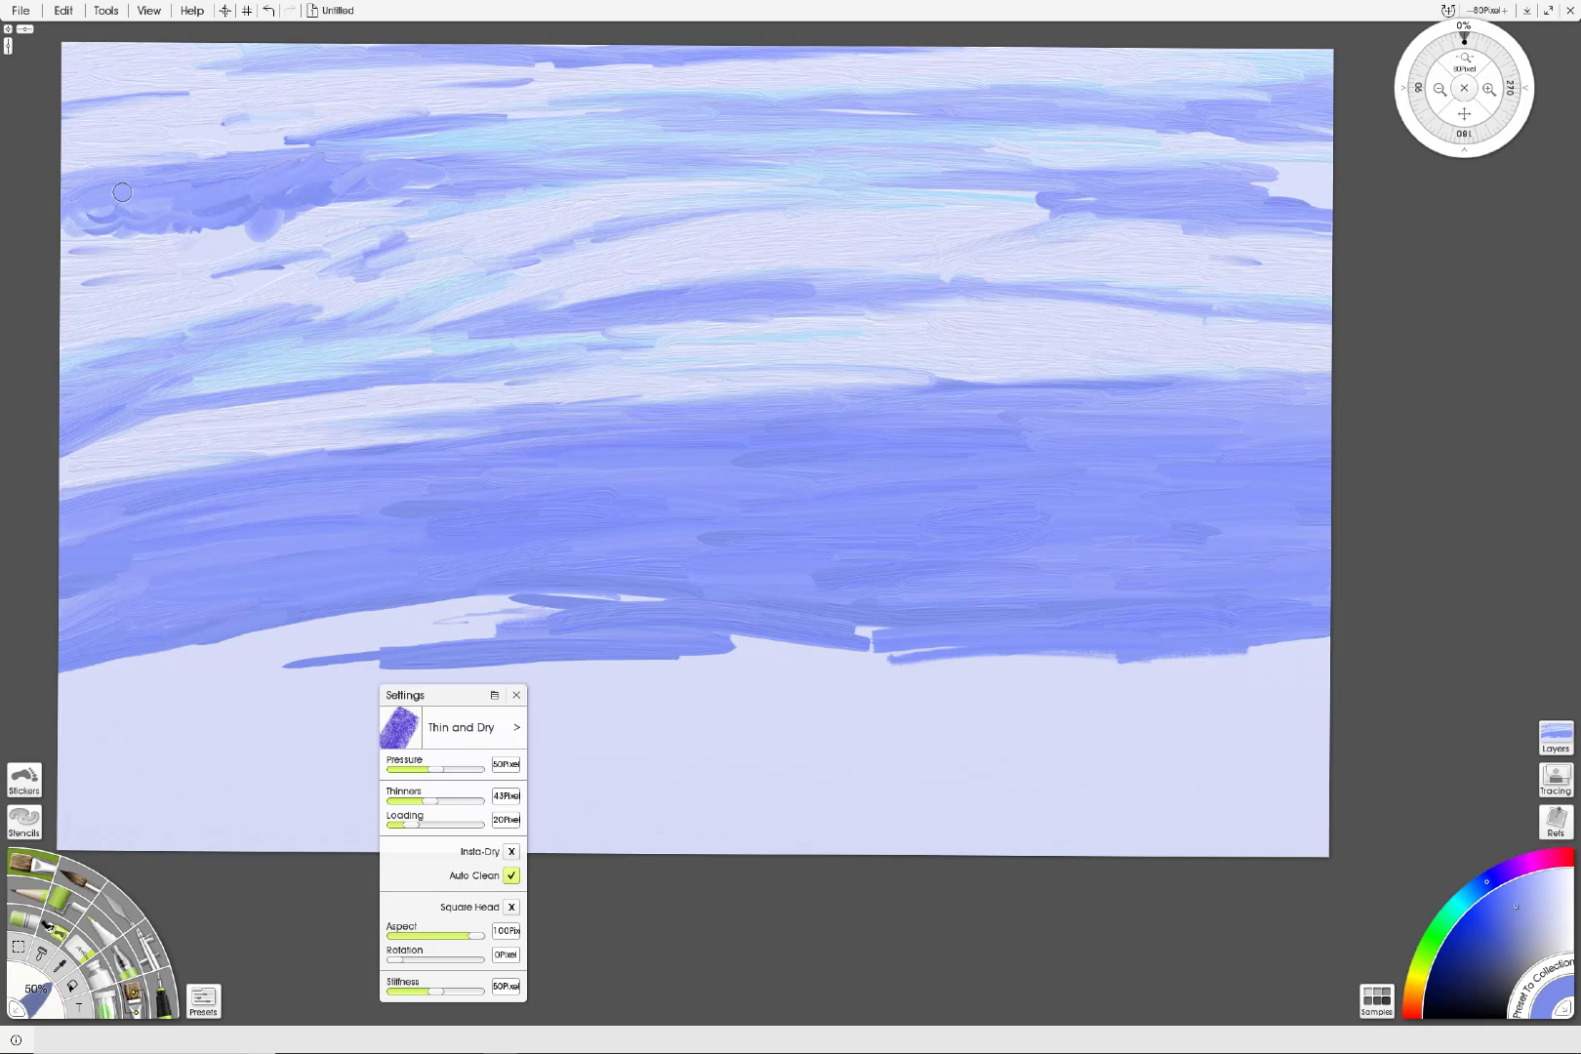
drag(98, 170, 161, 160)
mouse_move(135, 163)
mouse_down()
mouse_move(216, 153)
mouse_move(98, 167)
mouse_move(309, 145)
mouse_move(141, 175)
mouse_move(181, 154)
mouse_move(123, 166)
mouse_move(232, 136)
mouse_move(102, 165)
mouse_move(122, 157)
mouse_move(56, 154)
mouse_move(88, 141)
mouse_move(60, 123)
mouse_move(101, 118)
mouse_move(79, 98)
mouse_move(154, 85)
mouse_move(242, 90)
mouse_move(83, 98)
mouse_move(251, 101)
mouse_move(142, 103)
mouse_move(166, 105)
mouse_move(141, 150)
mouse_up()
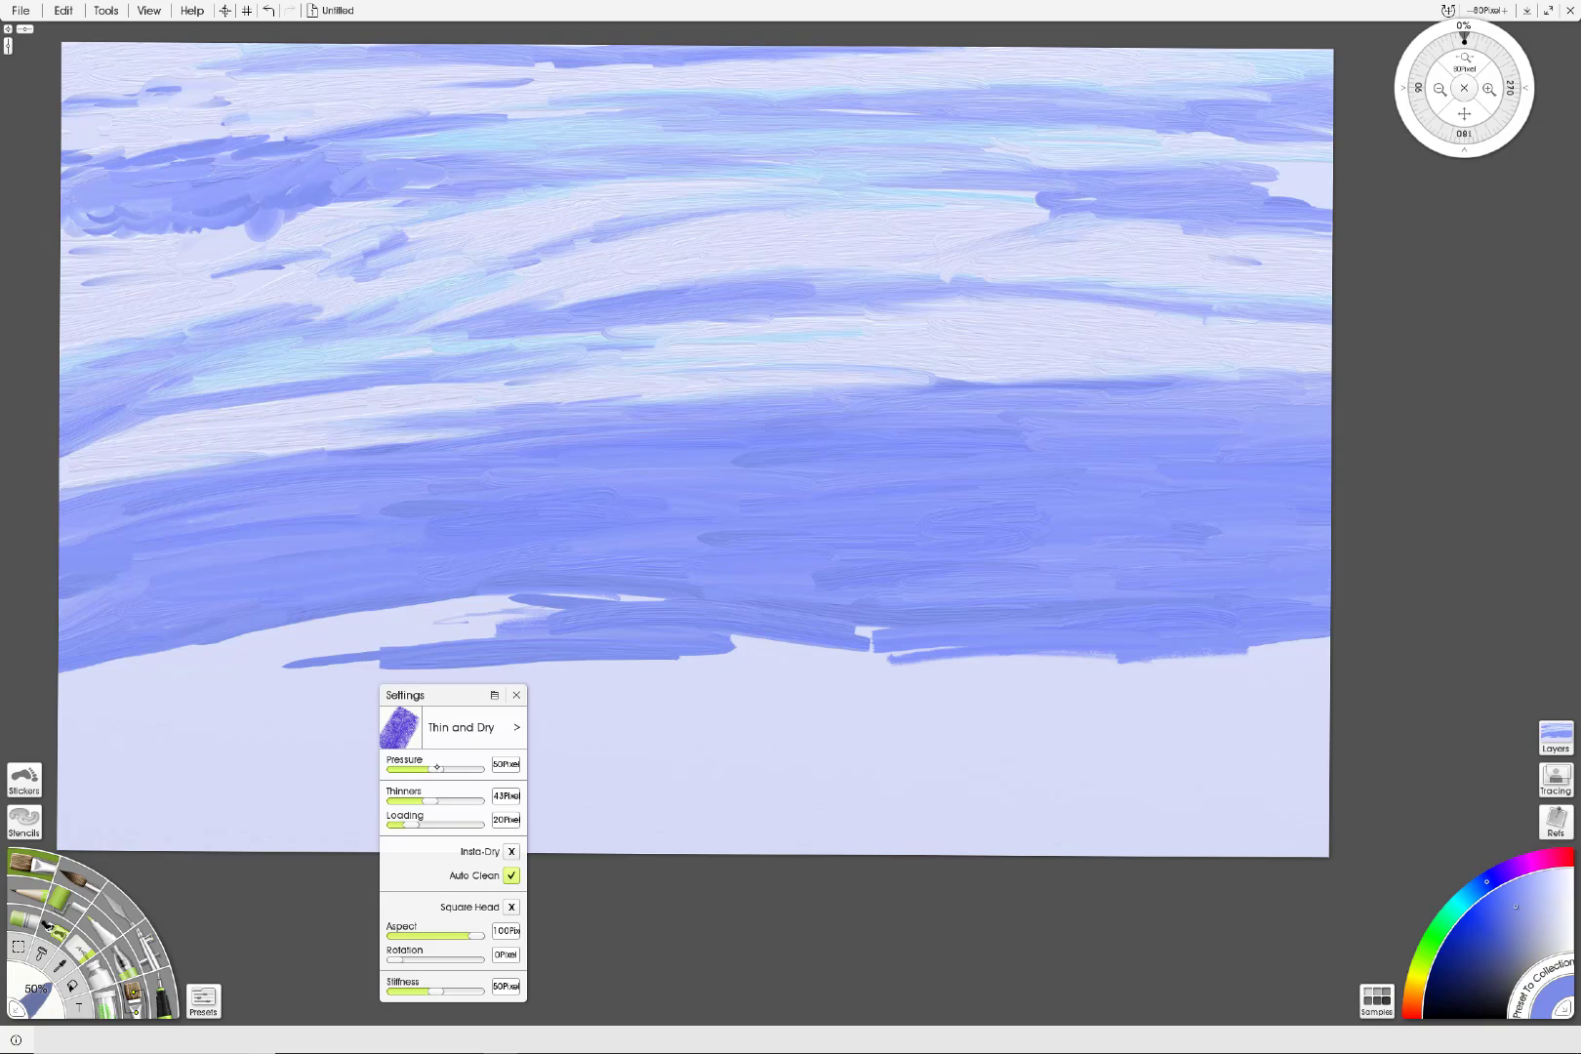
Step: Raise the brush pressure to 97 and paint long sweeping strokes over the streaks in the upper half of the canvas
drag(439, 768, 472, 769)
mouse_move(110, 222)
mouse_down()
mouse_move(193, 234)
mouse_move(293, 206)
mouse_move(471, 218)
mouse_move(371, 225)
mouse_move(552, 207)
mouse_up()
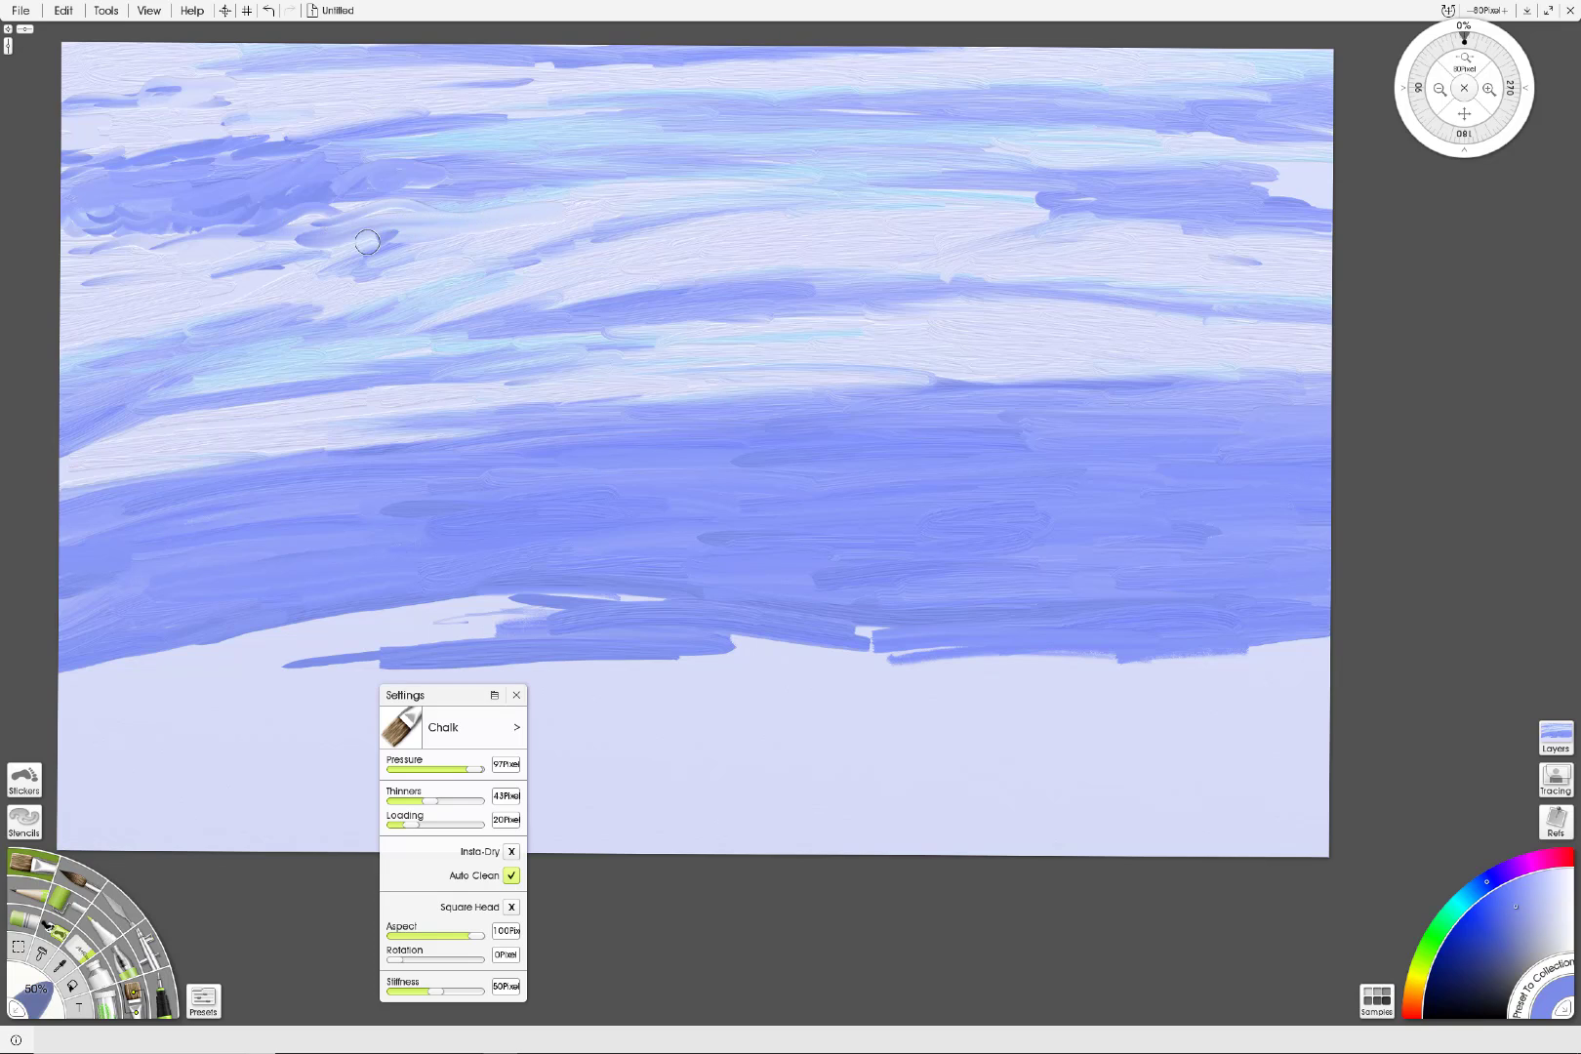
drag(367, 242, 294, 287)
mouse_move(698, 239)
mouse_down()
mouse_move(494, 293)
mouse_move(859, 205)
mouse_move(1058, 184)
mouse_move(772, 207)
mouse_move(525, 272)
mouse_move(110, 335)
mouse_move(348, 321)
mouse_move(407, 296)
mouse_move(60, 334)
mouse_move(441, 302)
mouse_up()
mouse_move(52, 326)
mouse_down()
mouse_move(256, 309)
mouse_move(53, 317)
mouse_move(332, 264)
mouse_move(72, 296)
mouse_move(123, 274)
mouse_move(48, 300)
mouse_move(250, 240)
mouse_move(36, 282)
mouse_move(175, 245)
mouse_move(43, 273)
mouse_move(163, 240)
mouse_move(57, 260)
mouse_move(111, 235)
mouse_move(246, 232)
mouse_move(47, 252)
mouse_move(412, 227)
mouse_move(261, 242)
mouse_move(477, 191)
mouse_move(319, 206)
mouse_move(510, 182)
mouse_move(181, 249)
mouse_move(420, 201)
mouse_up()
mouse_move(137, 228)
mouse_down()
mouse_move(331, 219)
mouse_move(528, 176)
mouse_move(416, 162)
mouse_move(575, 171)
mouse_move(214, 190)
mouse_move(858, 167)
mouse_move(609, 144)
mouse_move(413, 155)
mouse_move(681, 148)
mouse_move(898, 166)
mouse_move(518, 156)
mouse_move(924, 173)
mouse_move(784, 177)
mouse_move(1030, 146)
mouse_move(760, 166)
mouse_move(1083, 89)
mouse_move(852, 134)
mouse_move(595, 129)
mouse_move(579, 153)
mouse_move(1210, 78)
mouse_move(1083, 73)
mouse_move(839, 101)
mouse_move(780, 85)
mouse_move(943, 69)
mouse_move(480, 114)
mouse_move(1013, 85)
mouse_move(1016, 57)
mouse_move(772, 74)
mouse_move(454, 124)
mouse_move(673, 90)
mouse_move(586, 131)
mouse_move(179, 176)
mouse_move(446, 153)
mouse_up()
mouse_move(605, 90)
mouse_down()
mouse_move(39, 189)
mouse_move(176, 133)
mouse_move(386, 110)
mouse_move(67, 147)
mouse_move(271, 82)
mouse_move(28, 141)
mouse_move(293, 63)
mouse_move(83, 100)
mouse_move(286, 54)
mouse_move(34, 69)
mouse_move(219, 65)
mouse_move(45, 49)
mouse_move(381, 54)
mouse_move(208, 71)
mouse_move(555, 84)
mouse_up()
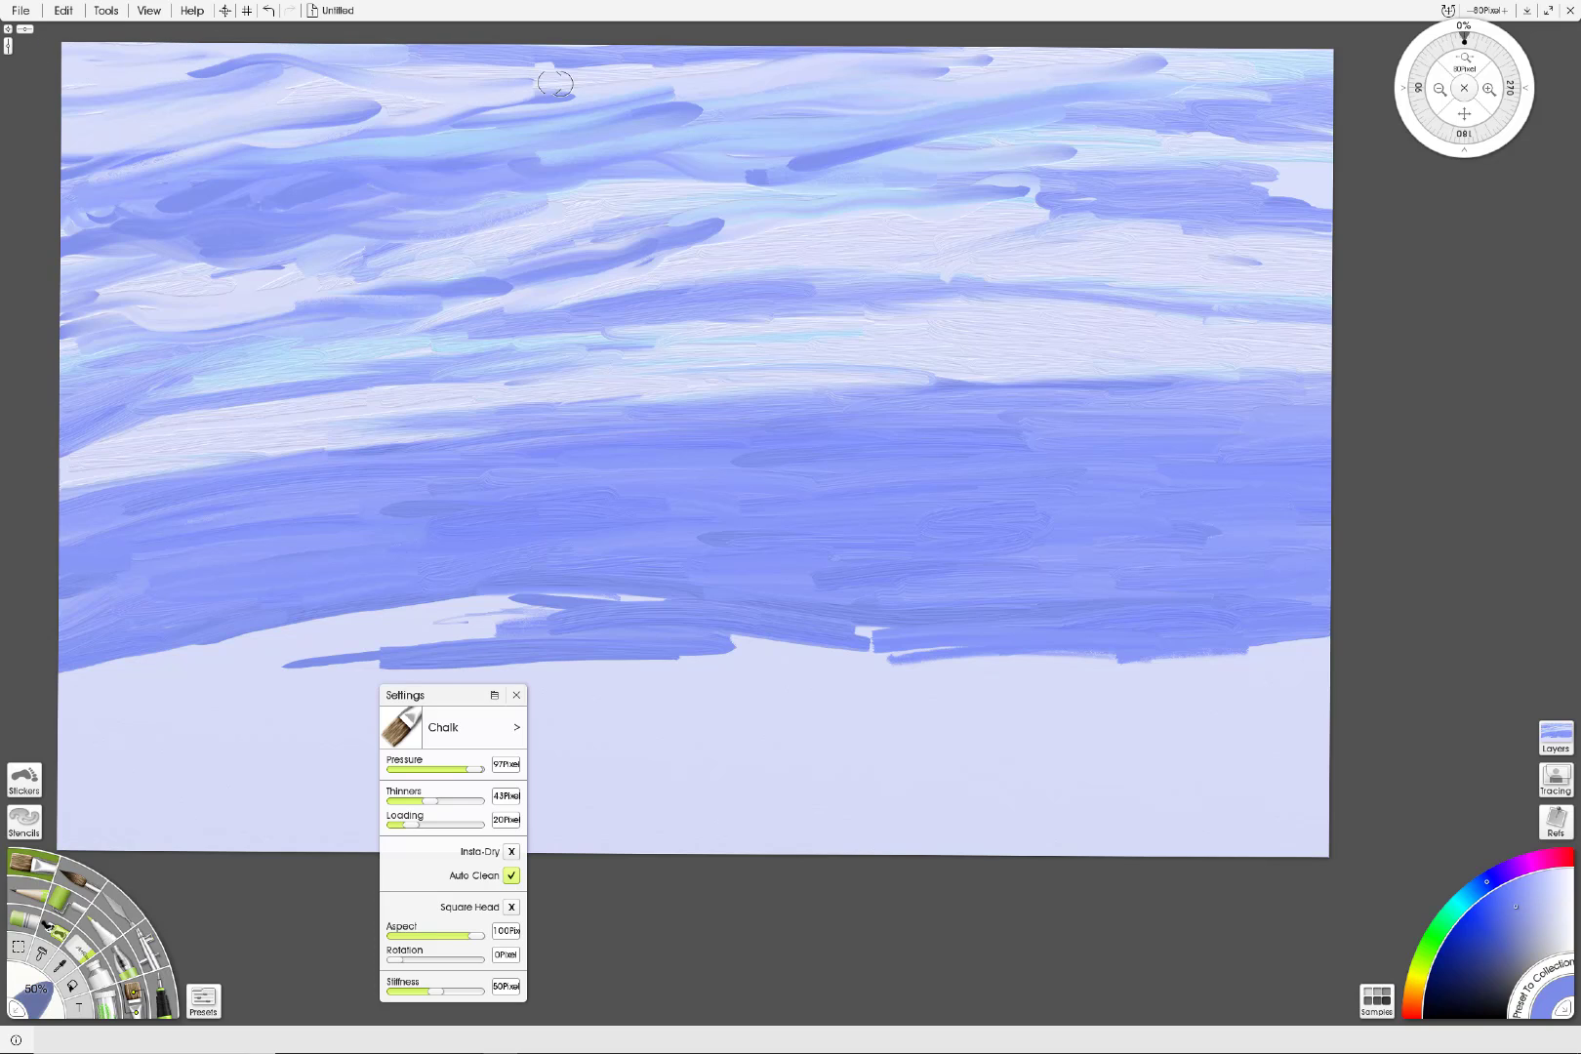
Step: Cover the pale areas along the canvas's top edge with long horizontal strokes, continuing across to the upper-right streaks
mouse_move(56, 77)
mouse_down()
mouse_move(202, 98)
mouse_move(60, 123)
mouse_move(258, 97)
mouse_move(69, 90)
mouse_move(503, 96)
mouse_move(327, 93)
mouse_move(515, 91)
mouse_up()
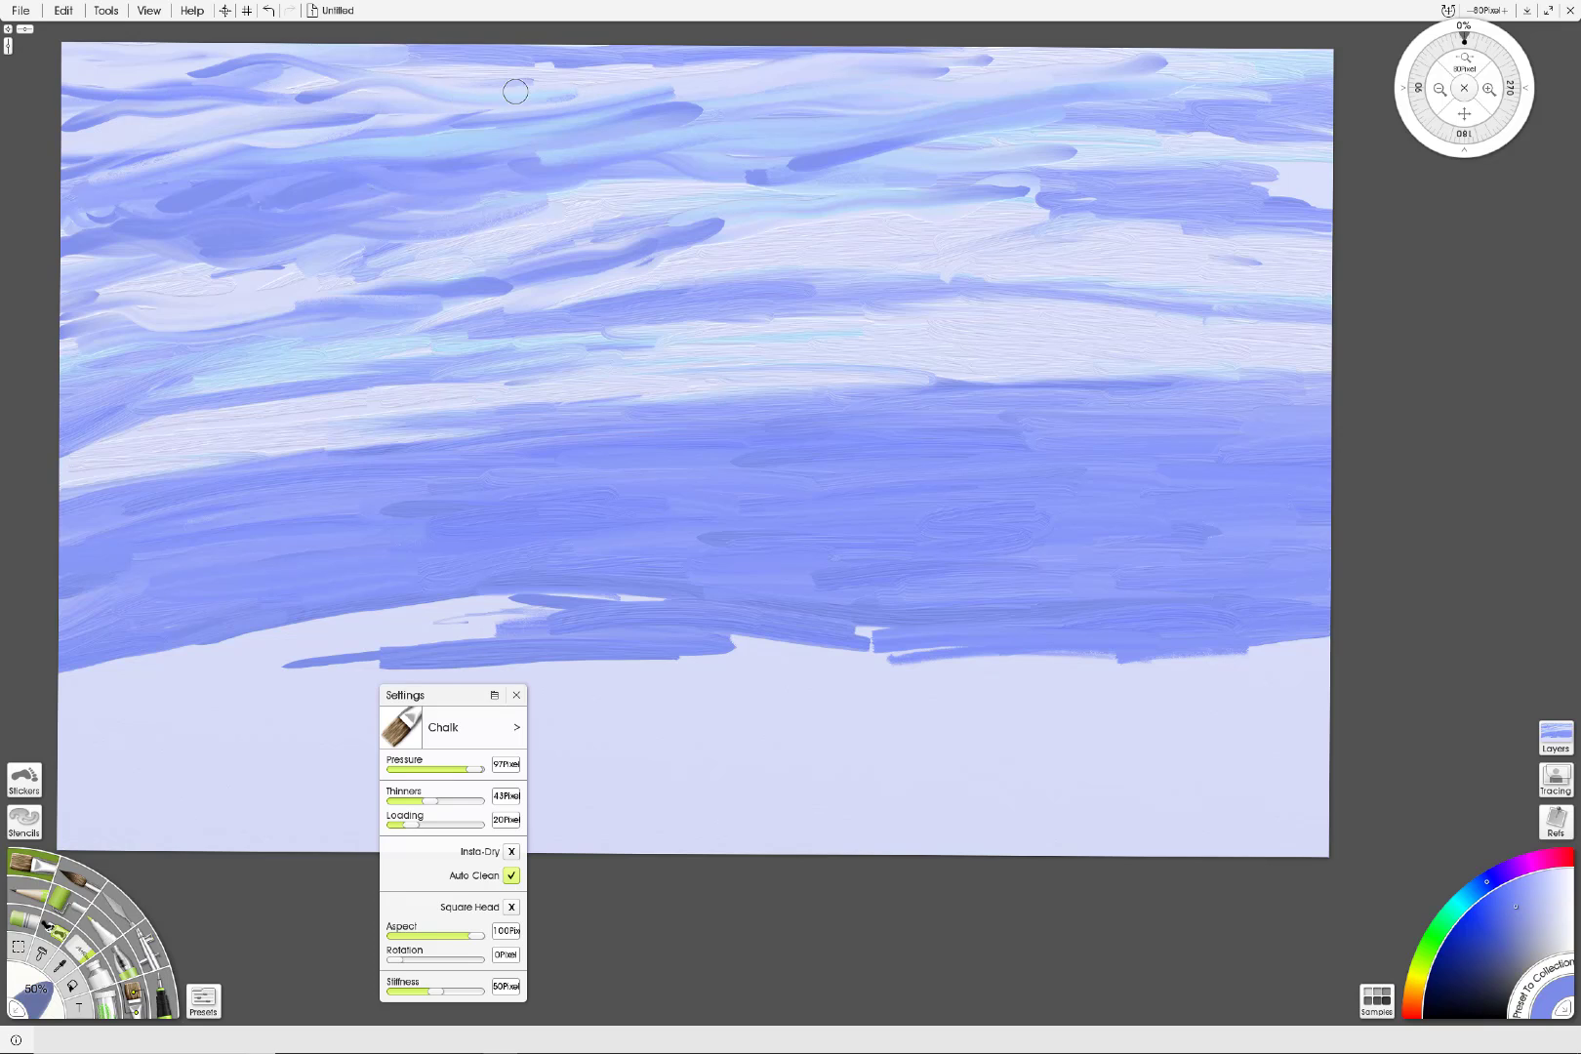
mouse_move(273, 93)
mouse_down()
mouse_move(552, 75)
mouse_move(383, 75)
mouse_move(632, 77)
mouse_move(370, 115)
mouse_move(600, 90)
mouse_up()
mouse_move(332, 109)
mouse_down()
mouse_move(447, 80)
mouse_move(549, 77)
mouse_move(410, 92)
mouse_move(888, 77)
mouse_move(494, 65)
mouse_move(635, 56)
mouse_move(844, 69)
mouse_move(559, 95)
mouse_move(758, 73)
mouse_move(832, 77)
mouse_move(687, 97)
mouse_move(952, 69)
mouse_move(1160, 71)
mouse_up()
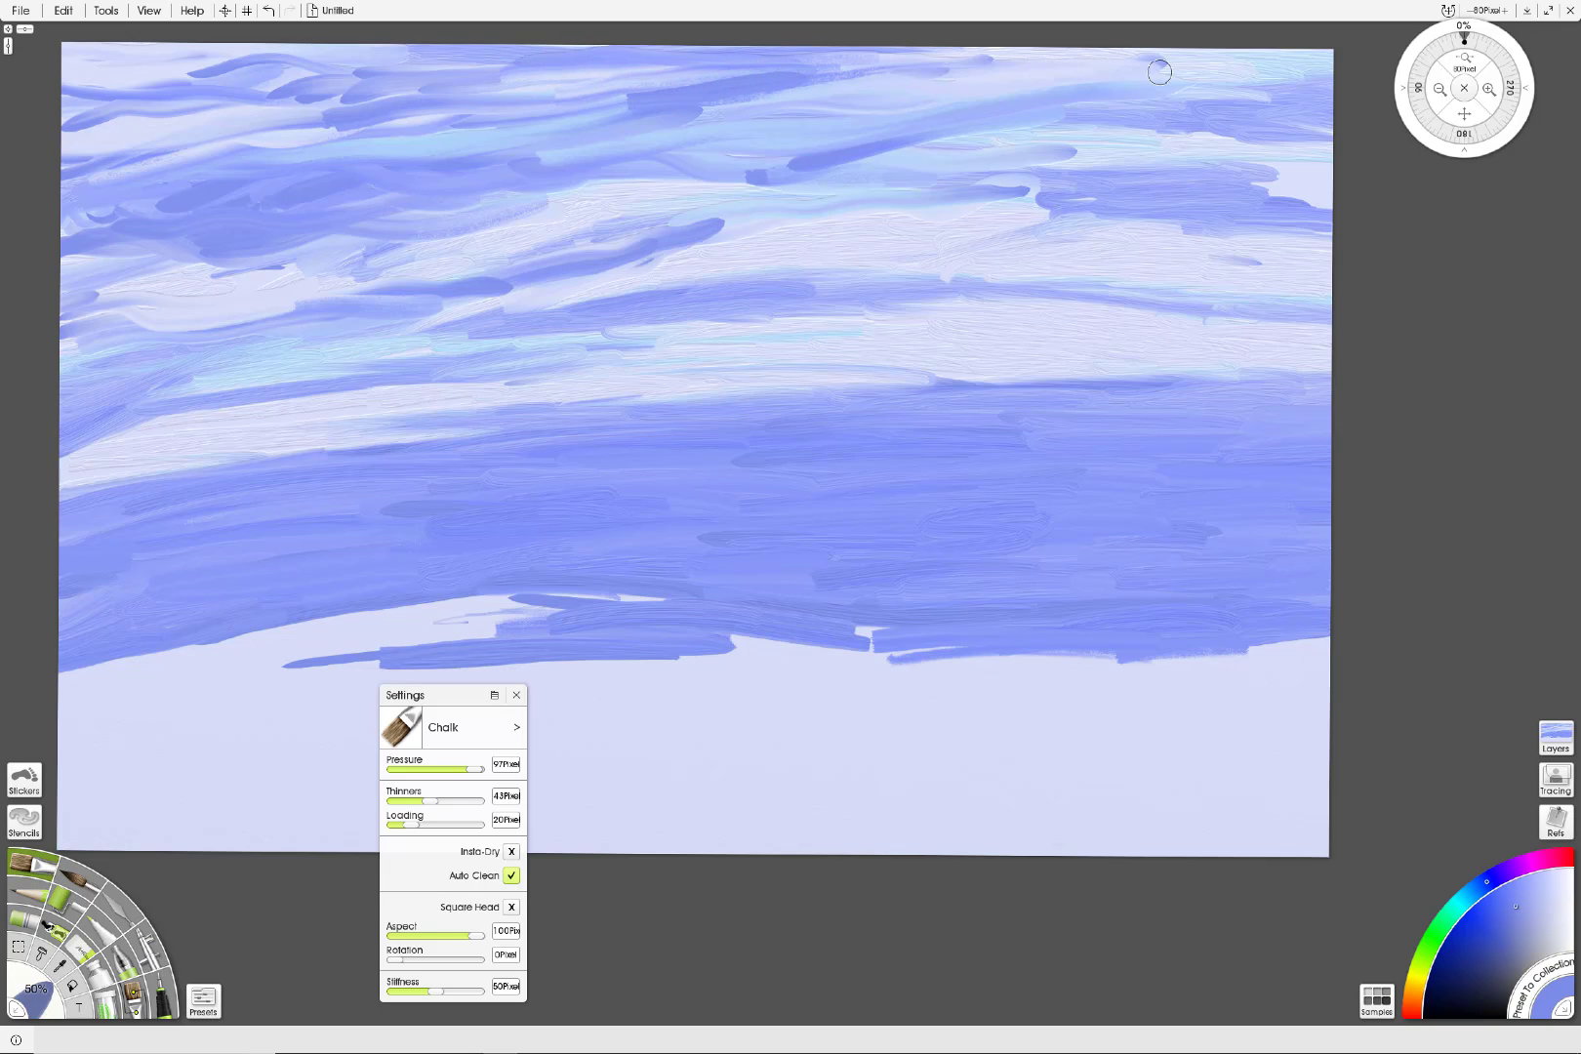
mouse_move(796, 71)
mouse_down()
mouse_move(1149, 60)
mouse_move(1004, 46)
mouse_move(1332, 58)
mouse_move(1195, 70)
mouse_move(1364, 68)
mouse_move(1057, 78)
mouse_up()
mouse_move(739, 141)
mouse_down()
mouse_move(800, 111)
mouse_move(1021, 111)
mouse_up()
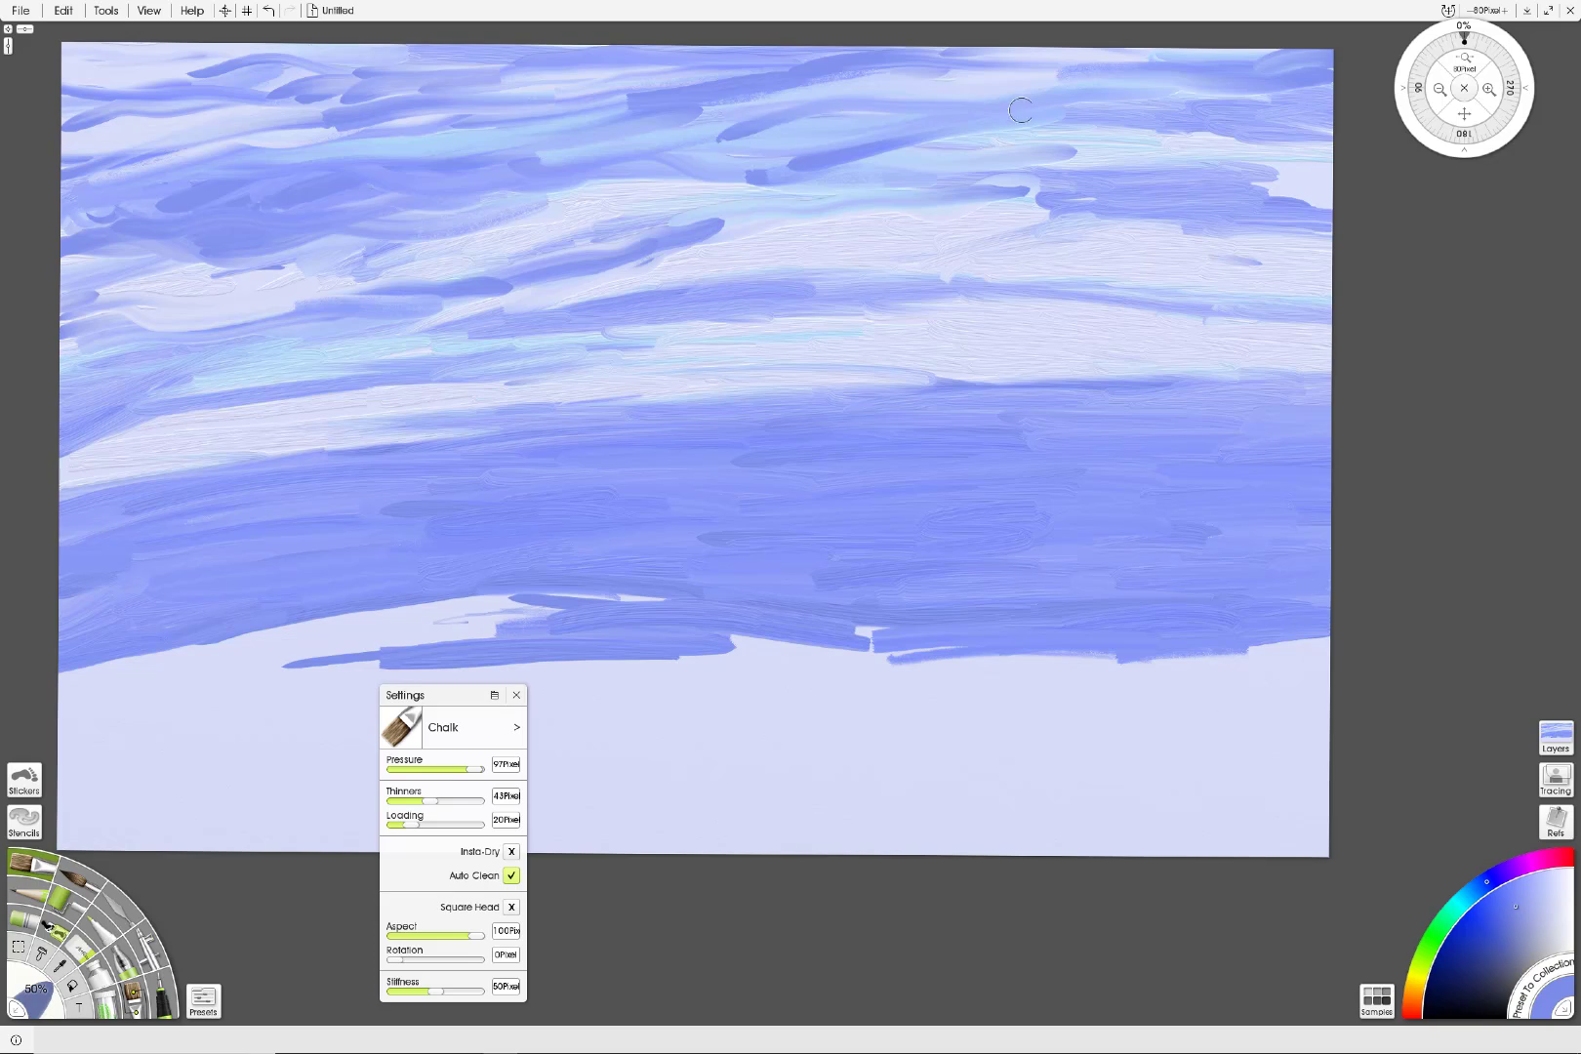
mouse_move(689, 159)
mouse_down()
mouse_move(1020, 170)
mouse_move(1098, 146)
mouse_move(922, 153)
mouse_move(1130, 130)
mouse_move(908, 154)
mouse_move(1157, 124)
mouse_move(892, 150)
mouse_move(1061, 133)
mouse_move(797, 129)
mouse_move(1266, 148)
mouse_move(1134, 145)
mouse_move(1163, 157)
mouse_move(1283, 129)
mouse_move(1077, 120)
mouse_move(1285, 109)
mouse_move(920, 127)
mouse_up()
mouse_move(1129, 123)
mouse_down()
mouse_move(962, 128)
mouse_move(1337, 117)
mouse_move(1108, 113)
mouse_move(1242, 87)
mouse_move(1370, 103)
mouse_move(1243, 99)
mouse_move(1354, 84)
mouse_move(1349, 72)
mouse_move(1290, 76)
mouse_move(1255, 100)
mouse_move(1357, 152)
mouse_move(1010, 137)
mouse_move(1147, 129)
mouse_move(1332, 149)
mouse_move(1338, 128)
mouse_move(1282, 132)
mouse_move(1344, 148)
mouse_move(1319, 135)
mouse_move(1354, 136)
mouse_move(1240, 159)
mouse_move(1352, 182)
mouse_move(1116, 167)
mouse_up()
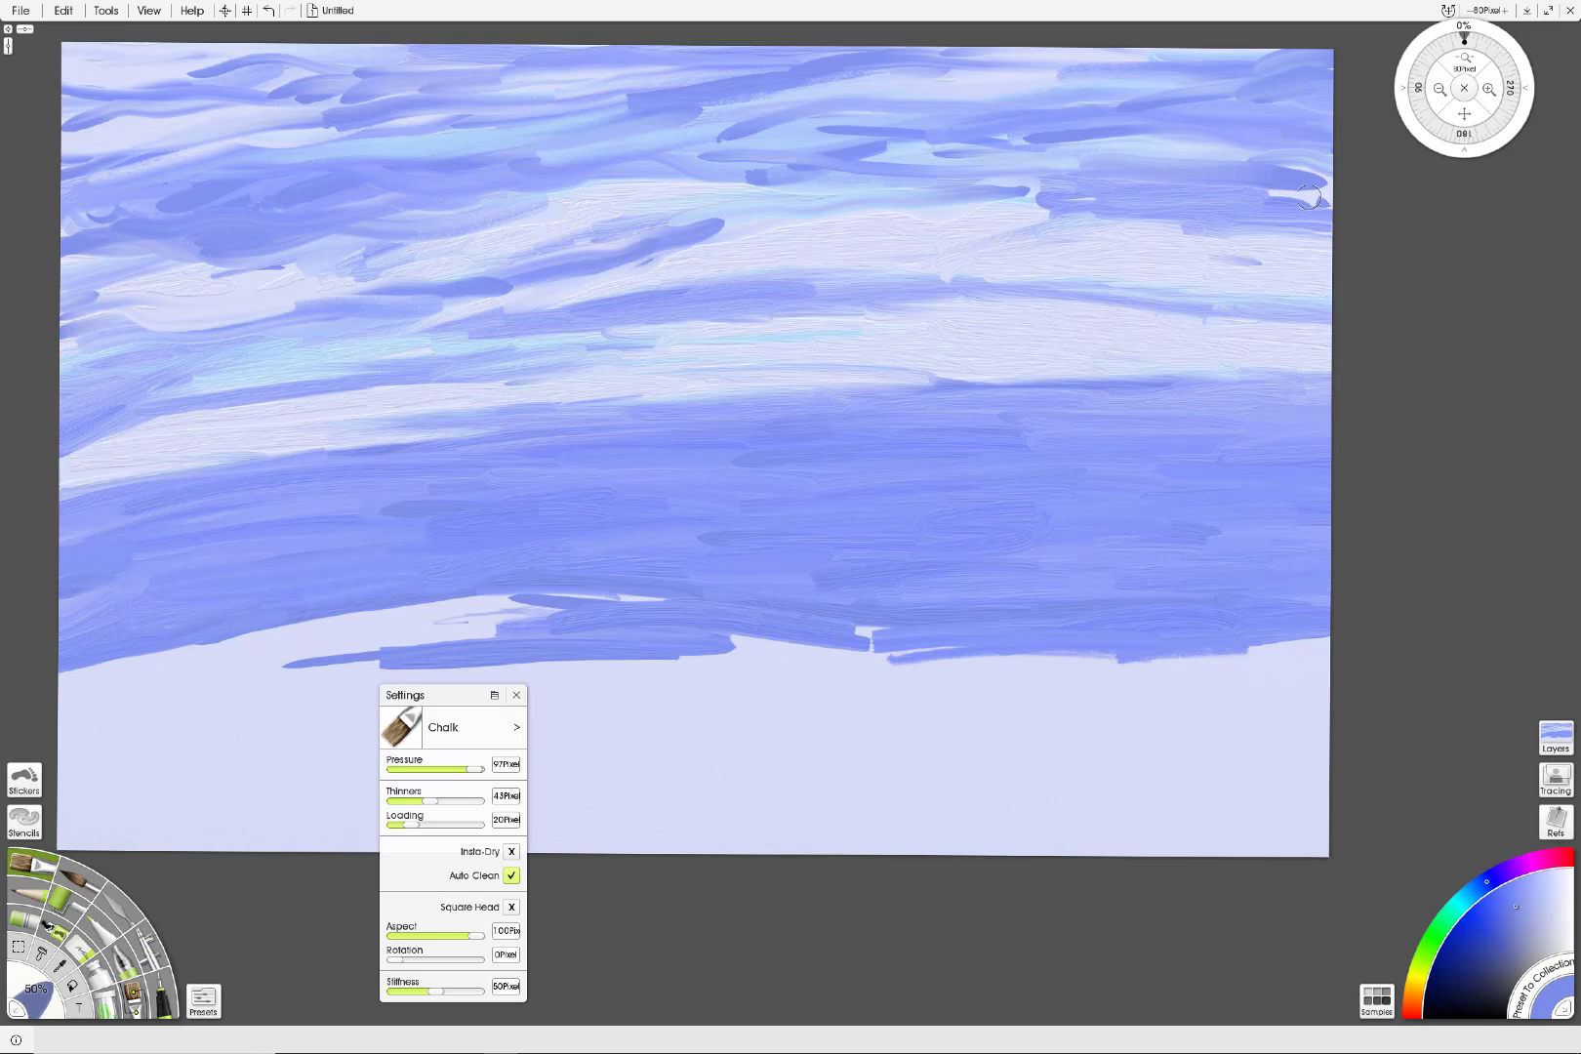
Step: Fill the pale notch at the canvas's upper-right edge and paint strokes back across the streaks towards the left
drag(1309, 197, 1321, 200)
mouse_move(1219, 173)
mouse_down()
mouse_move(1289, 165)
mouse_move(1370, 187)
mouse_up()
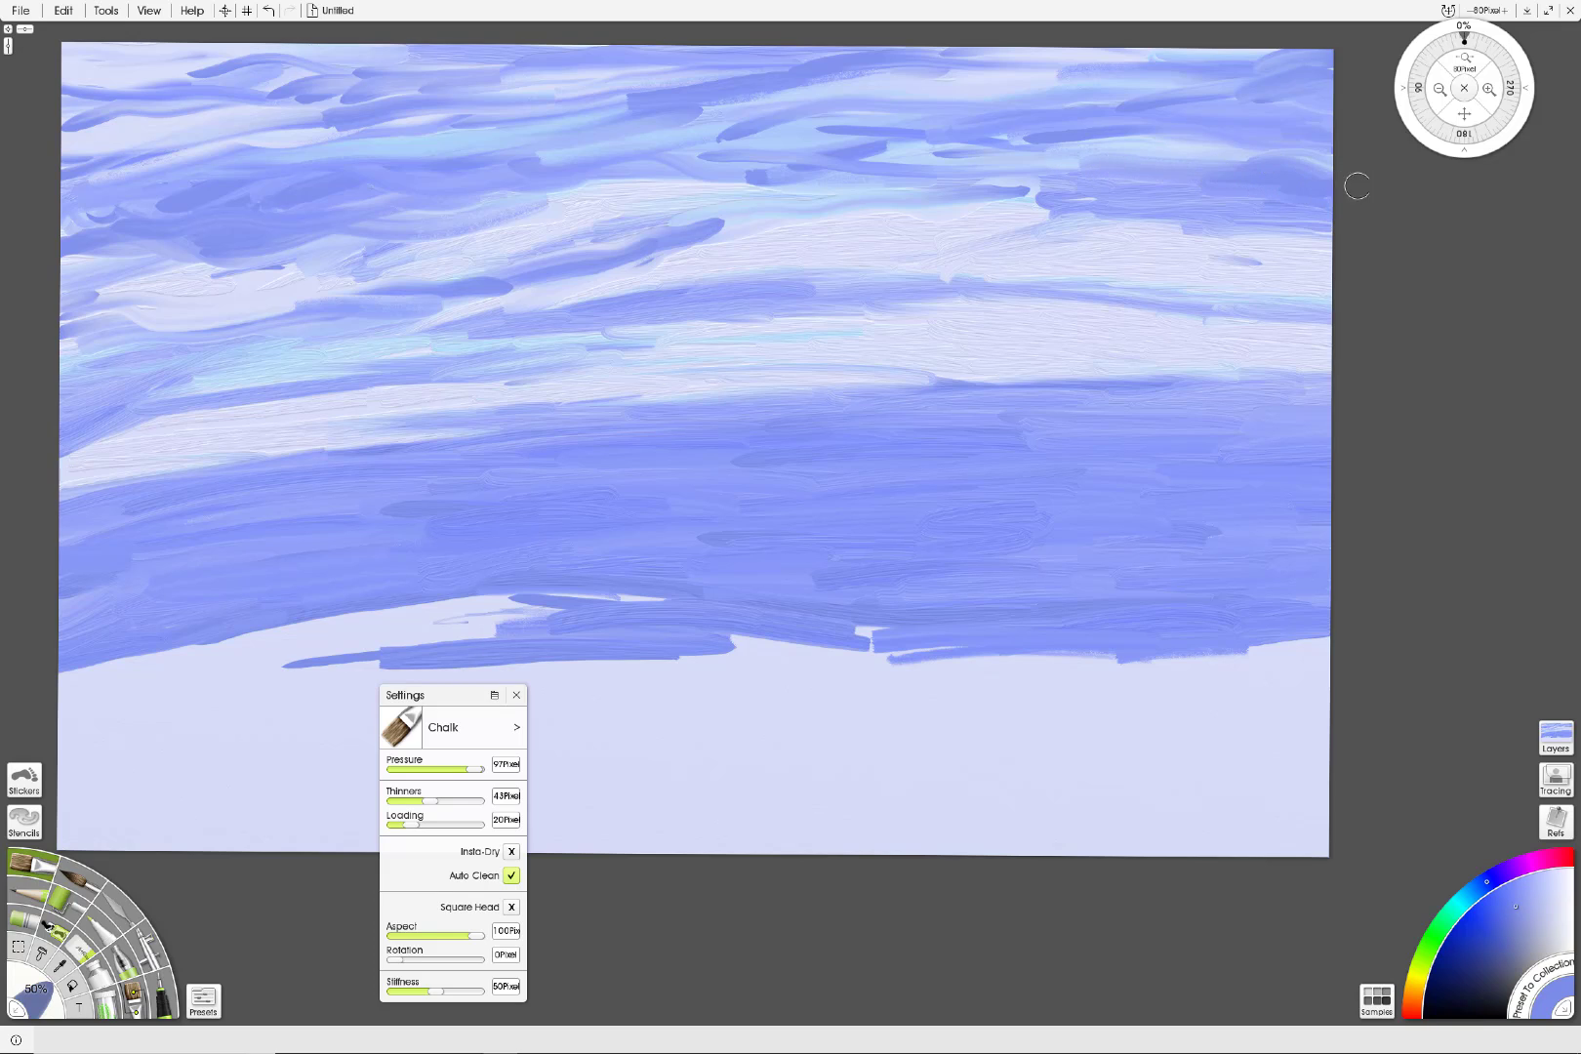
mouse_move(1207, 169)
mouse_down()
mouse_move(1031, 171)
mouse_move(1190, 185)
mouse_move(937, 204)
mouse_move(1025, 178)
mouse_move(1213, 162)
mouse_move(1159, 146)
mouse_move(937, 168)
mouse_move(1143, 143)
mouse_move(947, 136)
mouse_move(962, 148)
mouse_move(797, 158)
mouse_up()
drag(1012, 175, 634, 190)
mouse_move(464, 210)
mouse_down()
mouse_move(414, 225)
mouse_move(625, 205)
mouse_up()
drag(342, 242, 494, 220)
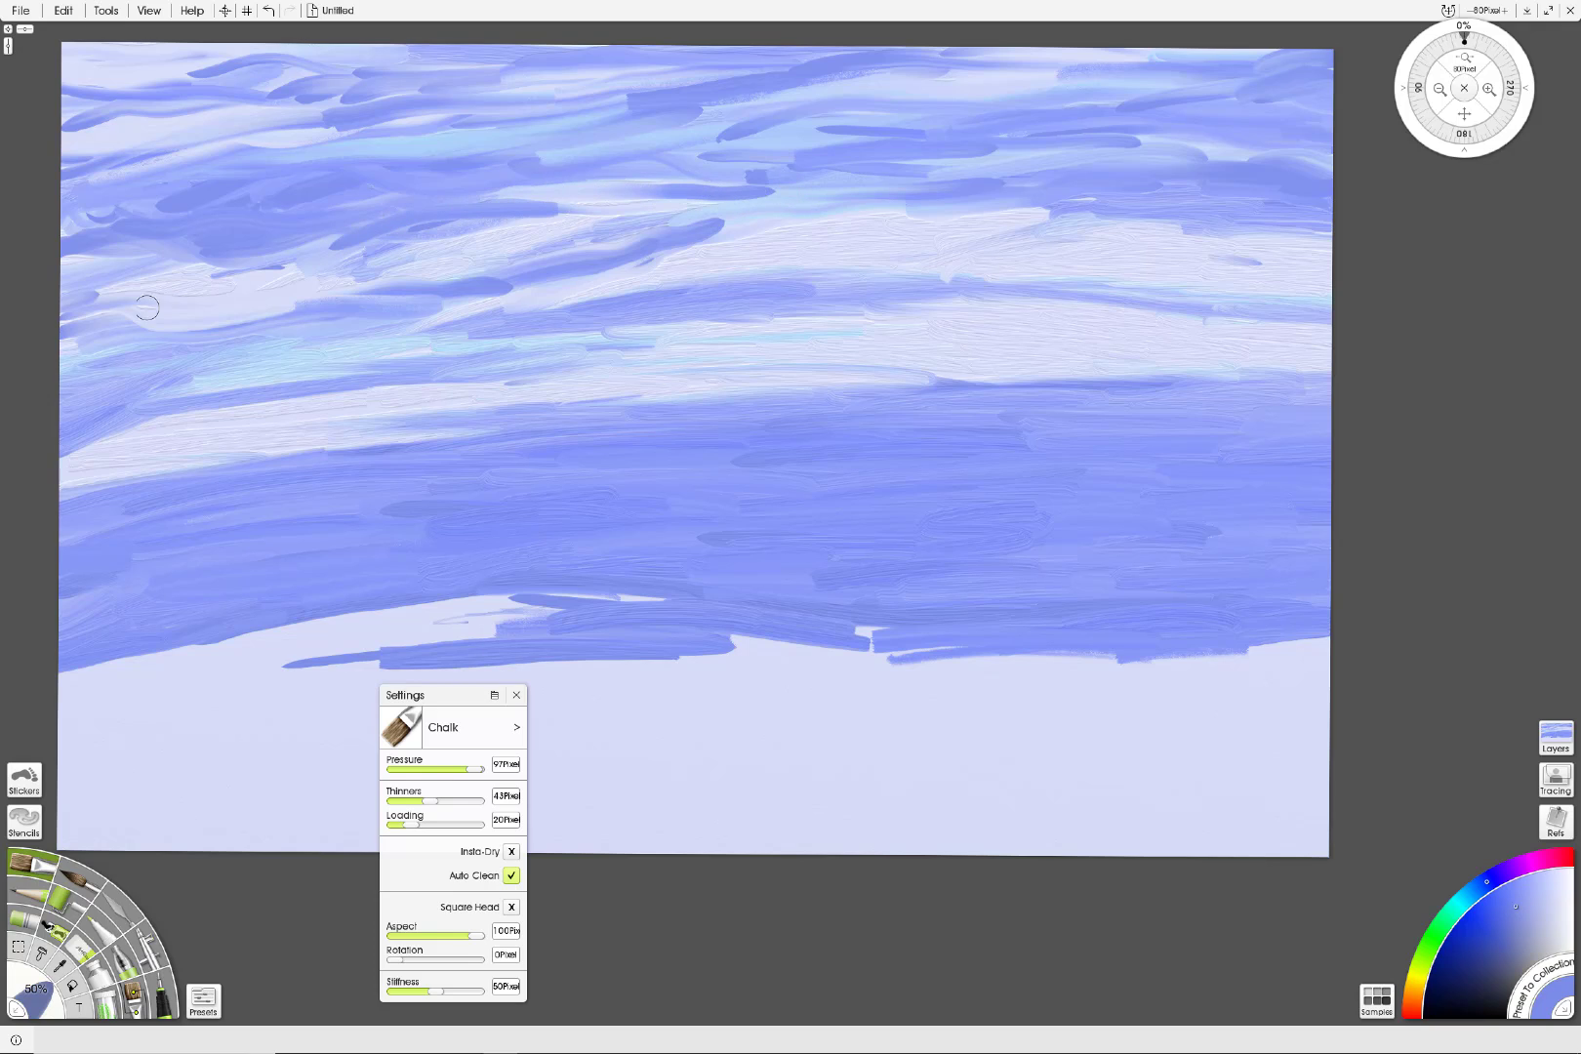
Step: Paint wavy blue strokes across the pale areas in the middle streaks, from the canvas's left edge to its right
mouse_move(403, 268)
mouse_down()
mouse_move(674, 222)
mouse_move(484, 251)
mouse_move(528, 238)
mouse_move(836, 213)
mouse_move(497, 236)
mouse_move(397, 269)
mouse_move(606, 223)
mouse_move(533, 226)
mouse_move(232, 296)
mouse_move(396, 273)
mouse_move(267, 301)
mouse_move(105, 306)
mouse_move(79, 330)
mouse_move(76, 301)
mouse_move(311, 266)
mouse_move(210, 279)
mouse_move(65, 264)
mouse_move(146, 259)
mouse_move(47, 242)
mouse_move(81, 225)
mouse_move(149, 271)
mouse_move(139, 314)
mouse_move(63, 320)
mouse_move(361, 321)
mouse_move(281, 313)
mouse_up()
mouse_move(60, 358)
mouse_down()
mouse_move(131, 341)
mouse_move(42, 354)
mouse_move(213, 331)
mouse_move(438, 333)
mouse_move(366, 293)
mouse_move(600, 313)
mouse_move(361, 323)
mouse_move(619, 289)
mouse_move(483, 313)
mouse_move(456, 300)
mouse_move(584, 277)
mouse_move(287, 295)
mouse_move(314, 274)
mouse_move(560, 280)
mouse_move(605, 265)
mouse_move(404, 275)
mouse_move(554, 241)
mouse_move(213, 281)
mouse_move(751, 233)
mouse_move(627, 275)
mouse_move(899, 249)
mouse_move(573, 284)
mouse_move(915, 241)
mouse_move(1033, 247)
mouse_move(967, 229)
mouse_move(740, 236)
mouse_move(903, 225)
mouse_move(664, 251)
mouse_move(955, 233)
mouse_move(873, 231)
mouse_move(927, 225)
mouse_move(1094, 230)
mouse_move(926, 241)
mouse_move(1121, 255)
mouse_move(1213, 286)
mouse_move(818, 268)
mouse_move(1111, 276)
mouse_move(1234, 267)
mouse_move(1207, 249)
mouse_move(1240, 246)
mouse_move(1075, 227)
mouse_move(870, 265)
mouse_move(1161, 218)
mouse_move(1008, 201)
mouse_move(1165, 199)
mouse_move(748, 225)
mouse_move(1255, 257)
mouse_move(1164, 252)
mouse_move(1314, 284)
mouse_move(1260, 257)
mouse_move(1314, 262)
mouse_move(1279, 241)
mouse_move(1338, 243)
mouse_move(1339, 172)
mouse_move(1369, 303)
mouse_move(1286, 280)
mouse_move(1168, 289)
mouse_move(1356, 293)
mouse_move(1259, 285)
mouse_move(1288, 280)
mouse_move(1033, 292)
mouse_up()
drag(1164, 286, 876, 348)
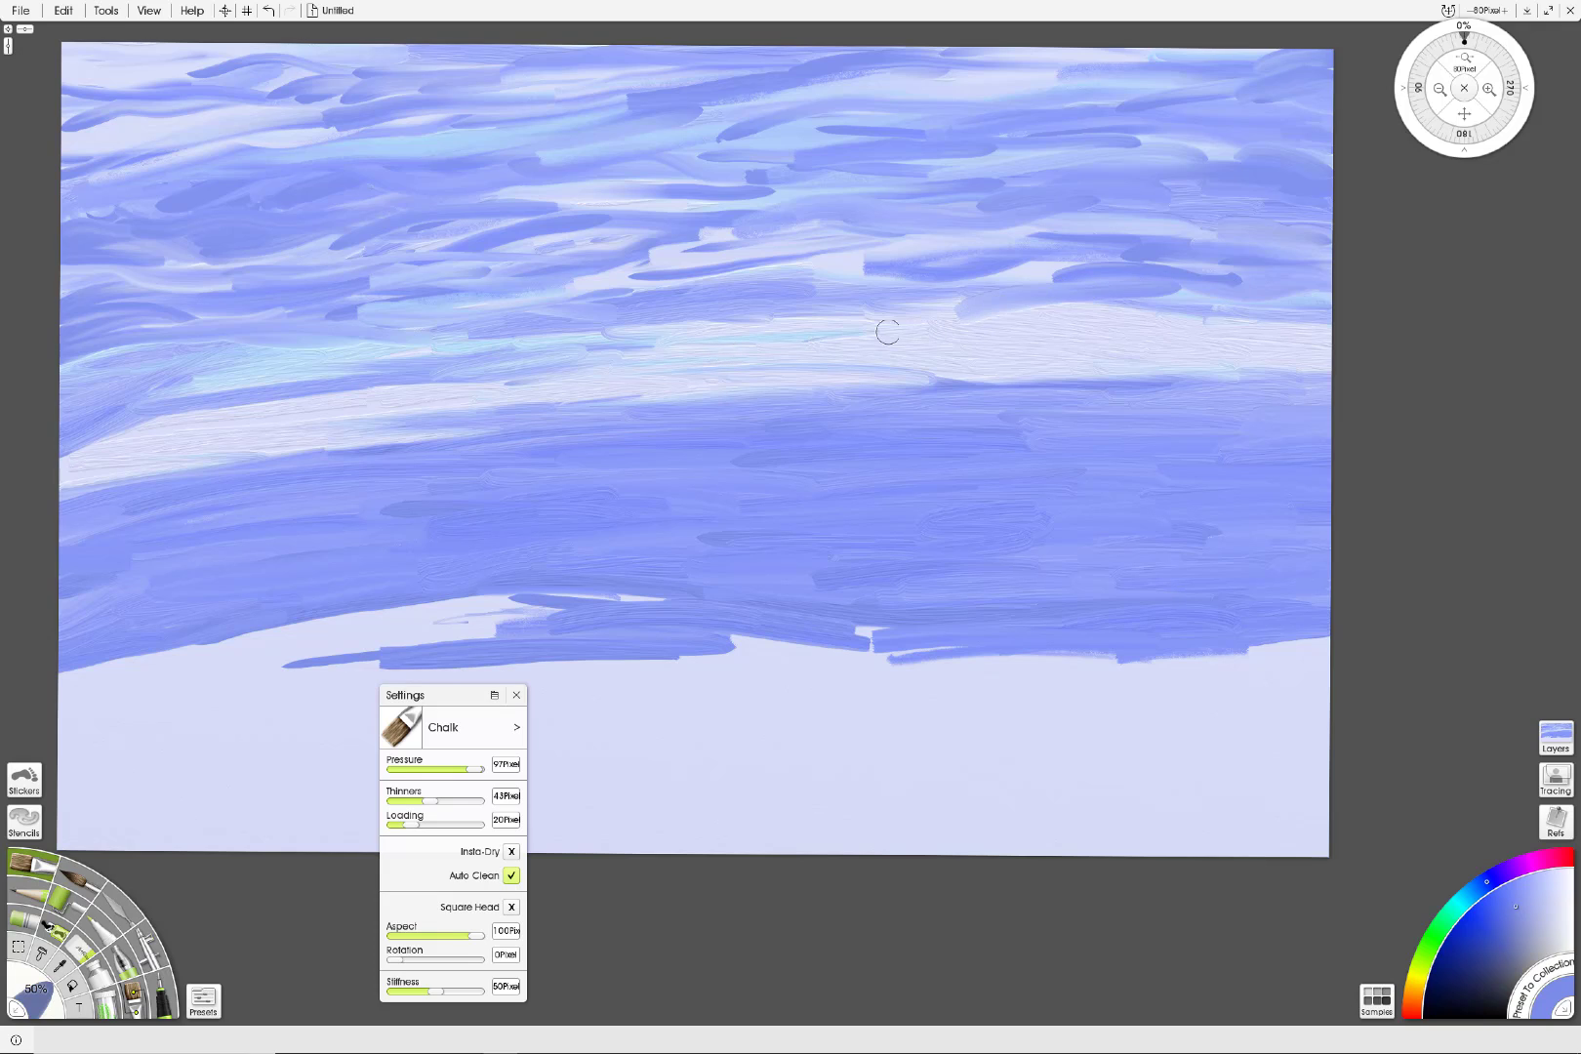
Step: Add scattered strokes to the pale strip above the solid blue band and along the band's upper edge
mouse_move(1000, 344)
mouse_down()
mouse_move(1277, 350)
mouse_move(1064, 343)
mouse_up()
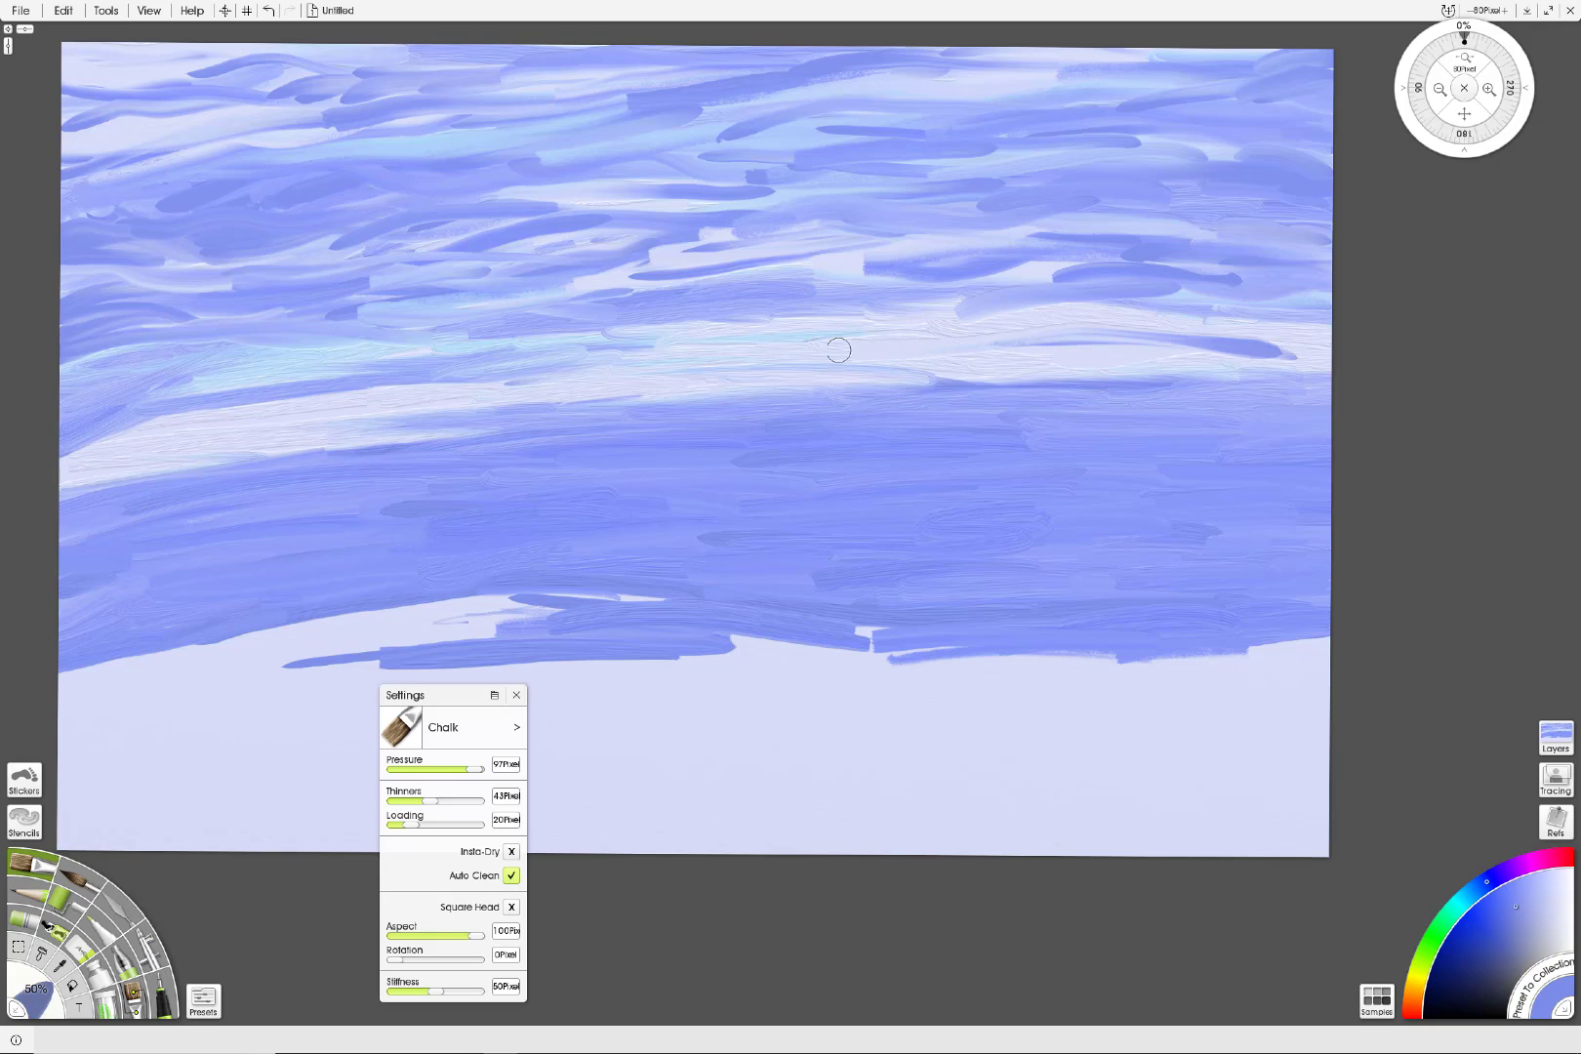
drag(864, 346, 820, 346)
mouse_move(146, 449)
mouse_down()
mouse_move(317, 406)
mouse_move(915, 378)
mouse_move(1112, 390)
mouse_up()
drag(719, 395, 472, 479)
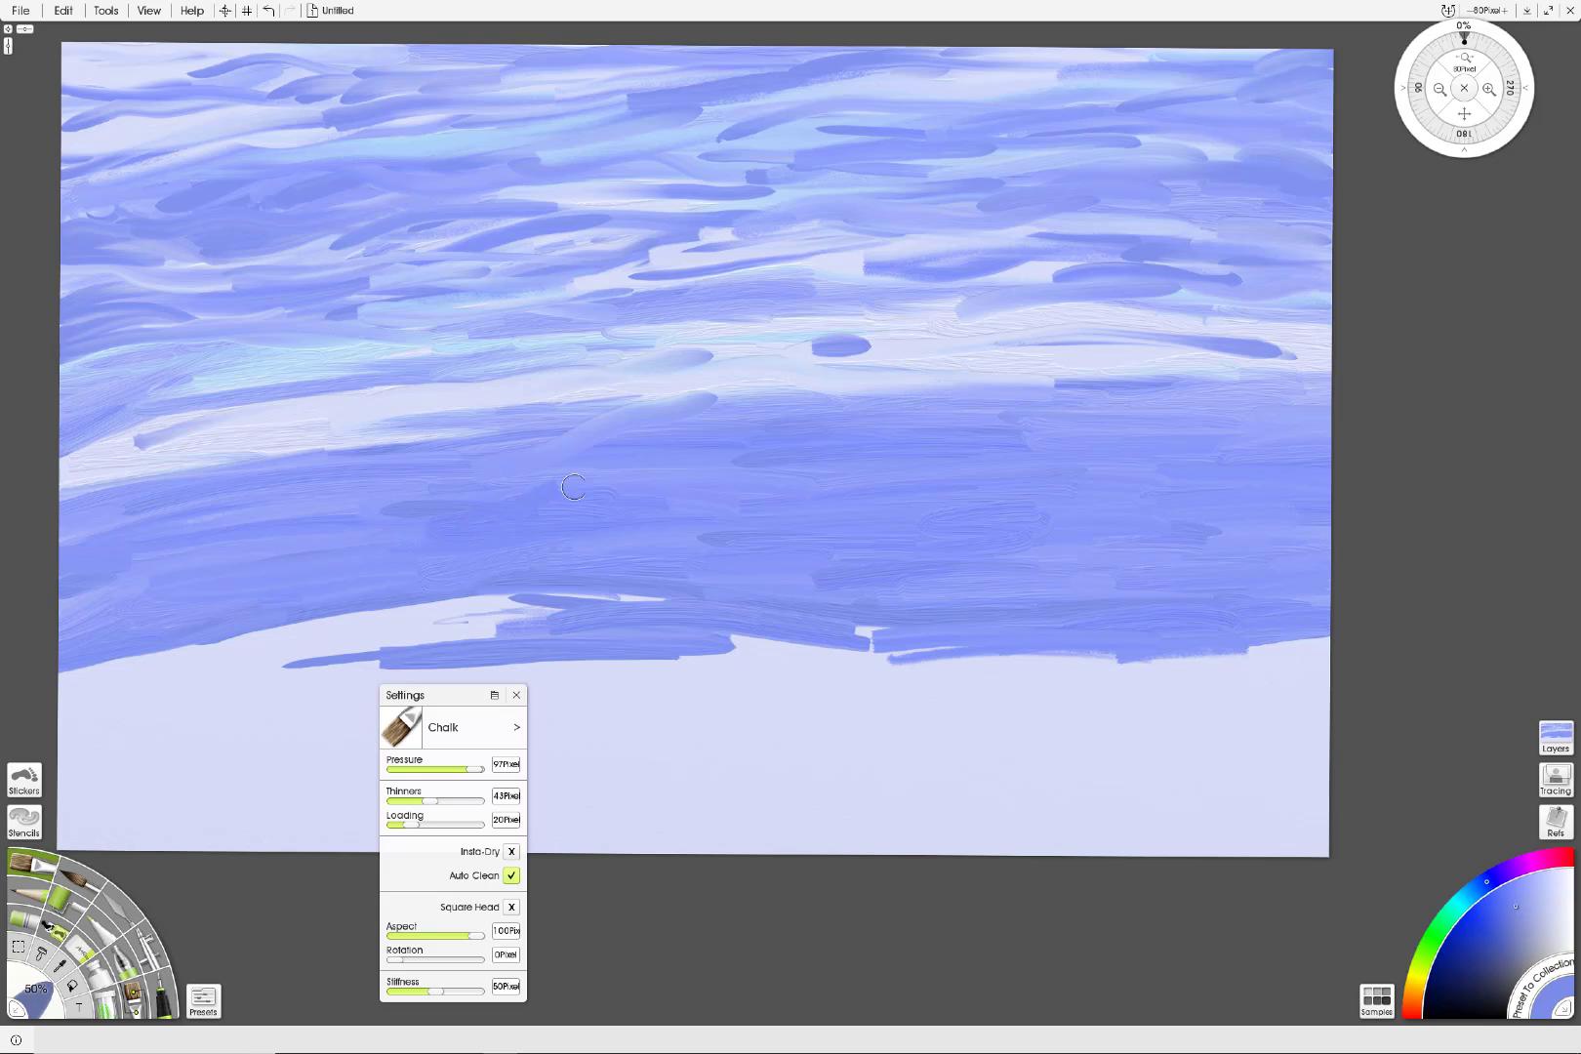
drag(656, 464, 534, 501)
Step: Apply the Tiny Daubs oil brush preset and daub small blending strokes over the left end of the pale strip
click(514, 727)
mouse_move(586, 791)
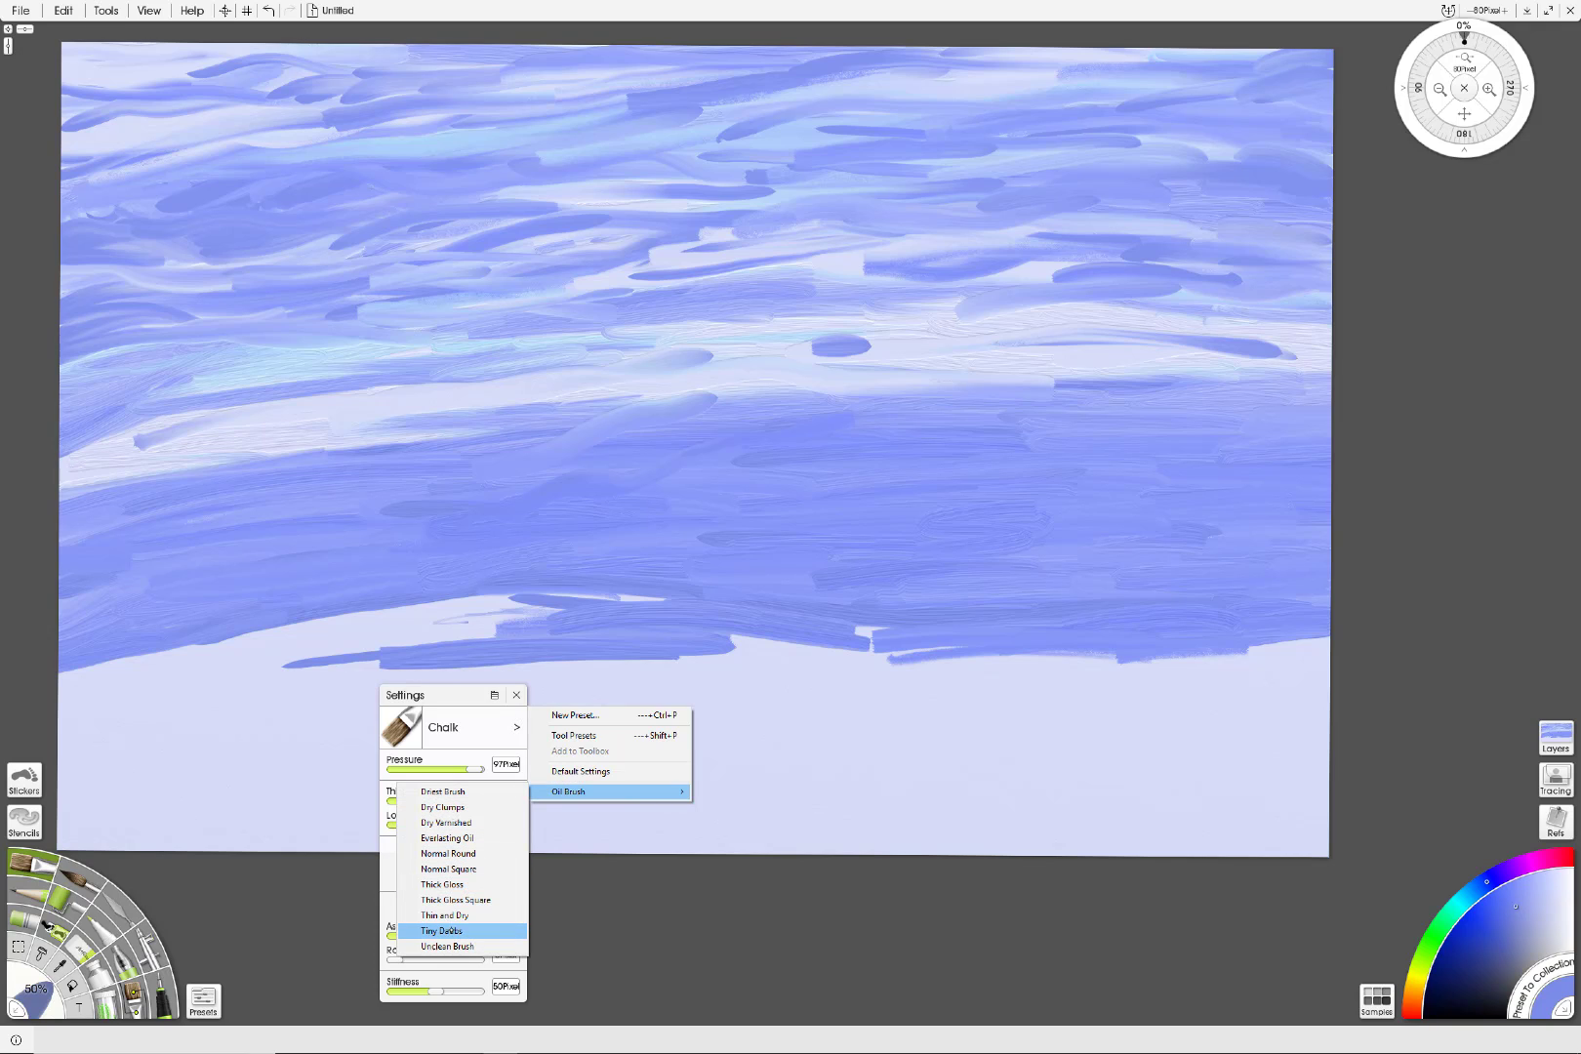
click(457, 933)
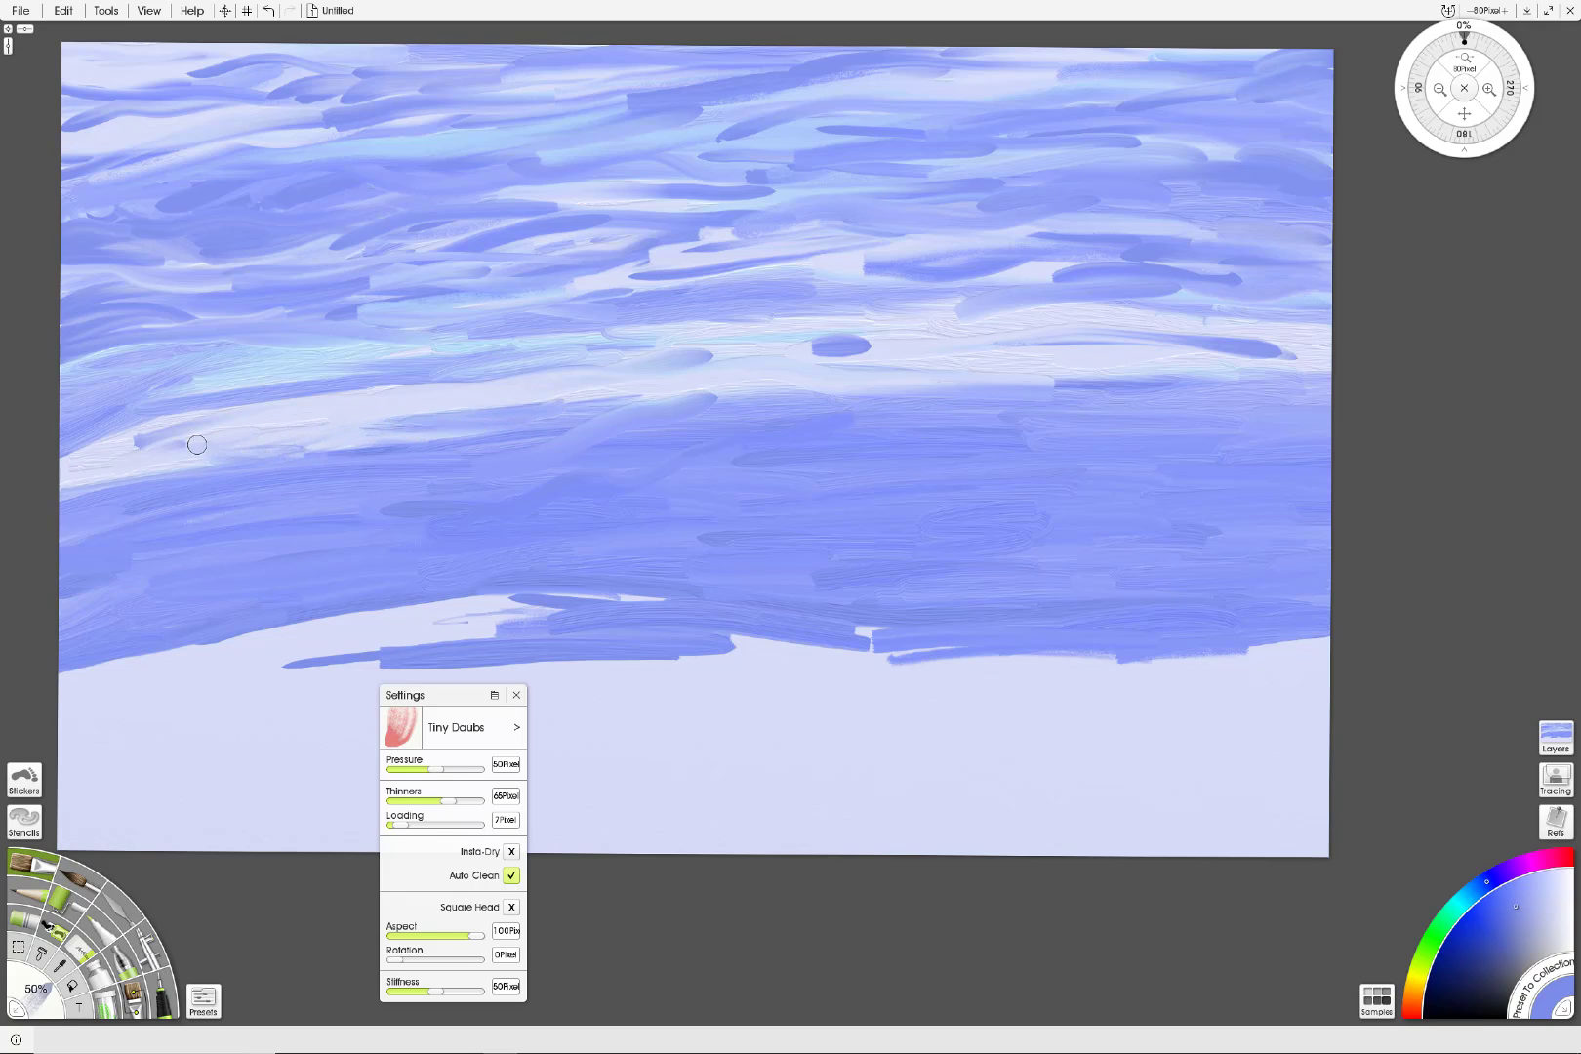
click(109, 466)
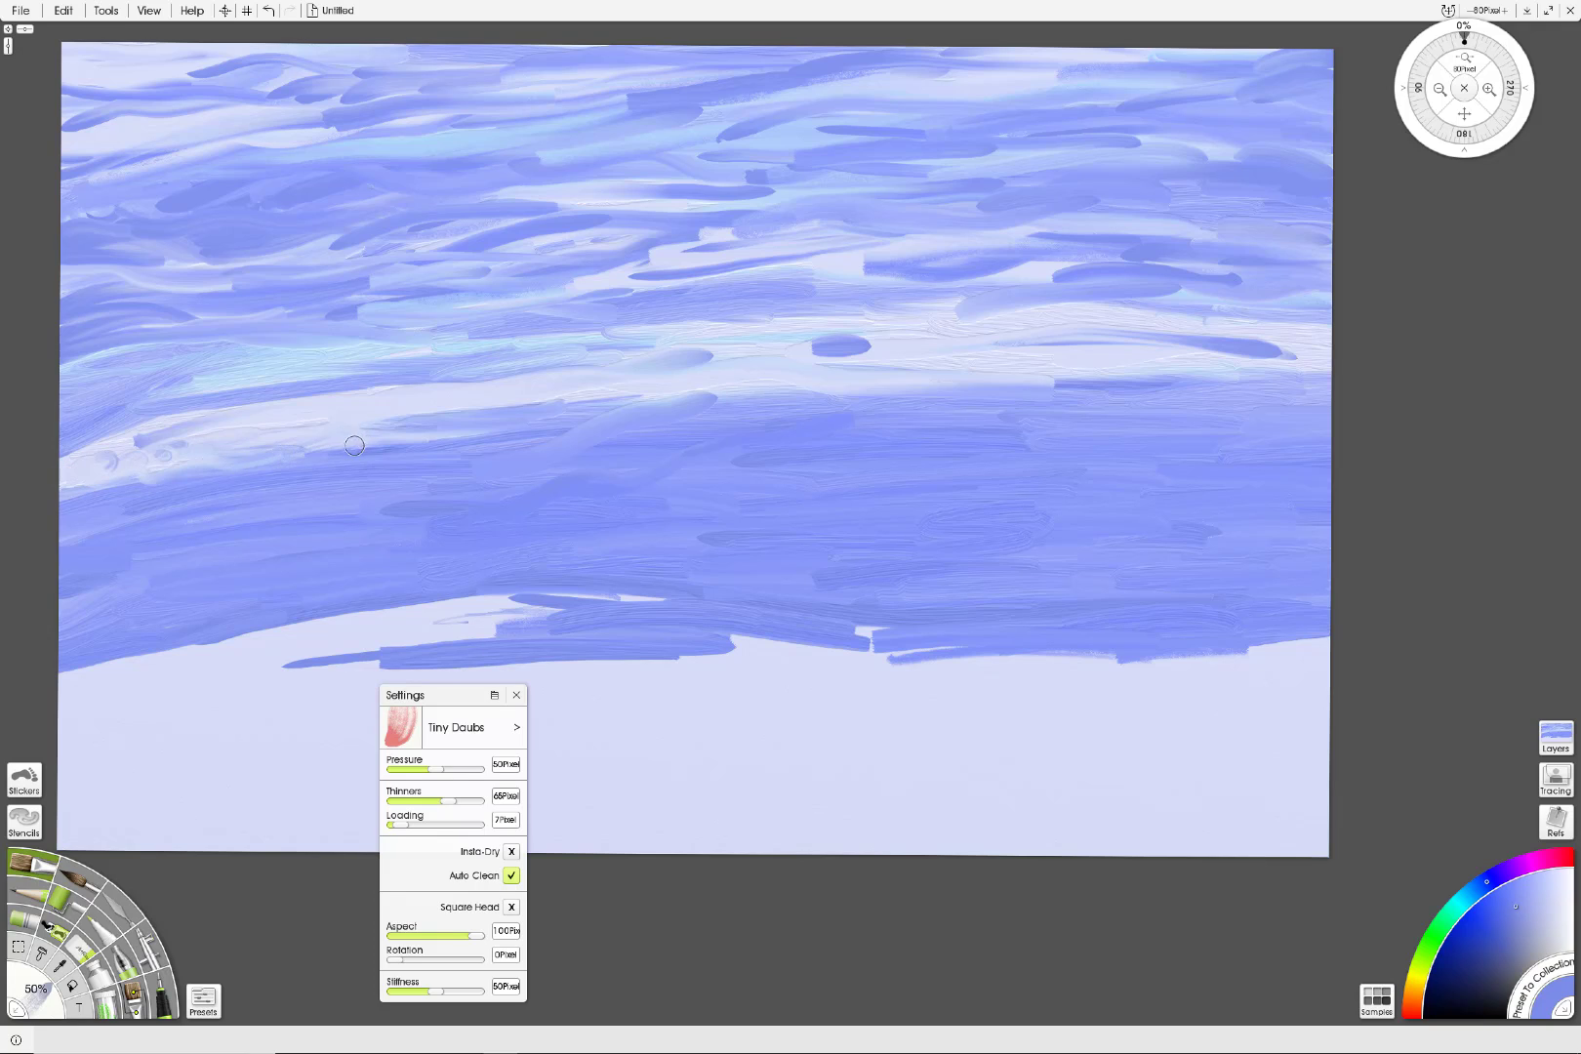
mouse_move(181, 427)
mouse_down()
mouse_move(88, 449)
mouse_move(335, 401)
mouse_move(502, 415)
mouse_up()
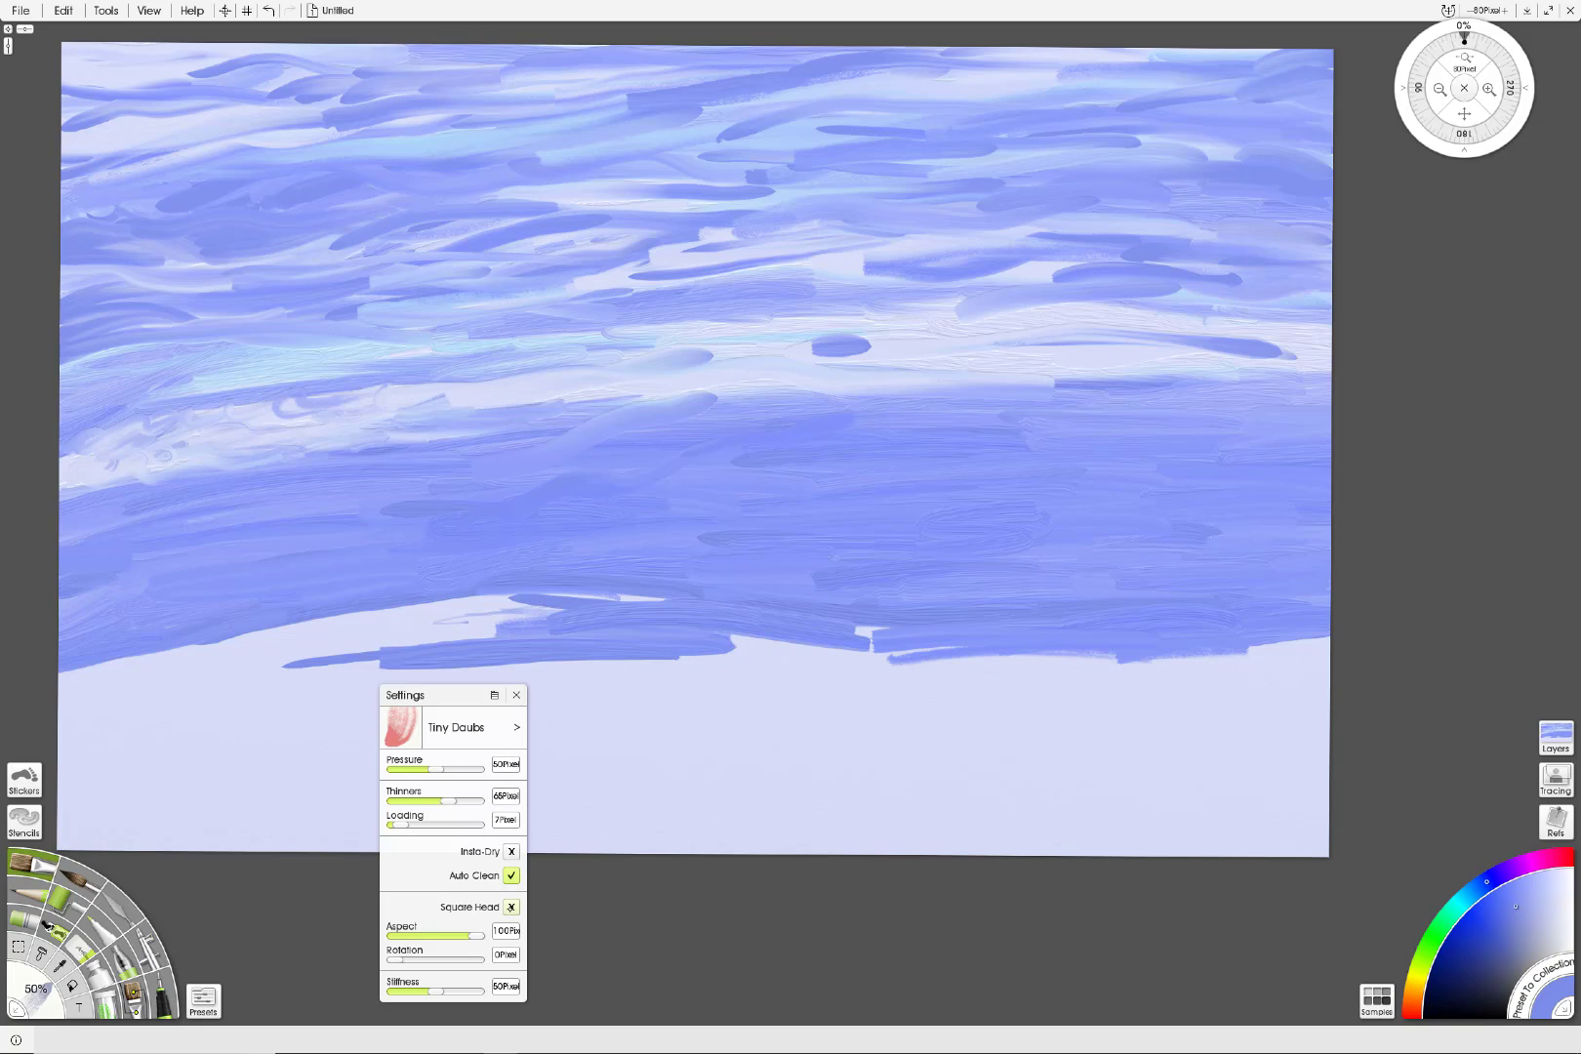
Step: Turn off Auto Clean and blend the pale strip with the surrounding blue from its left part to the right edge
click(518, 727)
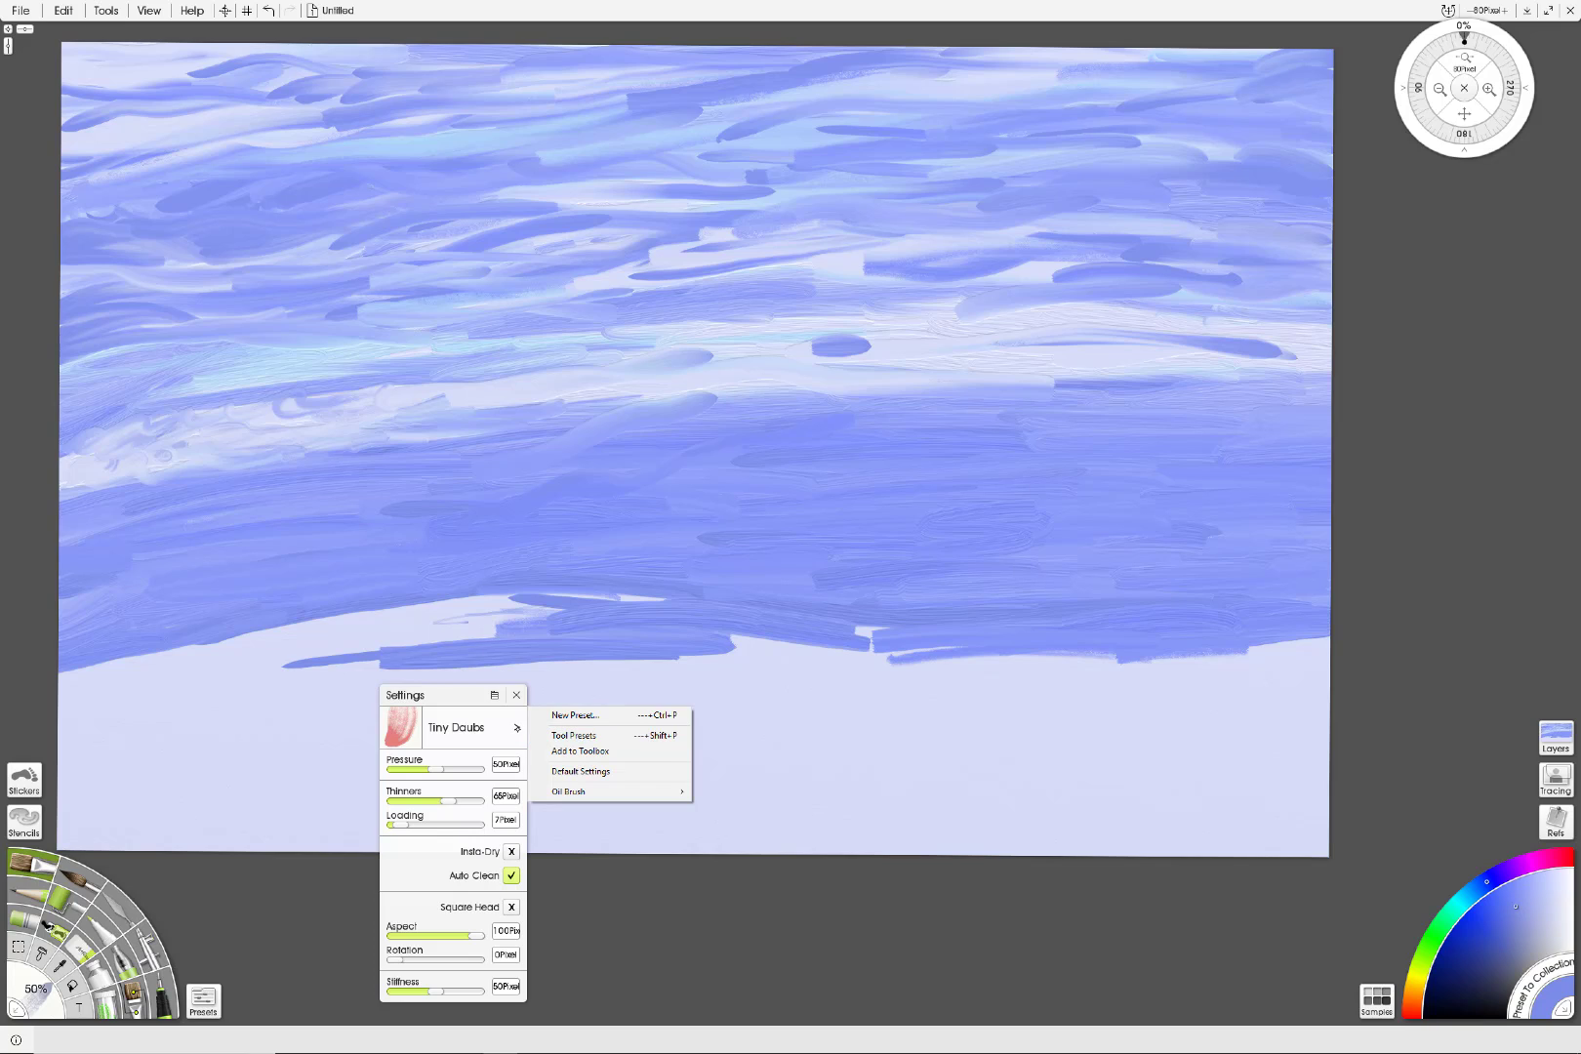
click(414, 867)
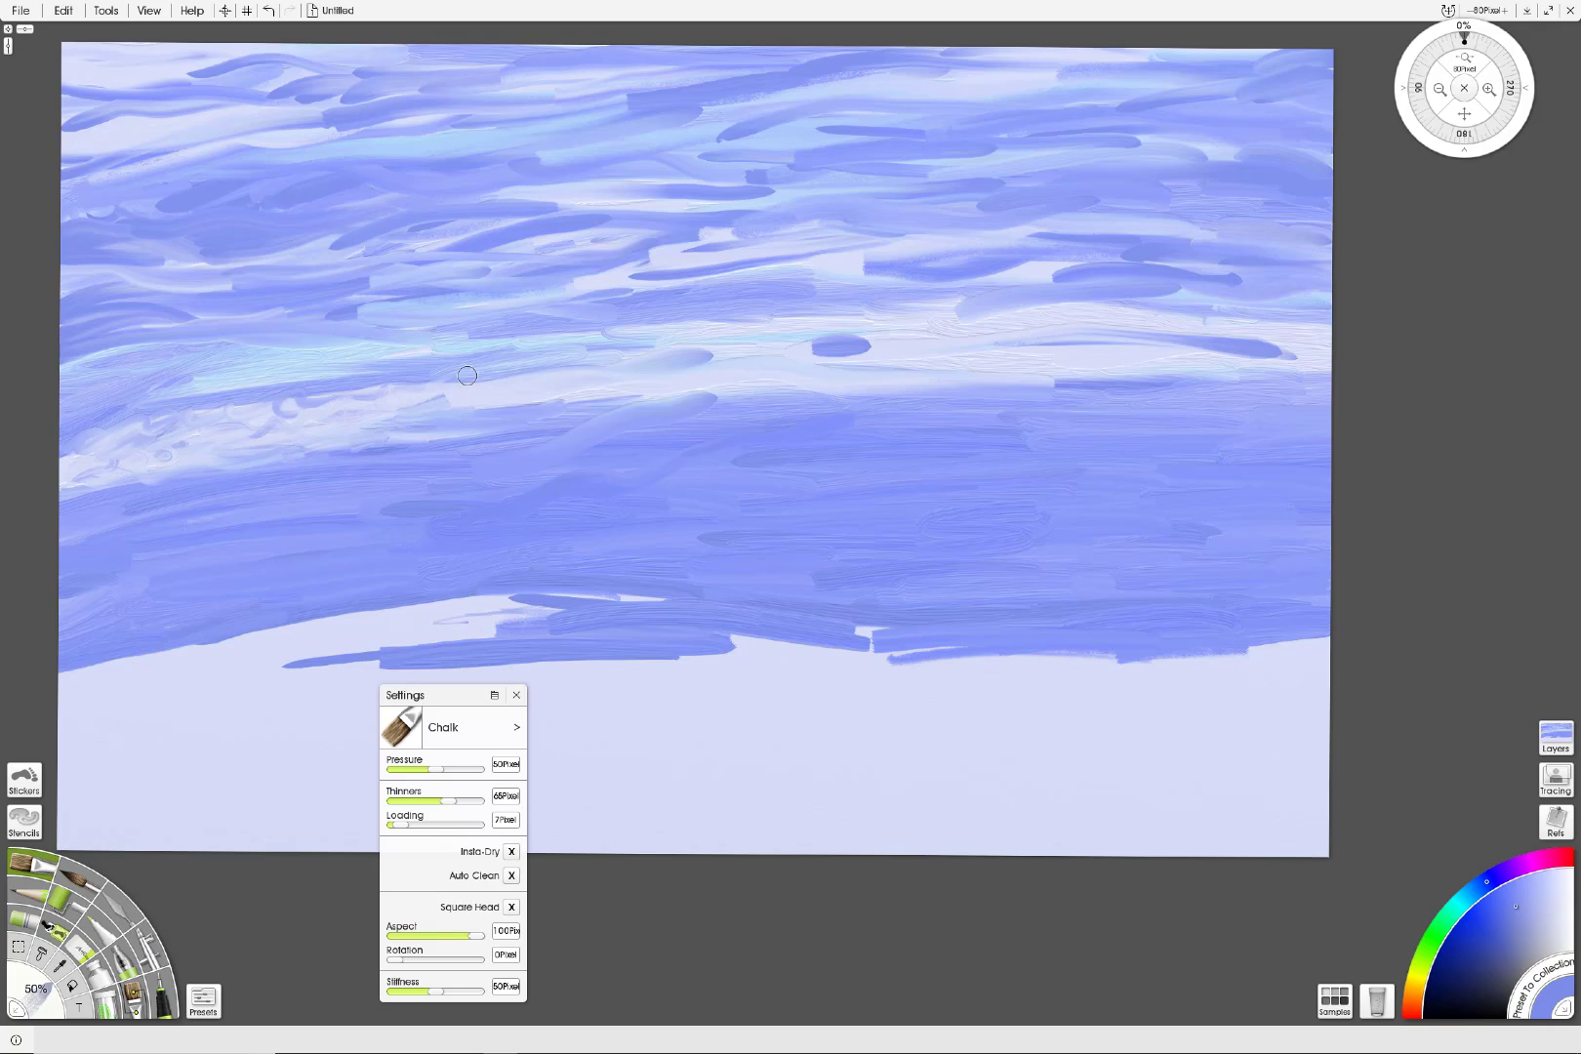
drag(467, 375, 449, 406)
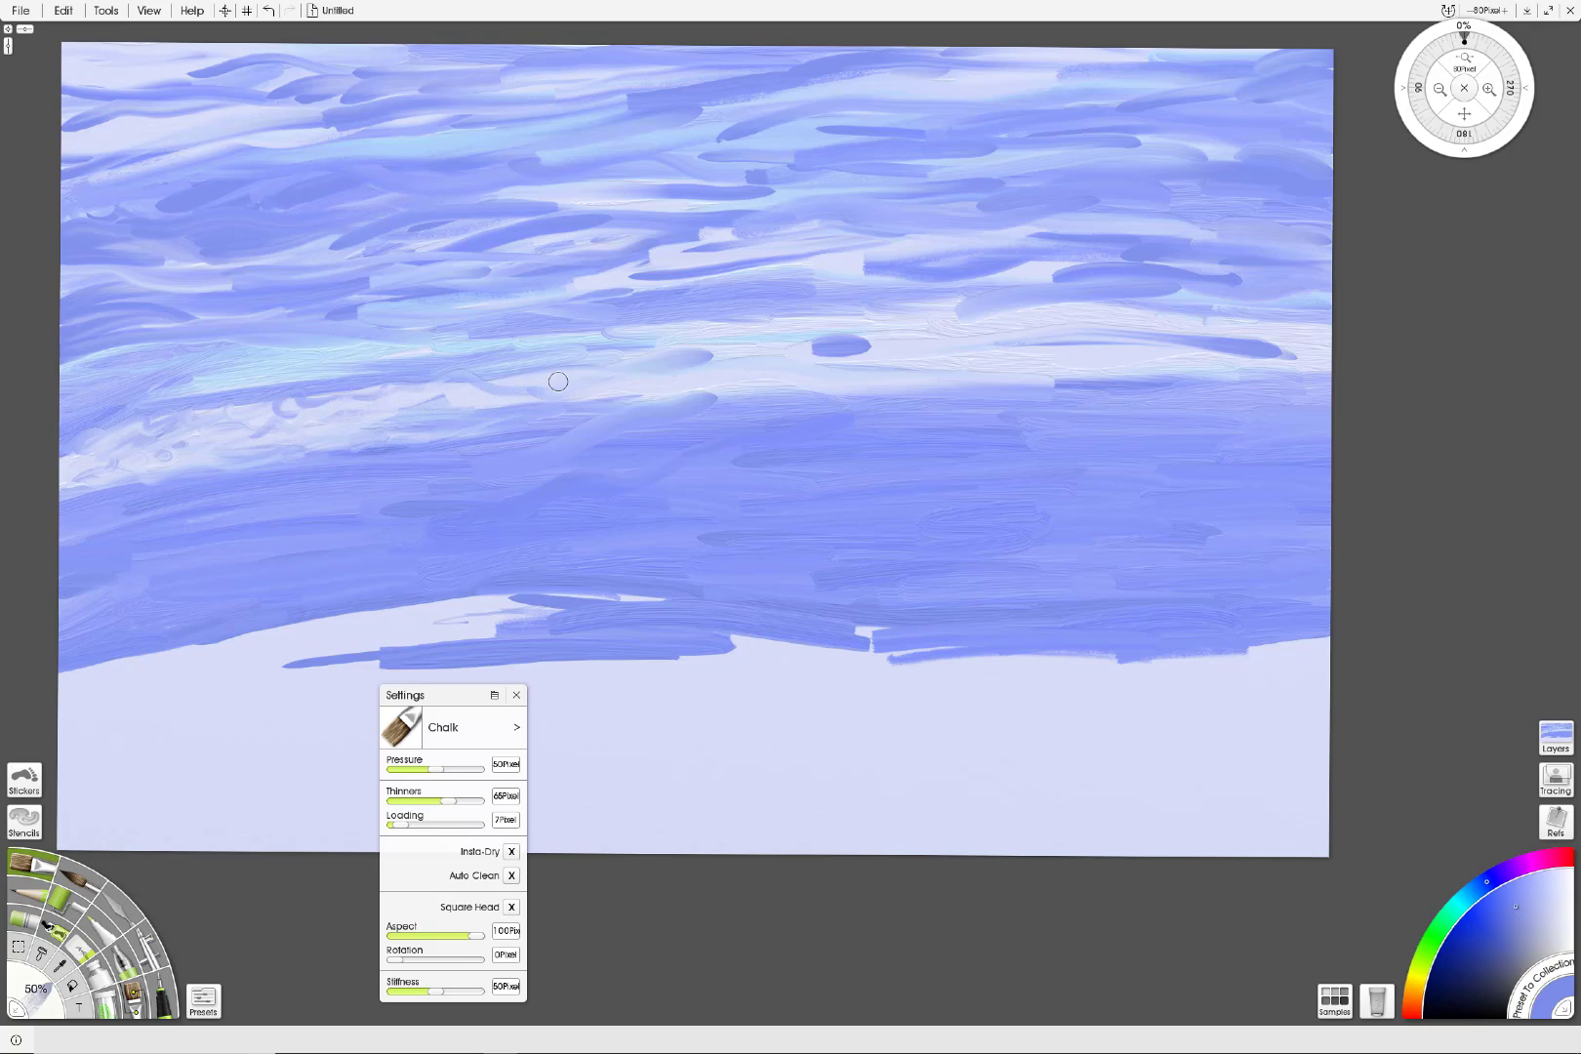
drag(684, 365, 885, 328)
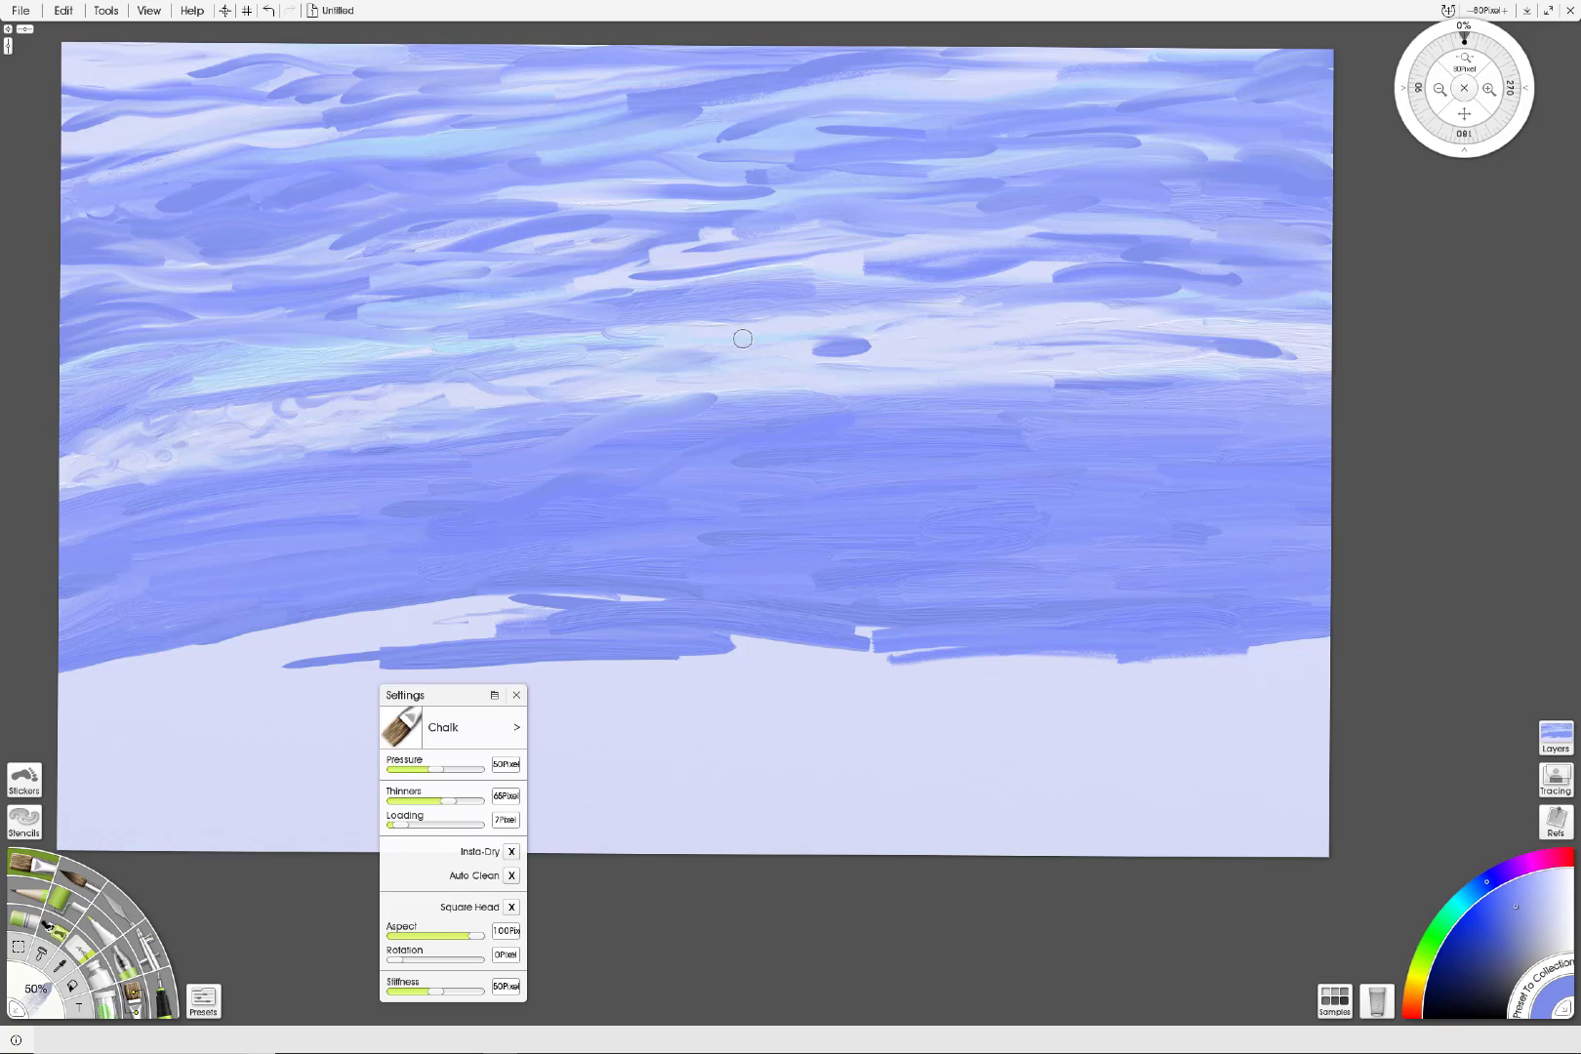
mouse_move(1322, 329)
mouse_down()
mouse_move(1204, 344)
mouse_move(1234, 347)
mouse_move(1030, 342)
mouse_move(1050, 323)
mouse_up()
mouse_move(1340, 370)
mouse_down()
mouse_move(1289, 343)
mouse_move(1336, 348)
mouse_up()
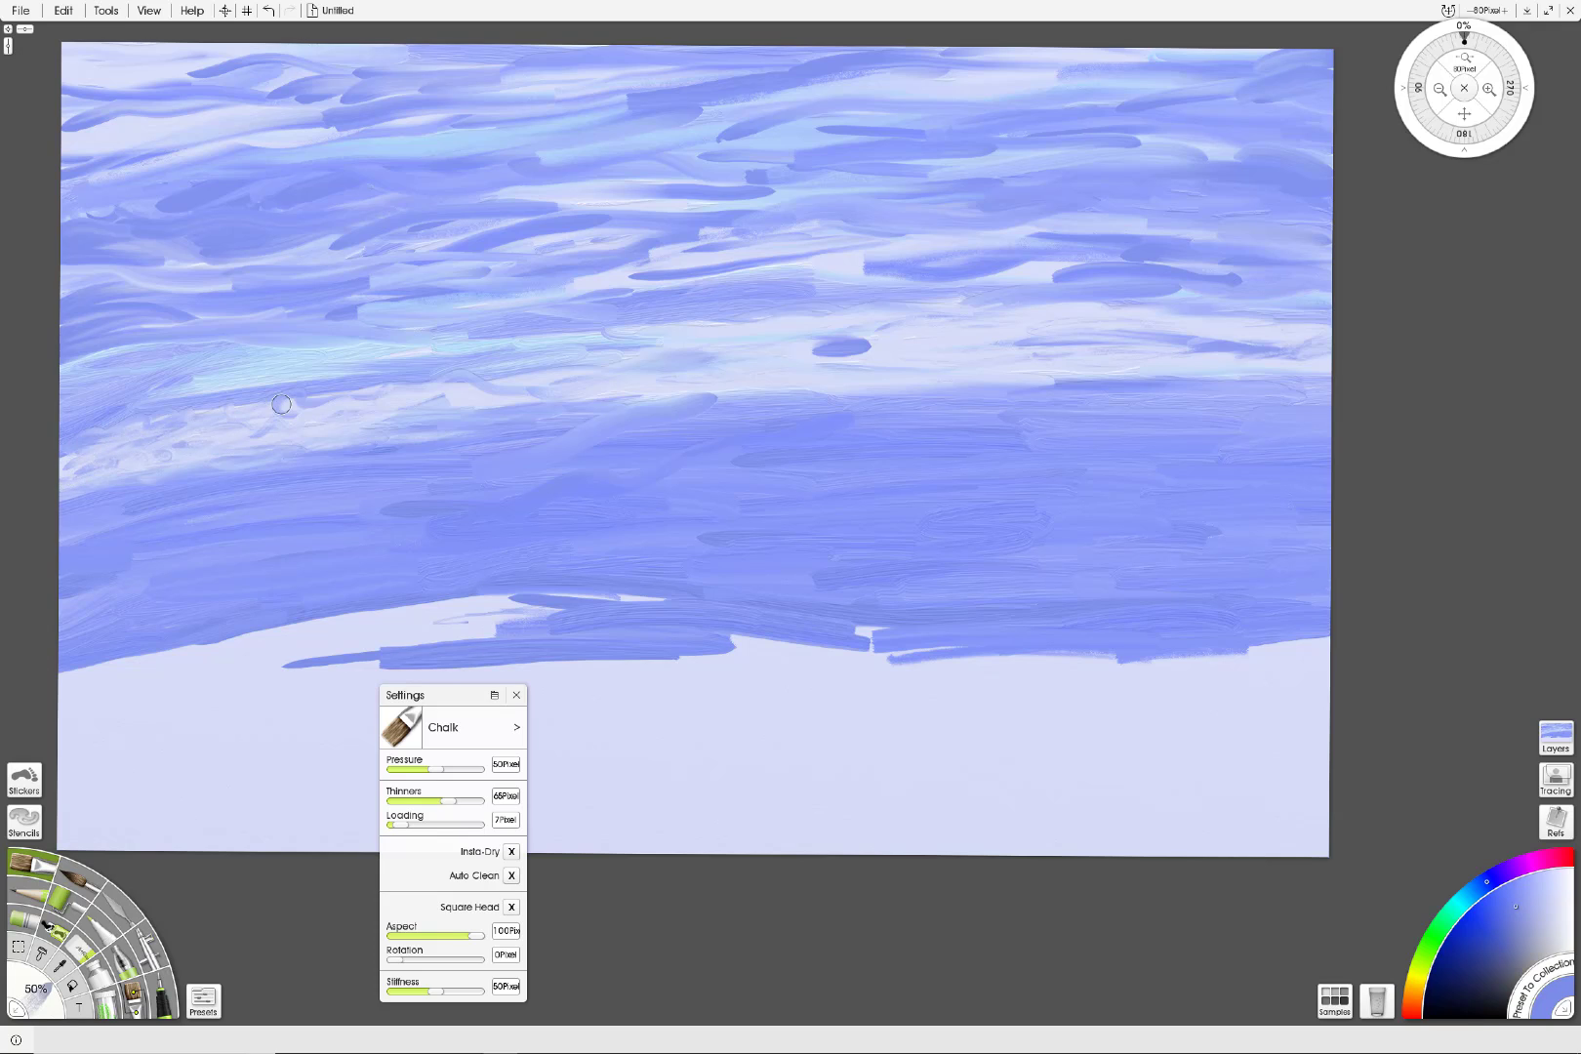
Step: Blend the left part of the pale strip with short strokes and smooth the blue band's lower edge near the middle
drag(263, 423, 232, 431)
drag(348, 405, 315, 414)
drag(261, 420, 239, 431)
drag(362, 389, 407, 387)
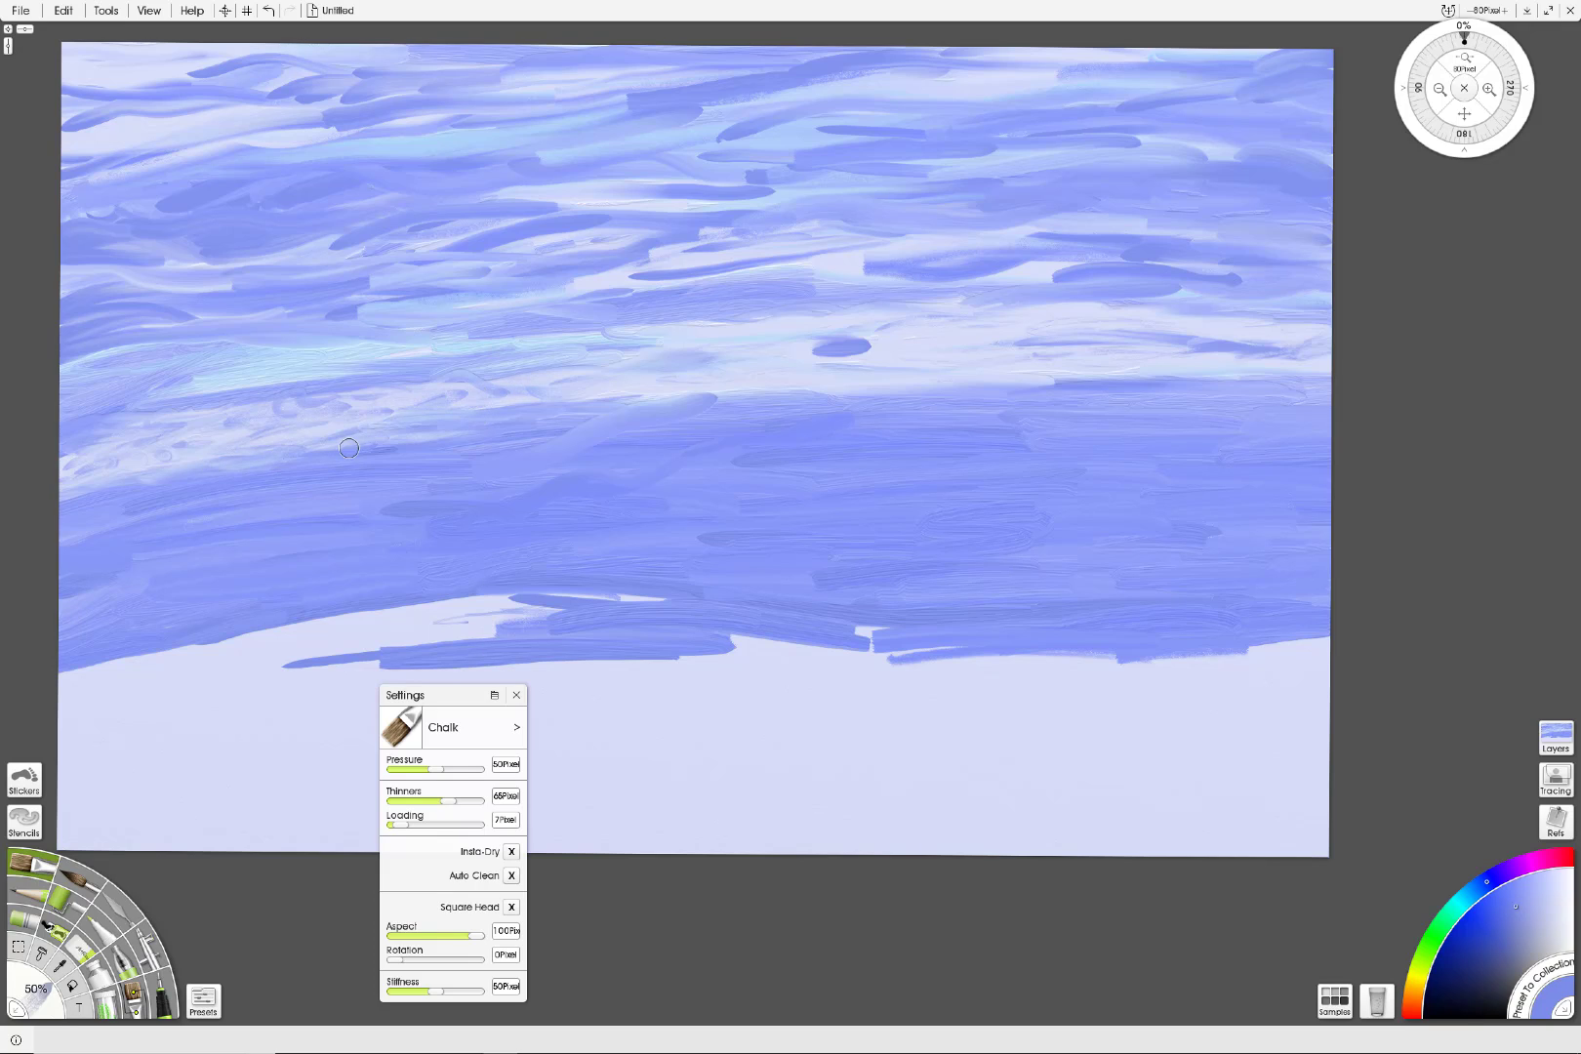
mouse_move(742, 638)
mouse_down()
mouse_move(871, 649)
mouse_move(704, 645)
mouse_move(886, 646)
mouse_move(933, 630)
mouse_up()
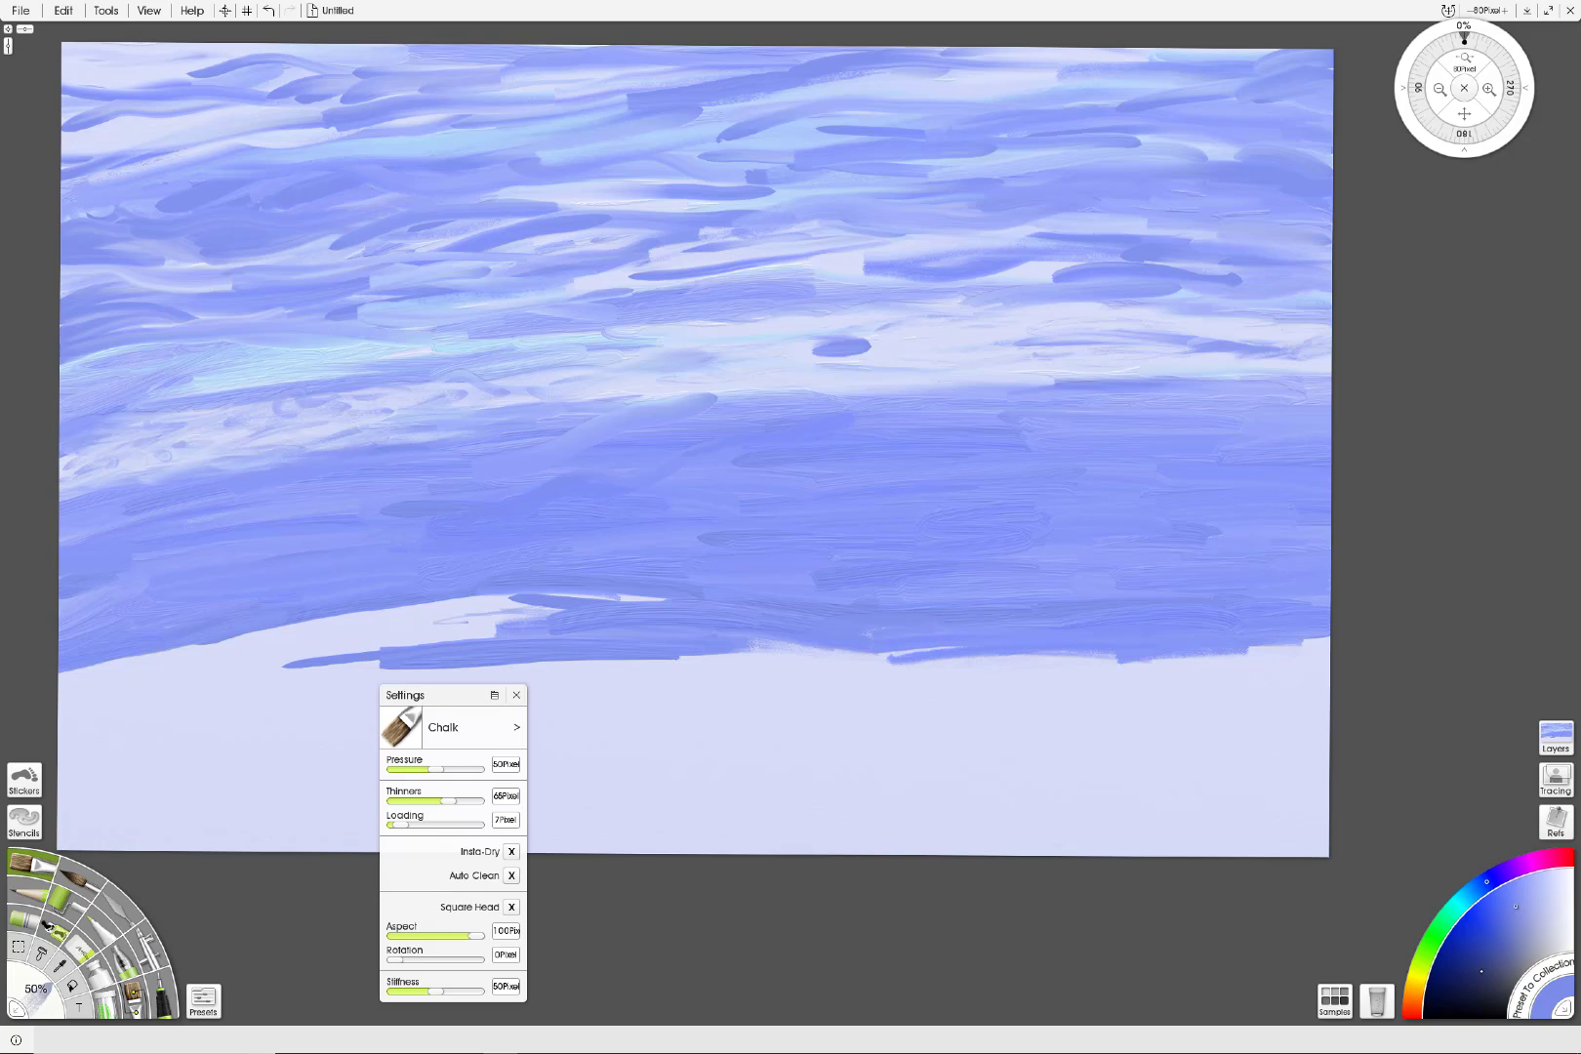
Step: Choose a bright yellow and dab a small spot of it on the blue band's lower edge near the canvas's centre
click(1486, 989)
click(1420, 970)
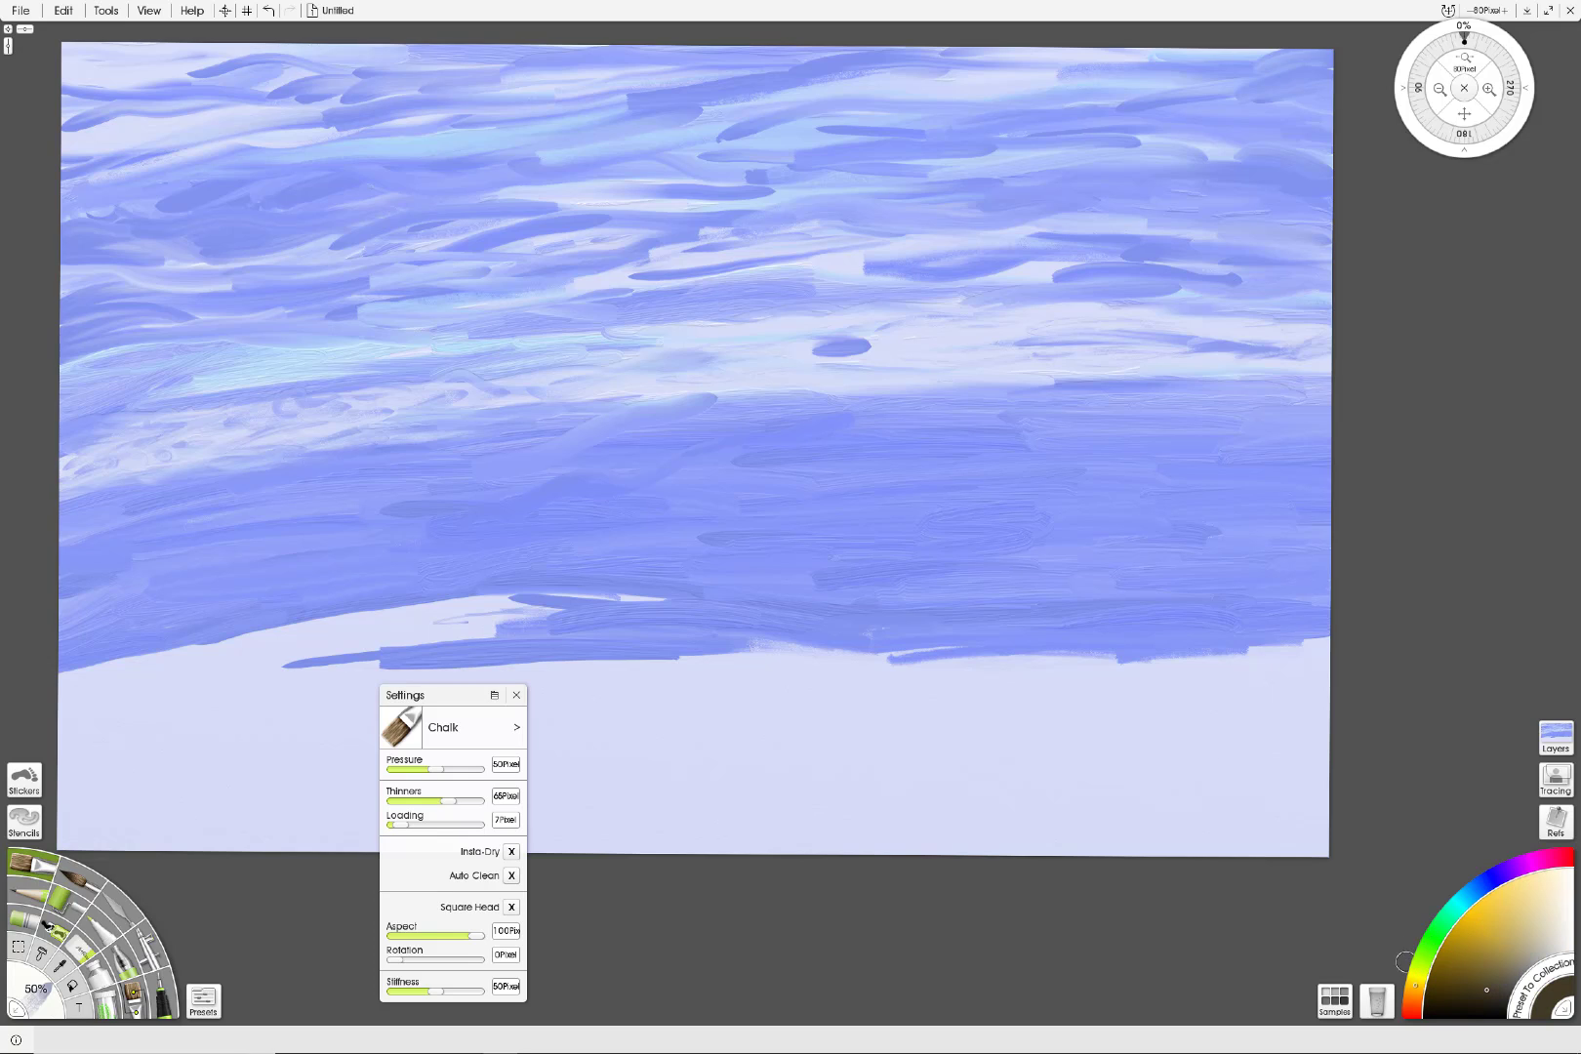
click(1409, 976)
click(1481, 893)
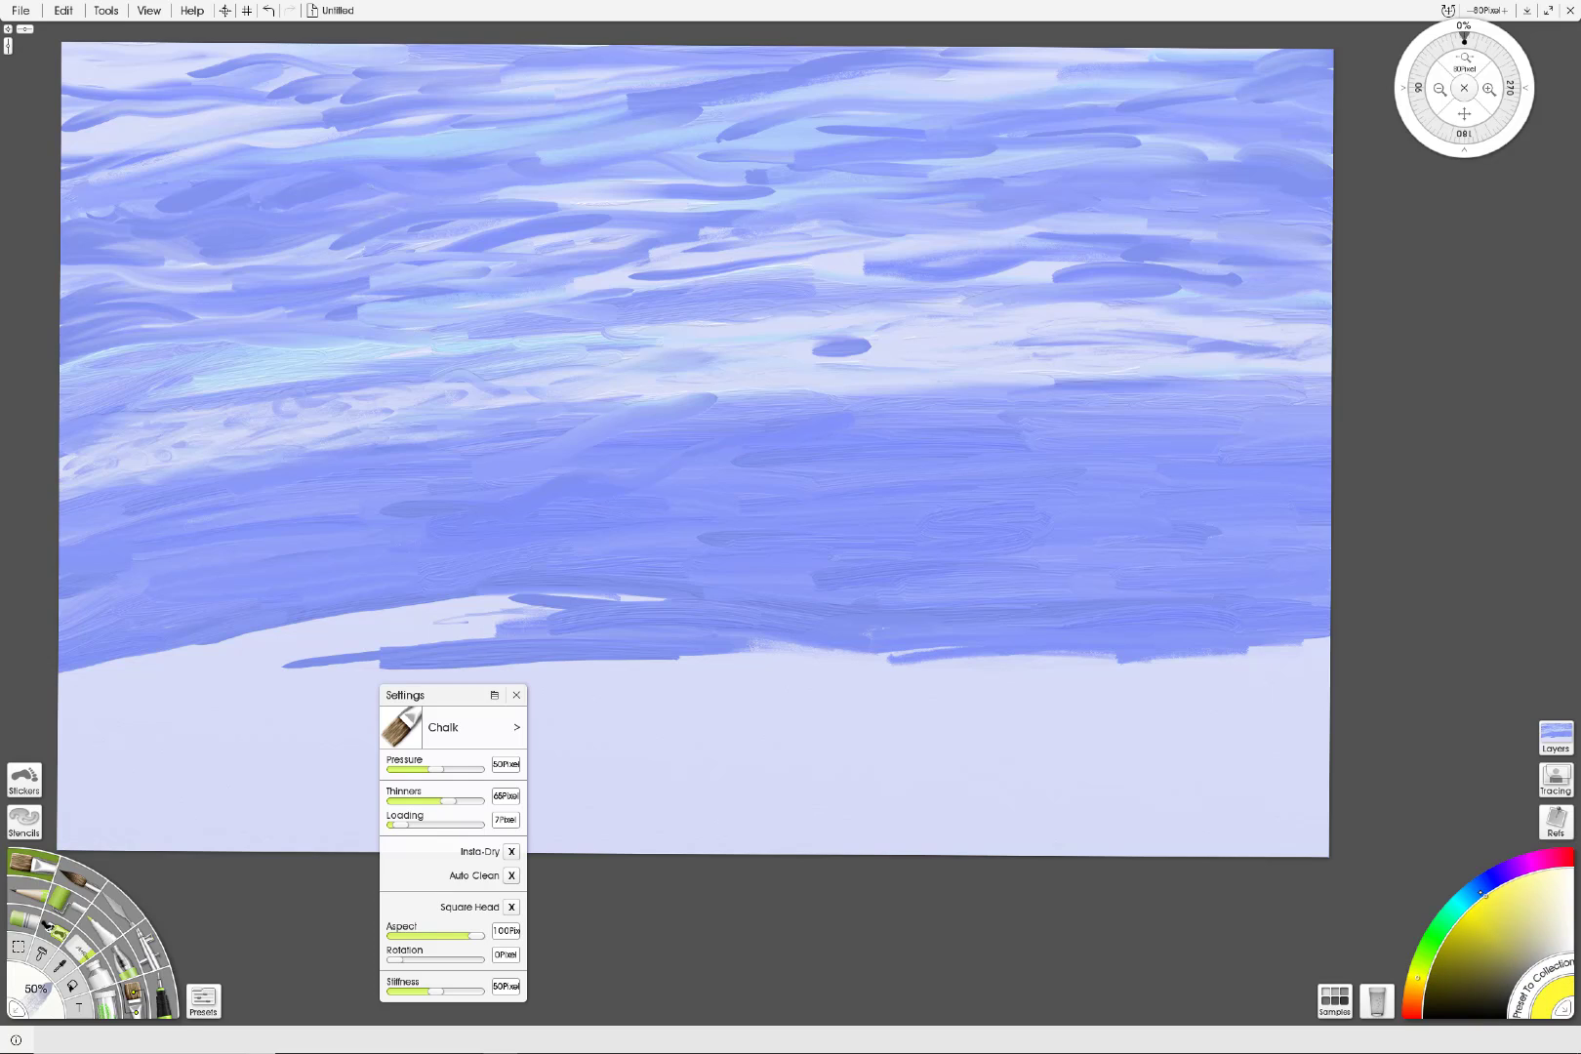
mouse_move(742, 601)
mouse_down()
mouse_move(761, 651)
mouse_move(757, 612)
mouse_move(728, 643)
mouse_move(740, 631)
mouse_move(725, 611)
mouse_move(741, 644)
mouse_move(775, 640)
mouse_move(752, 608)
mouse_move(706, 620)
mouse_move(717, 658)
mouse_move(769, 643)
mouse_up()
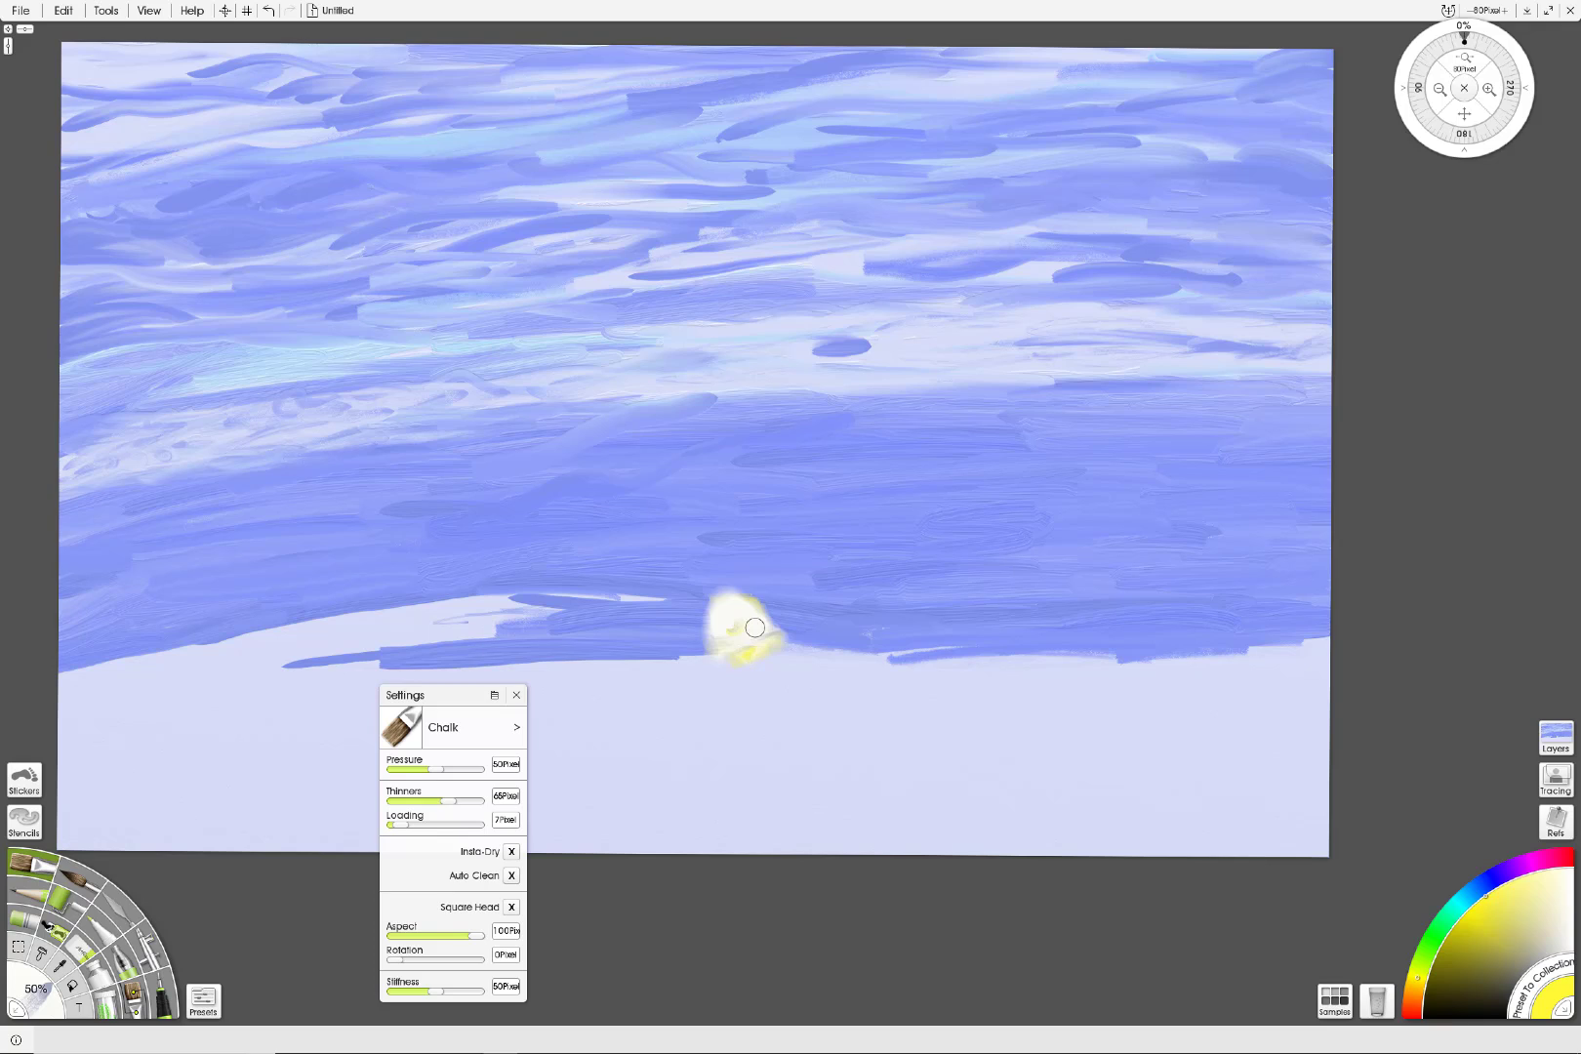
Step: Apply the Thin and Dry oil brush preset and cover the yellow spot with a solid round sun
click(517, 727)
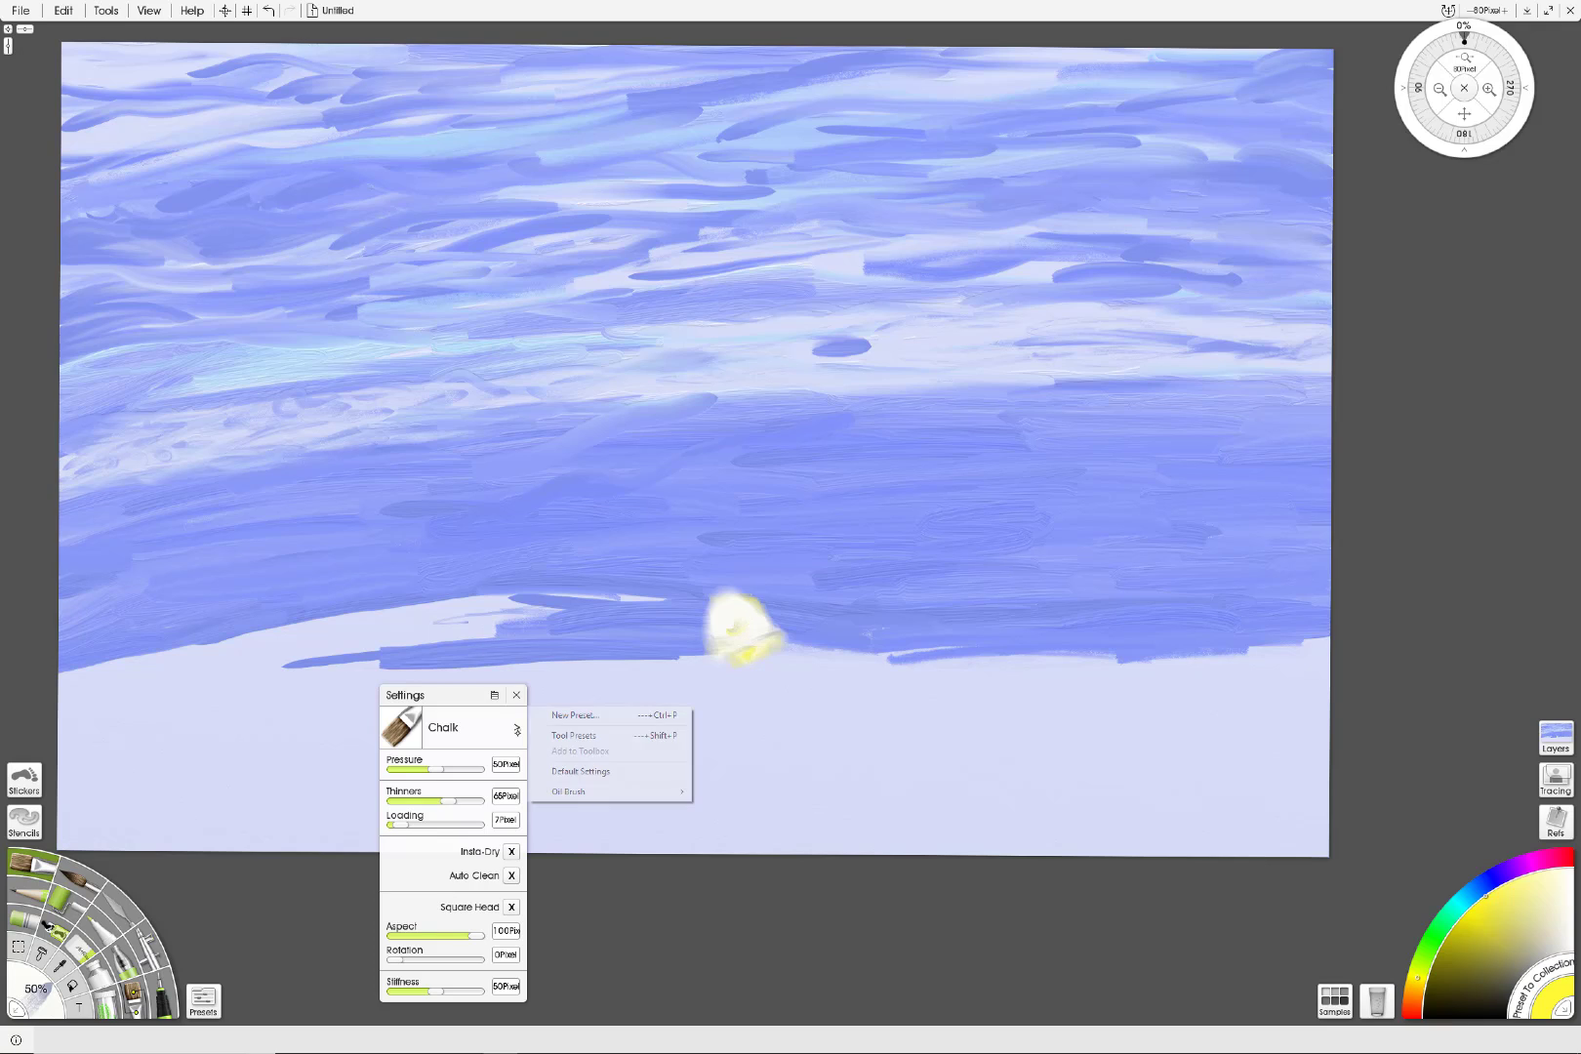
mouse_move(596, 792)
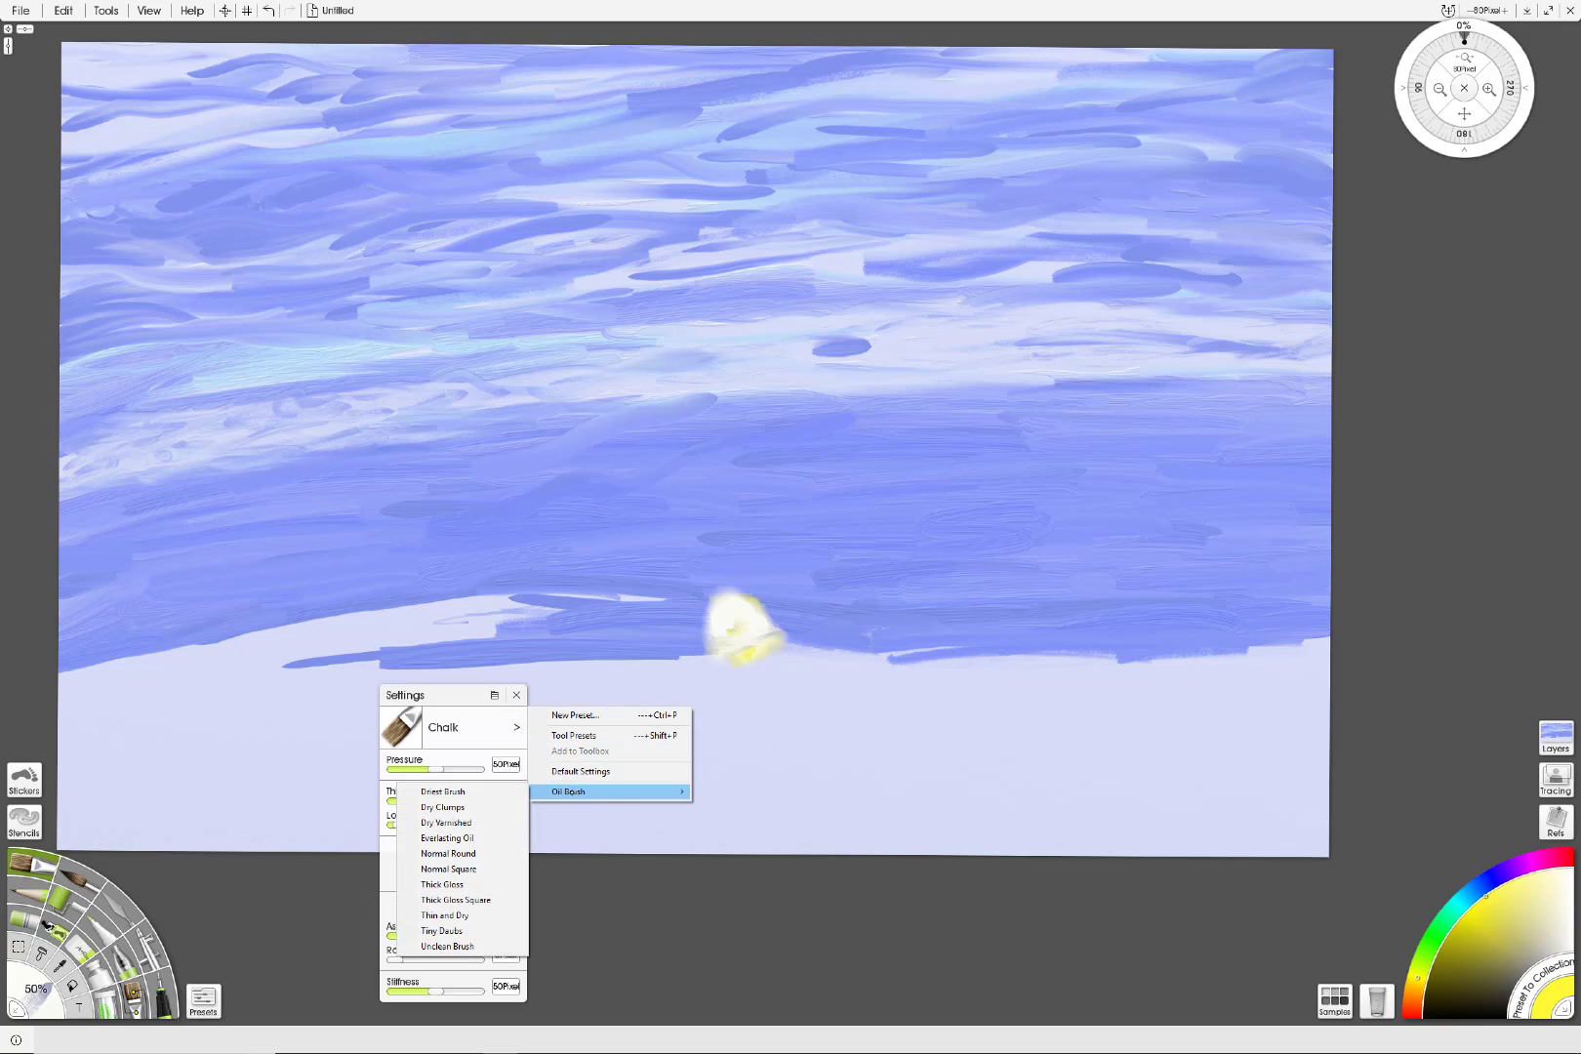
click(467, 916)
mouse_move(739, 632)
mouse_down()
mouse_move(771, 597)
mouse_move(706, 615)
mouse_move(733, 650)
mouse_move(783, 638)
mouse_move(736, 598)
mouse_move(775, 598)
mouse_move(695, 600)
mouse_move(697, 635)
mouse_move(658, 646)
mouse_move(734, 650)
mouse_move(714, 608)
mouse_move(740, 587)
mouse_move(708, 595)
mouse_move(762, 586)
mouse_move(778, 634)
mouse_up()
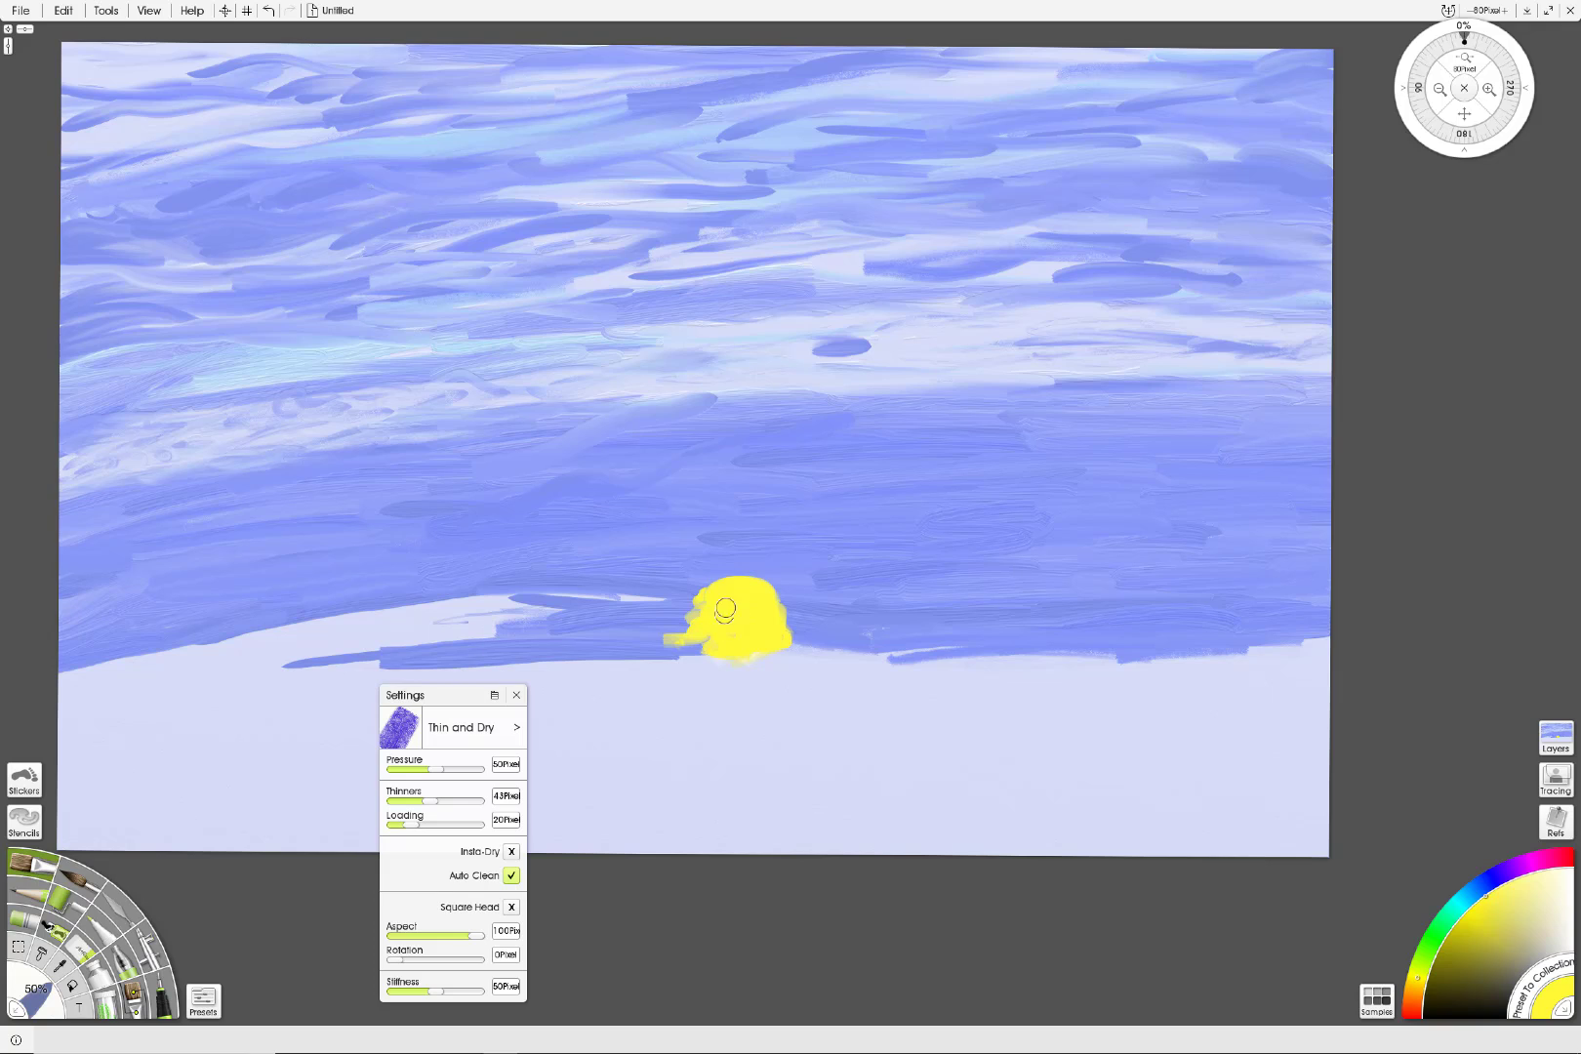
Step: Paint a long yellow horizon streak along the blue band's lower edge on both sides of the sun
mouse_move(717, 607)
mouse_down()
mouse_move(702, 644)
mouse_move(711, 612)
mouse_move(738, 660)
mouse_move(752, 626)
mouse_move(714, 638)
mouse_move(764, 643)
mouse_move(771, 602)
mouse_move(749, 659)
mouse_move(766, 647)
mouse_move(751, 617)
mouse_move(762, 624)
mouse_move(707, 650)
mouse_move(728, 639)
mouse_move(432, 648)
mouse_up()
mouse_move(715, 640)
mouse_down()
mouse_move(284, 648)
mouse_move(1098, 630)
mouse_move(787, 640)
mouse_move(1185, 648)
mouse_move(989, 645)
mouse_move(1227, 635)
mouse_up()
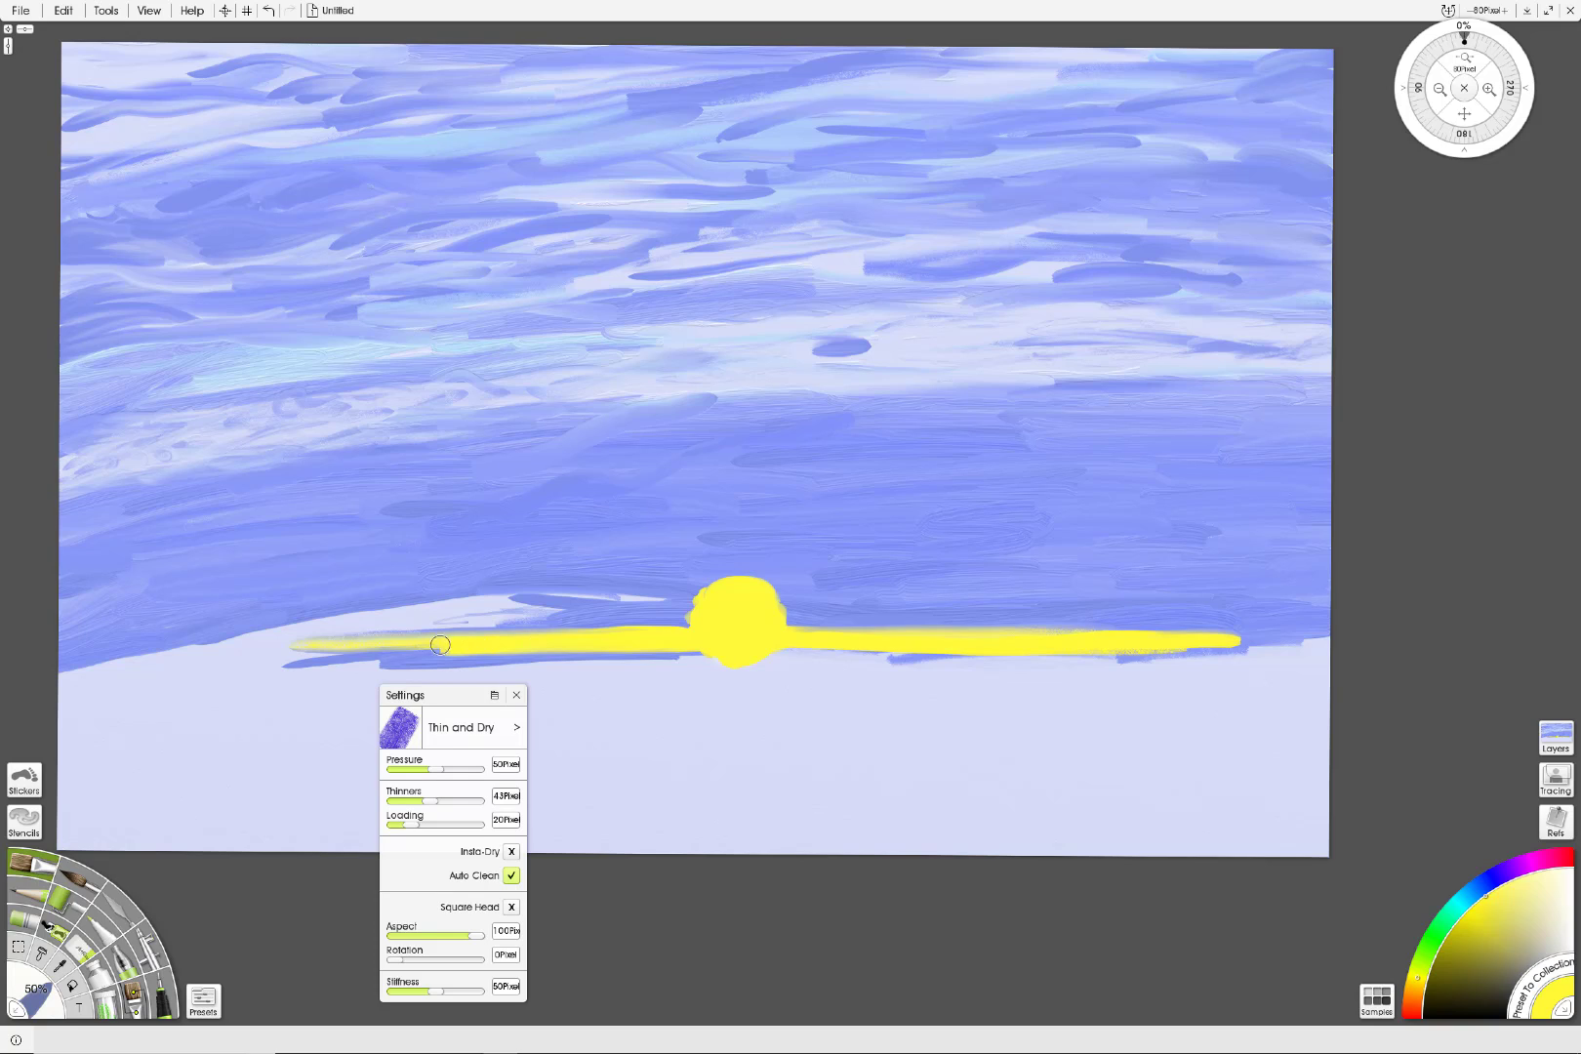
drag(440, 644, 372, 645)
mouse_move(494, 640)
mouse_down()
mouse_move(227, 649)
mouse_move(381, 646)
mouse_move(206, 635)
mouse_up()
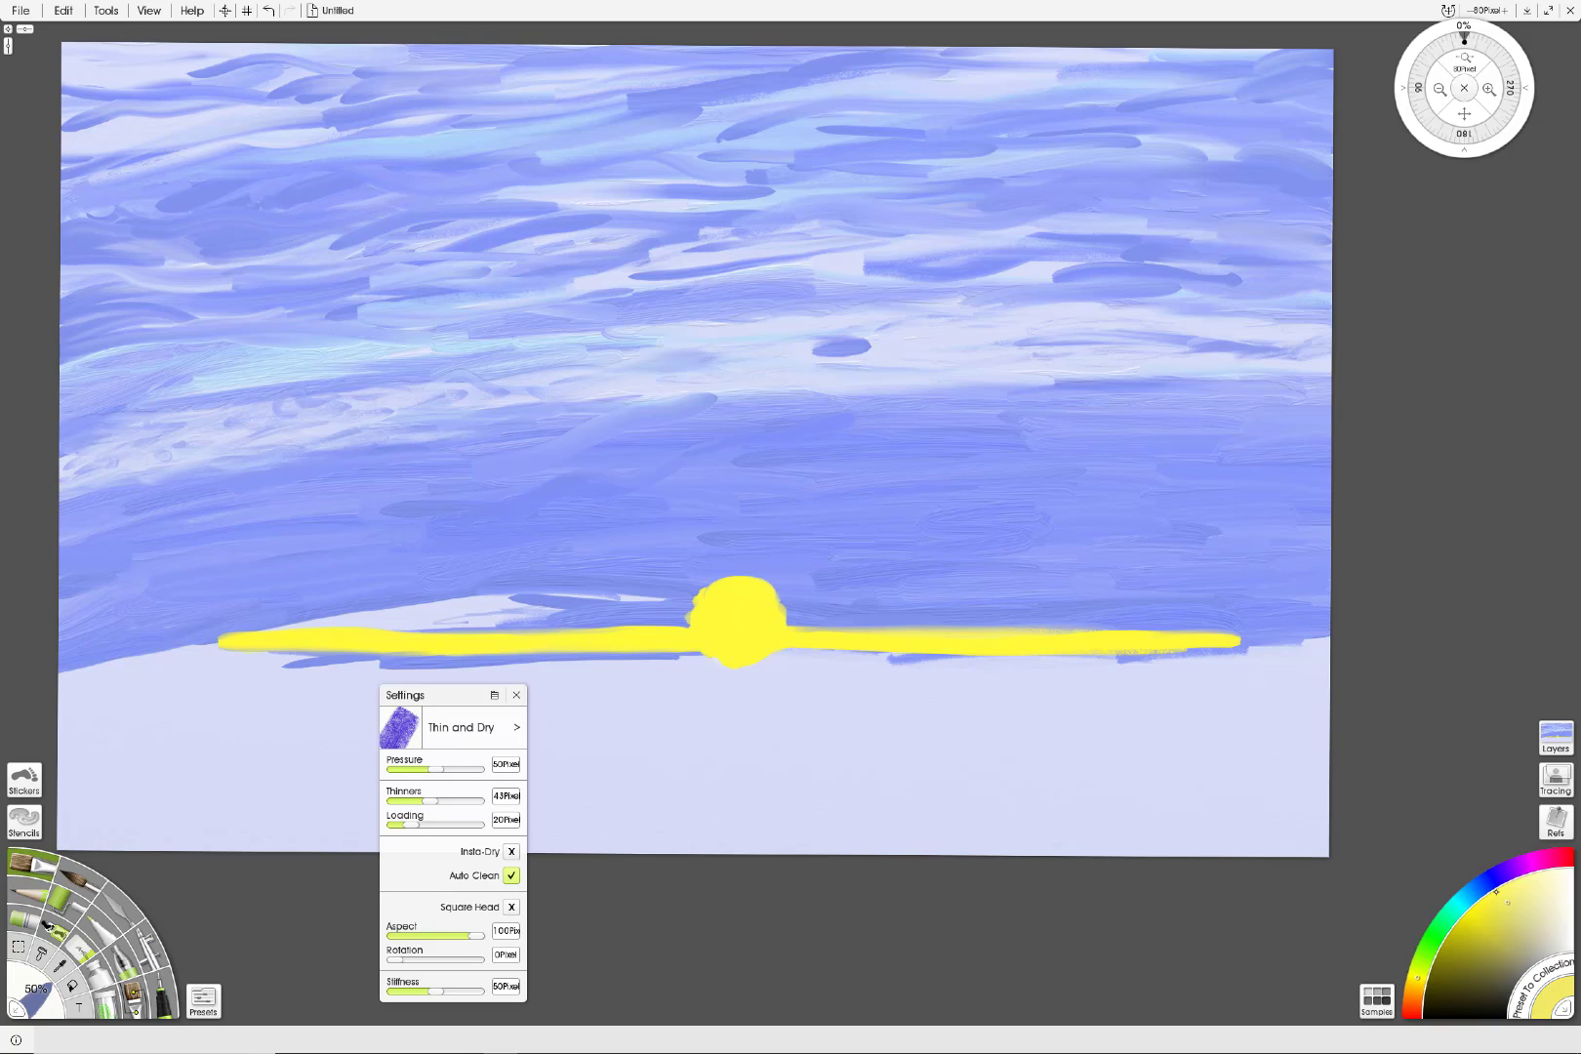
Step: Paint muted yellow strokes along the upper edge of the yellow horizon streak on both sides of the sun
drag(782, 623, 1257, 632)
mouse_move(693, 626)
mouse_down()
mouse_move(363, 627)
mouse_move(696, 630)
mouse_move(235, 636)
mouse_move(712, 620)
mouse_move(402, 626)
mouse_up()
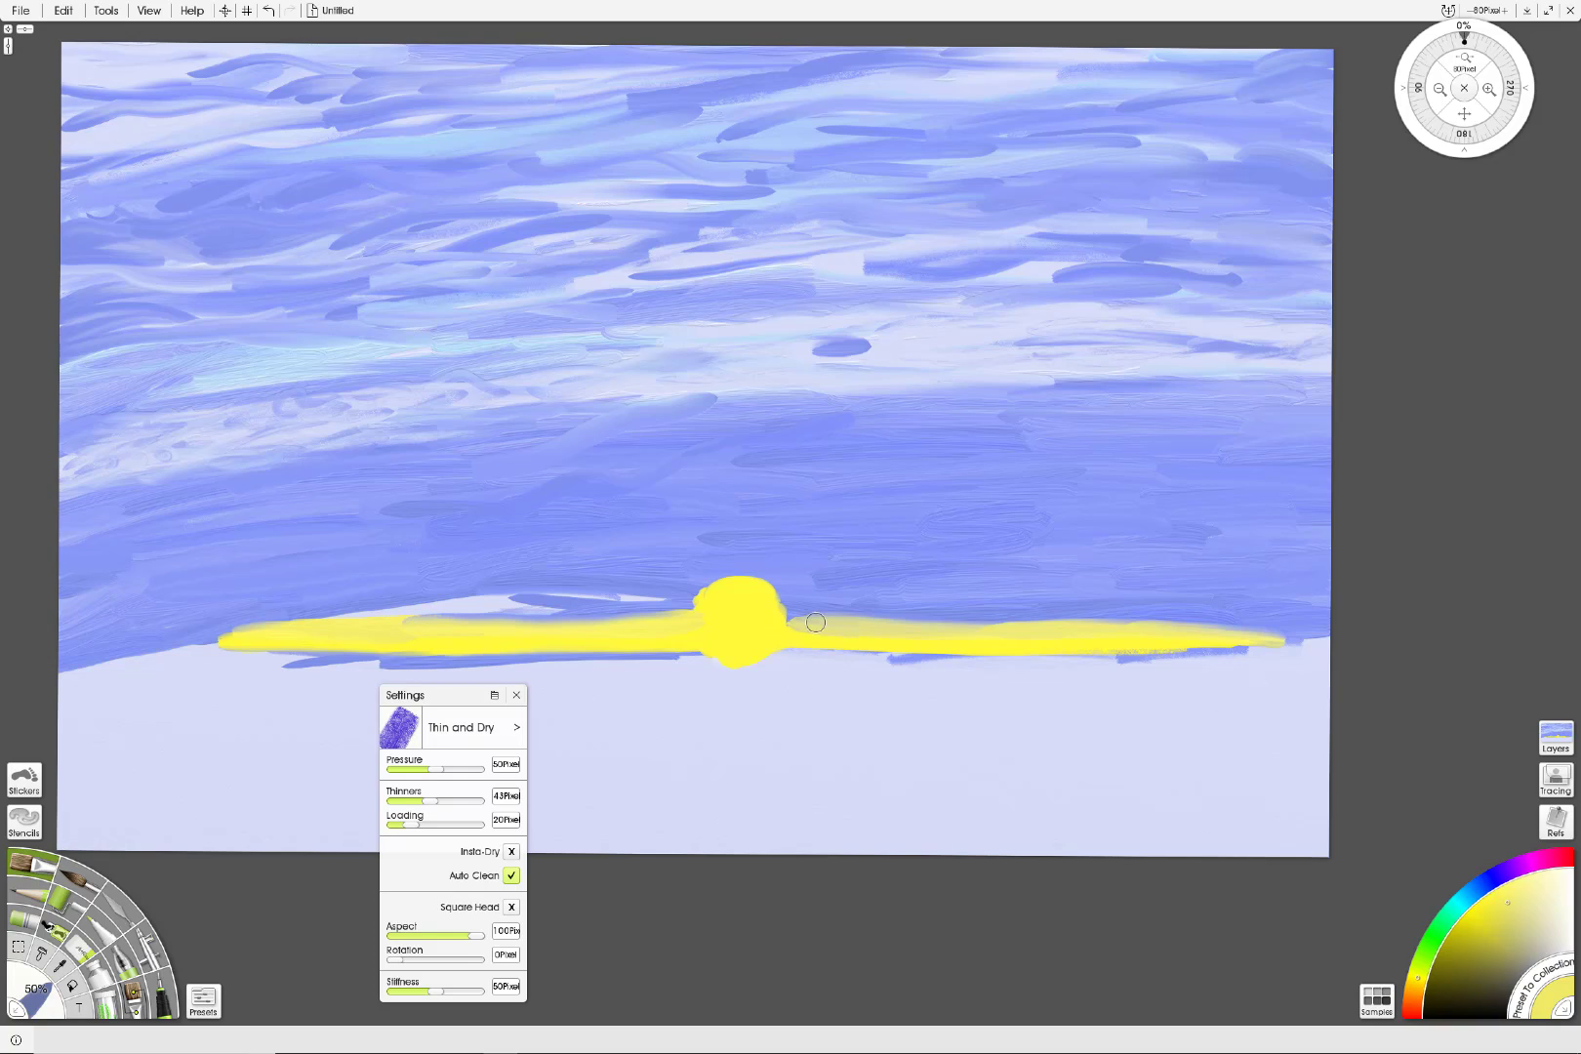
drag(784, 617, 960, 629)
Step: Choose a pale cream yellow and paint a long streak above the yellow horizon on the sun's right side
click(1546, 895)
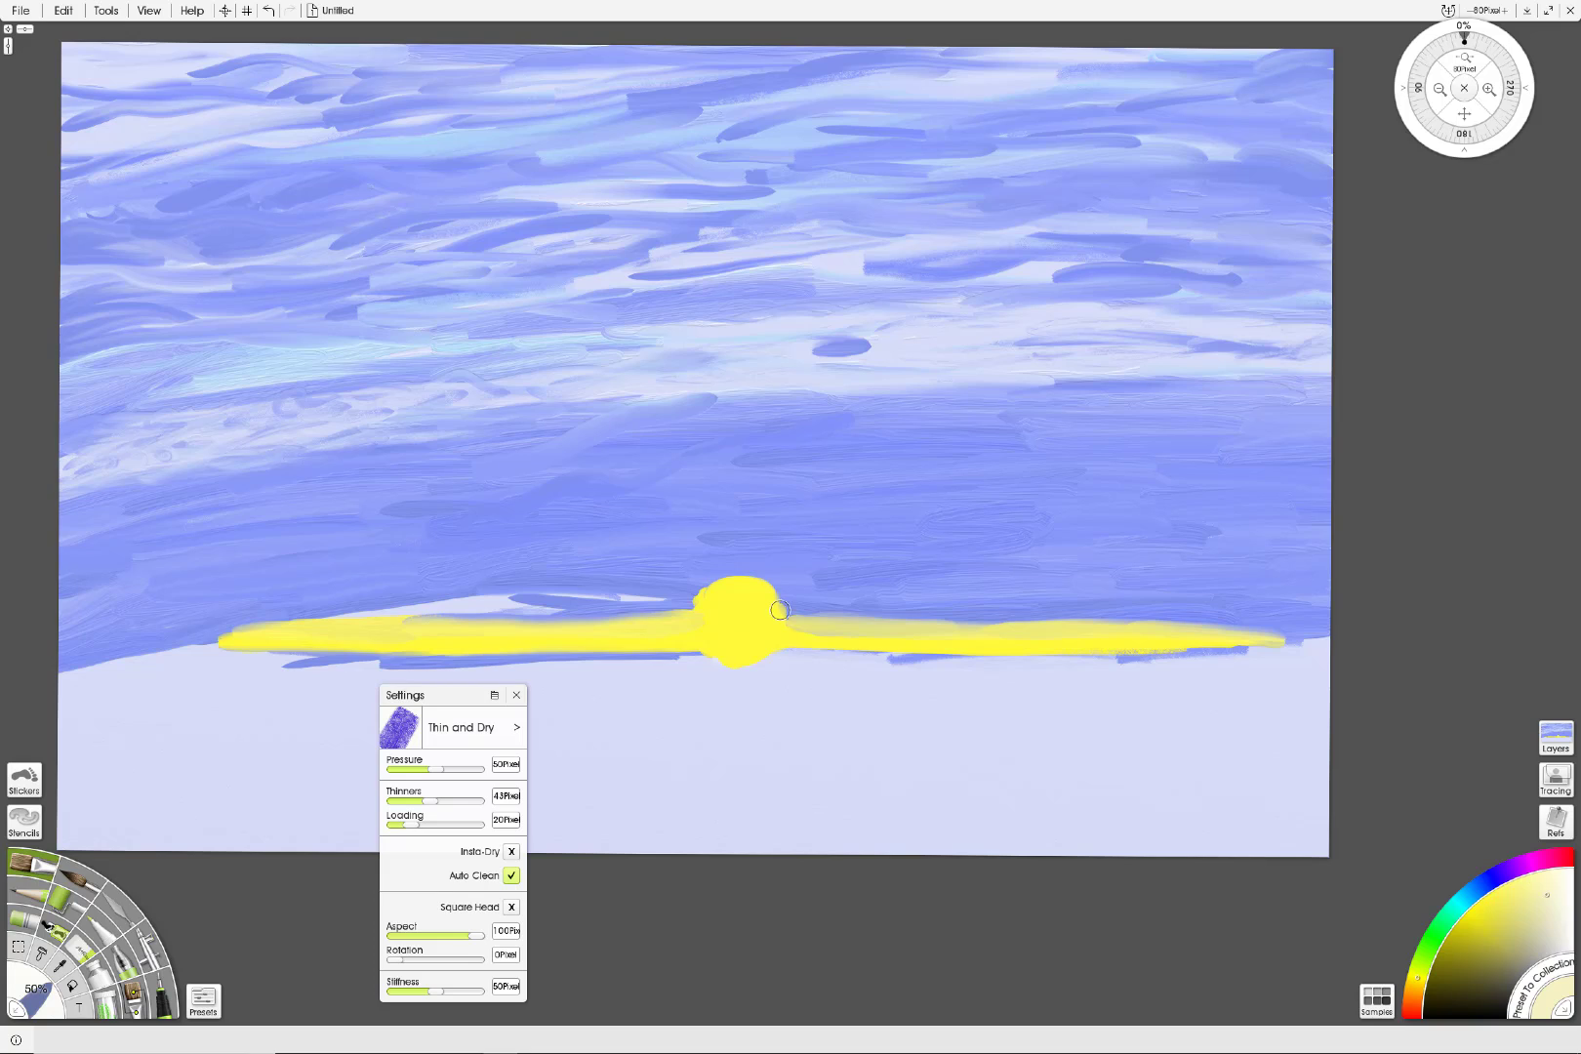
drag(780, 610, 1029, 612)
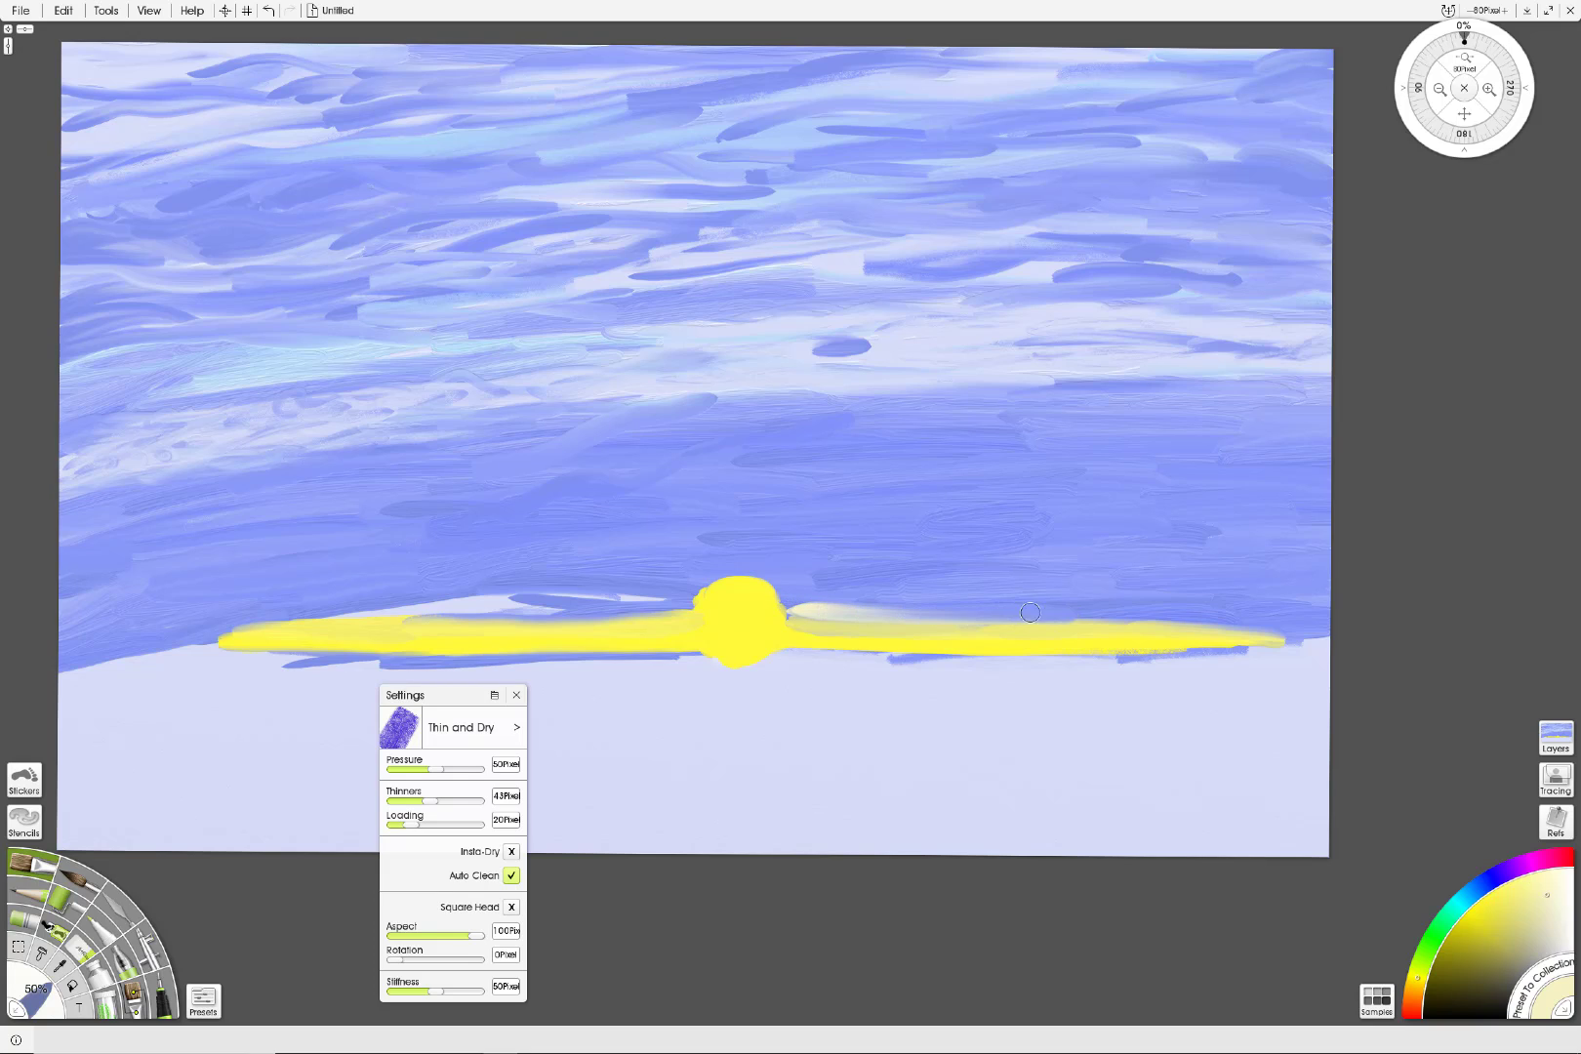
drag(882, 613, 1111, 616)
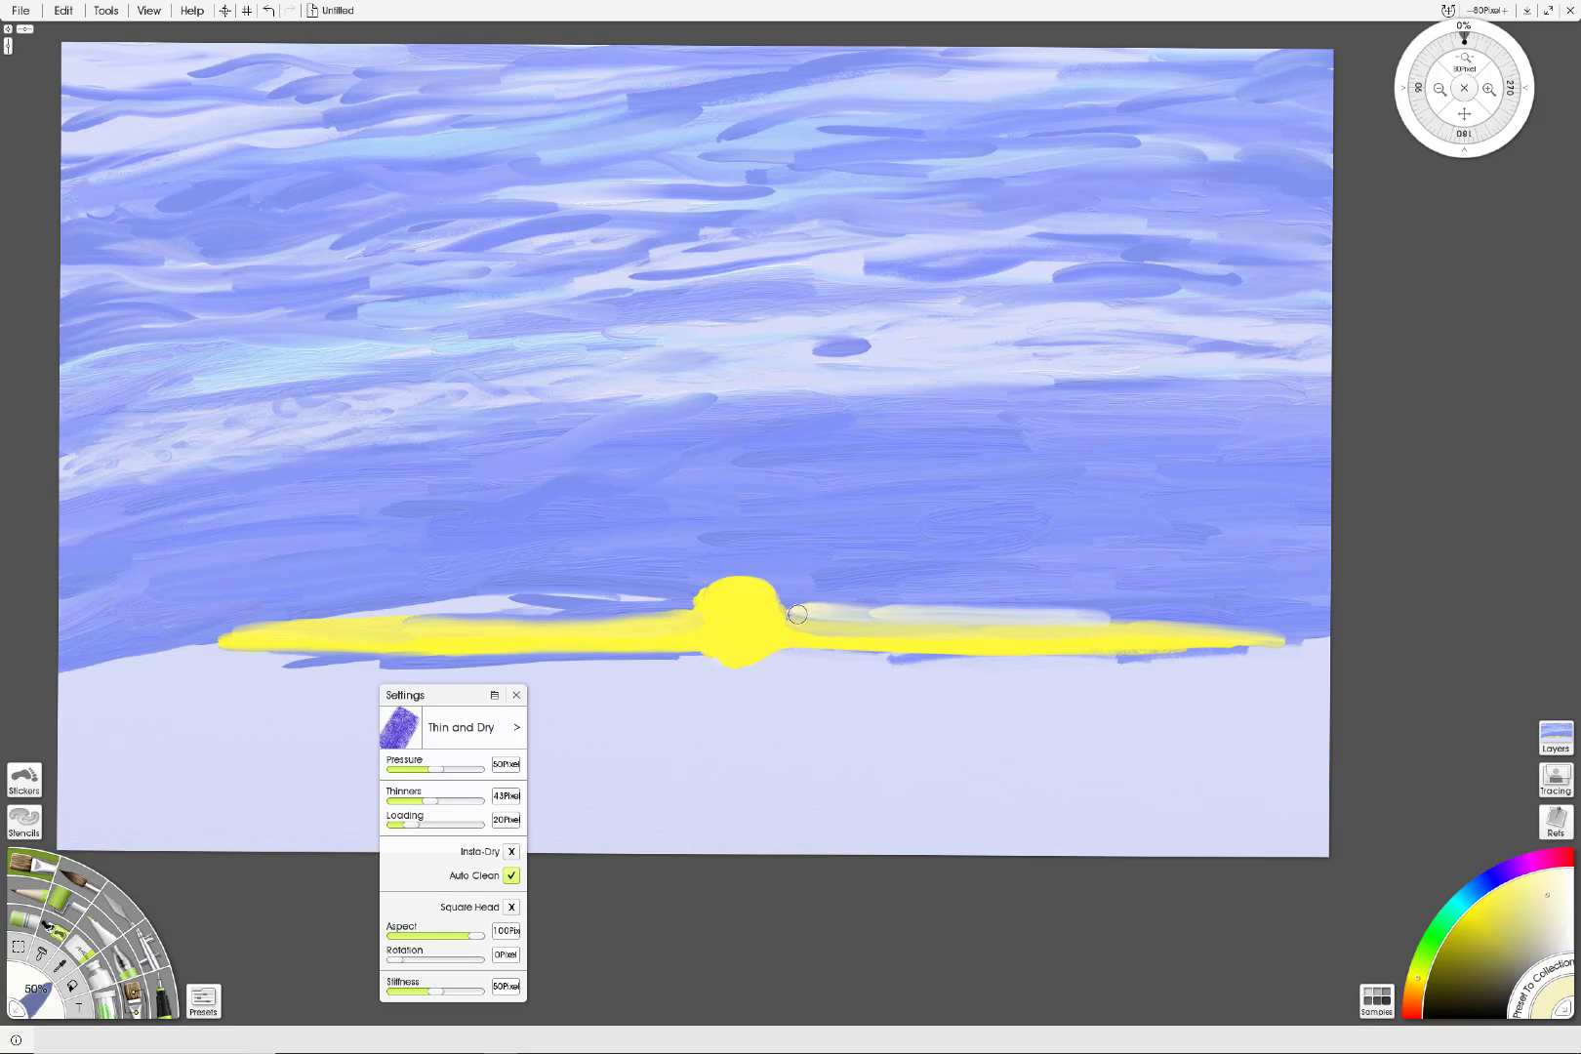
drag(905, 617, 1132, 623)
drag(1033, 621, 1201, 621)
drag(861, 610, 1258, 628)
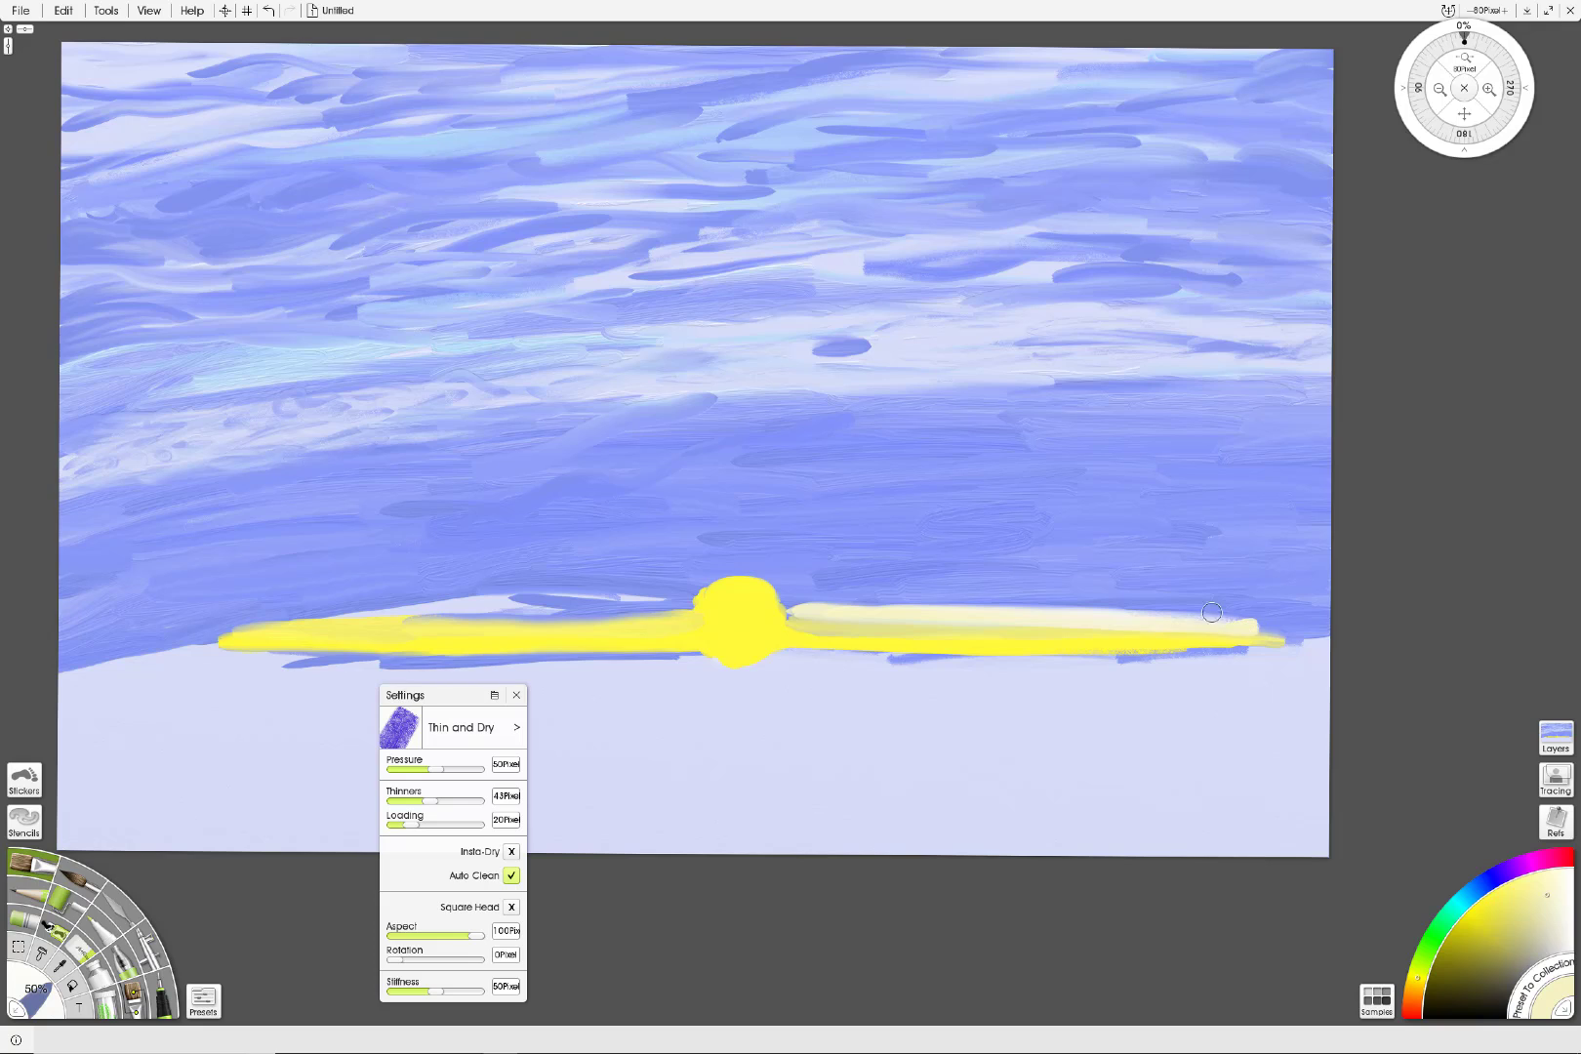
Step: Paint a matching cream streak above the yellow horizon left of the sun and touch up the right one
drag(667, 609, 410, 617)
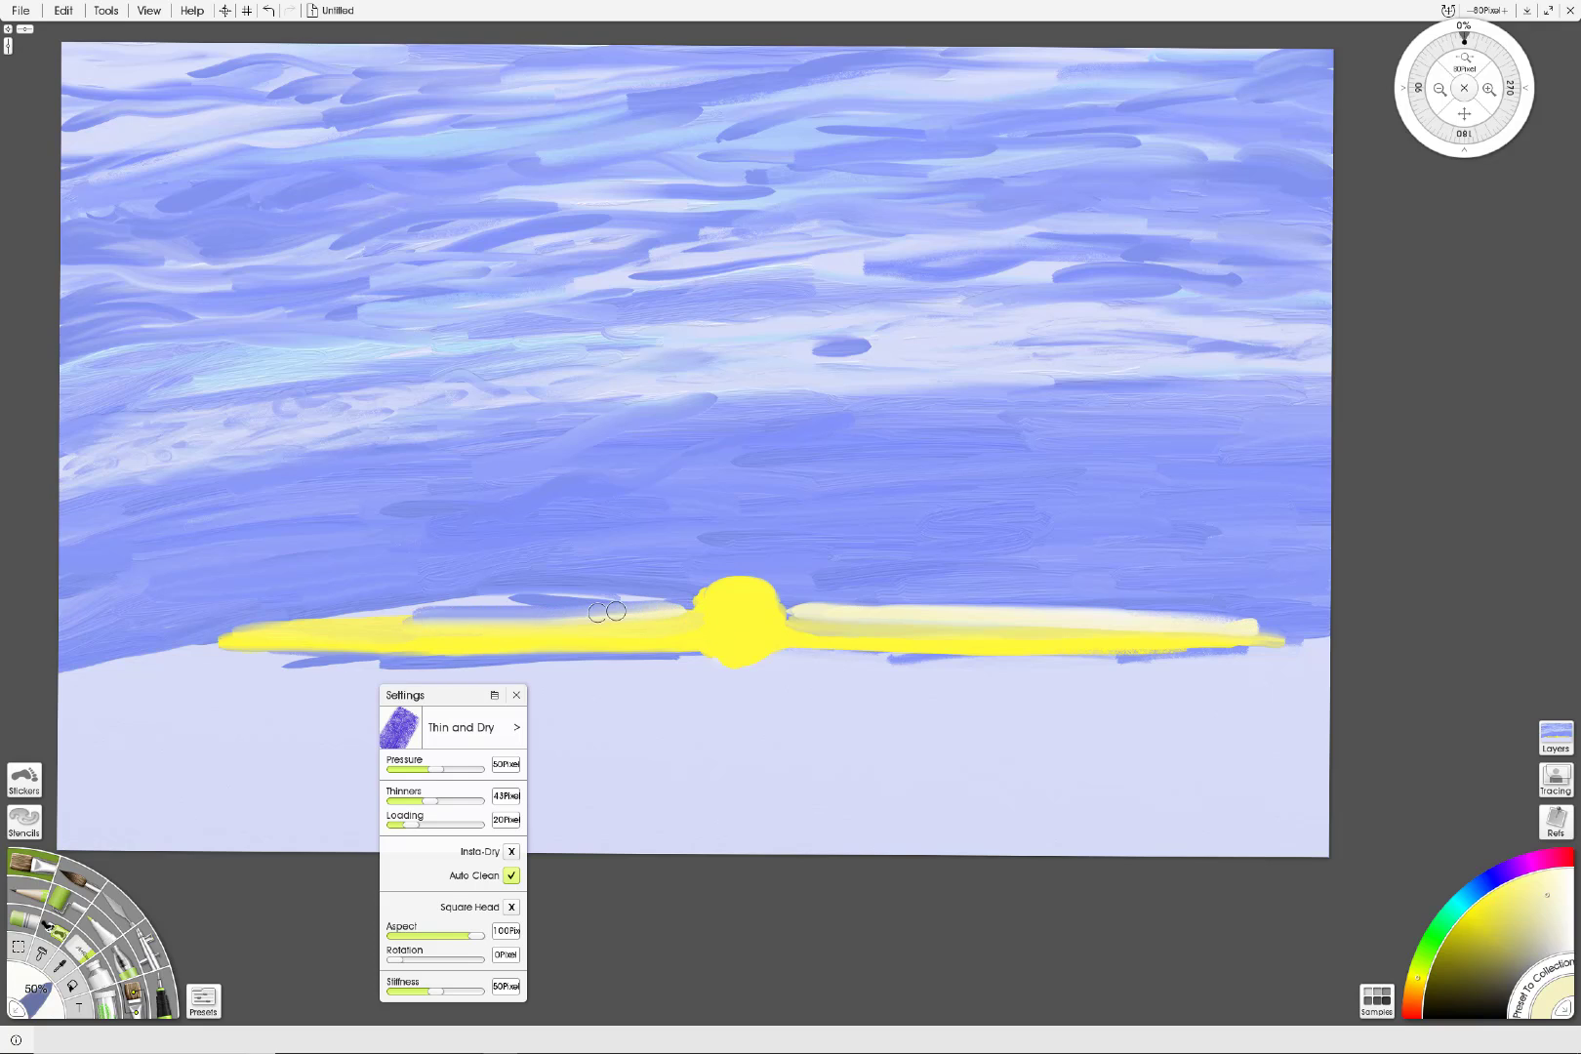
drag(695, 608, 297, 611)
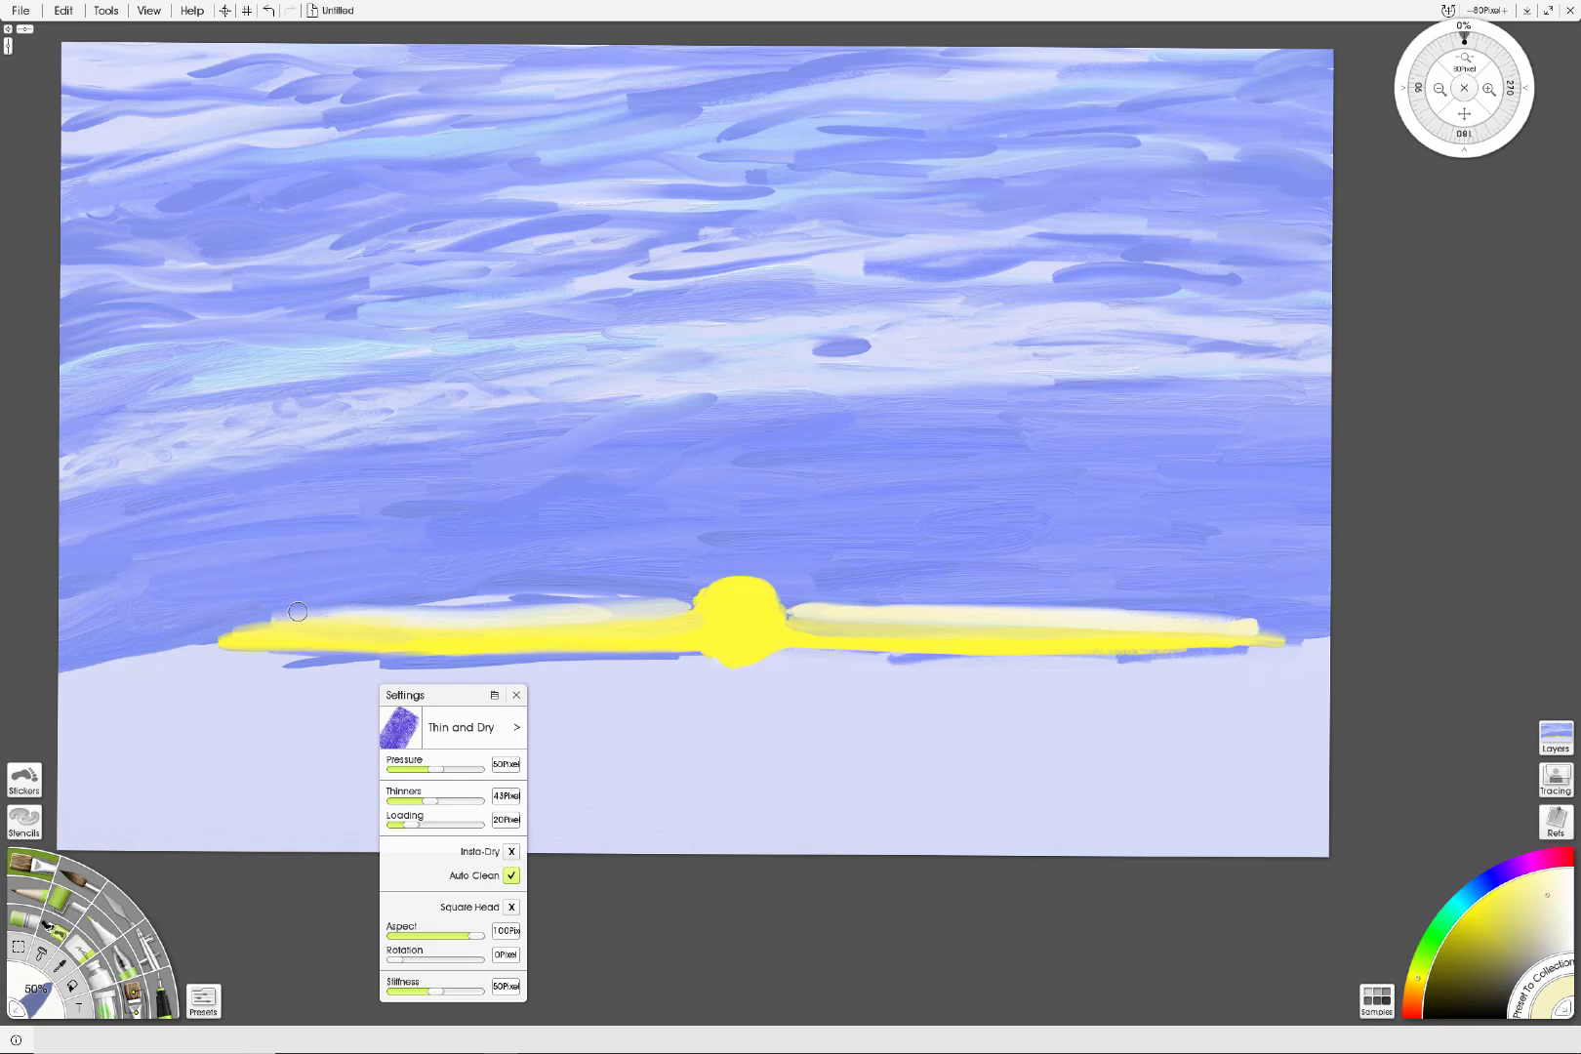
mouse_move(678, 609)
mouse_down()
mouse_move(231, 624)
mouse_move(309, 630)
mouse_move(435, 622)
mouse_move(241, 618)
mouse_up()
mouse_move(690, 606)
mouse_down()
mouse_move(645, 607)
mouse_move(687, 606)
mouse_up()
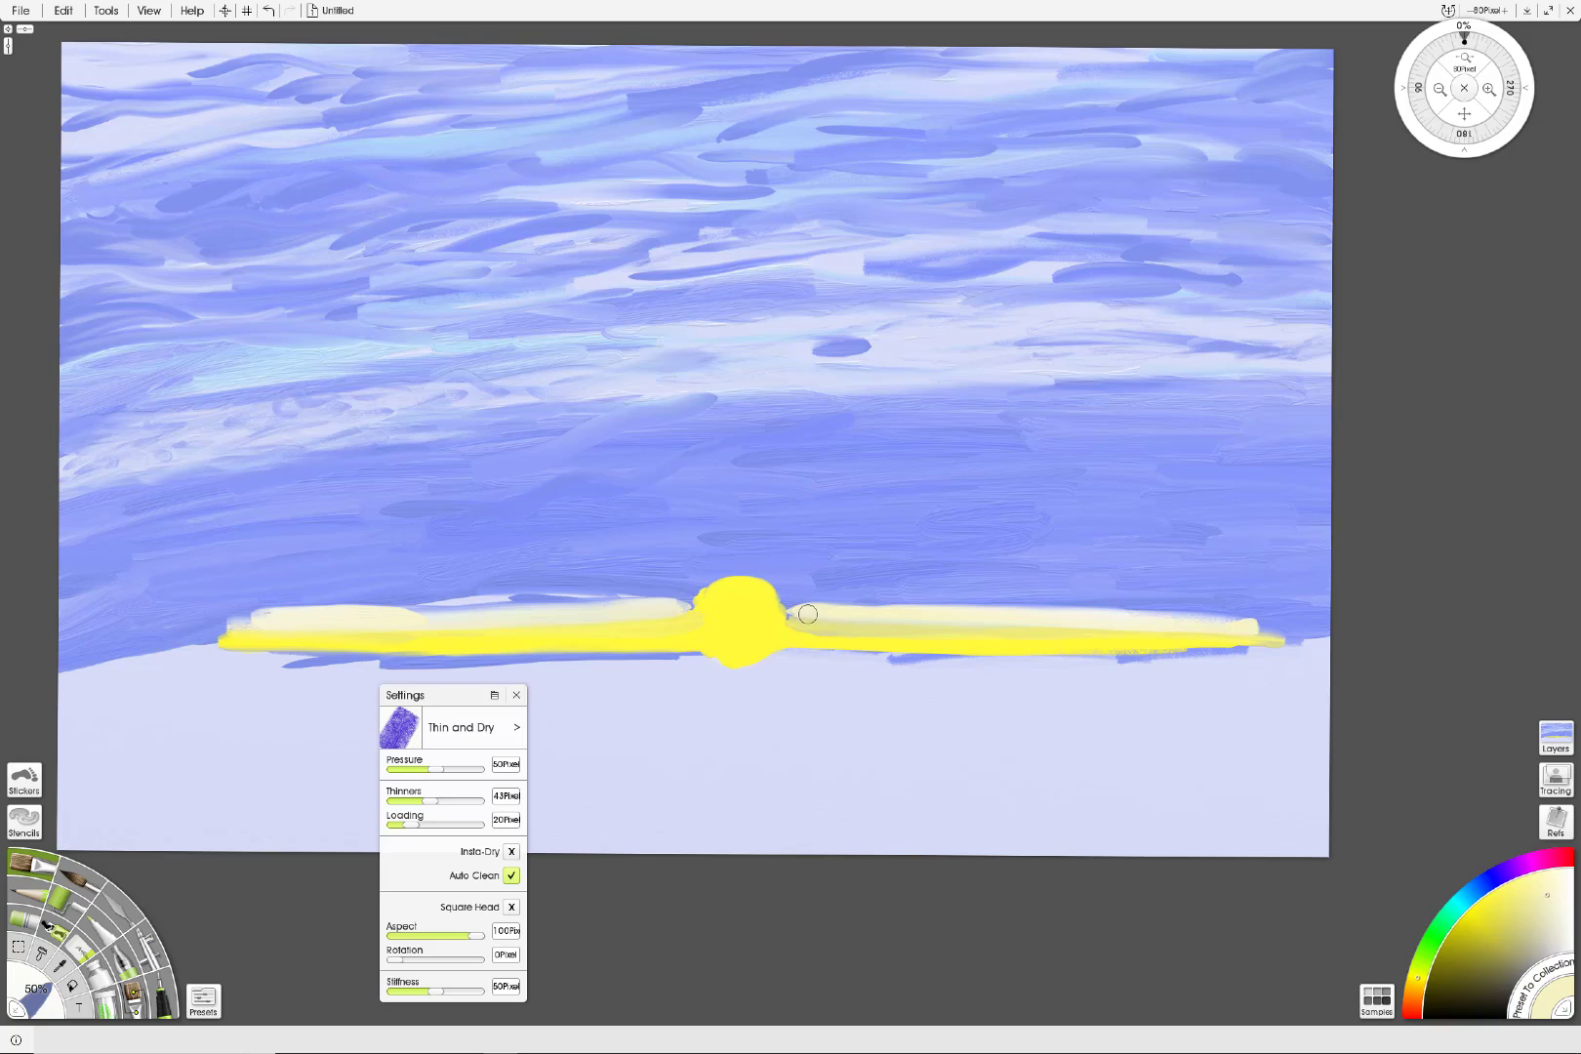
drag(789, 615, 1110, 621)
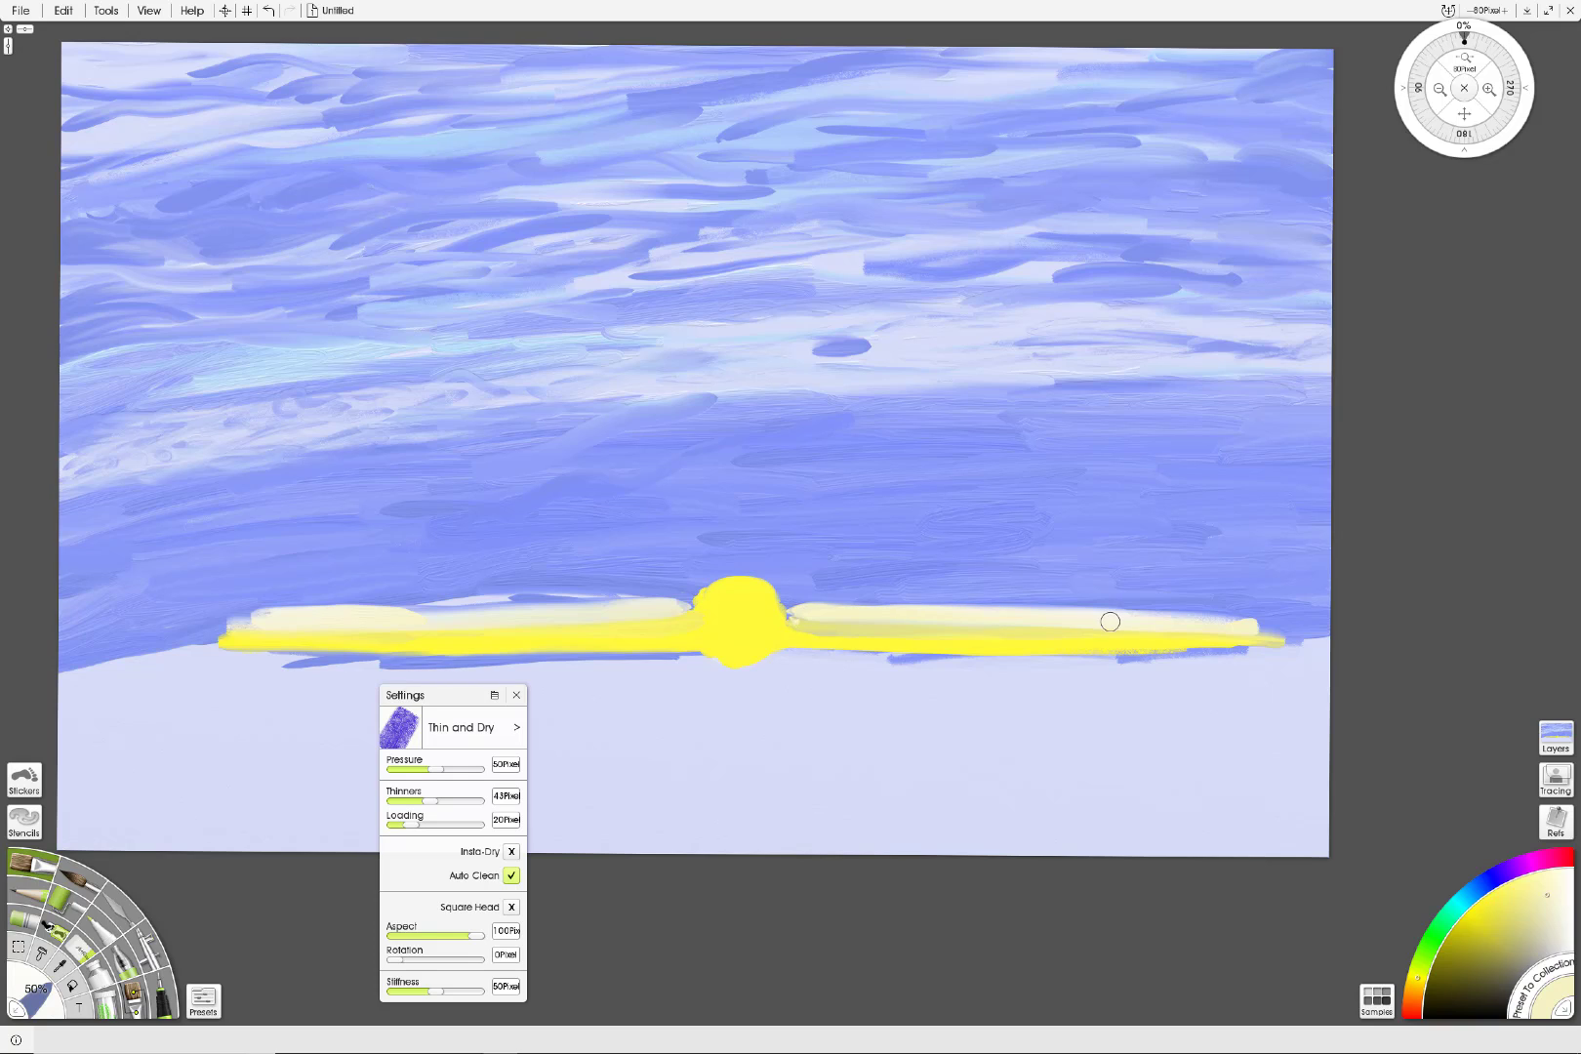
Step: Shade the sun's sides in darker yellow and paint an amber arc over its top, extended as streaks to both sides
click(1491, 909)
mouse_move(772, 617)
mouse_down()
mouse_move(727, 602)
mouse_move(701, 627)
mouse_move(719, 629)
mouse_move(726, 601)
mouse_move(700, 611)
mouse_move(815, 620)
mouse_up()
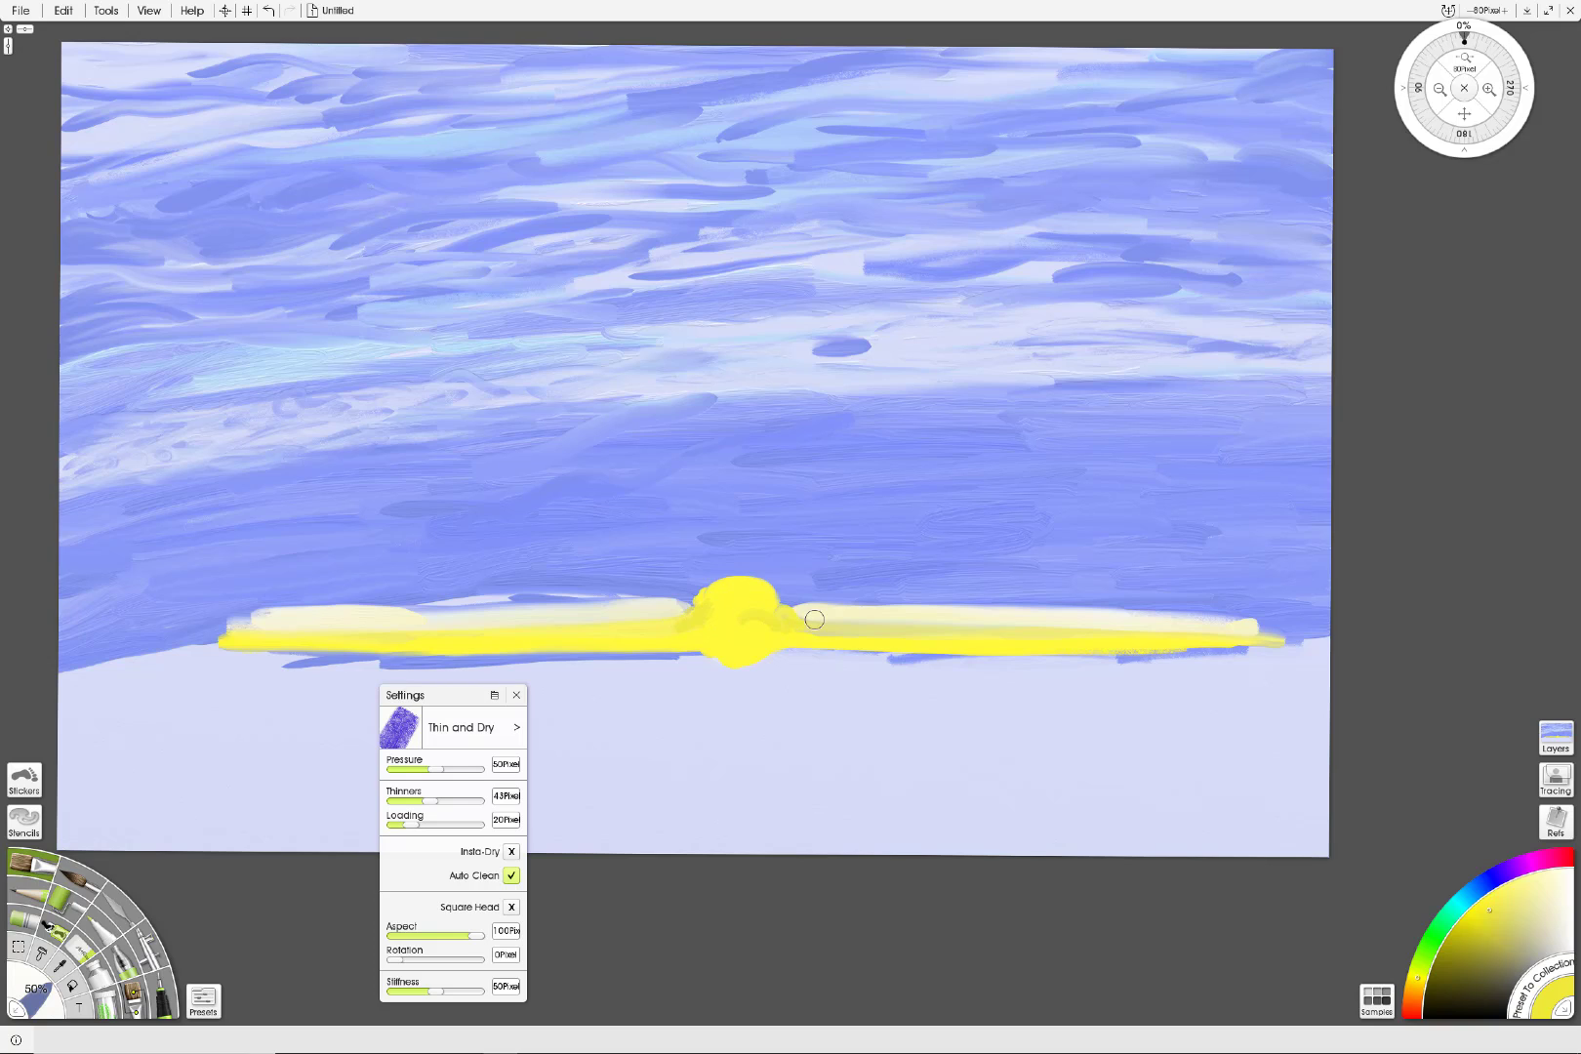
click(1415, 989)
click(1475, 923)
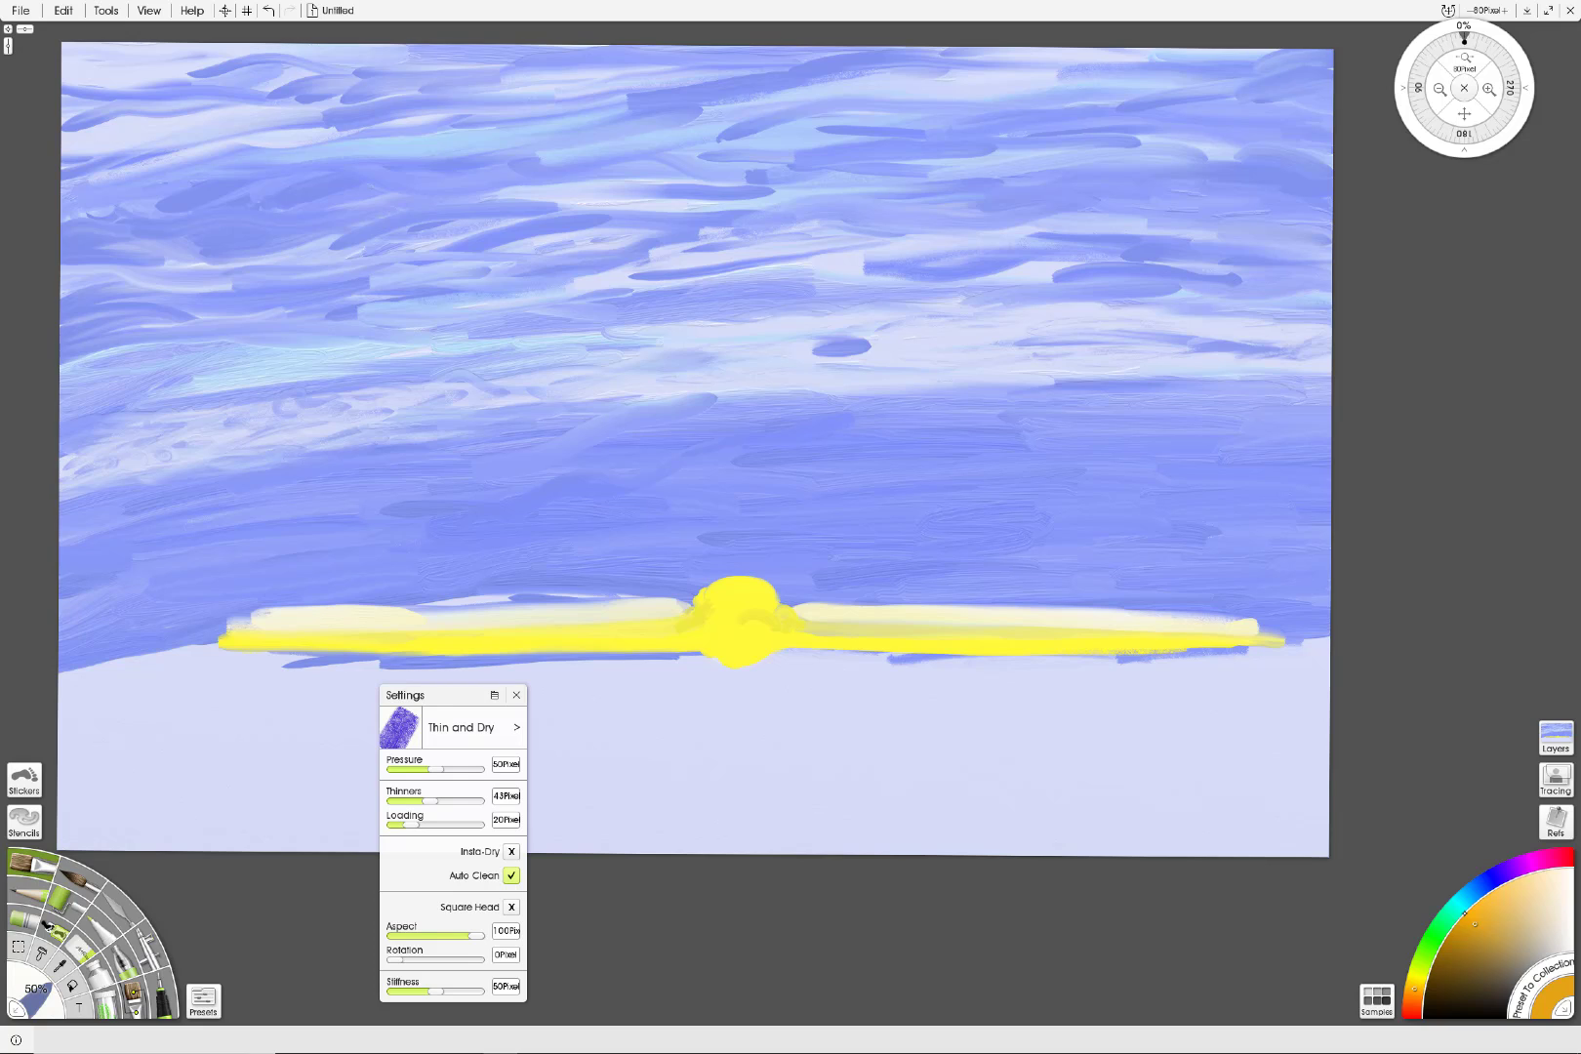
mouse_move(700, 607)
mouse_down()
mouse_move(779, 598)
mouse_move(756, 585)
mouse_move(712, 602)
mouse_move(714, 585)
mouse_move(738, 590)
mouse_move(692, 604)
mouse_move(754, 585)
mouse_move(788, 605)
mouse_move(482, 629)
mouse_move(340, 614)
mouse_move(585, 622)
mouse_up()
mouse_move(679, 618)
mouse_down()
mouse_move(566, 613)
mouse_move(1125, 615)
mouse_up()
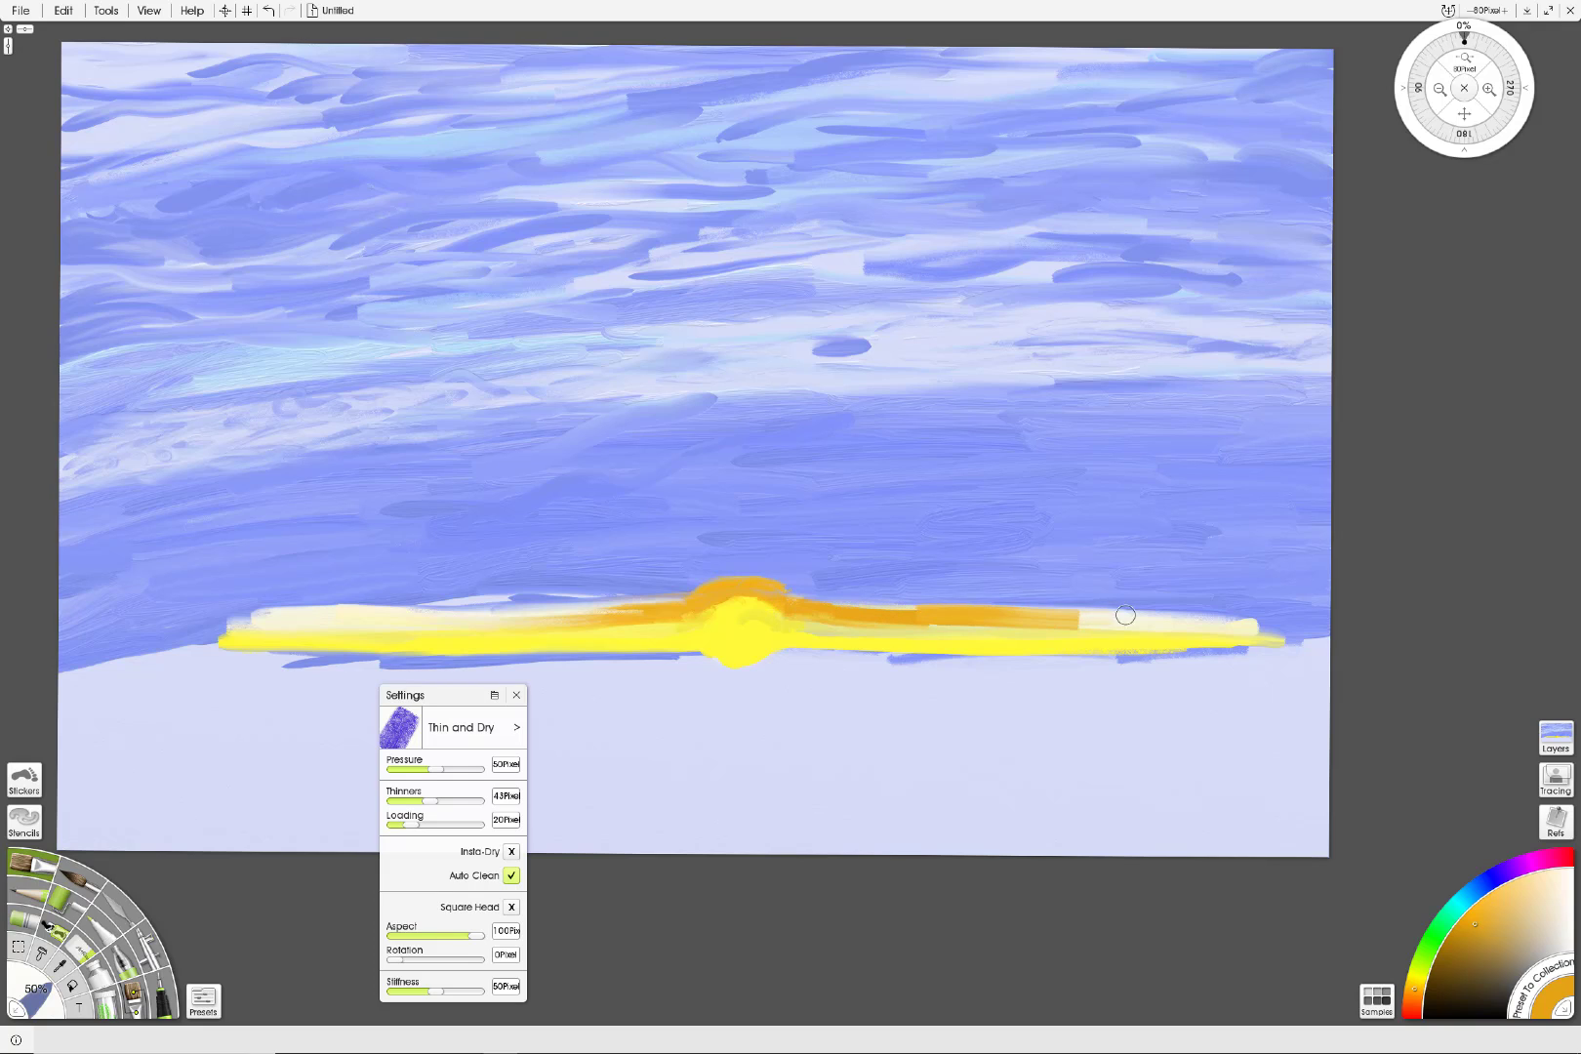
drag(822, 599, 446, 625)
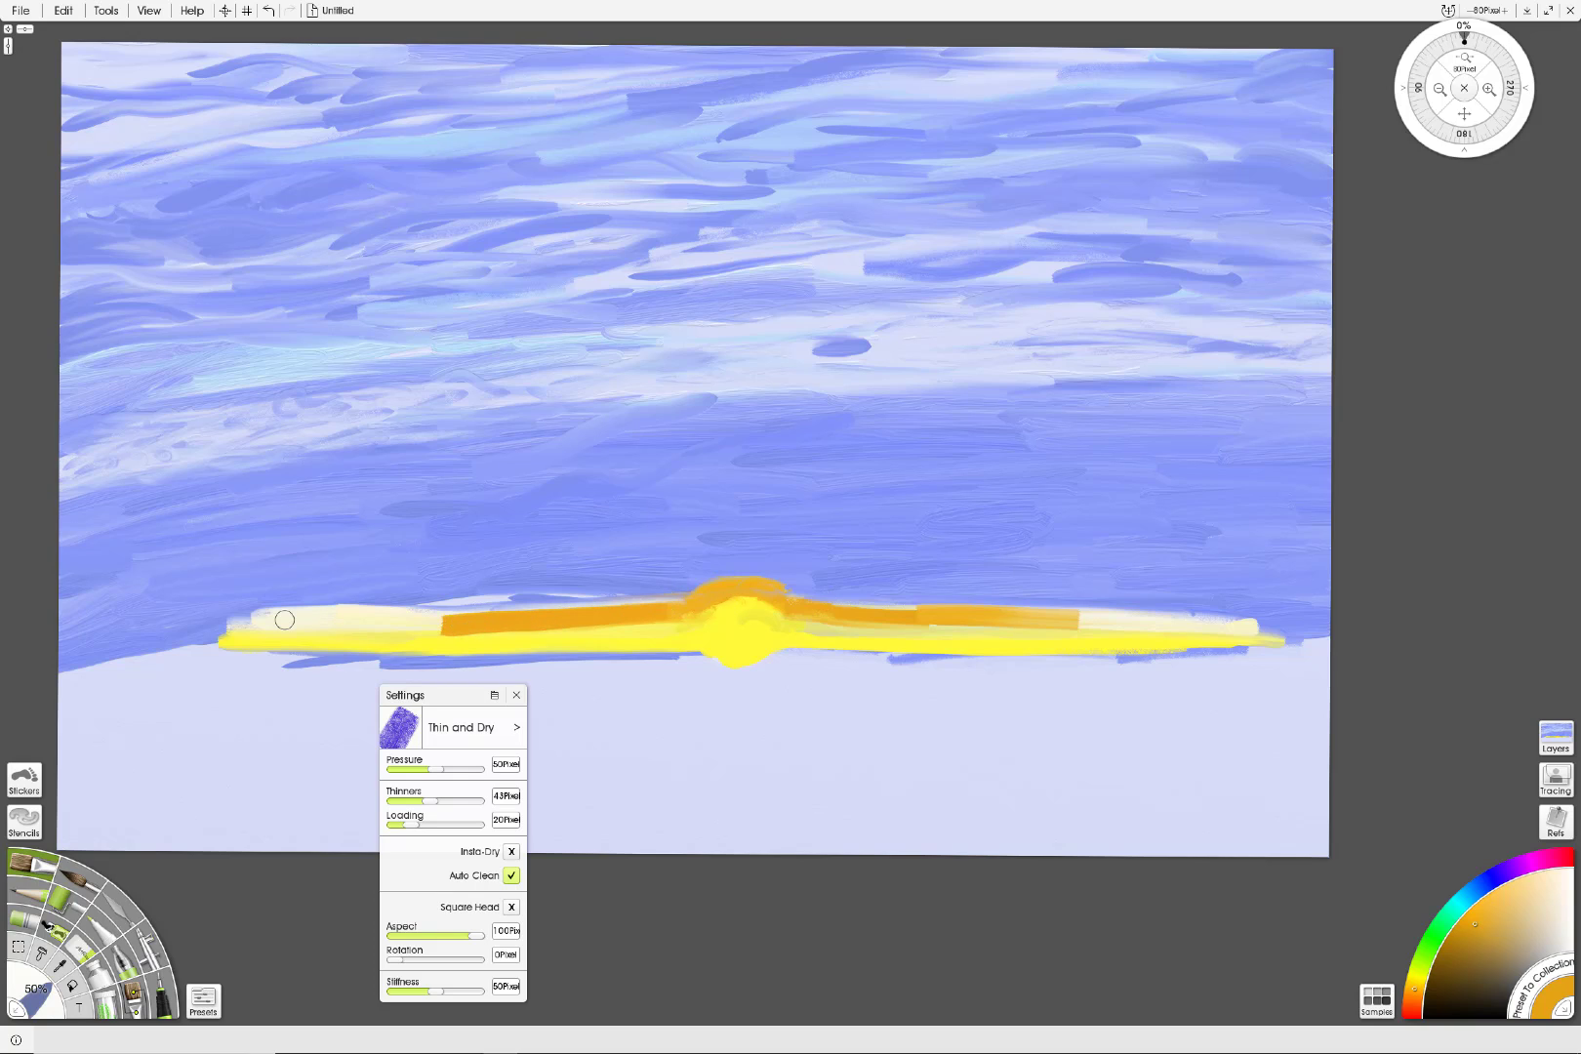
Step: Choose a light orange and paint it over the amber arc and streaks from the left end to the right
click(1484, 902)
click(1413, 993)
click(1490, 891)
click(1463, 915)
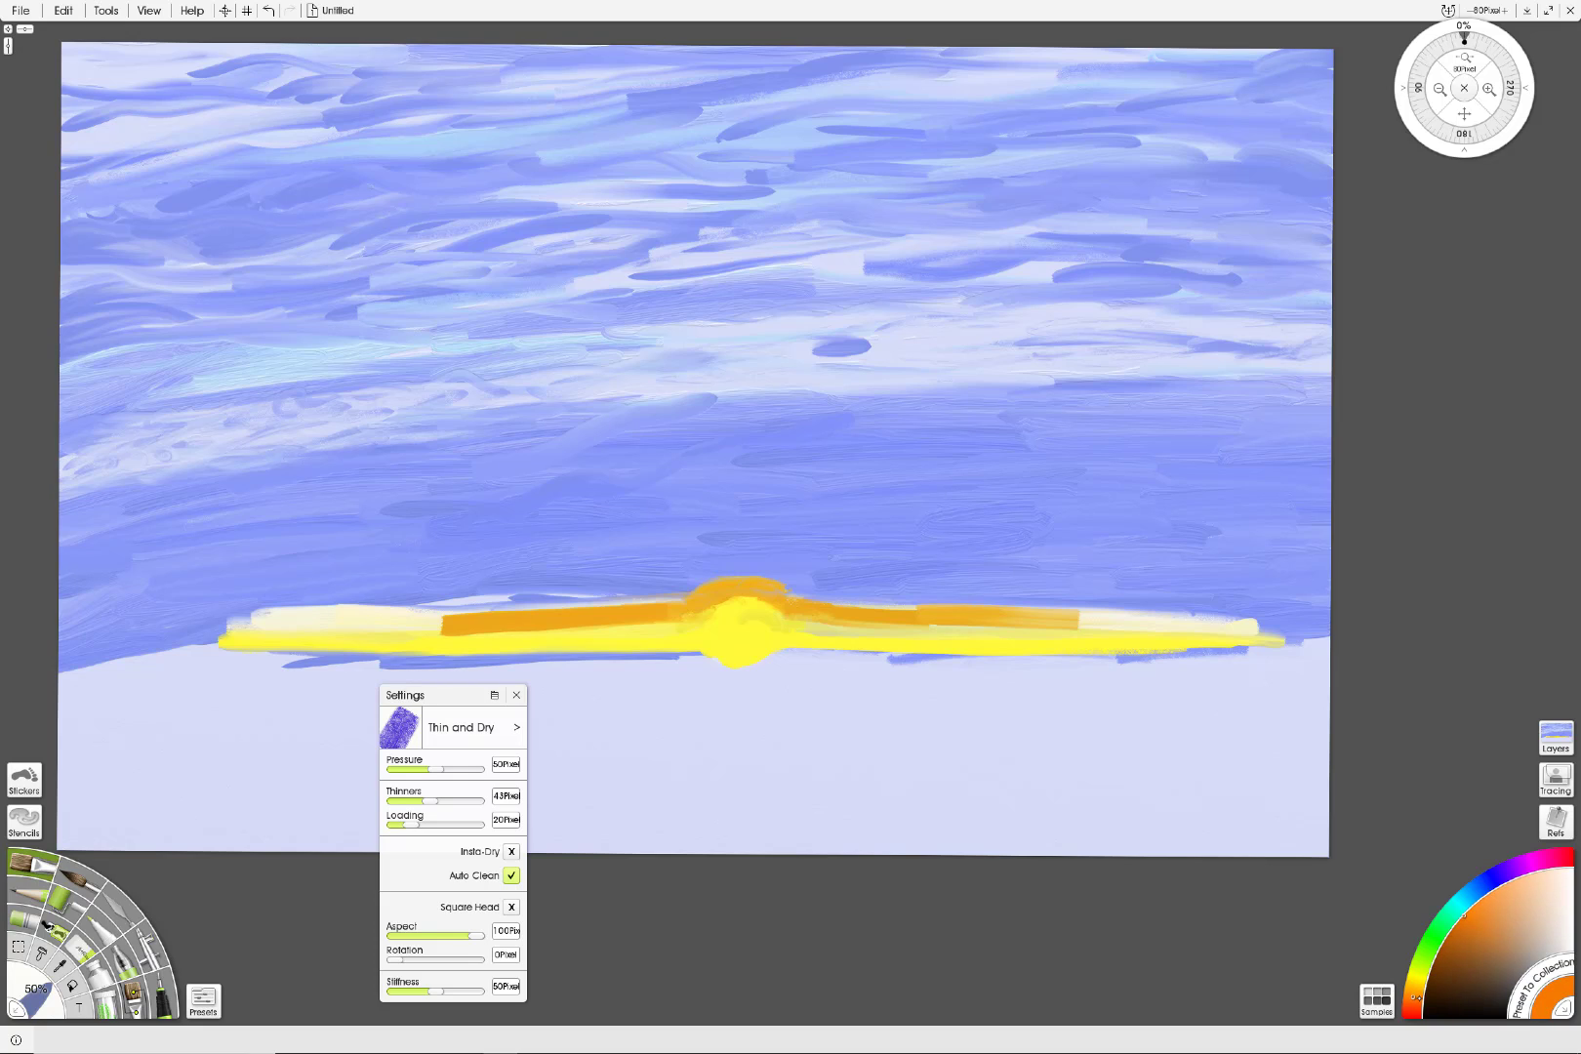
click(1411, 995)
click(1490, 893)
drag(691, 604, 314, 616)
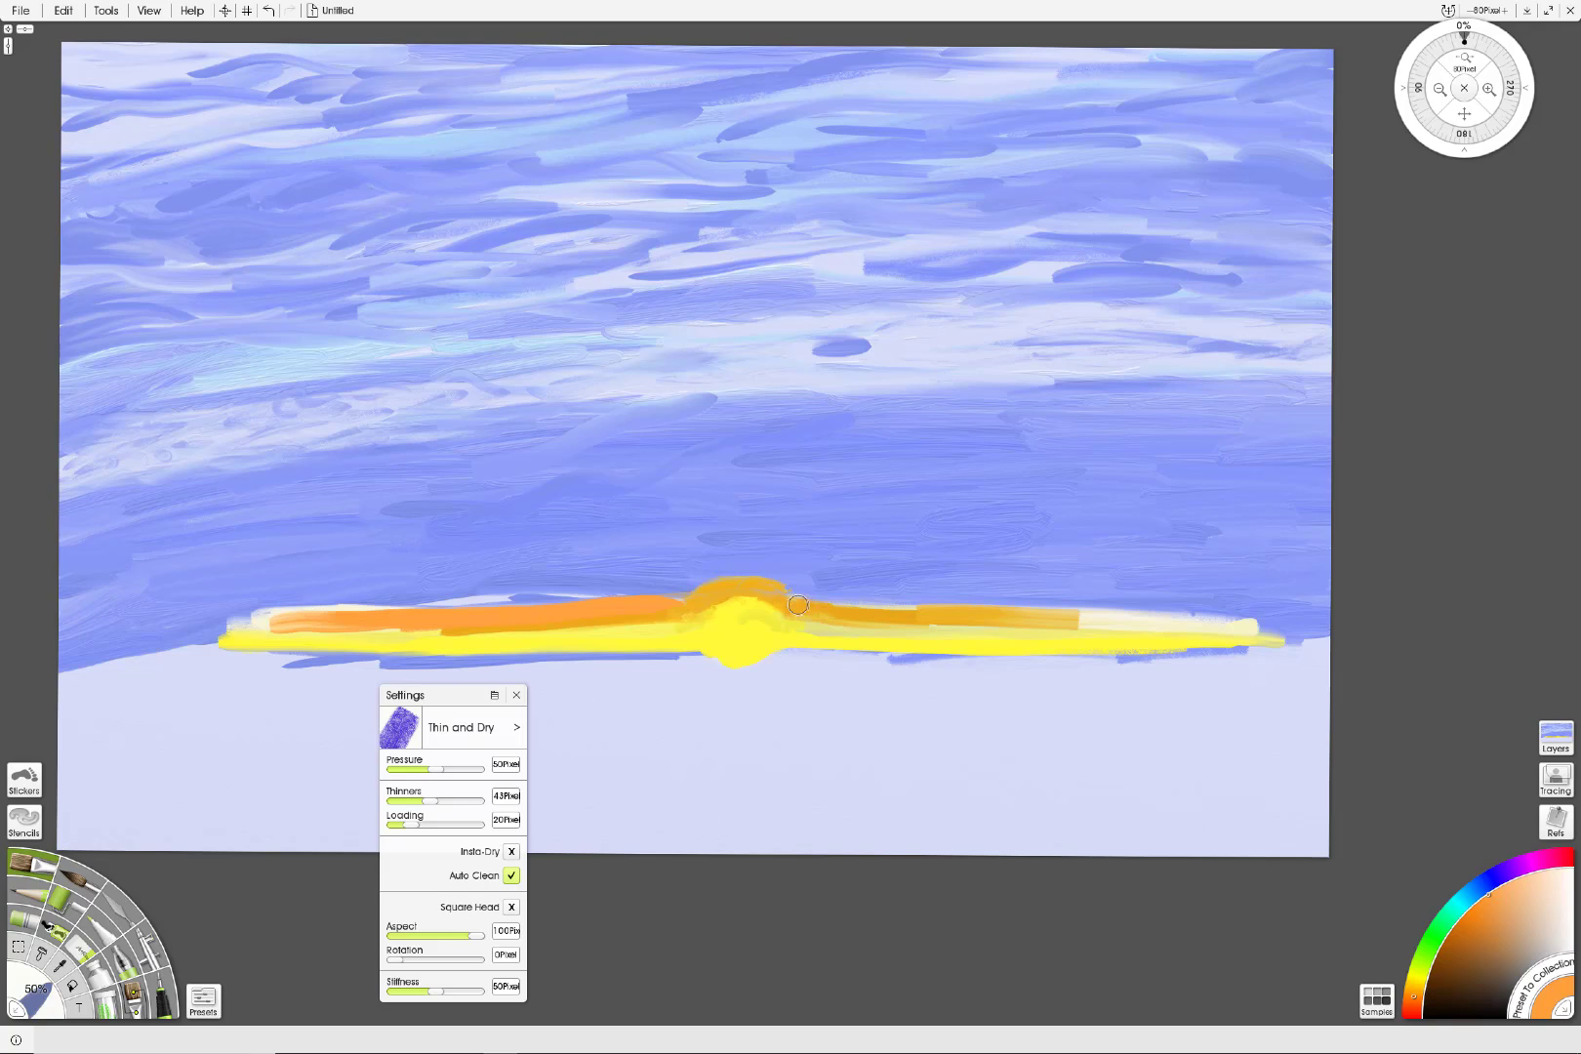
mouse_move(798, 604)
mouse_down()
mouse_move(1237, 620)
mouse_move(700, 604)
mouse_up()
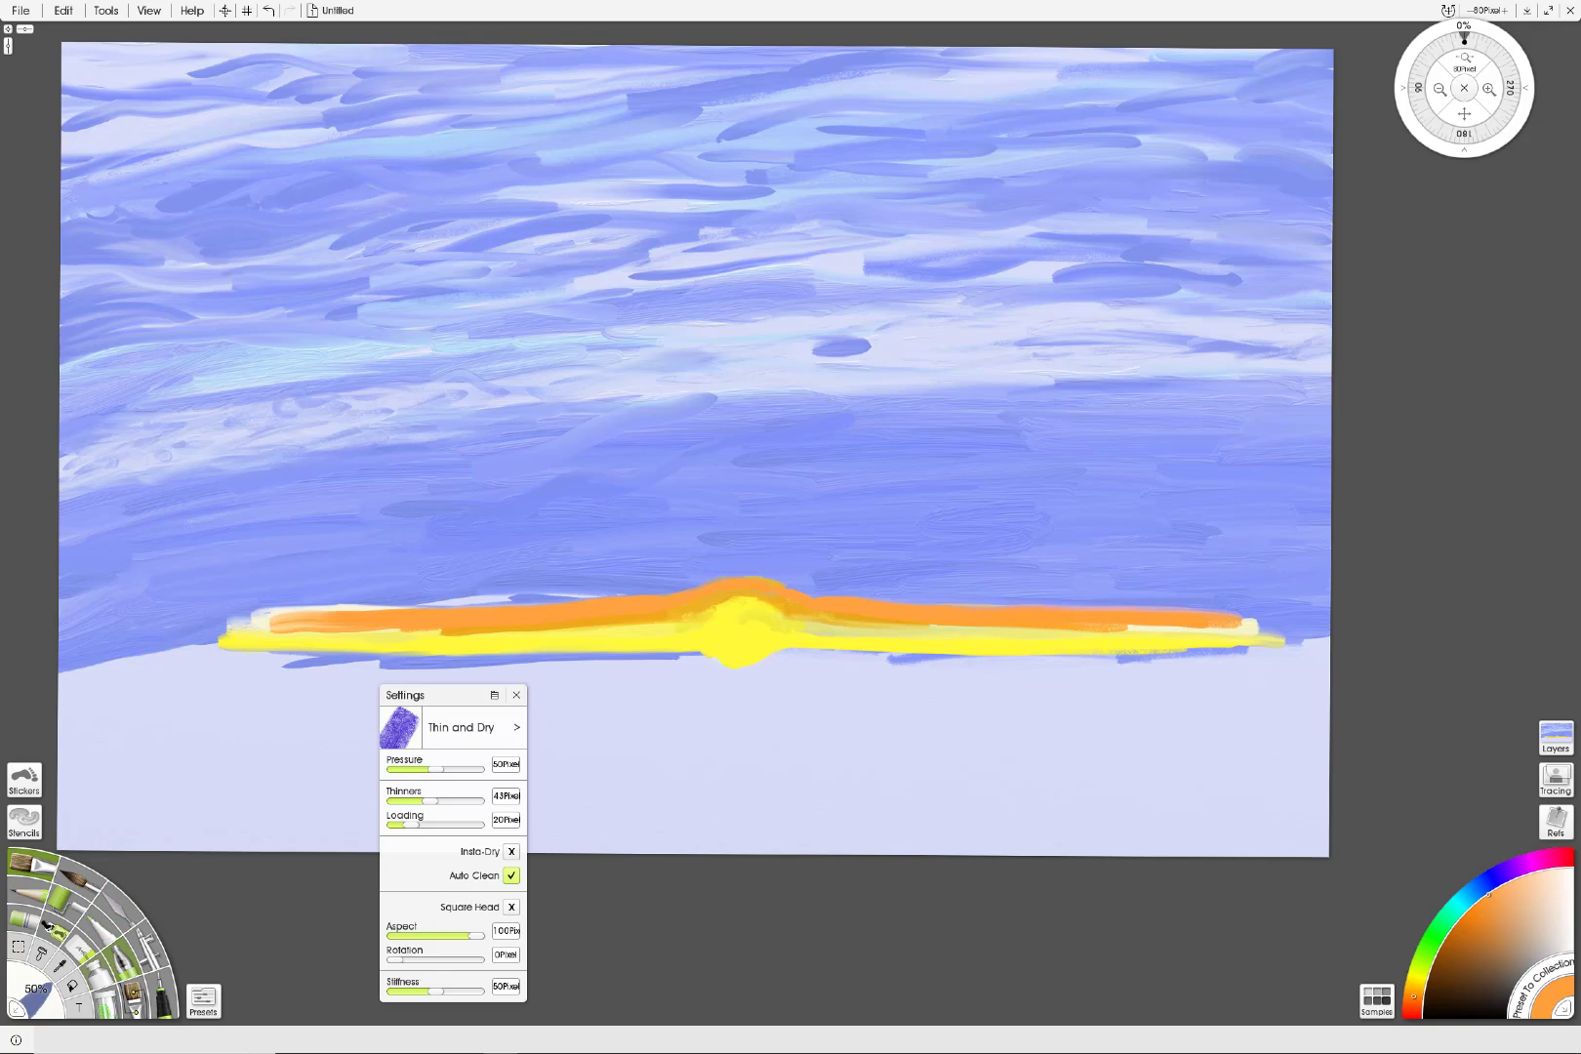
click(119, 959)
mouse_move(27, 867)
mouse_down()
mouse_move(54, 929)
mouse_move(100, 973)
mouse_move(163, 996)
mouse_up()
click(161, 986)
click(125, 916)
click(82, 878)
click(46, 863)
Step: Extend the orange streak's ends and paint a light peach streak along its upper edge, over the sun and both sides
mouse_move(294, 625)
mouse_down()
mouse_move(349, 623)
mouse_move(297, 619)
mouse_up()
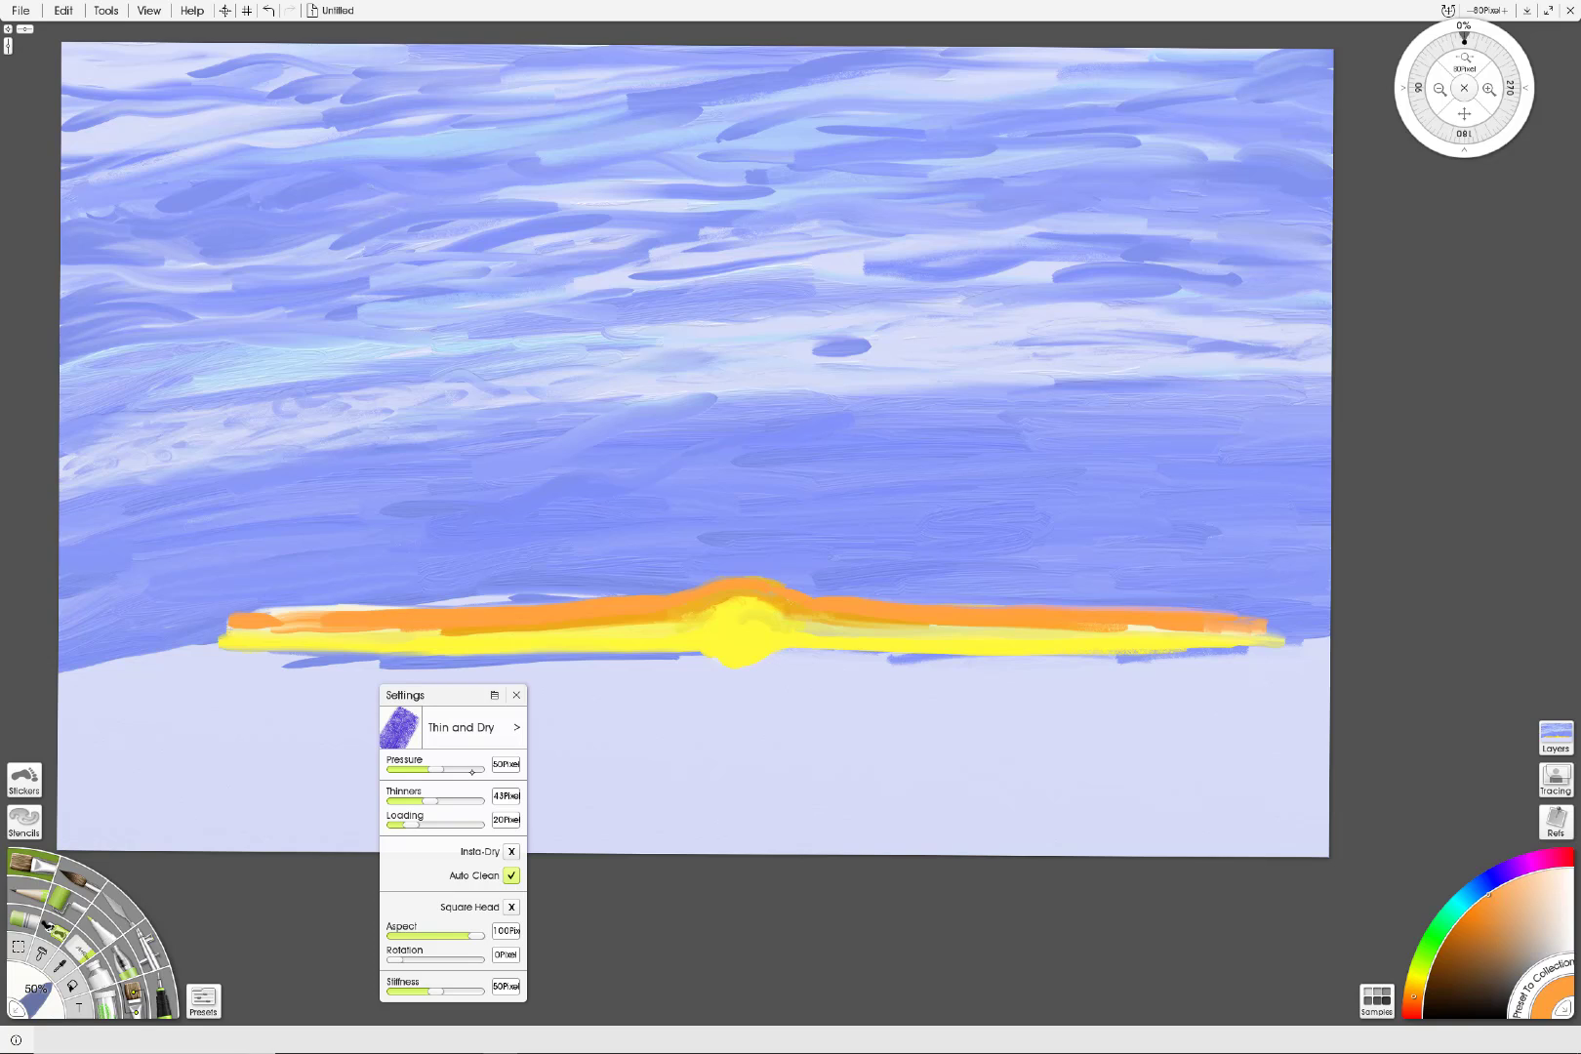
drag(1504, 901, 1527, 898)
mouse_move(722, 570)
mouse_down()
mouse_move(774, 570)
mouse_move(744, 571)
mouse_move(789, 583)
mouse_move(733, 570)
mouse_move(829, 597)
mouse_move(809, 580)
mouse_move(939, 605)
mouse_move(831, 586)
mouse_move(1298, 613)
mouse_up()
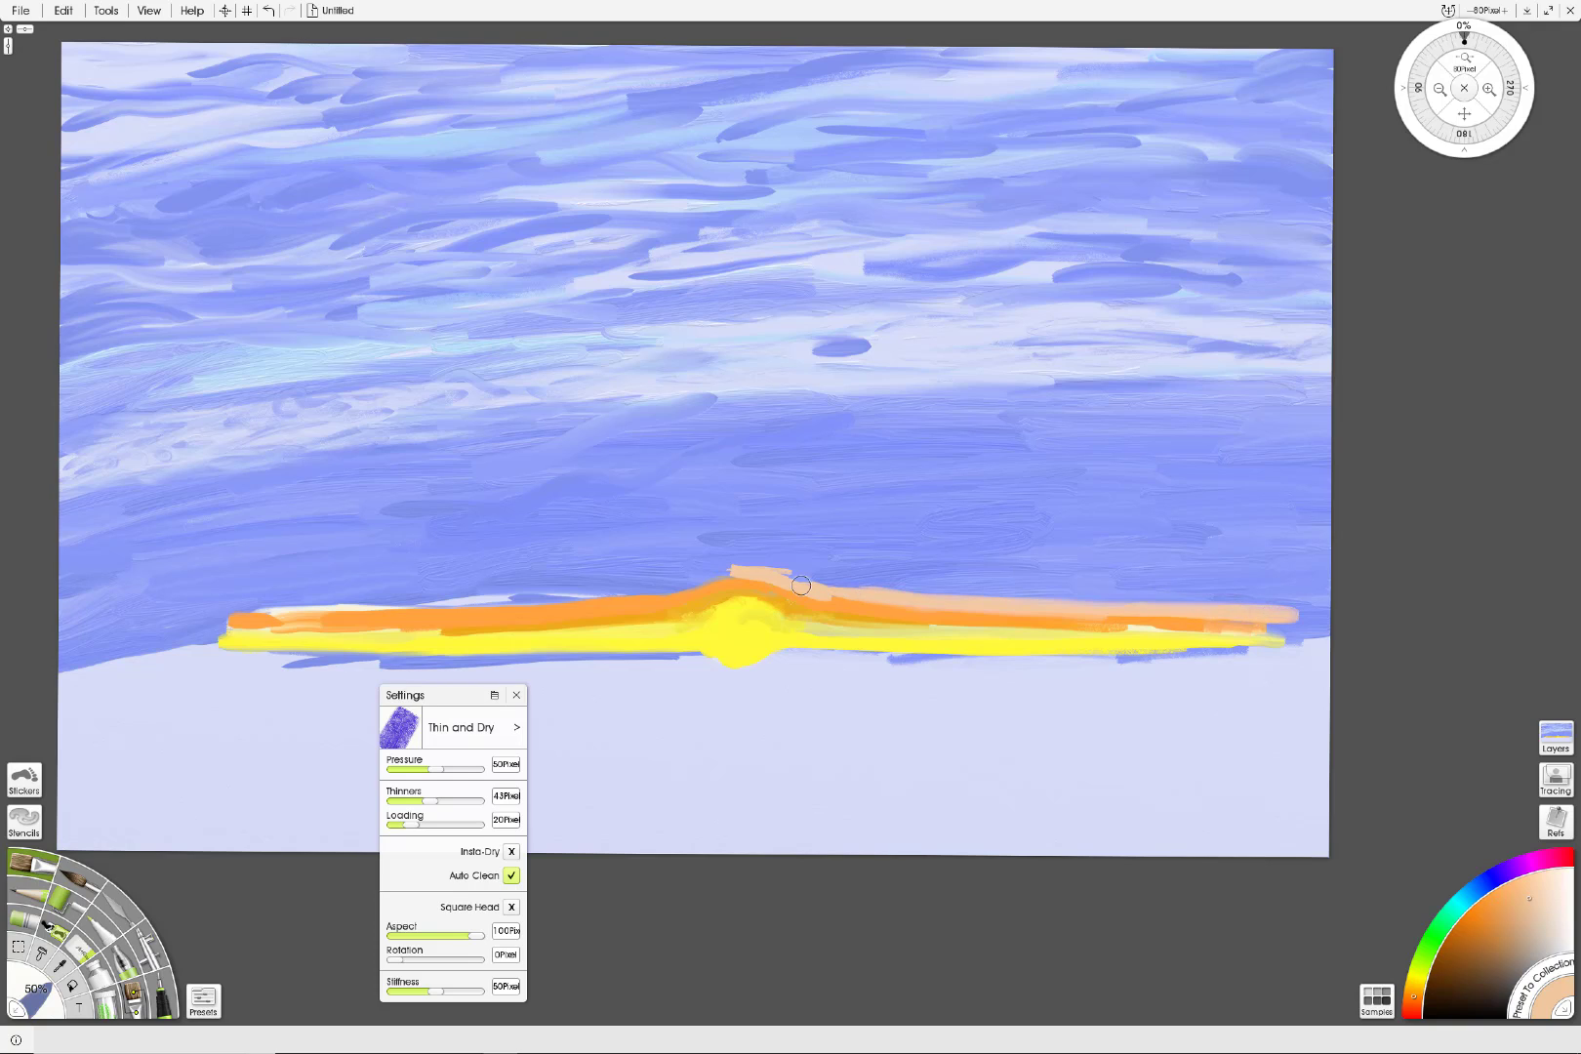
mouse_move(811, 587)
mouse_down()
mouse_move(707, 575)
mouse_move(727, 576)
mouse_move(447, 602)
mouse_up()
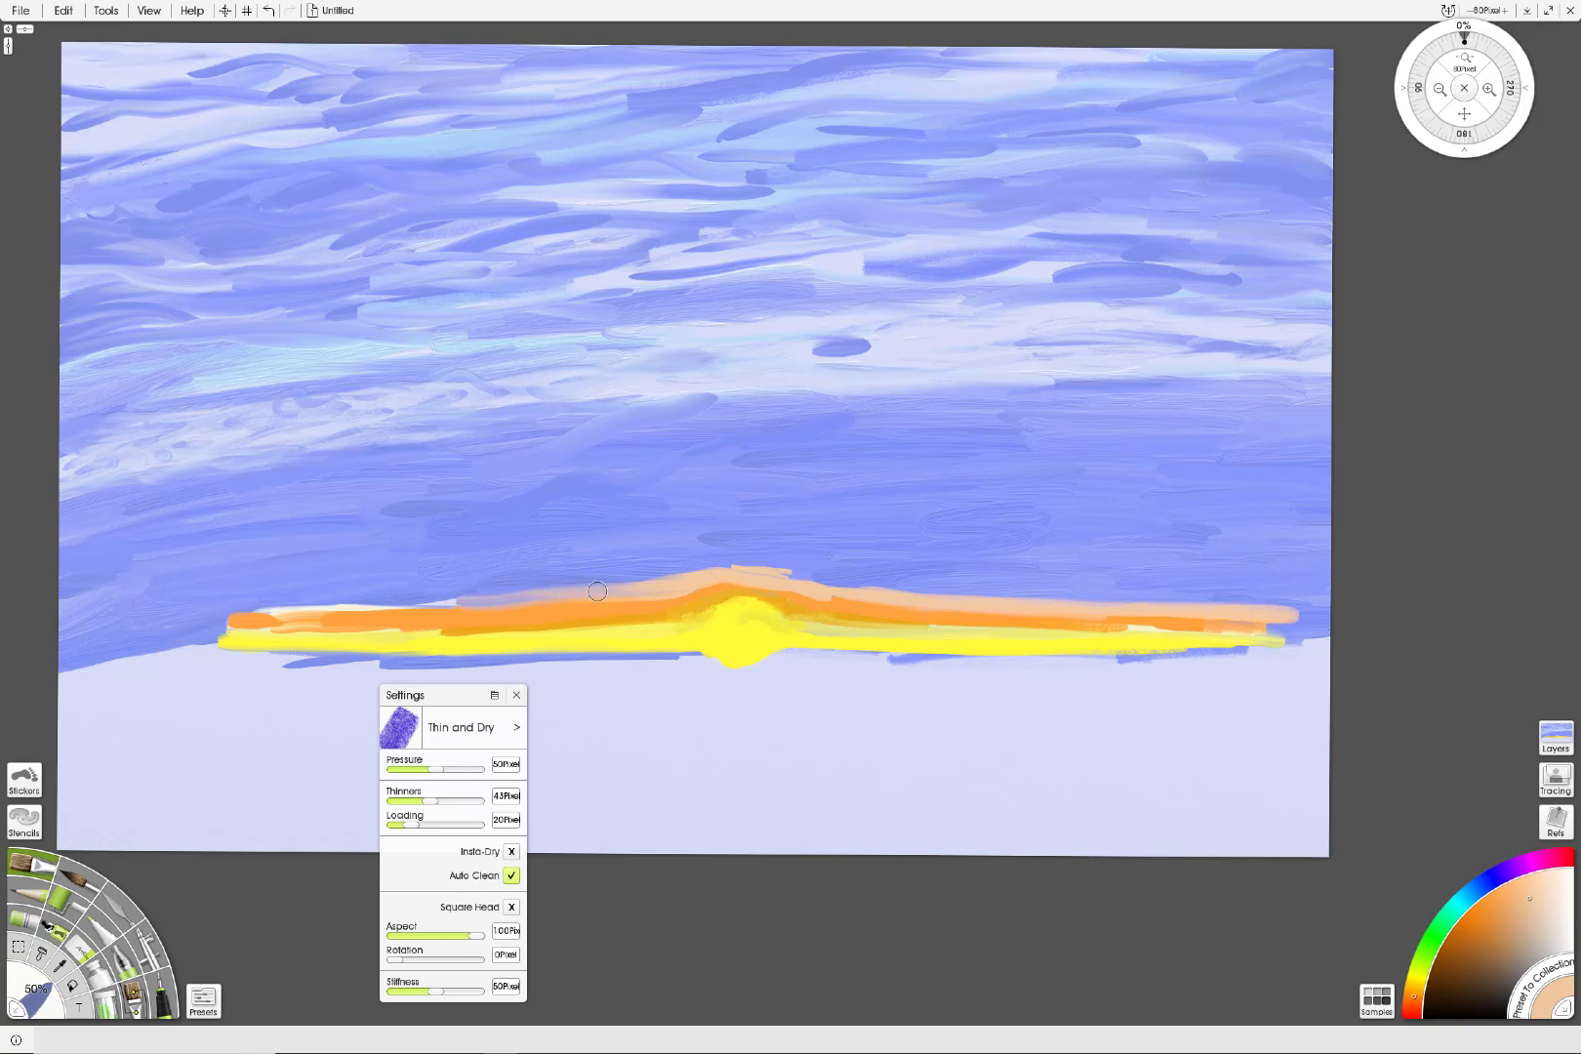
drag(621, 591, 352, 605)
drag(612, 591, 210, 612)
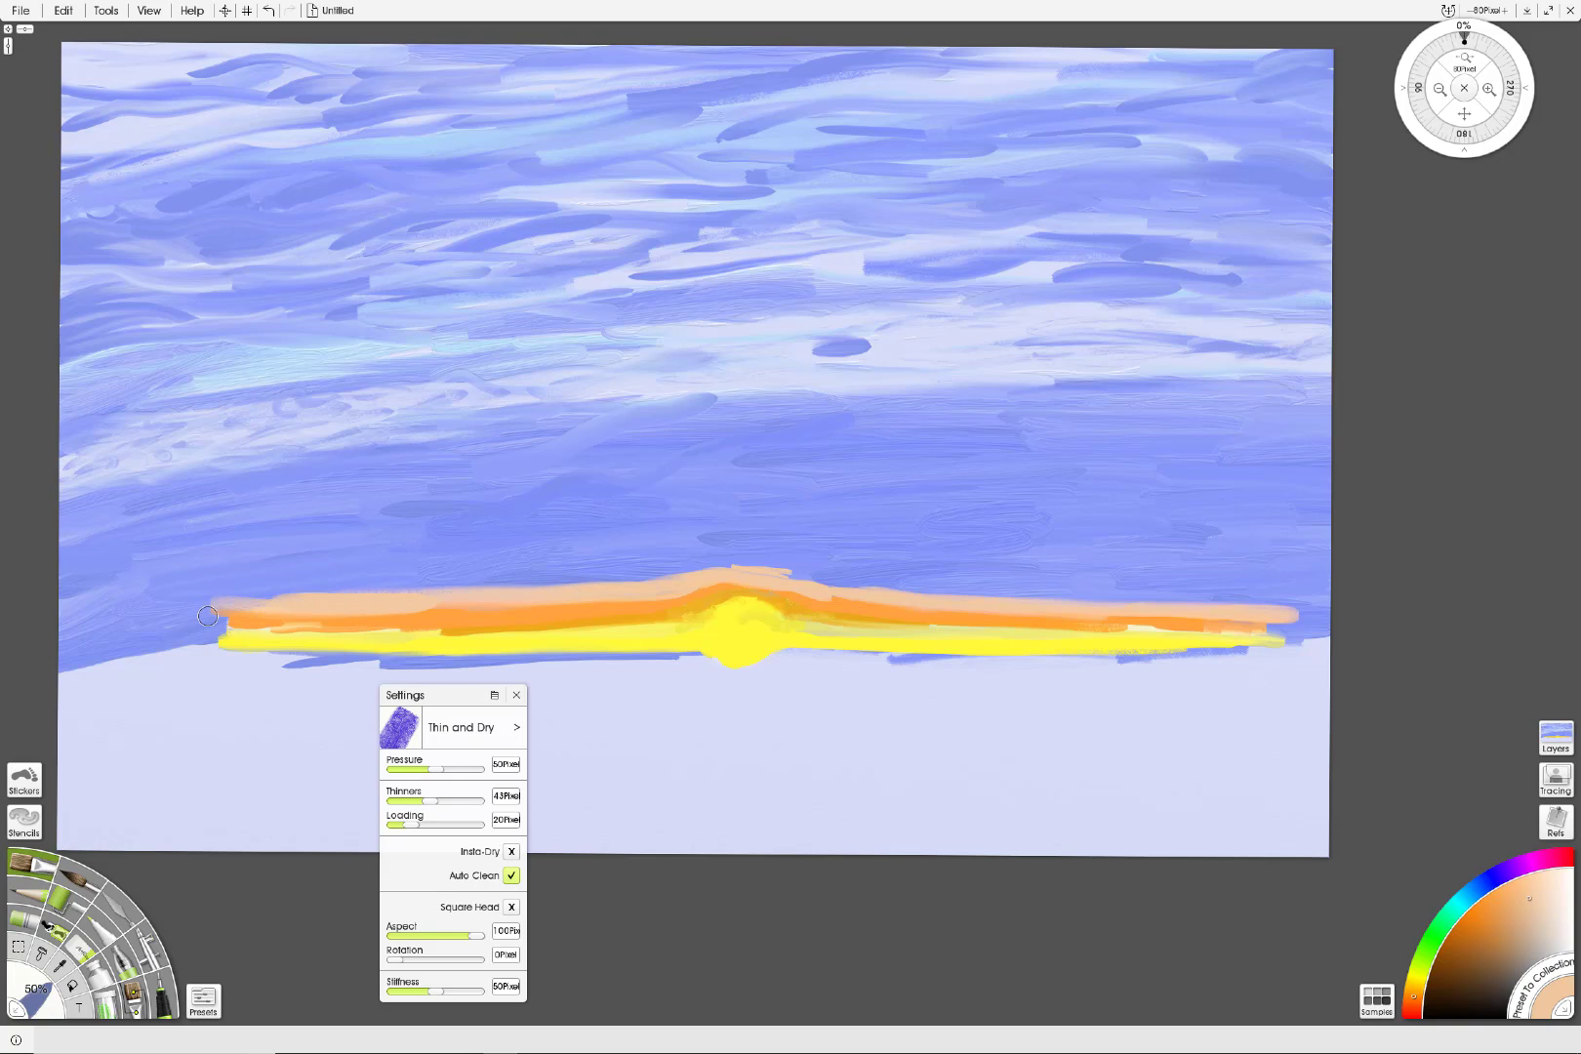
drag(592, 596, 238, 614)
drag(727, 570, 832, 586)
Step: Switch to the palette knife and blend the yellow, orange and peach bands on the sun's right side and around the sun
click(117, 903)
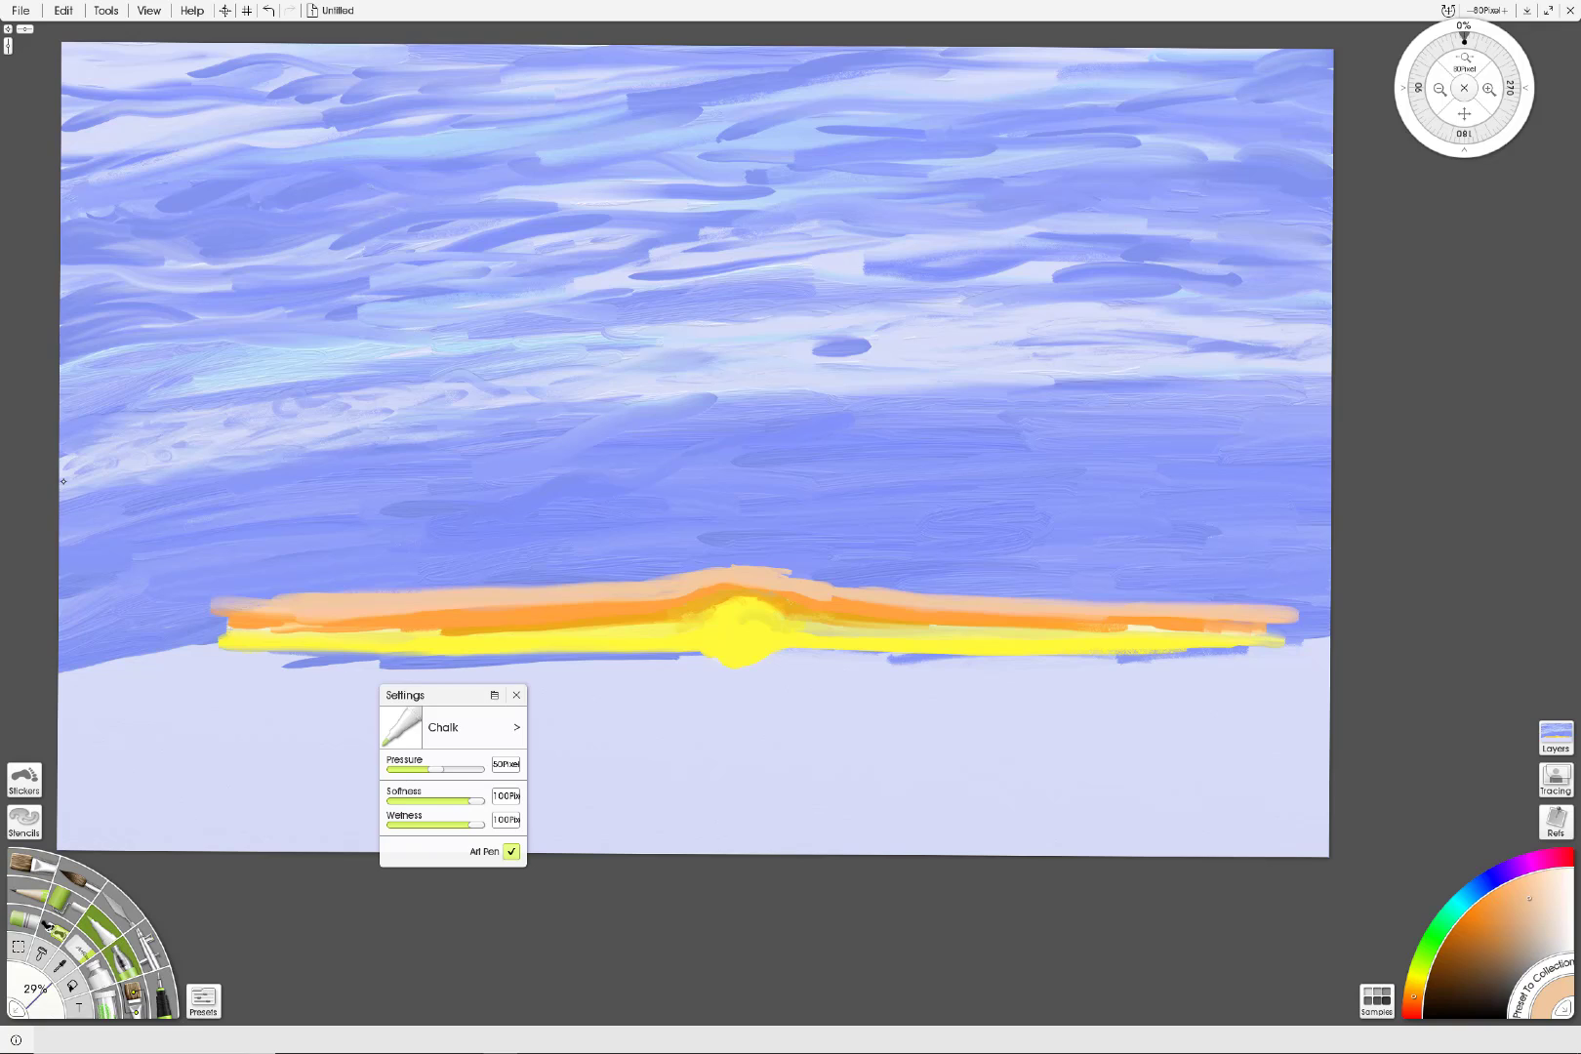
click(142, 937)
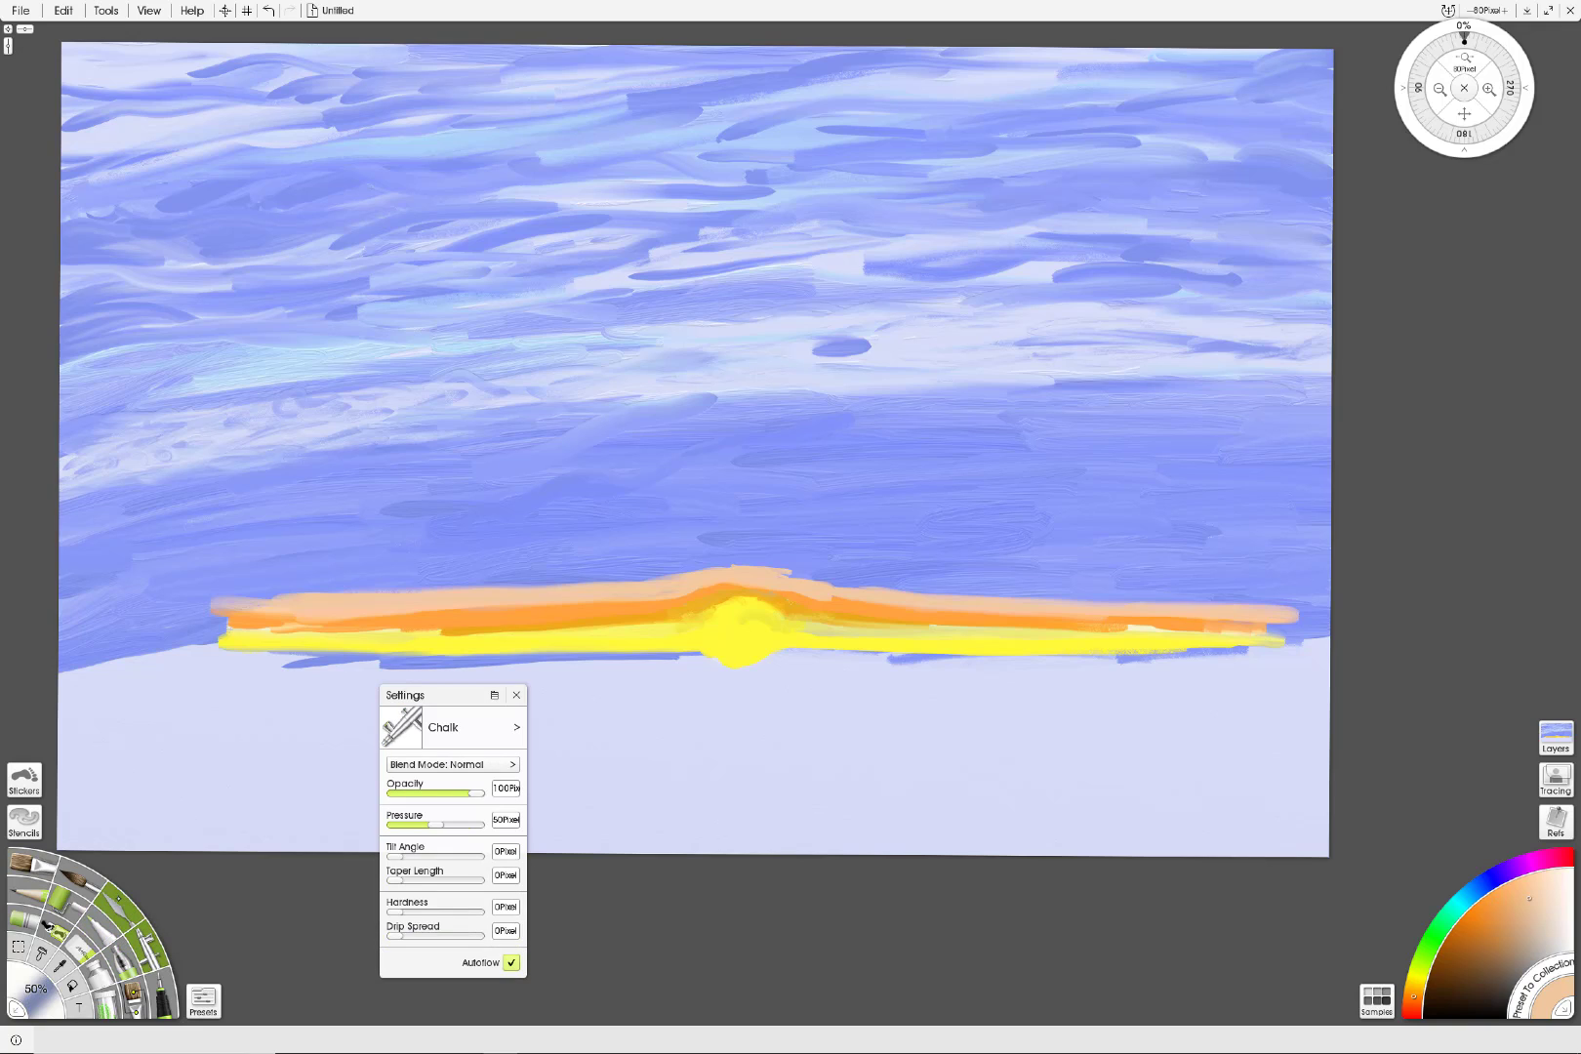
click(80, 881)
click(142, 896)
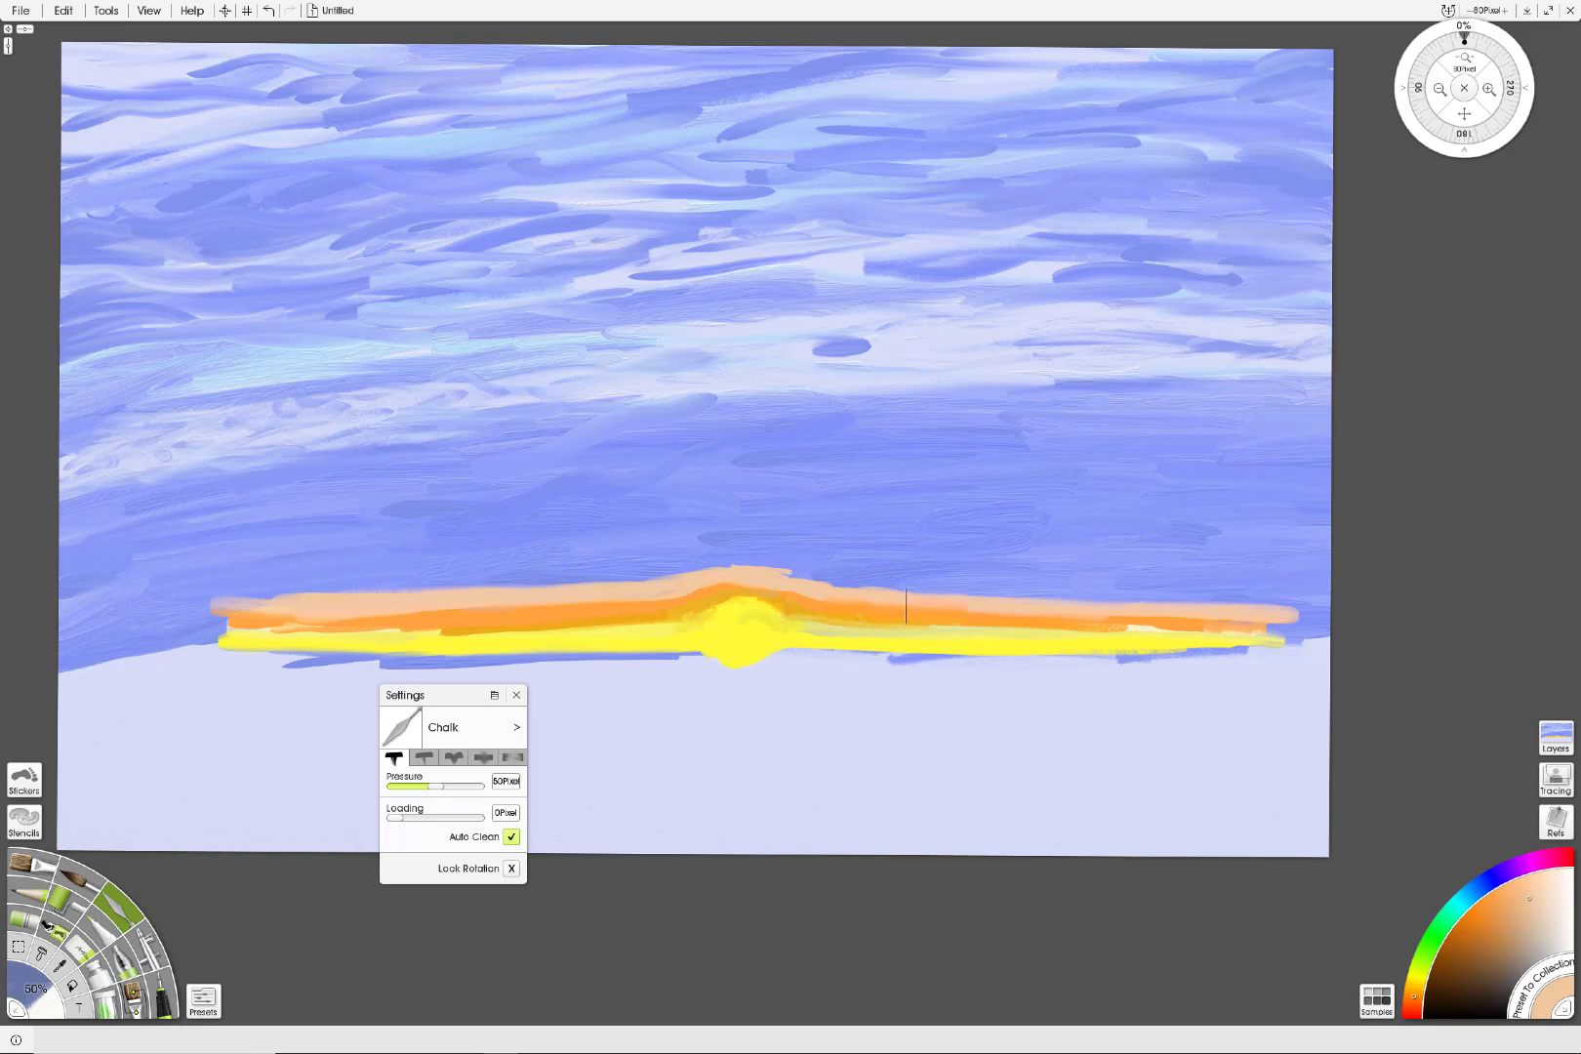
mouse_move(1068, 618)
mouse_down()
mouse_move(1225, 631)
mouse_move(1286, 616)
mouse_move(1178, 613)
mouse_move(1280, 638)
mouse_move(1122, 630)
mouse_move(1137, 648)
mouse_move(846, 629)
mouse_move(1030, 618)
mouse_up()
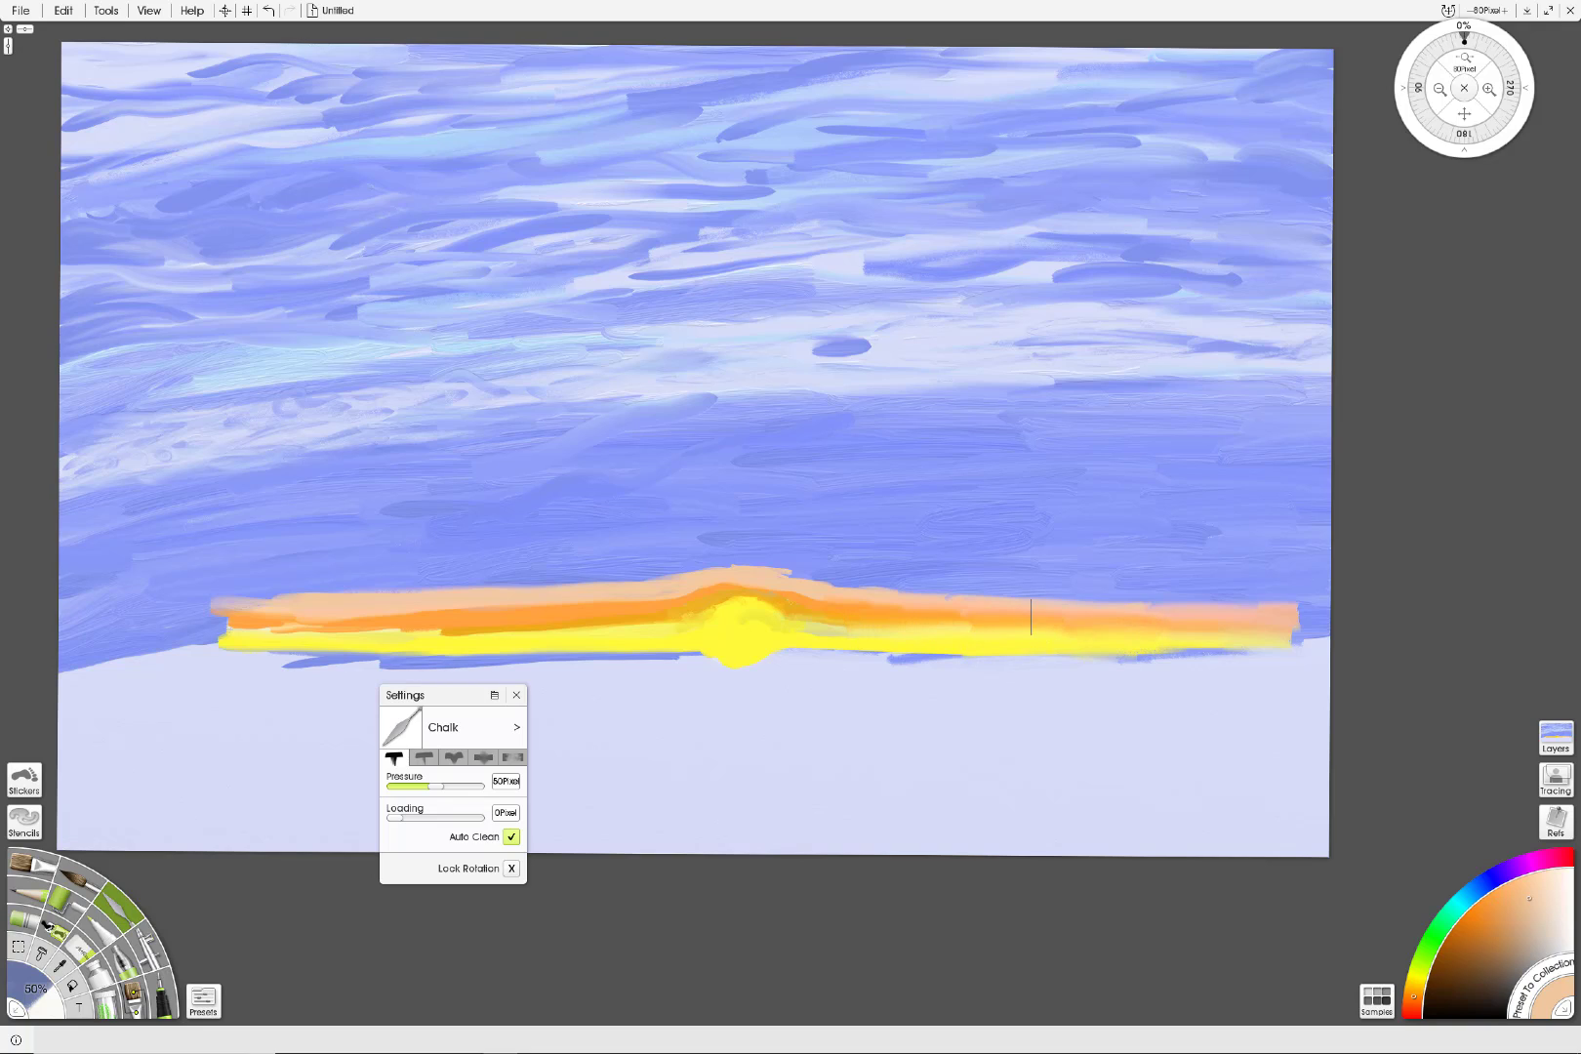
mouse_move(900, 603)
mouse_down()
mouse_move(746, 577)
mouse_move(661, 593)
mouse_move(788, 594)
mouse_move(836, 618)
mouse_up()
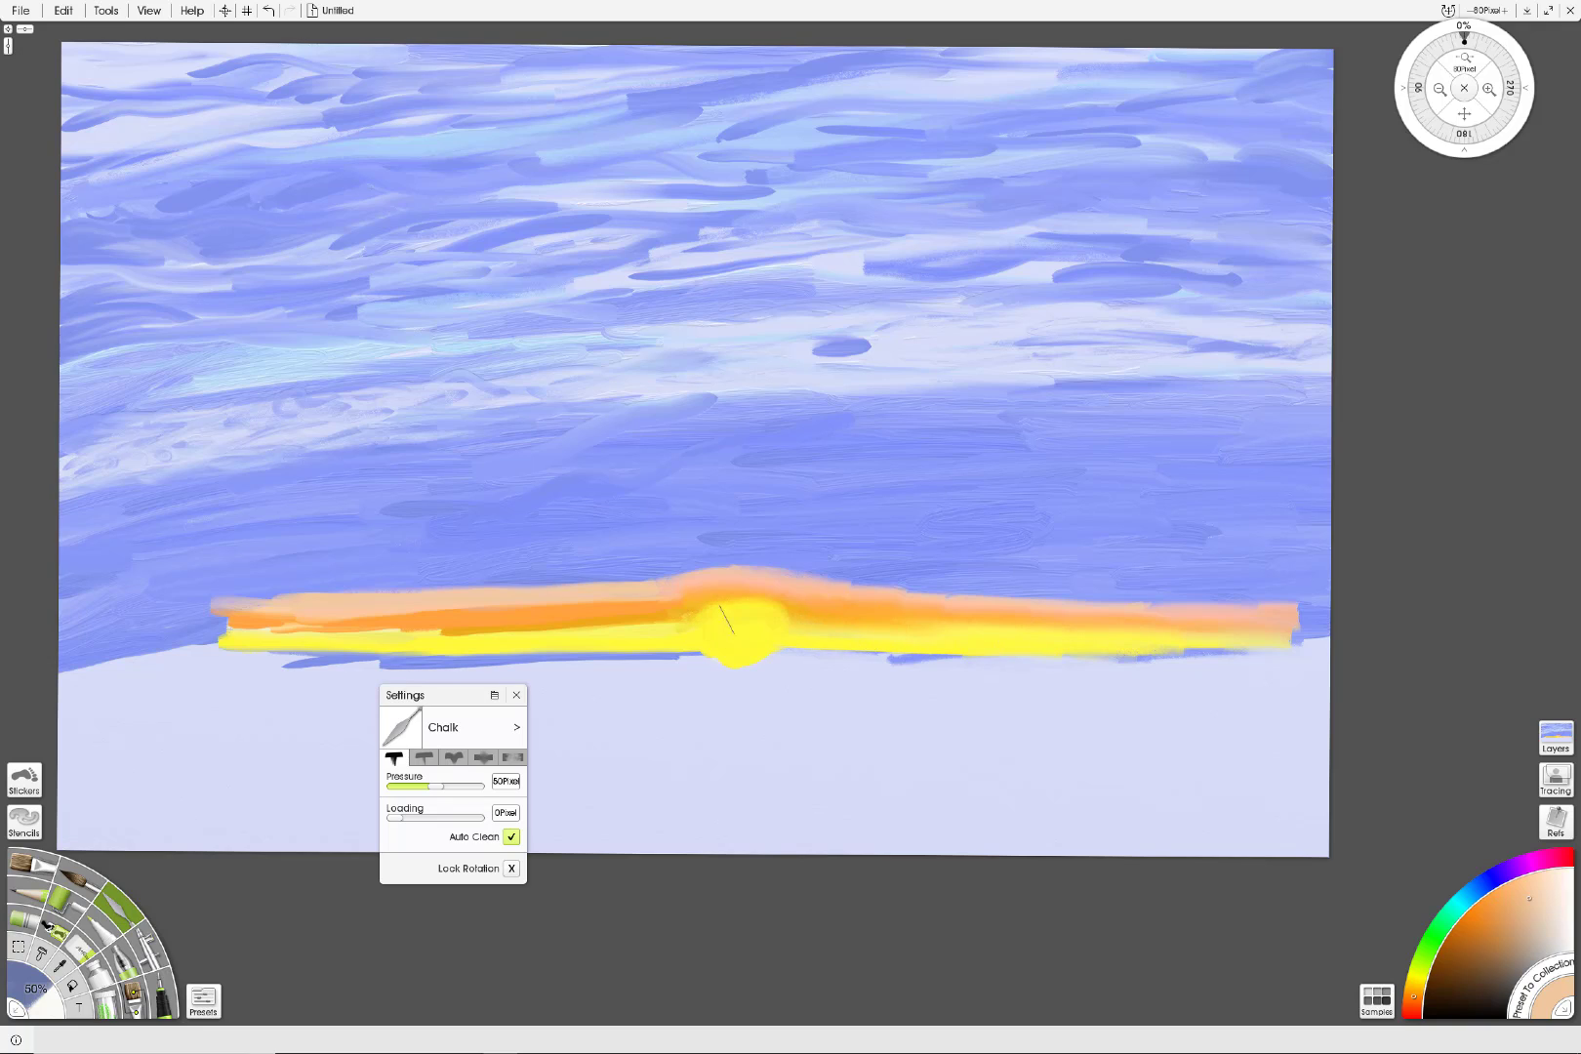
Step: Blend the sun's rim and the adjoining yellow and orange bands, smearing both band ends outward toward the canvas edges
mouse_move(752, 607)
mouse_down()
mouse_move(727, 646)
mouse_move(755, 608)
mouse_move(773, 649)
mouse_move(773, 632)
mouse_move(722, 661)
mouse_move(784, 641)
mouse_move(726, 664)
mouse_move(698, 637)
mouse_move(723, 613)
mouse_move(697, 620)
mouse_move(753, 591)
mouse_move(710, 610)
mouse_move(774, 603)
mouse_move(759, 603)
mouse_move(776, 633)
mouse_up()
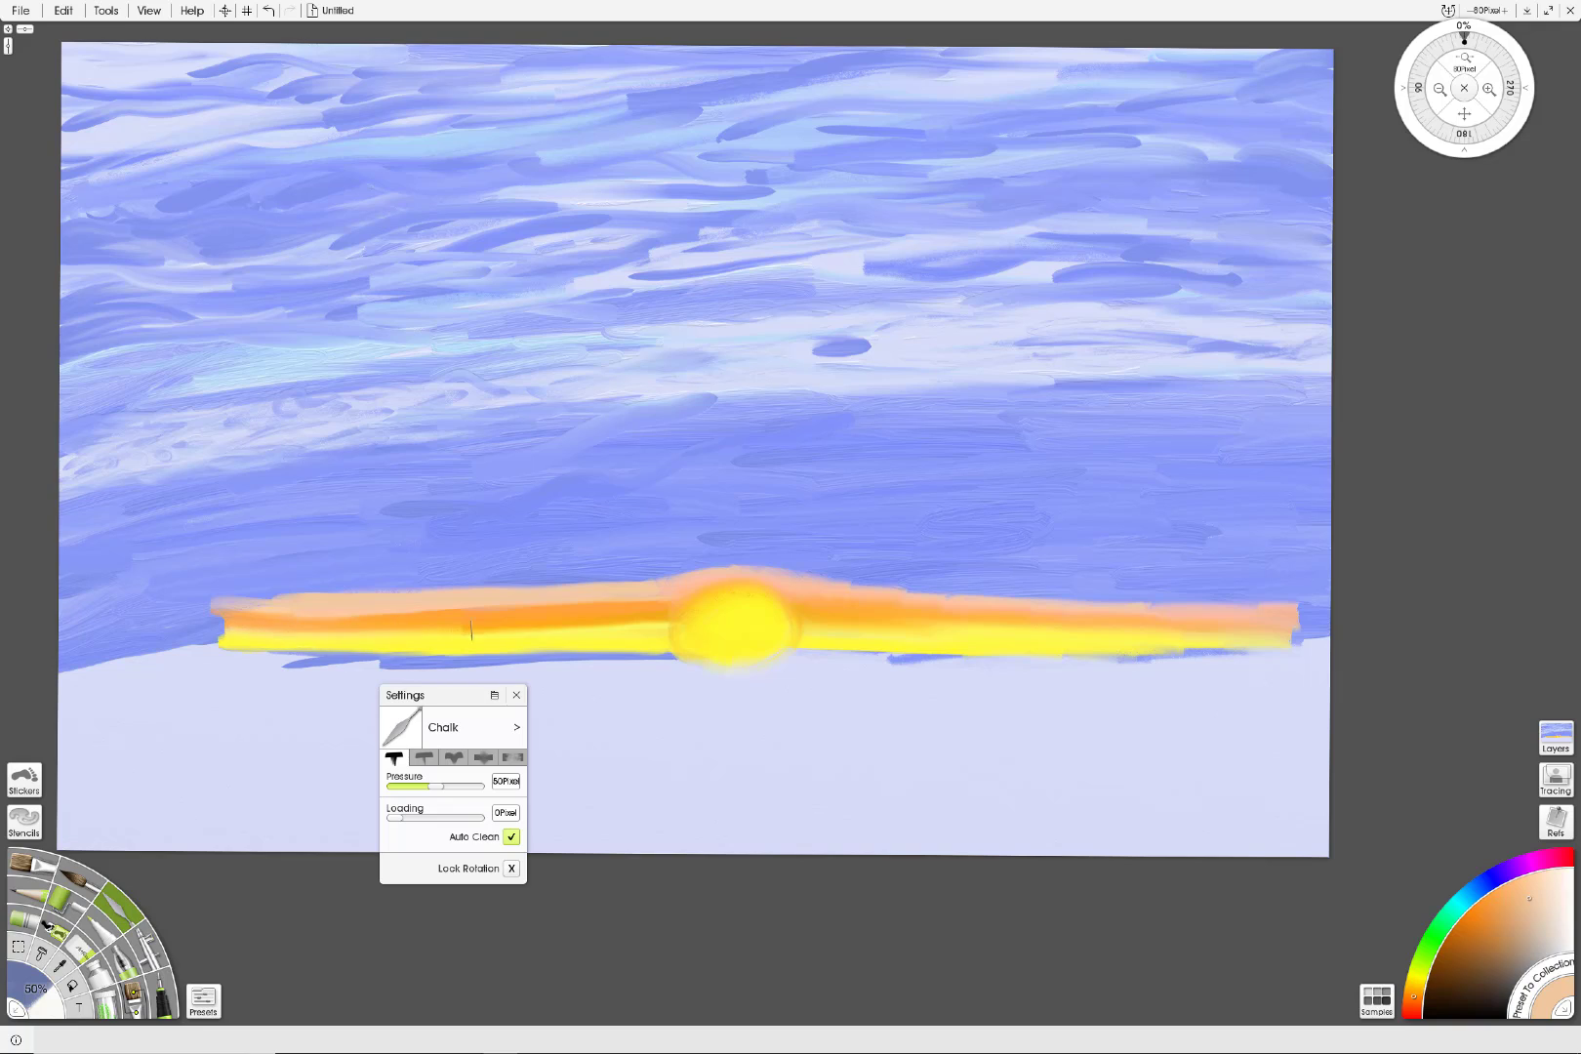
drag(226, 625, 194, 621)
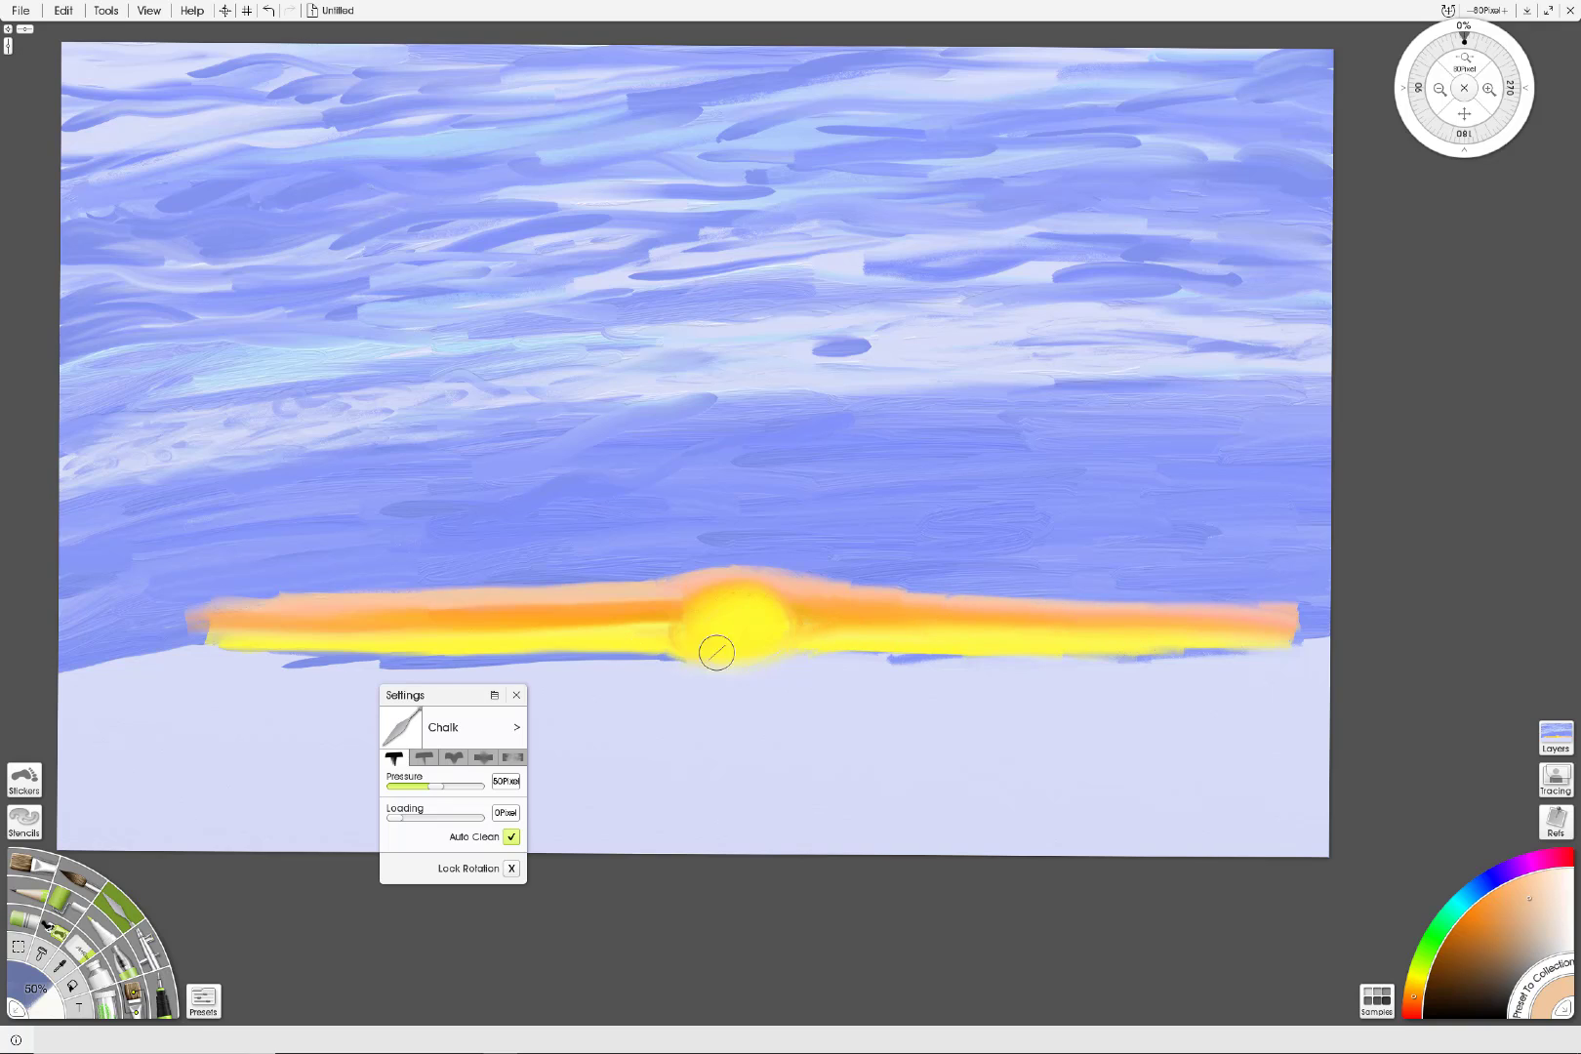
mouse_move(1132, 634)
mouse_down()
mouse_move(1323, 627)
mouse_move(1280, 632)
mouse_up()
mouse_move(205, 633)
mouse_down()
mouse_move(216, 627)
mouse_move(173, 639)
mouse_up()
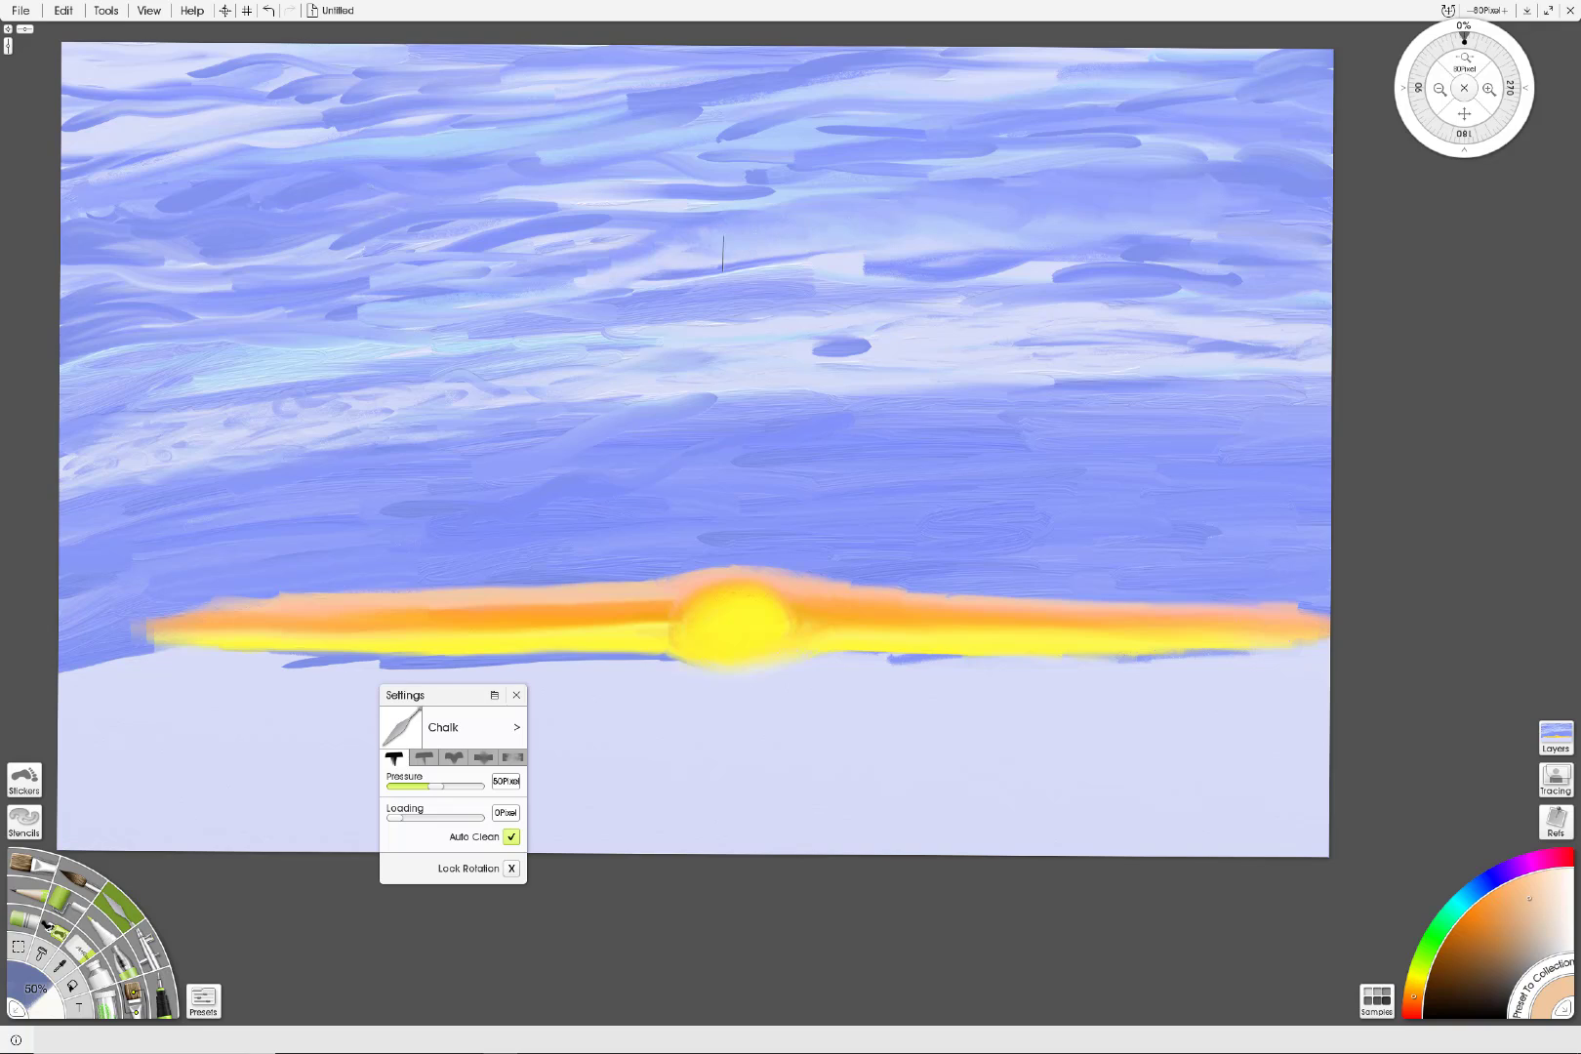
Step: Smooth the blue and white streaks across the middle of the sky, working from the centre to the left edge
mouse_move(642, 274)
mouse_down()
mouse_move(499, 279)
mouse_move(604, 268)
mouse_up()
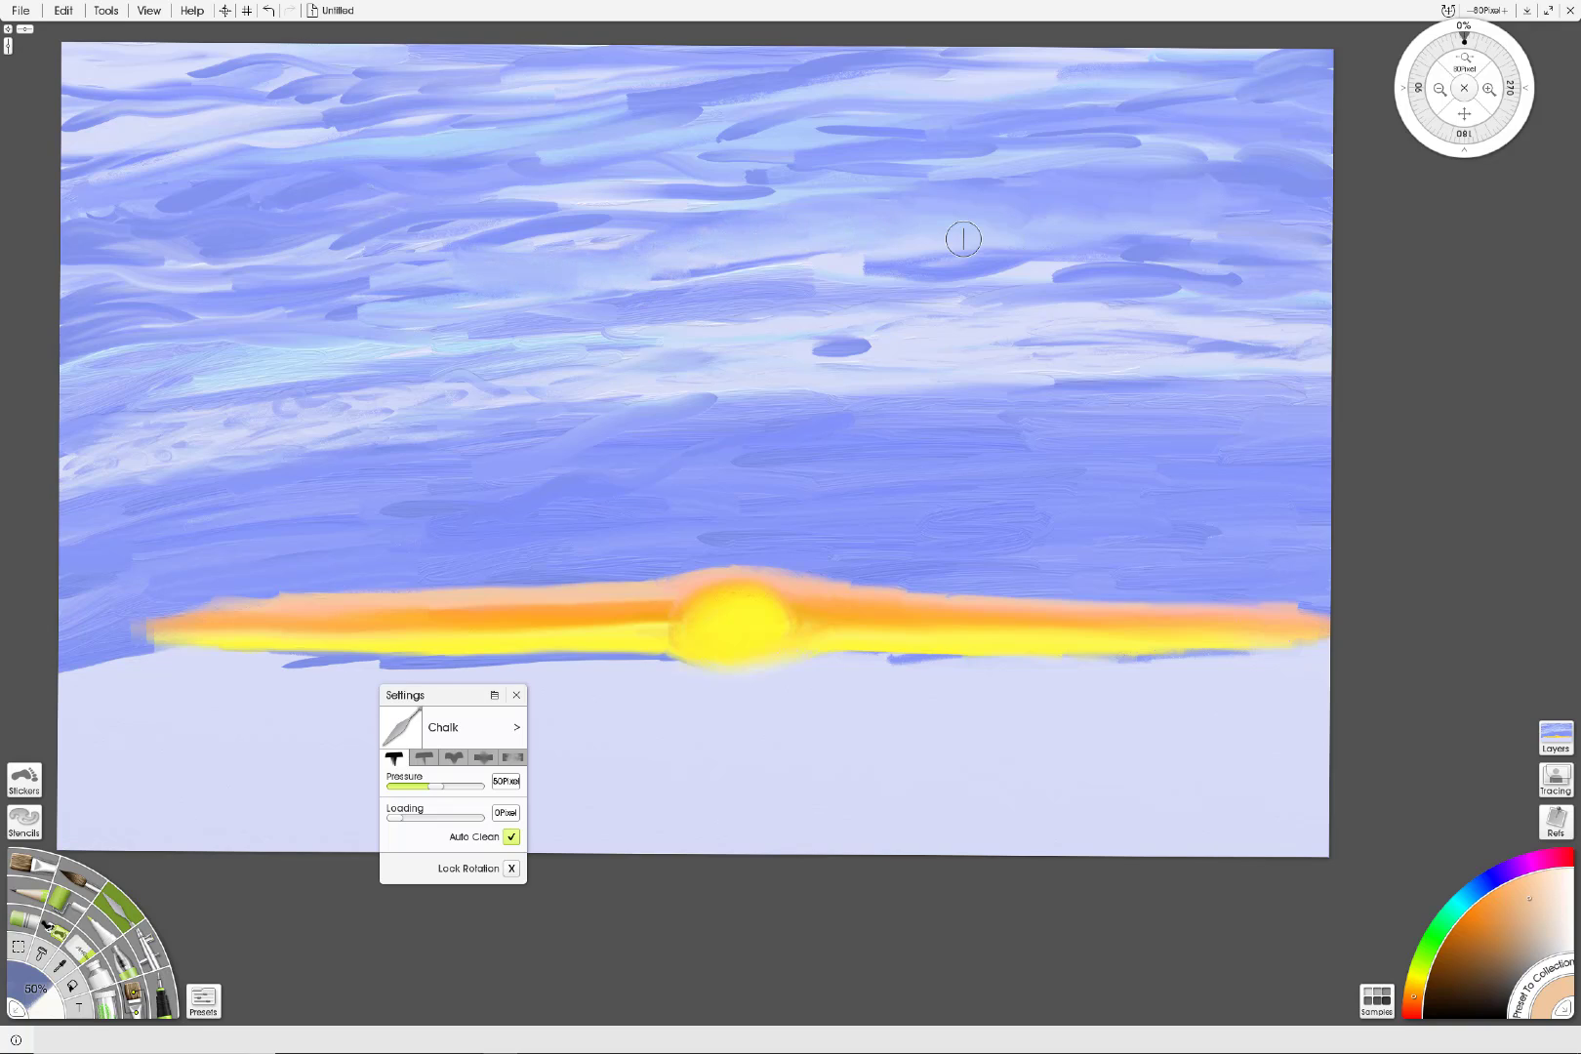
drag(462, 262, 351, 279)
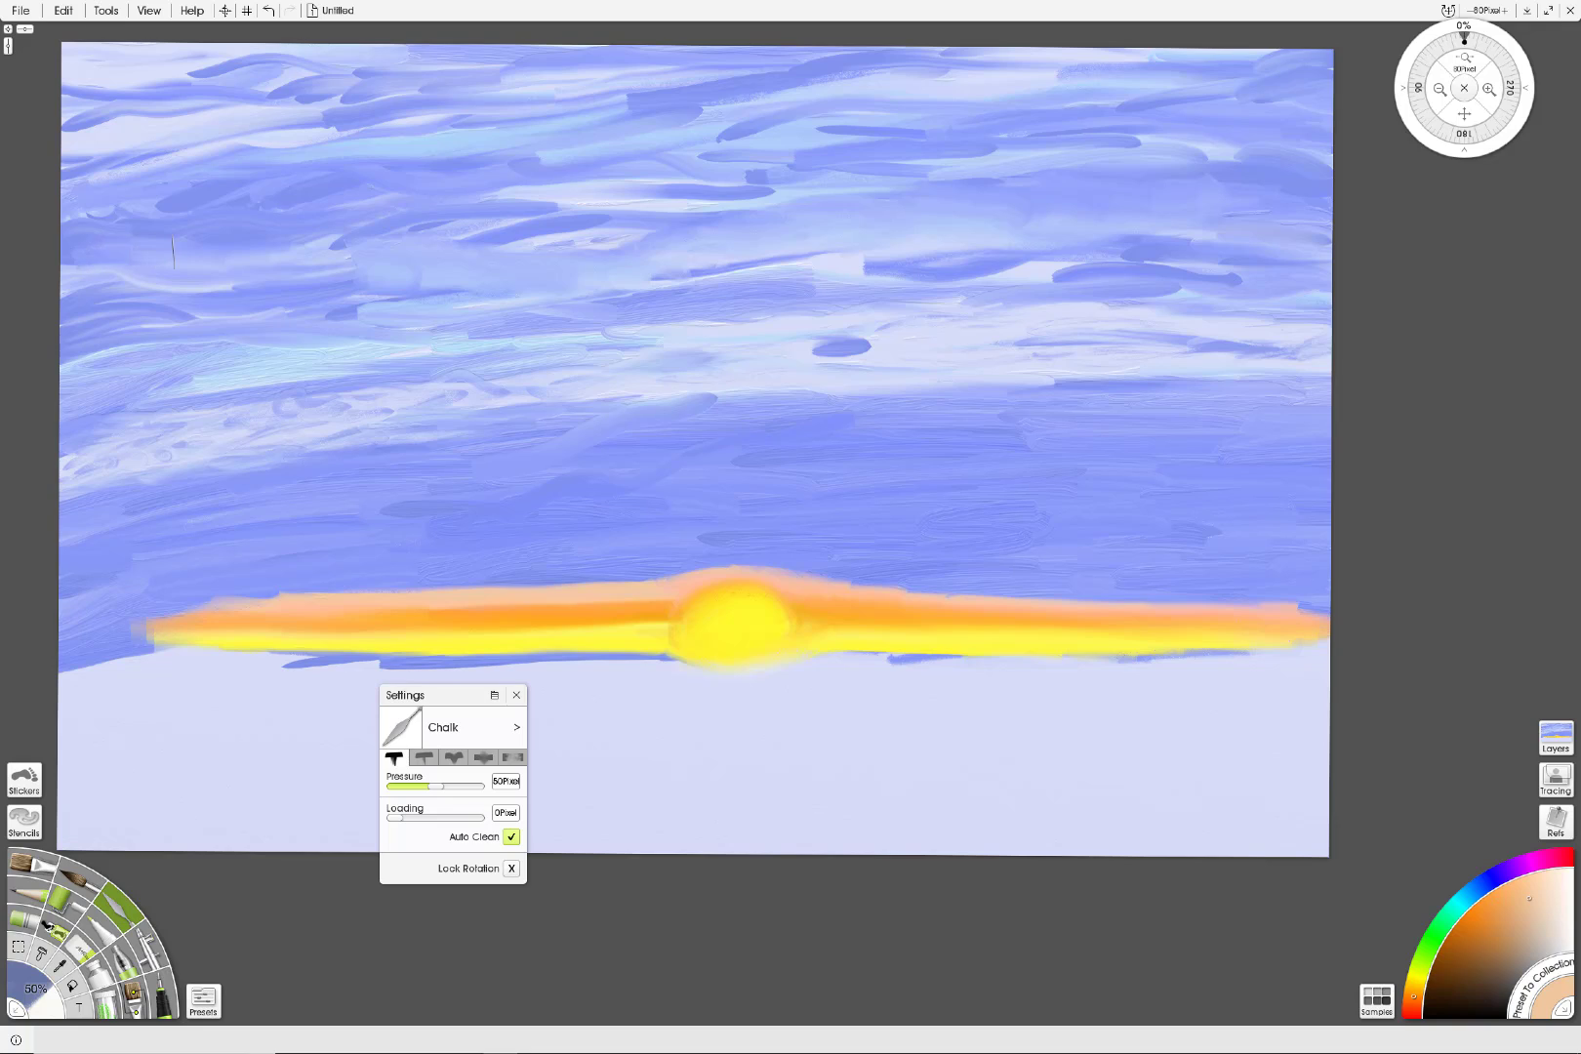
mouse_move(57, 274)
mouse_down()
mouse_move(136, 298)
mouse_move(121, 280)
mouse_up()
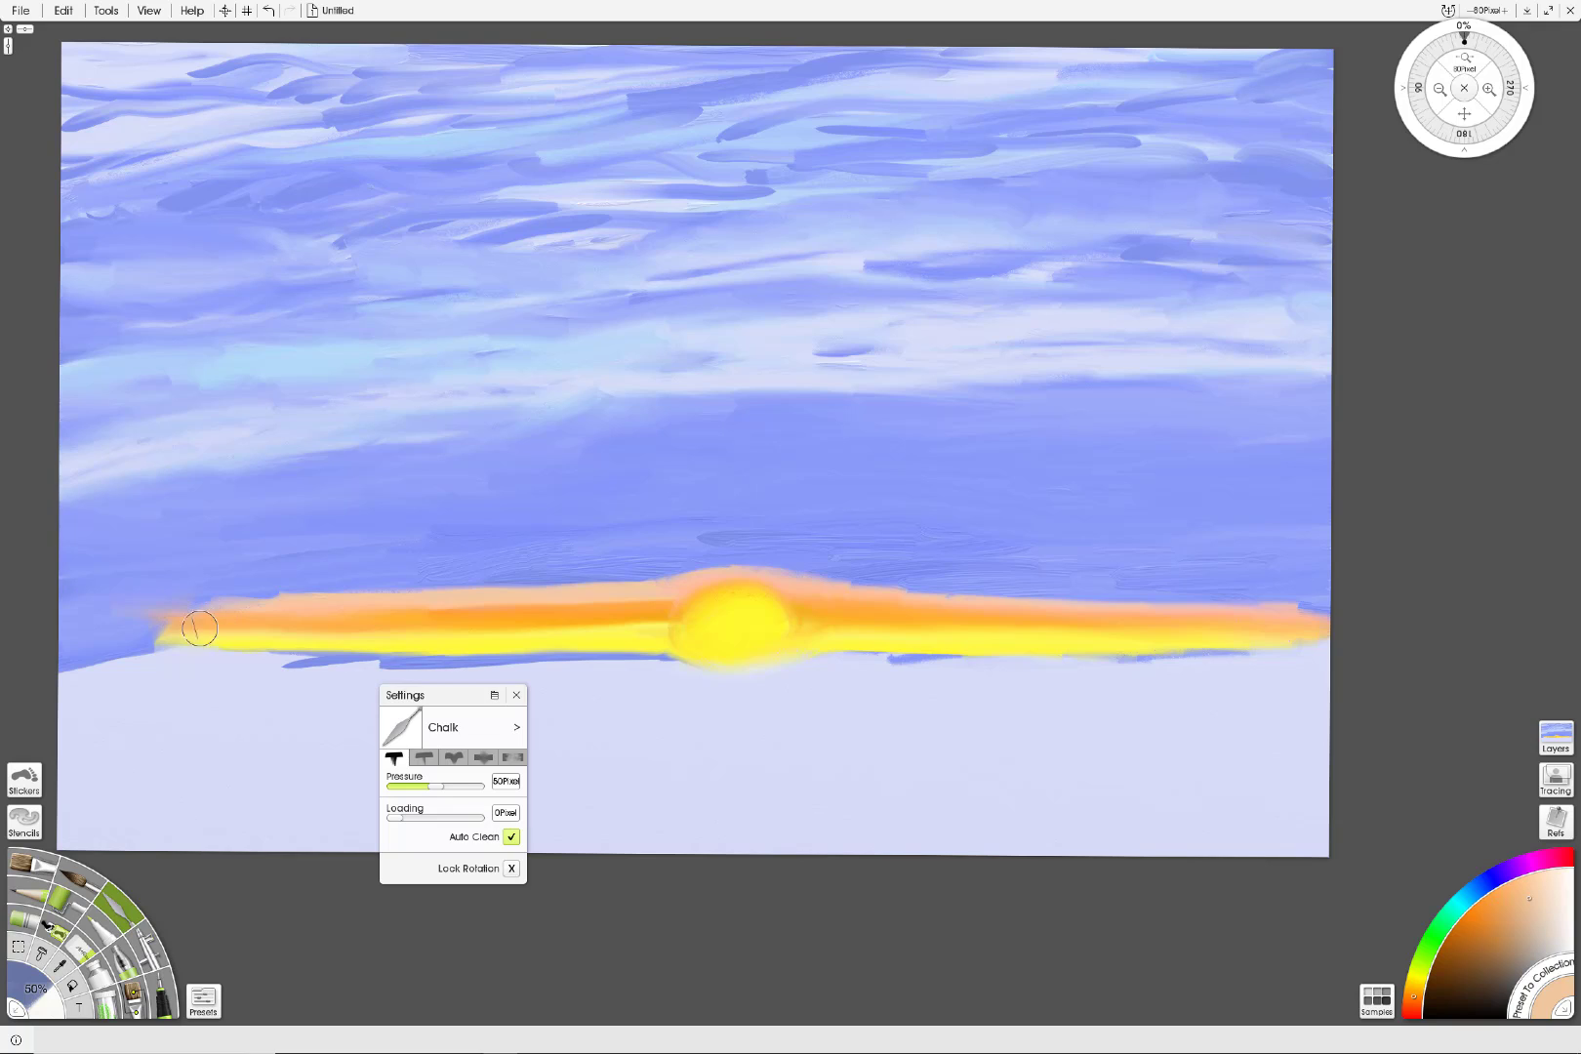
Step: Smear the horizon bands out to the left canvas edge and smooth the blue sky just above the sun and bands
mouse_move(200, 627)
mouse_down()
mouse_move(106, 625)
mouse_move(192, 631)
mouse_move(113, 643)
mouse_move(179, 636)
mouse_move(70, 628)
mouse_move(247, 610)
mouse_move(30, 656)
mouse_move(179, 628)
mouse_move(134, 626)
mouse_up()
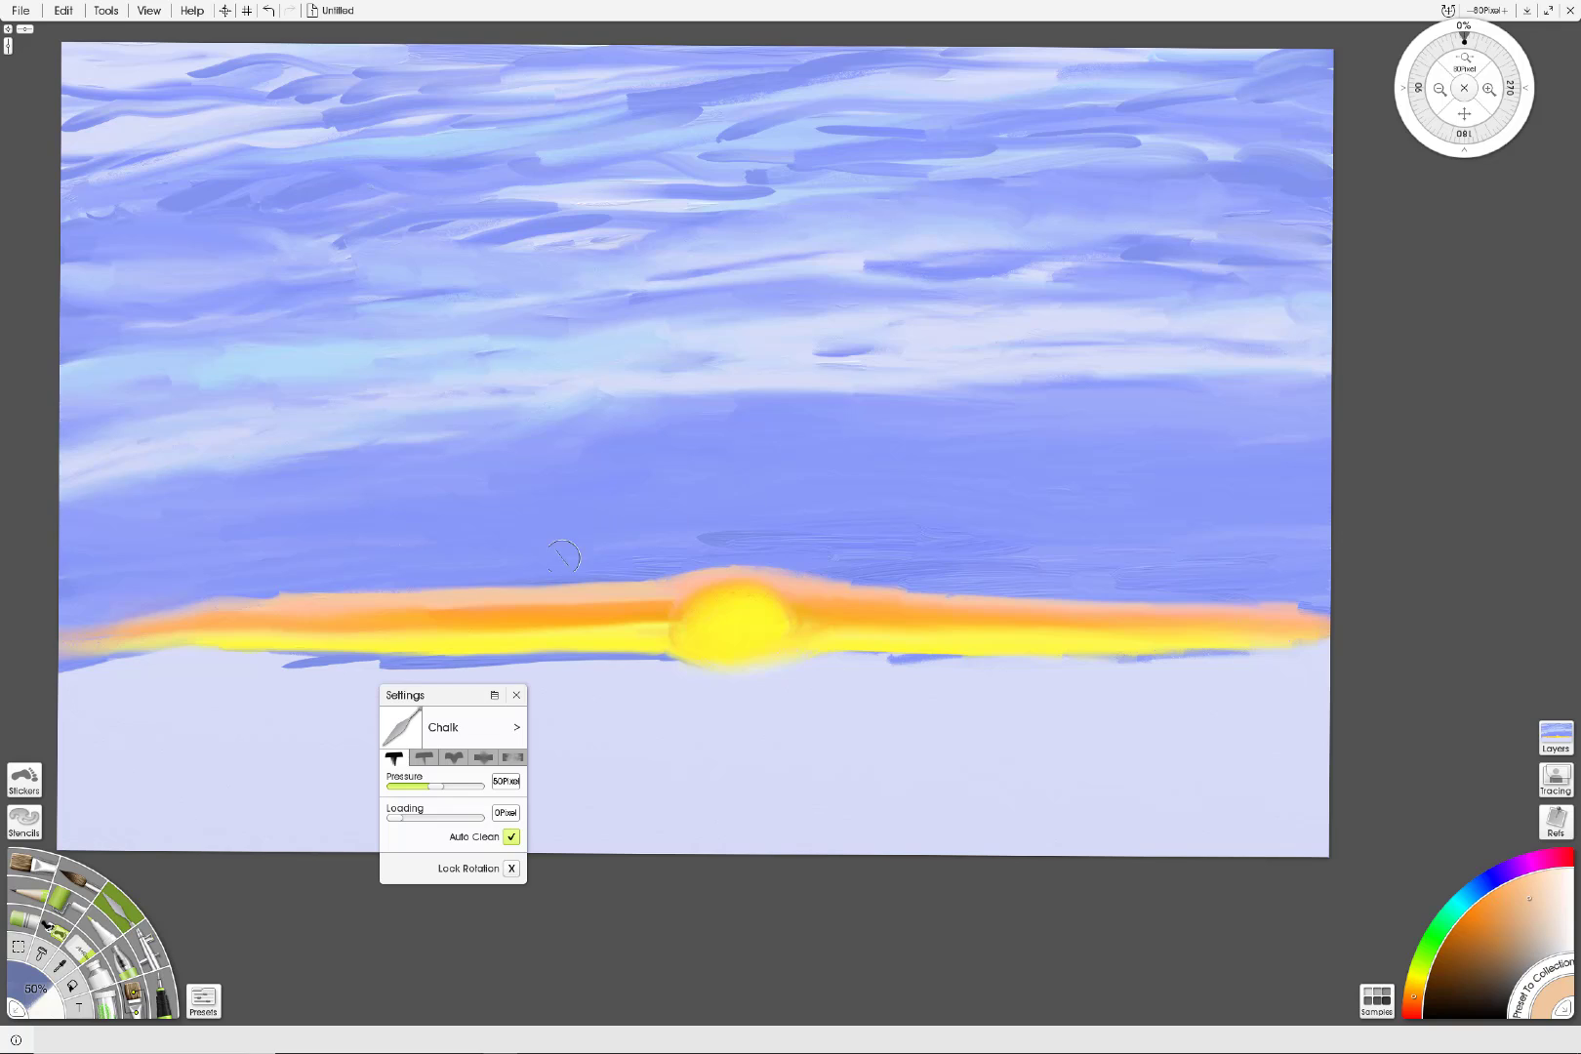
drag(592, 556, 854, 530)
drag(858, 556, 956, 563)
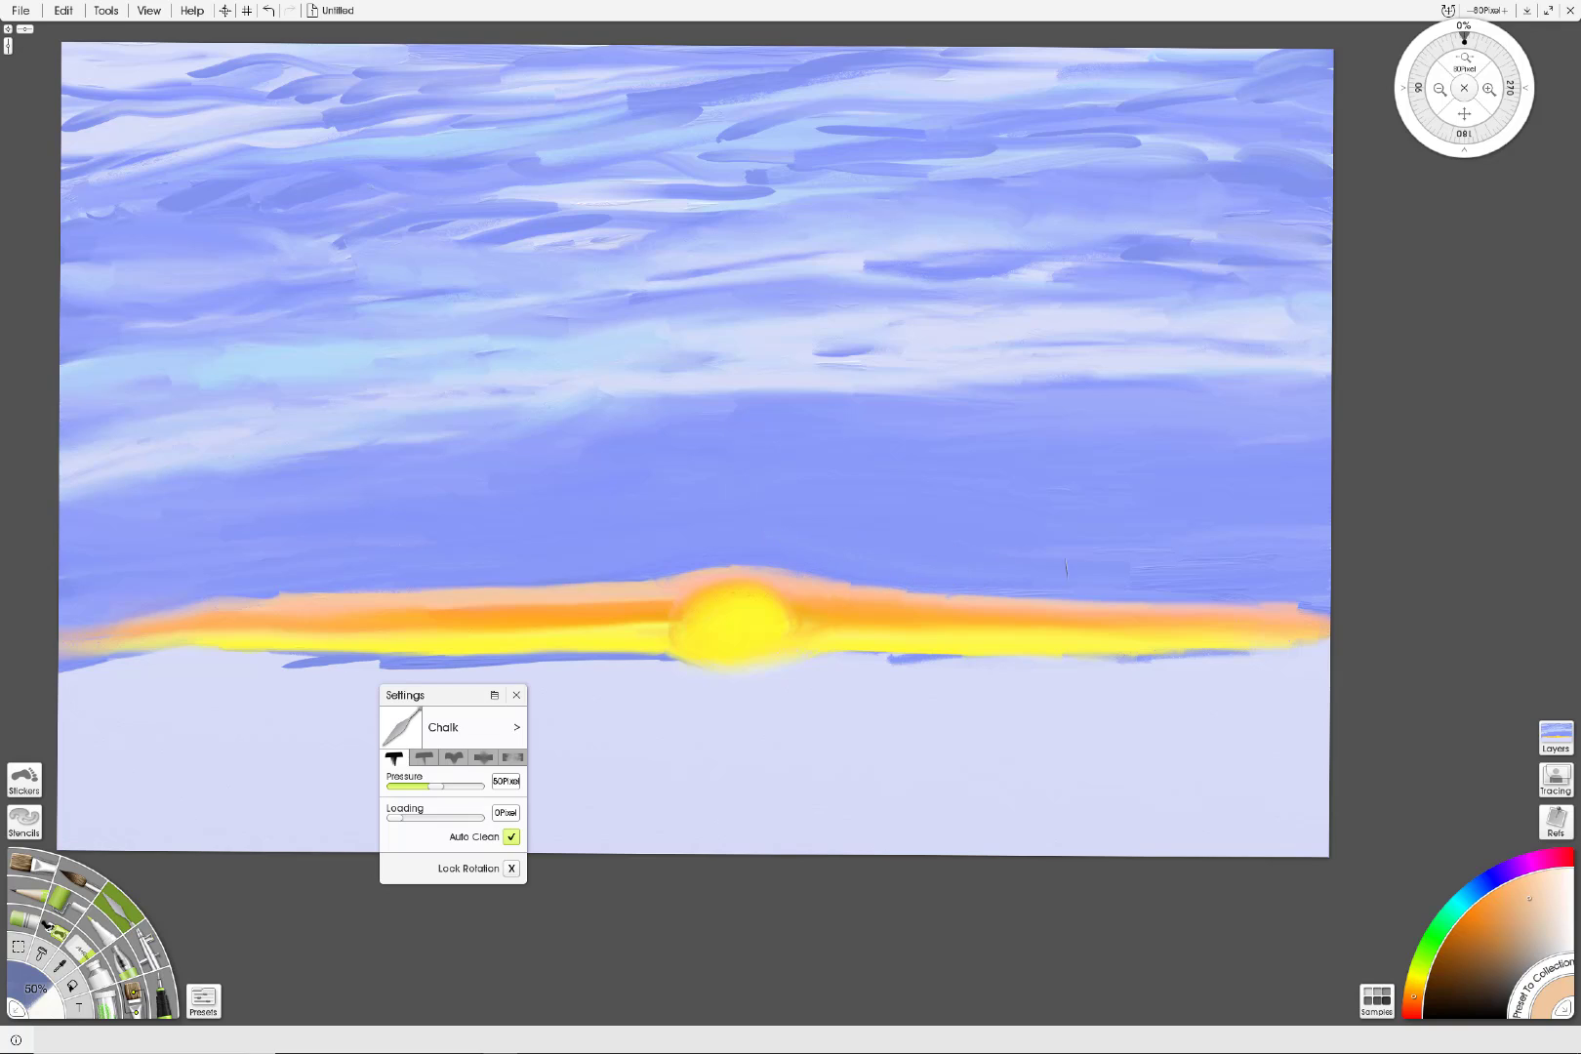
drag(1139, 588, 1243, 586)
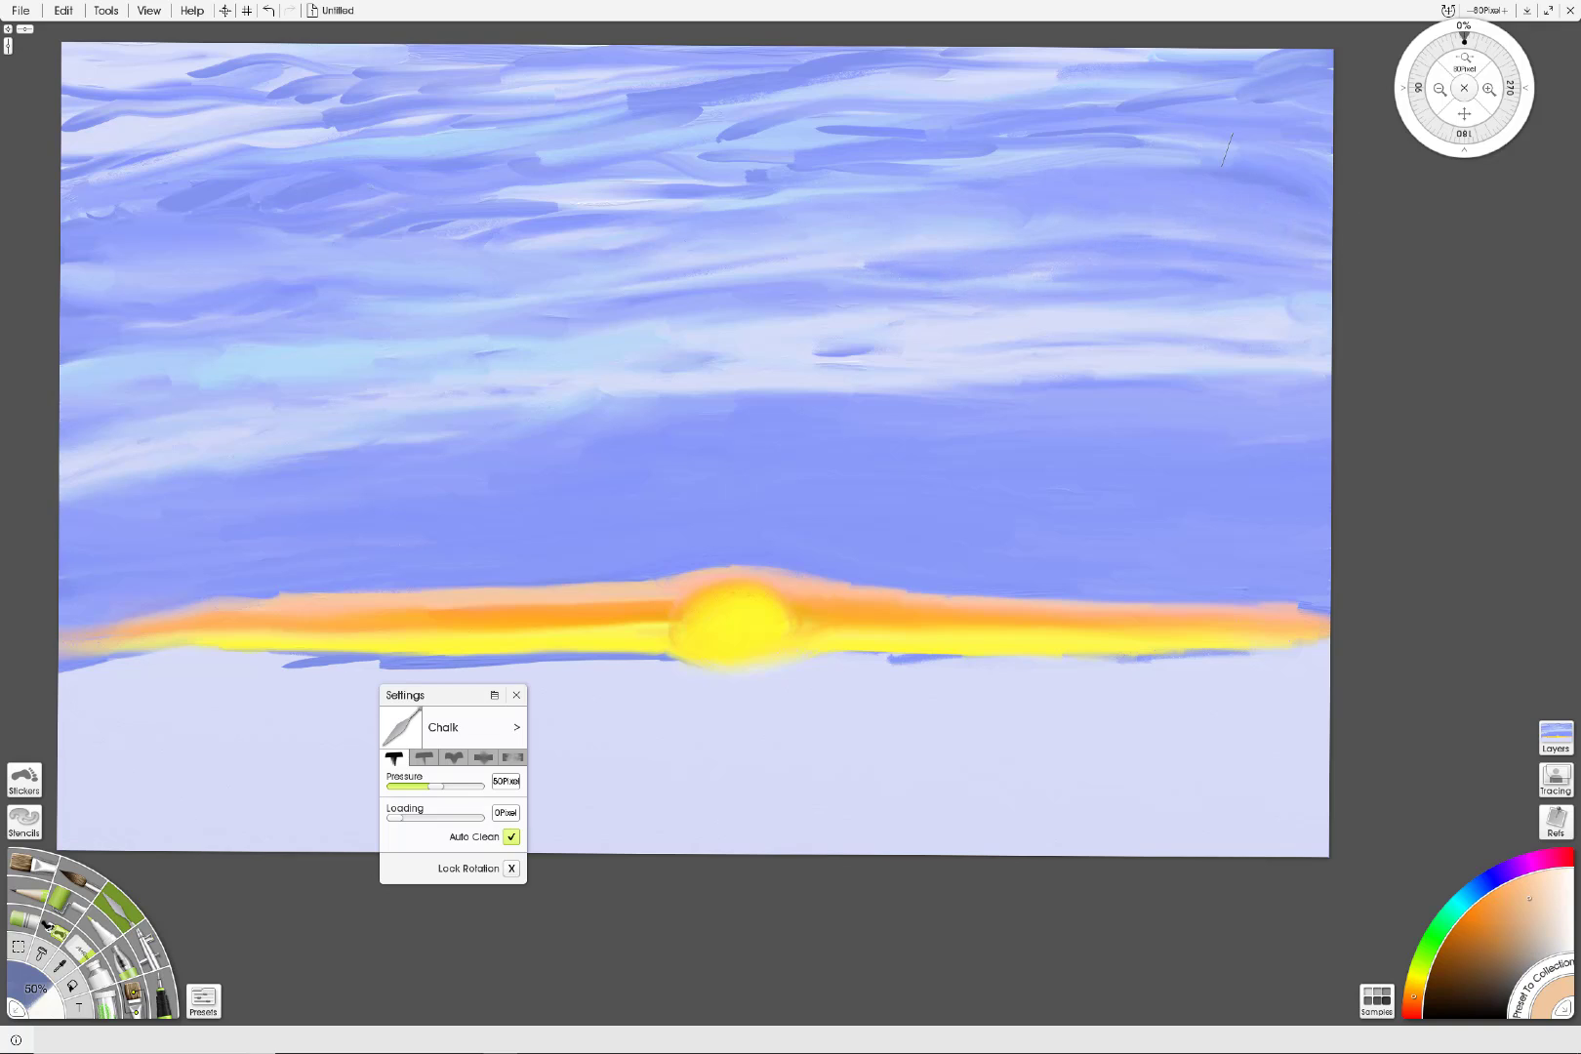
Step: Smooth the streaks across the upper sky from edge to edge, including the dark patches above the pale cloud band
drag(1227, 149, 903, 158)
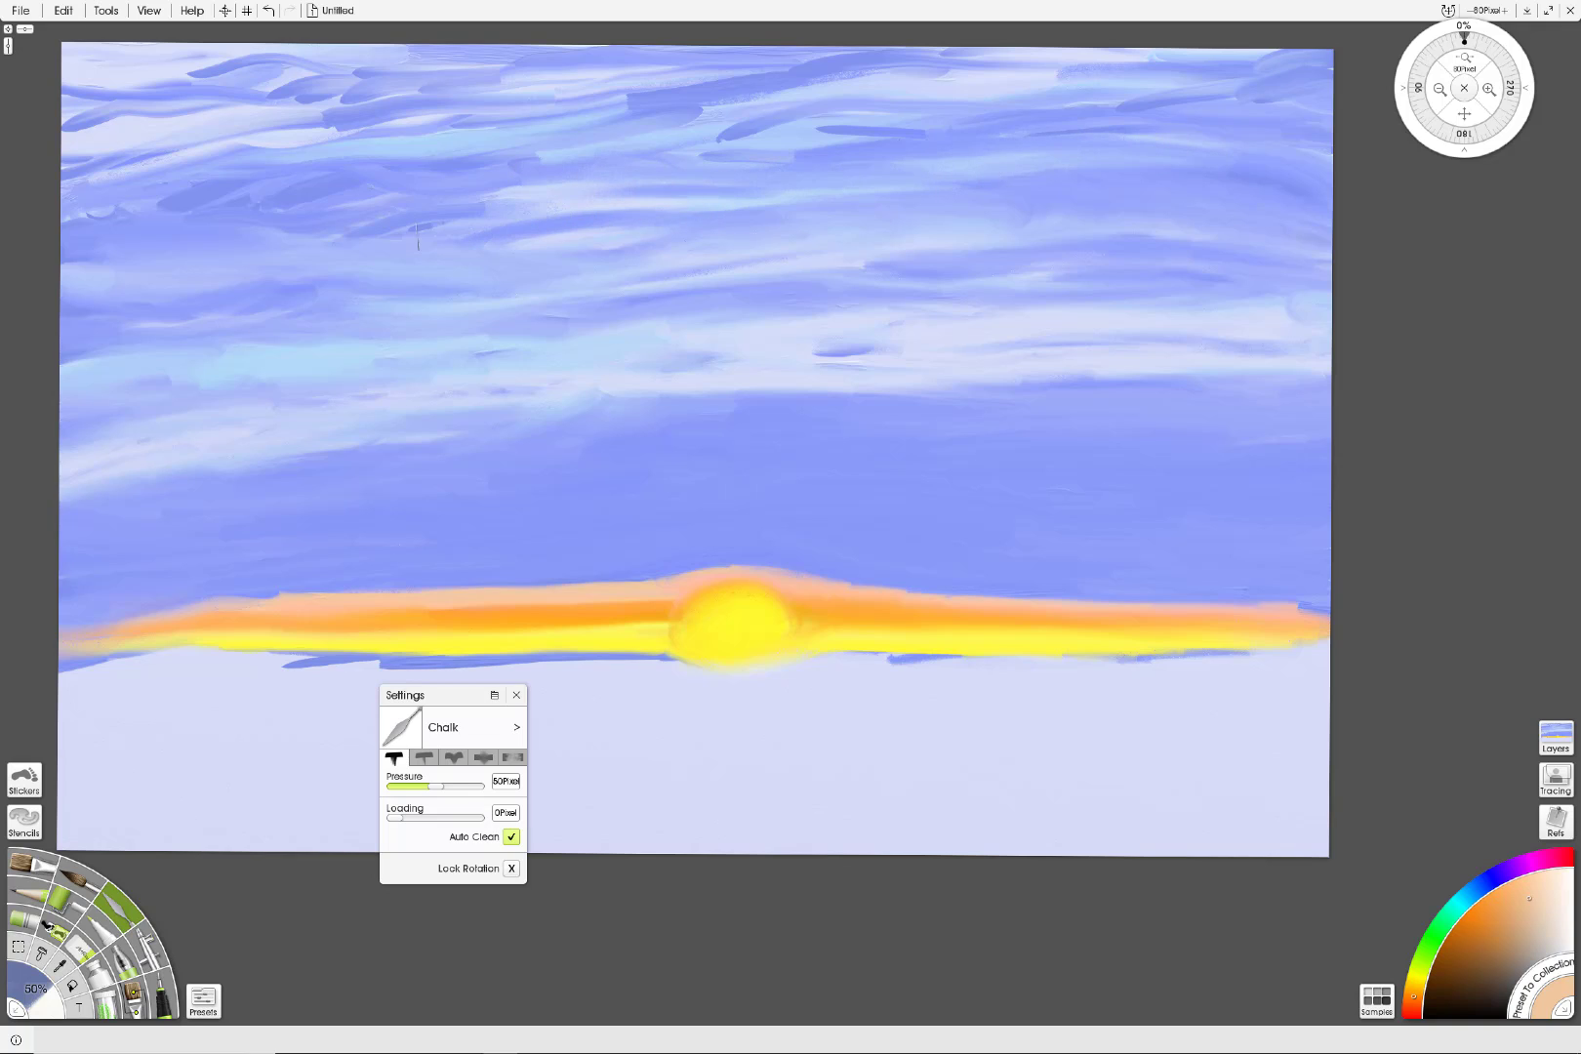
drag(419, 210, 529, 191)
mouse_move(602, 235)
mouse_down()
mouse_move(475, 237)
mouse_move(490, 219)
mouse_move(416, 208)
mouse_move(507, 197)
mouse_move(391, 208)
mouse_up()
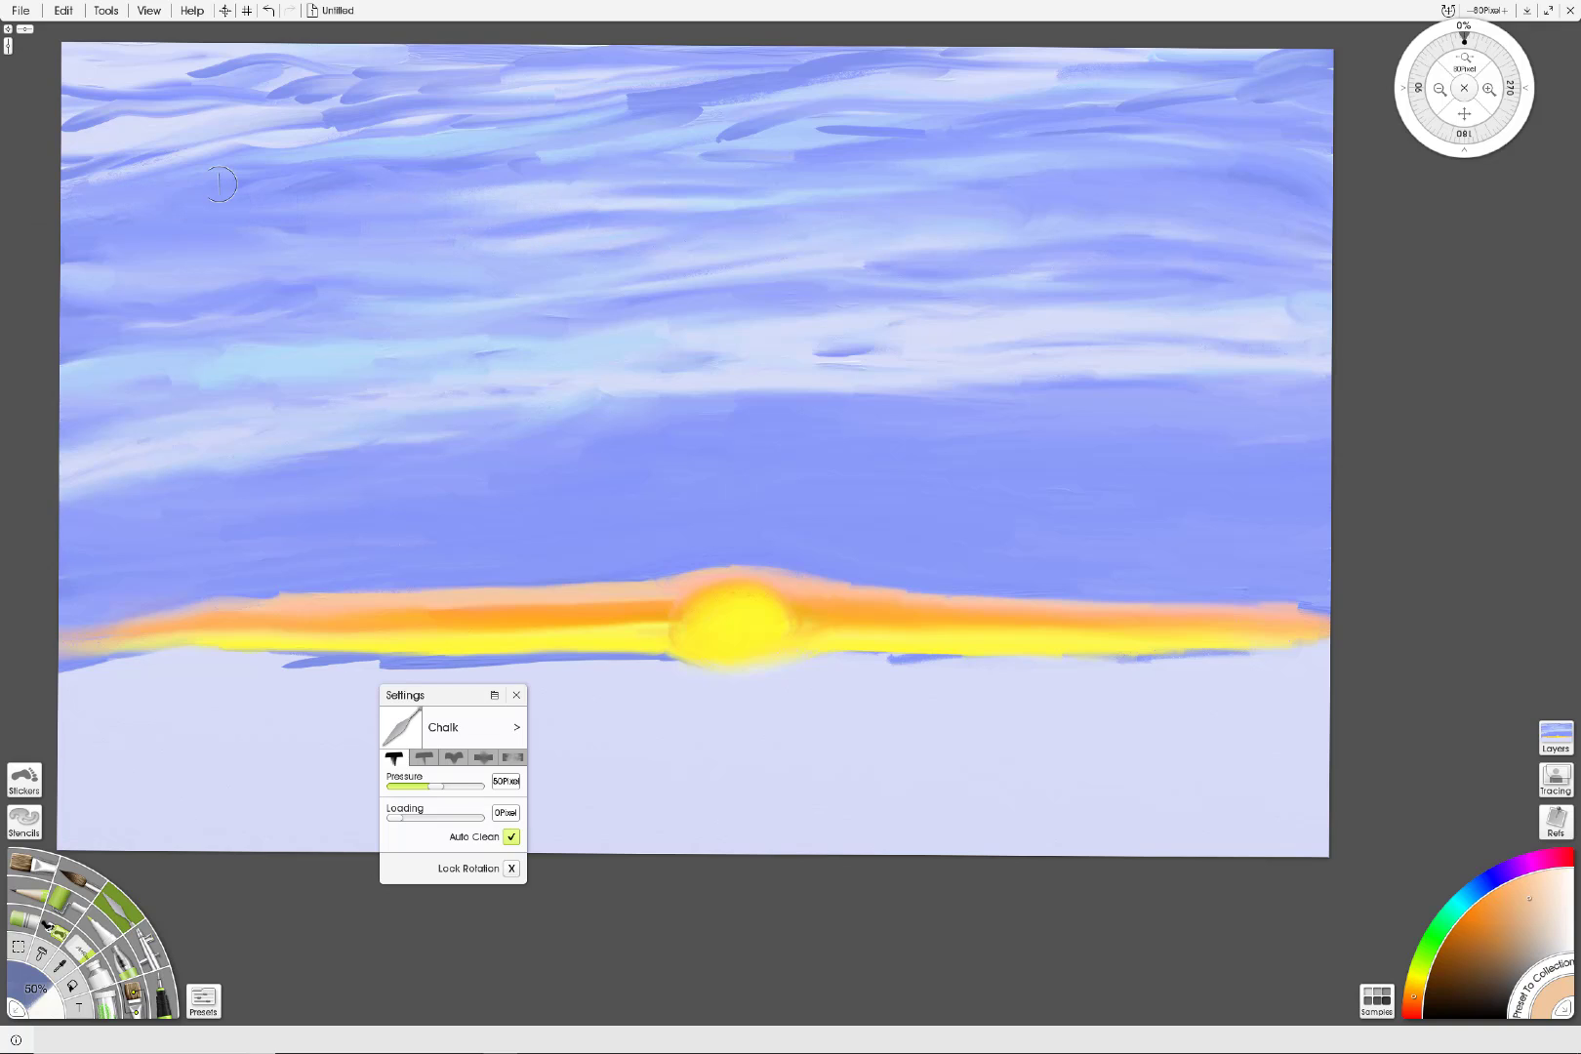
mouse_move(264, 147)
mouse_down()
mouse_move(88, 157)
mouse_move(322, 122)
mouse_move(69, 127)
mouse_move(168, 57)
mouse_move(468, 60)
mouse_move(195, 69)
mouse_move(184, 109)
mouse_move(529, 113)
mouse_move(645, 98)
mouse_move(683, 63)
mouse_move(937, 80)
mouse_move(702, 106)
mouse_move(742, 137)
mouse_up()
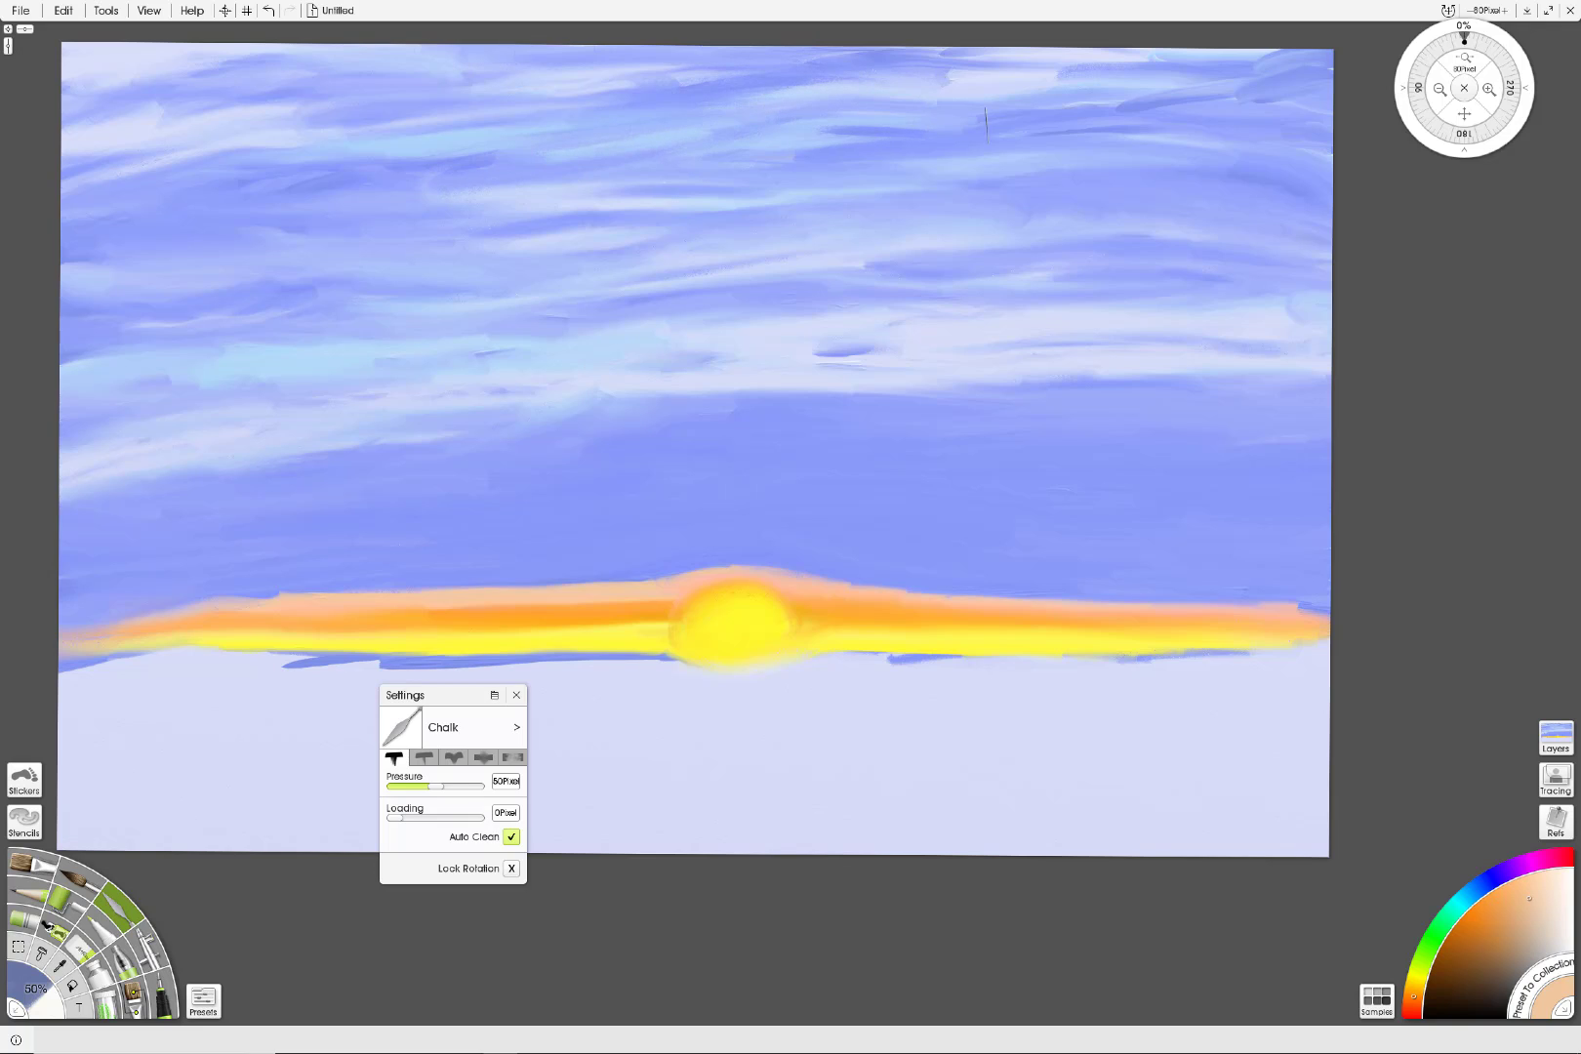
mouse_move(986, 122)
mouse_down()
mouse_move(877, 85)
mouse_move(1086, 66)
mouse_move(924, 51)
mouse_move(717, 68)
mouse_move(1219, 78)
mouse_move(1060, 56)
mouse_move(1245, 46)
mouse_move(1207, 55)
mouse_move(1350, 107)
mouse_up()
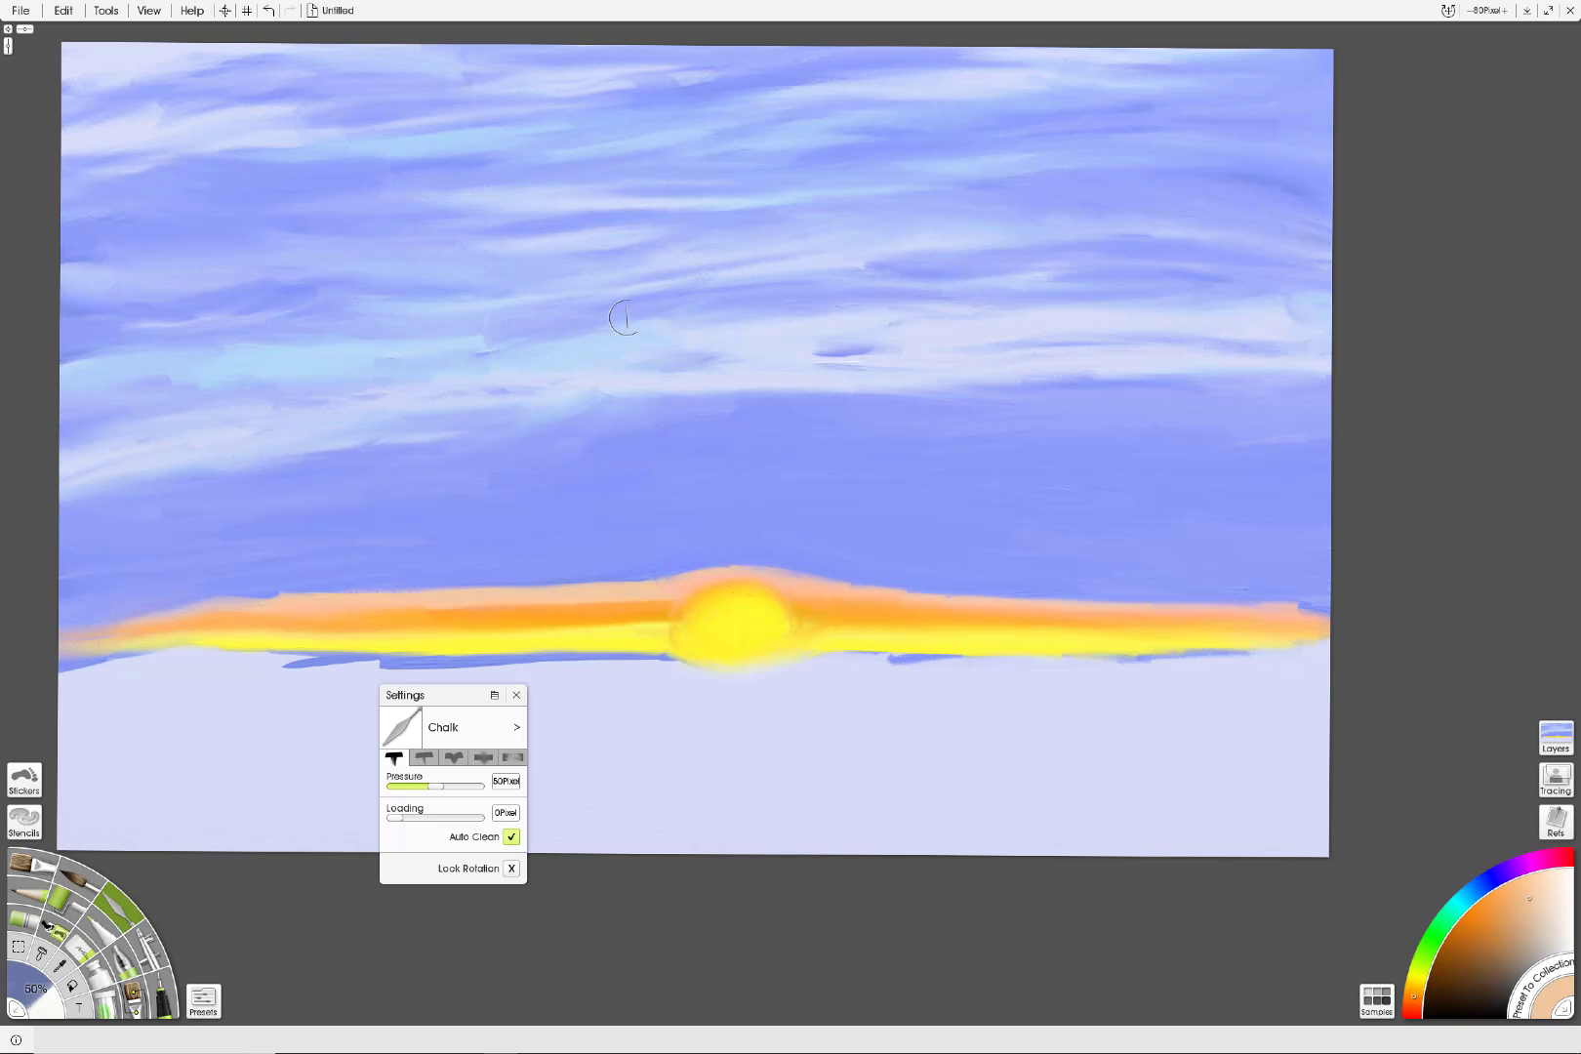
drag(648, 320, 697, 338)
Step: Make Background 2 the active layer, switch to the oil brush in black and paint a short test stroke below the sun
click(1553, 744)
click(110, 160)
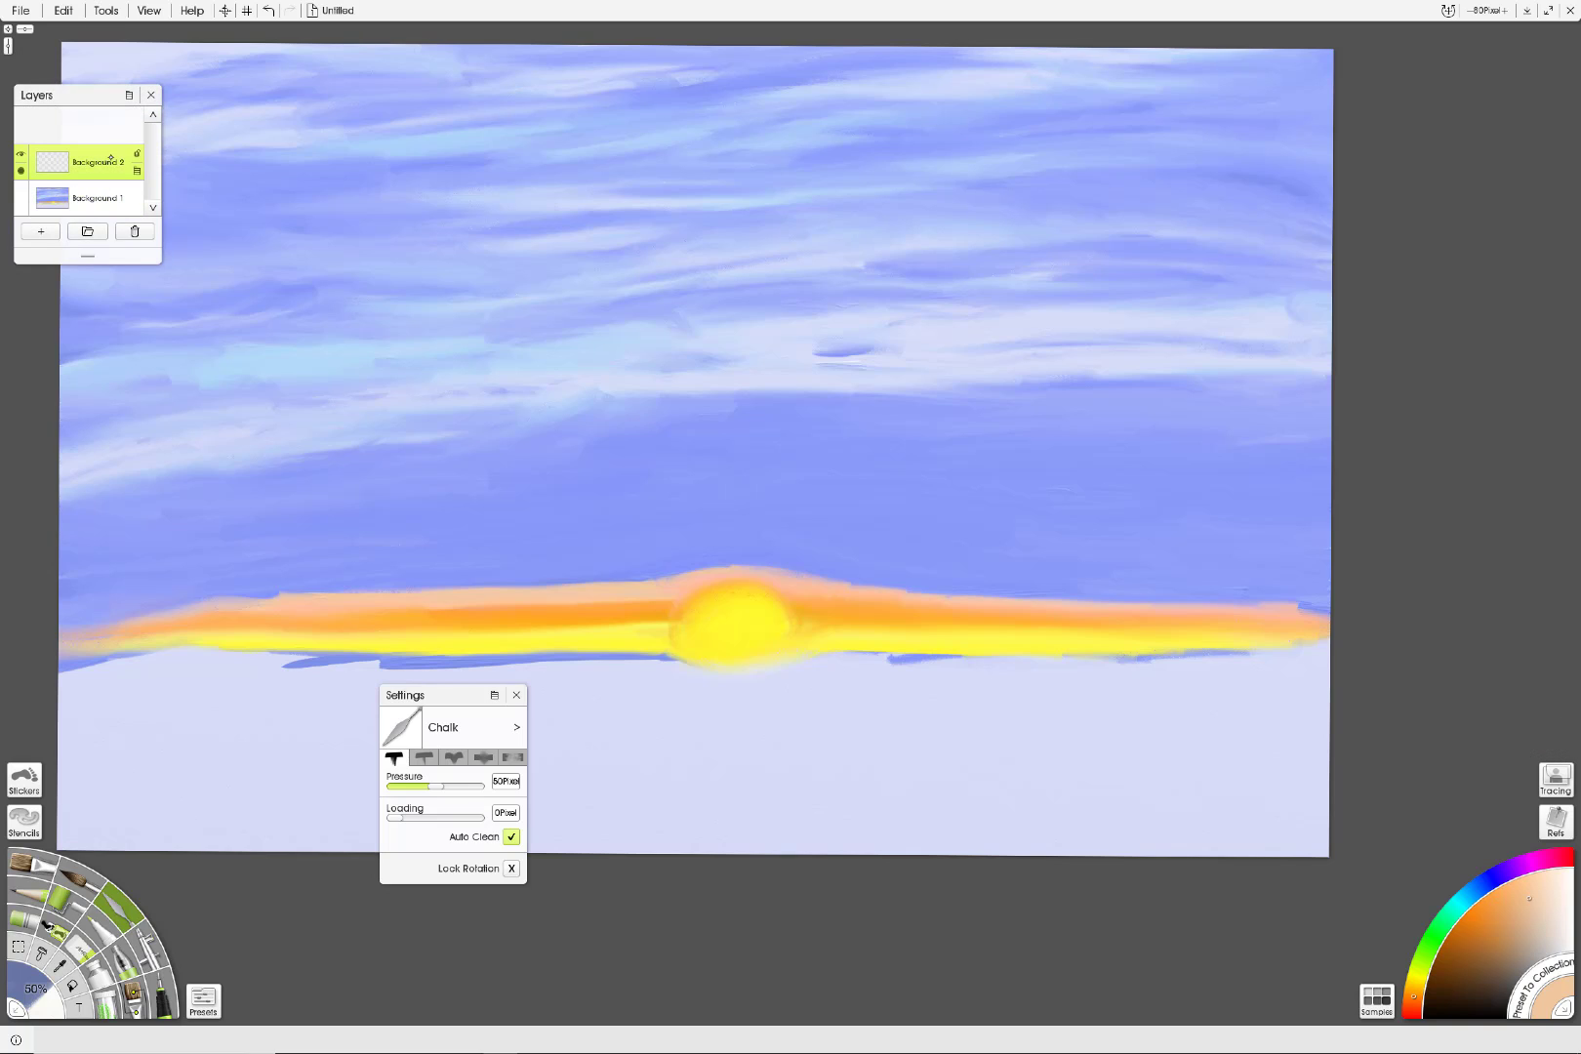
click(151, 93)
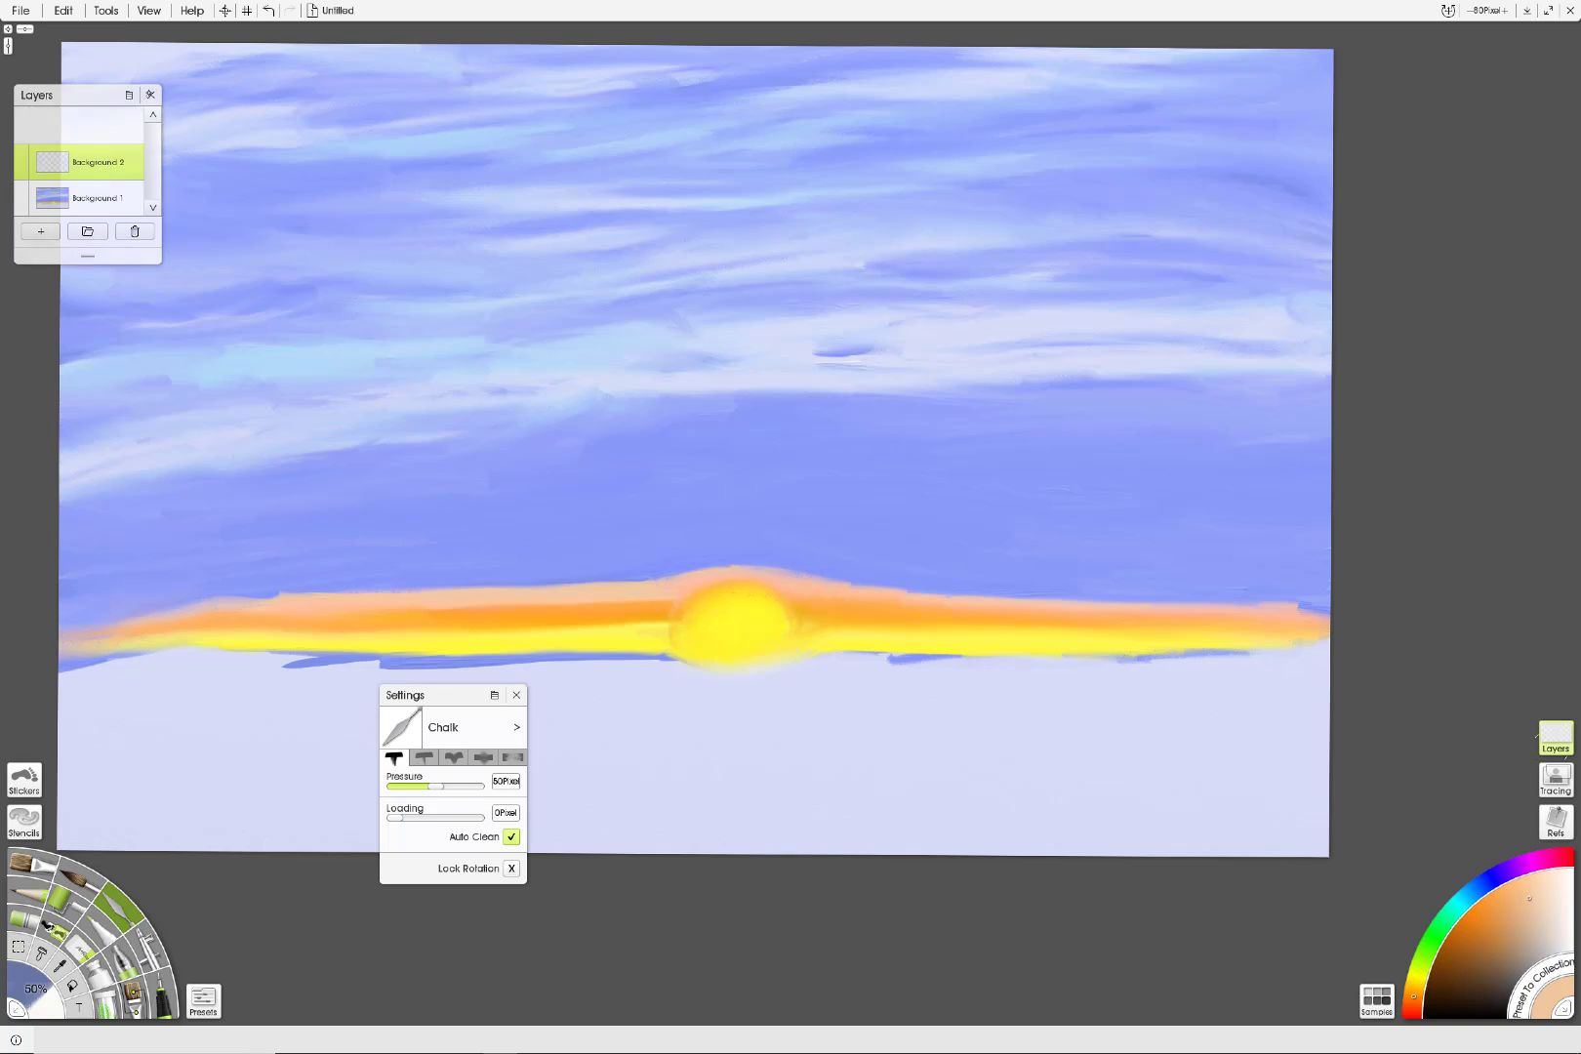
click(44, 863)
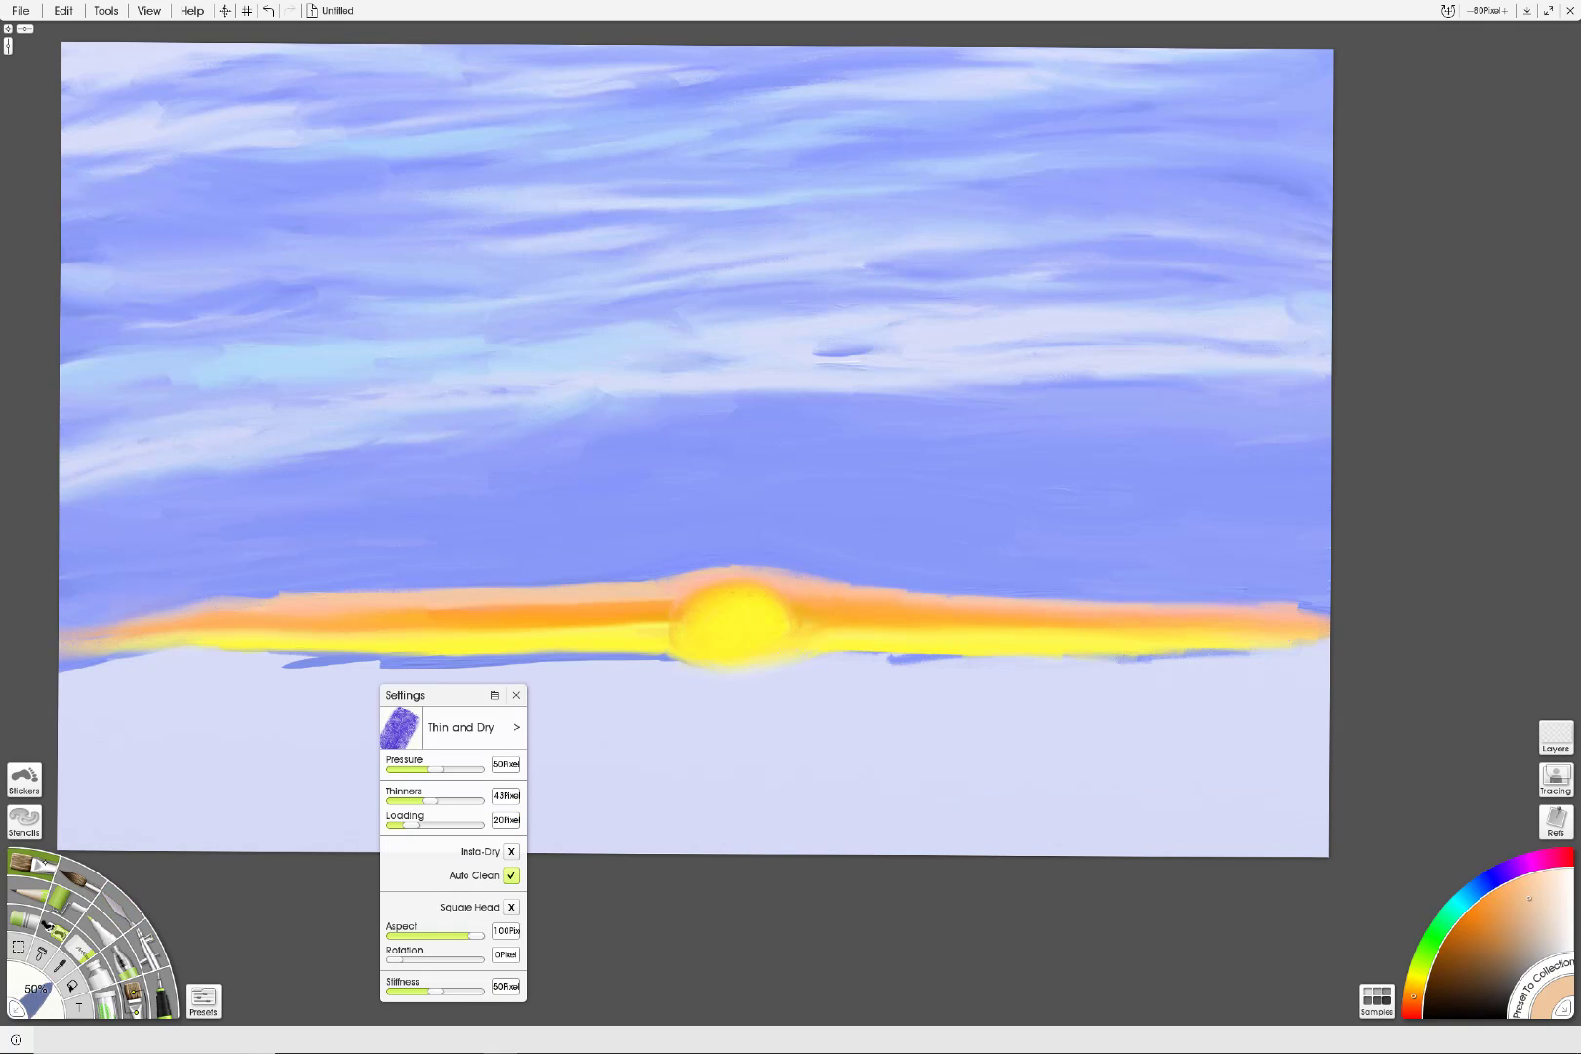
click(1445, 1013)
click(515, 695)
drag(703, 791, 836, 793)
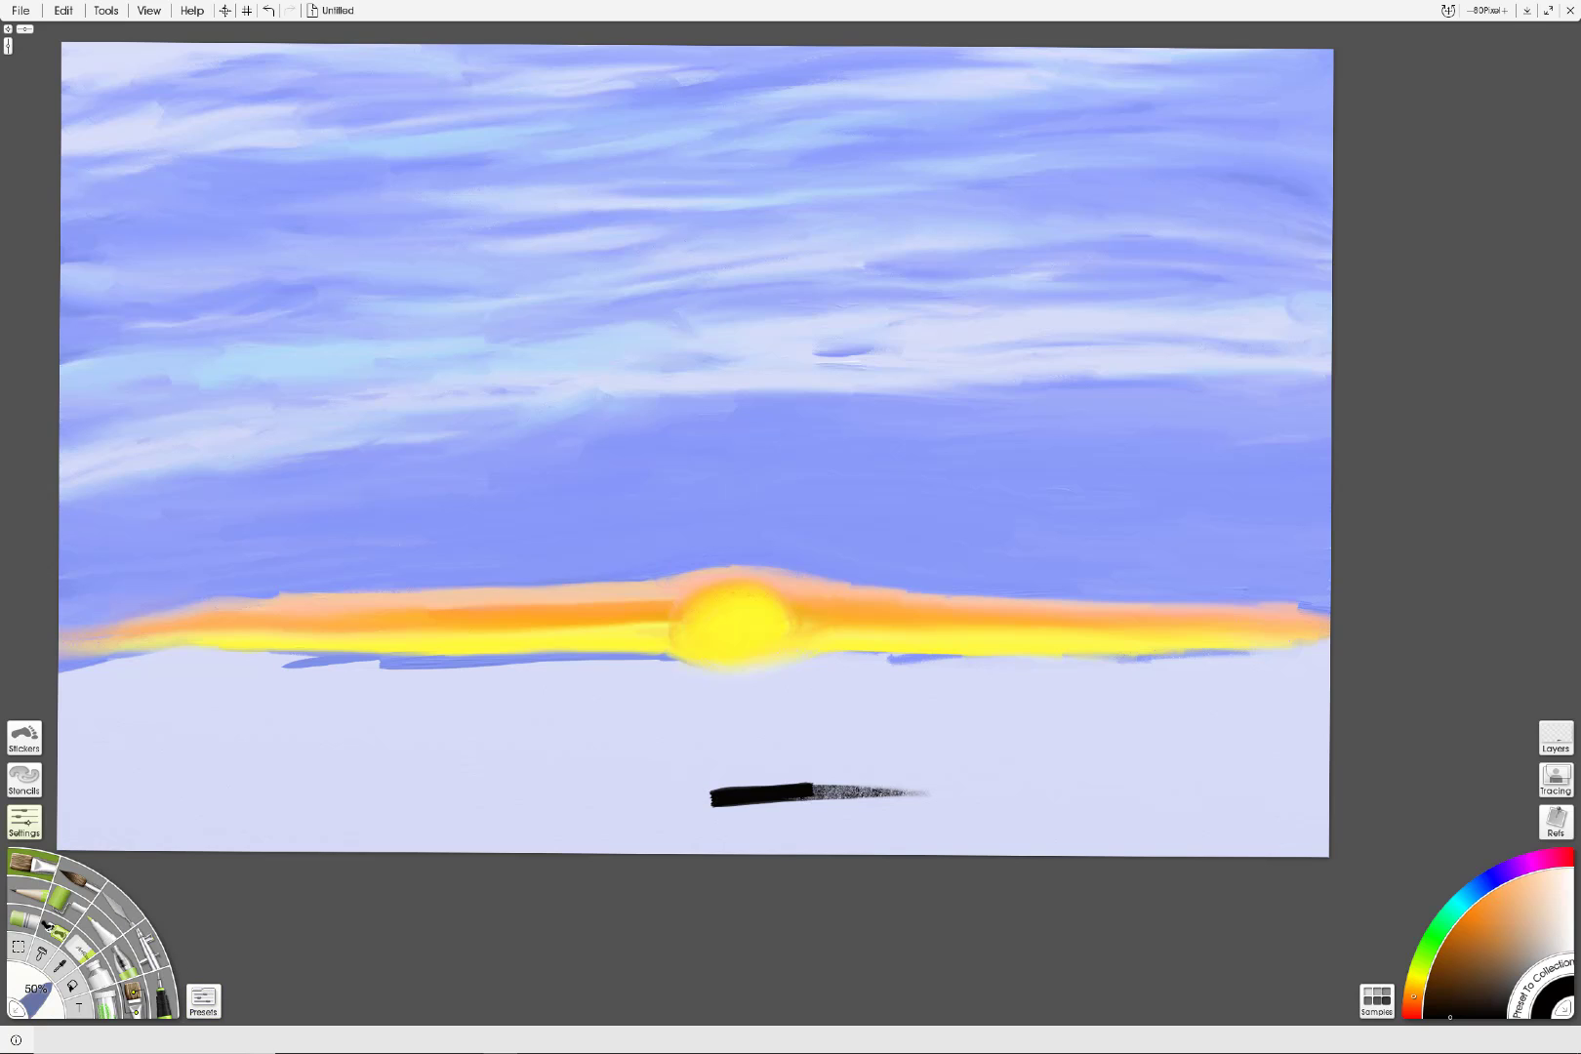
Step: Load the Everlasting Oil preset for the oil brush and raise its pressure to 100
click(24, 821)
click(516, 728)
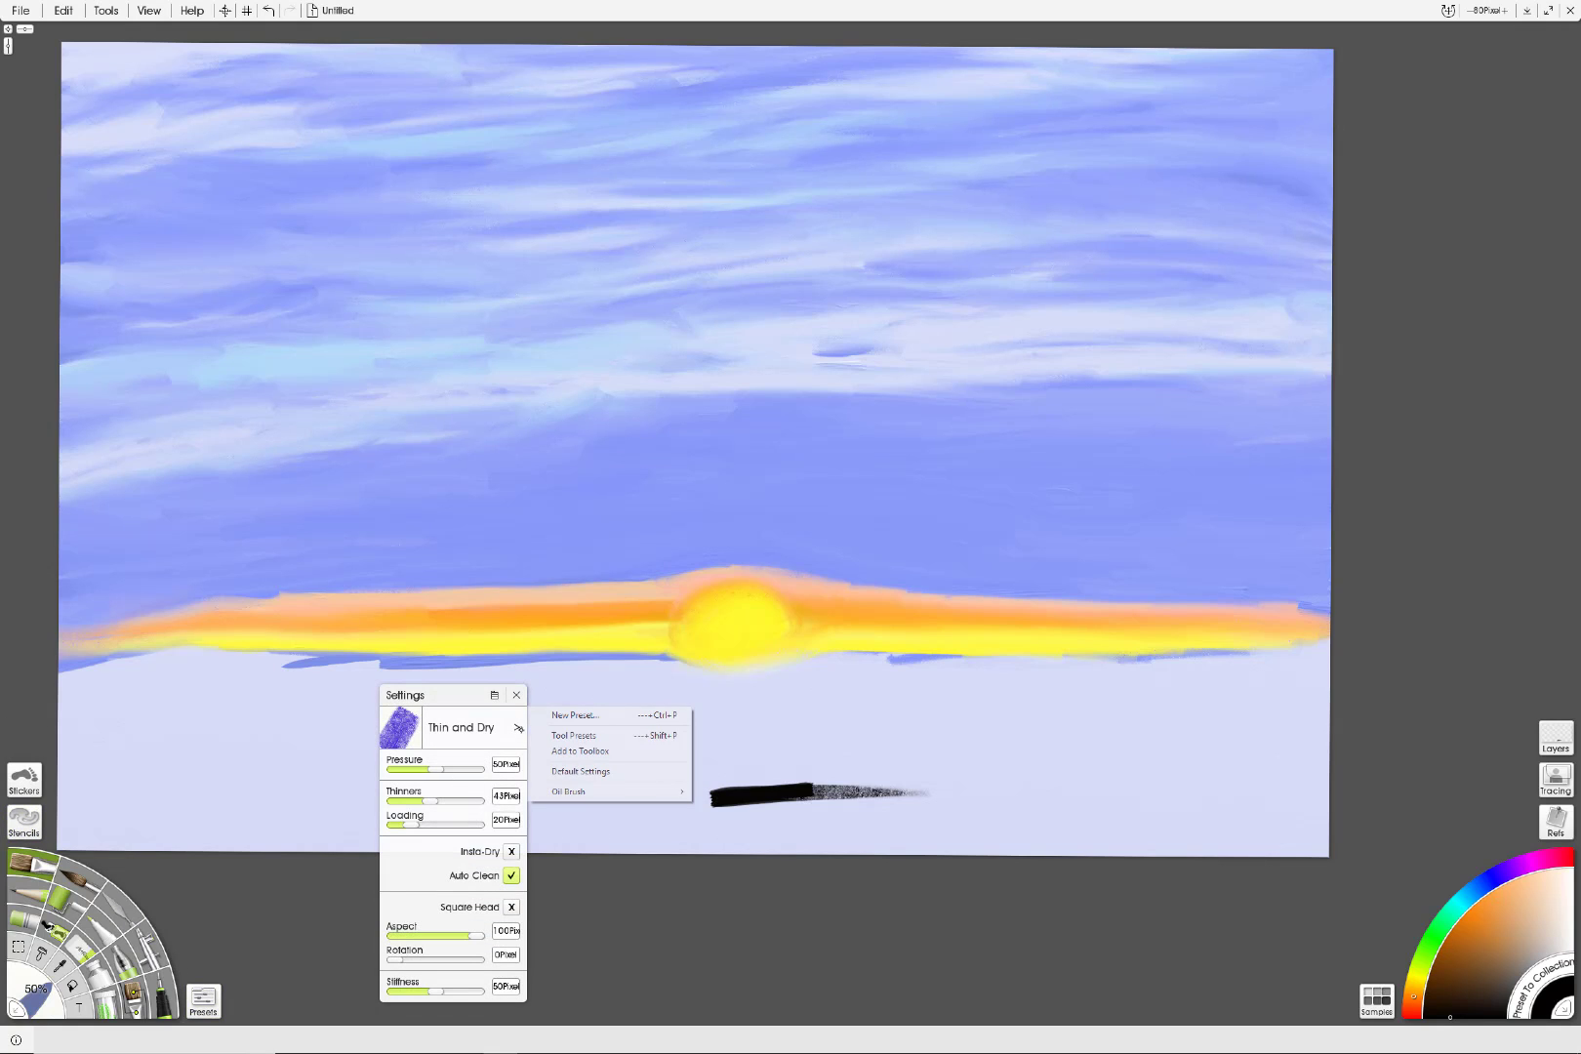
mouse_move(605, 792)
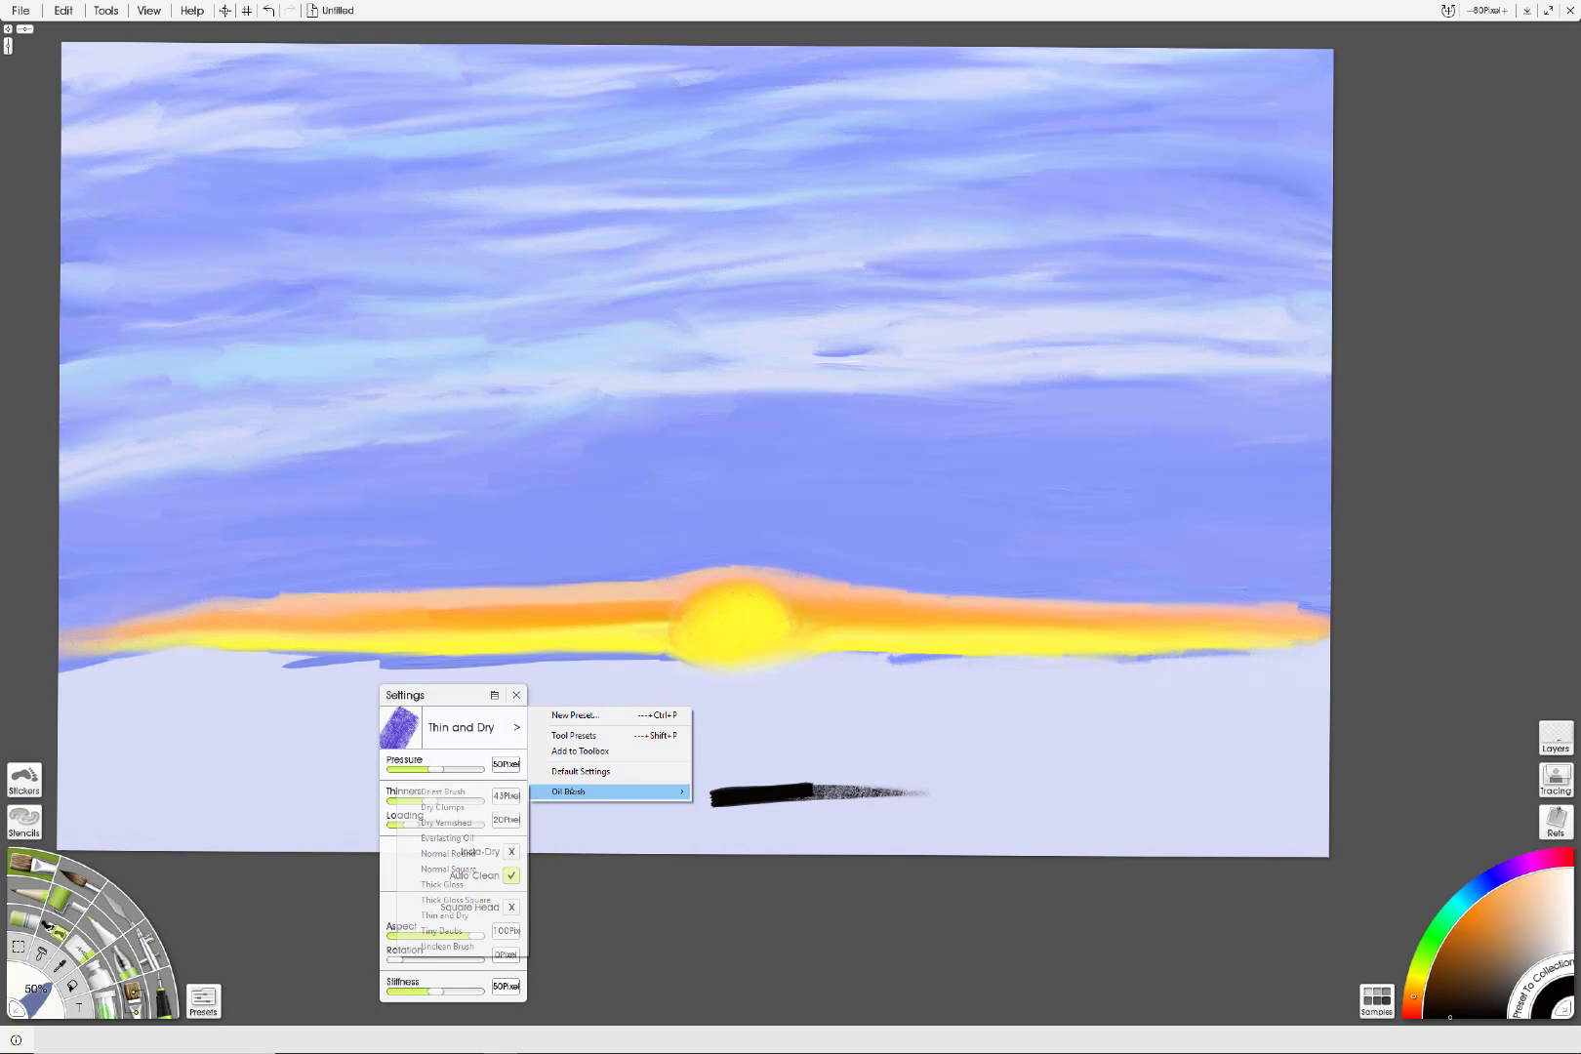
click(478, 840)
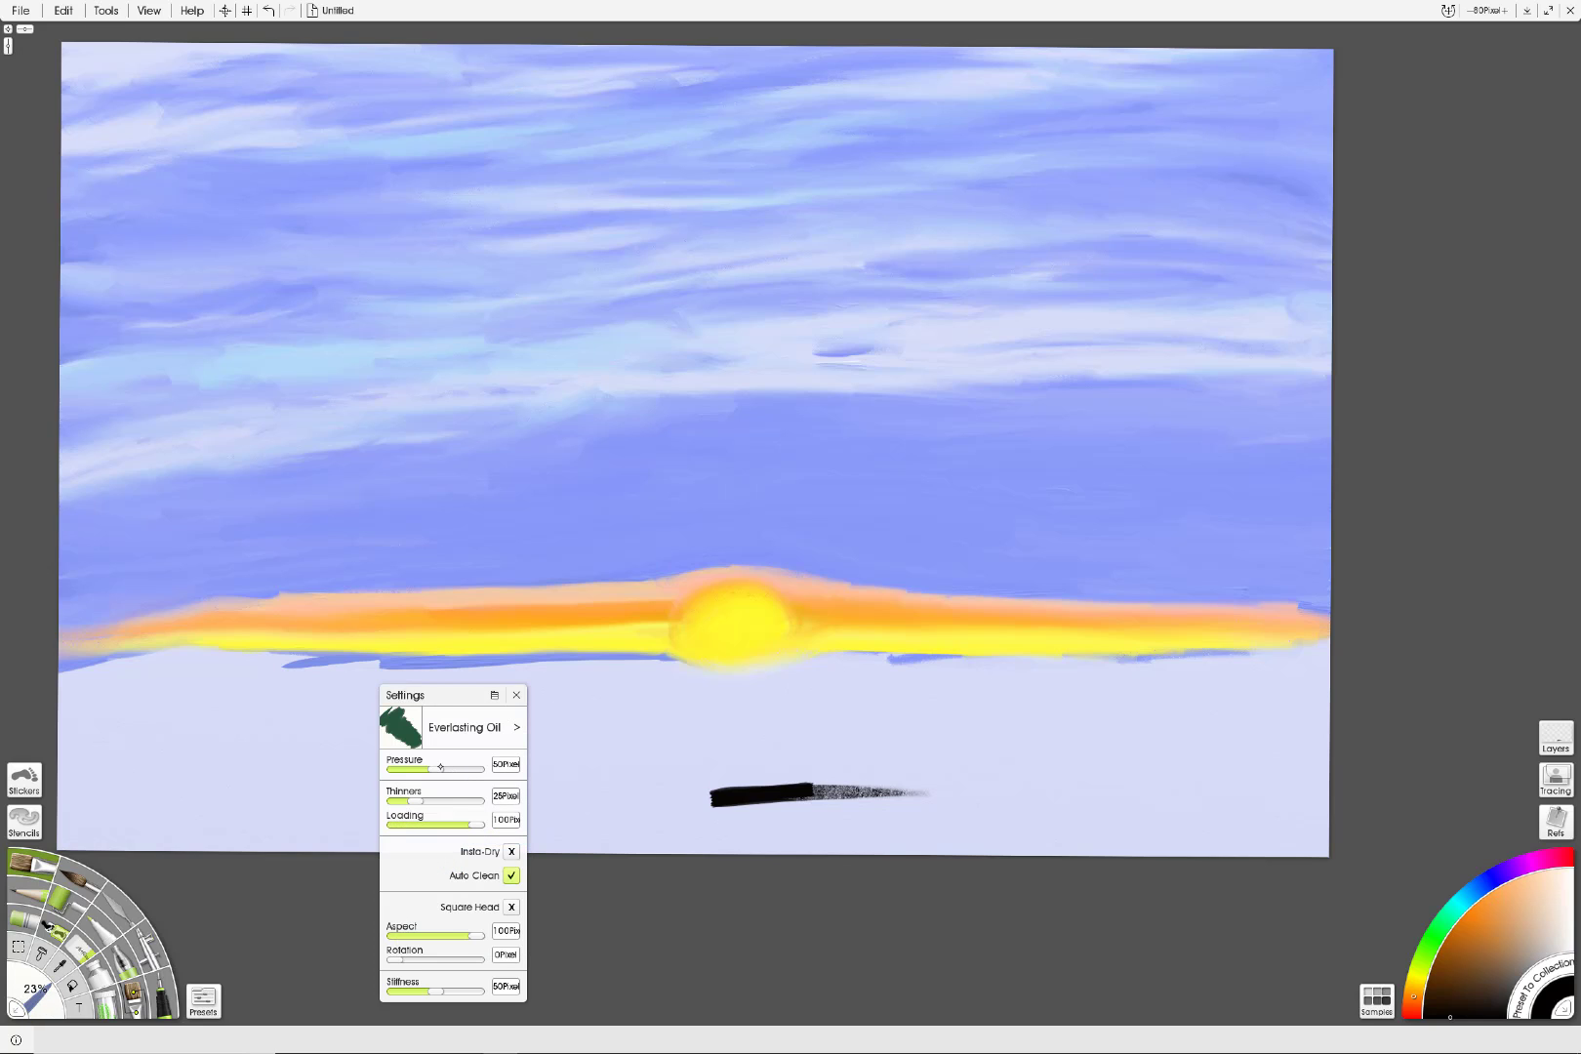
drag(441, 767, 510, 737)
click(516, 695)
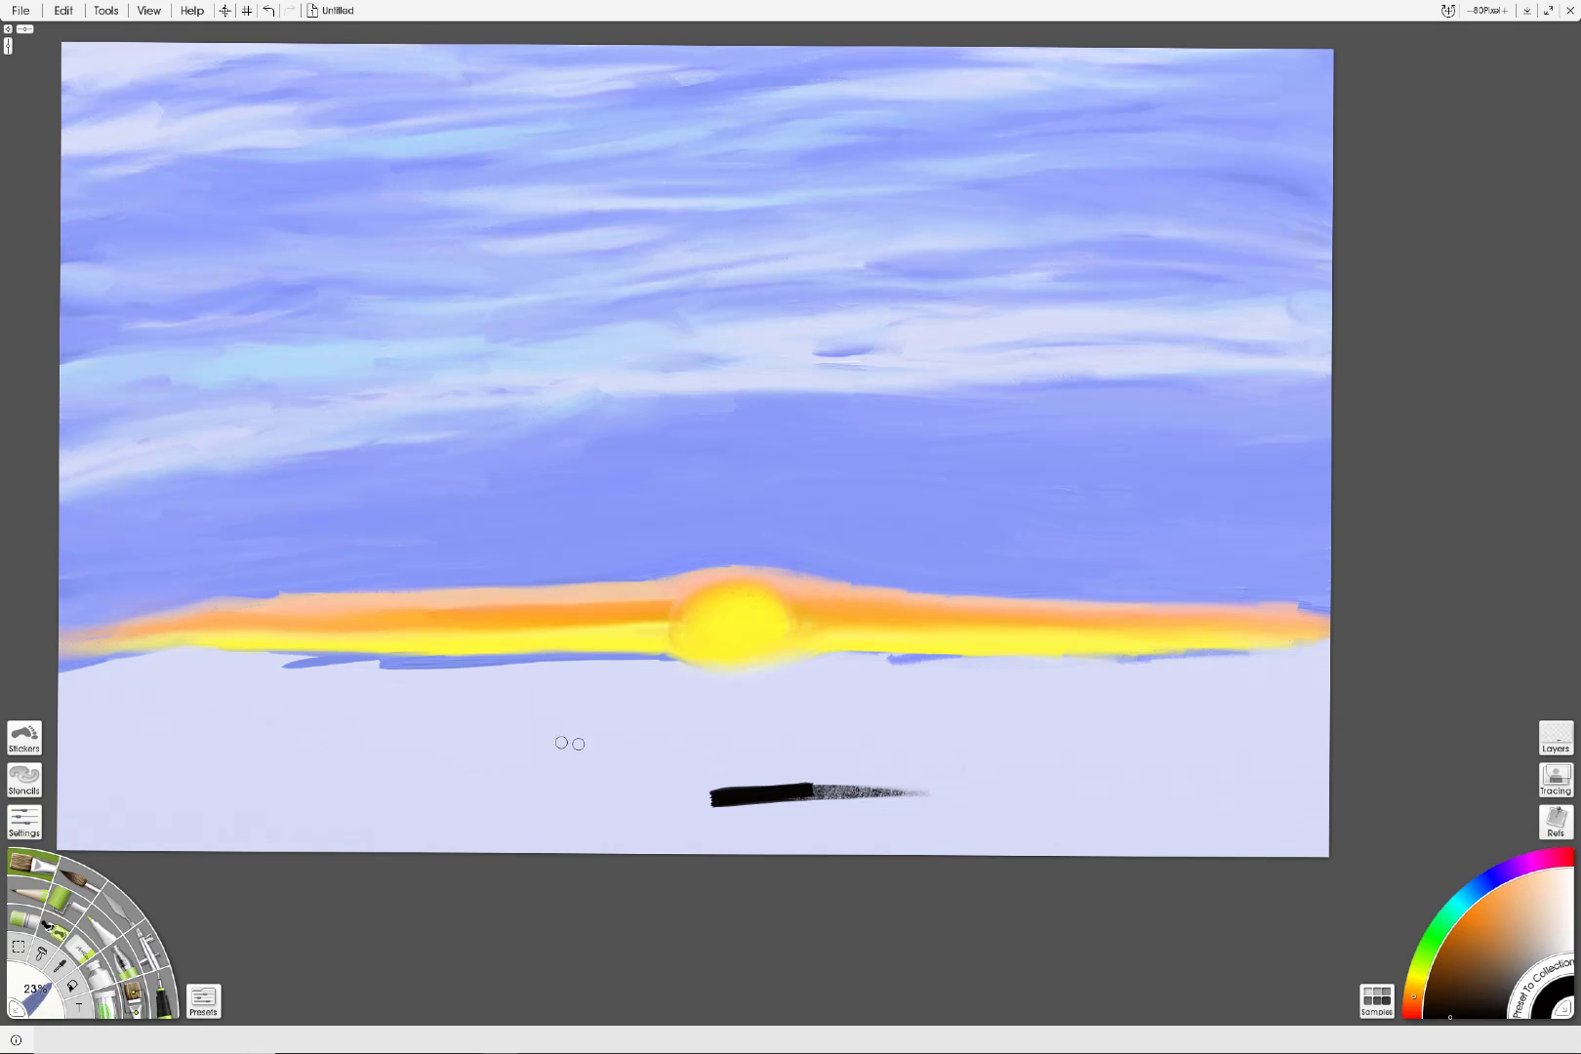
Step: Paint black ground on the lower right and a gently uneven black horizon line below the sun across to the left edge
mouse_move(754, 787)
mouse_down()
mouse_move(715, 779)
mouse_move(539, 768)
mouse_move(1240, 805)
mouse_move(1345, 831)
mouse_move(1217, 813)
mouse_move(1327, 858)
mouse_move(960, 836)
mouse_move(1267, 832)
mouse_move(966, 813)
mouse_move(1193, 827)
mouse_move(1236, 856)
mouse_move(941, 836)
mouse_move(1135, 851)
mouse_move(844, 848)
mouse_move(1040, 830)
mouse_move(1037, 794)
mouse_move(1296, 788)
mouse_move(1286, 806)
mouse_move(1225, 785)
mouse_move(1330, 760)
mouse_move(1330, 743)
mouse_move(1310, 770)
mouse_move(1251, 760)
mouse_move(1331, 713)
mouse_move(1255, 741)
mouse_move(1233, 712)
mouse_move(1320, 649)
mouse_move(1248, 649)
mouse_move(1382, 652)
mouse_move(1268, 668)
mouse_move(1344, 675)
mouse_move(1311, 692)
mouse_move(1333, 693)
mouse_move(1136, 714)
mouse_move(1246, 678)
mouse_move(1224, 660)
mouse_move(1129, 659)
mouse_move(1206, 656)
mouse_move(872, 661)
mouse_up()
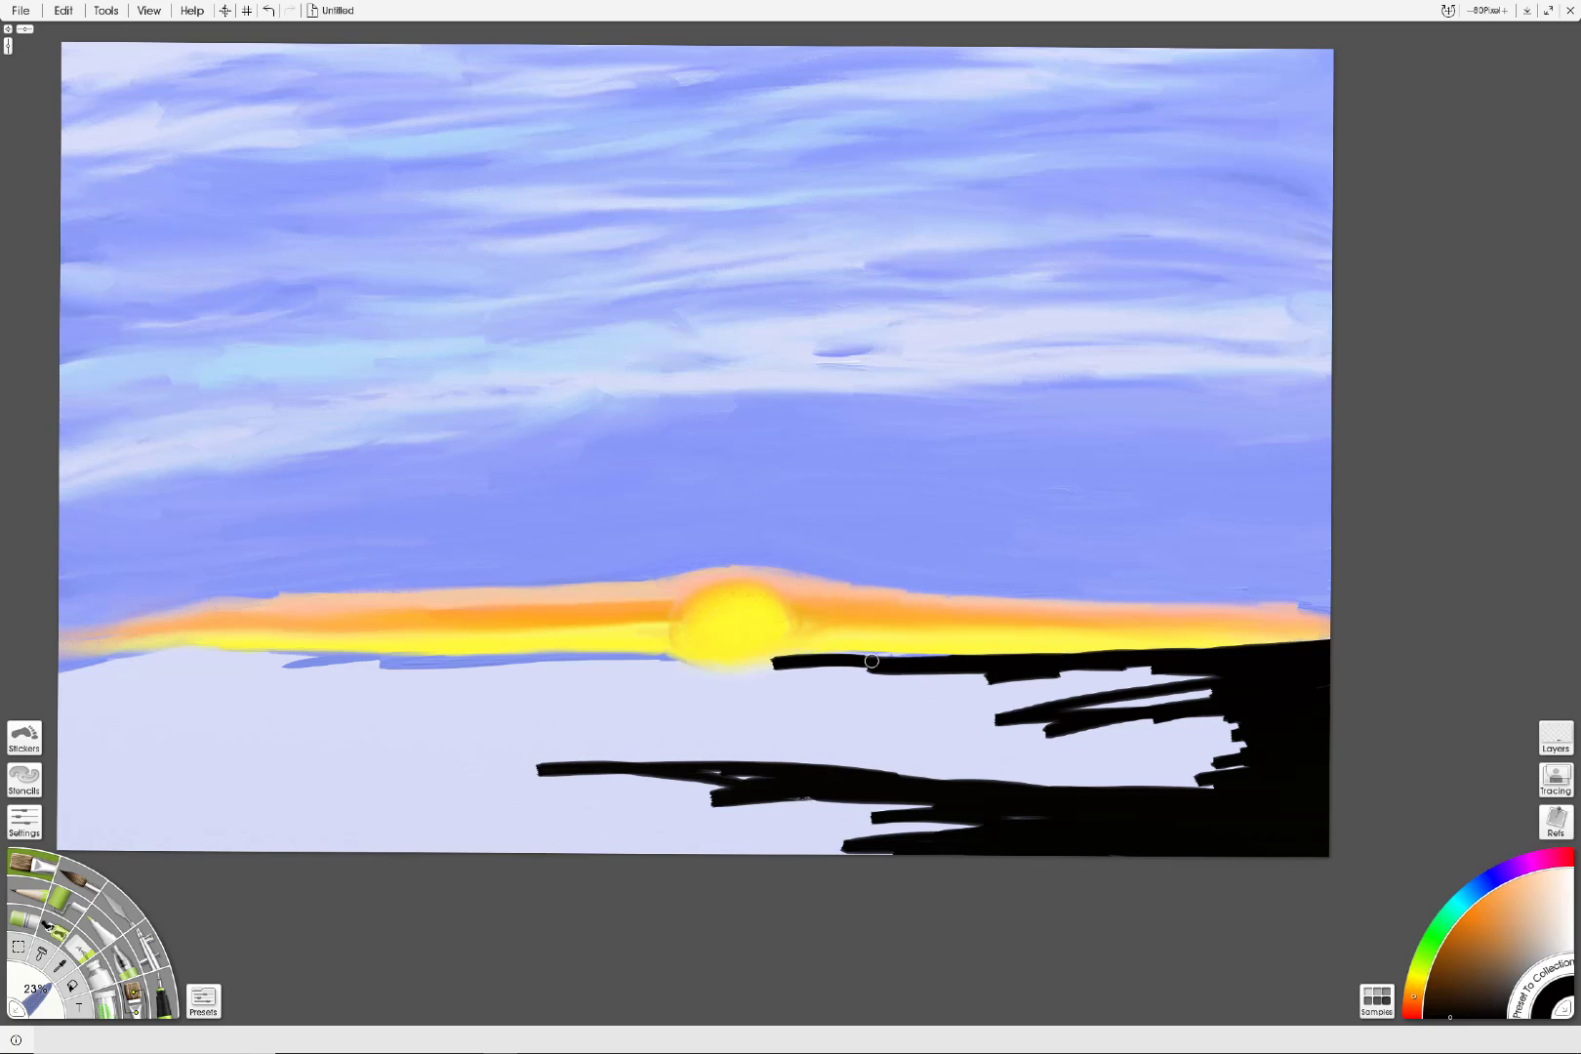
mouse_move(969, 661)
mouse_down()
mouse_move(492, 663)
mouse_move(780, 657)
mouse_up()
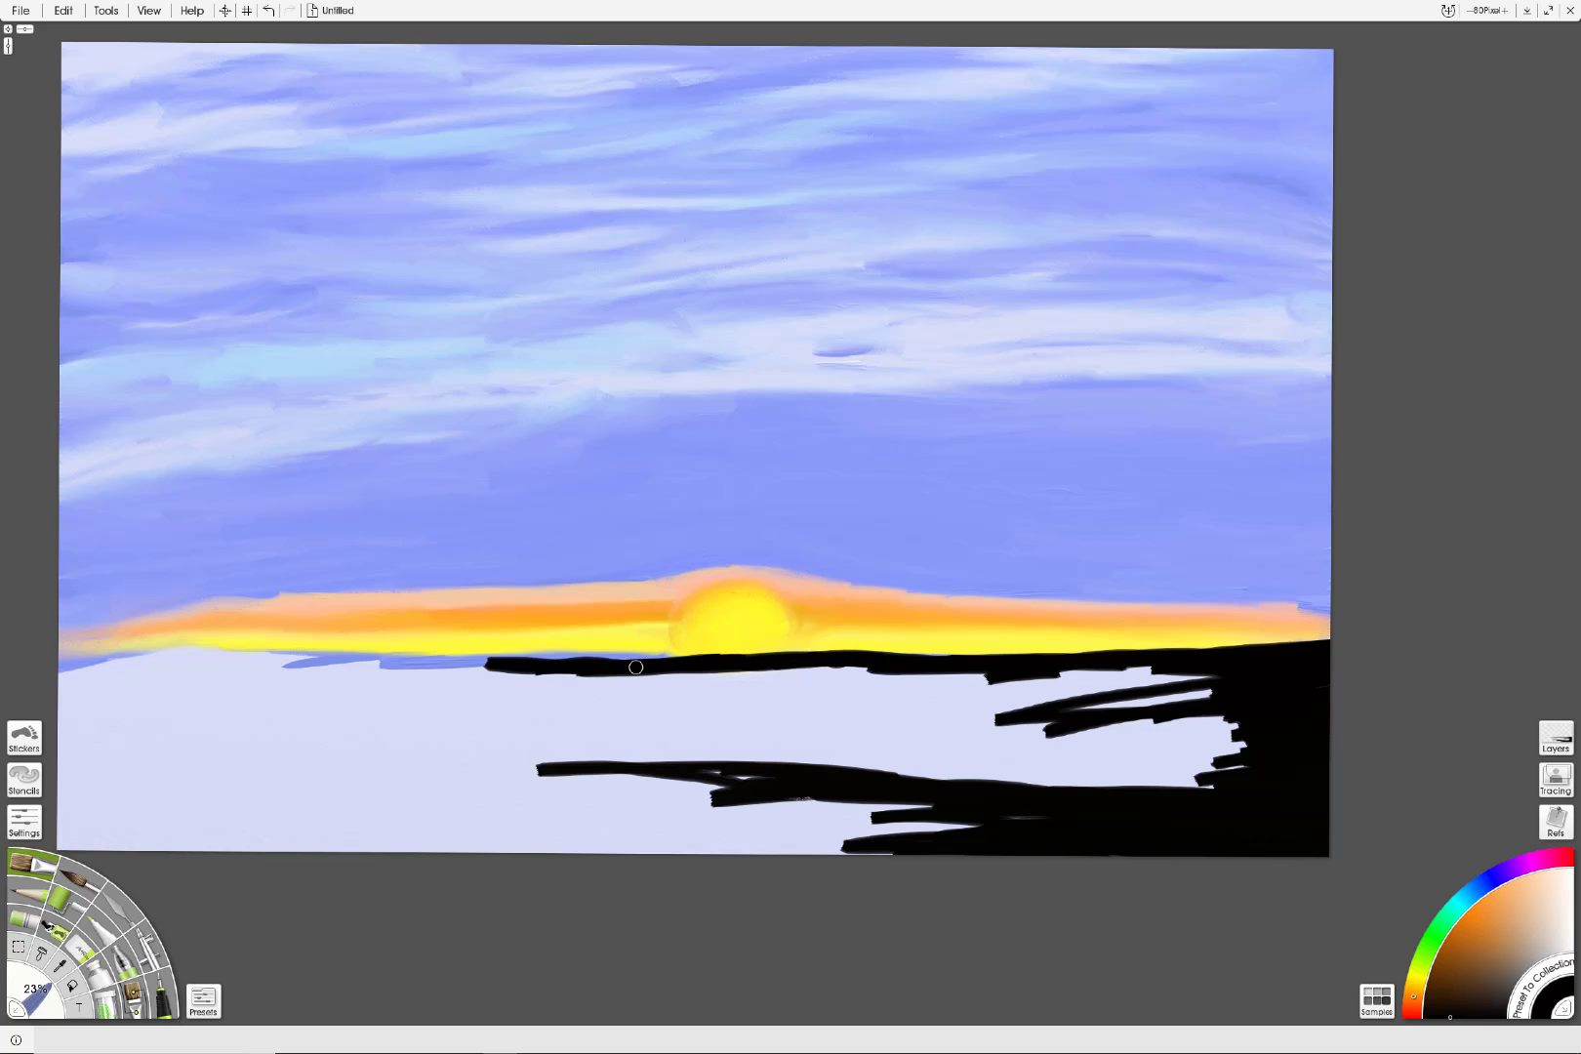
mouse_move(577, 667)
mouse_down()
mouse_move(329, 669)
mouse_move(511, 673)
mouse_up()
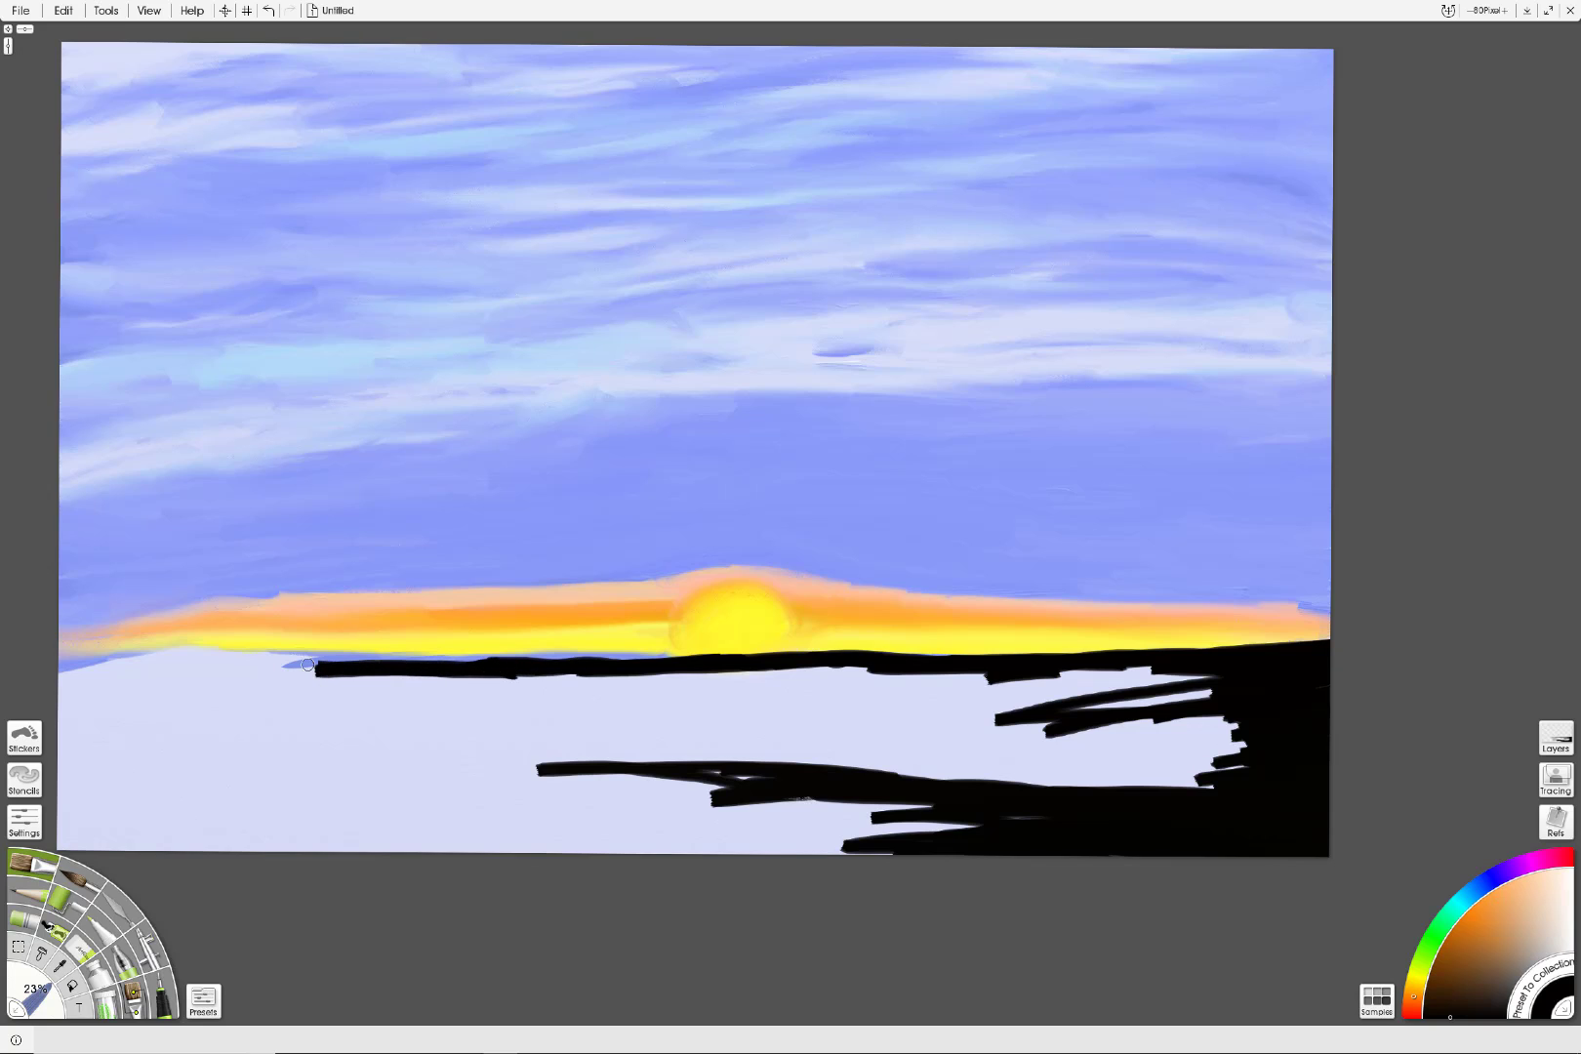
mouse_move(308, 665)
mouse_down()
mouse_move(59, 675)
mouse_move(174, 657)
mouse_move(342, 664)
mouse_up()
mouse_move(247, 657)
mouse_down()
mouse_move(46, 666)
mouse_move(112, 665)
mouse_move(145, 684)
mouse_move(277, 672)
mouse_move(185, 661)
mouse_move(679, 692)
mouse_move(597, 683)
mouse_move(765, 675)
mouse_move(623, 679)
mouse_up()
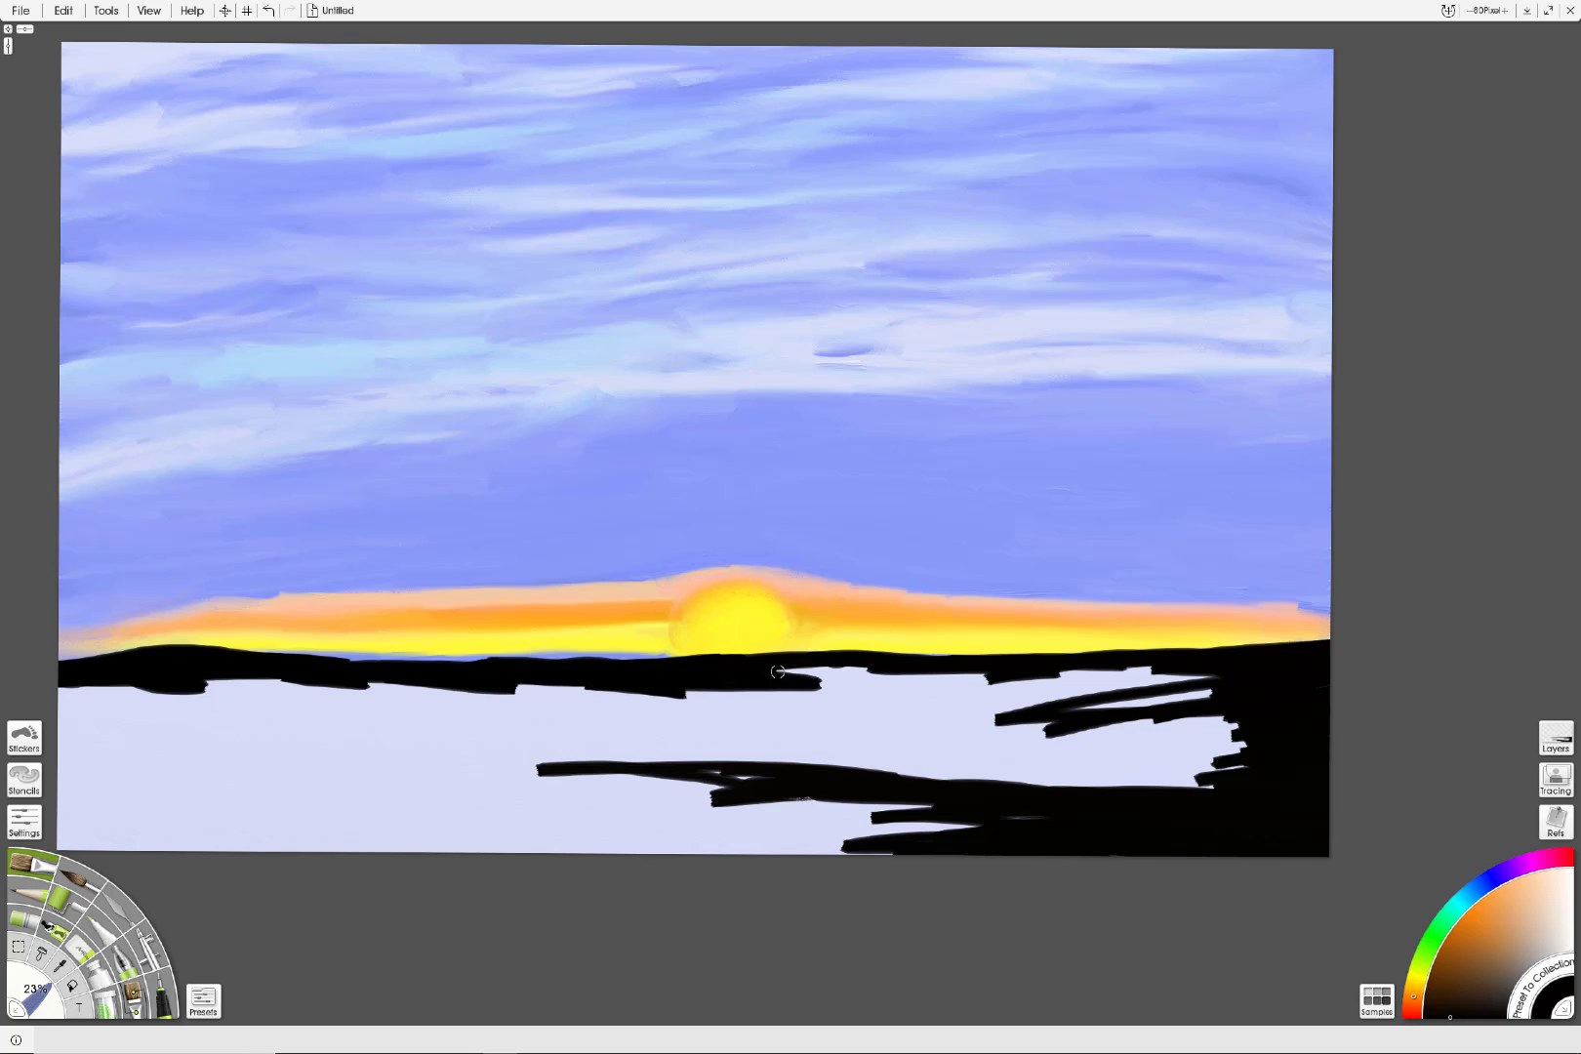
Step: Fill the remaining pale area below the horizon line with solid black down to the canvas's lower edge
mouse_move(778, 672)
mouse_down()
mouse_move(1072, 677)
mouse_move(905, 660)
mouse_move(920, 658)
mouse_move(1166, 674)
mouse_move(1016, 684)
mouse_move(1154, 693)
mouse_move(1213, 676)
mouse_move(1193, 697)
mouse_move(1216, 701)
mouse_move(1197, 691)
mouse_move(1229, 688)
mouse_move(962, 723)
mouse_move(1169, 712)
mouse_move(1175, 768)
mouse_move(1204, 775)
mouse_move(1052, 782)
mouse_move(1095, 792)
mouse_move(1085, 817)
mouse_move(931, 822)
mouse_move(1175, 761)
mouse_move(956, 728)
mouse_move(1089, 736)
mouse_move(826, 751)
mouse_move(1056, 692)
mouse_move(832, 693)
mouse_move(959, 694)
mouse_move(862, 683)
mouse_move(937, 679)
mouse_move(959, 681)
mouse_move(626, 696)
mouse_move(975, 700)
mouse_move(738, 764)
mouse_move(1013, 771)
mouse_move(866, 767)
mouse_move(996, 759)
mouse_move(892, 781)
mouse_move(851, 756)
mouse_up()
drag(1064, 741, 1081, 744)
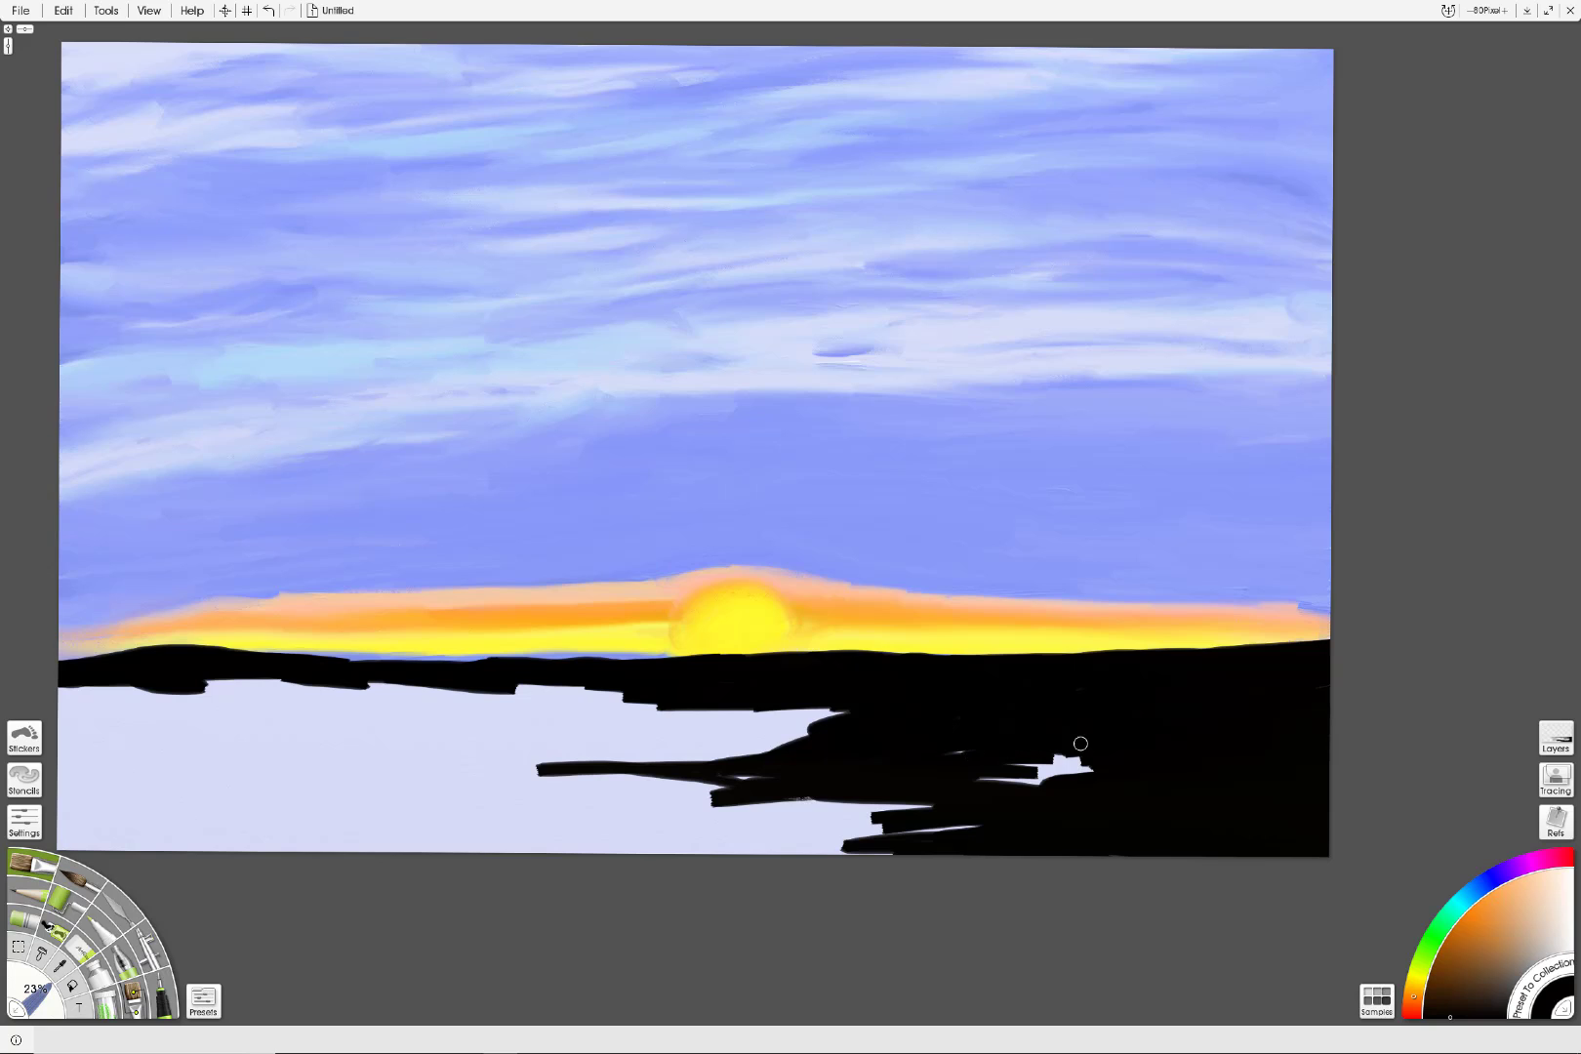
mouse_move(934, 760)
mouse_down()
mouse_move(1016, 774)
mouse_move(849, 831)
mouse_move(661, 849)
mouse_up()
mouse_move(136, 829)
mouse_down()
mouse_move(62, 838)
mouse_move(250, 832)
mouse_move(88, 832)
mouse_move(104, 807)
mouse_move(56, 810)
mouse_move(56, 793)
mouse_move(140, 759)
mouse_move(95, 758)
mouse_move(61, 781)
mouse_move(65, 681)
mouse_move(89, 673)
mouse_move(73, 707)
mouse_move(62, 694)
mouse_move(142, 672)
mouse_move(84, 746)
mouse_move(111, 768)
mouse_move(123, 732)
mouse_move(150, 748)
mouse_move(118, 799)
mouse_move(147, 780)
mouse_move(137, 807)
mouse_move(188, 773)
mouse_move(171, 776)
mouse_move(232, 698)
mouse_move(212, 677)
mouse_move(159, 714)
mouse_move(270, 676)
mouse_move(251, 703)
mouse_move(252, 680)
mouse_move(233, 677)
mouse_move(627, 697)
mouse_move(593, 686)
mouse_move(497, 685)
mouse_move(924, 727)
mouse_move(746, 722)
mouse_move(673, 759)
mouse_move(206, 739)
mouse_move(321, 688)
mouse_move(698, 717)
mouse_move(646, 745)
mouse_move(357, 747)
mouse_move(316, 724)
mouse_move(390, 717)
mouse_move(381, 695)
mouse_move(600, 702)
mouse_move(639, 715)
mouse_move(635, 745)
mouse_move(459, 749)
mouse_move(385, 734)
mouse_move(469, 713)
mouse_move(415, 725)
mouse_move(354, 706)
mouse_move(478, 695)
mouse_move(585, 730)
mouse_move(460, 721)
mouse_move(542, 730)
mouse_move(518, 708)
mouse_move(932, 787)
mouse_move(797, 793)
mouse_move(899, 810)
mouse_move(206, 845)
mouse_move(546, 847)
mouse_move(273, 841)
mouse_move(169, 812)
mouse_move(276, 821)
mouse_up()
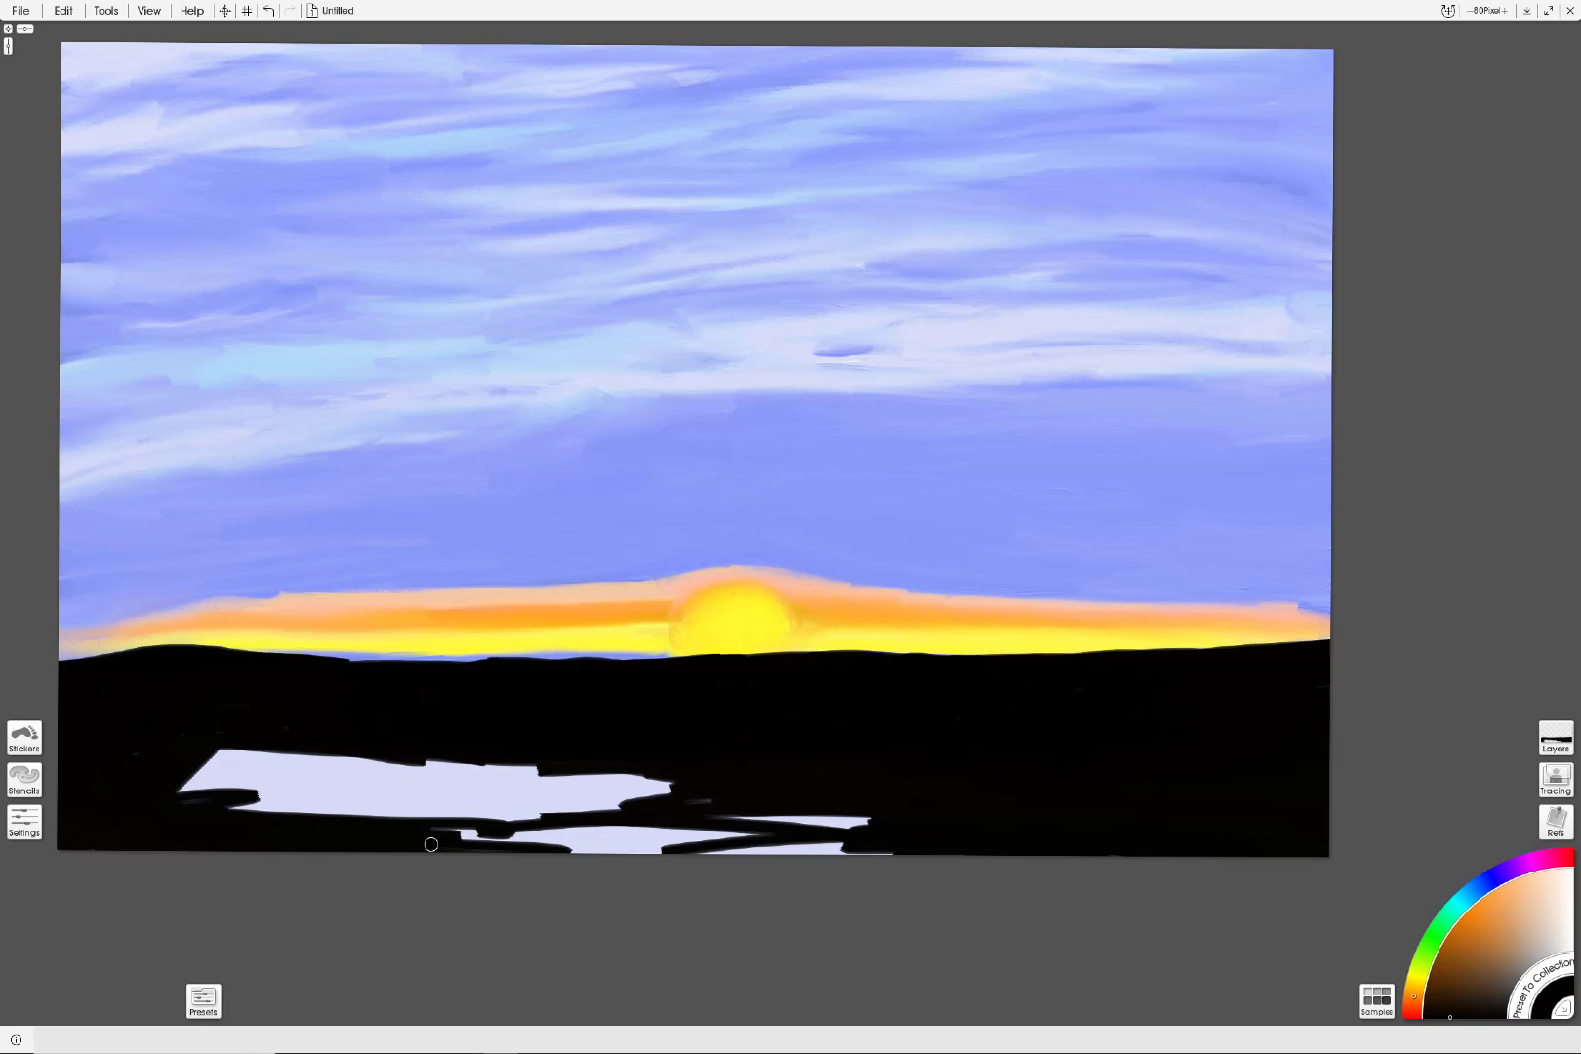
mouse_move(430, 844)
mouse_down()
mouse_move(596, 832)
mouse_move(444, 832)
mouse_up()
mouse_move(755, 855)
mouse_down()
mouse_move(645, 850)
mouse_move(871, 851)
mouse_move(833, 836)
mouse_move(865, 819)
mouse_move(720, 798)
mouse_move(589, 829)
mouse_move(800, 838)
mouse_move(634, 830)
mouse_move(691, 843)
mouse_move(701, 799)
mouse_move(547, 796)
mouse_move(731, 783)
mouse_move(575, 792)
mouse_move(621, 785)
mouse_move(510, 785)
mouse_move(498, 762)
mouse_move(607, 778)
mouse_move(600, 803)
mouse_move(521, 804)
mouse_move(604, 807)
mouse_move(402, 816)
mouse_move(173, 799)
mouse_move(260, 778)
mouse_move(221, 749)
mouse_move(475, 763)
mouse_move(429, 781)
mouse_move(564, 789)
mouse_move(277, 791)
mouse_move(386, 813)
mouse_move(298, 802)
mouse_move(529, 800)
mouse_move(399, 798)
mouse_move(406, 772)
mouse_move(374, 765)
mouse_move(250, 766)
mouse_move(344, 772)
mouse_move(363, 783)
mouse_move(326, 783)
mouse_move(378, 793)
mouse_move(309, 798)
mouse_move(437, 797)
mouse_up()
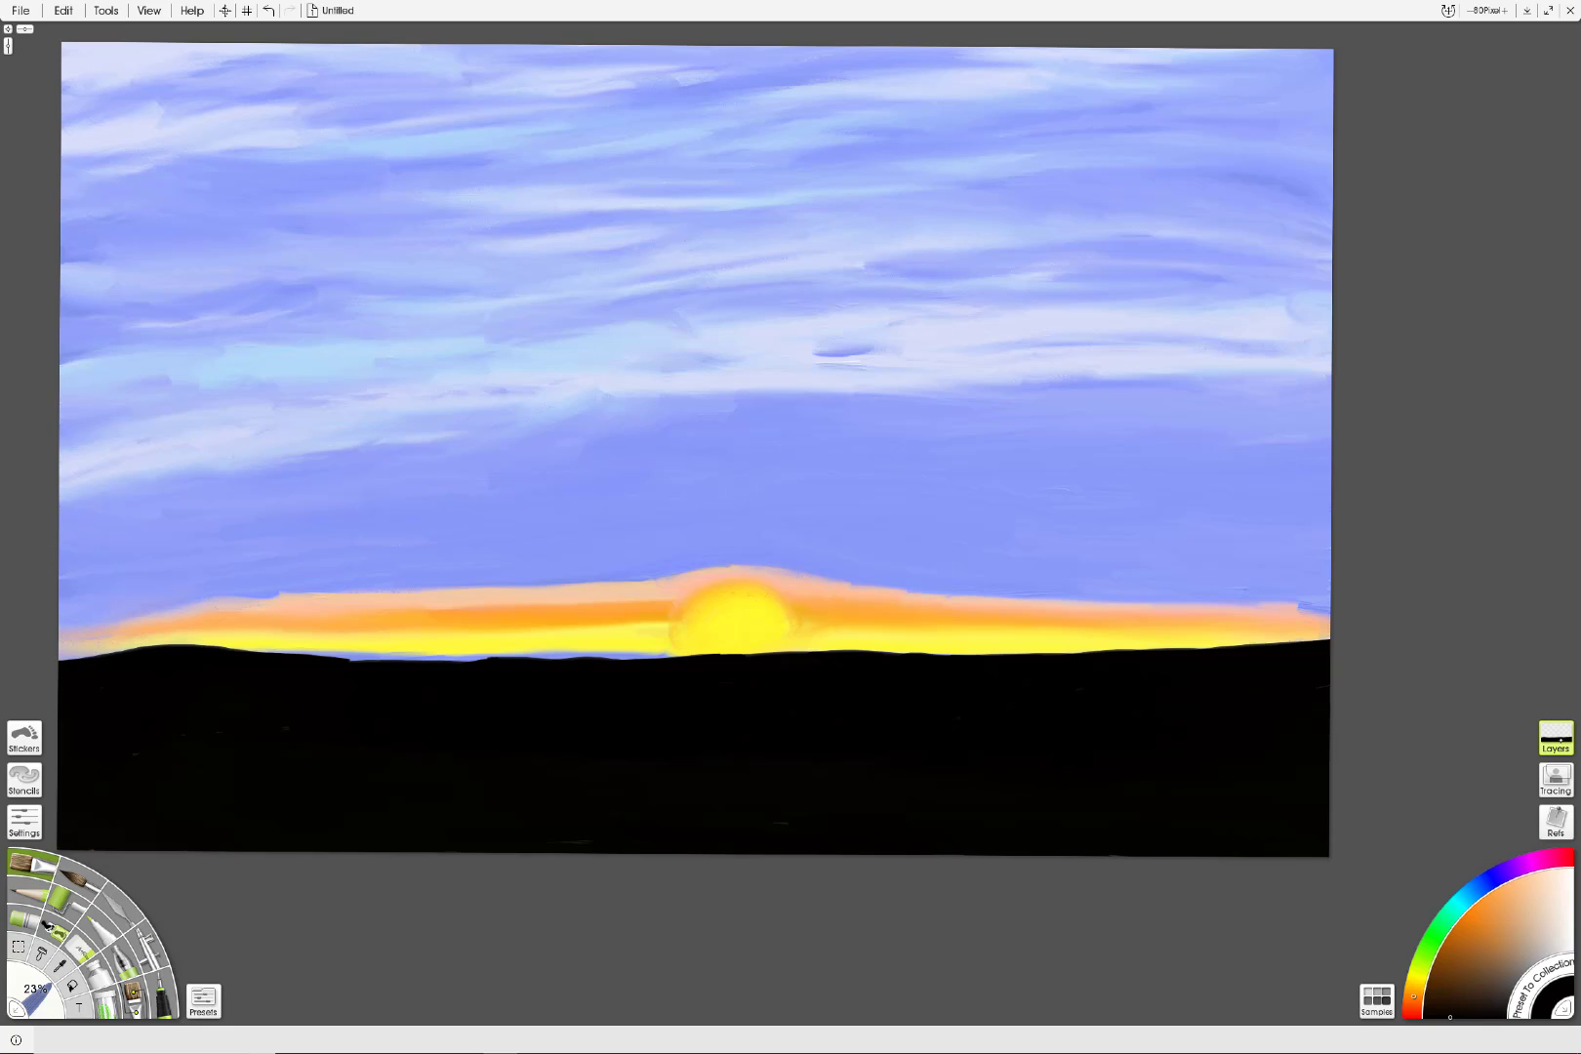
Step: Add a new layer above the black ground layer
click(1556, 737)
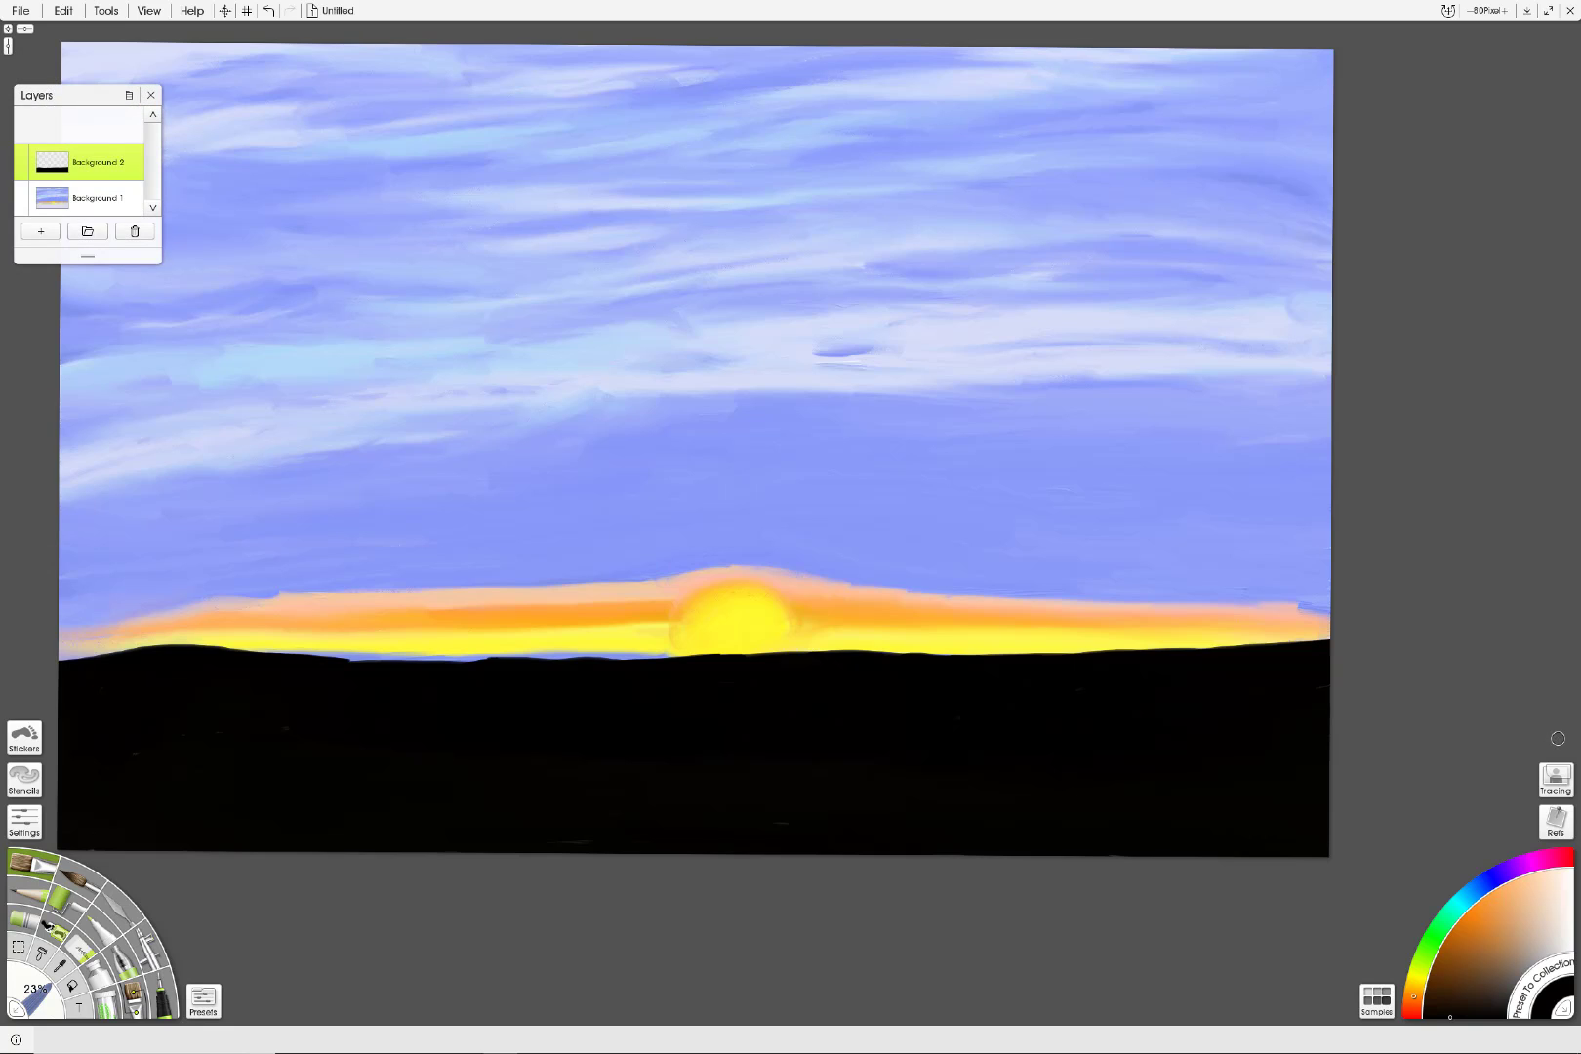
click(40, 231)
click(151, 95)
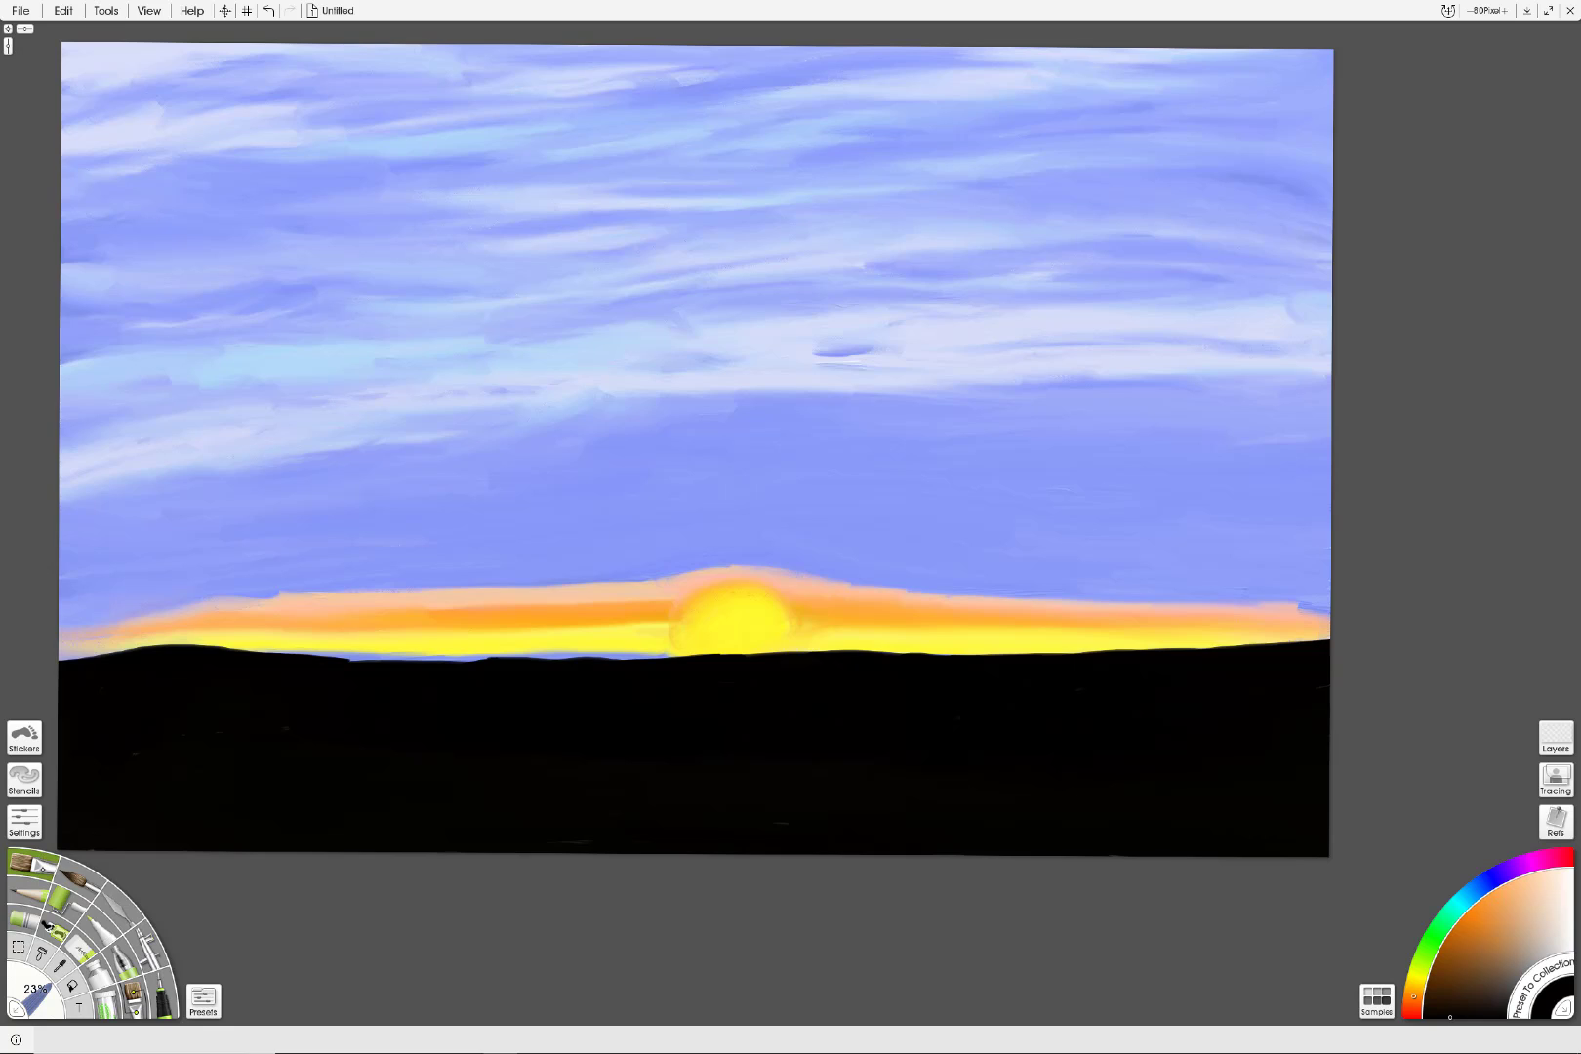
Step: Lower the brush pressure to 49 and paint four black tree trunks on the horizon, three left of the sun and one right
click(25, 822)
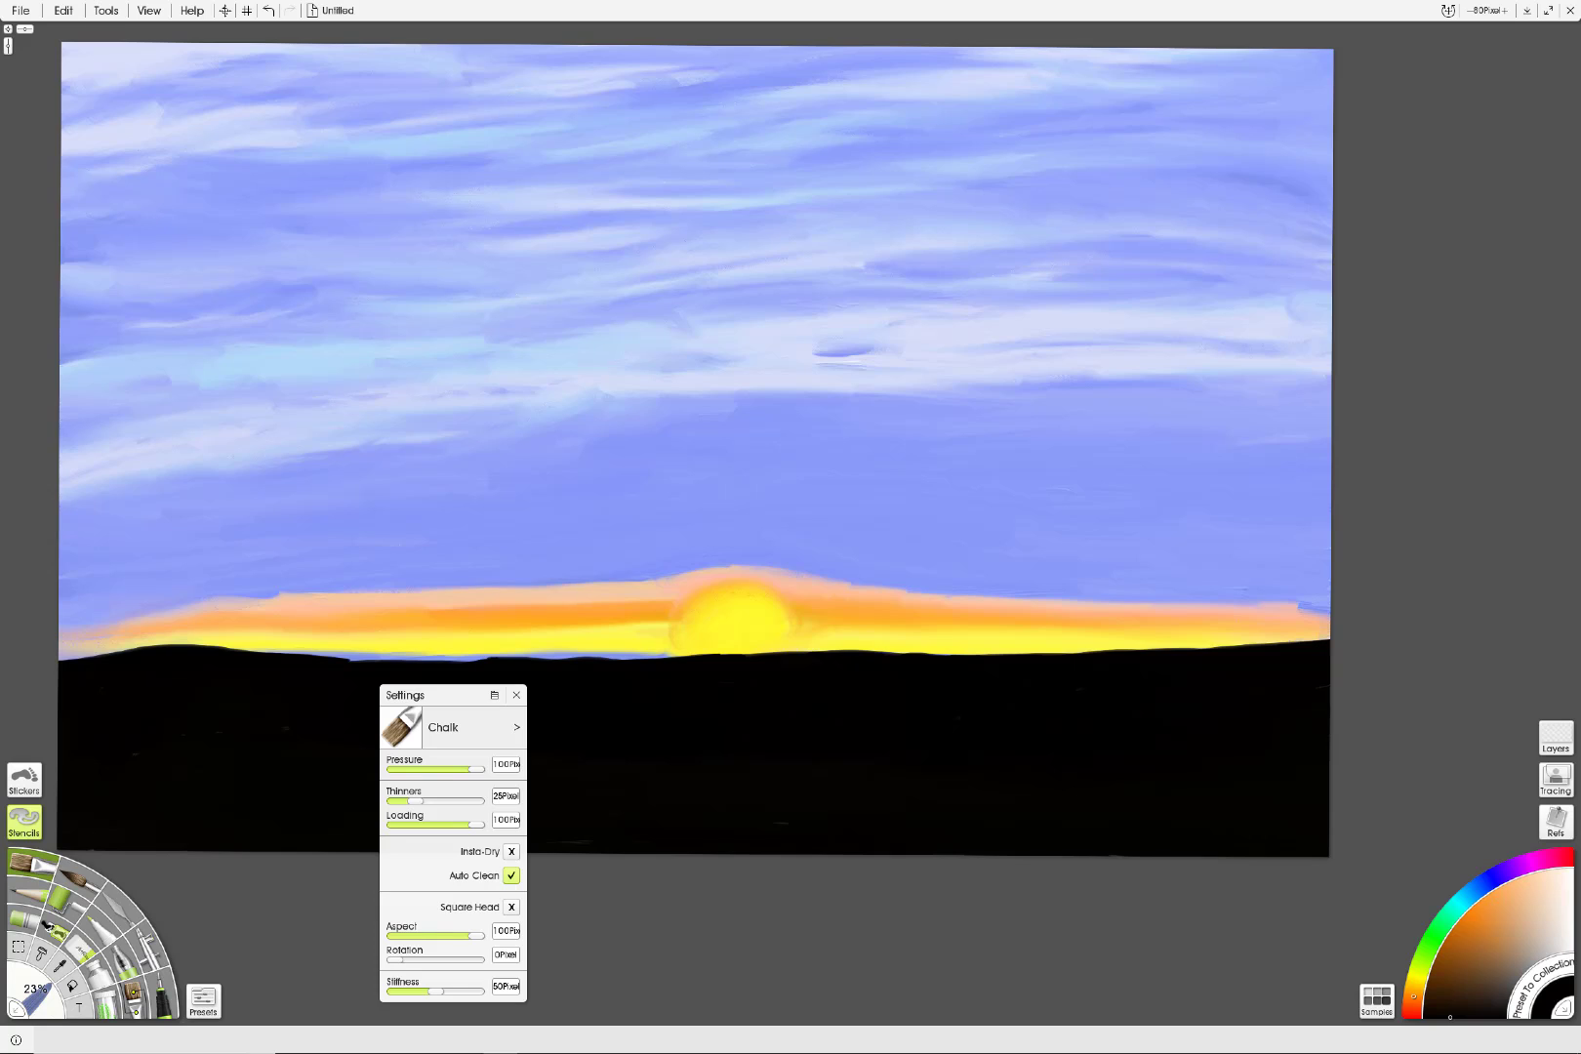
drag(479, 770, 434, 771)
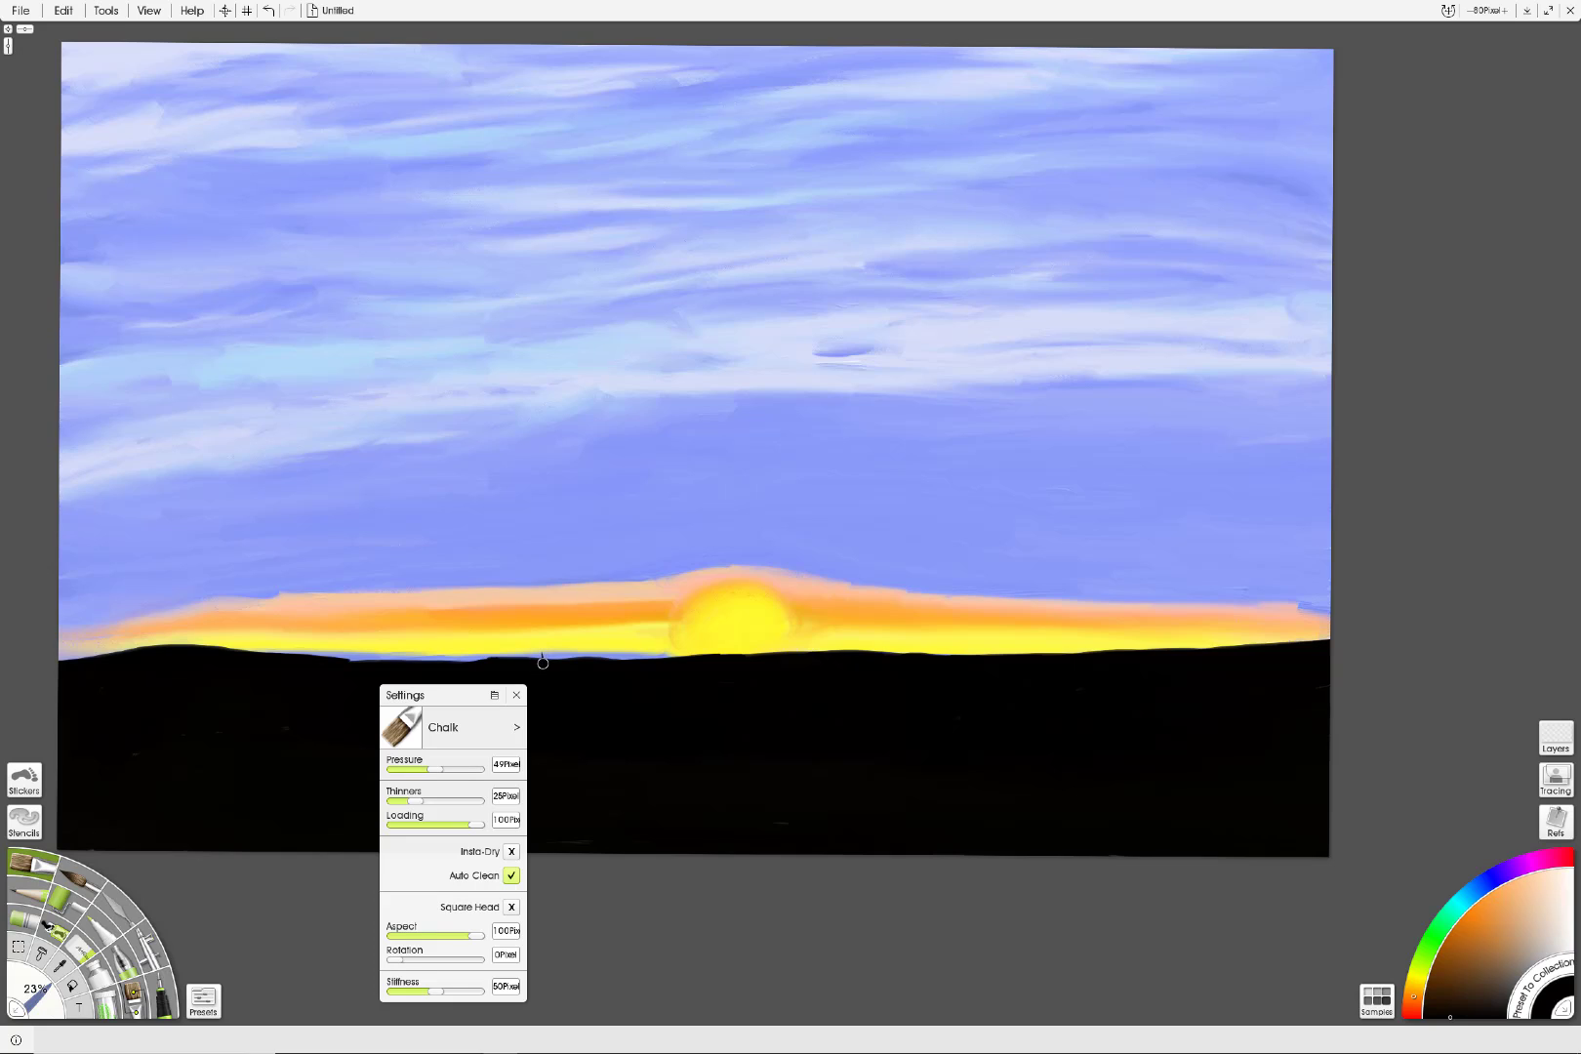
drag(543, 663, 542, 608)
drag(460, 667, 466, 583)
mouse_move(371, 672)
mouse_down()
mouse_move(369, 625)
mouse_move(354, 675)
mouse_move(361, 625)
mouse_move(357, 654)
mouse_move(370, 635)
mouse_up()
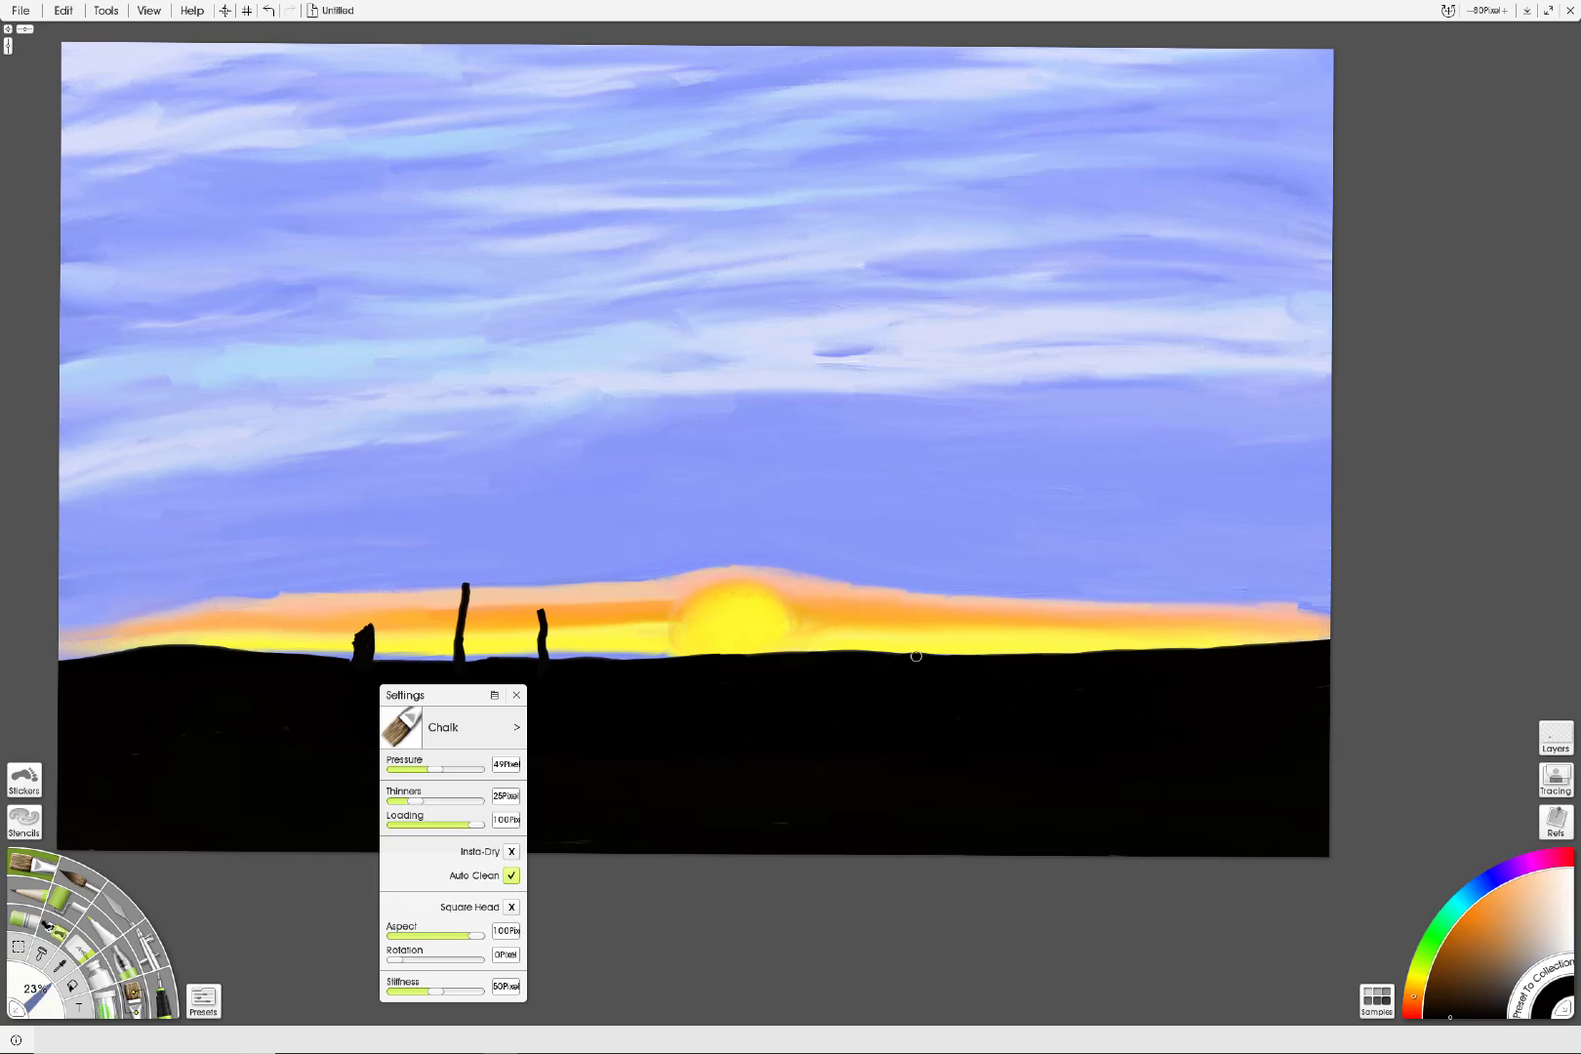
drag(930, 652, 953, 602)
Step: Lower the brush pressure to 28 and paint thin bare branches on the trunk just left of the sun
drag(435, 770, 420, 771)
mouse_move(562, 613)
mouse_down()
mouse_move(528, 593)
mouse_move(540, 614)
mouse_move(537, 550)
mouse_move(536, 613)
mouse_move(518, 573)
mouse_move(550, 644)
mouse_move(522, 588)
mouse_up()
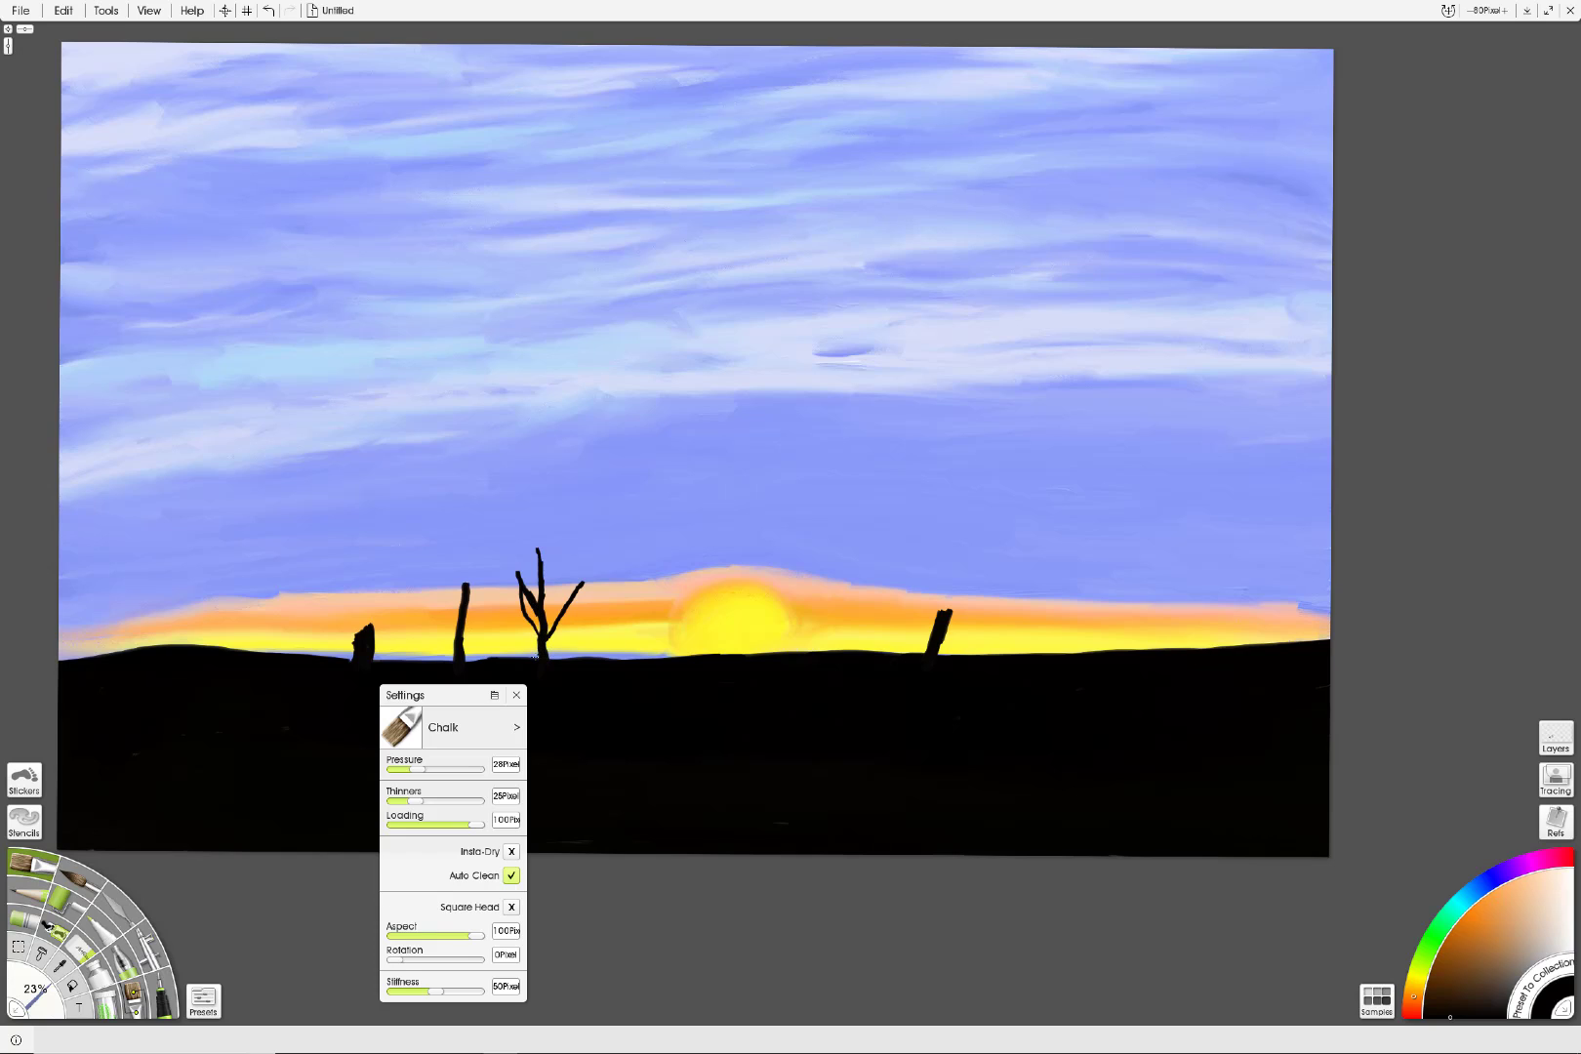
mouse_move(538, 652)
mouse_down()
mouse_move(526, 614)
mouse_move(543, 651)
mouse_move(566, 583)
mouse_up()
mouse_move(545, 579)
mouse_down()
mouse_move(560, 569)
mouse_move(541, 564)
mouse_up()
Step: Paint bare black branches on the middle and leftmost trunks left of the sun, keeping the brush pressure at 28
mouse_move(459, 617)
mouse_down()
mouse_move(428, 571)
mouse_move(468, 624)
mouse_move(491, 605)
mouse_move(459, 638)
mouse_move(496, 601)
mouse_move(454, 622)
mouse_move(455, 640)
mouse_move(439, 621)
mouse_move(458, 647)
mouse_move(490, 560)
mouse_move(469, 573)
mouse_move(473, 560)
mouse_move(465, 590)
mouse_move(458, 562)
mouse_move(466, 592)
mouse_move(371, 625)
mouse_move(383, 562)
mouse_move(368, 629)
mouse_up()
mouse_move(368, 629)
mouse_down()
mouse_move(399, 530)
mouse_move(386, 562)
mouse_up()
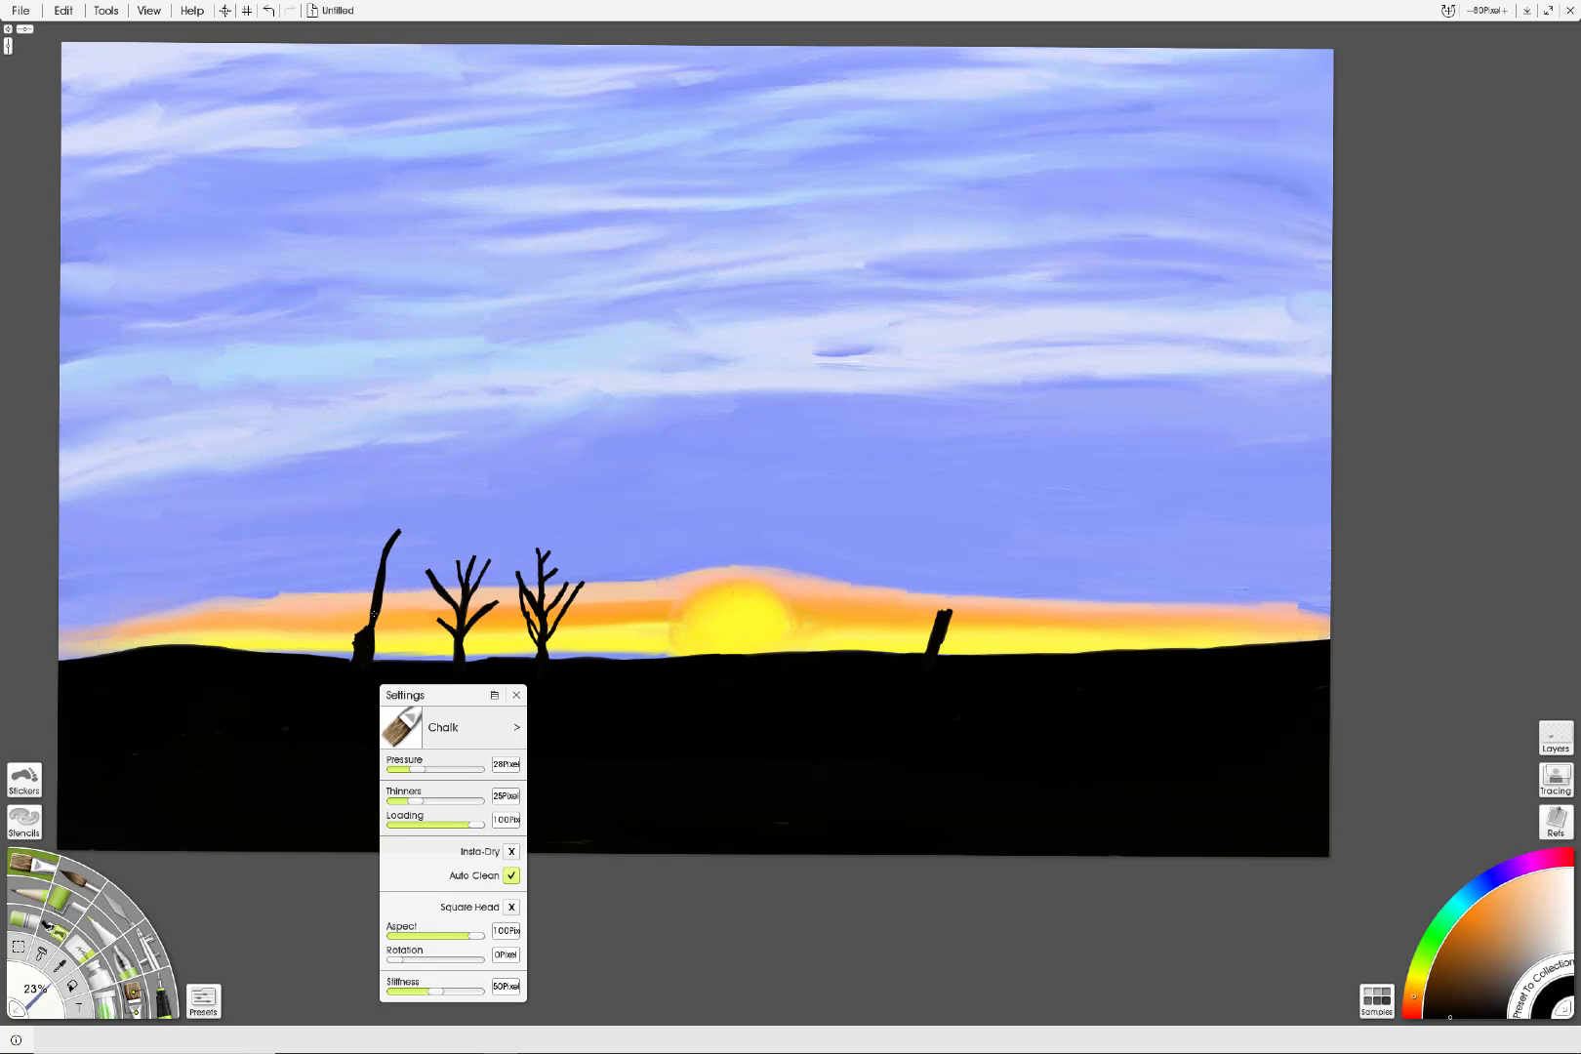
mouse_move(353, 636)
mouse_down()
mouse_move(329, 604)
mouse_move(362, 642)
mouse_move(313, 584)
mouse_move(350, 611)
mouse_move(347, 571)
mouse_move(365, 635)
mouse_move(362, 564)
mouse_move(367, 612)
mouse_up()
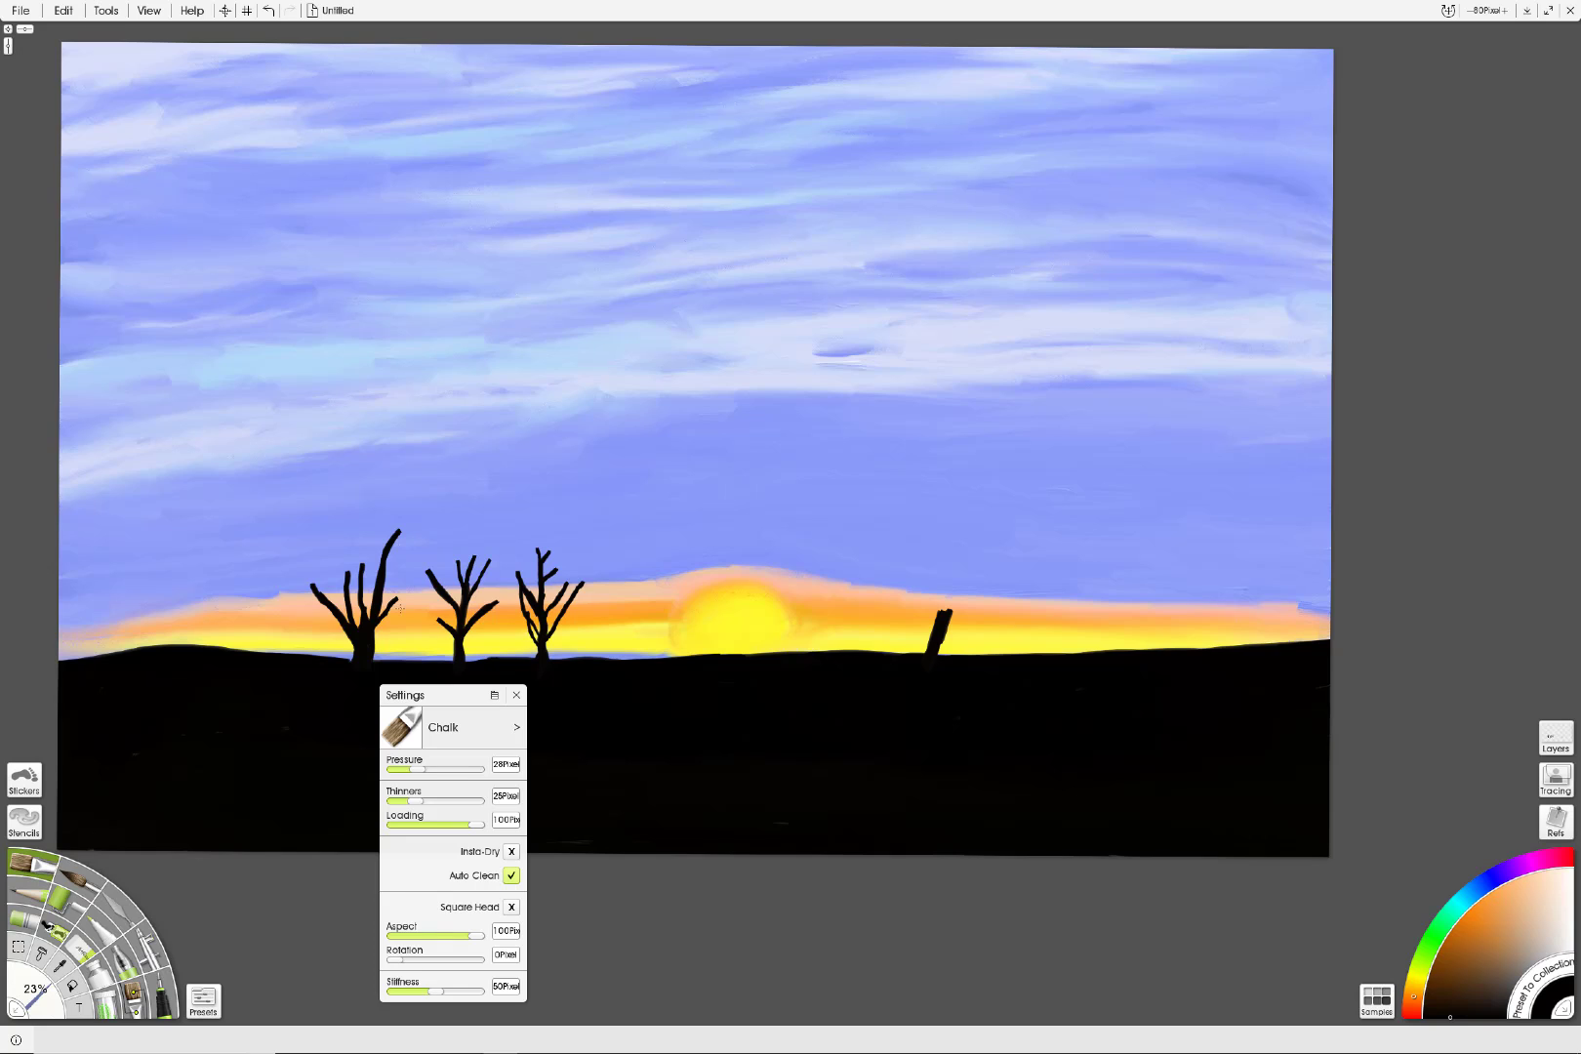
Step: Lower the brush pressure to 12 and paint thinner twigs branching off all the limbs of the tree nearest the sun
drag(417, 769, 402, 770)
scroll(783, 547, up, 5)
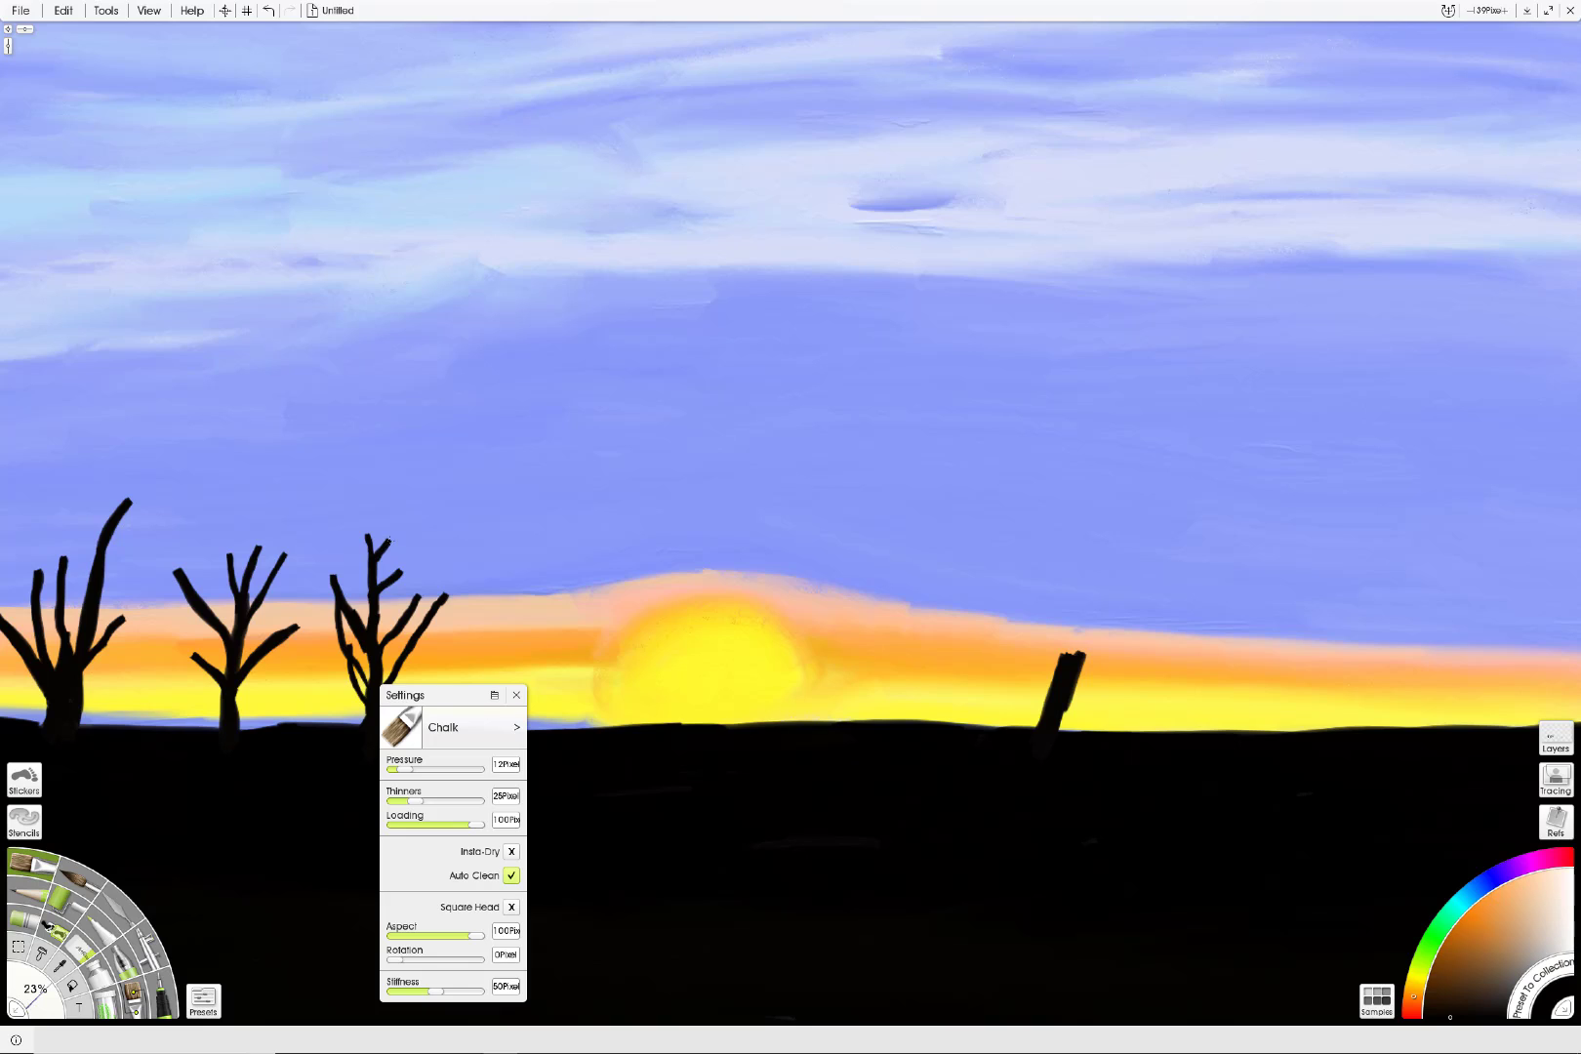
mouse_move(388, 542)
mouse_down()
mouse_move(416, 502)
mouse_move(387, 543)
mouse_move(402, 507)
mouse_move(367, 539)
mouse_move(368, 517)
mouse_move(366, 538)
mouse_move(376, 513)
mouse_move(364, 528)
mouse_move(361, 503)
mouse_move(366, 551)
mouse_move(331, 553)
mouse_move(334, 577)
mouse_move(333, 548)
mouse_move(332, 577)
mouse_move(318, 532)
mouse_move(333, 566)
mouse_move(344, 530)
mouse_move(332, 578)
mouse_move(409, 552)
mouse_move(402, 568)
mouse_move(438, 533)
mouse_up()
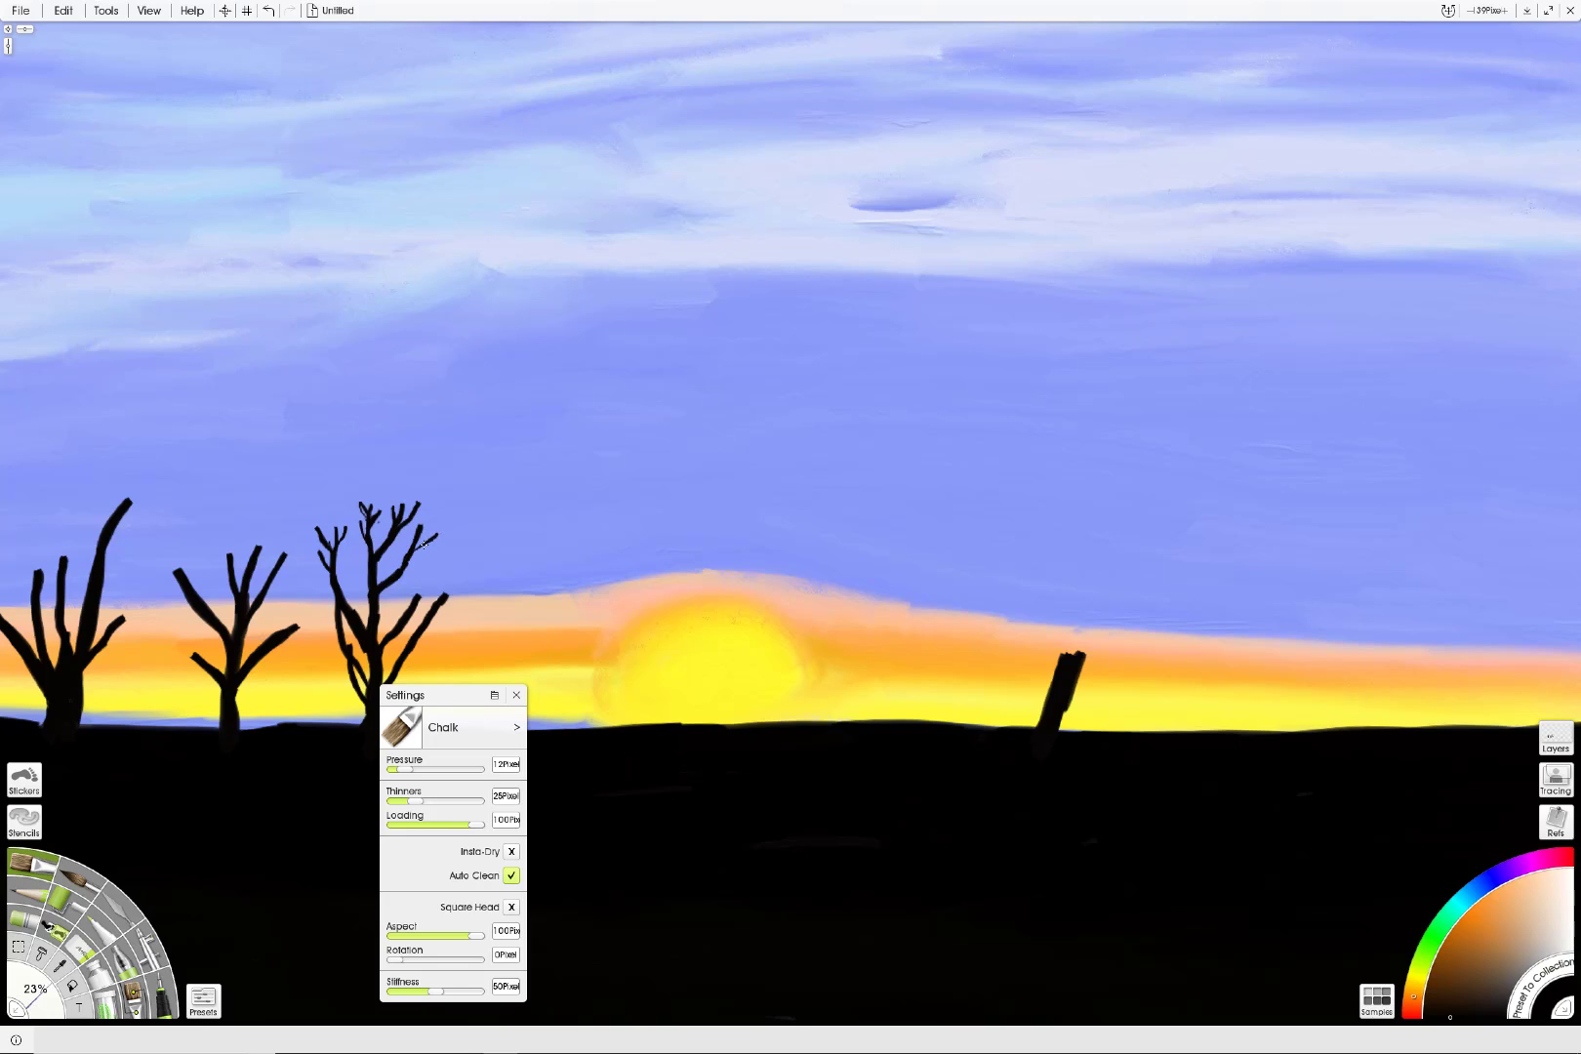
mouse_move(415, 599)
mouse_down()
mouse_move(424, 560)
mouse_move(415, 608)
mouse_move(448, 559)
mouse_move(461, 578)
mouse_move(442, 598)
mouse_up()
drag(457, 565, 425, 613)
mouse_move(334, 584)
mouse_down()
mouse_move(303, 537)
mouse_move(321, 531)
mouse_move(306, 521)
mouse_up()
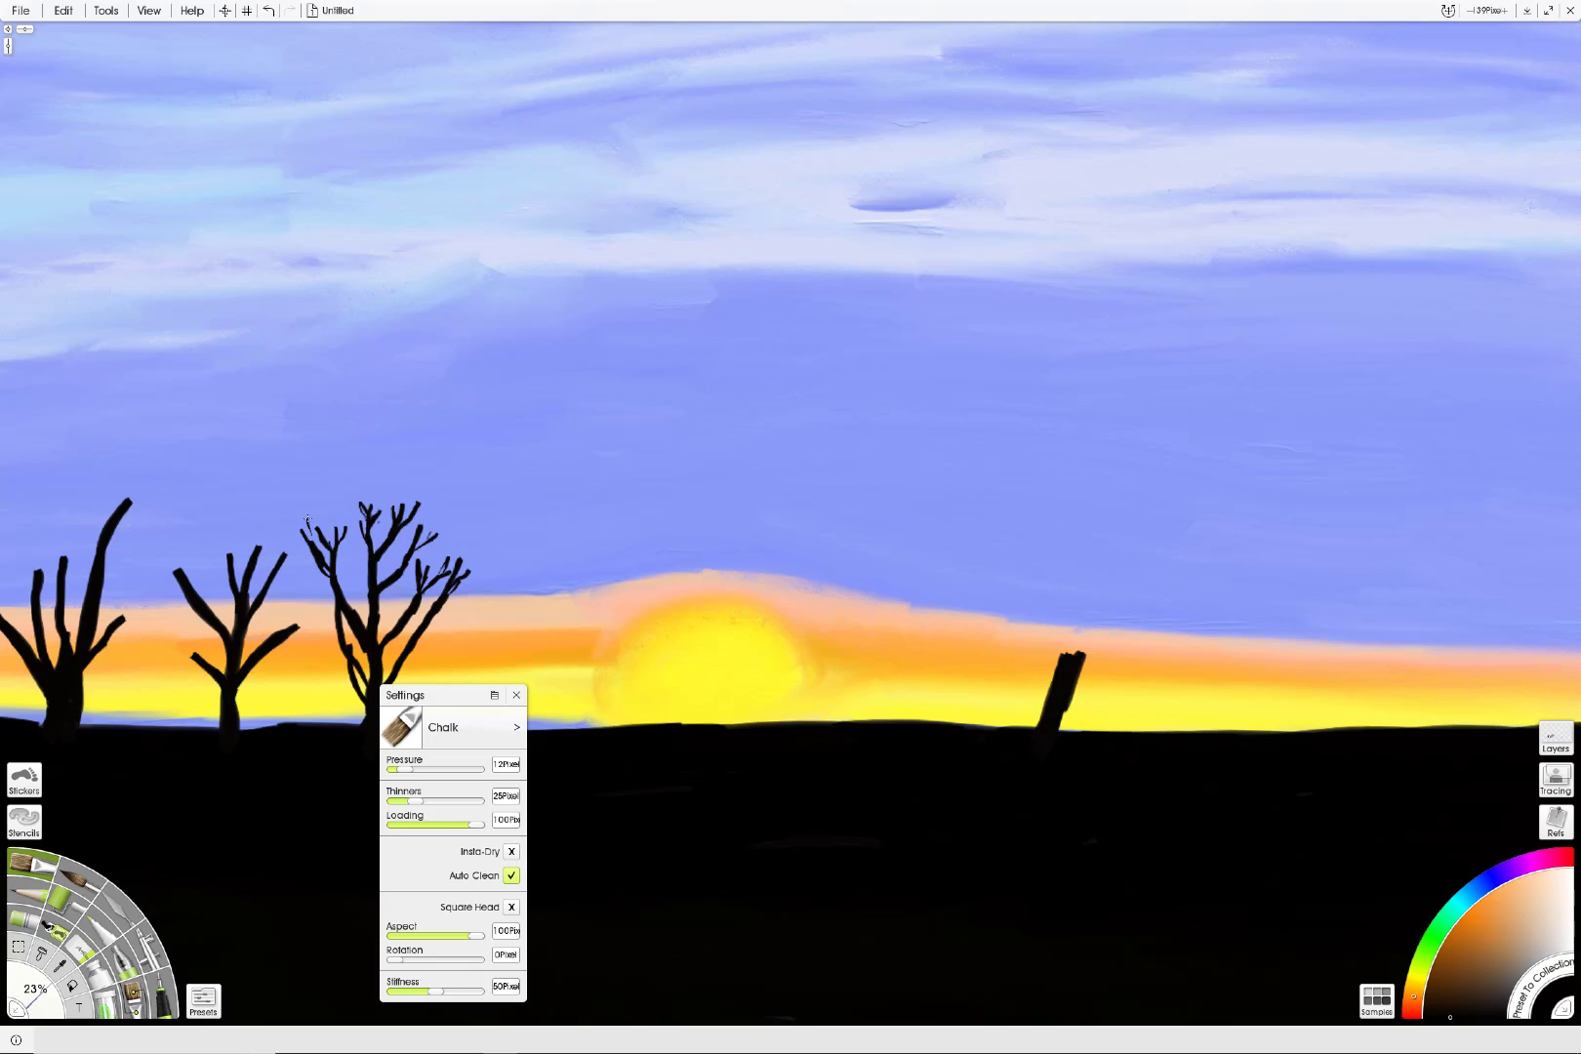
mouse_move(367, 572)
mouse_down()
mouse_move(338, 510)
mouse_move(363, 559)
mouse_move(347, 500)
mouse_up()
Step: Paint thin twigs on the branch ends of the middle tree and the leftmost tree
mouse_move(286, 630)
mouse_down()
mouse_move(315, 605)
mouse_move(286, 631)
mouse_move(322, 616)
mouse_move(300, 612)
mouse_move(311, 594)
mouse_move(286, 631)
mouse_move(277, 598)
mouse_move(261, 598)
mouse_move(290, 572)
mouse_move(258, 602)
mouse_move(300, 554)
mouse_move(286, 538)
mouse_move(276, 565)
mouse_move(244, 569)
mouse_move(250, 526)
mouse_move(248, 567)
mouse_move(274, 517)
mouse_move(251, 561)
mouse_move(241, 545)
mouse_move(231, 565)
mouse_move(236, 528)
mouse_move(225, 567)
mouse_move(212, 534)
mouse_move(230, 588)
mouse_move(196, 599)
mouse_move(188, 540)
mouse_move(205, 616)
mouse_move(176, 535)
mouse_up()
mouse_move(191, 584)
mouse_down()
mouse_move(179, 539)
mouse_move(194, 552)
mouse_up()
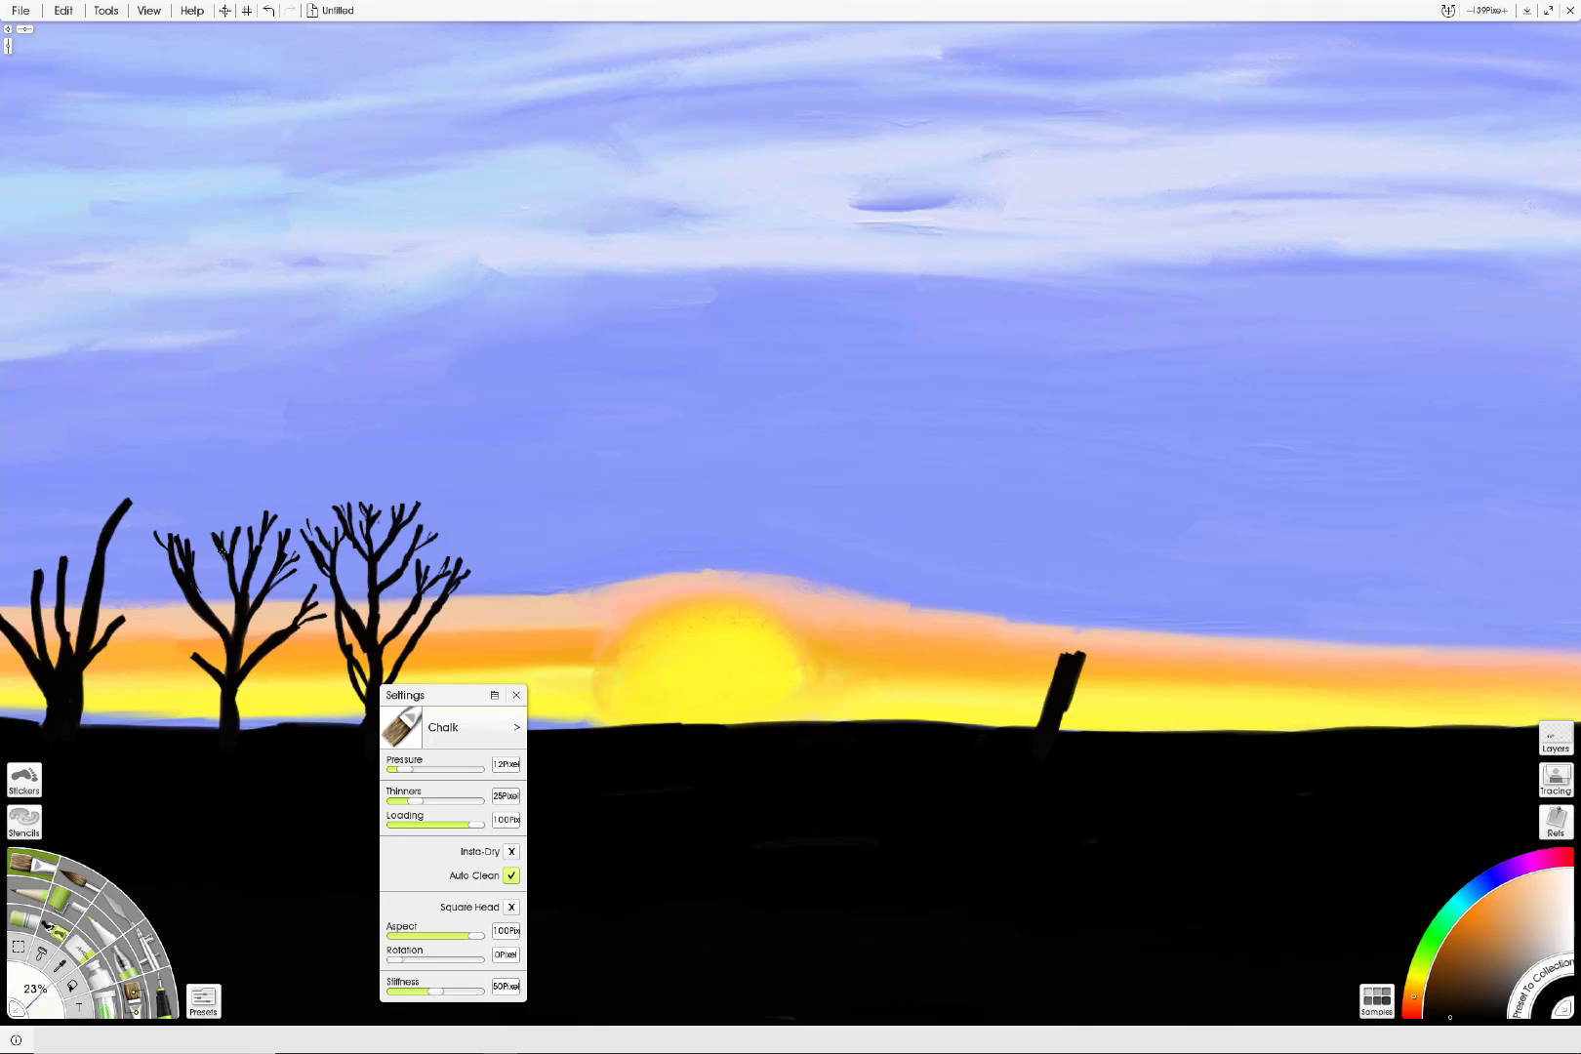
drag(820, 849, 911, 915)
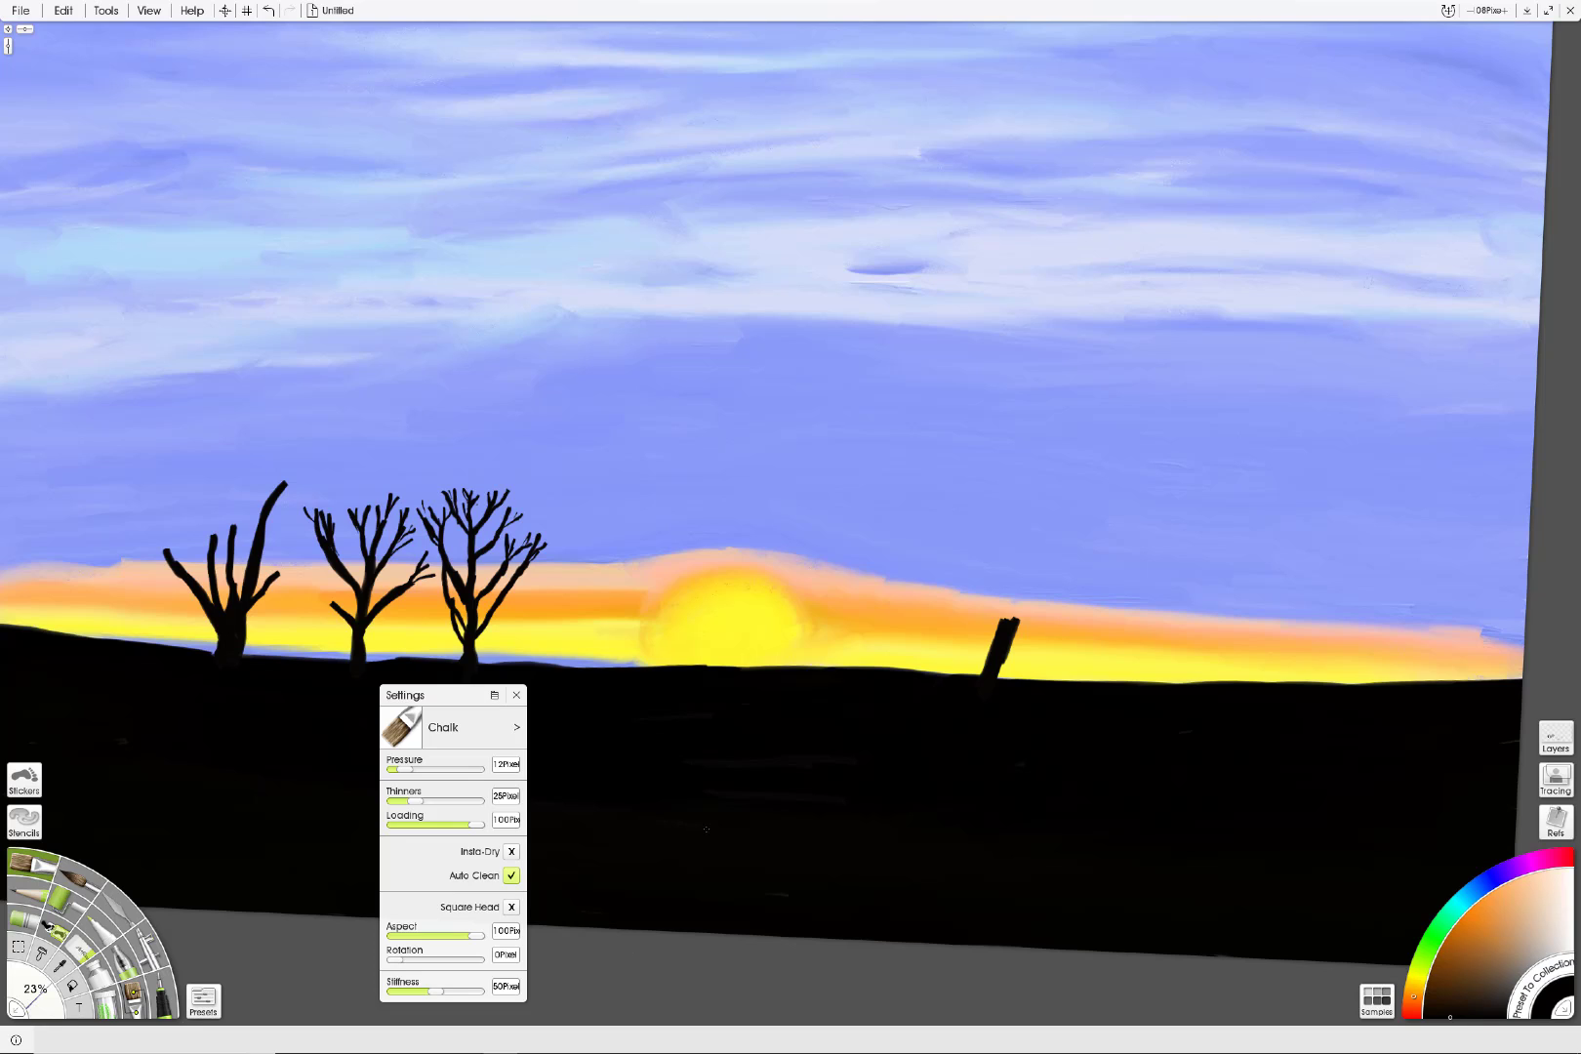
mouse_move(163, 533)
mouse_down()
mouse_move(216, 555)
mouse_move(201, 508)
mouse_move(215, 521)
mouse_move(221, 505)
mouse_move(213, 529)
mouse_move(211, 498)
mouse_move(233, 534)
mouse_move(224, 502)
mouse_move(232, 537)
mouse_move(241, 505)
mouse_move(263, 534)
mouse_move(247, 492)
mouse_move(255, 555)
mouse_move(258, 470)
mouse_move(289, 503)
mouse_move(261, 550)
mouse_move(286, 515)
mouse_up()
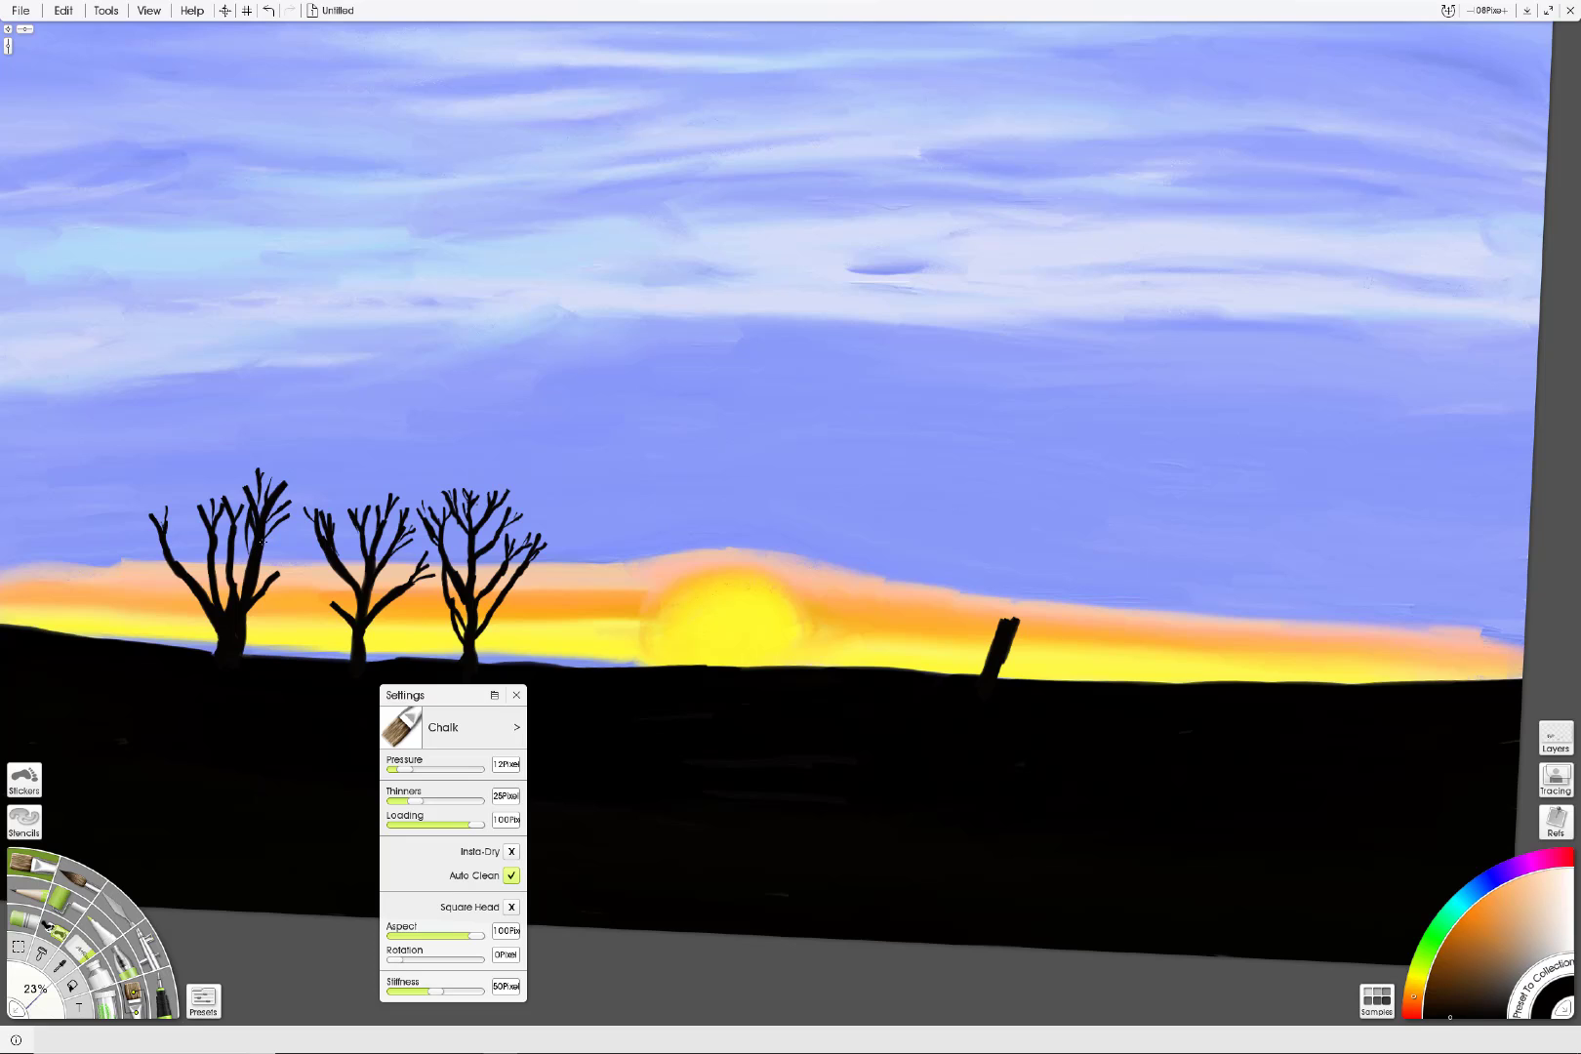
Step: Lower the brush pressure to 1 and paint very fine twigs along the top and right of the crown nearest the sun
drag(403, 768, 397, 767)
scroll(273, 688, up, 3)
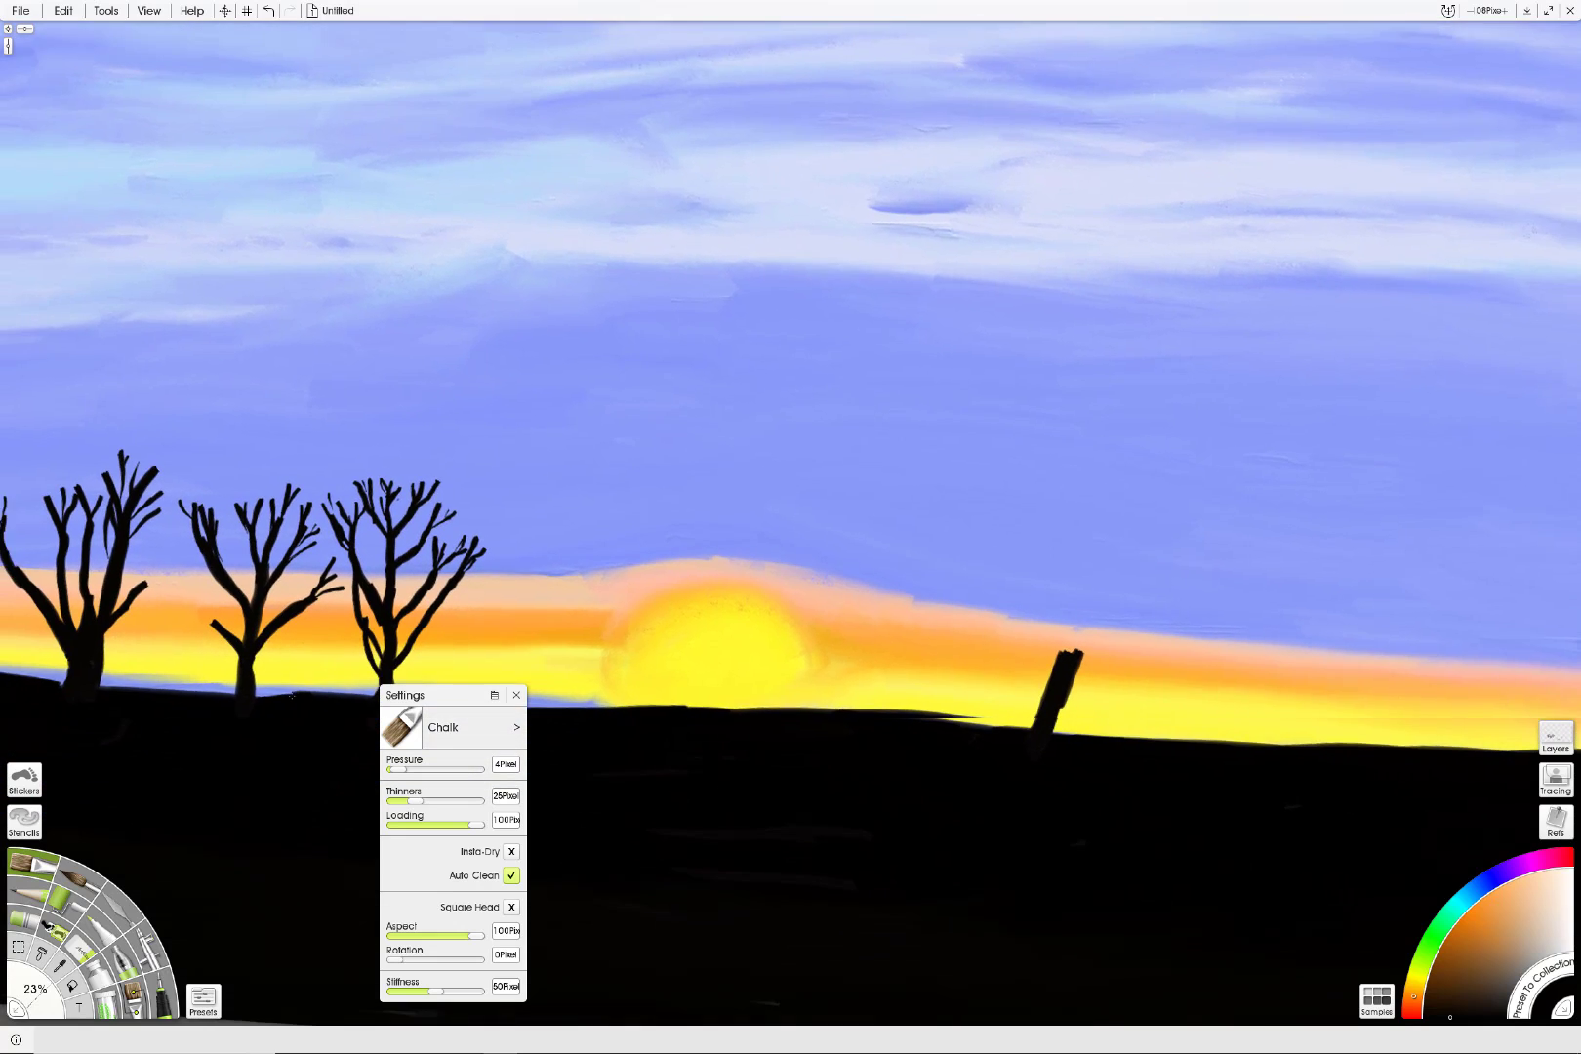
drag(292, 695, 312, 694)
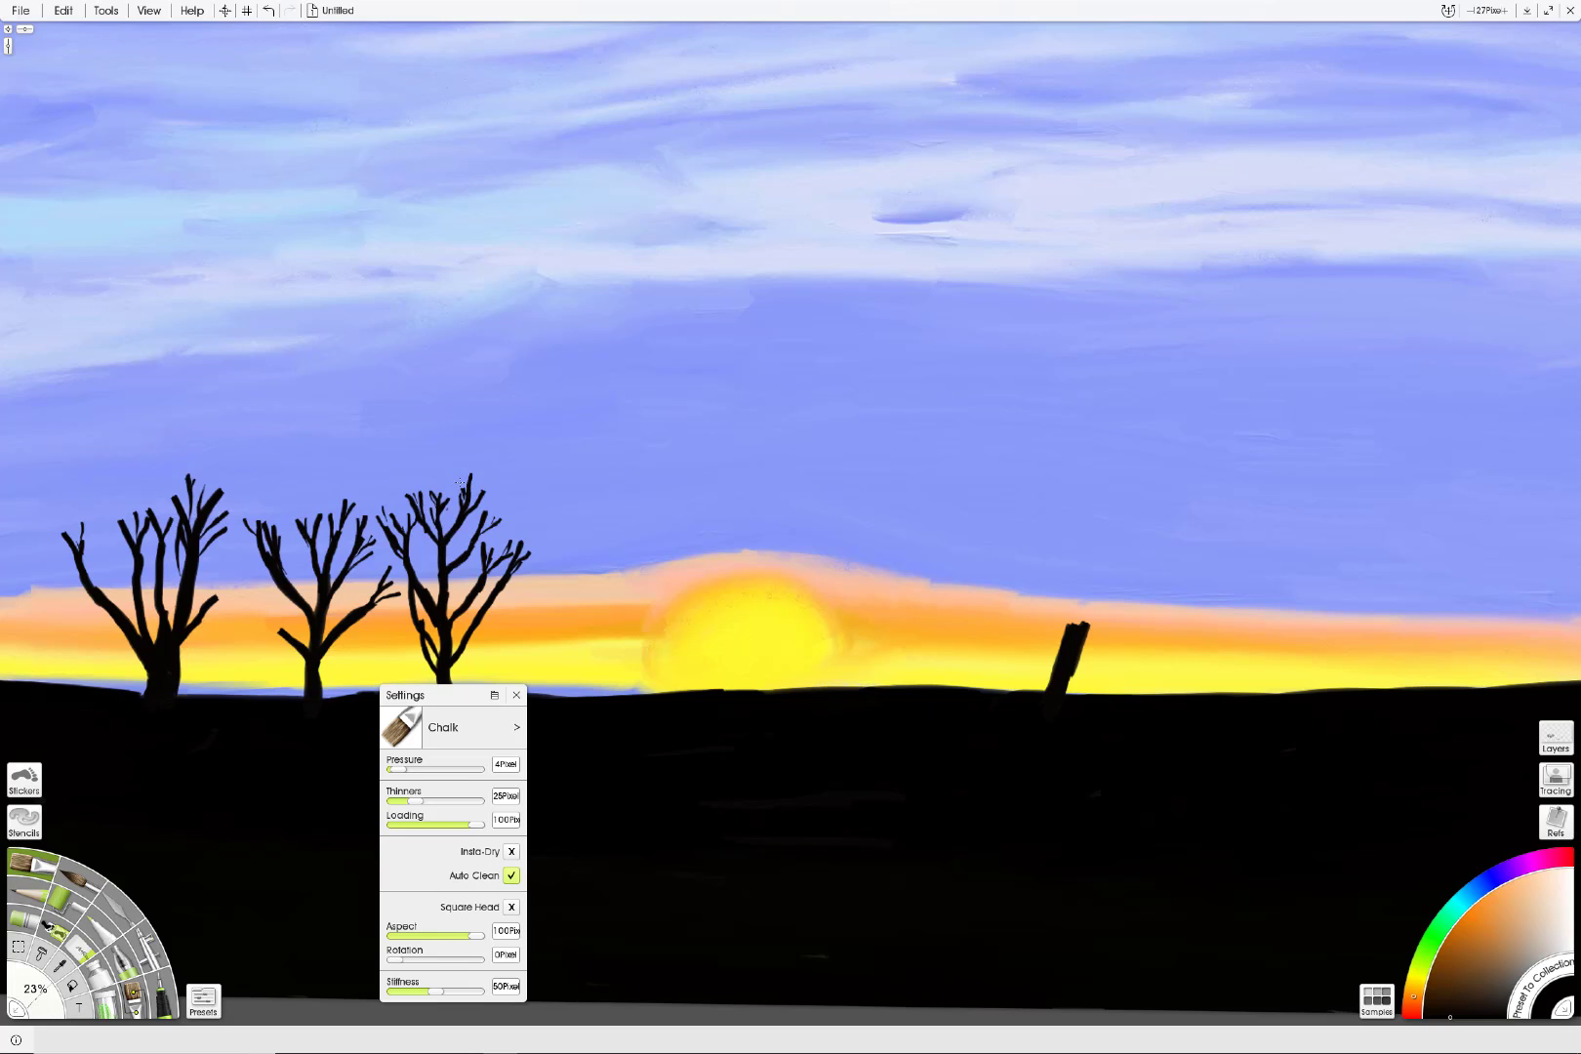
click(400, 770)
click(512, 767)
text(1)
key(Return)
drag(475, 464, 469, 479)
drag(496, 513, 508, 506)
drag(528, 549, 537, 528)
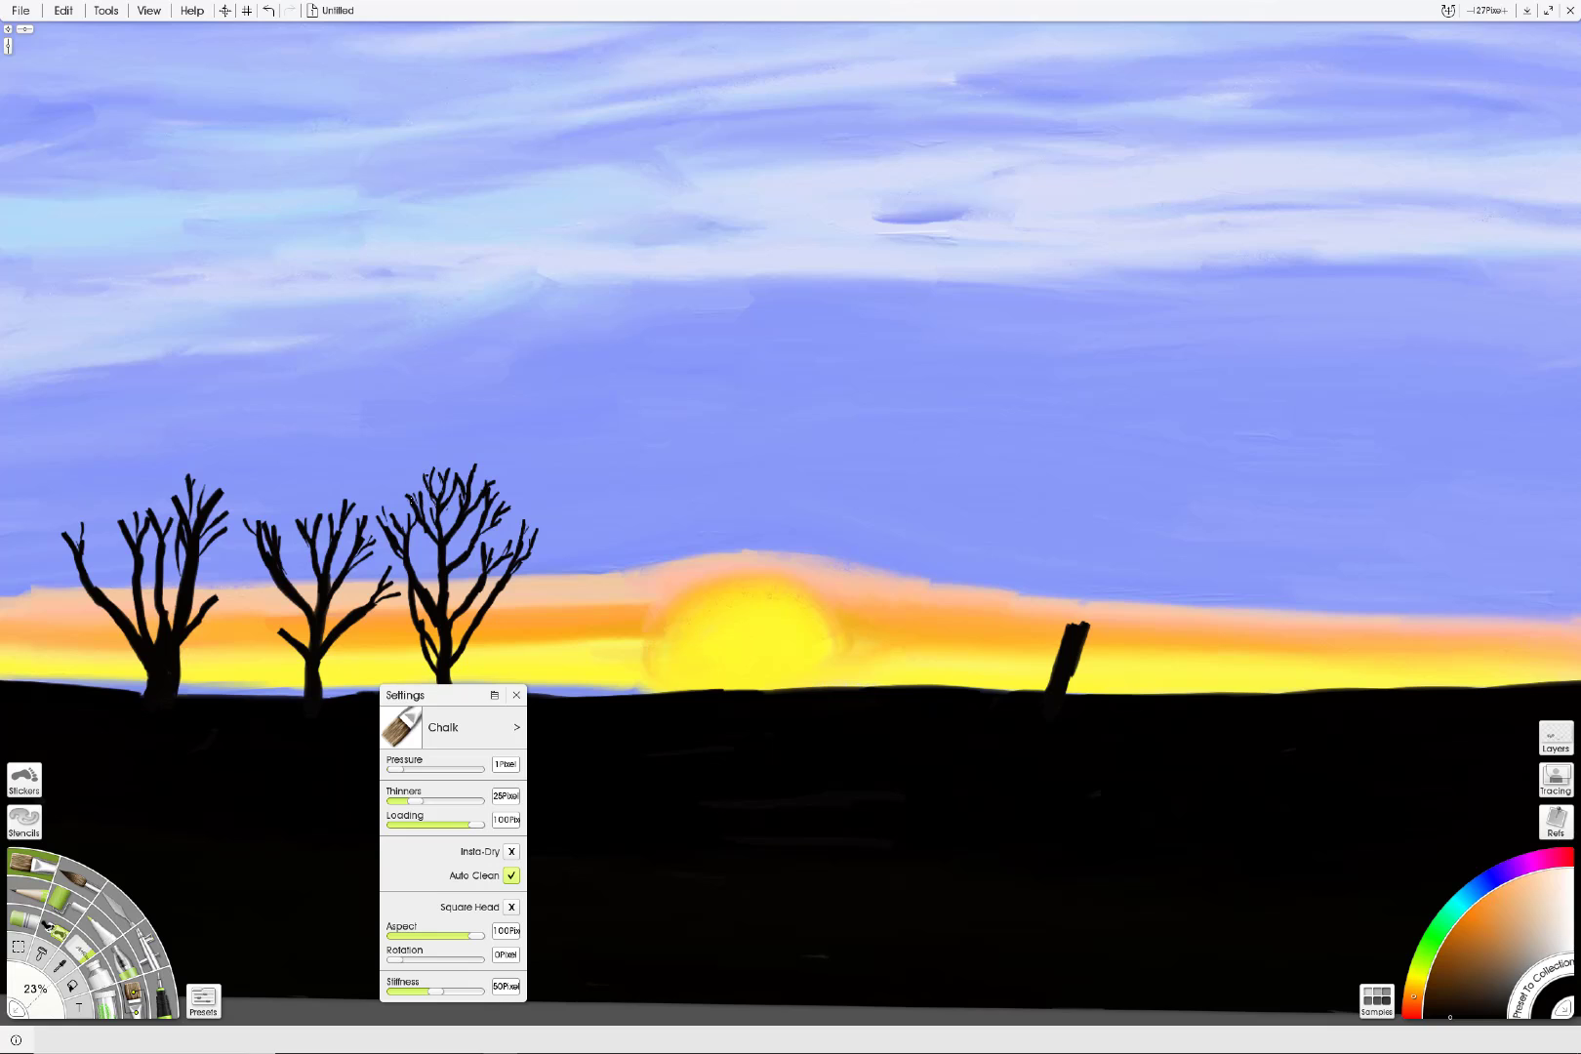
Step: Fill the left side, interior and lower right of the crown nearest the sun with fine branches
mouse_move(412, 498)
mouse_down()
mouse_move(402, 475)
mouse_move(386, 489)
mouse_up()
mouse_move(409, 584)
mouse_down()
mouse_move(385, 536)
mouse_move(422, 527)
mouse_move(423, 509)
mouse_move(430, 564)
mouse_move(481, 522)
mouse_up()
mouse_move(448, 608)
mouse_down()
mouse_move(526, 530)
mouse_move(500, 557)
mouse_move(516, 496)
mouse_move(503, 516)
mouse_up()
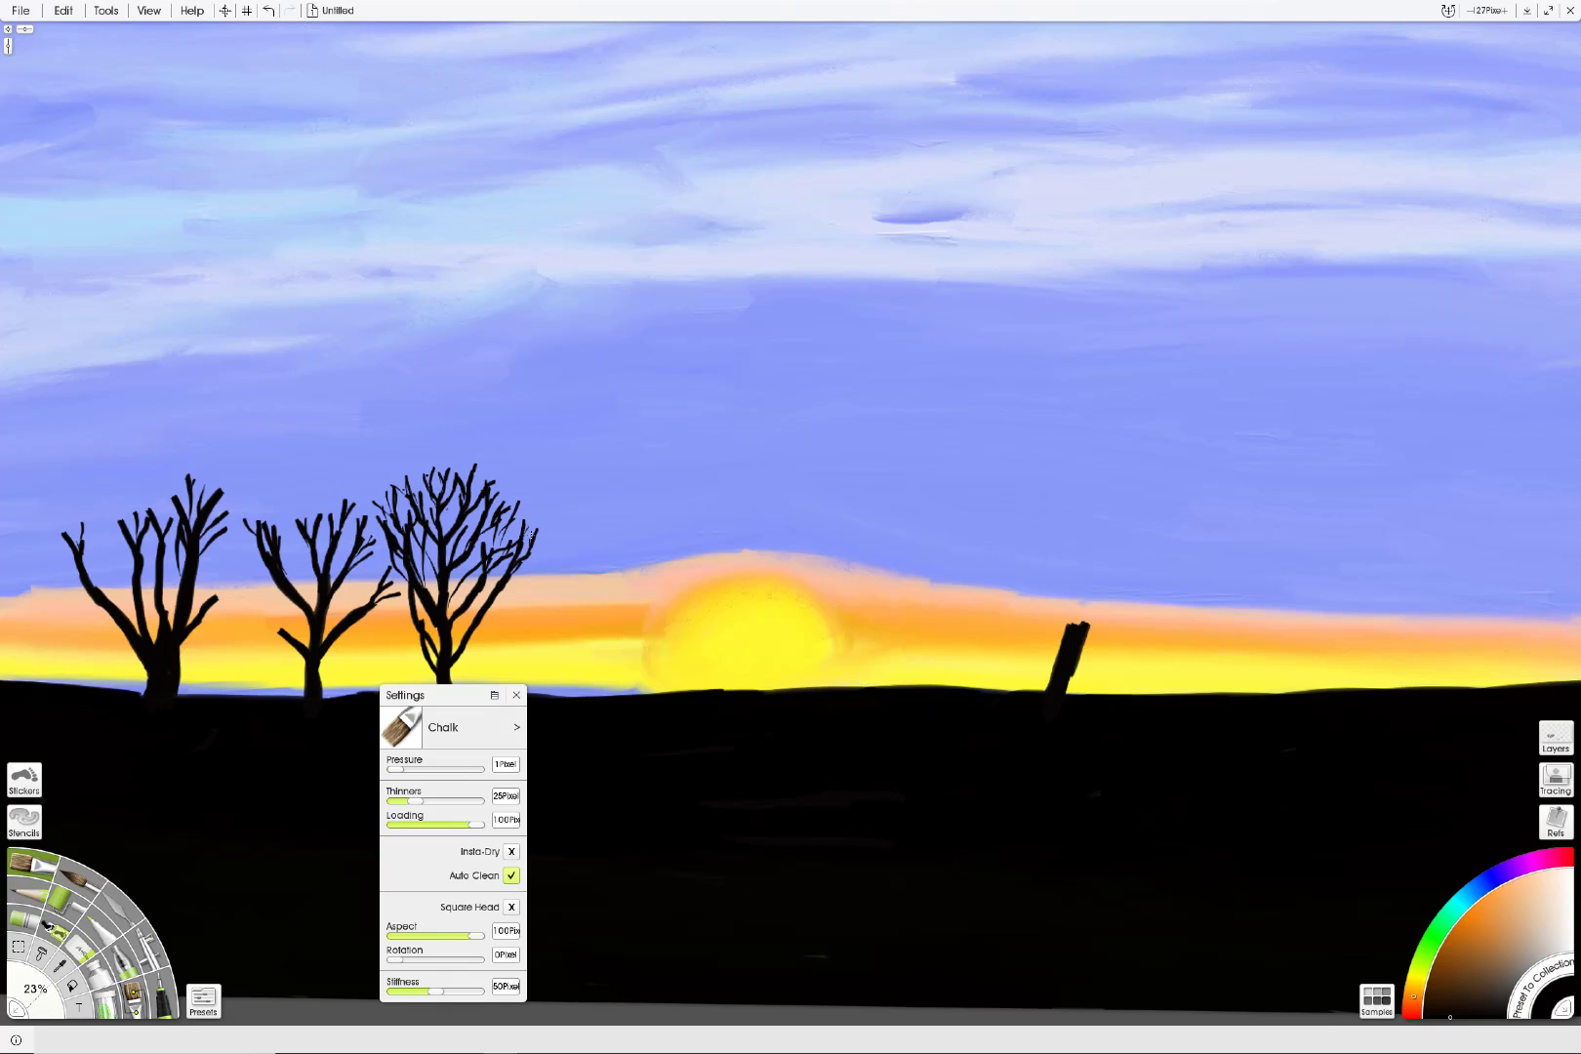
mouse_move(451, 638)
mouse_down()
mouse_move(490, 598)
mouse_move(470, 619)
mouse_move(540, 581)
mouse_up()
Step: Paint fine twigs on the right branch and the top of the middle tree
drag(366, 605, 394, 562)
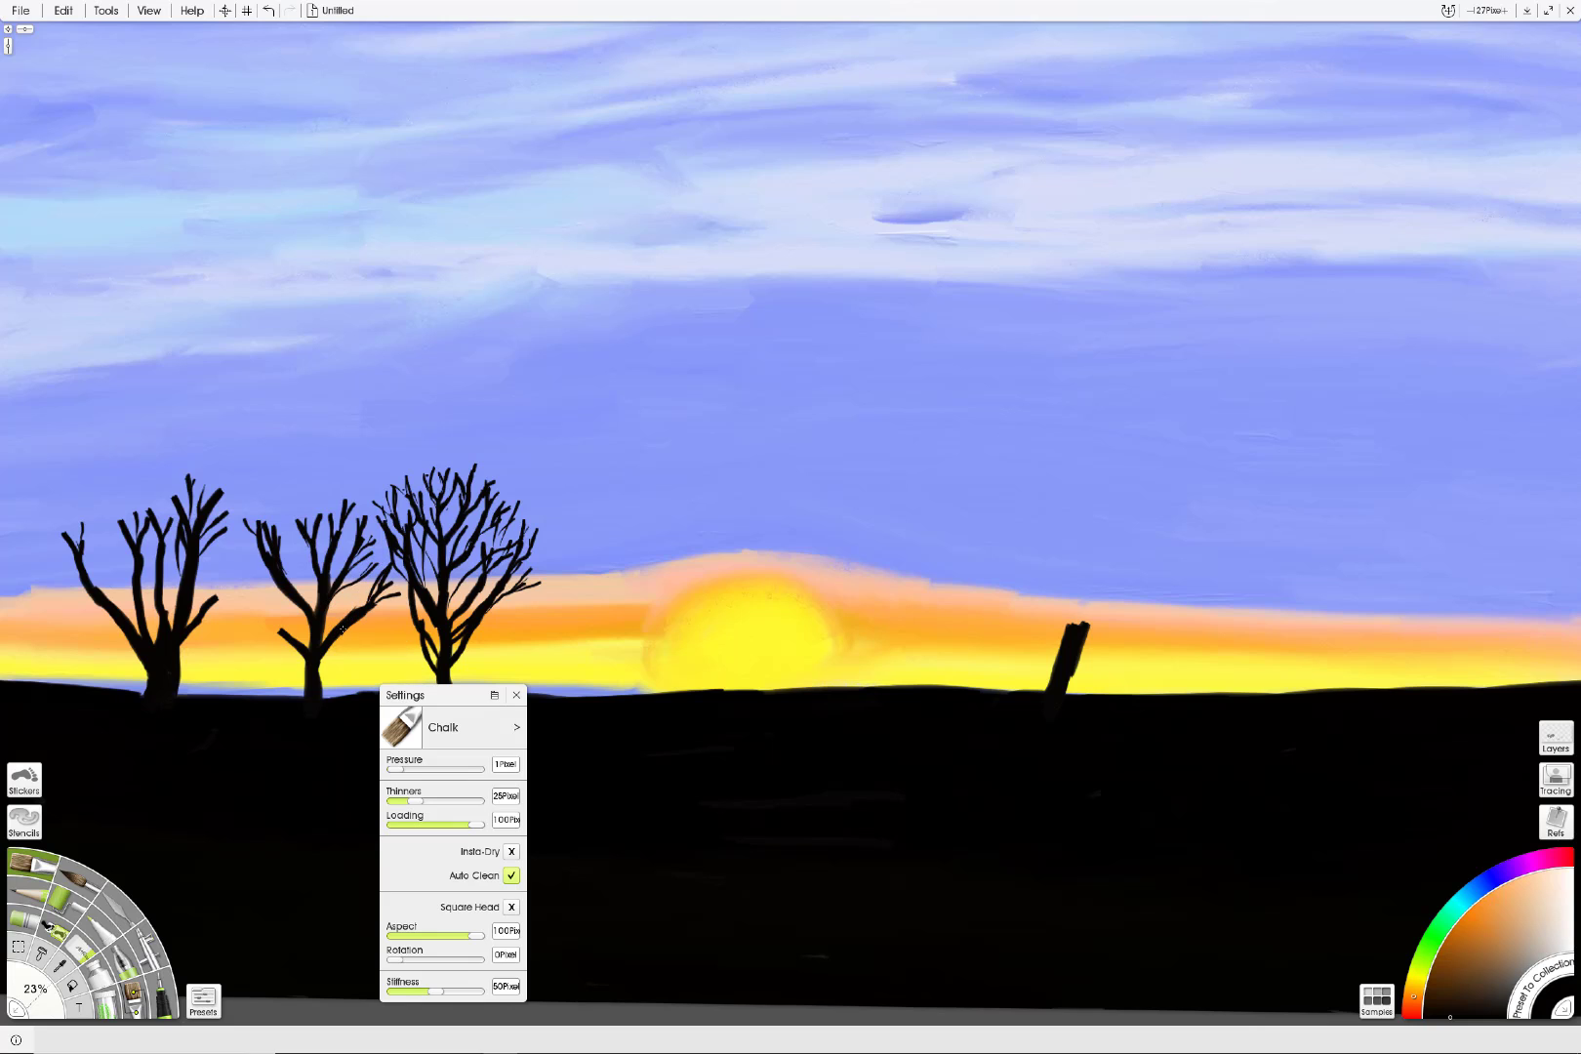
mouse_move(343, 539)
mouse_down()
mouse_move(368, 485)
mouse_move(349, 508)
mouse_move(332, 479)
mouse_move(332, 500)
mouse_move(334, 474)
mouse_move(324, 483)
mouse_move(332, 507)
mouse_move(340, 485)
mouse_move(334, 529)
mouse_move(356, 483)
mouse_move(322, 522)
mouse_move(311, 489)
mouse_move(296, 495)
mouse_move(315, 531)
mouse_move(321, 490)
mouse_move(322, 532)
mouse_move(326, 495)
mouse_move(309, 537)
mouse_move(298, 505)
mouse_up()
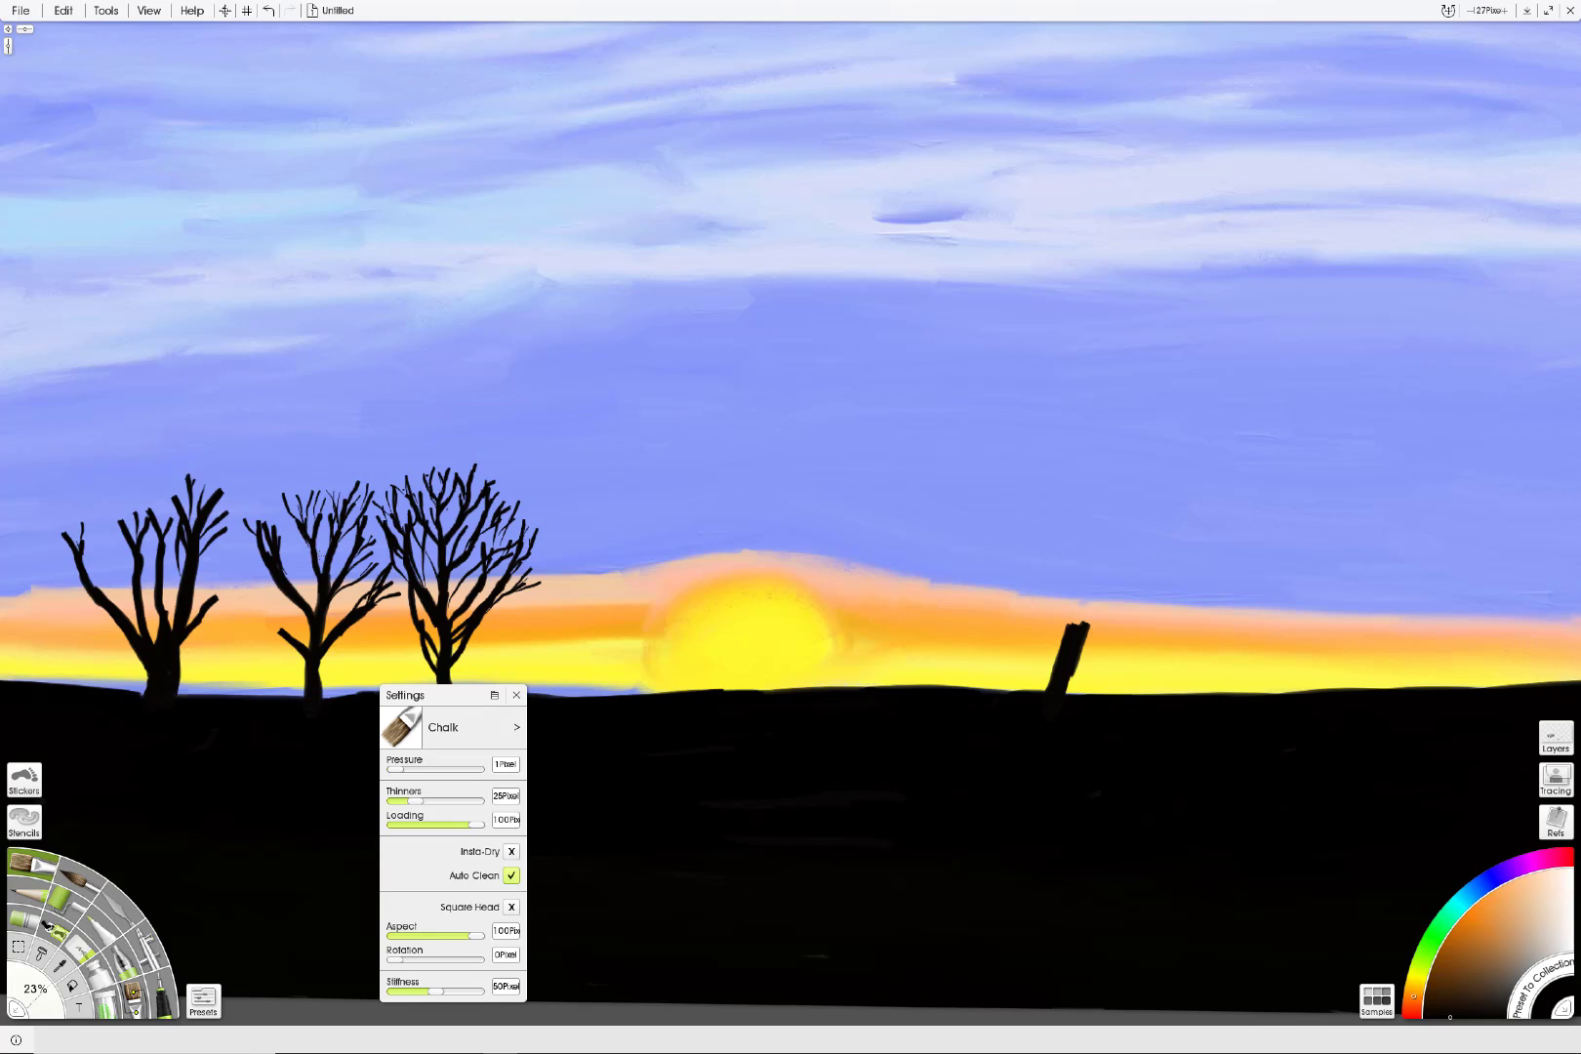
mouse_move(552, 566)
mouse_down()
mouse_move(475, 469)
mouse_move(367, 459)
mouse_move(317, 527)
mouse_move(405, 667)
mouse_move(537, 514)
mouse_move(439, 472)
mouse_up()
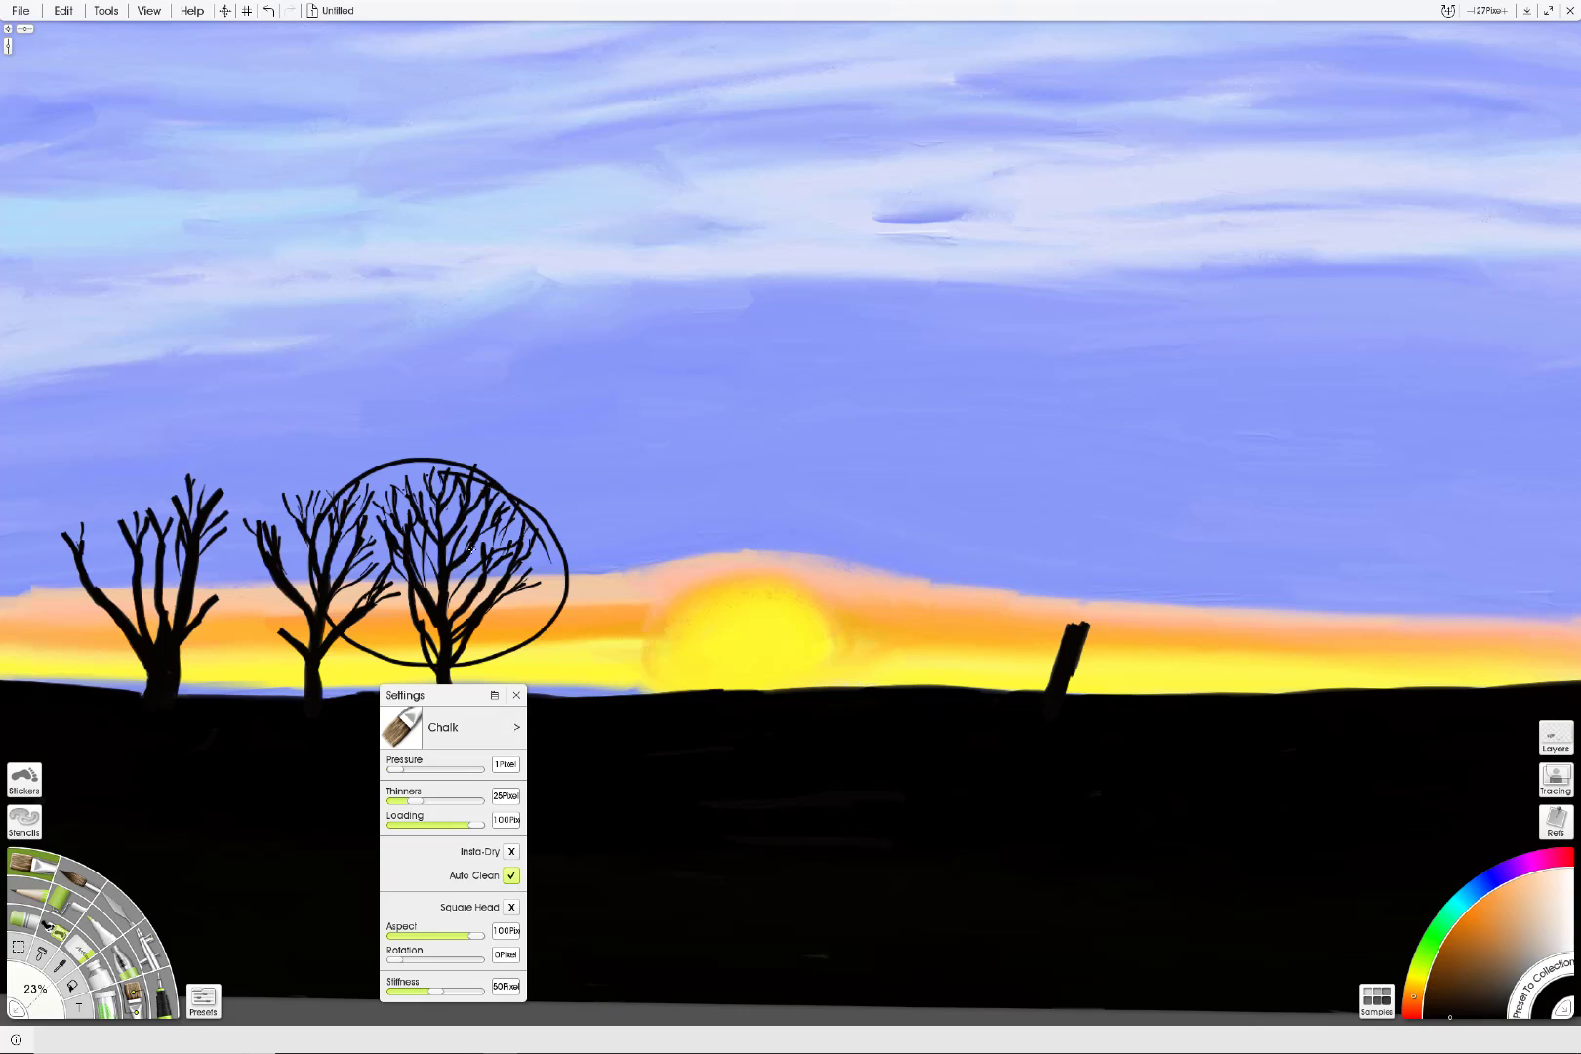
click(63, 10)
click(88, 23)
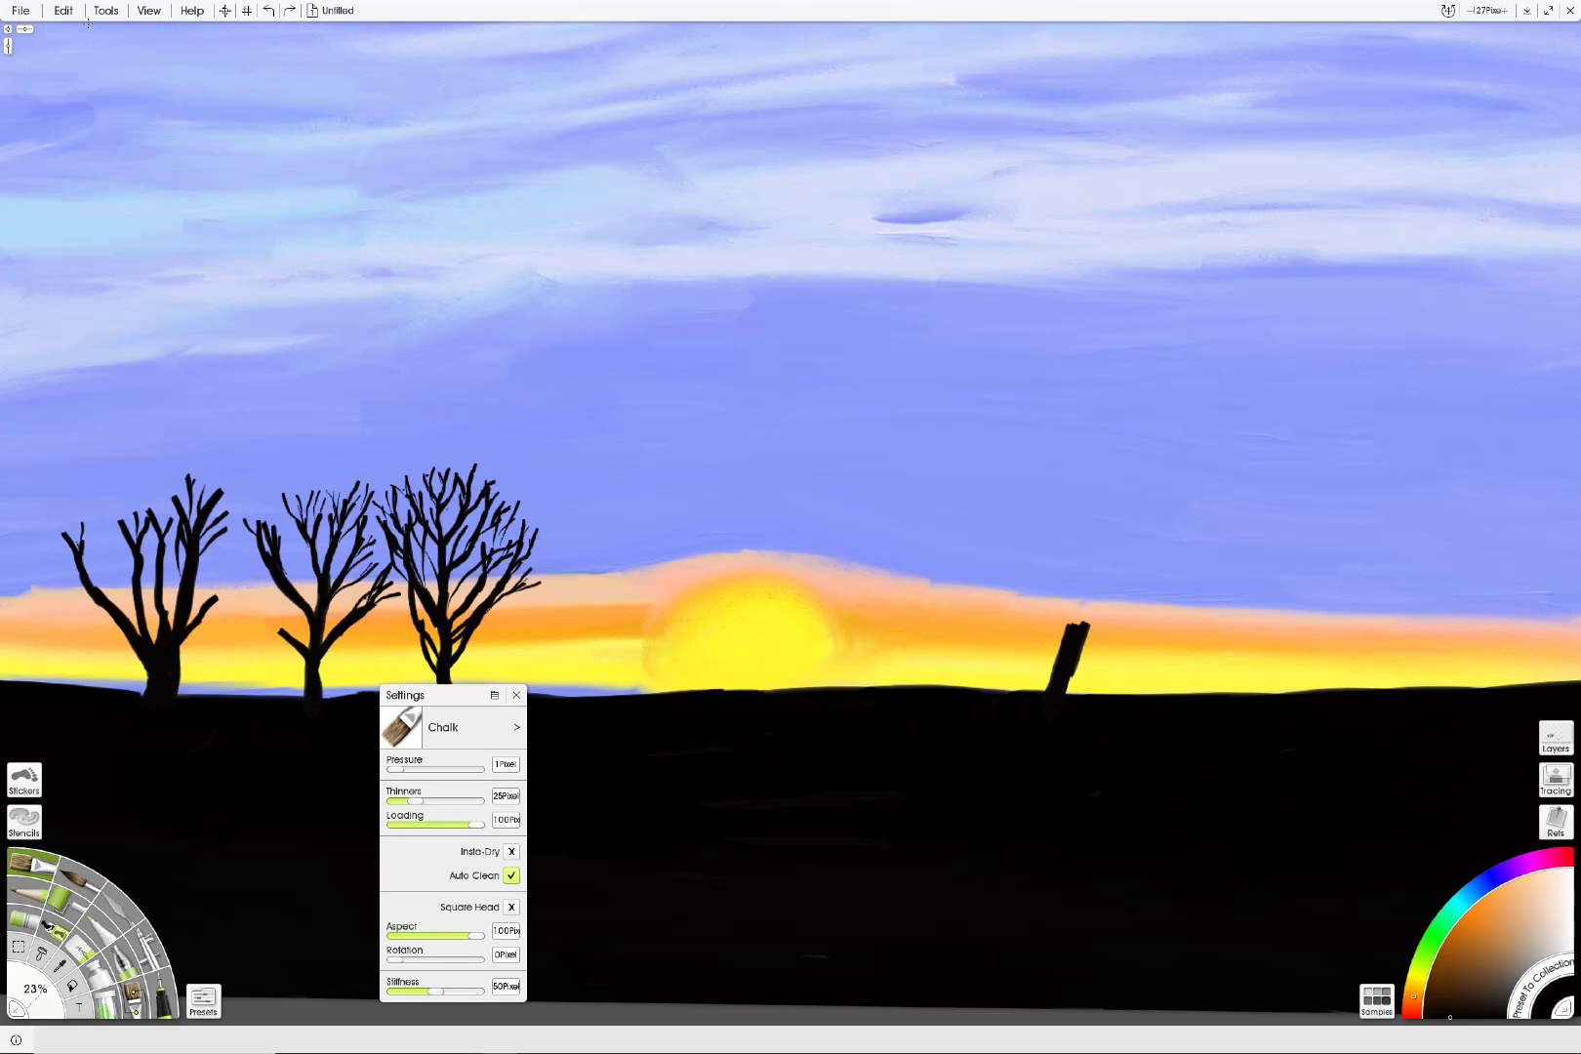
Step: Add fine twigs to the right edge, left side and lower left branch of the middle tree
drag(403, 587, 369, 544)
mouse_move(267, 554)
mouse_down()
mouse_move(249, 512)
mouse_move(286, 547)
mouse_move(283, 497)
mouse_move(286, 575)
mouse_move(296, 511)
mouse_move(318, 573)
mouse_move(298, 525)
mouse_move(298, 609)
mouse_move(244, 547)
mouse_up()
mouse_move(282, 633)
mouse_down()
mouse_move(250, 583)
mouse_move(274, 618)
mouse_move(269, 588)
mouse_move(249, 613)
mouse_move(246, 594)
mouse_up()
Step: Paint fine twigs along the top and left side of the leftmost tree's crown
mouse_move(228, 531)
mouse_down()
mouse_move(246, 522)
mouse_move(236, 495)
mouse_up()
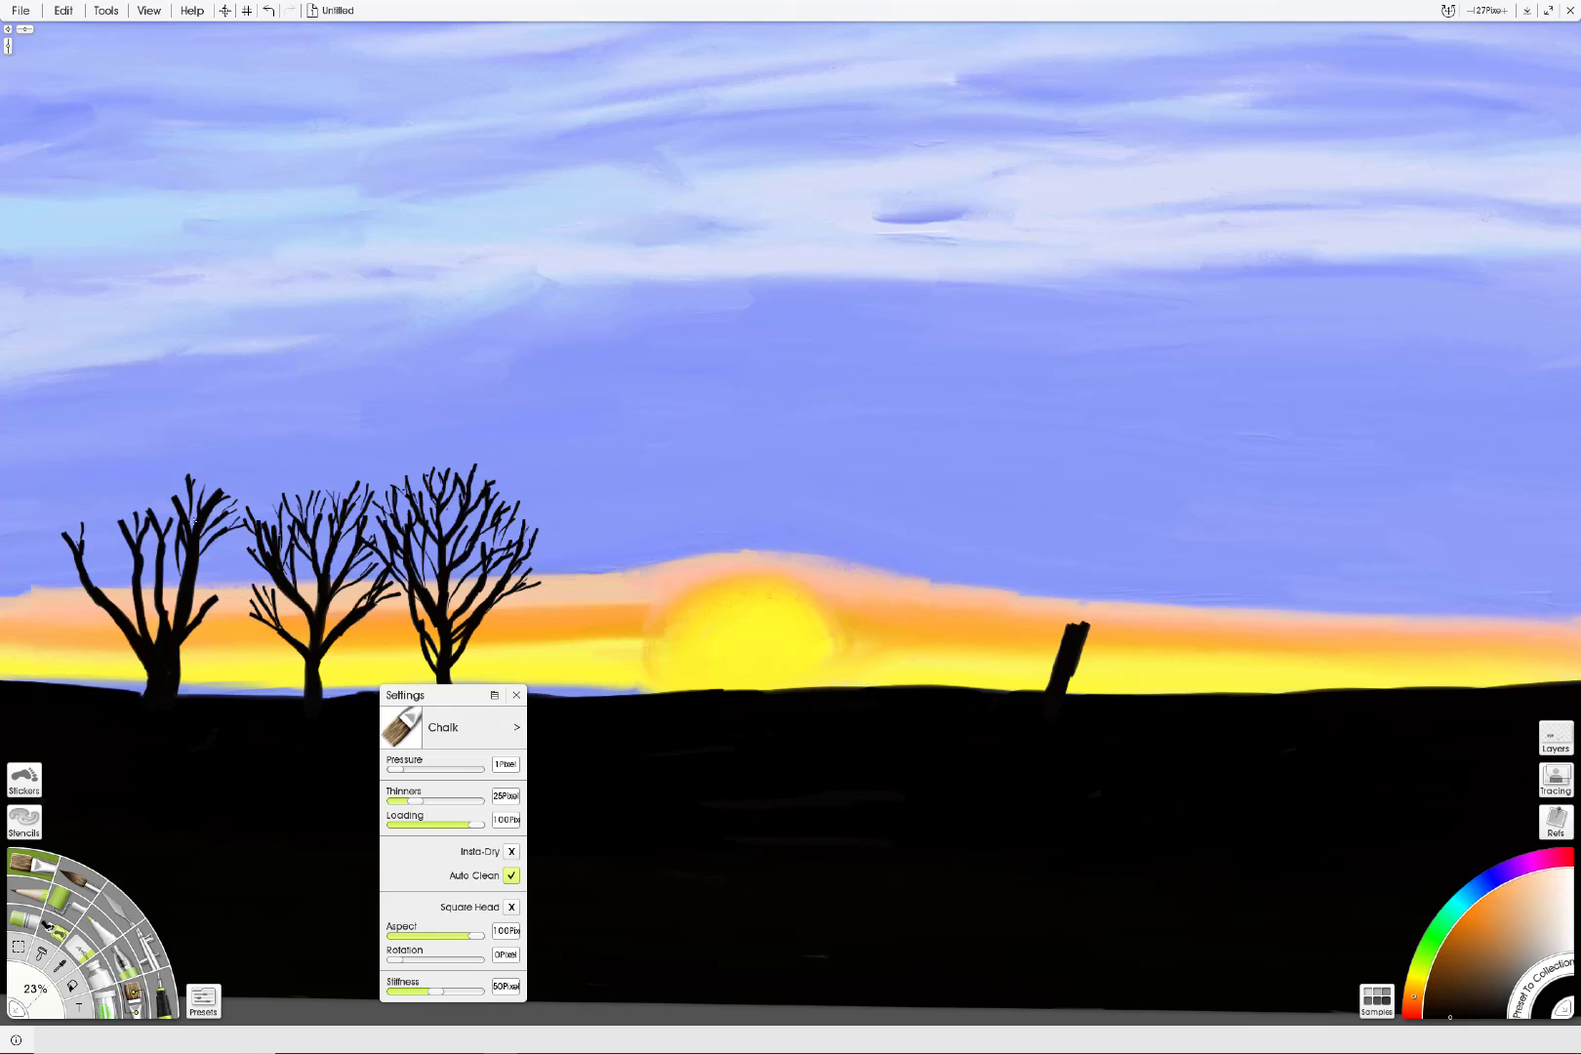
mouse_move(123, 521)
mouse_down()
mouse_move(148, 485)
mouse_move(168, 537)
mouse_move(168, 498)
mouse_up()
drag(92, 584, 98, 520)
mouse_move(116, 611)
mouse_down()
mouse_move(101, 547)
mouse_move(119, 578)
mouse_move(98, 549)
mouse_move(124, 538)
mouse_up()
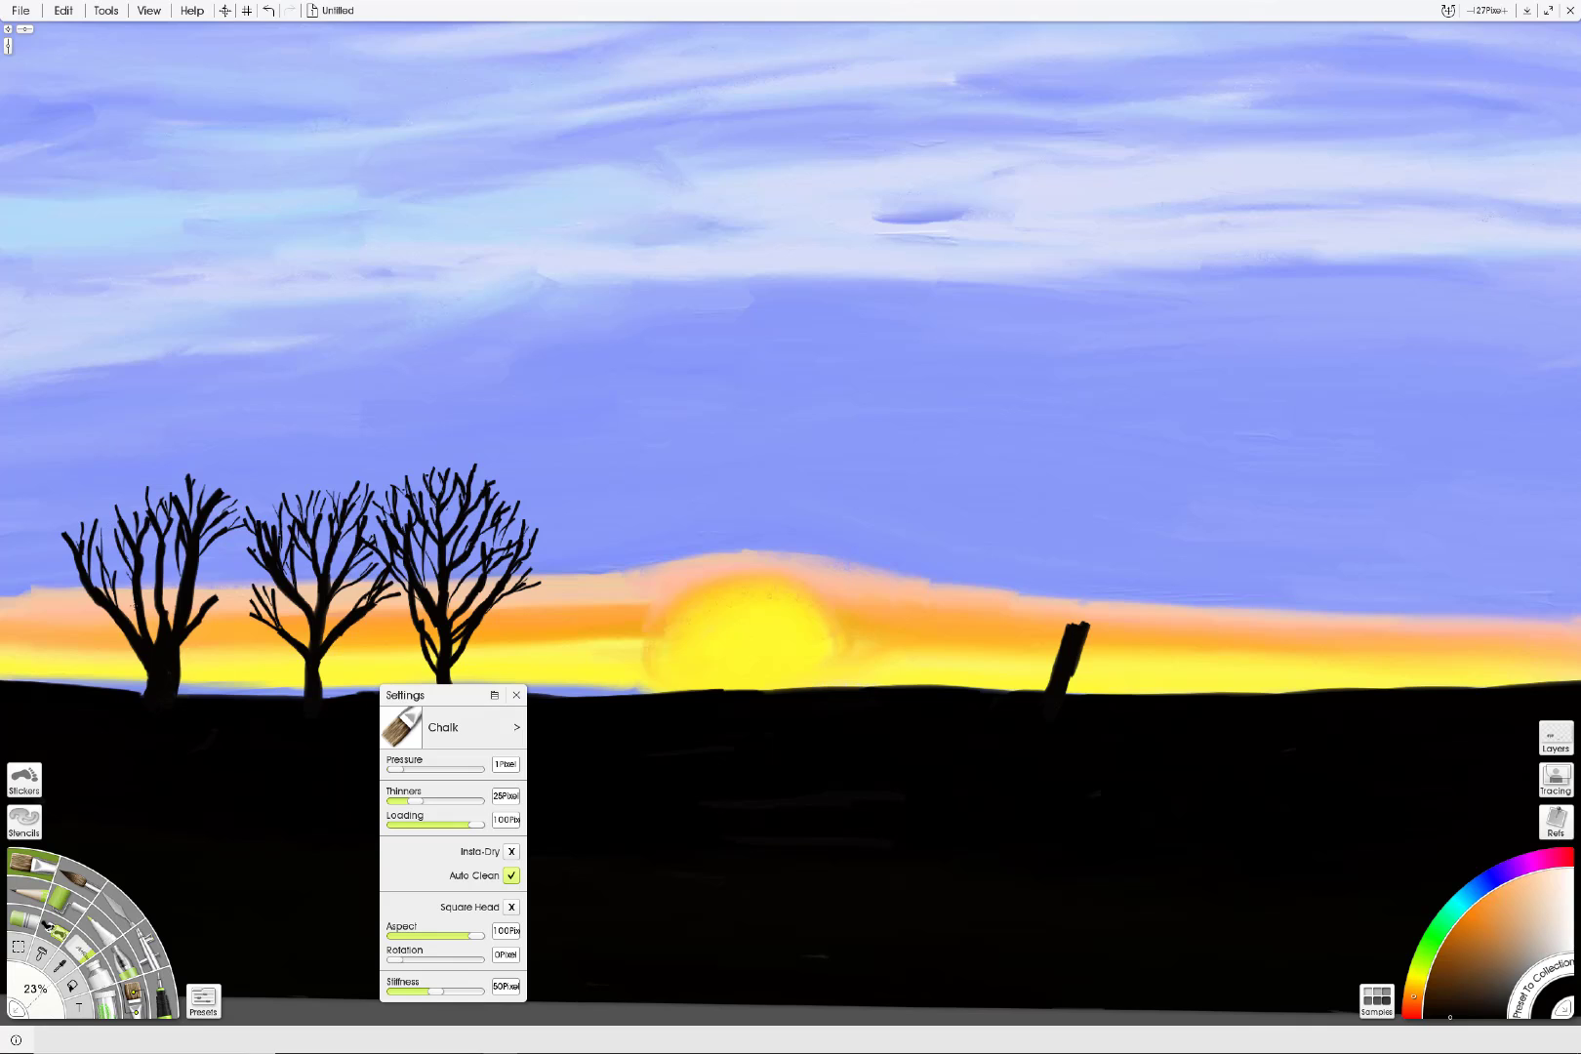
Step: Fill the inside of the leftmost tree with thin branches and extend twigs from its lower right limb
mouse_move(137, 617)
mouse_down()
mouse_move(159, 592)
mouse_move(162, 633)
mouse_move(150, 557)
mouse_up()
mouse_move(162, 649)
mouse_down()
mouse_move(140, 577)
mouse_move(236, 547)
mouse_up()
drag(191, 604, 228, 574)
drag(226, 577, 258, 560)
mouse_move(199, 610)
mouse_down()
mouse_move(187, 625)
mouse_move(253, 573)
mouse_move(234, 589)
mouse_up()
drag(238, 589, 256, 579)
drag(246, 597, 264, 592)
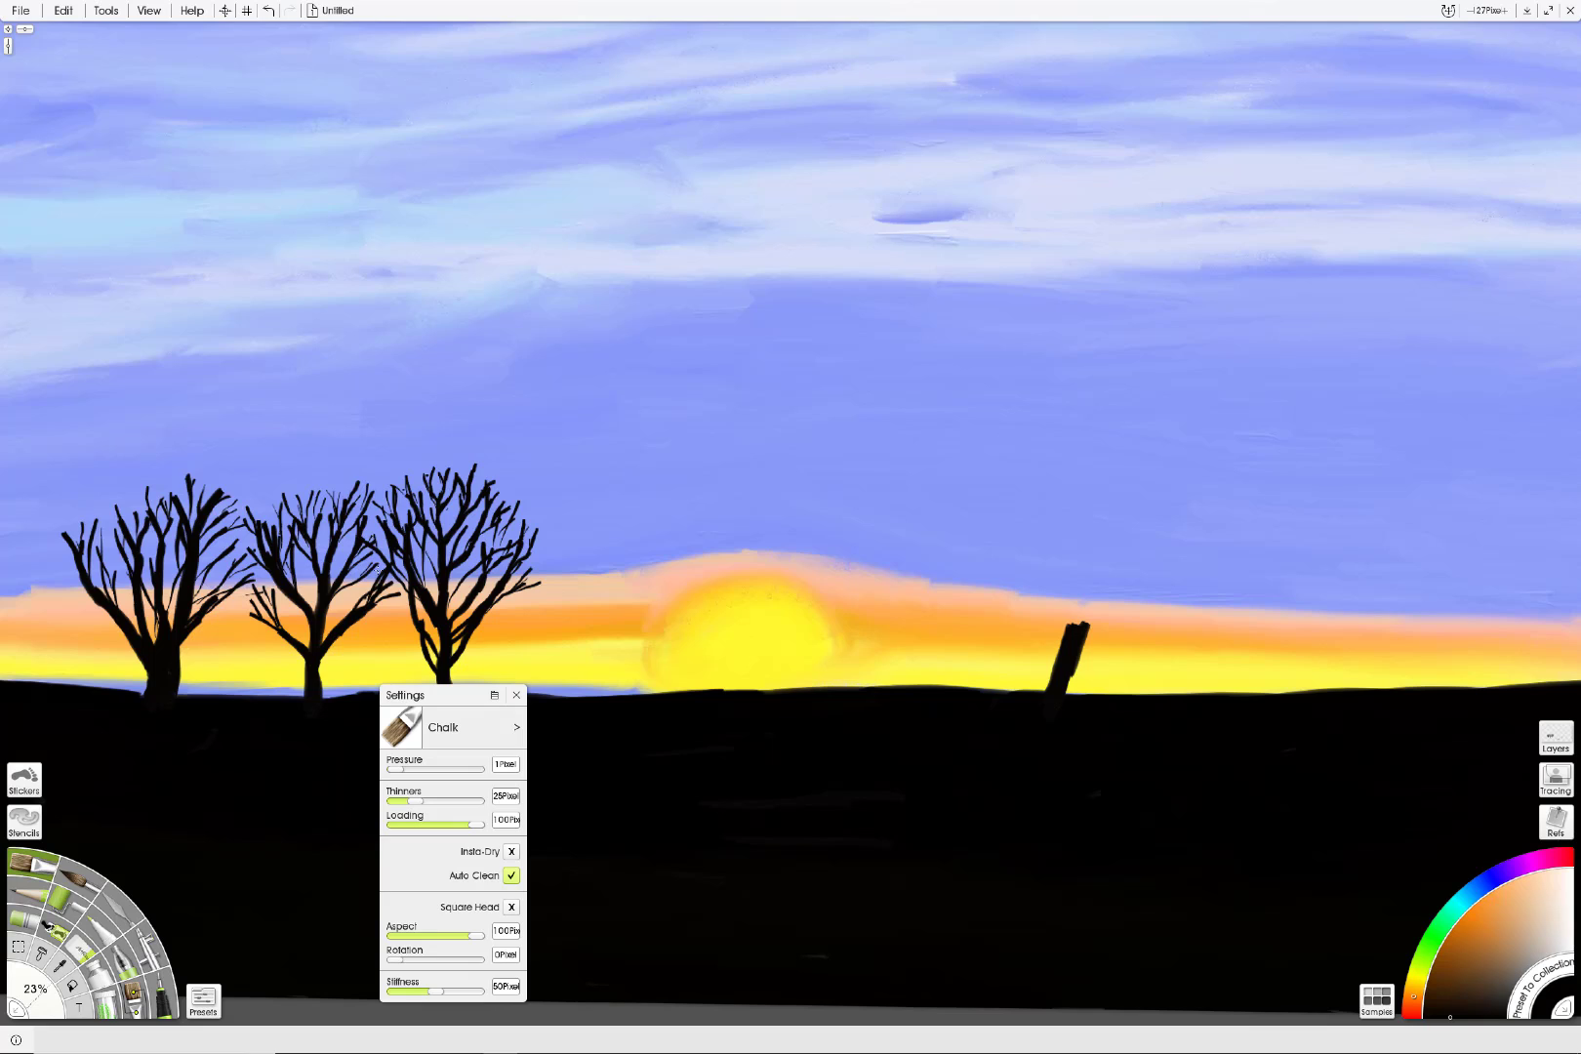
Step: Widen the base of the trunk right of the sun and touch up the top of the tree nearest the sun
mouse_move(1071, 695)
mouse_down()
mouse_move(1072, 674)
mouse_move(1074, 695)
mouse_up()
drag(476, 484, 472, 479)
Step: Switch to the pen with the Soft Marker preset, set its pressure to 13 and draw hair-thin twigs on the tree nearest the sun
click(102, 934)
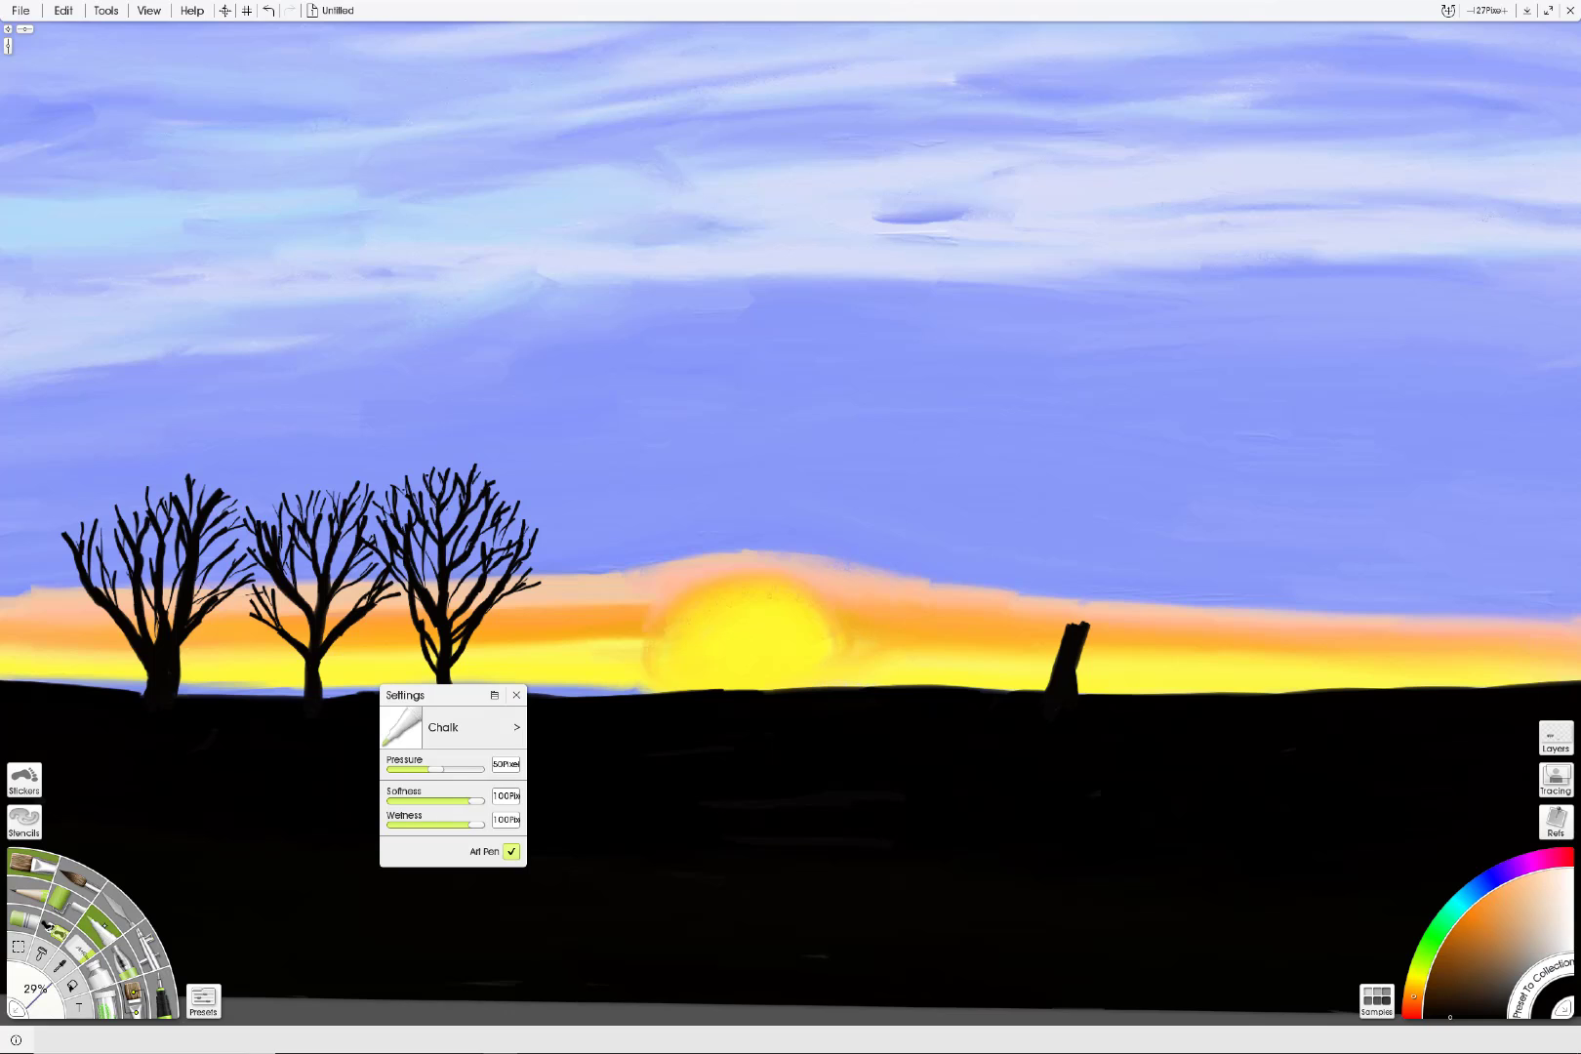
click(519, 742)
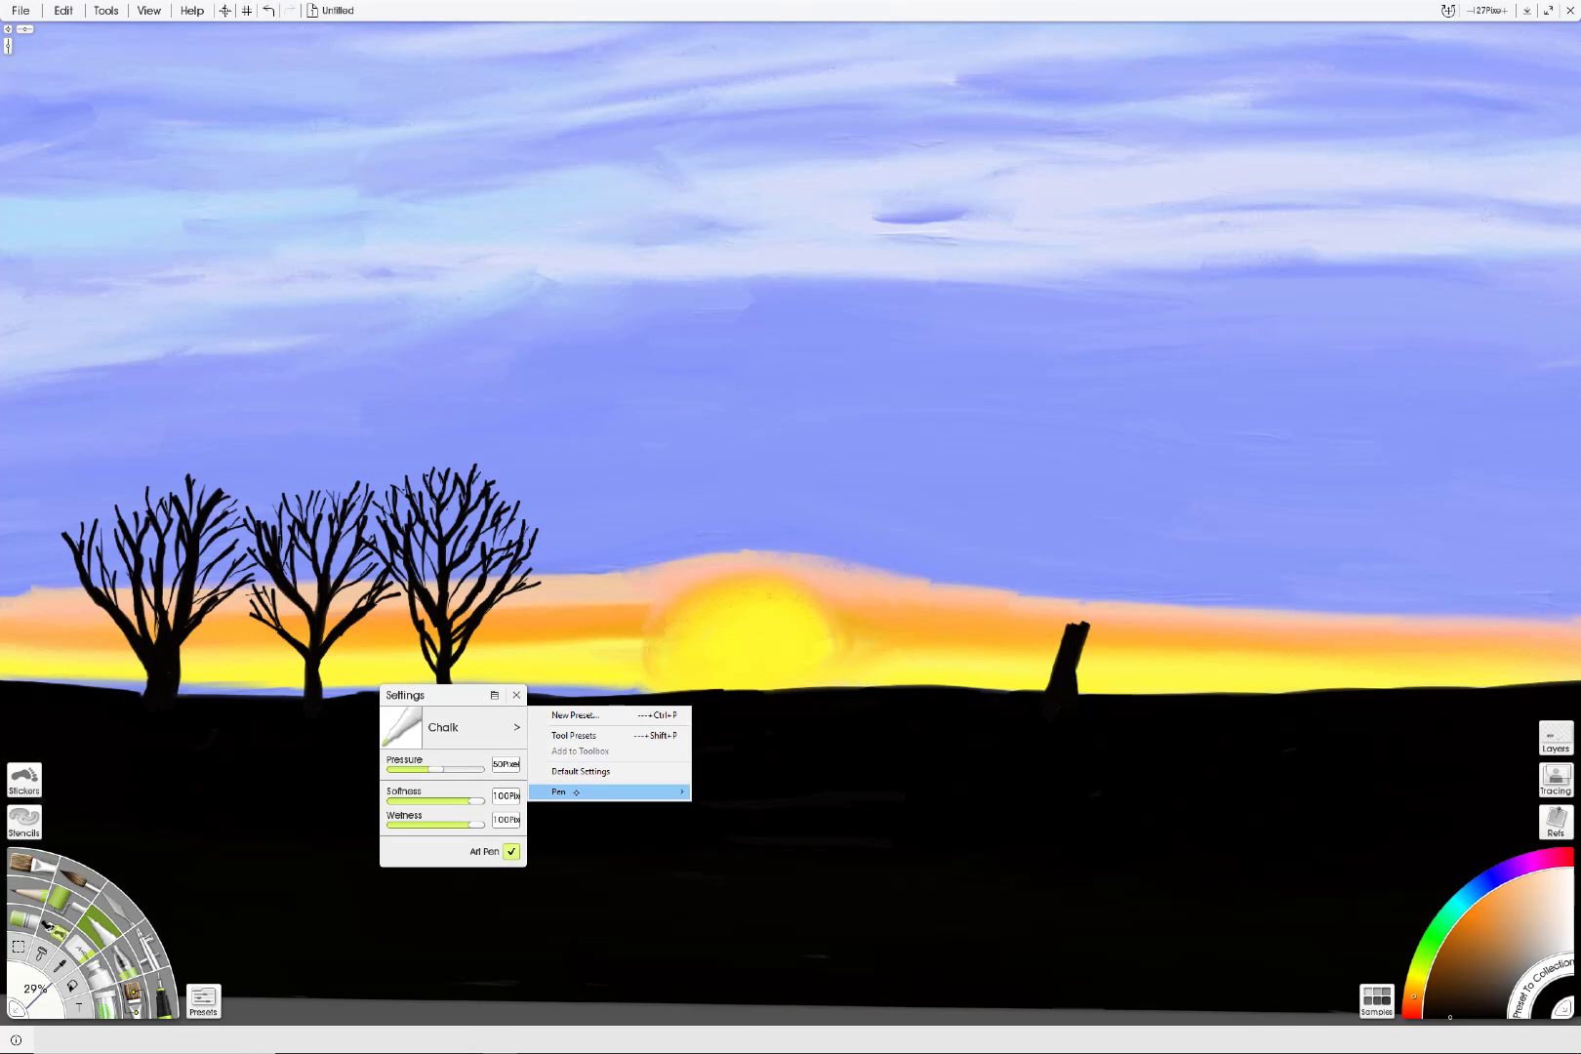
mouse_move(547, 792)
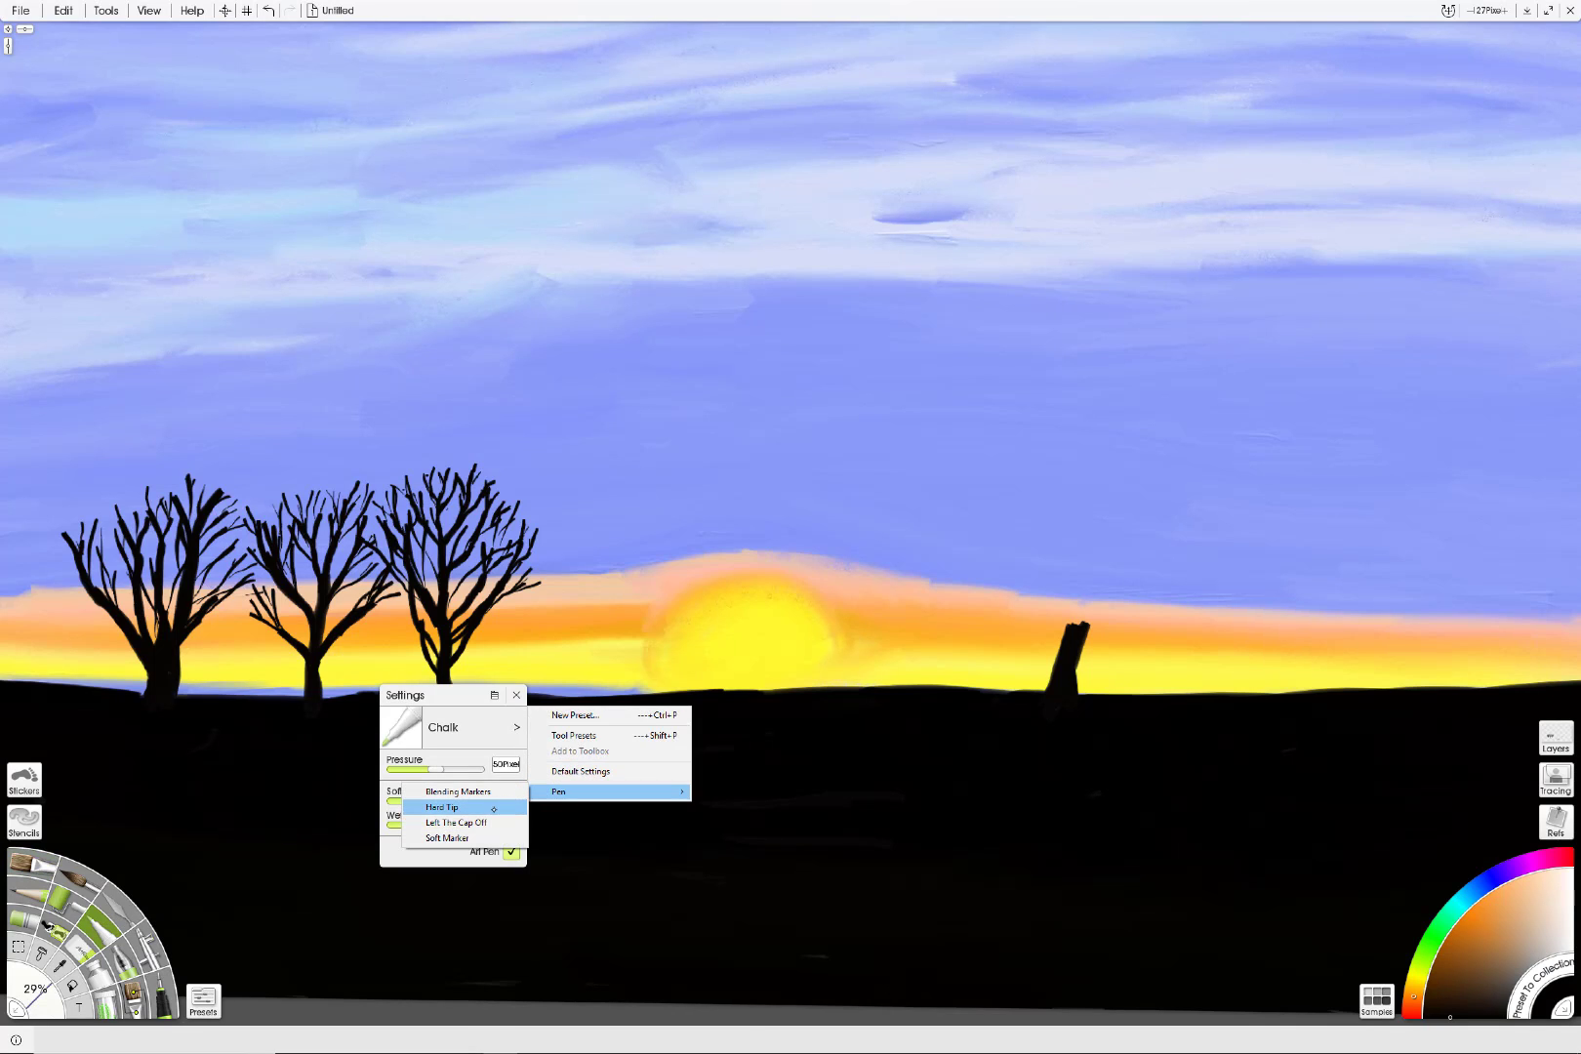
click(478, 838)
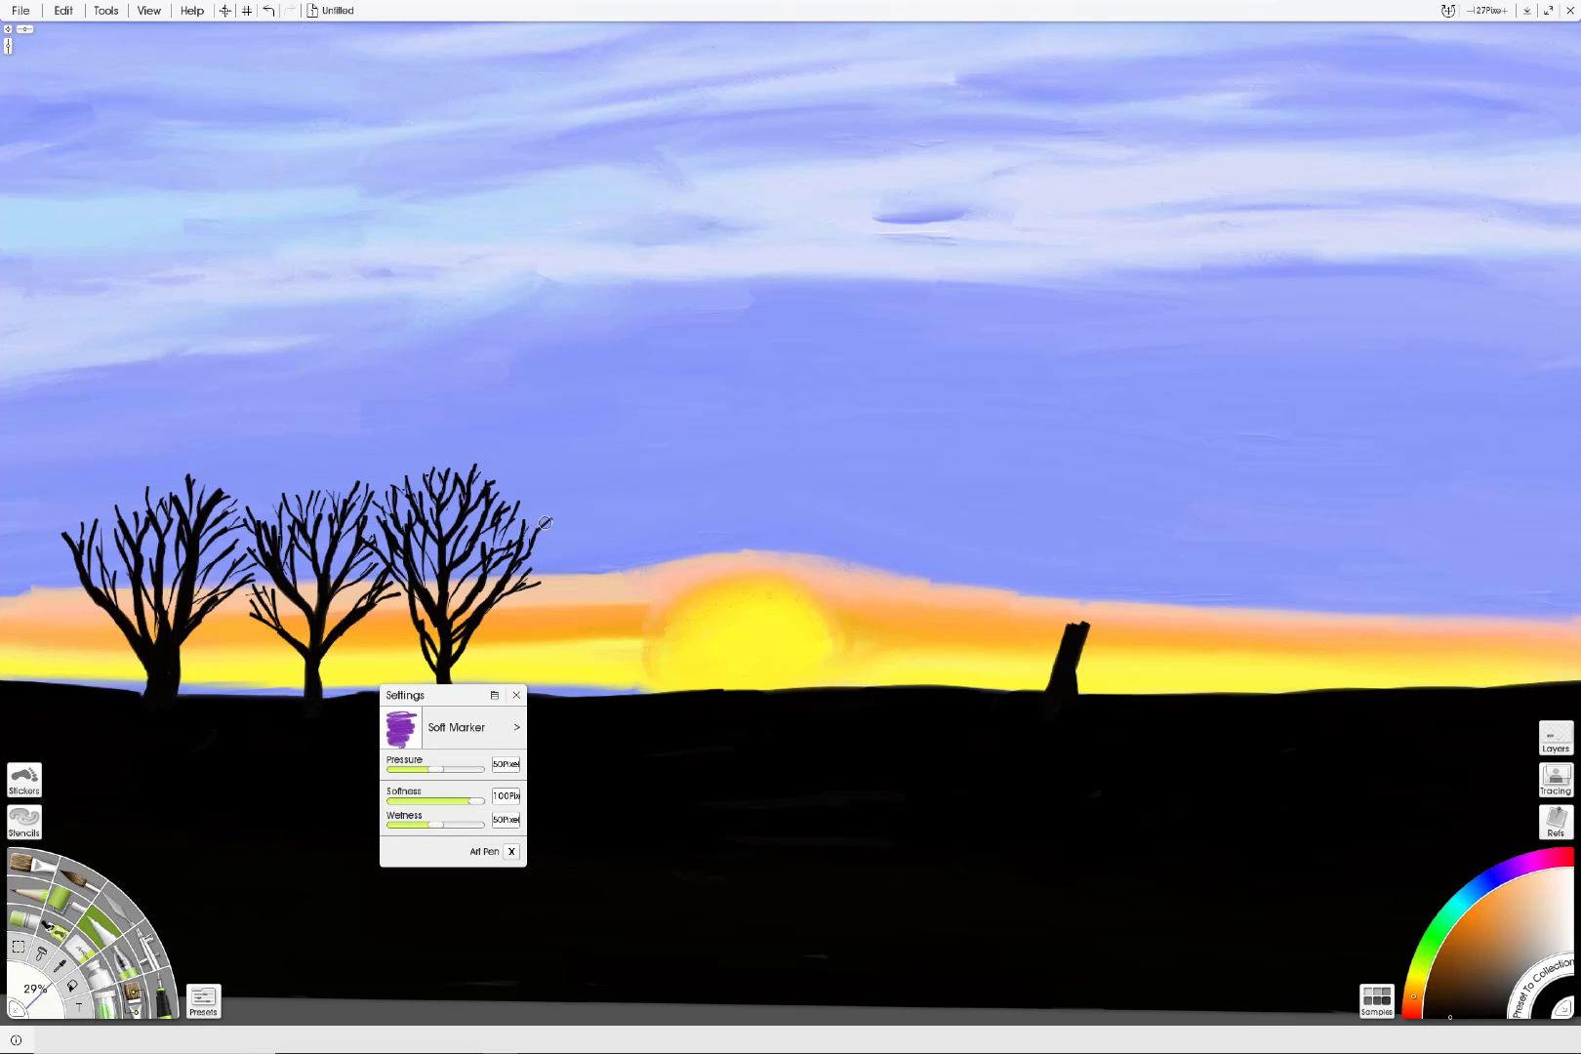
drag(553, 518, 536, 526)
drag(435, 770, 407, 770)
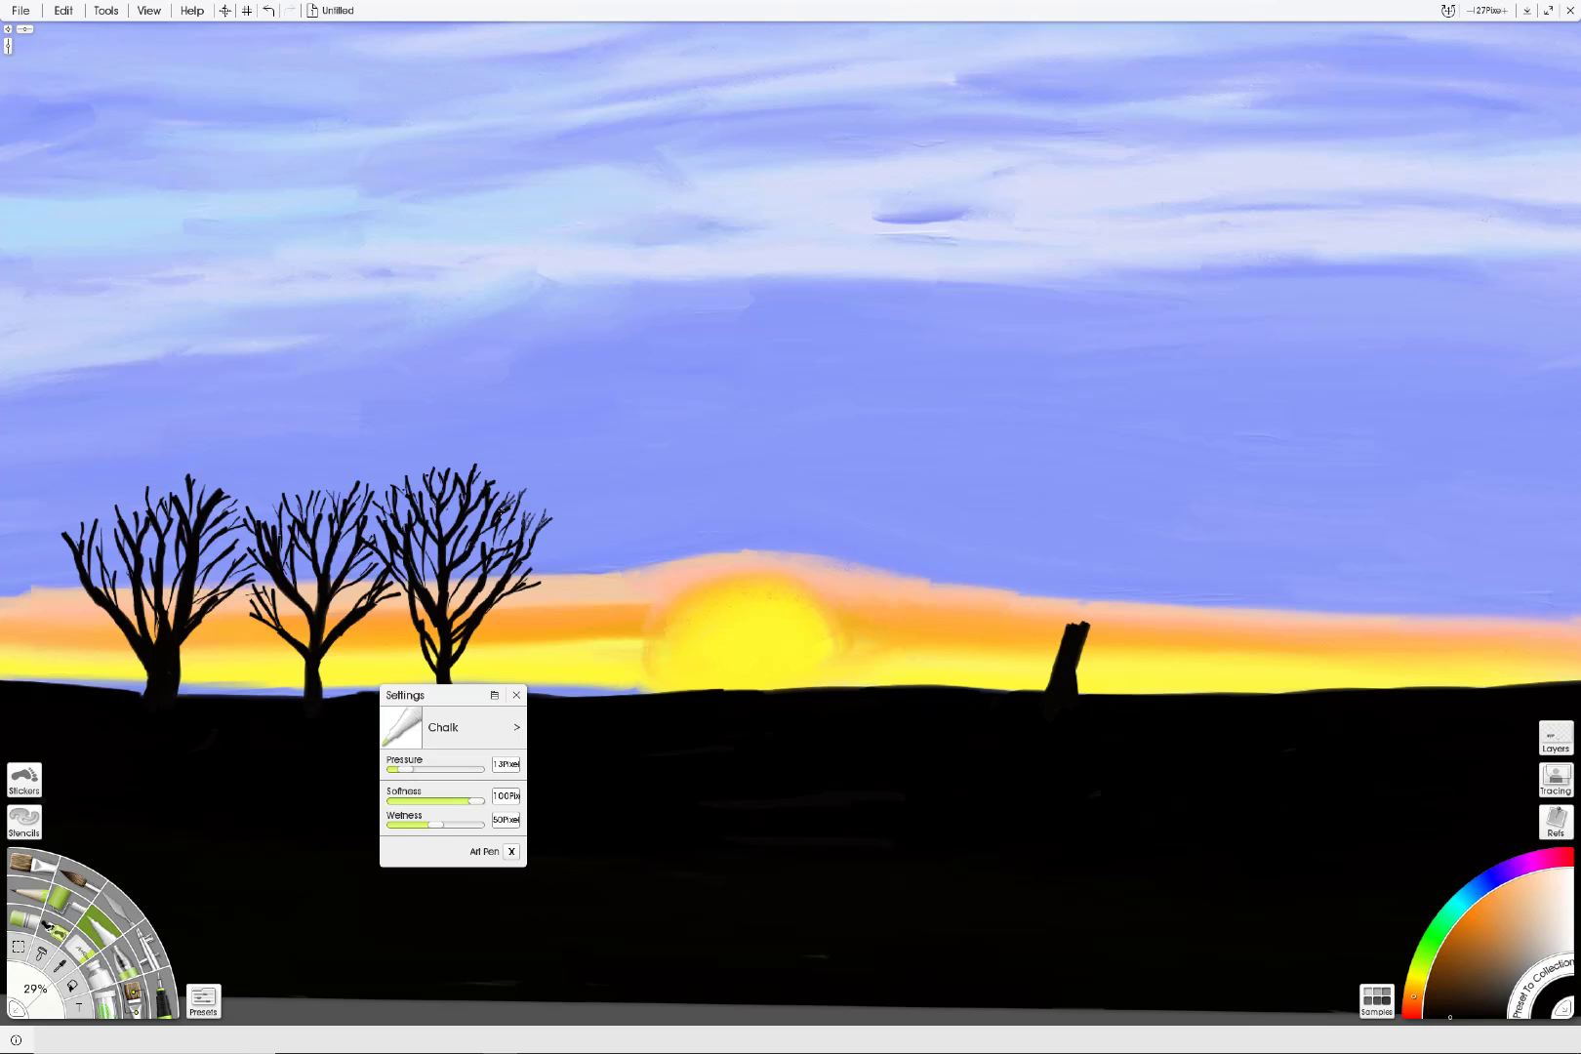
mouse_move(489, 502)
mouse_down()
mouse_move(499, 509)
mouse_move(454, 501)
mouse_move(450, 535)
mouse_up()
mouse_move(432, 470)
mouse_down()
mouse_move(426, 527)
mouse_move(423, 478)
mouse_move(422, 521)
mouse_move(401, 515)
mouse_move(418, 478)
mouse_move(453, 564)
mouse_move(476, 517)
mouse_move(450, 558)
mouse_move(477, 530)
mouse_move(476, 571)
mouse_move(501, 527)
mouse_move(467, 569)
mouse_move(503, 544)
mouse_up()
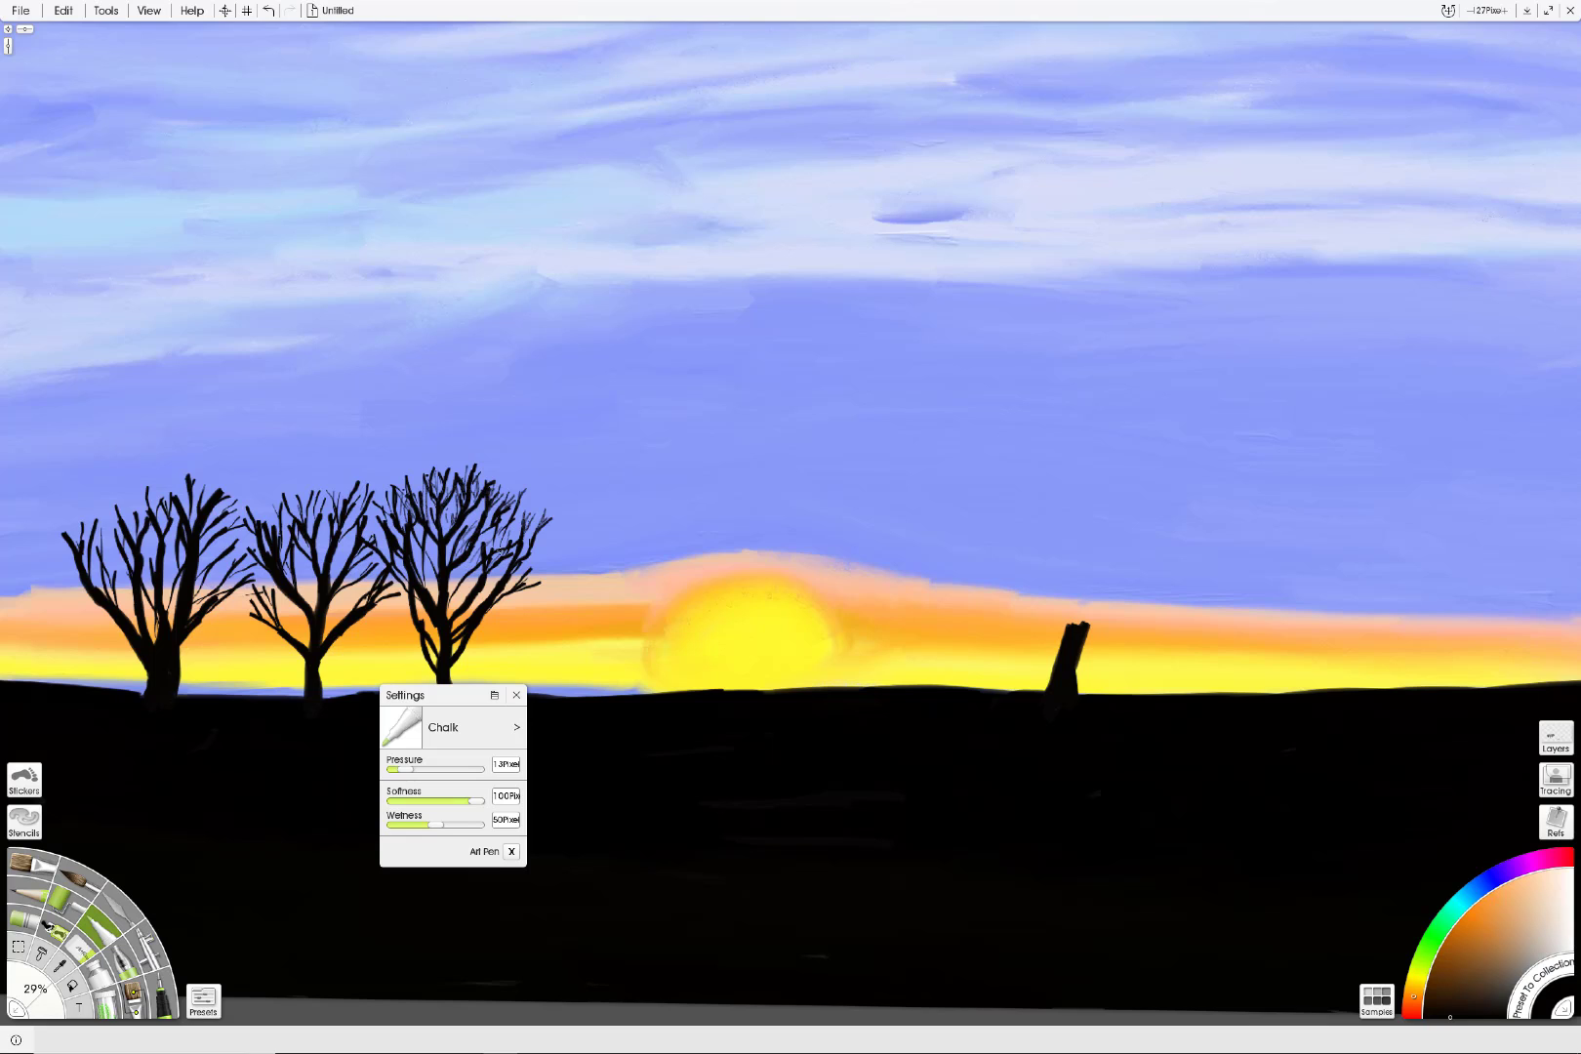
Step: Draw hair-thin marker twigs in the crowns of the middle and leftmost trees
mouse_move(355, 524)
mouse_down()
mouse_move(351, 561)
mouse_move(333, 546)
mouse_move(330, 516)
mouse_move(332, 544)
mouse_move(338, 523)
mouse_move(278, 539)
mouse_move(276, 515)
mouse_move(273, 531)
mouse_move(259, 515)
mouse_move(265, 532)
mouse_move(262, 509)
mouse_move(301, 485)
mouse_up()
mouse_move(204, 519)
mouse_down()
mouse_move(228, 482)
mouse_move(214, 498)
mouse_move(246, 549)
mouse_up()
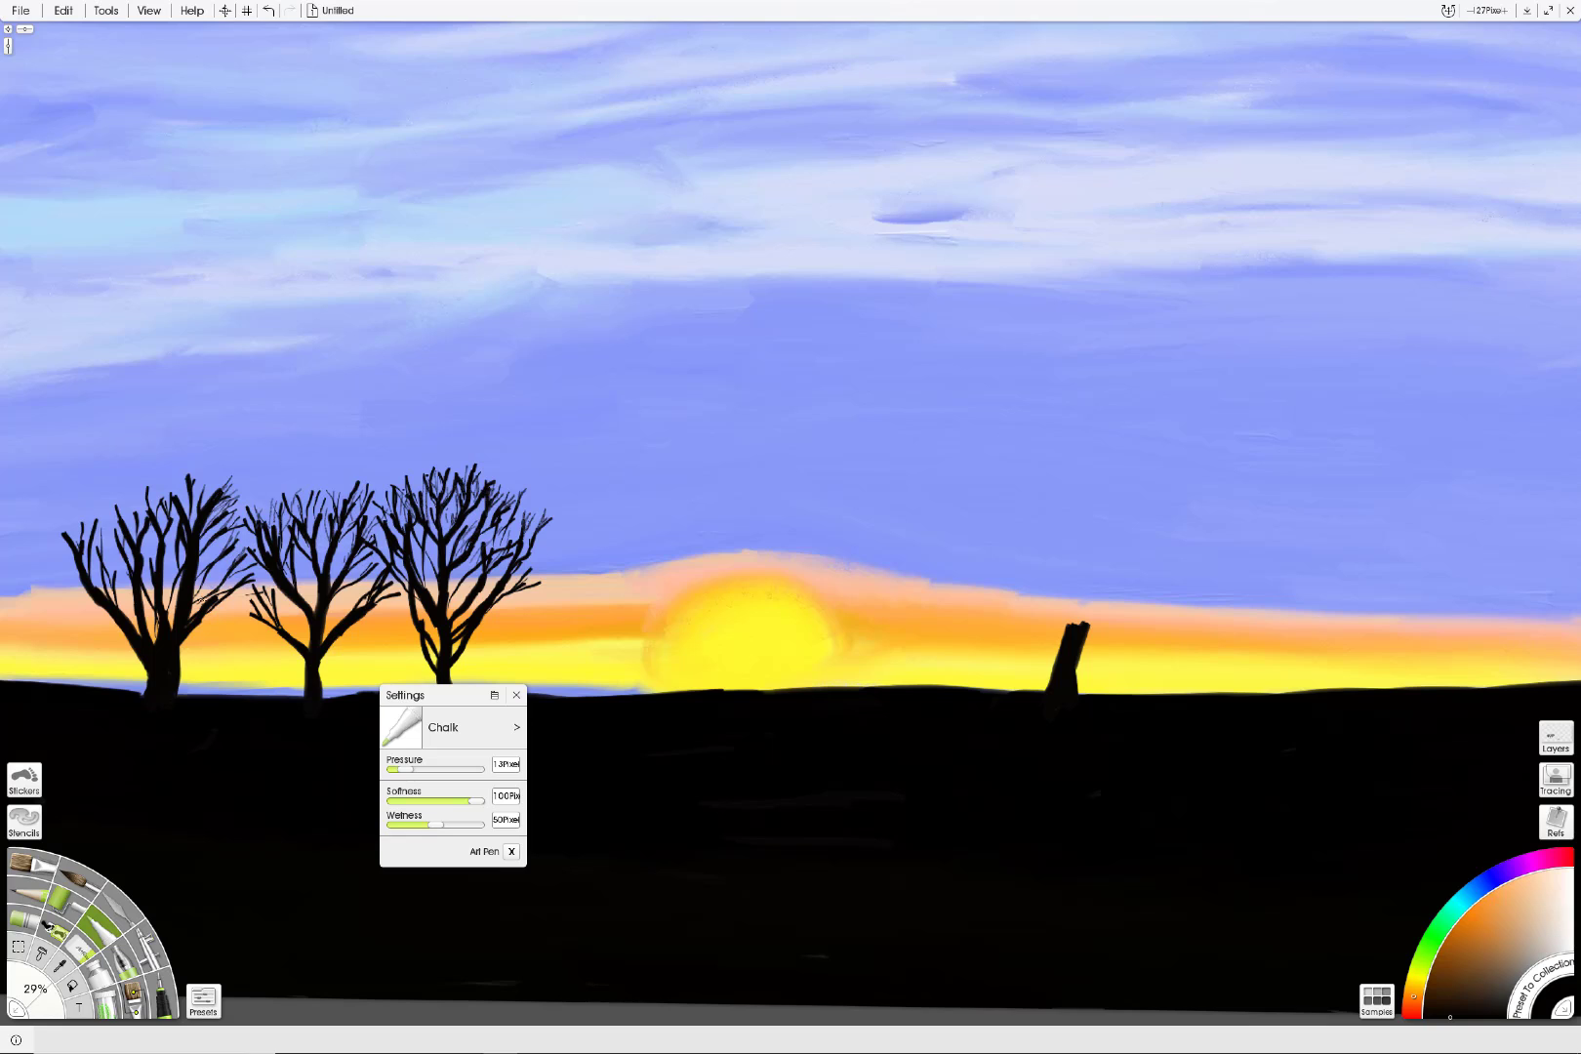
mouse_move(180, 499)
mouse_down()
mouse_move(151, 521)
mouse_move(135, 508)
mouse_move(142, 534)
mouse_move(135, 511)
mouse_move(132, 536)
mouse_move(85, 513)
mouse_up()
Step: Open the layer list and examine the layer effects available for the tree layer, Background 3, without applying any
click(1554, 737)
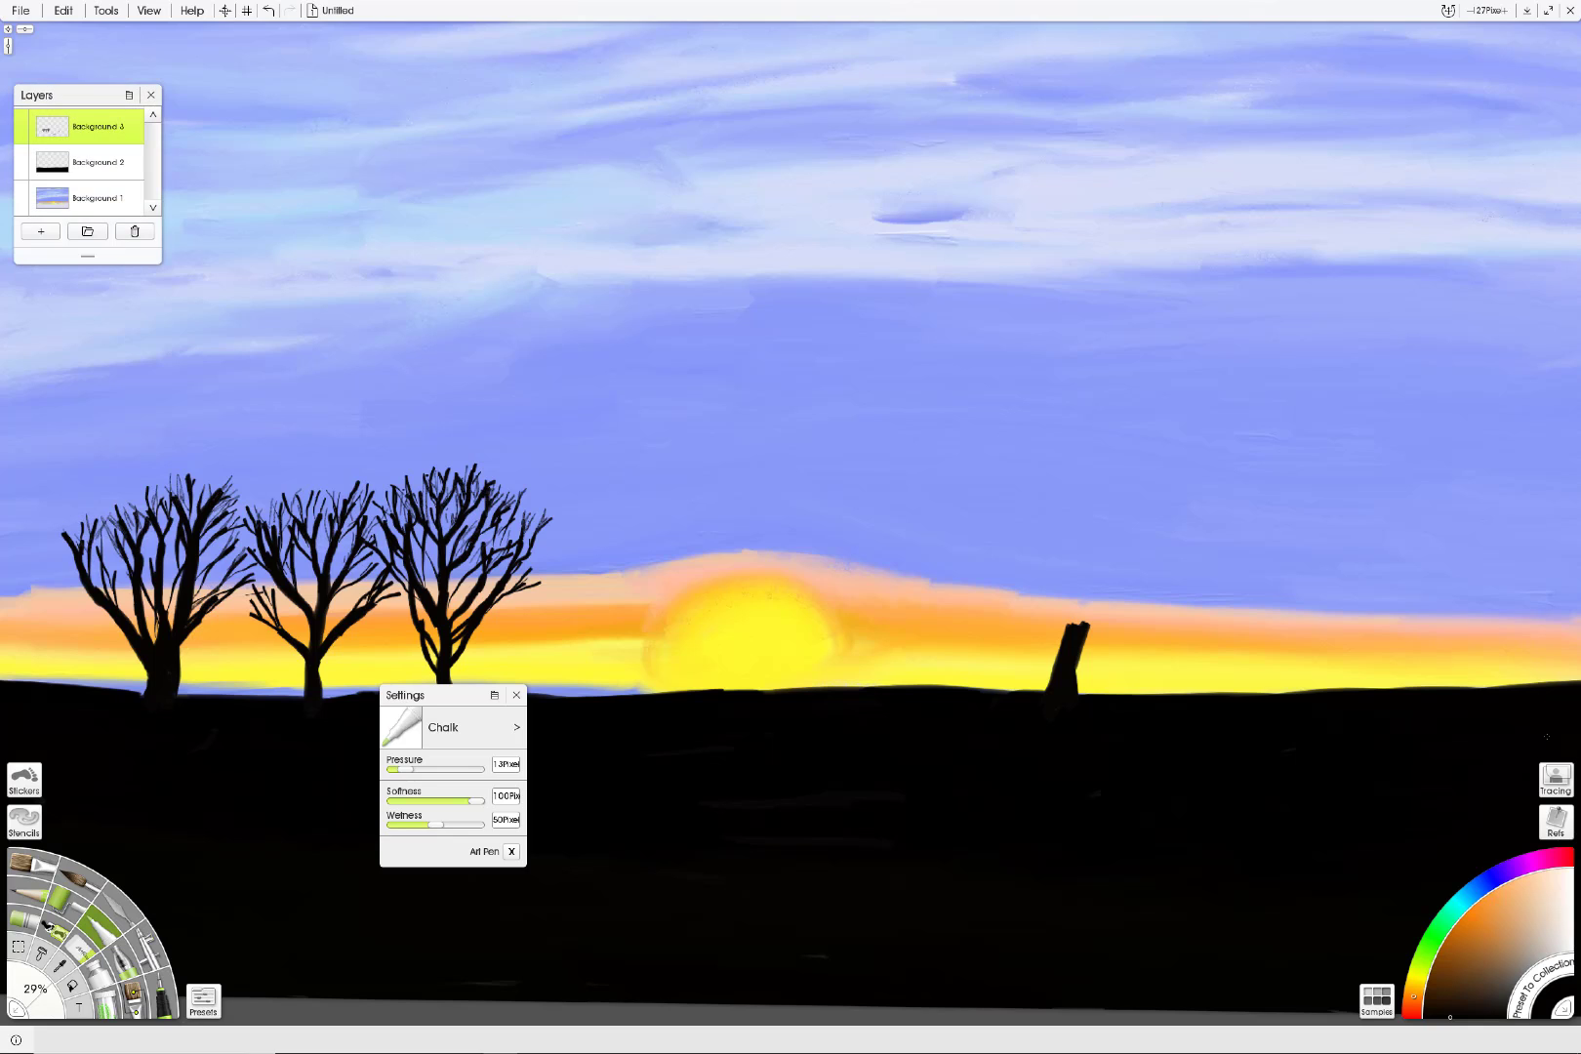
click(122, 125)
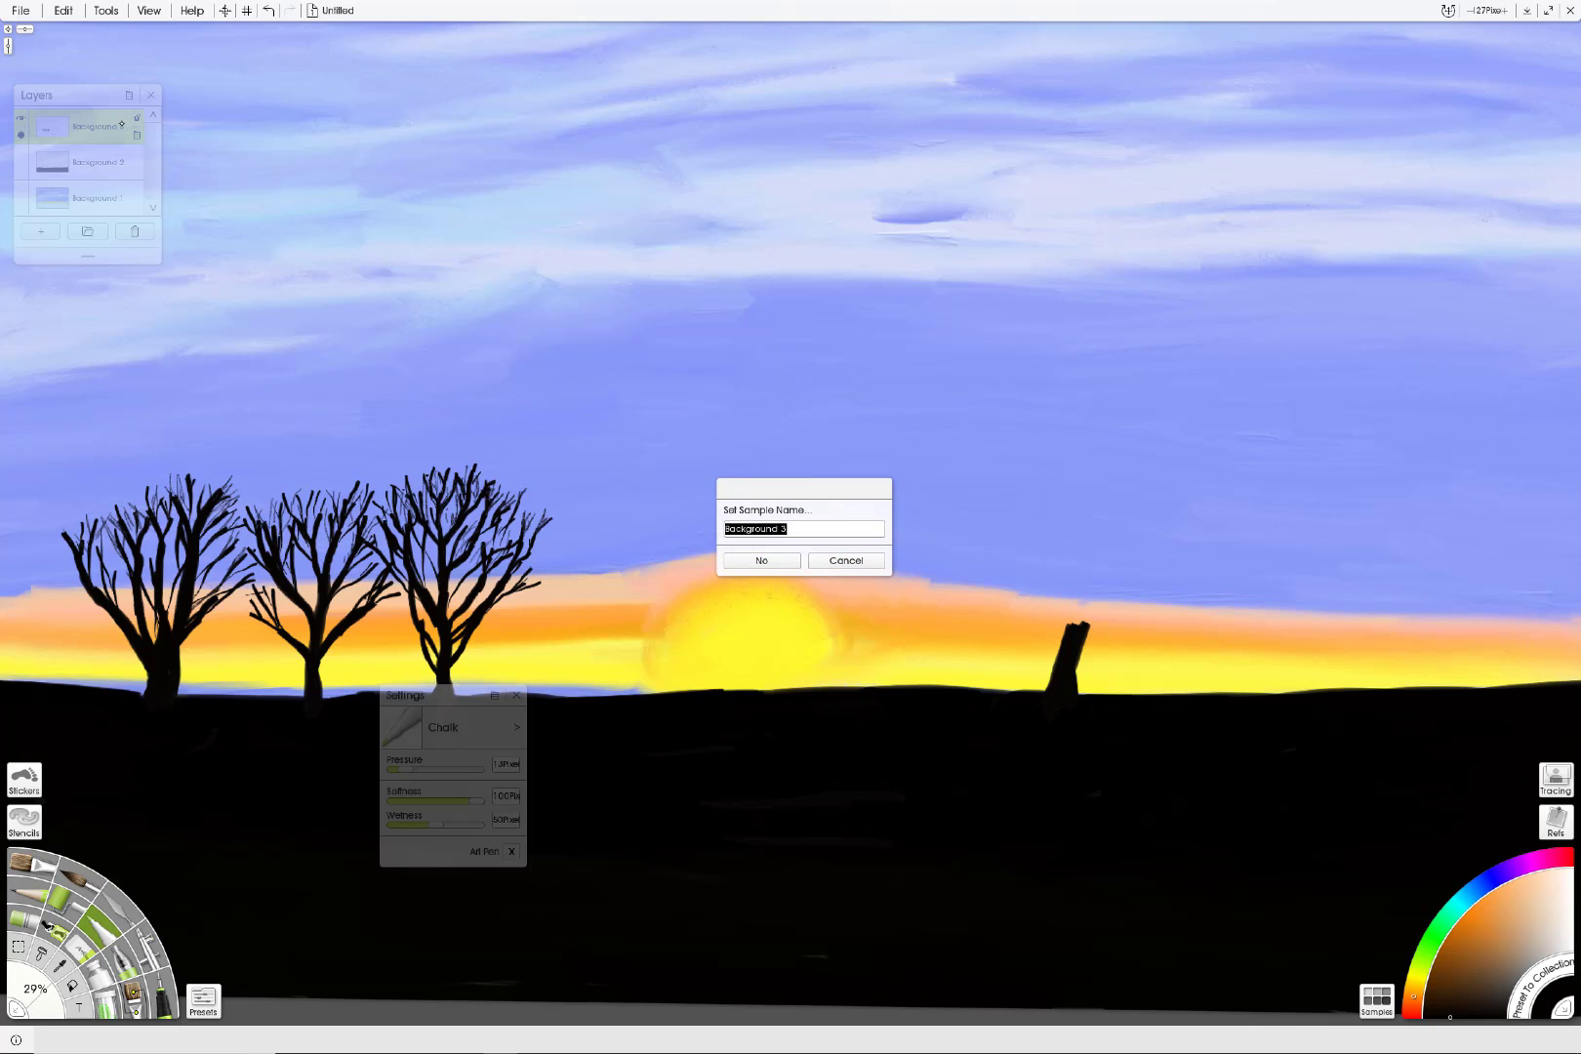
click(763, 559)
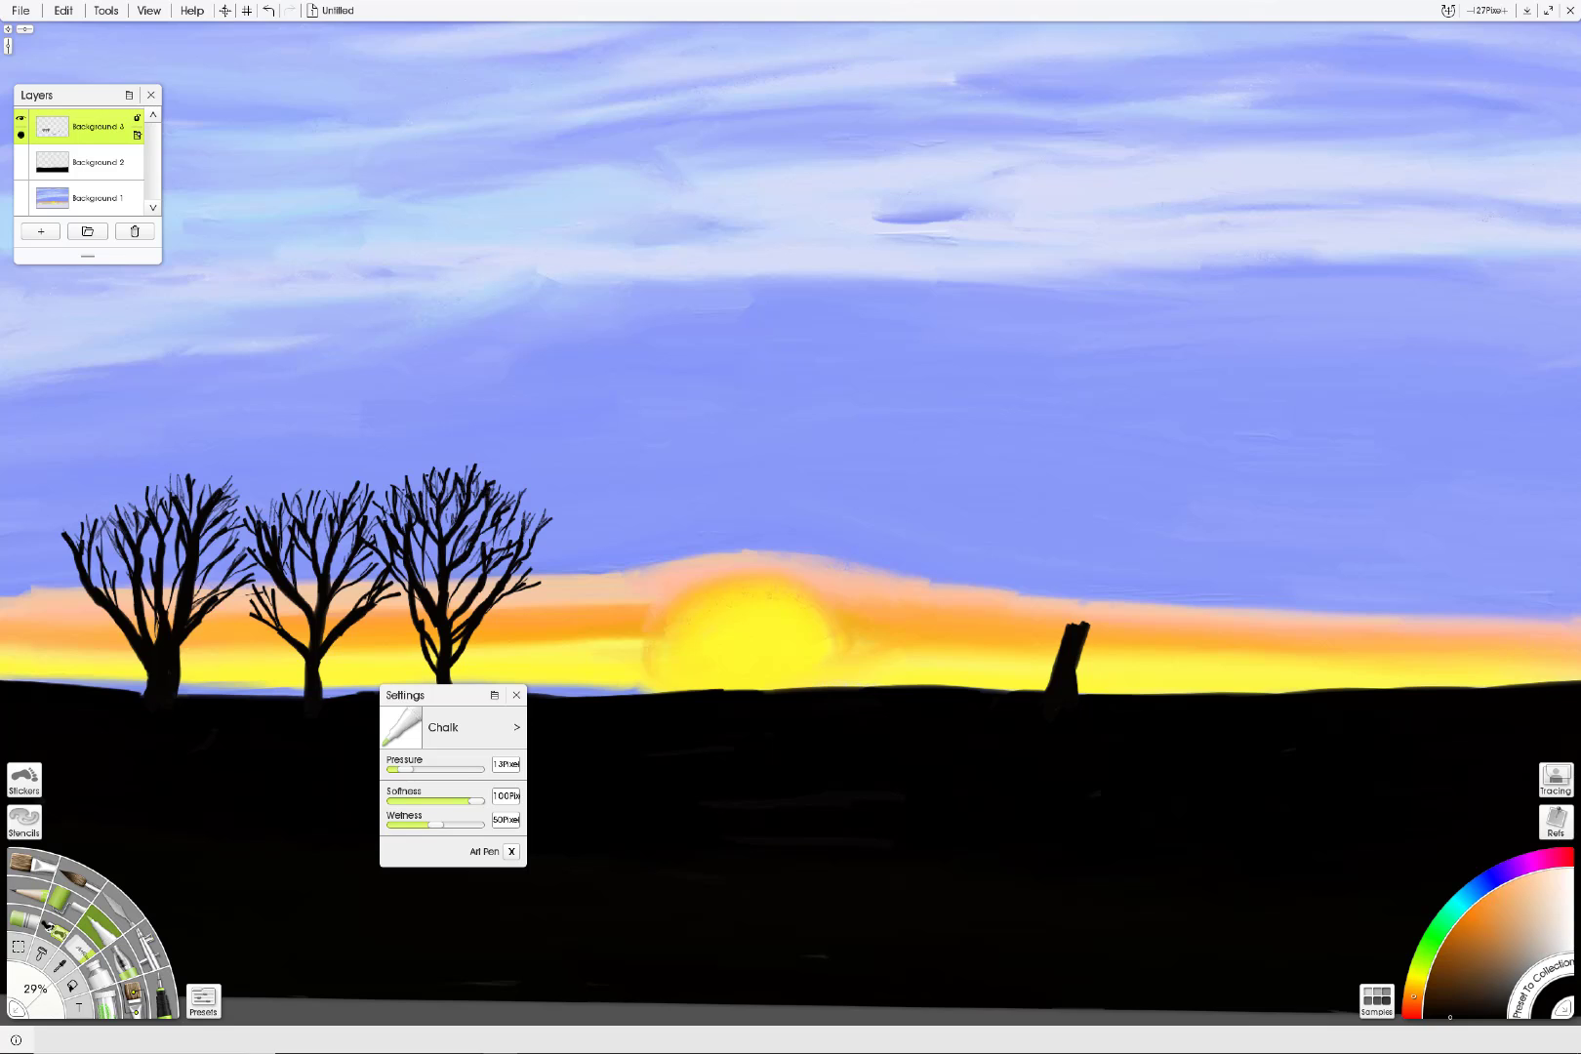
click(136, 135)
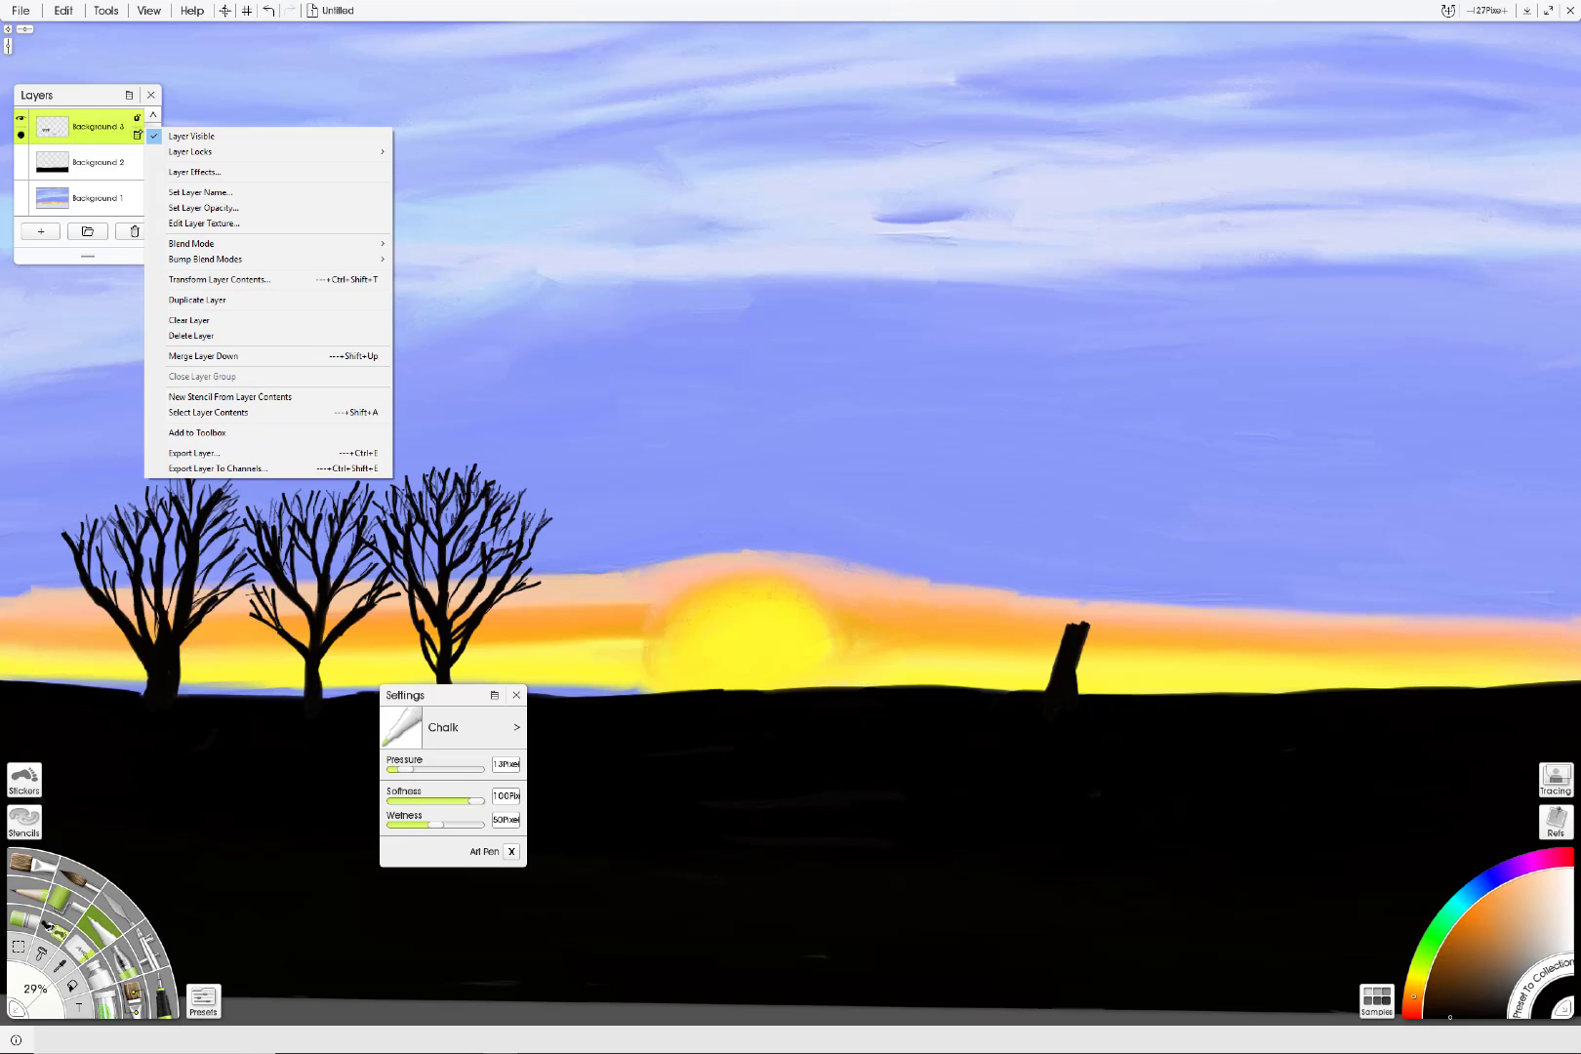
click(239, 173)
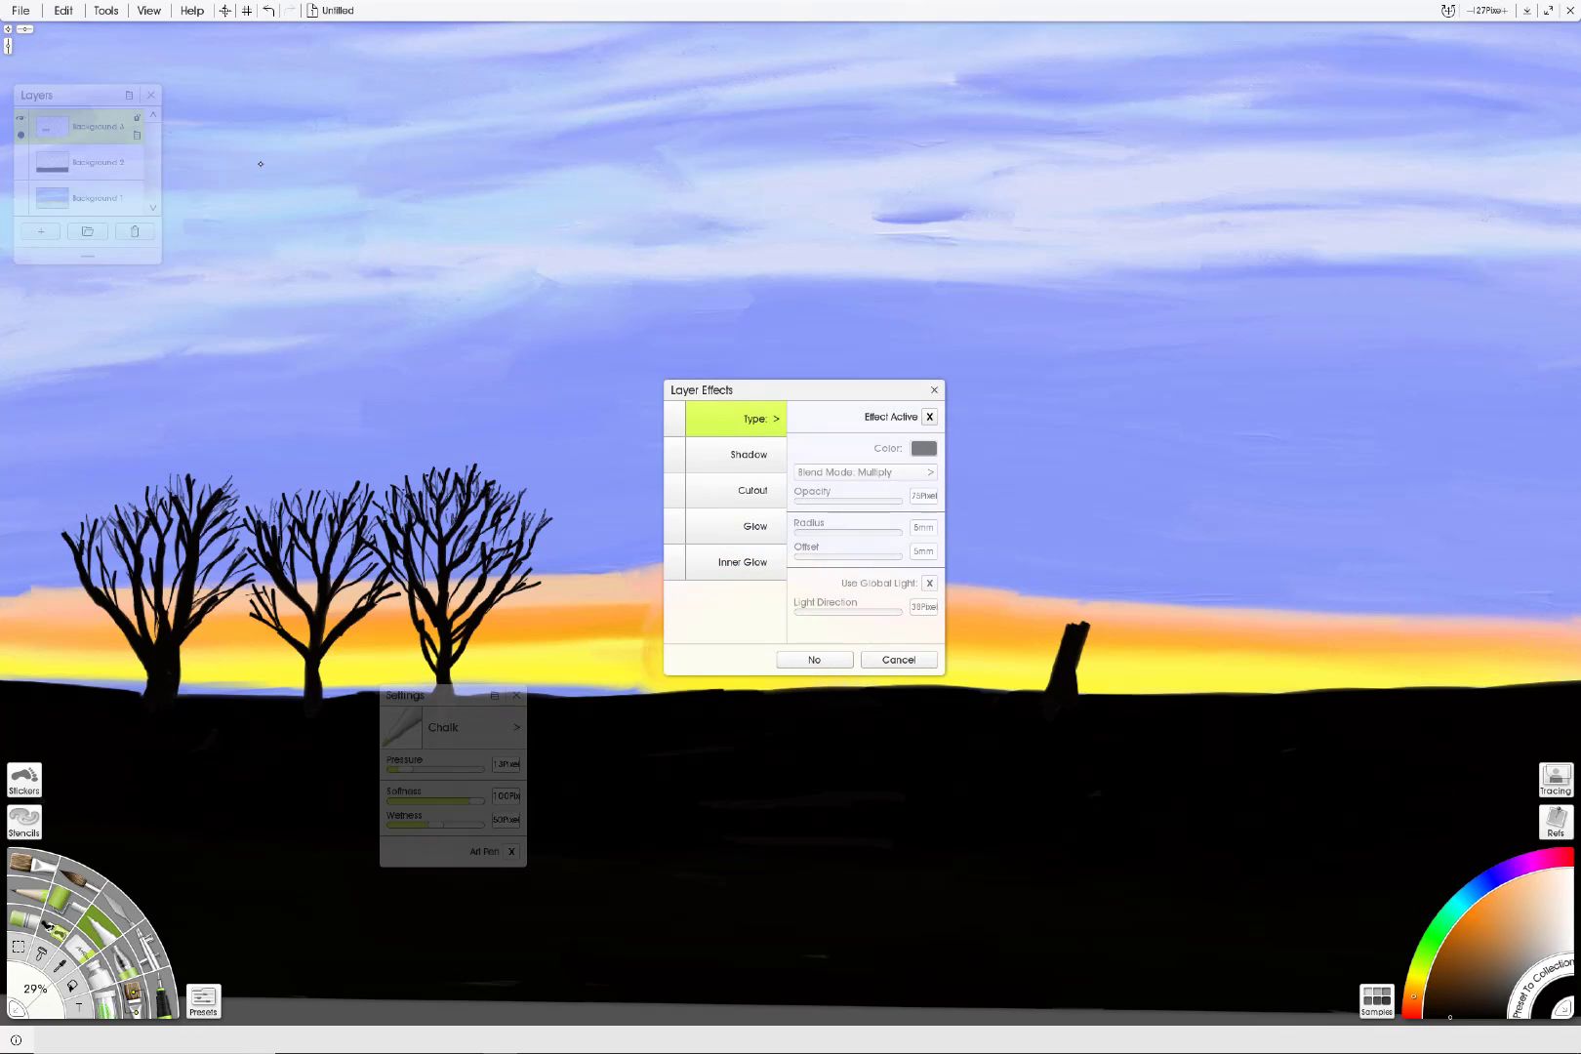
click(771, 454)
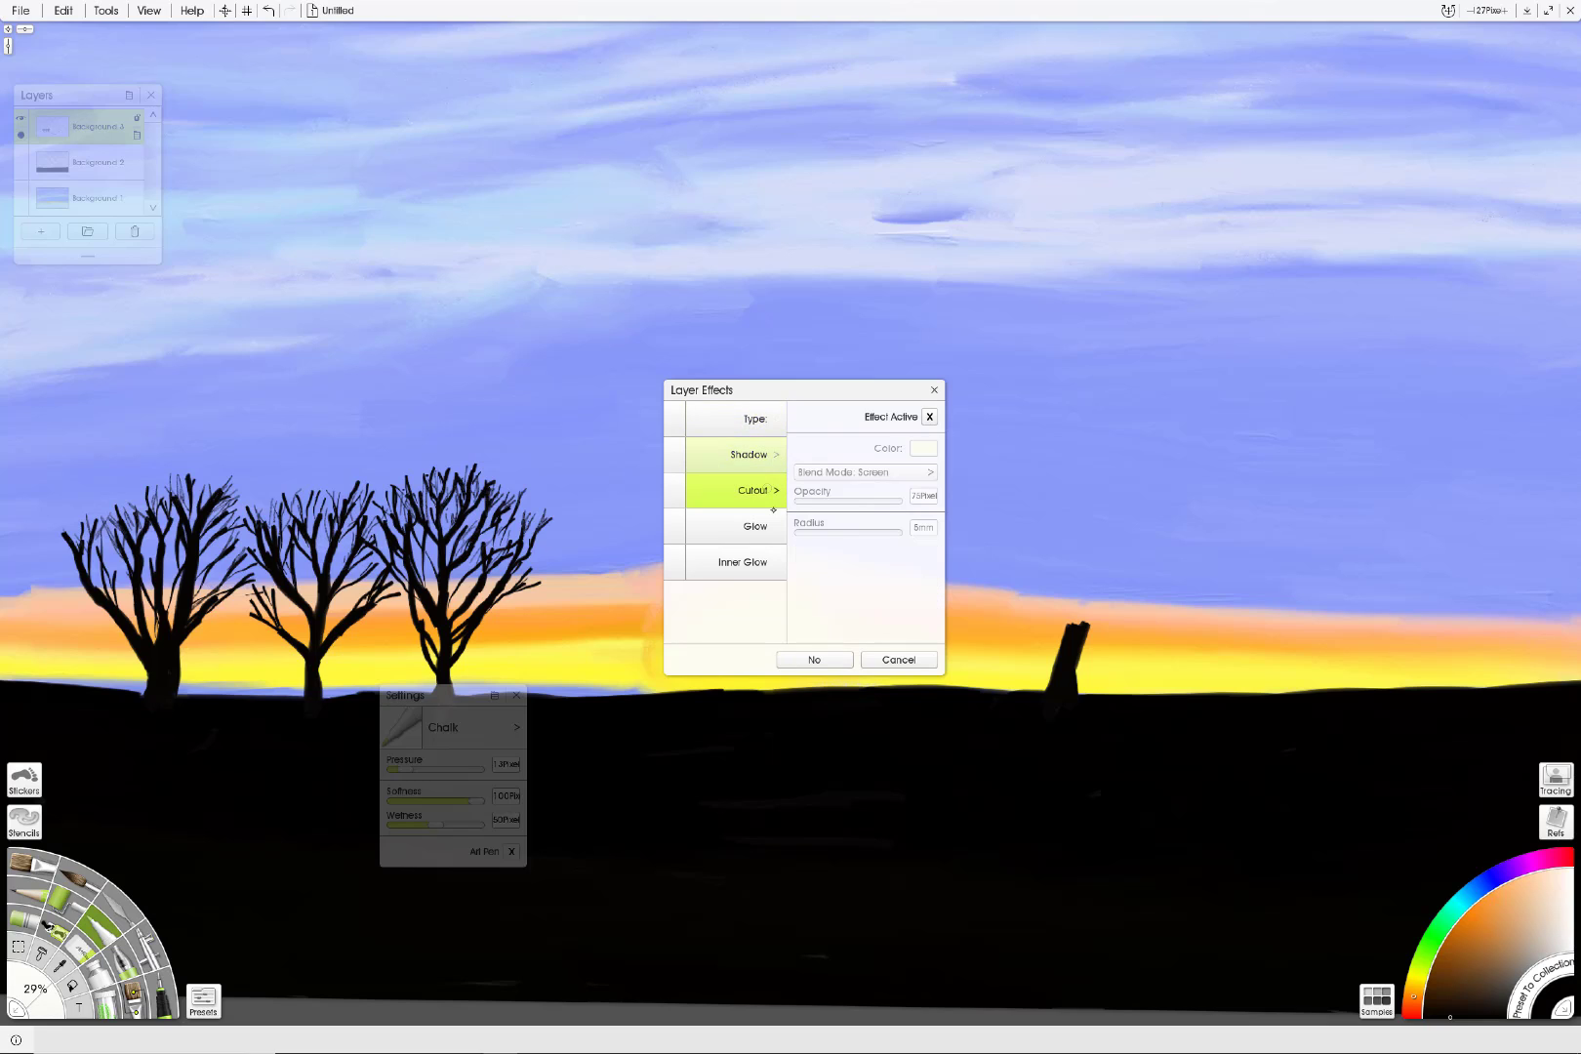
click(770, 561)
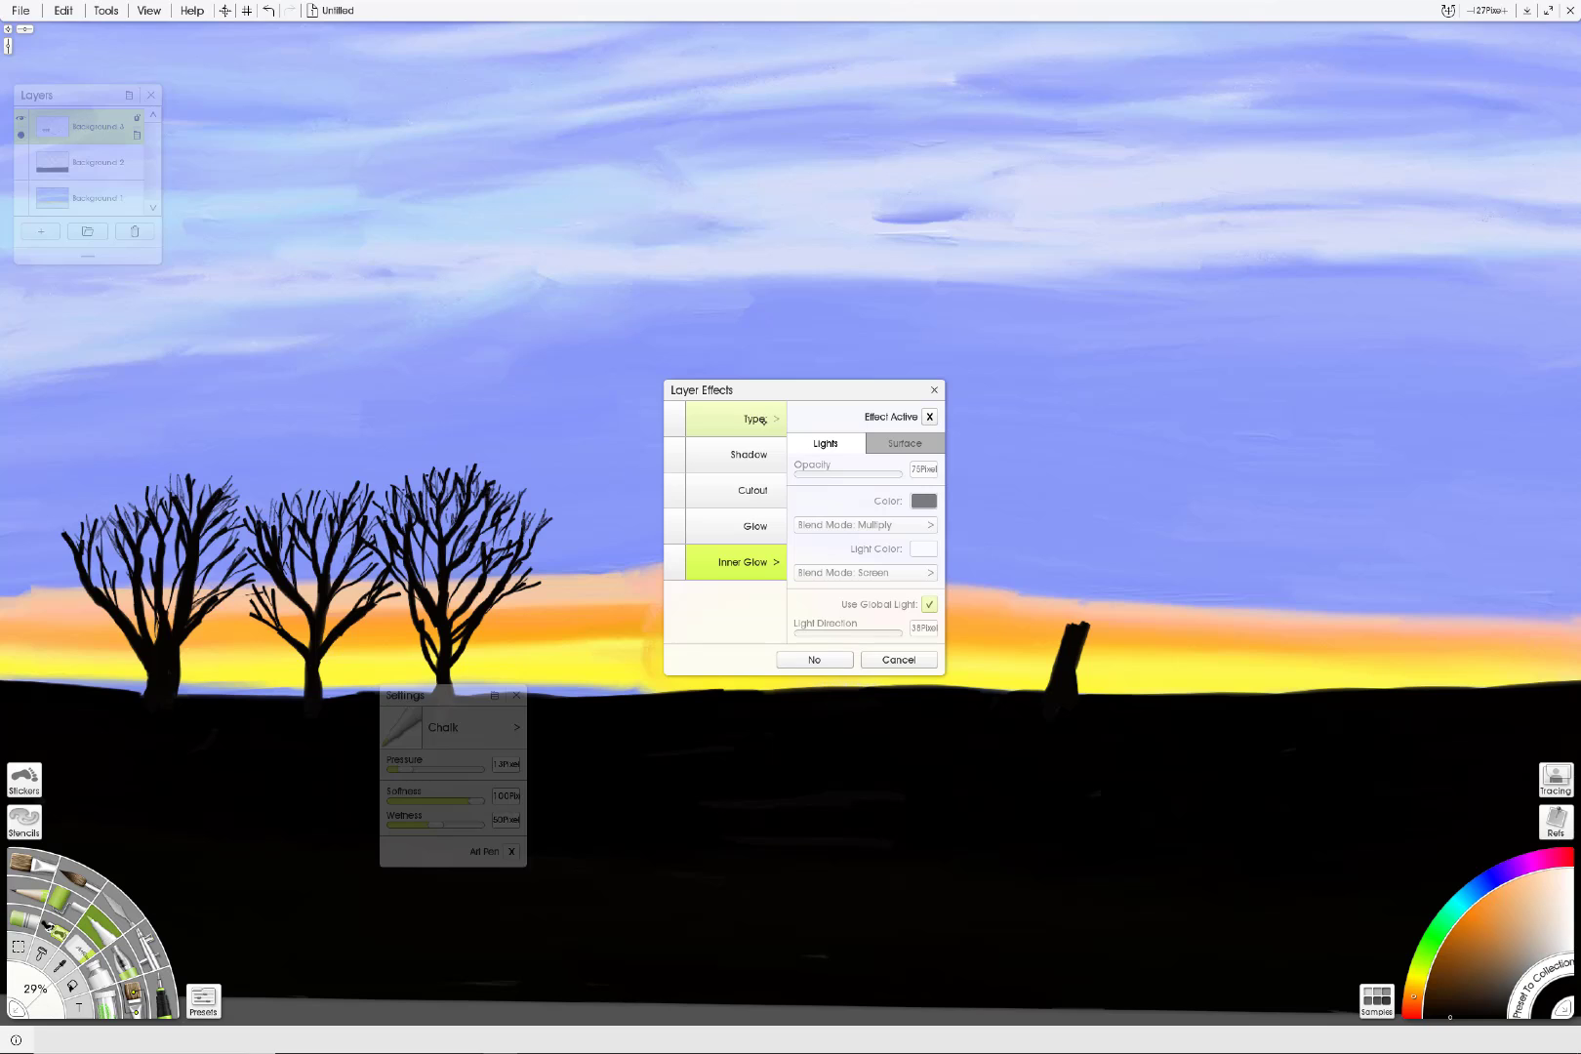
click(779, 419)
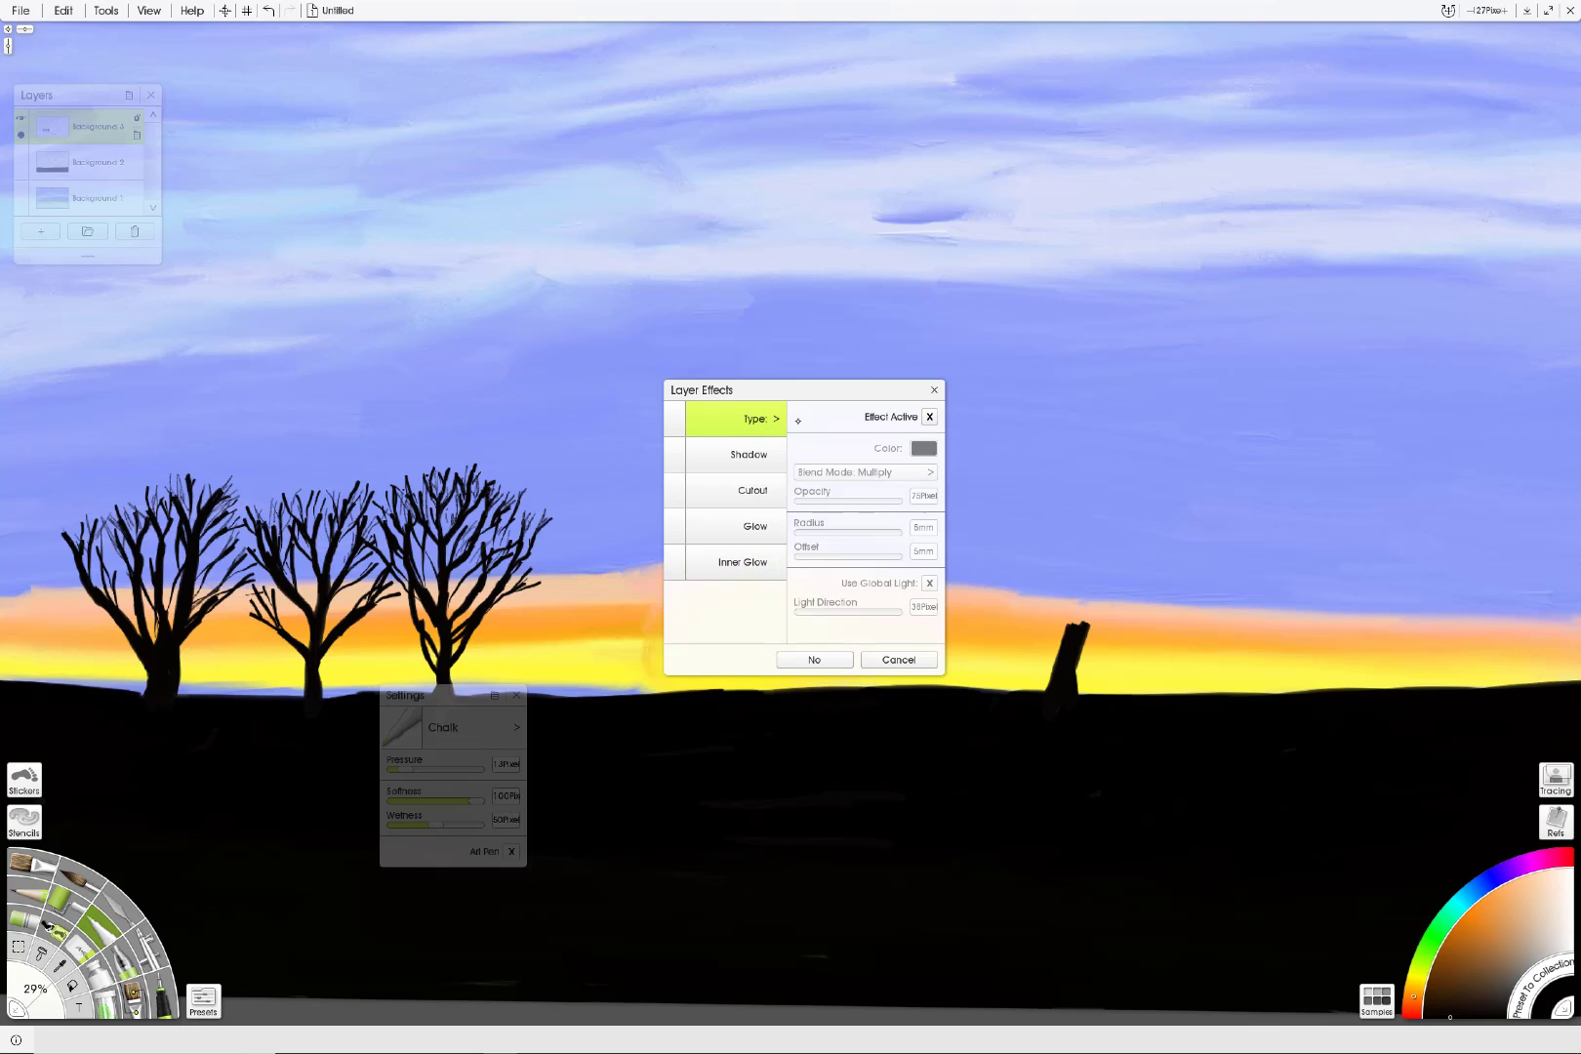
click(933, 391)
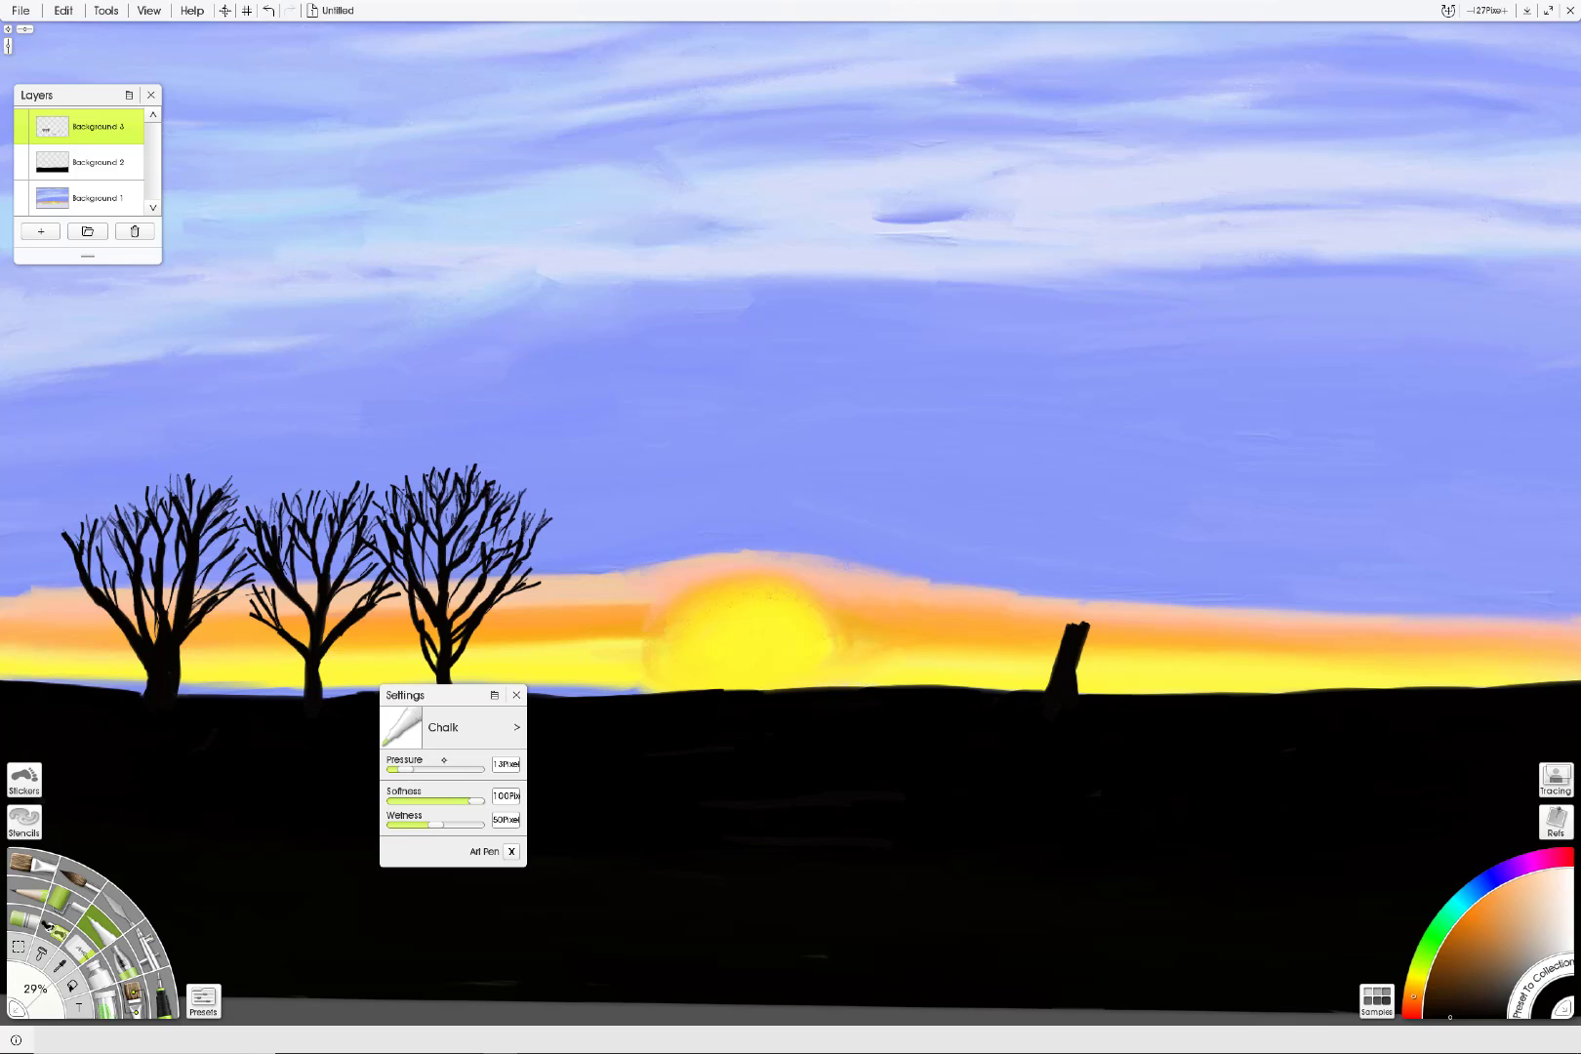
Step: Switch to the oil brush, raise its pressure slightly and paint the lower trunk and first short branches of the tree right of the sun
click(24, 862)
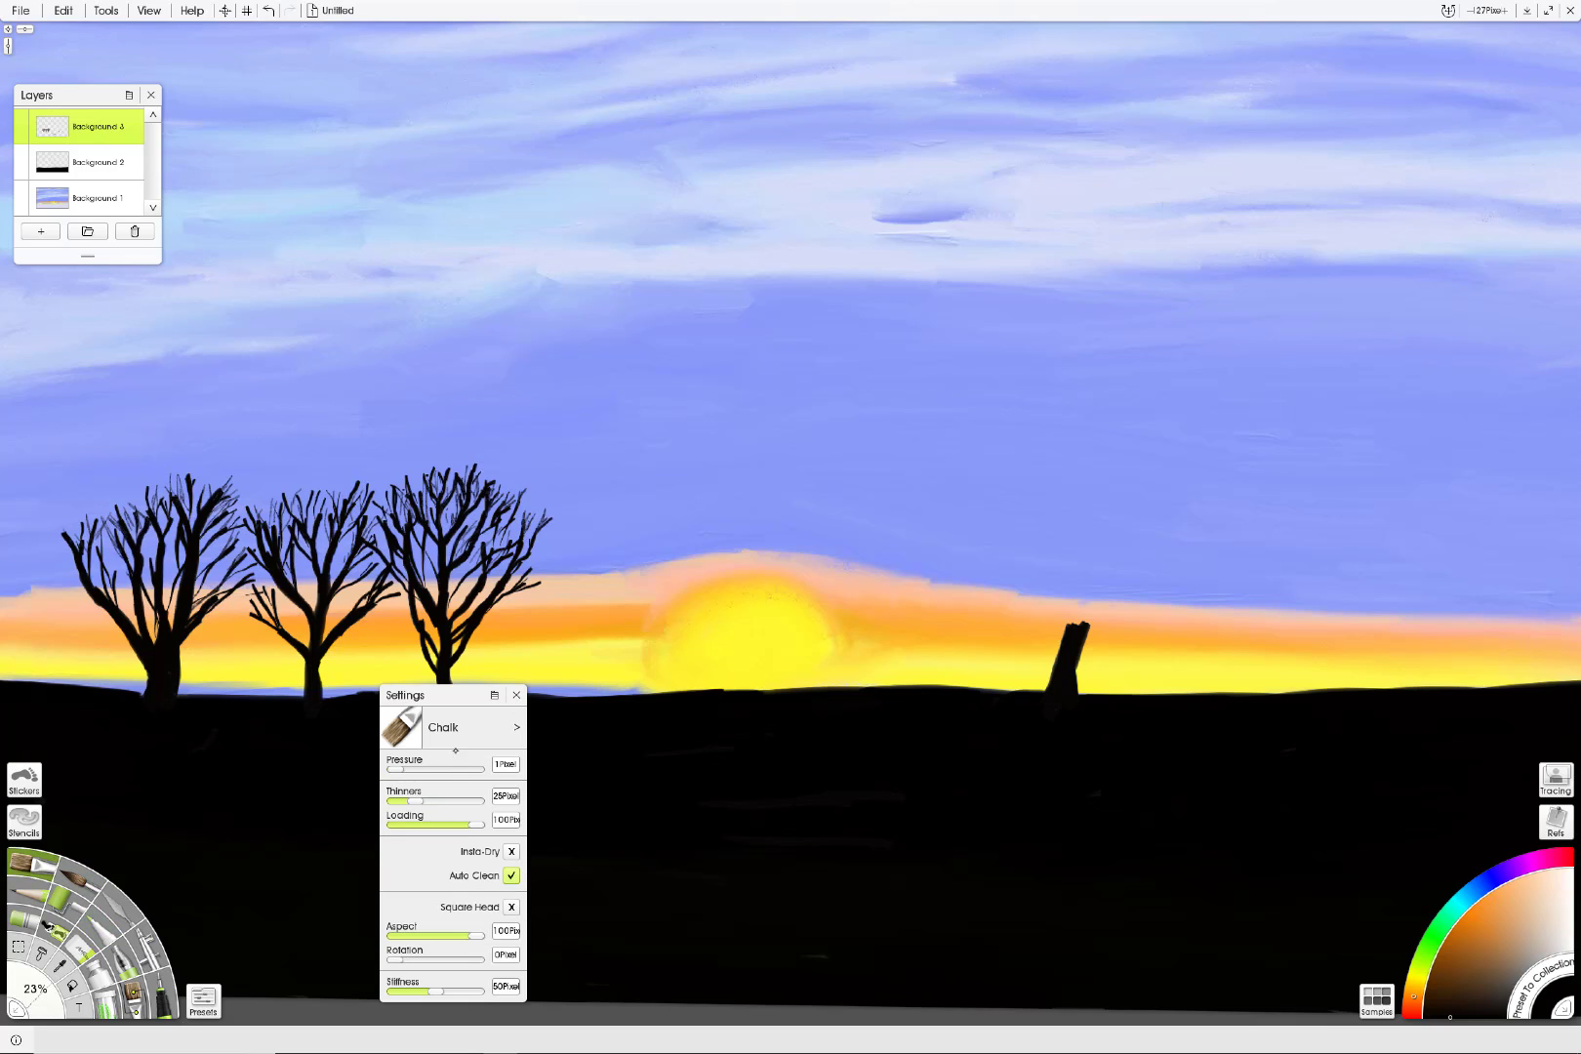
drag(401, 768, 415, 769)
click(515, 696)
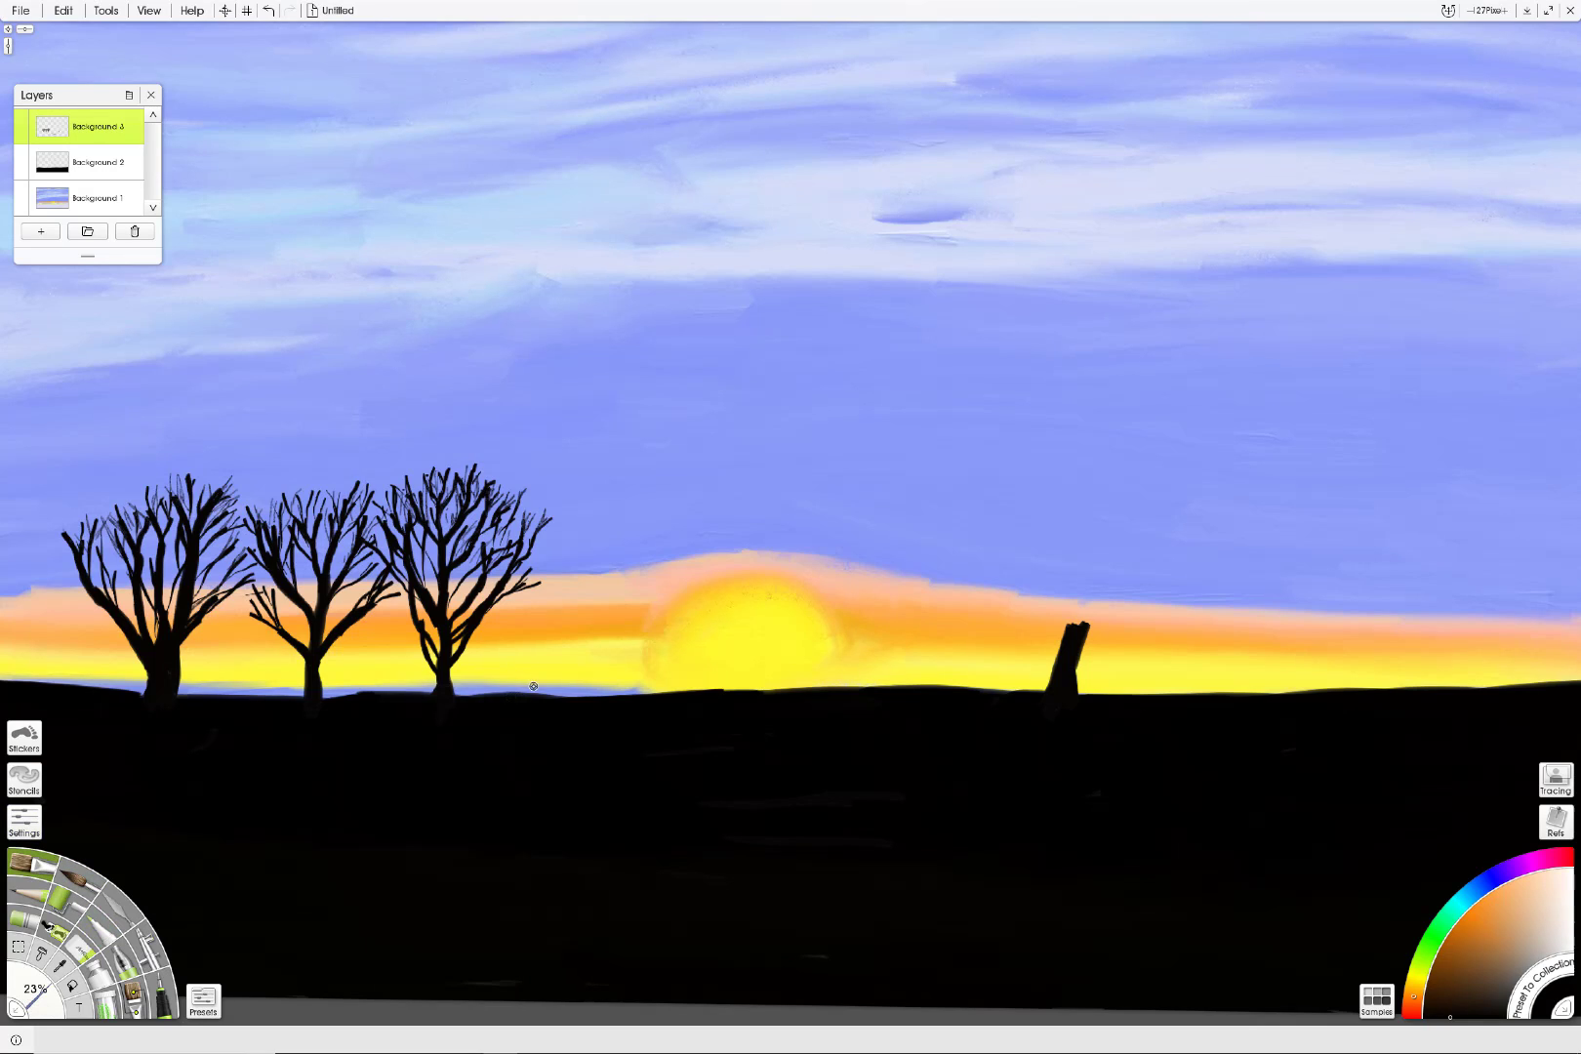
drag(1074, 646, 1097, 544)
mouse_move(1076, 622)
mouse_down()
mouse_move(1121, 508)
mouse_move(1071, 623)
mouse_move(1094, 502)
mouse_up()
drag(1082, 617, 1144, 529)
drag(1103, 576, 1081, 683)
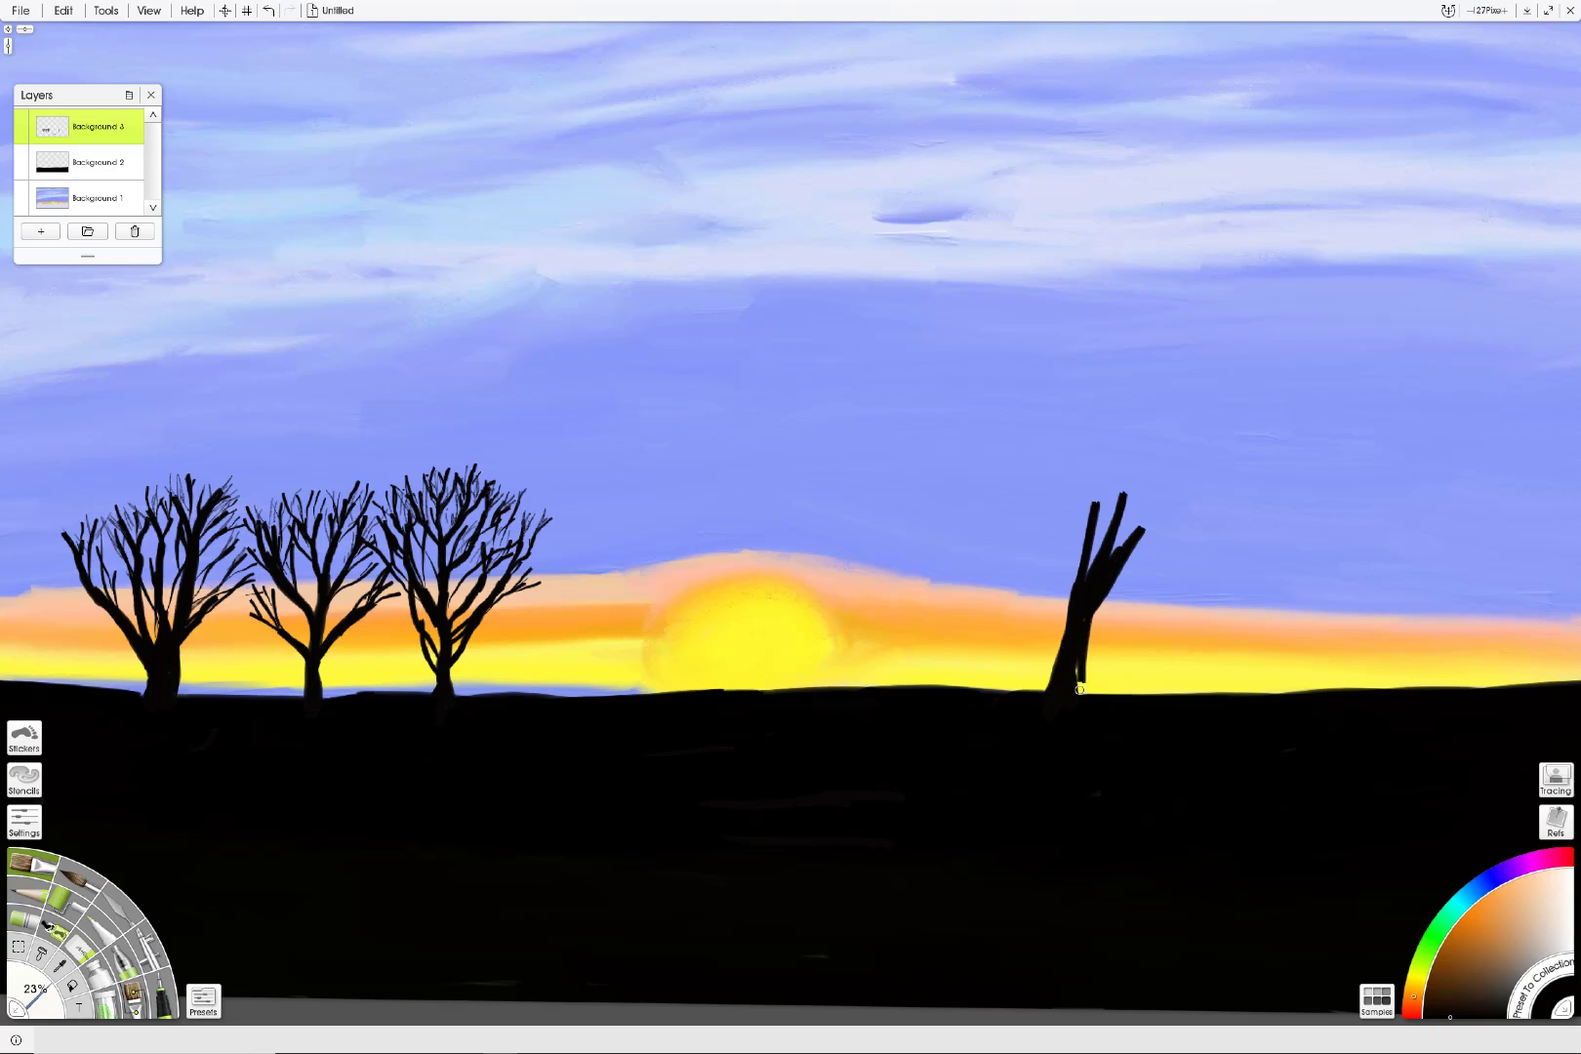
drag(1086, 609, 1084, 696)
Step: Paint the tall upright limbs and a long right-leaning branch on the tree right of the sun
drag(1085, 582, 1073, 359)
drag(1091, 503, 1123, 362)
drag(1098, 467, 1125, 359)
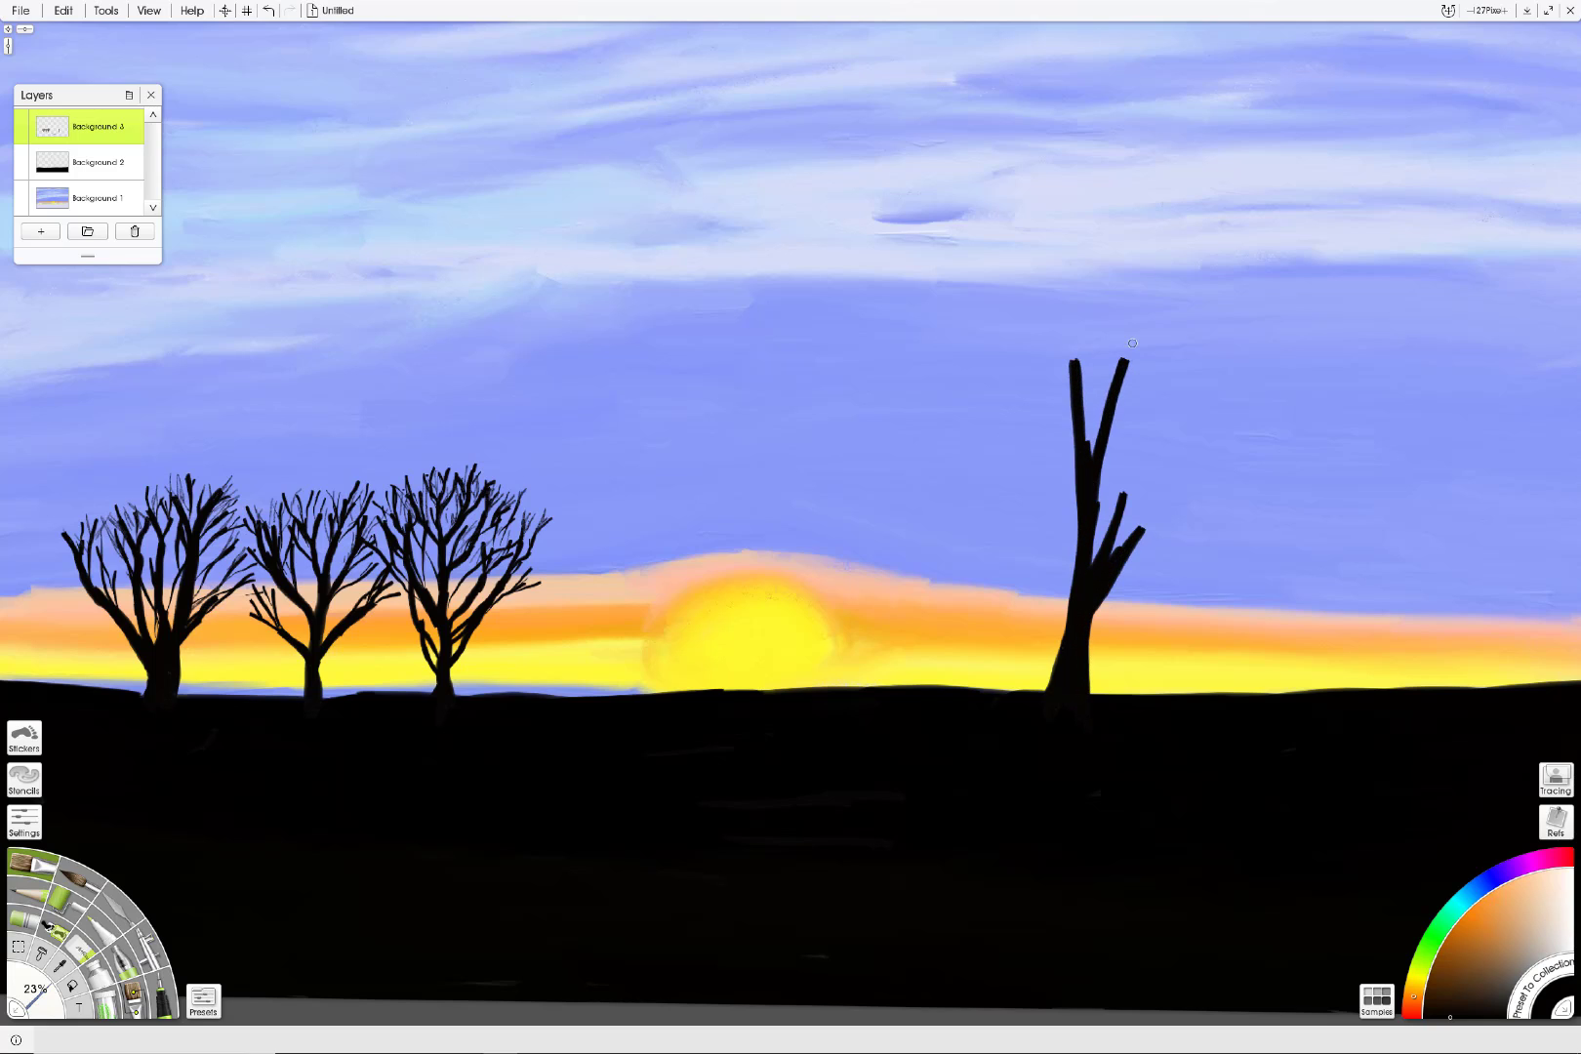
mouse_move(1103, 429)
mouse_down()
mouse_move(1144, 330)
mouse_move(1119, 312)
mouse_up()
drag(1108, 547, 1183, 388)
drag(1176, 398, 1210, 357)
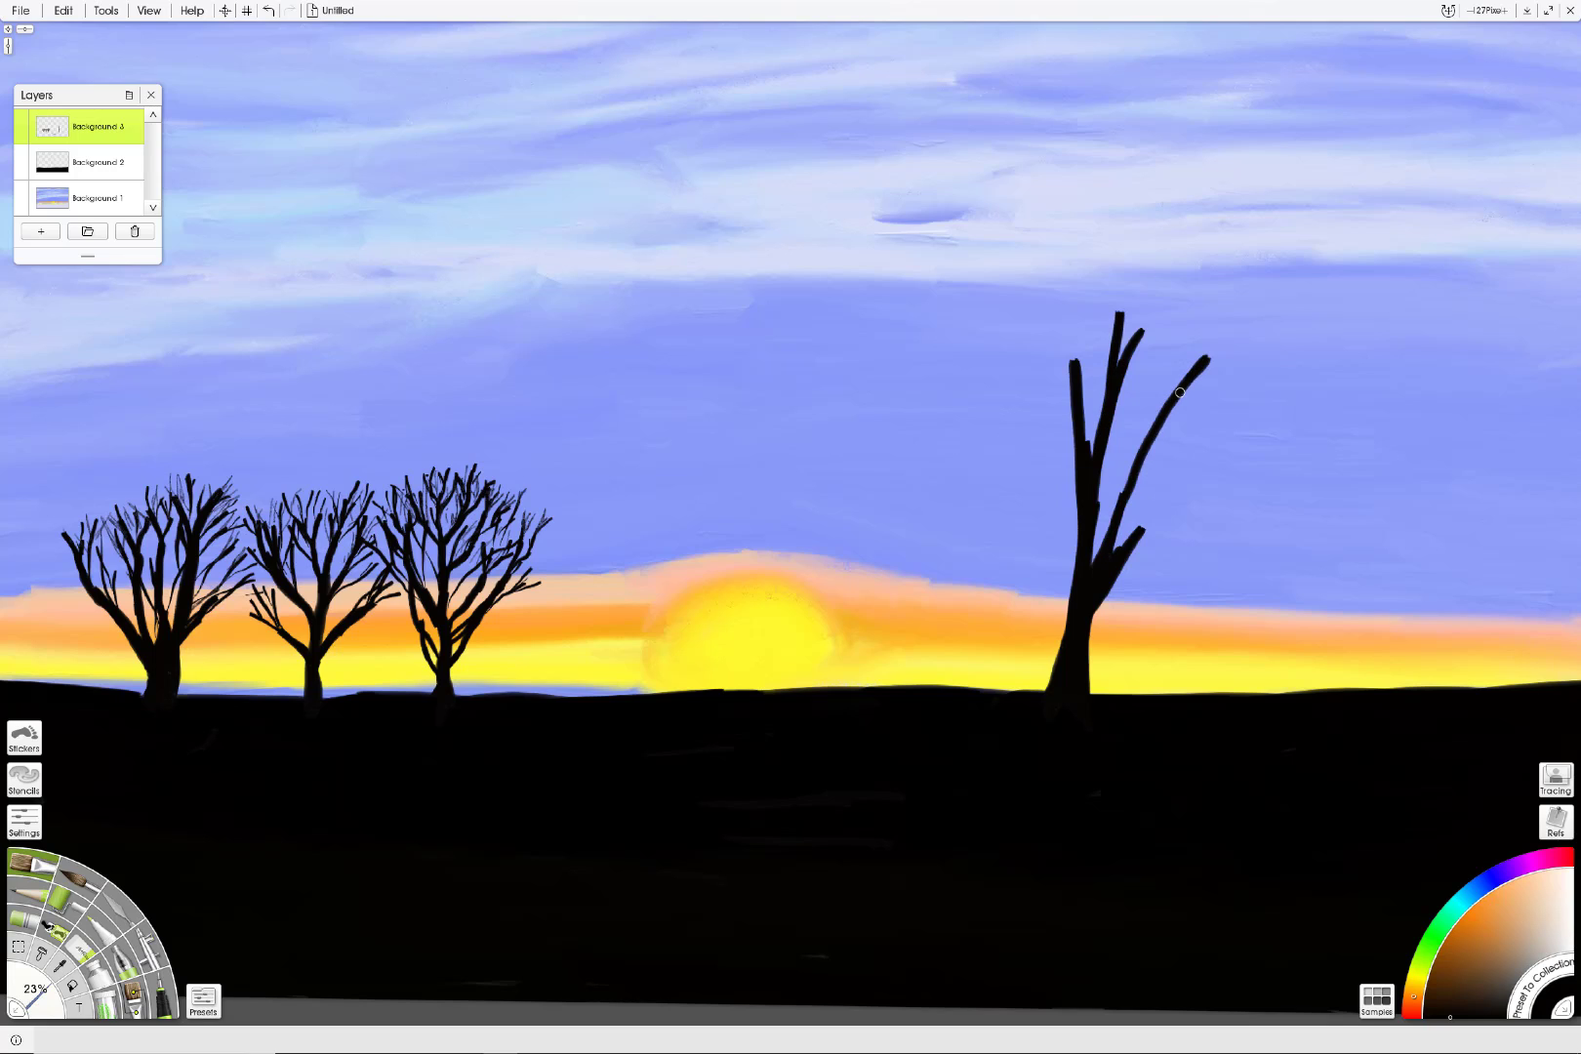
Step: Fill out the crown of the tree right of the sun with more forked branches on its right and left sides
mouse_move(1132, 483)
mouse_down()
mouse_move(1189, 384)
mouse_move(1180, 337)
mouse_up()
drag(1115, 552, 1253, 408)
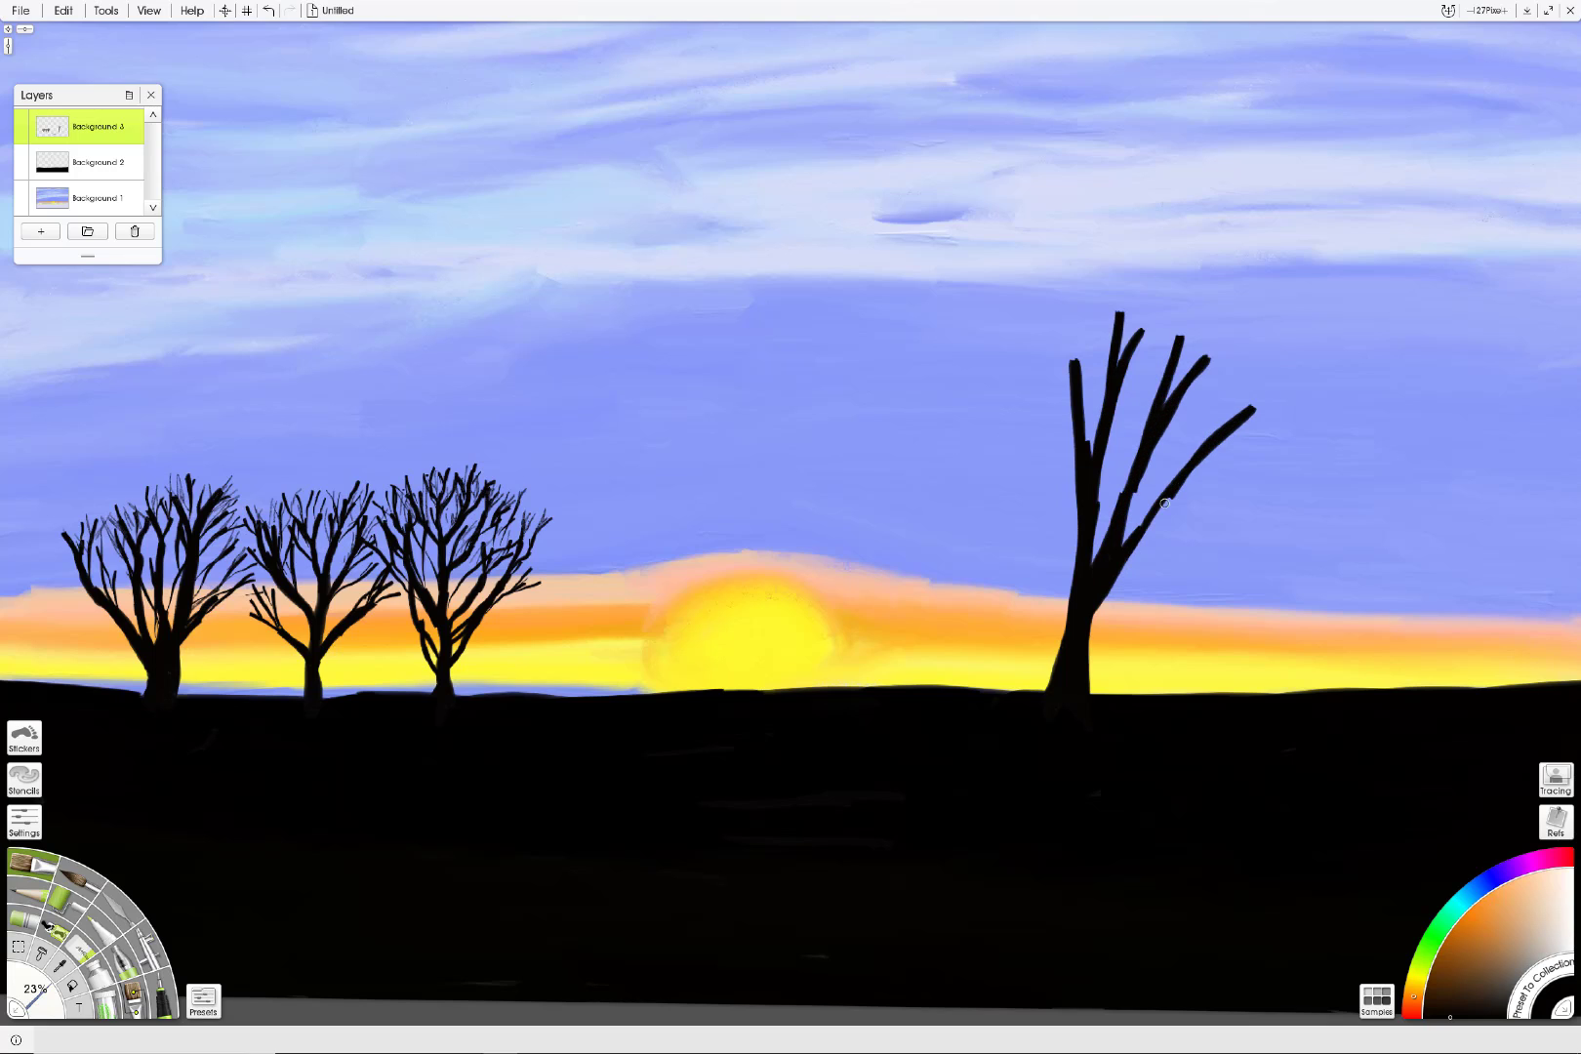
drag(1152, 507, 1210, 406)
drag(1171, 479, 1225, 418)
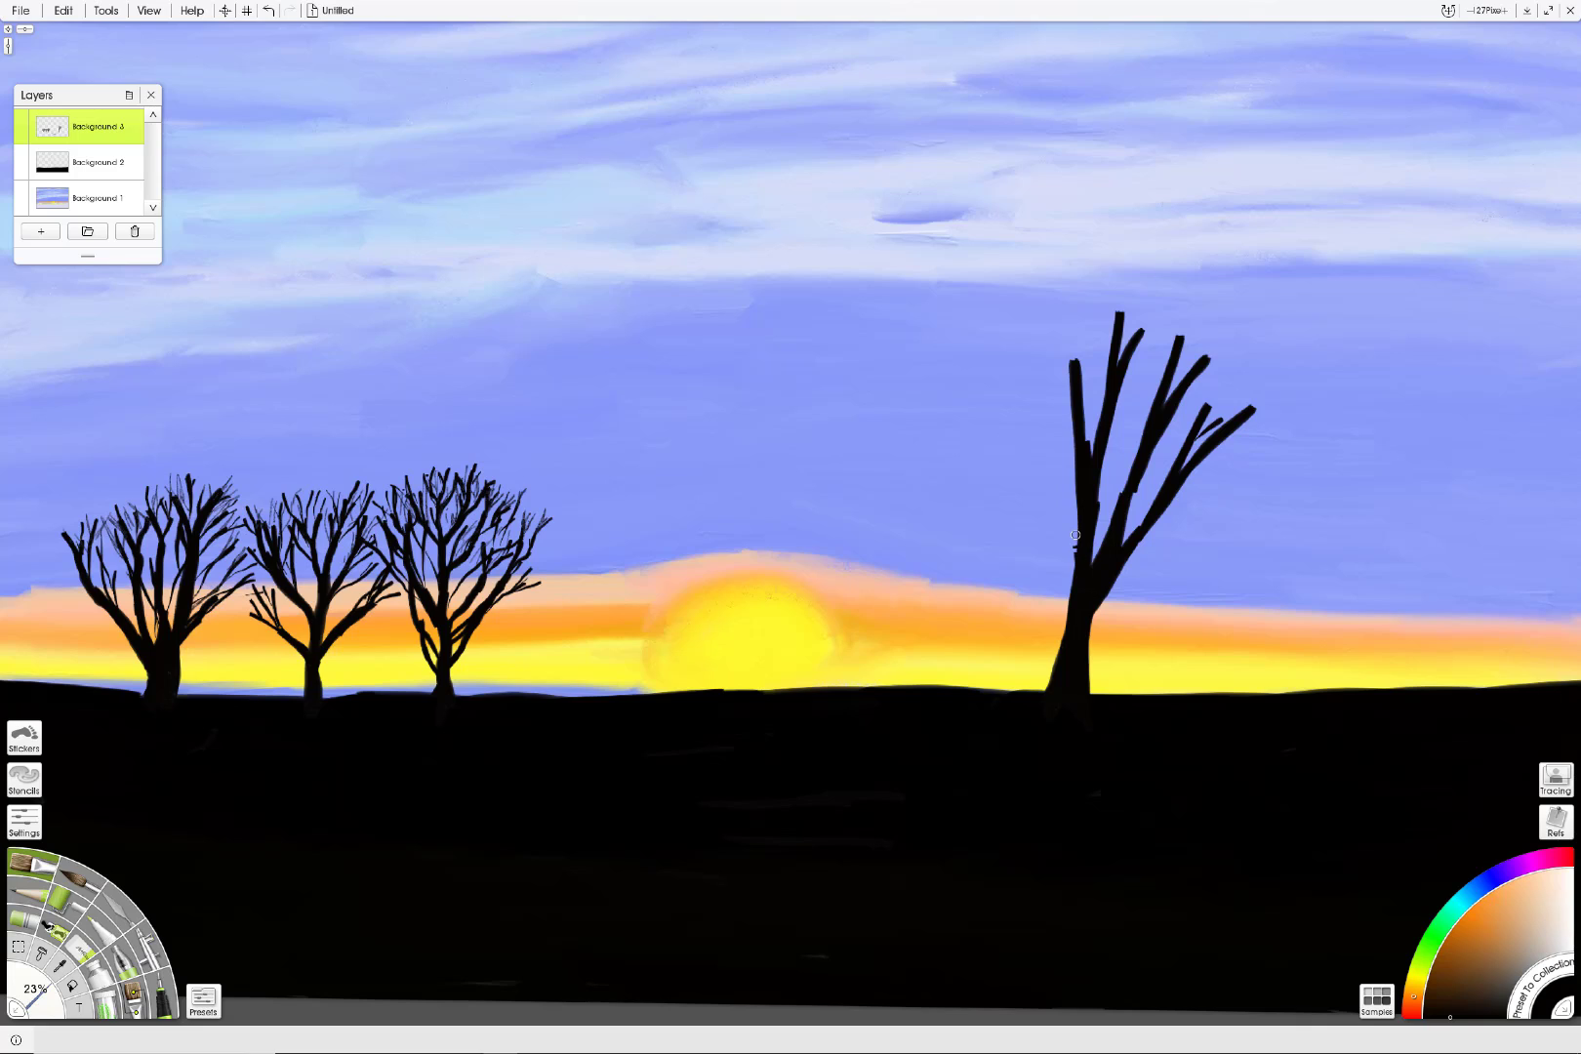
mouse_move(1076, 535)
mouse_down()
mouse_move(1013, 398)
mouse_move(1077, 536)
mouse_move(1083, 595)
mouse_move(1050, 469)
mouse_move(966, 435)
mouse_move(1064, 480)
mouse_move(1002, 451)
mouse_move(964, 391)
mouse_move(1068, 490)
mouse_move(1051, 482)
mouse_move(1079, 596)
mouse_move(1056, 487)
mouse_move(1063, 680)
mouse_move(1082, 566)
mouse_move(1045, 699)
mouse_move(1116, 559)
mouse_move(1074, 700)
mouse_move(1101, 574)
mouse_up()
scroll(1101, 574, down, 5)
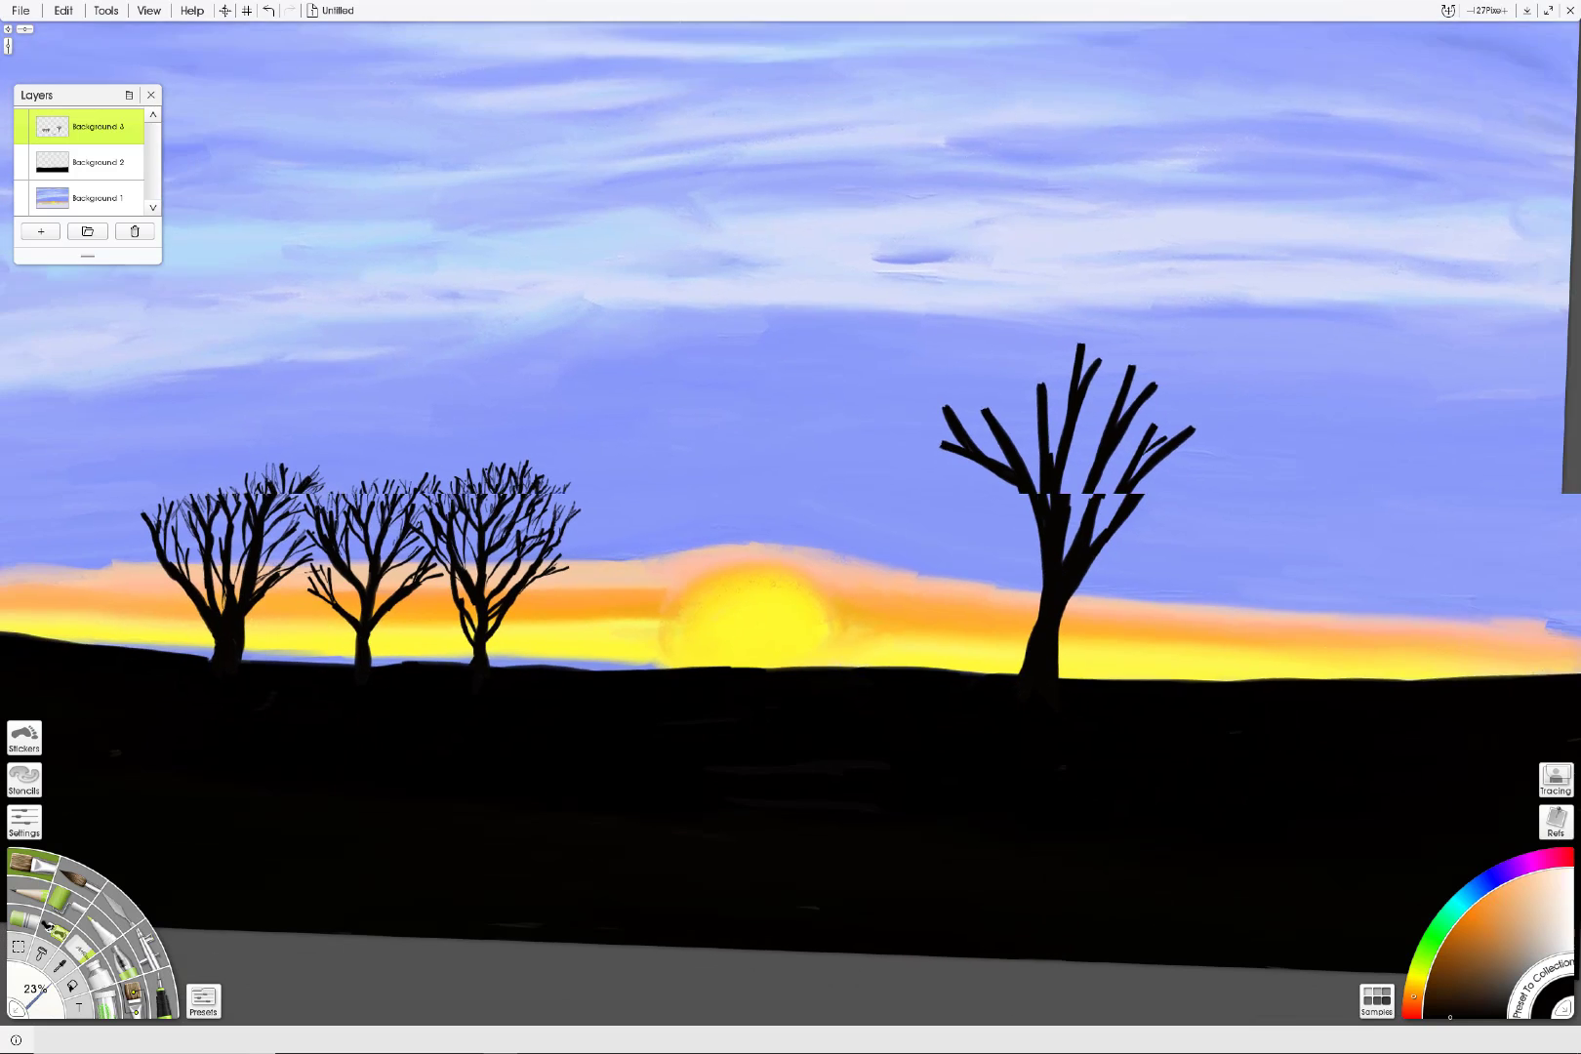
scroll(1093, 923, down, 2)
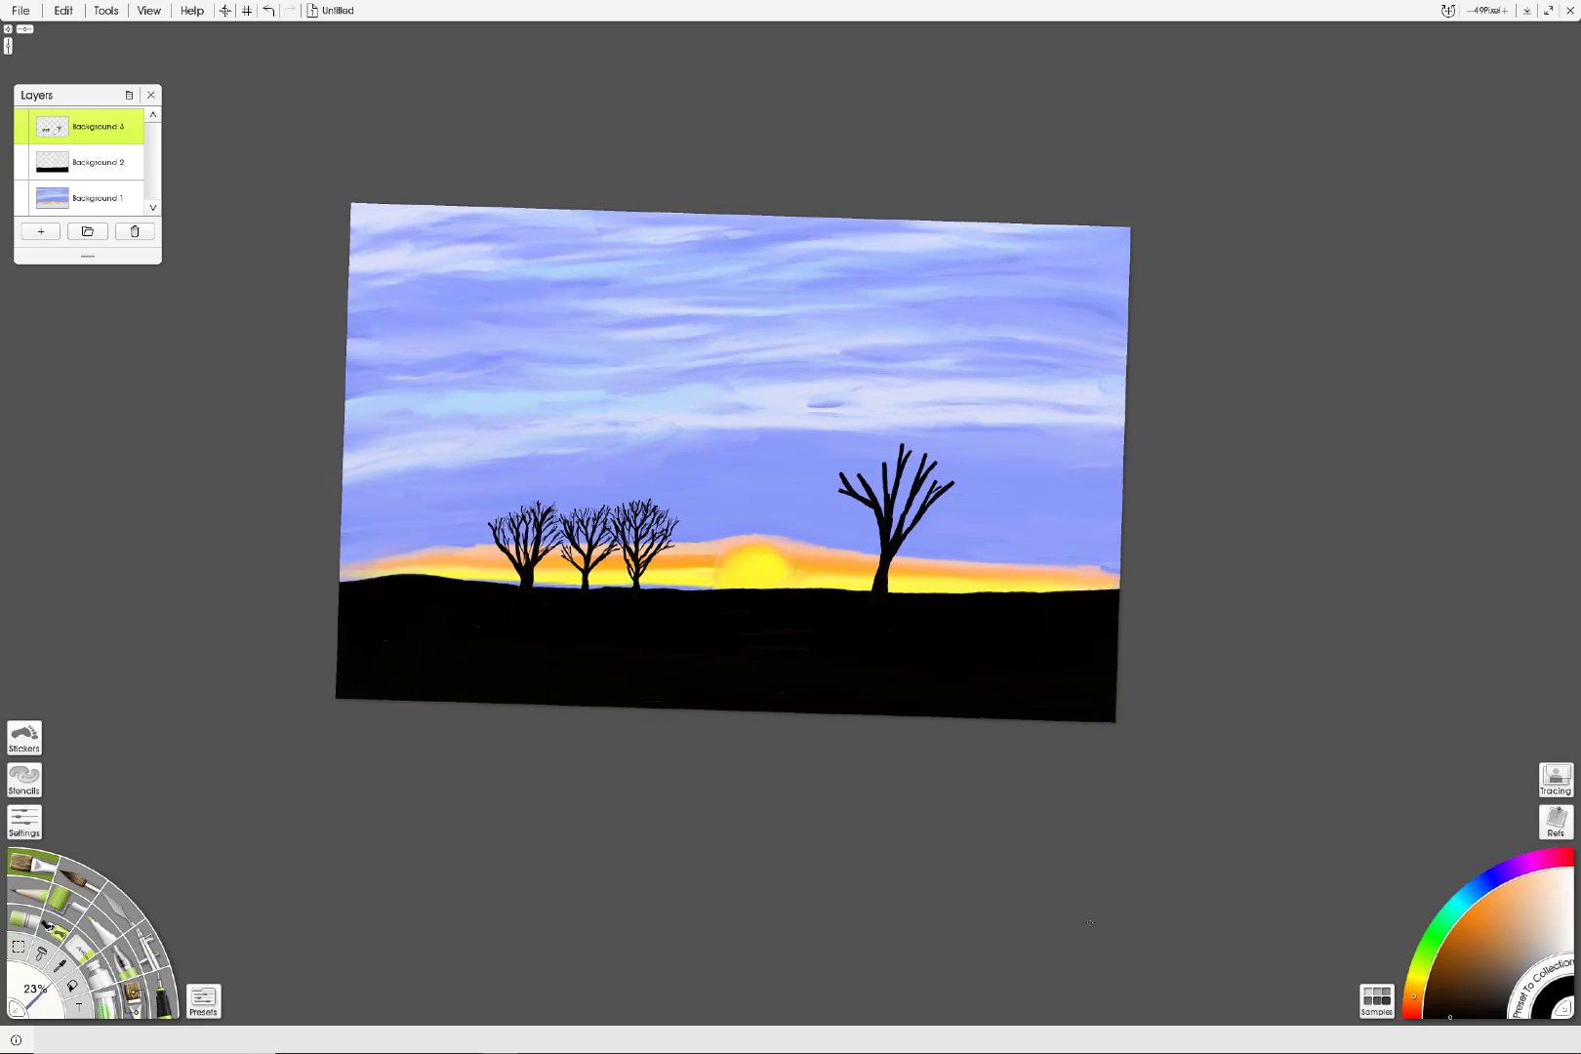
scroll(1105, 791, up, 5)
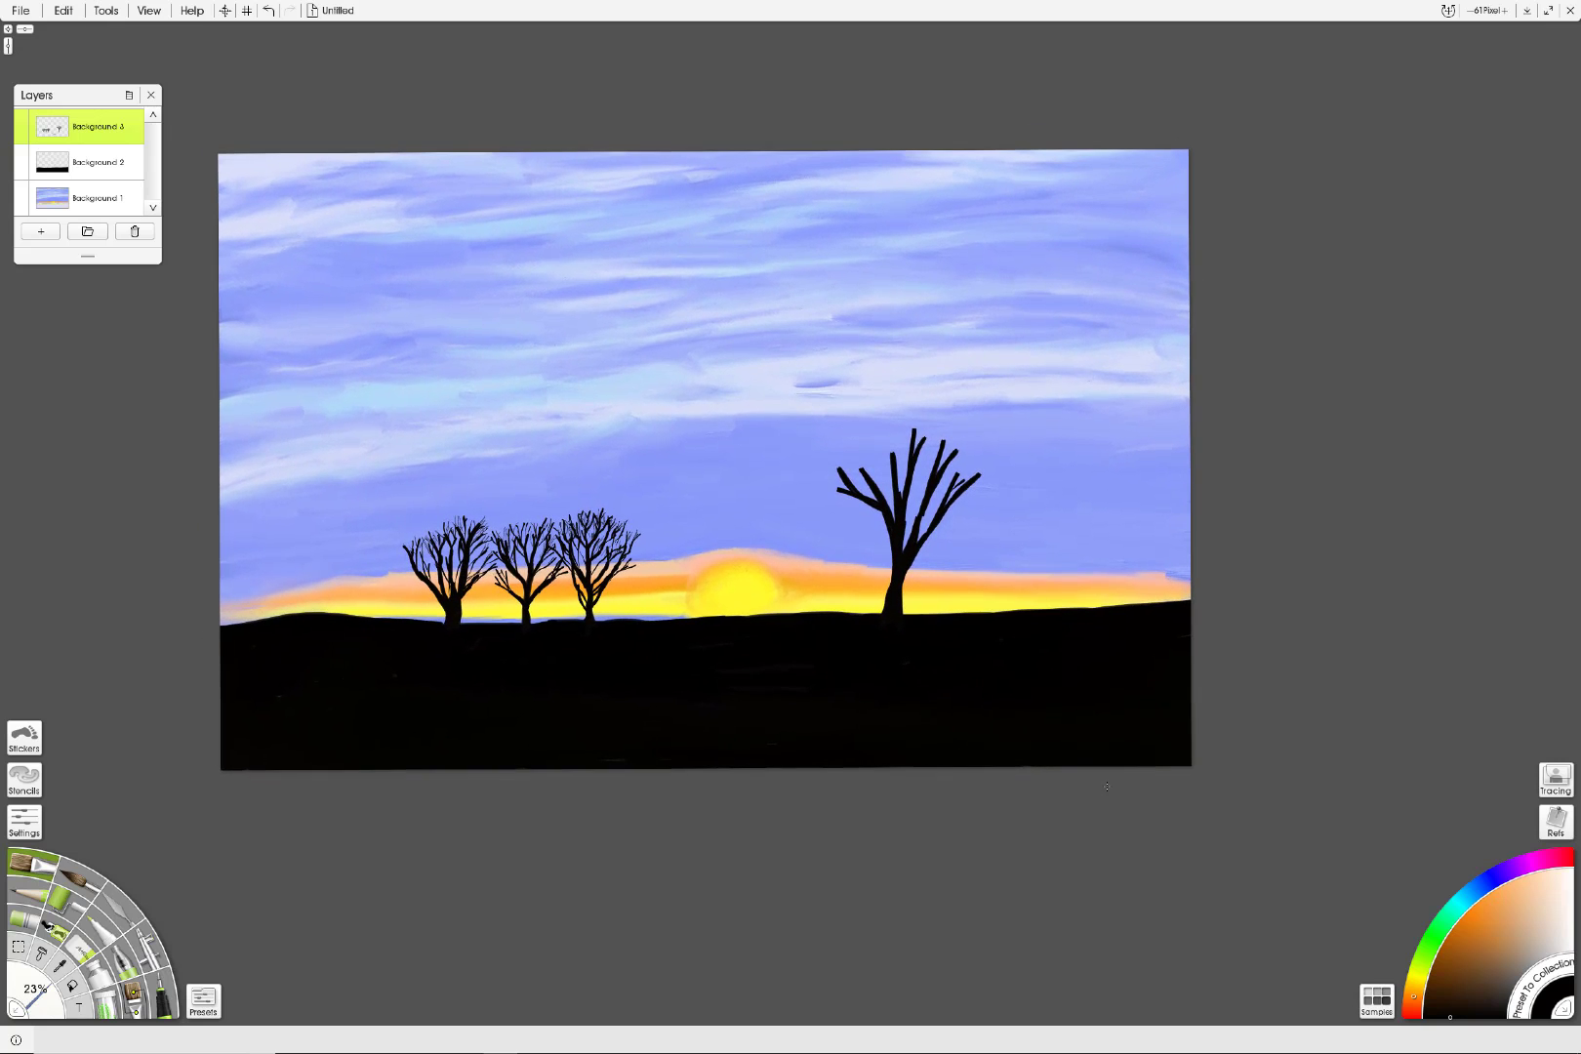
Step: Try a thin tree trunk near the right end of the horizon and undo the stroke
mouse_move(1041, 631)
mouse_down()
mouse_move(1079, 441)
mouse_move(1050, 665)
mouse_up()
click(63, 9)
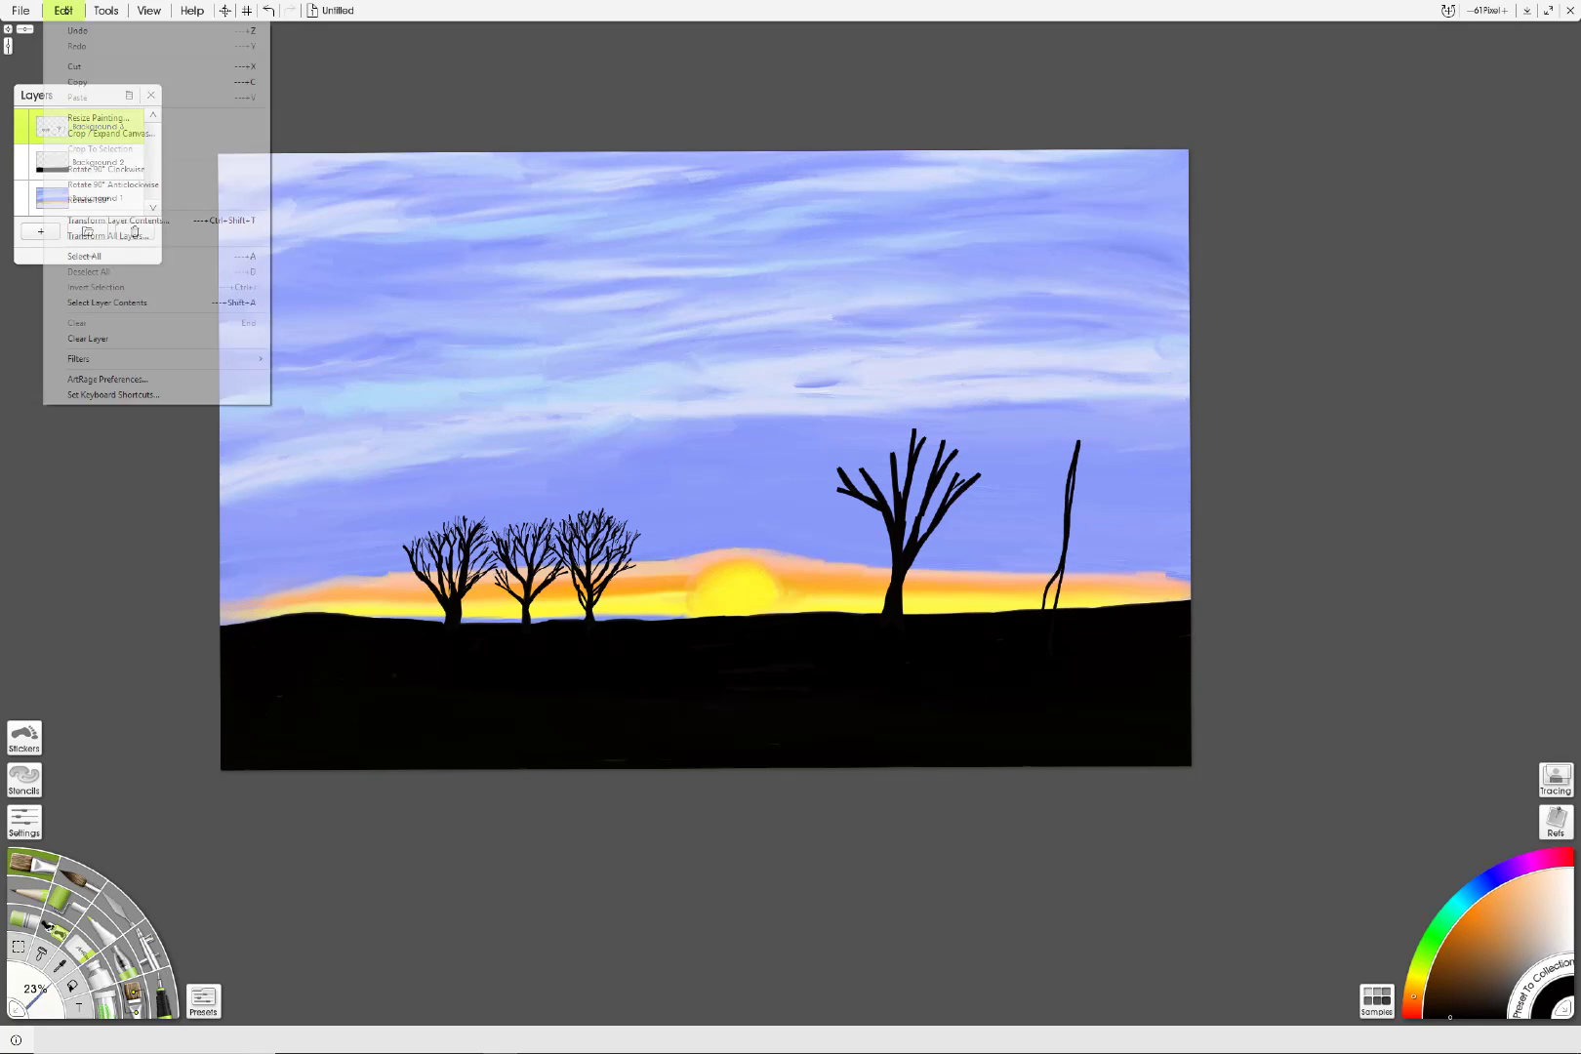
click(89, 33)
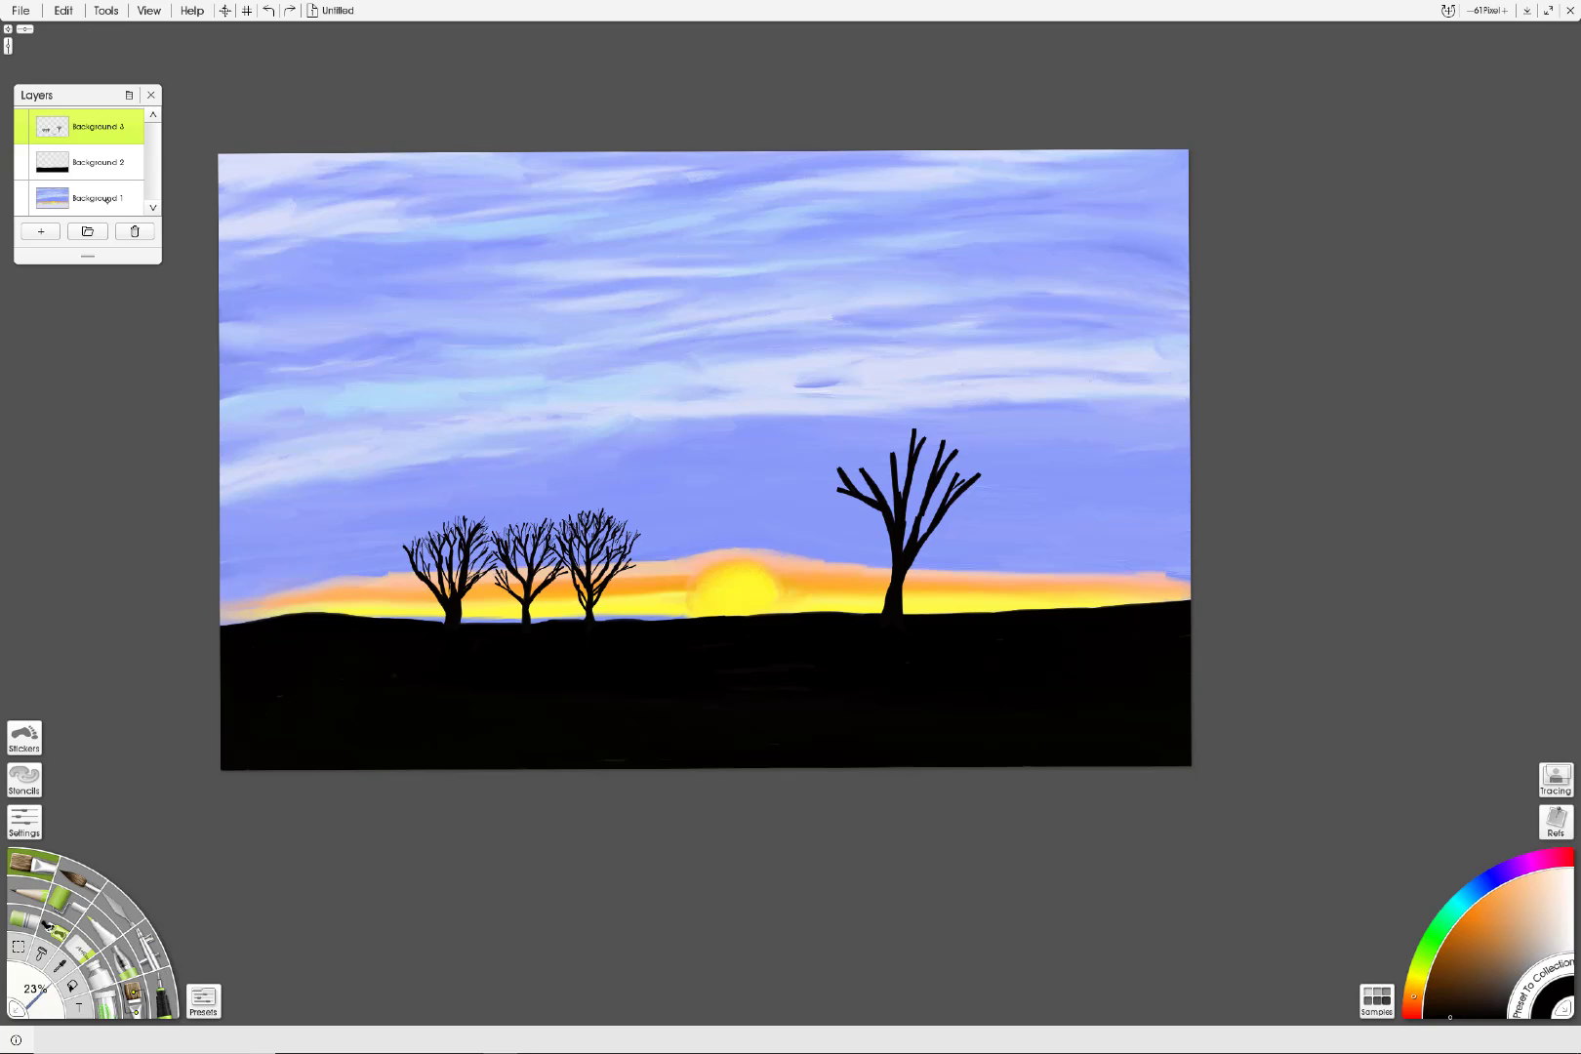
Step: Add a new layer above the tree layer, Background 3, and close the layer list
mouse_move(118, 177)
click(41, 232)
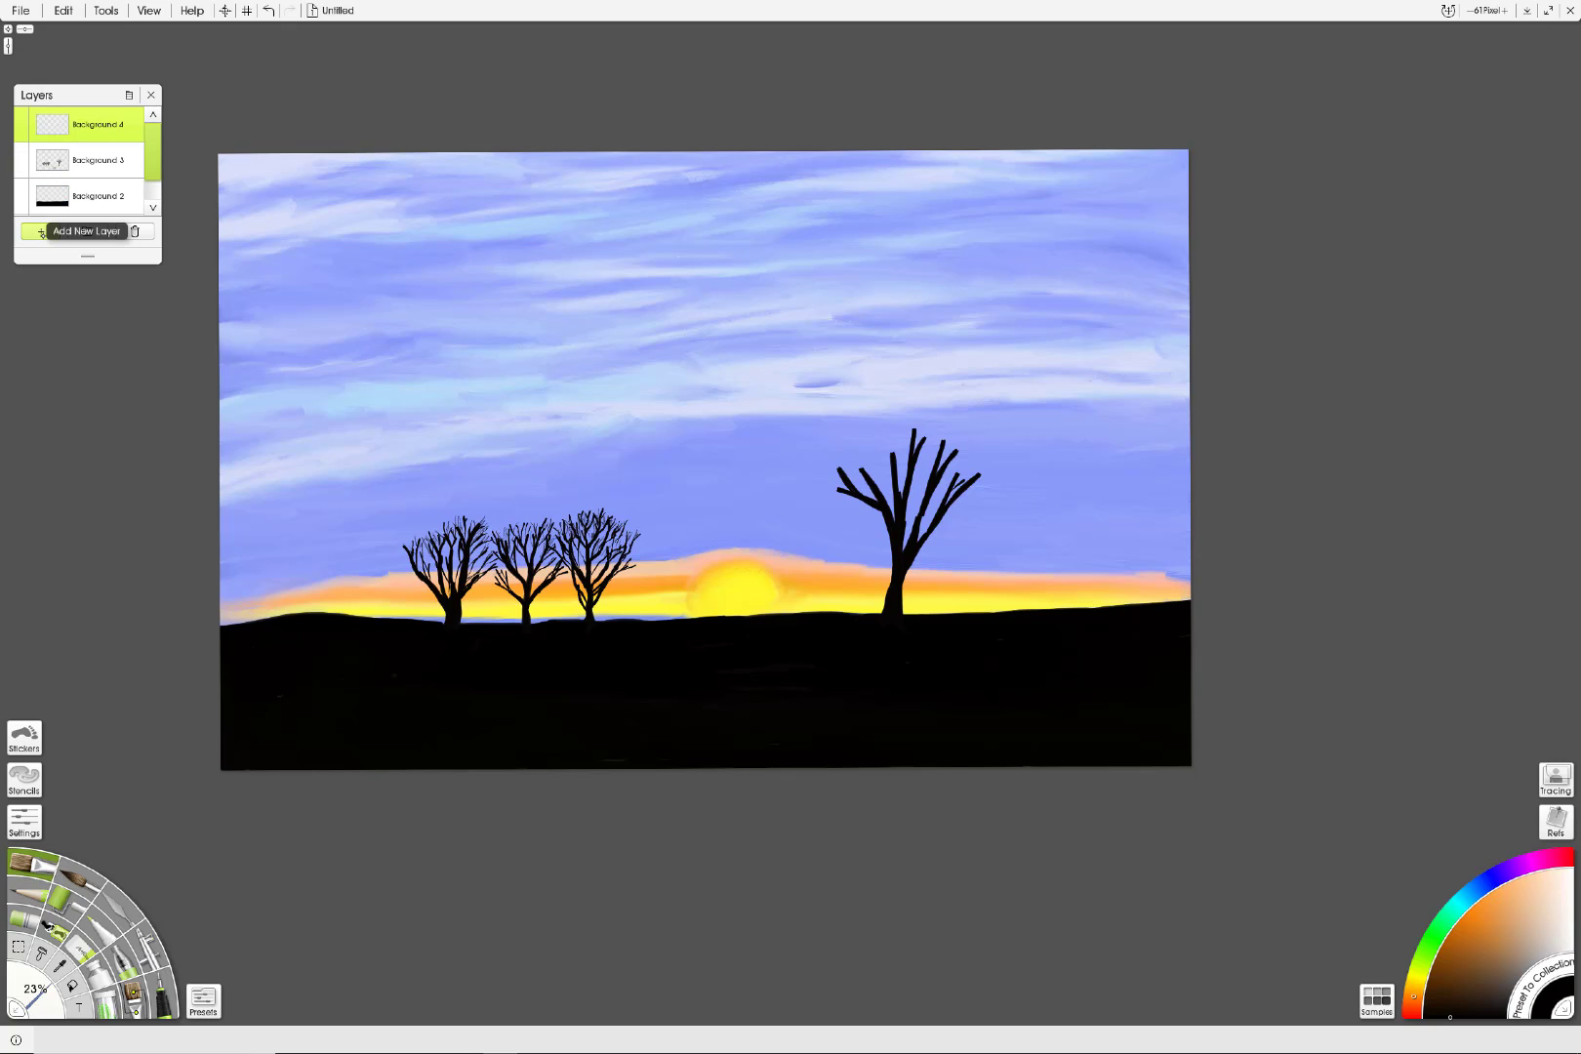
click(150, 93)
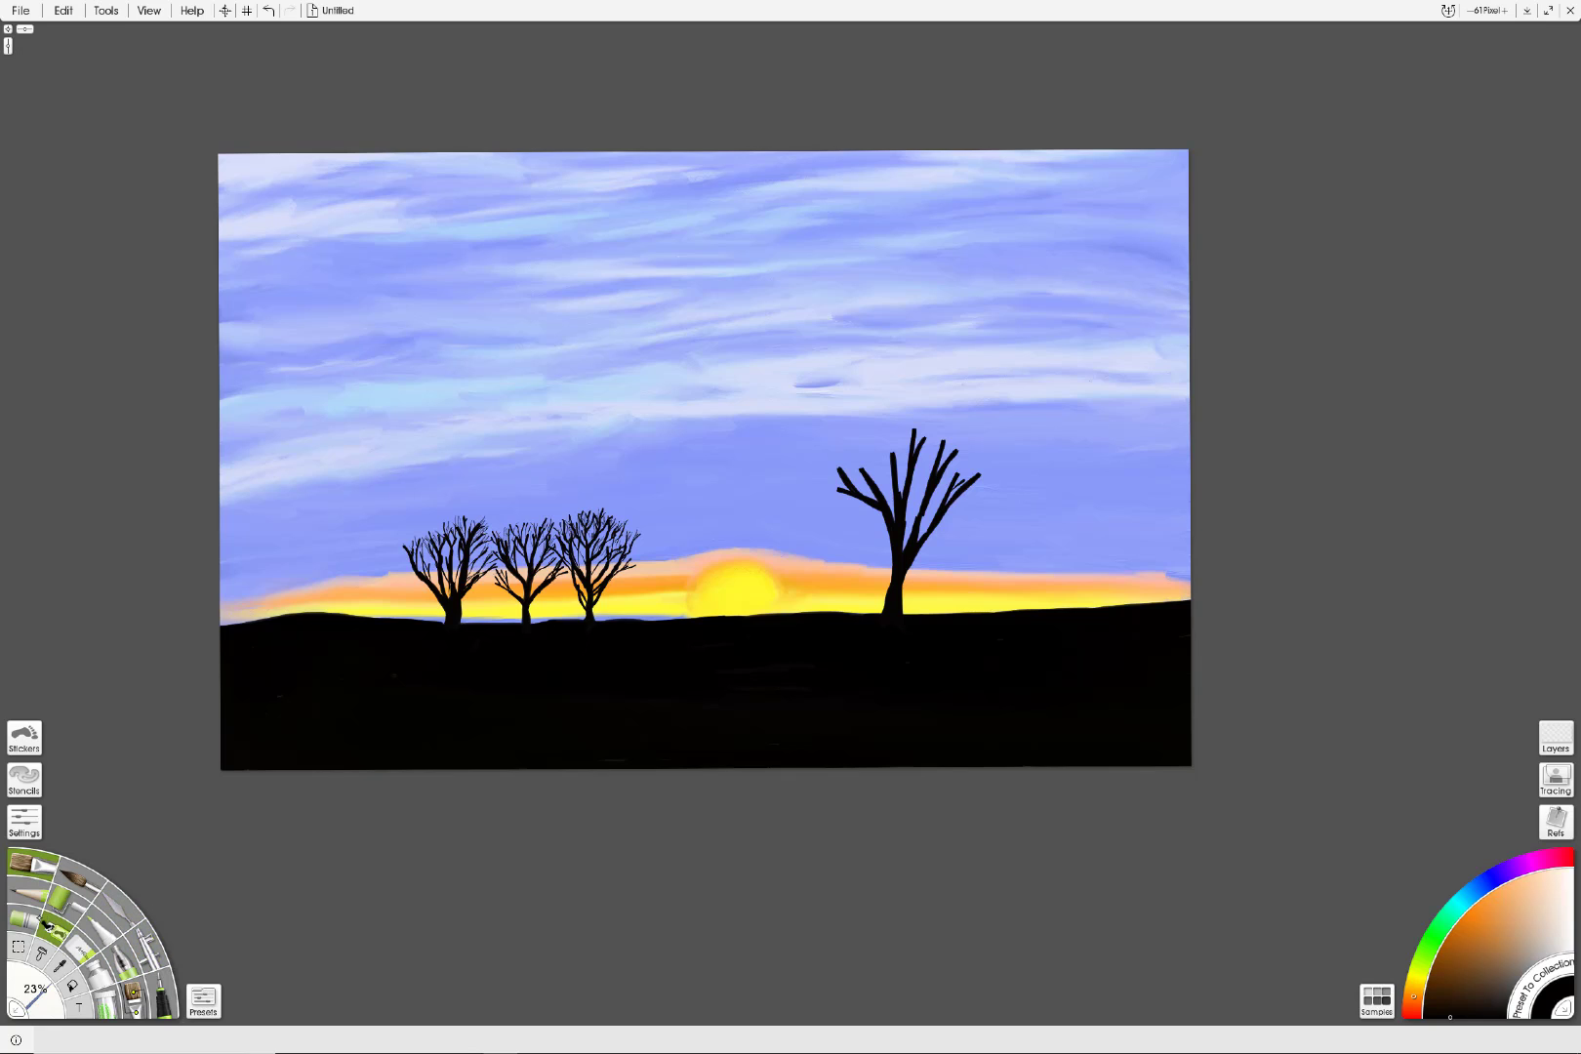
Step: Switch to the pencil and choose a bright red color
click(45, 891)
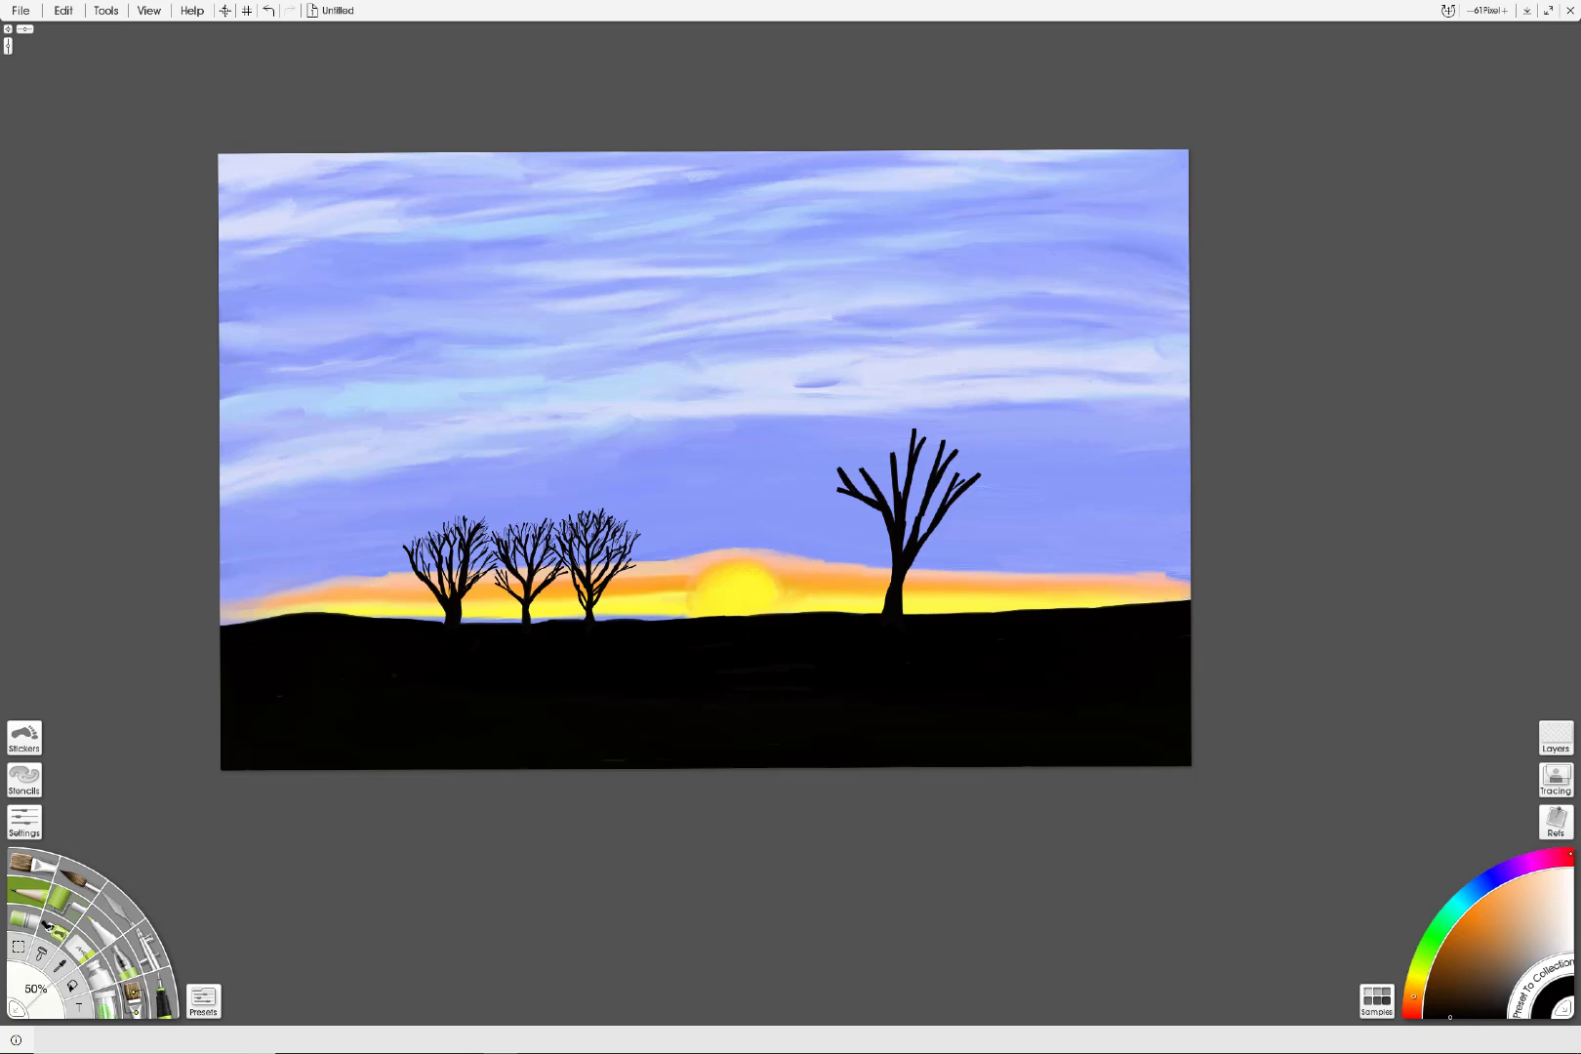
click(1572, 858)
drag(1486, 917, 1457, 887)
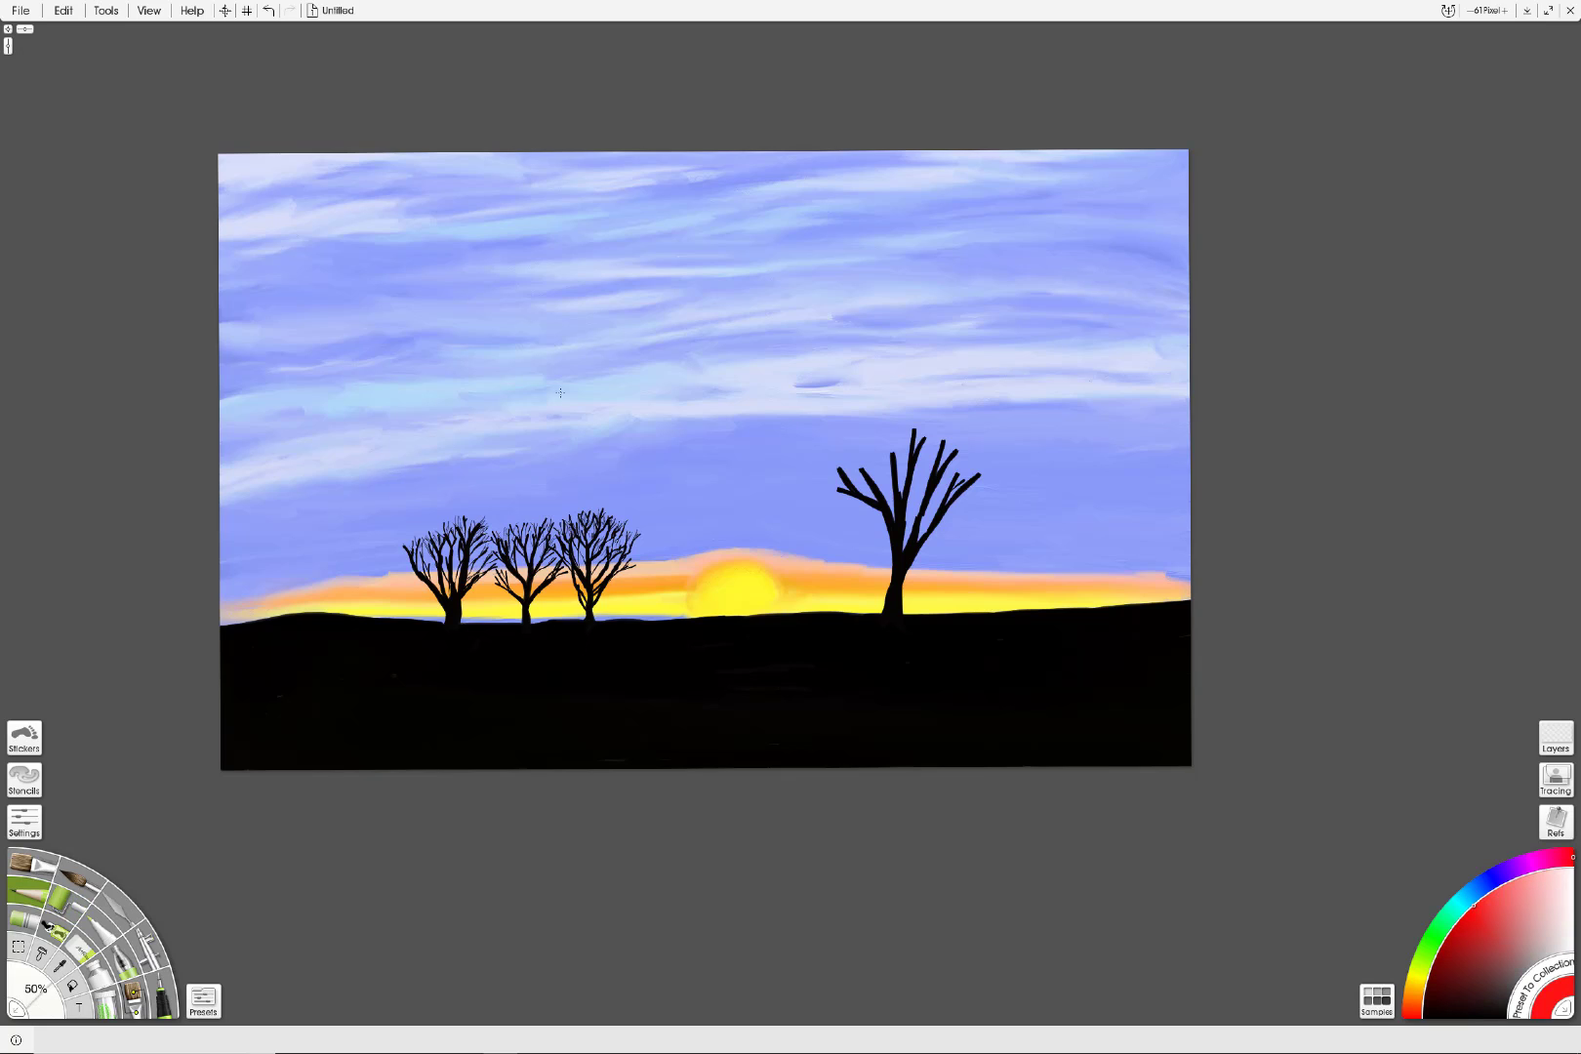
Step: Test two red pencil strokes across the middle of the sky and undo both
drag(560, 392, 711, 407)
drag(800, 395, 949, 391)
click(269, 11)
click(268, 11)
Step: Try the pencil's Waxy Coloring preset with a red scribble above the sun and undo it
click(25, 821)
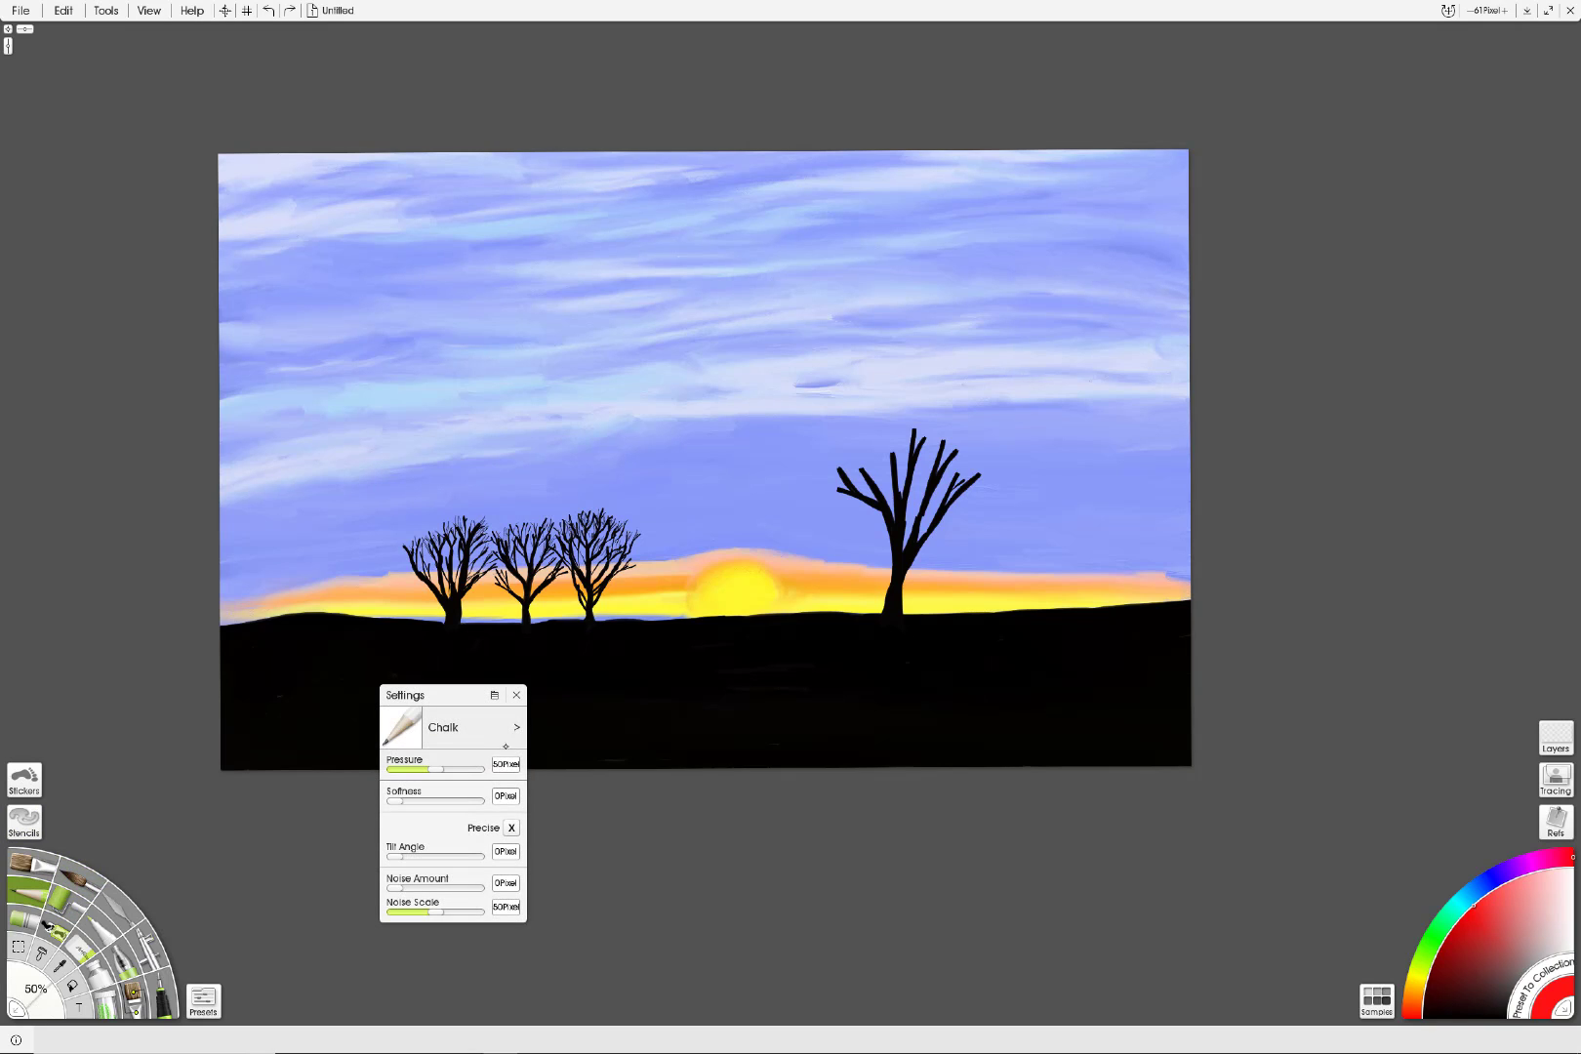
click(516, 727)
mouse_move(576, 791)
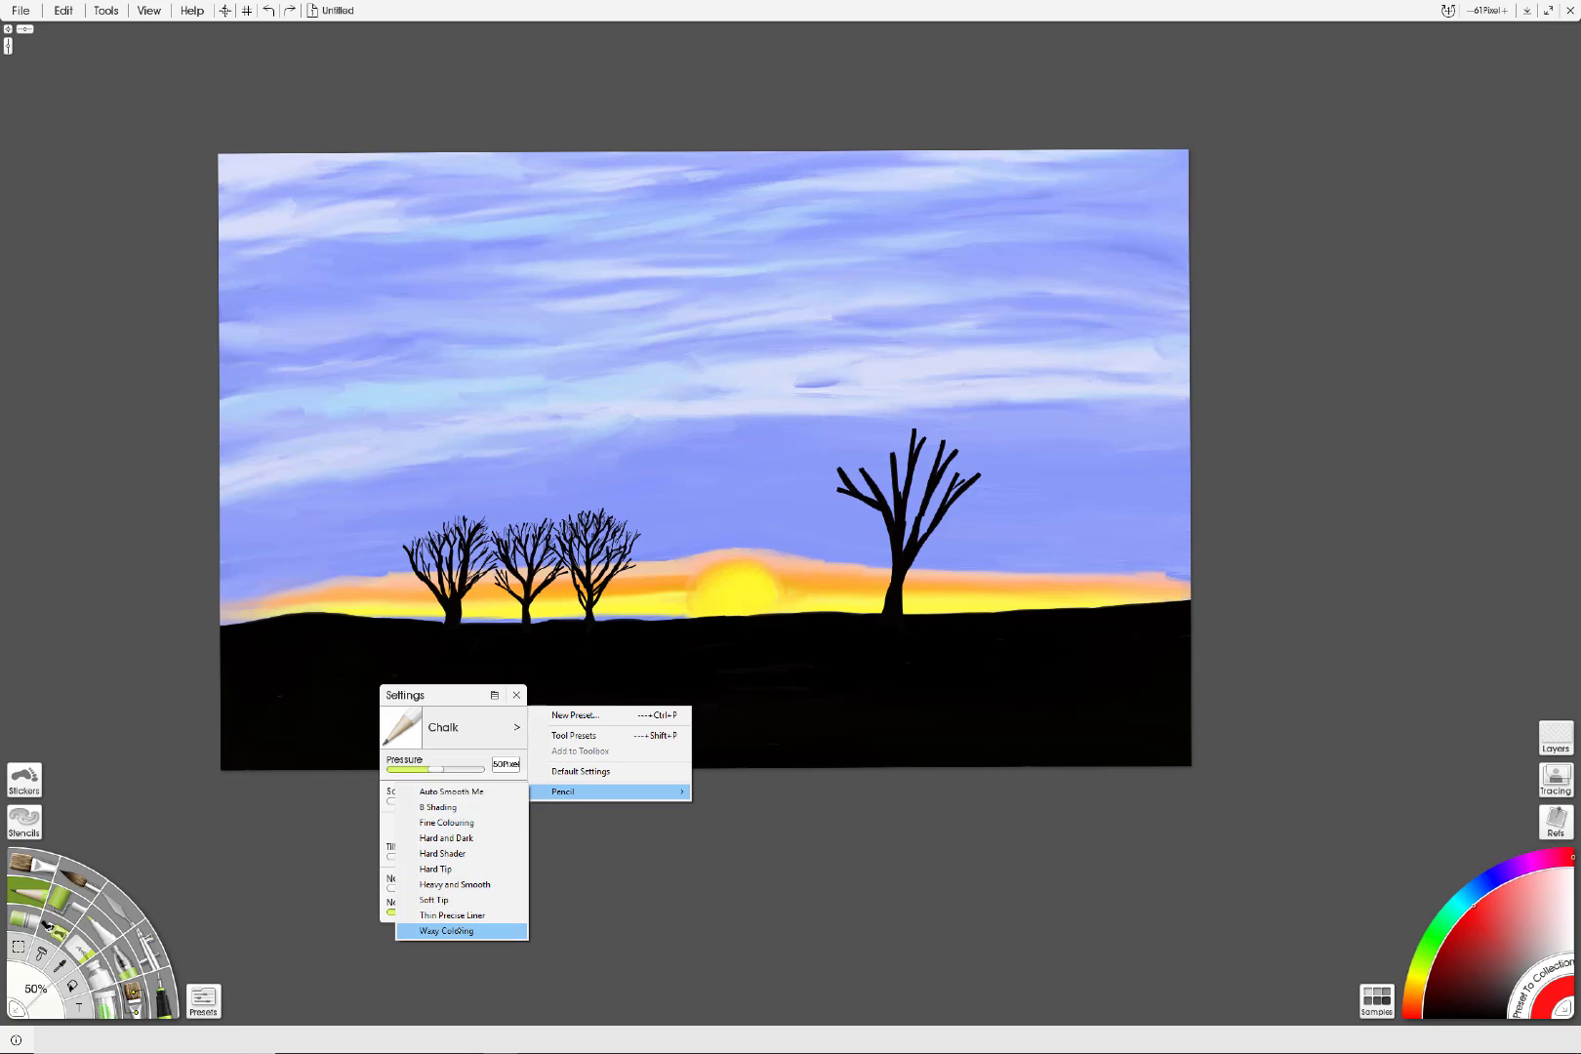
click(447, 931)
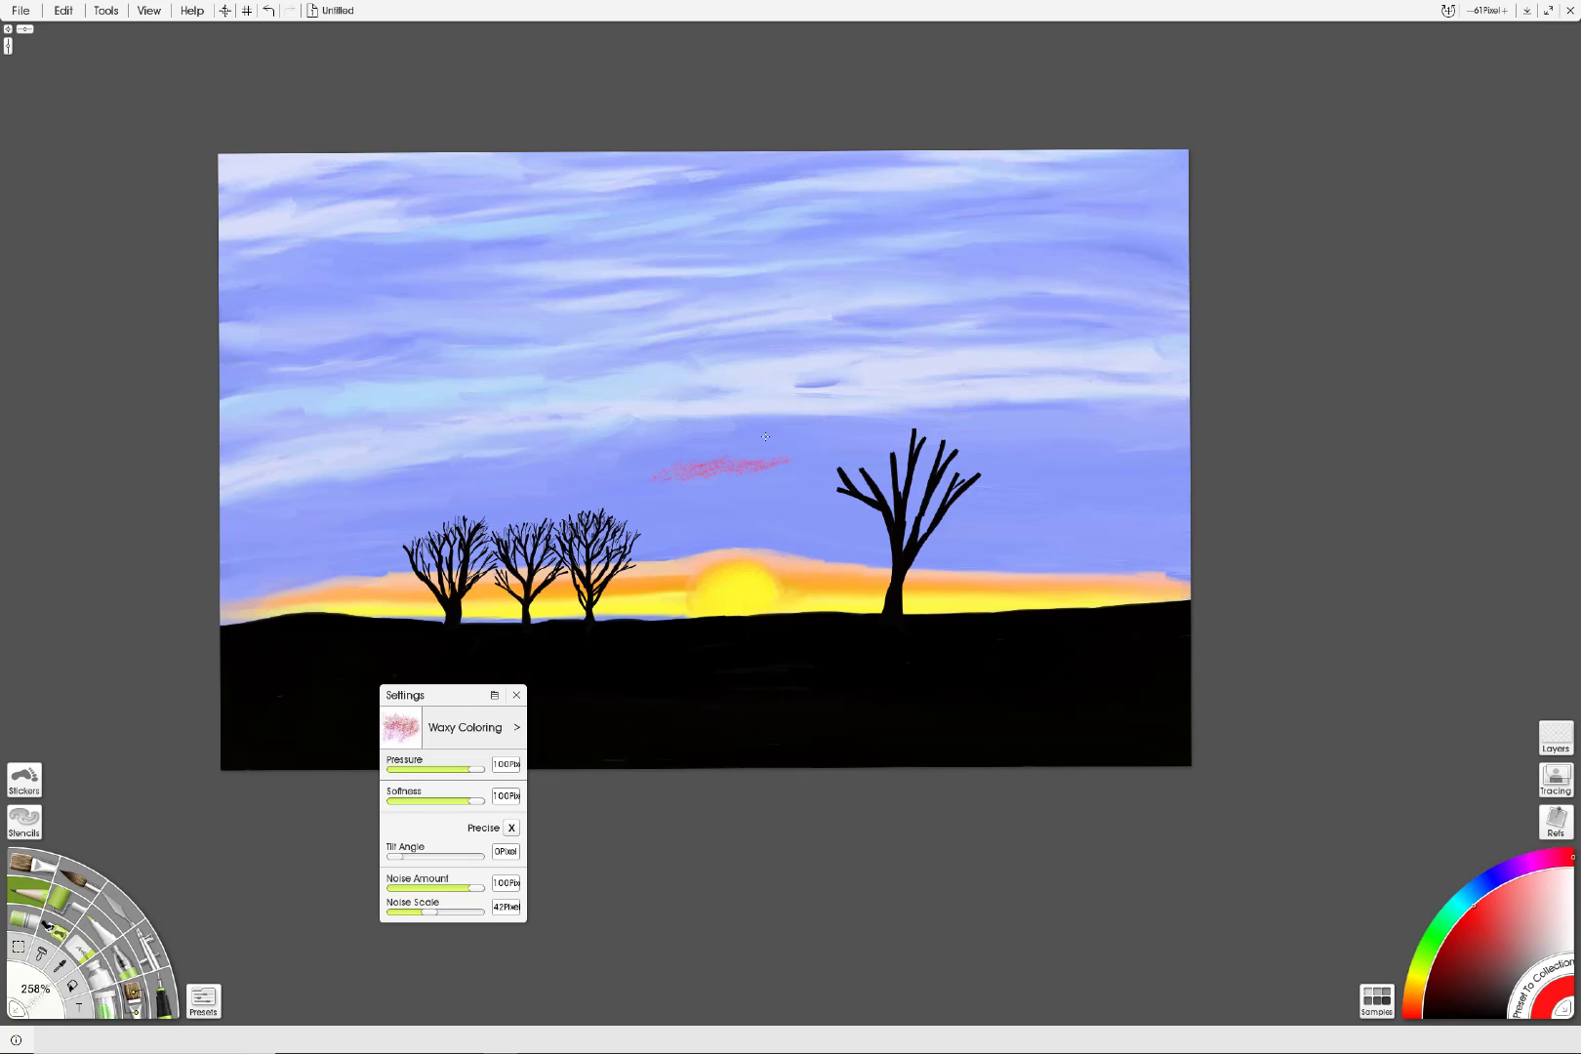
click(268, 11)
Step: Try the watercolor brush's Wet on Wet preset with a red patch above the sun and undo it
click(80, 878)
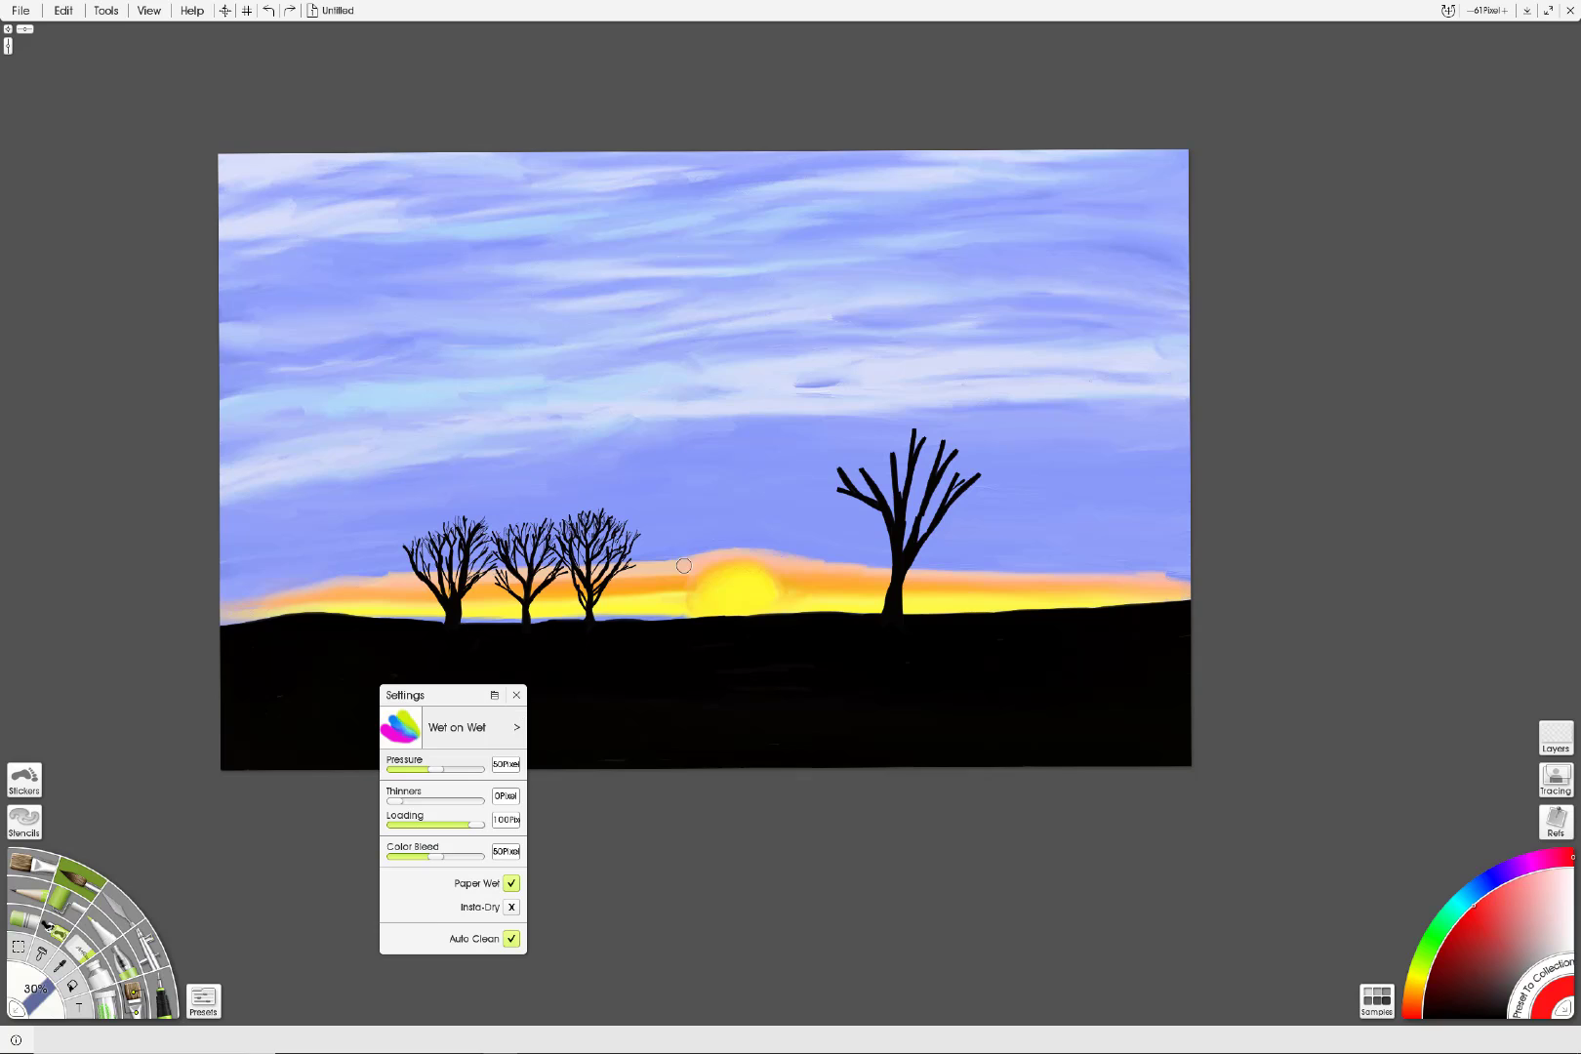
mouse_move(701, 519)
mouse_down()
mouse_move(827, 530)
mouse_move(645, 544)
mouse_move(614, 568)
mouse_move(768, 547)
mouse_move(867, 563)
mouse_up()
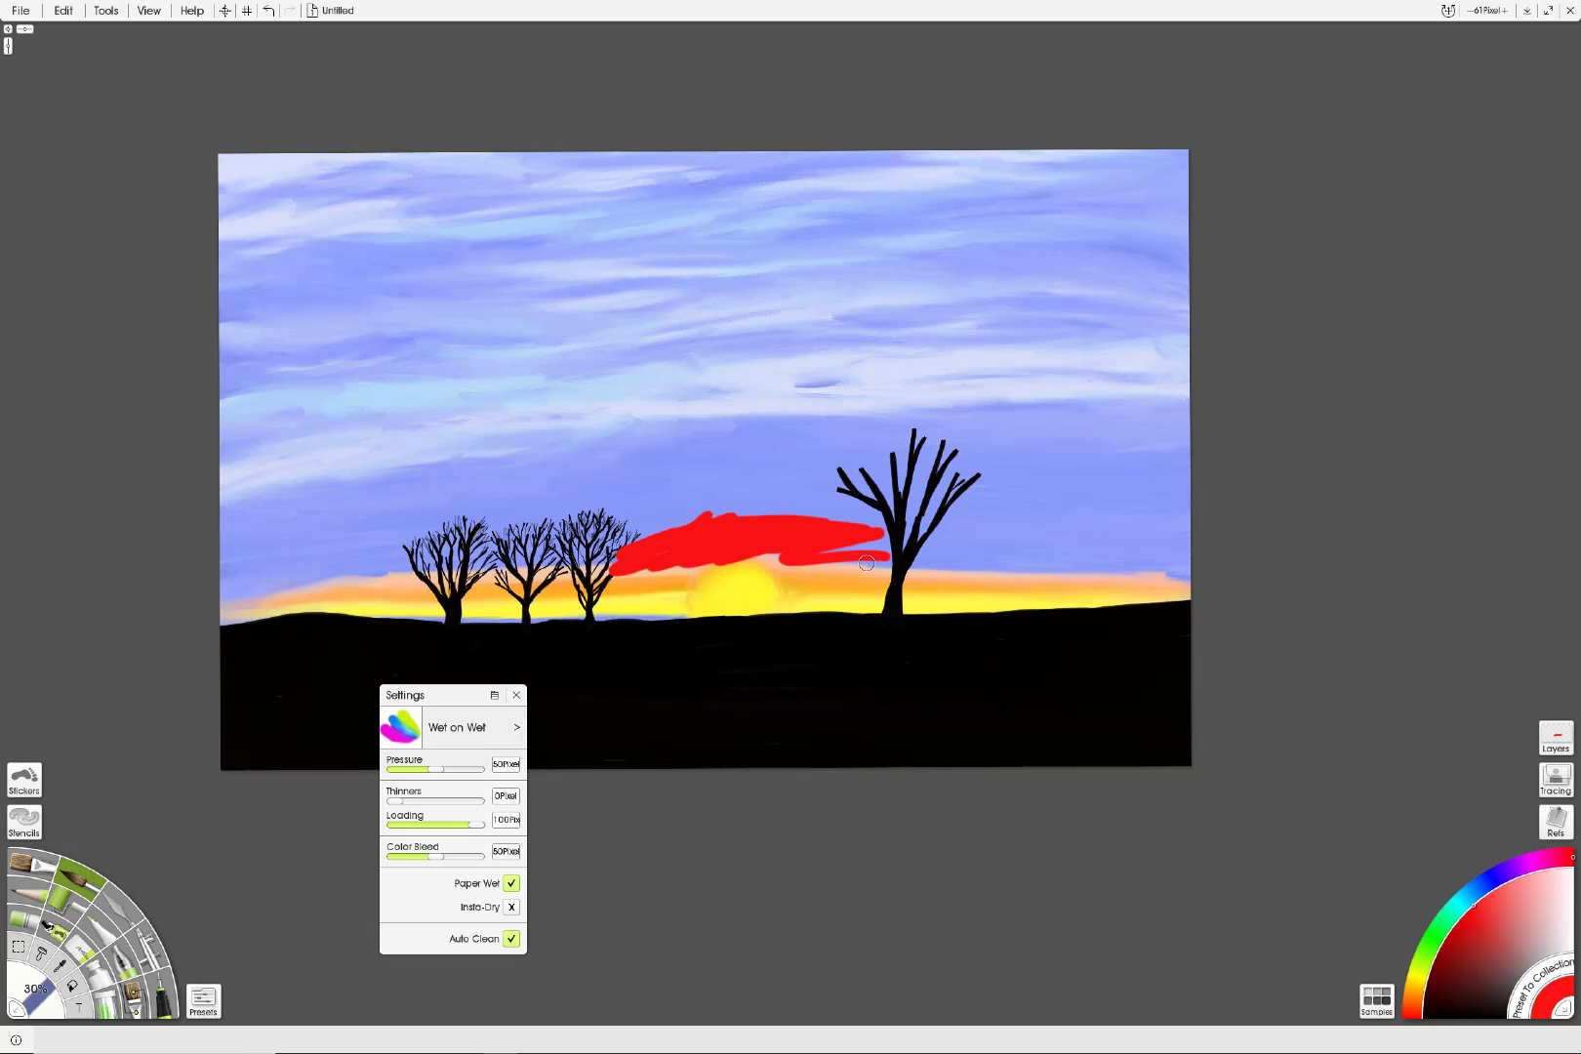
click(267, 11)
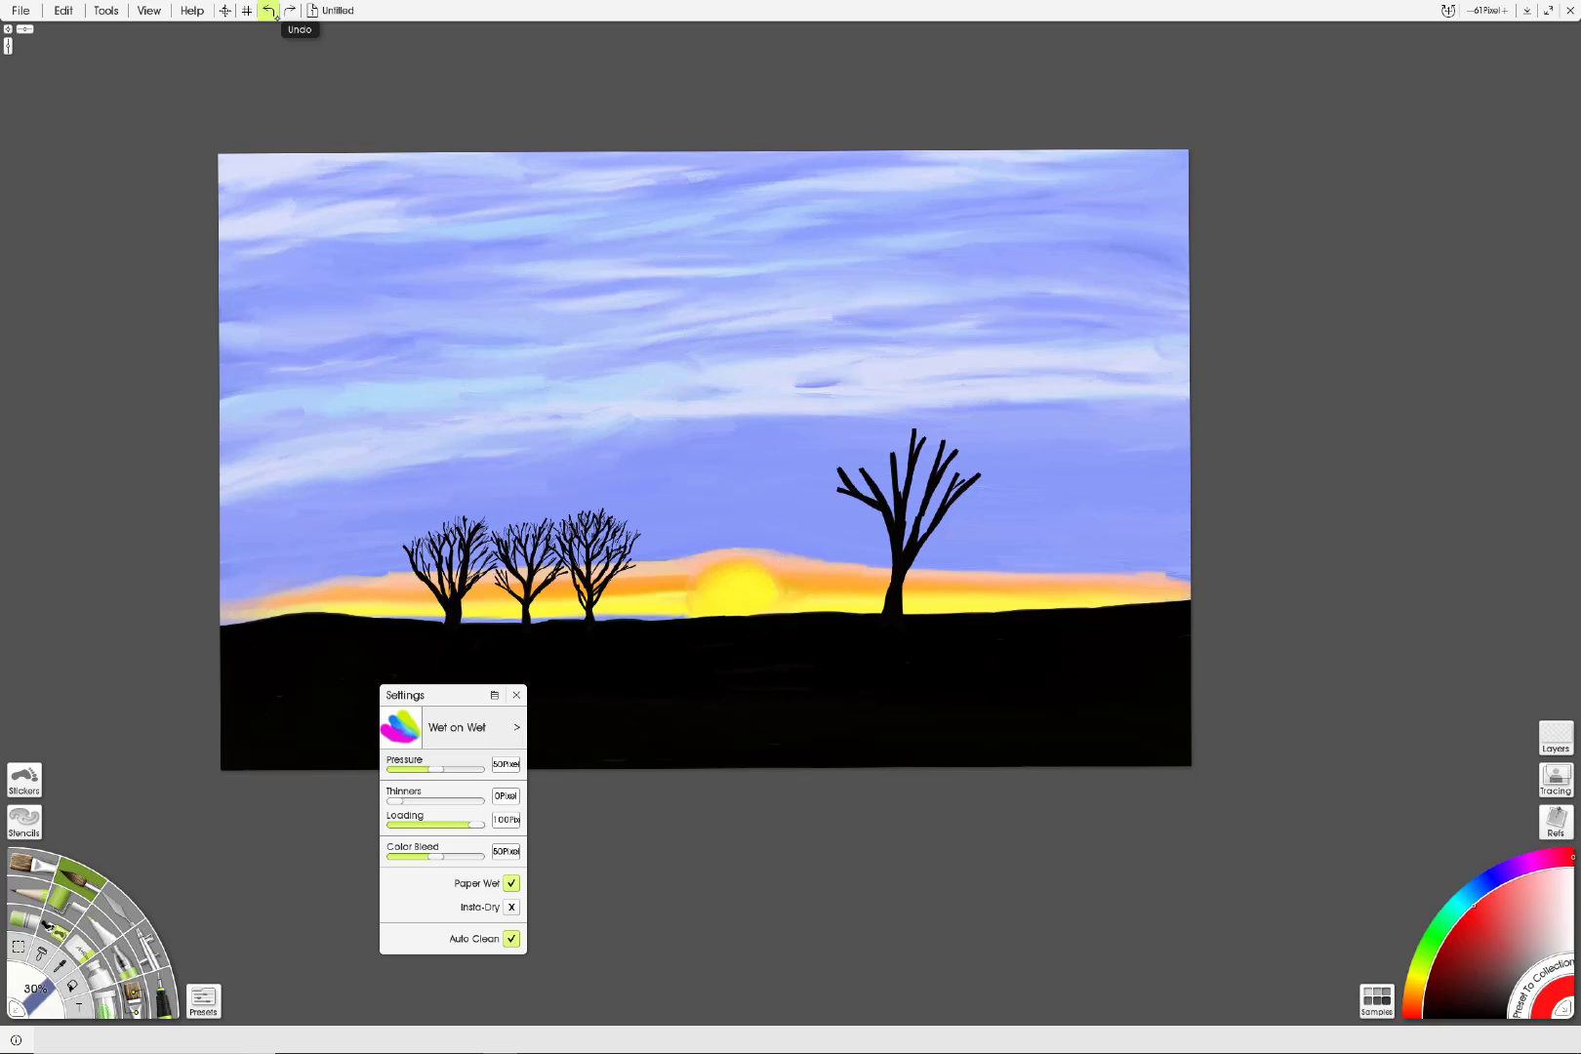
Step: Try the watercolor Heavy Bleed preset with red strokes over the trees and sun, and undo them
click(517, 727)
mouse_move(576, 792)
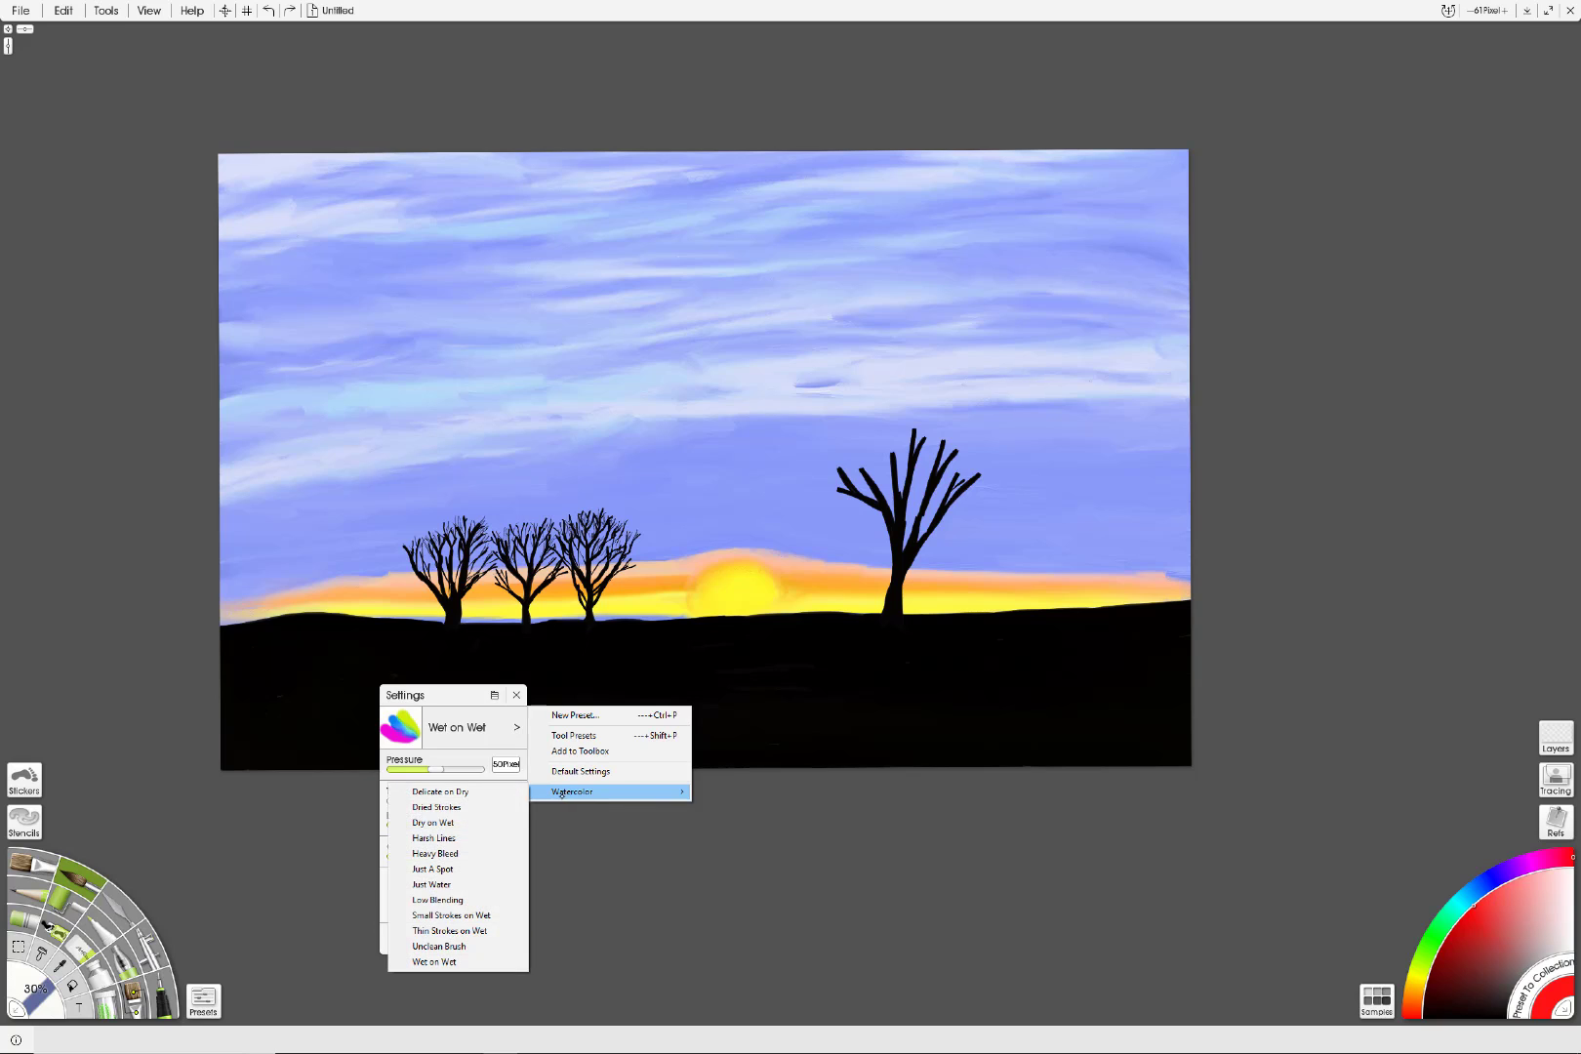
click(463, 854)
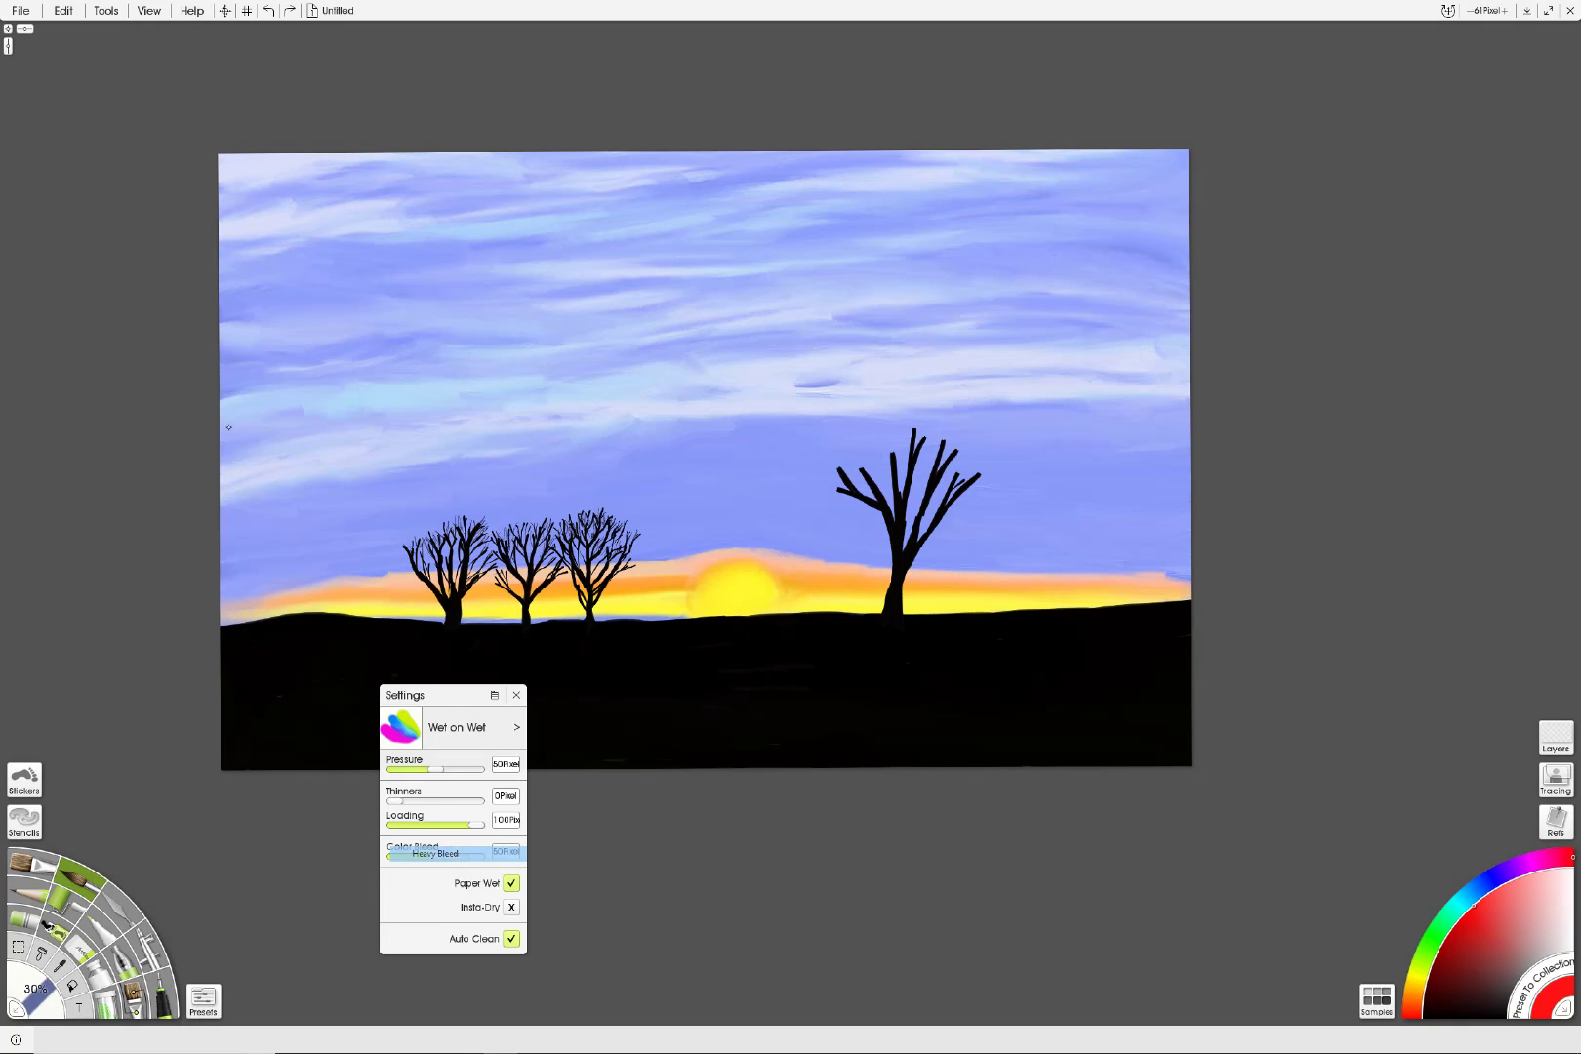
mouse_move(719, 503)
mouse_down()
mouse_move(772, 535)
mouse_move(737, 556)
mouse_move(829, 564)
mouse_move(762, 576)
mouse_move(810, 556)
mouse_move(708, 532)
mouse_move(766, 565)
mouse_move(708, 588)
mouse_move(888, 561)
mouse_move(757, 590)
mouse_move(664, 551)
mouse_move(614, 560)
mouse_move(624, 576)
mouse_move(561, 576)
mouse_move(688, 532)
mouse_move(535, 544)
mouse_move(635, 509)
mouse_move(532, 527)
mouse_move(739, 475)
mouse_up()
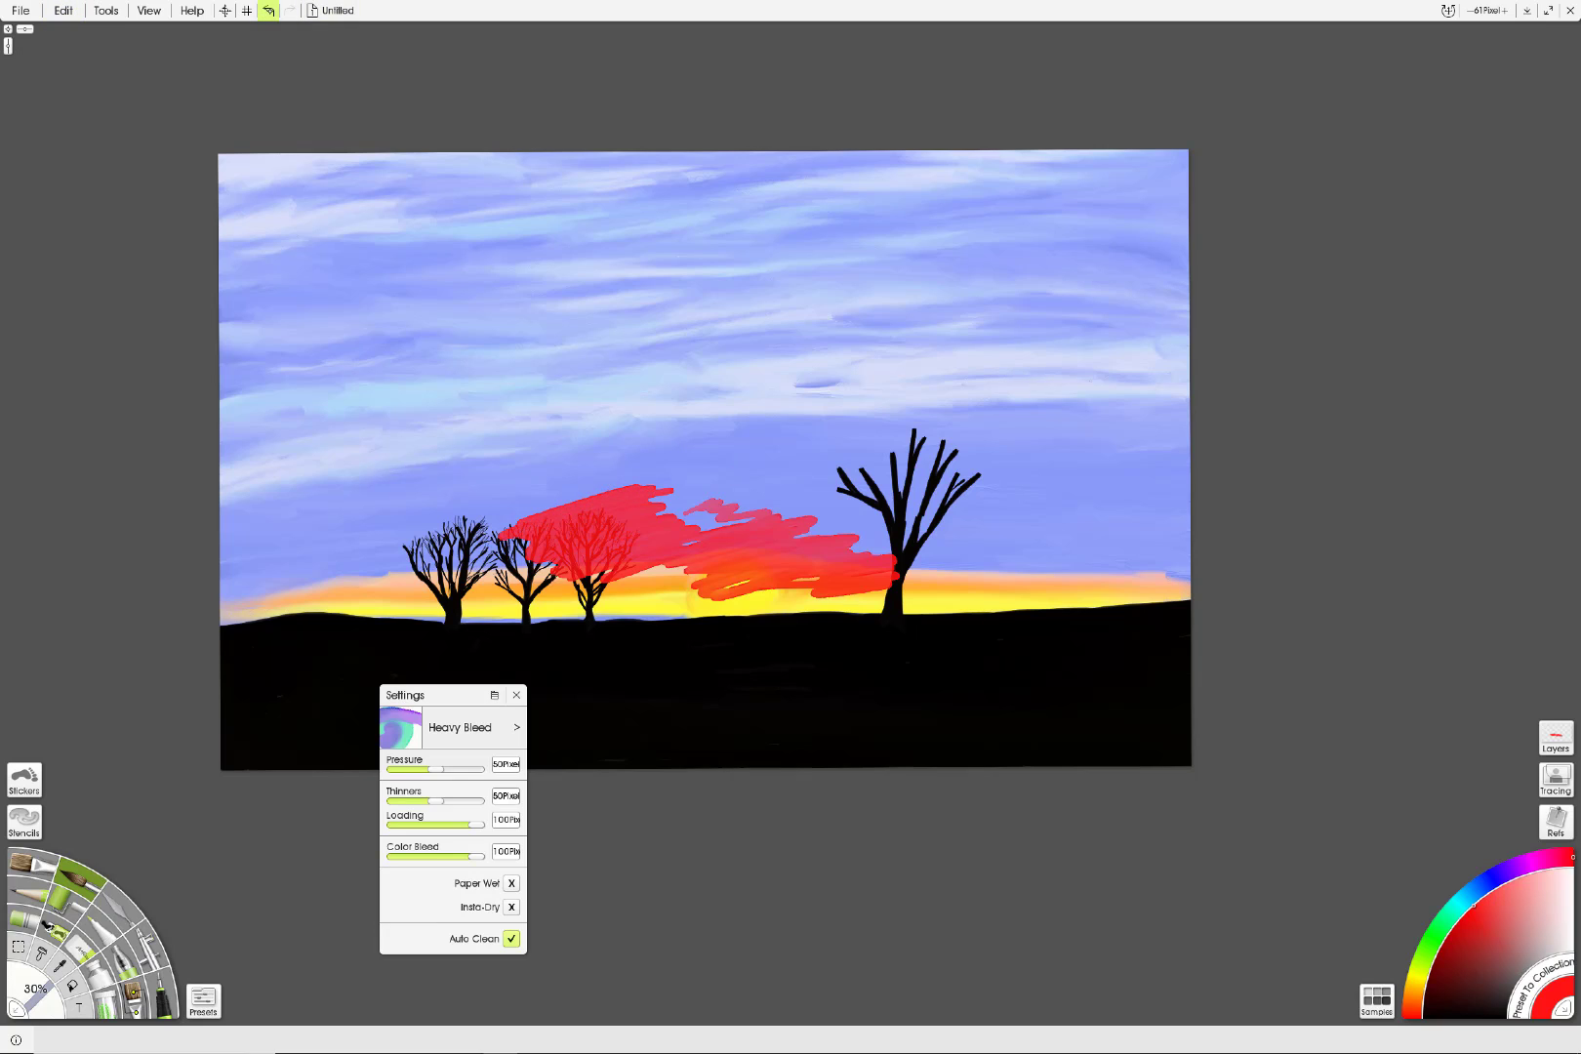
click(269, 11)
click(270, 11)
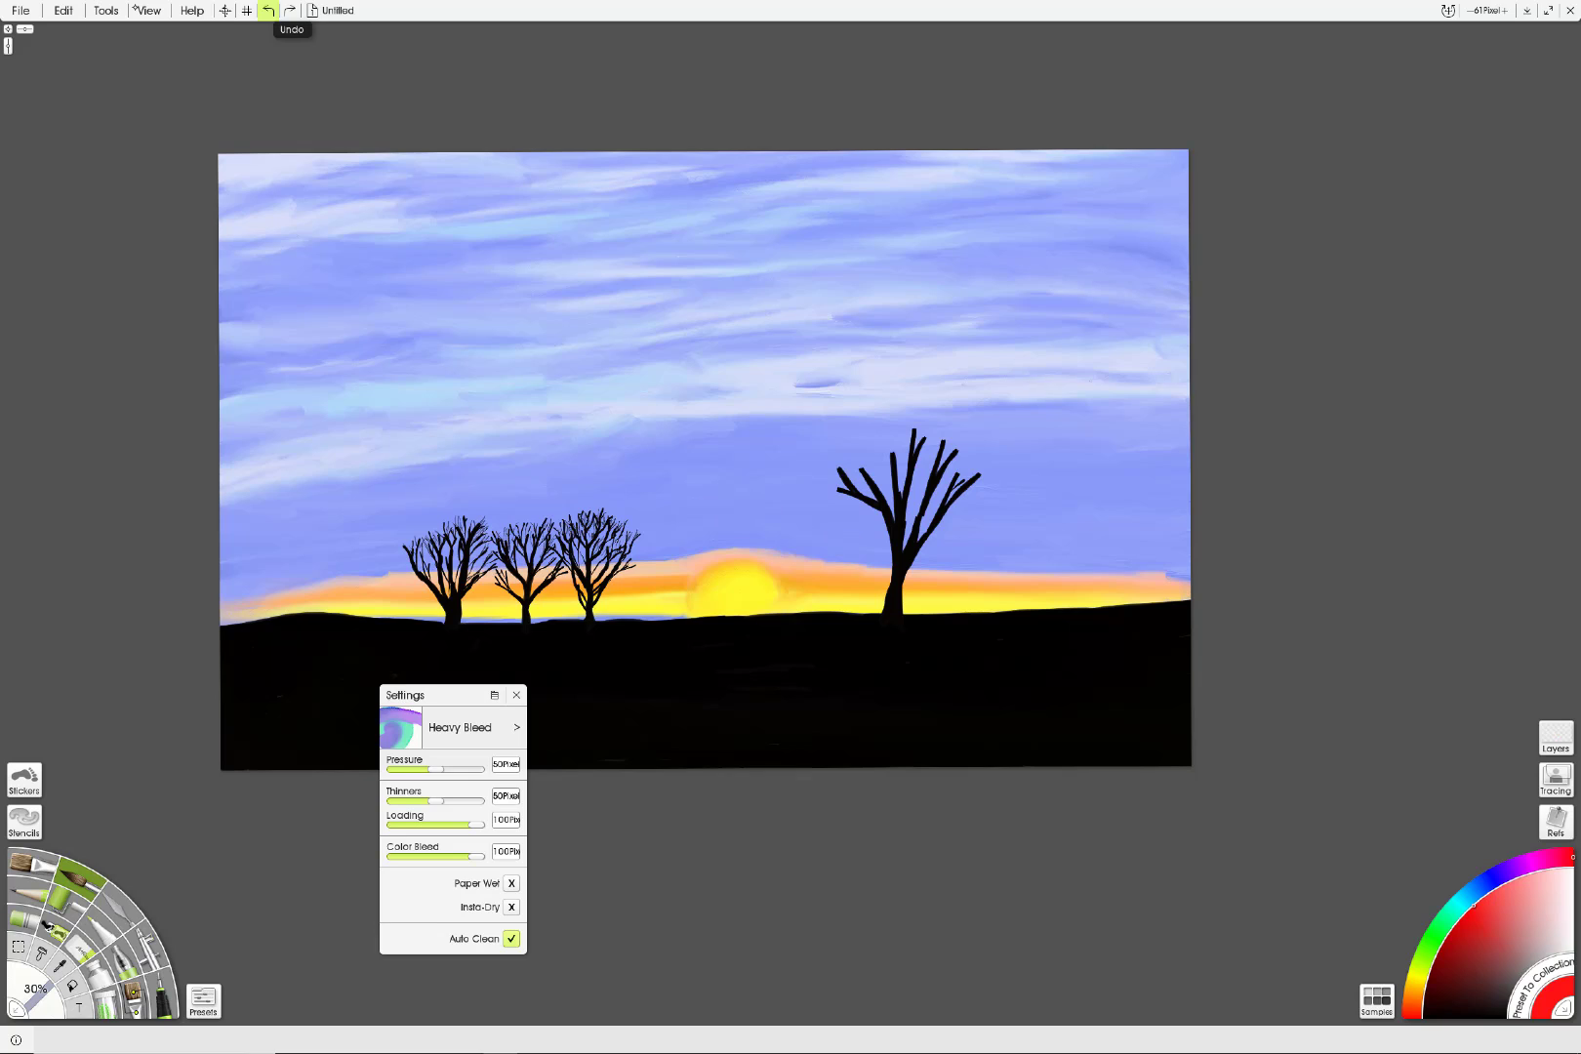
Step: Switch to the palette knife and examine its different blade types without painting
click(130, 902)
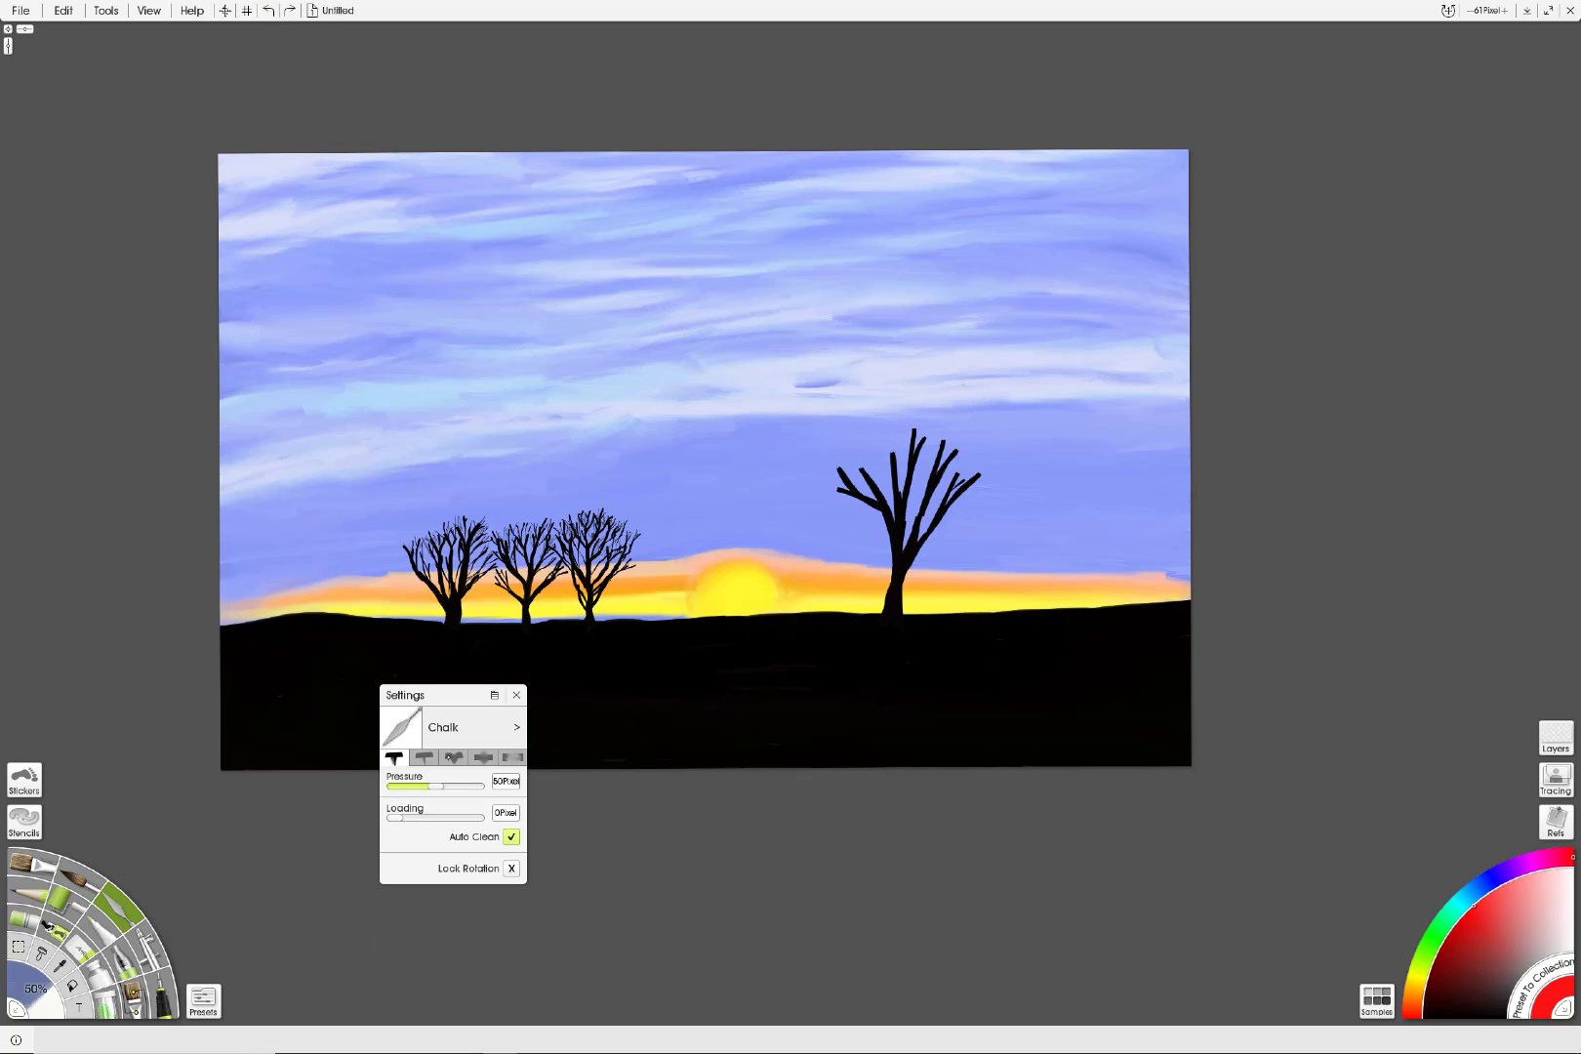
click(454, 758)
click(424, 758)
click(394, 758)
click(454, 757)
click(394, 758)
Step: Try the airbrush with the Tendrils preset beside the sun and undo the red stroke
click(146, 939)
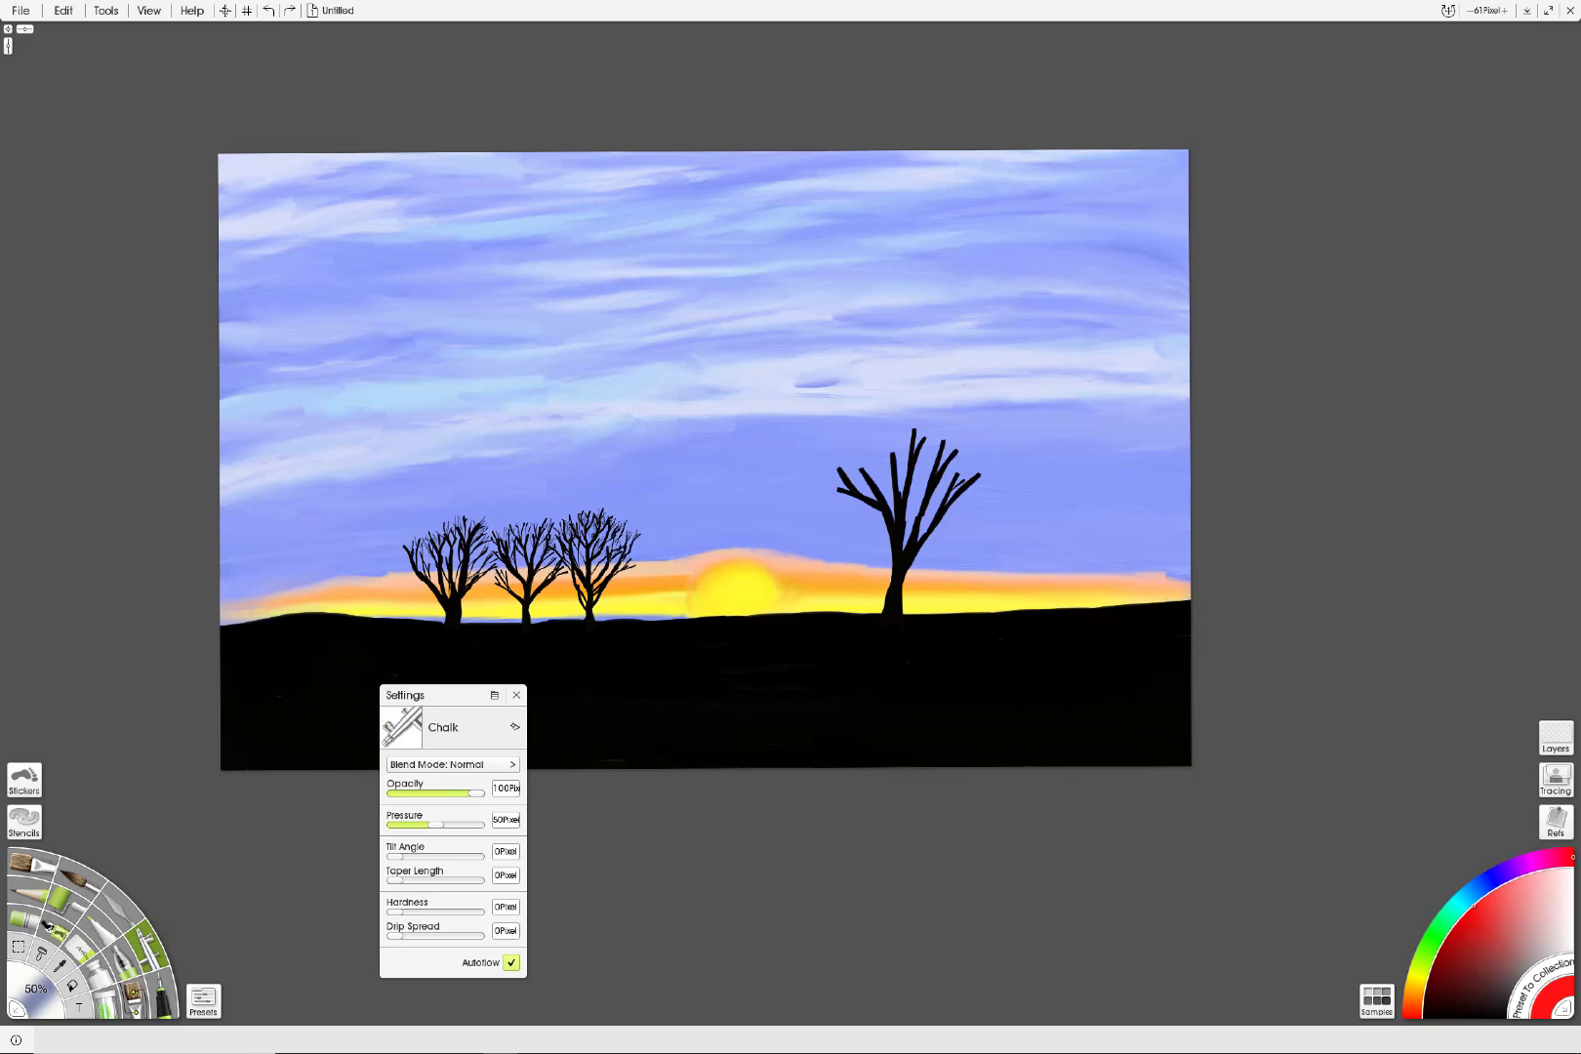
click(514, 726)
mouse_move(576, 792)
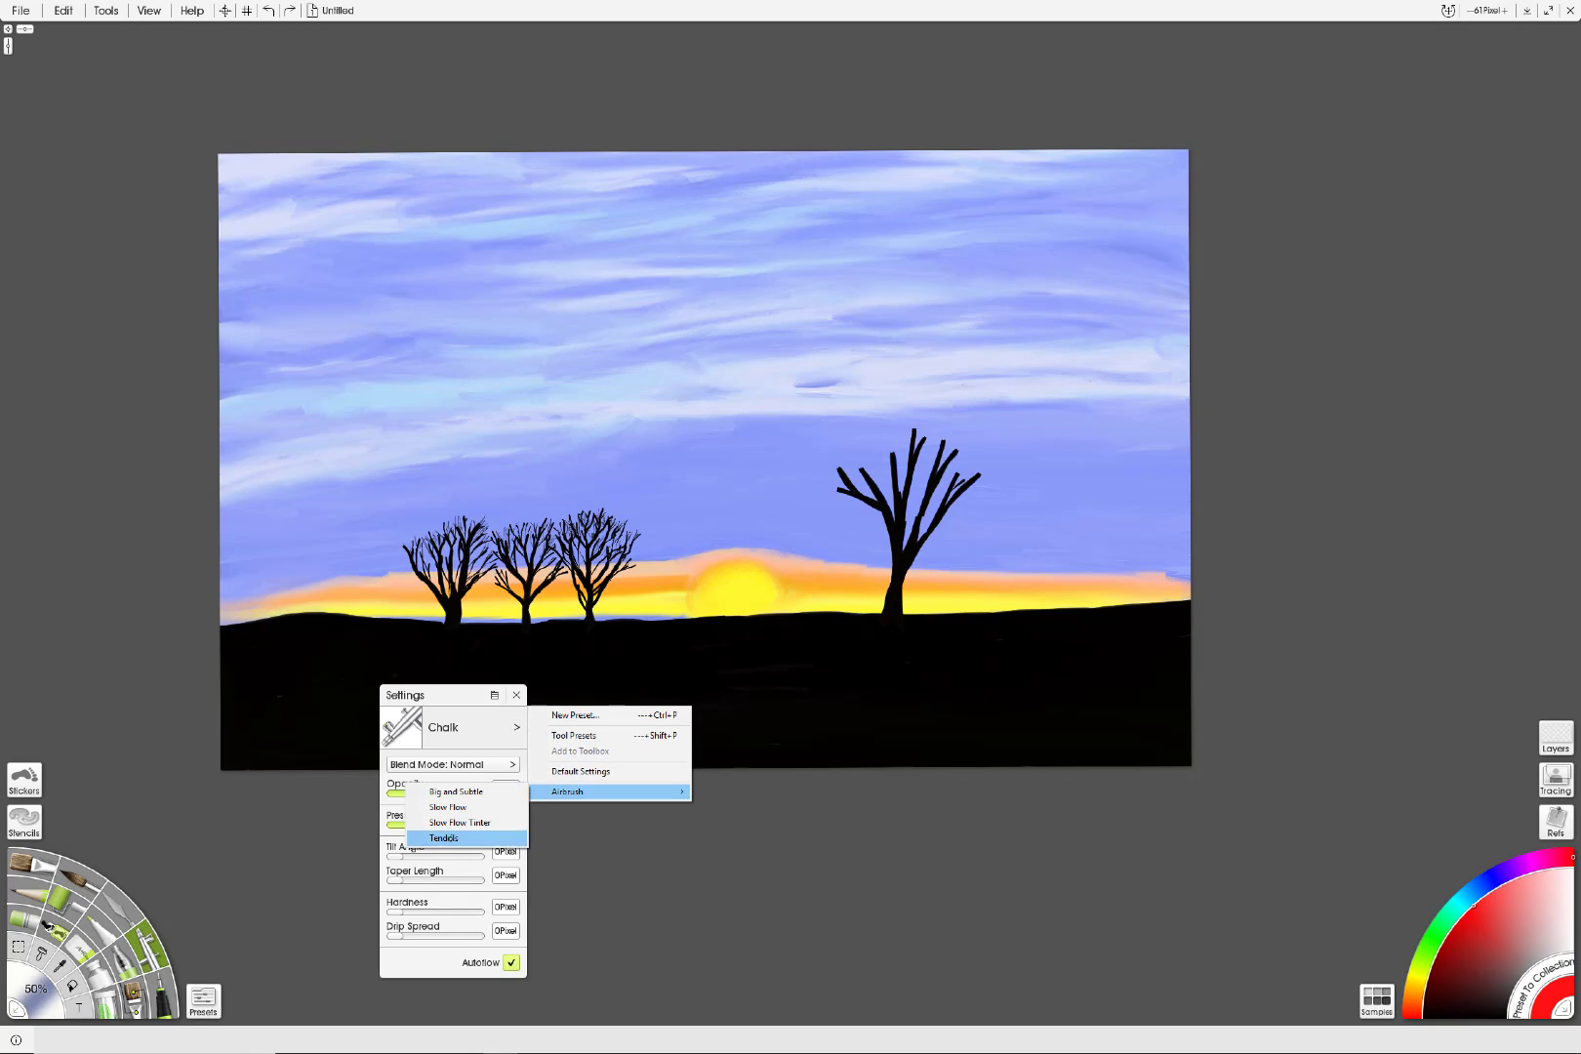
click(444, 838)
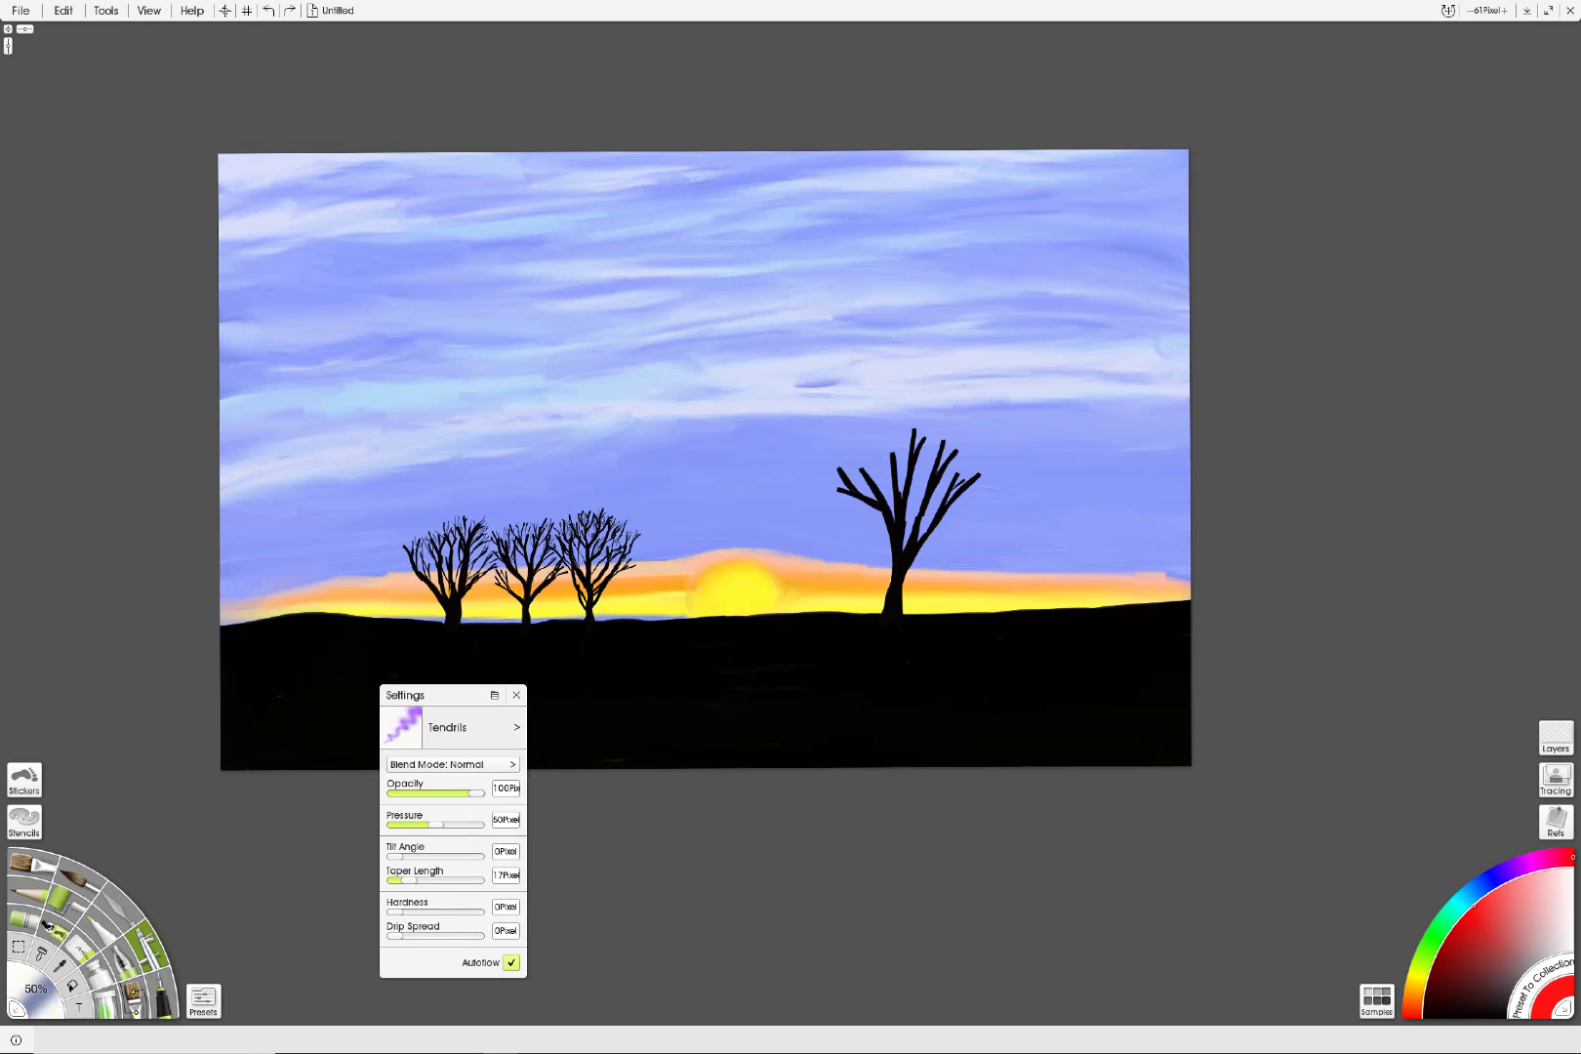
drag(665, 553, 695, 543)
click(268, 9)
Step: Try the ink pen's Technical Pen preset by sketching a thin red flower beside the sun, and undo it
click(161, 976)
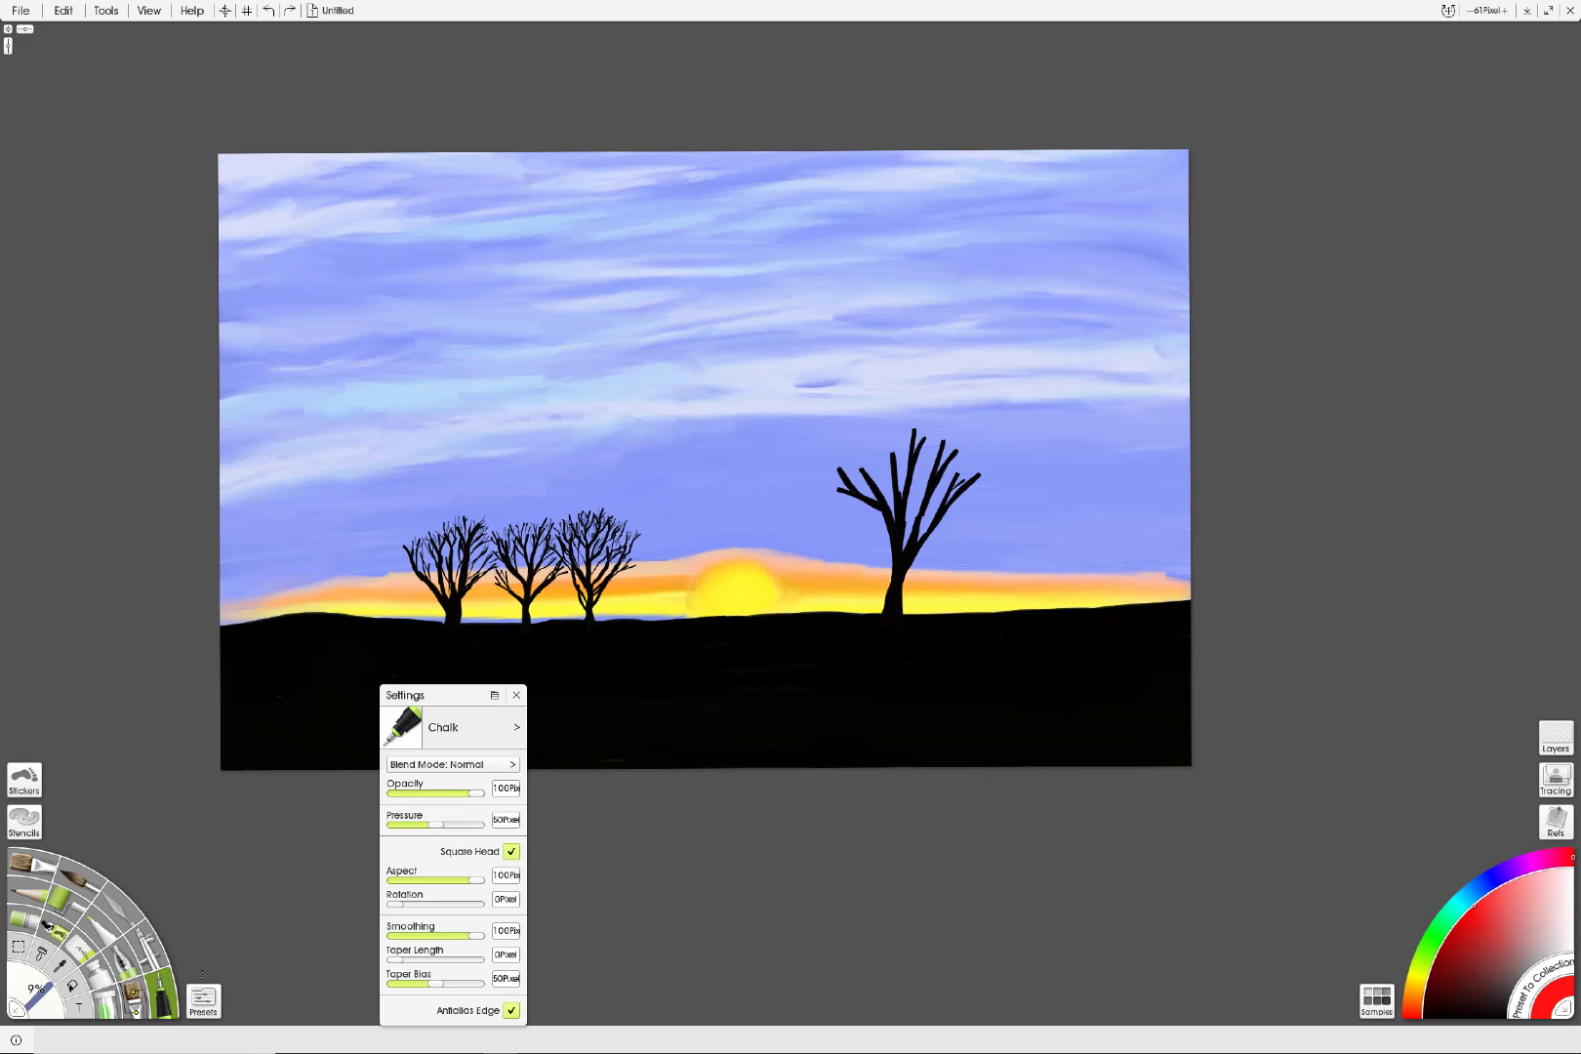
click(516, 727)
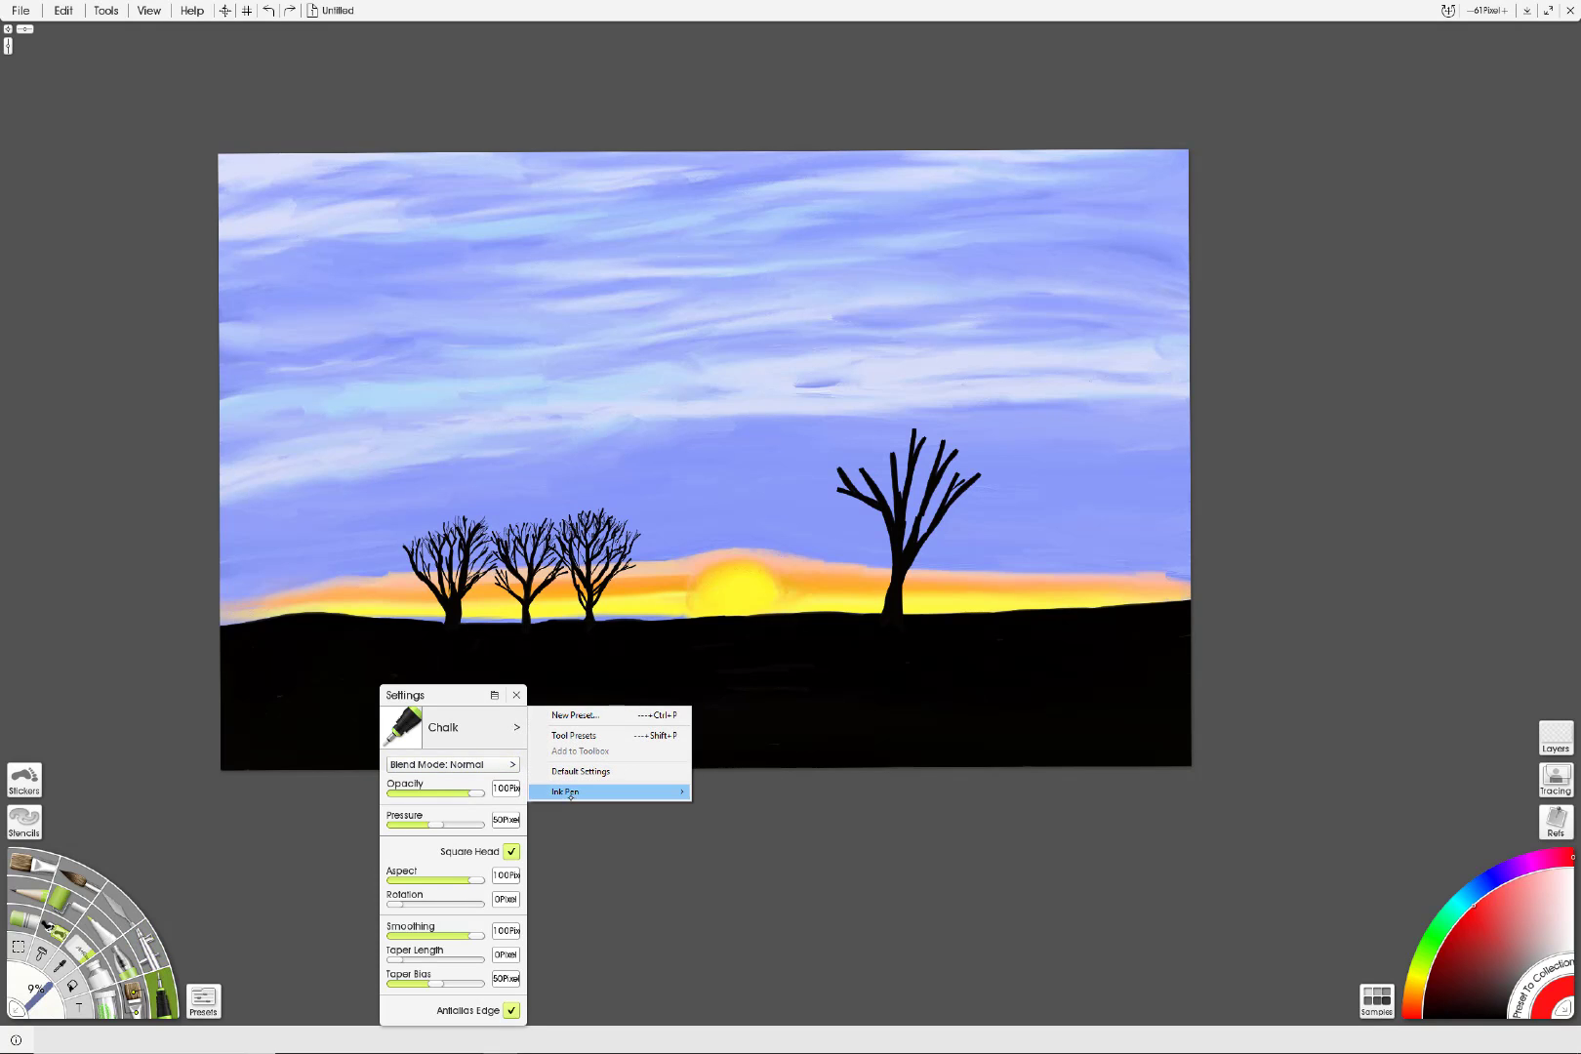
mouse_move(570, 792)
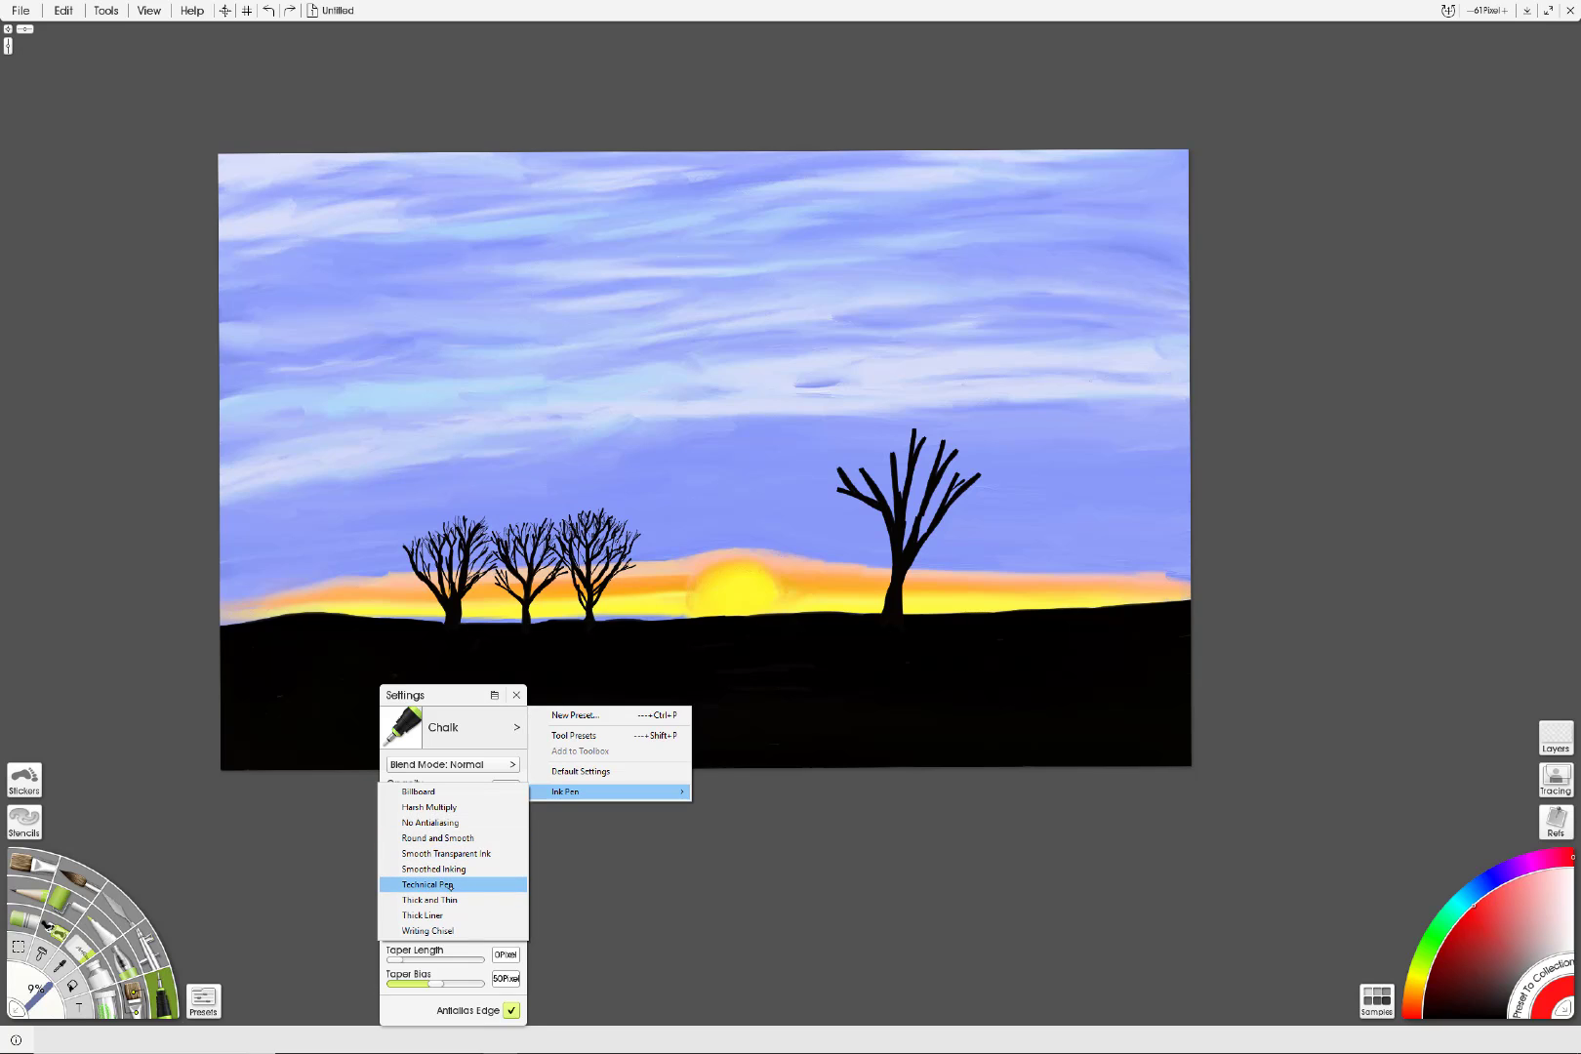
click(450, 885)
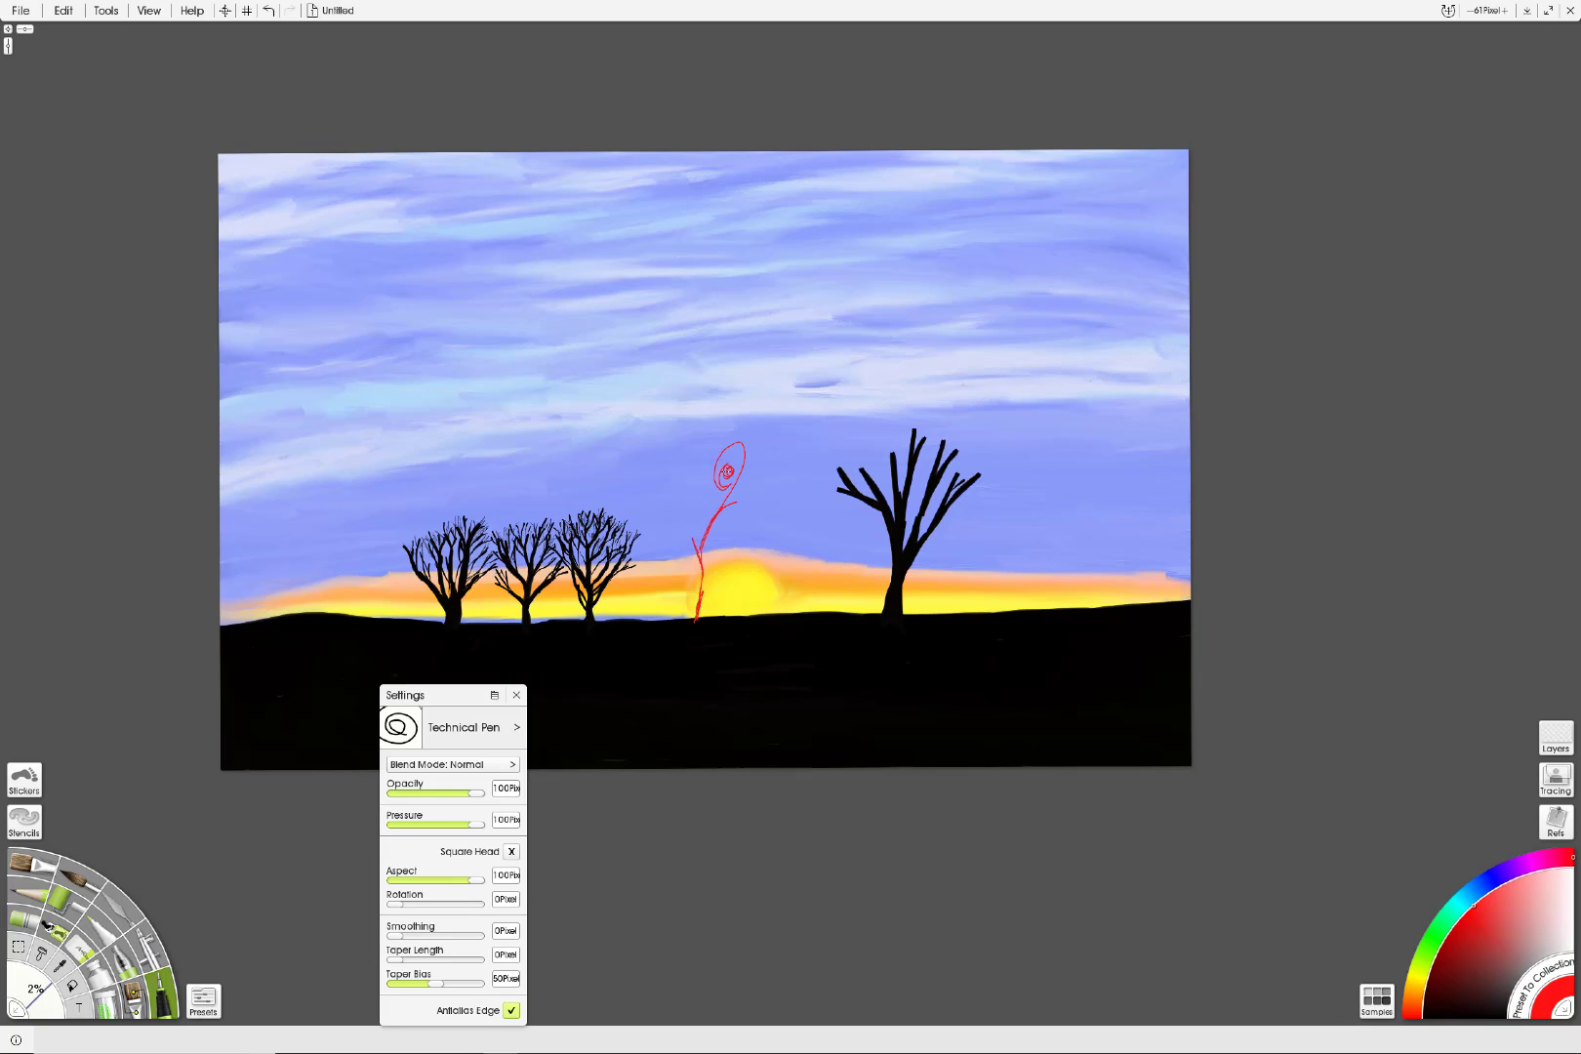
click(268, 9)
Step: Switch to the custom brush, try its Splatter preset with red foliage over the trees and above the sun, and undo it
key(c)
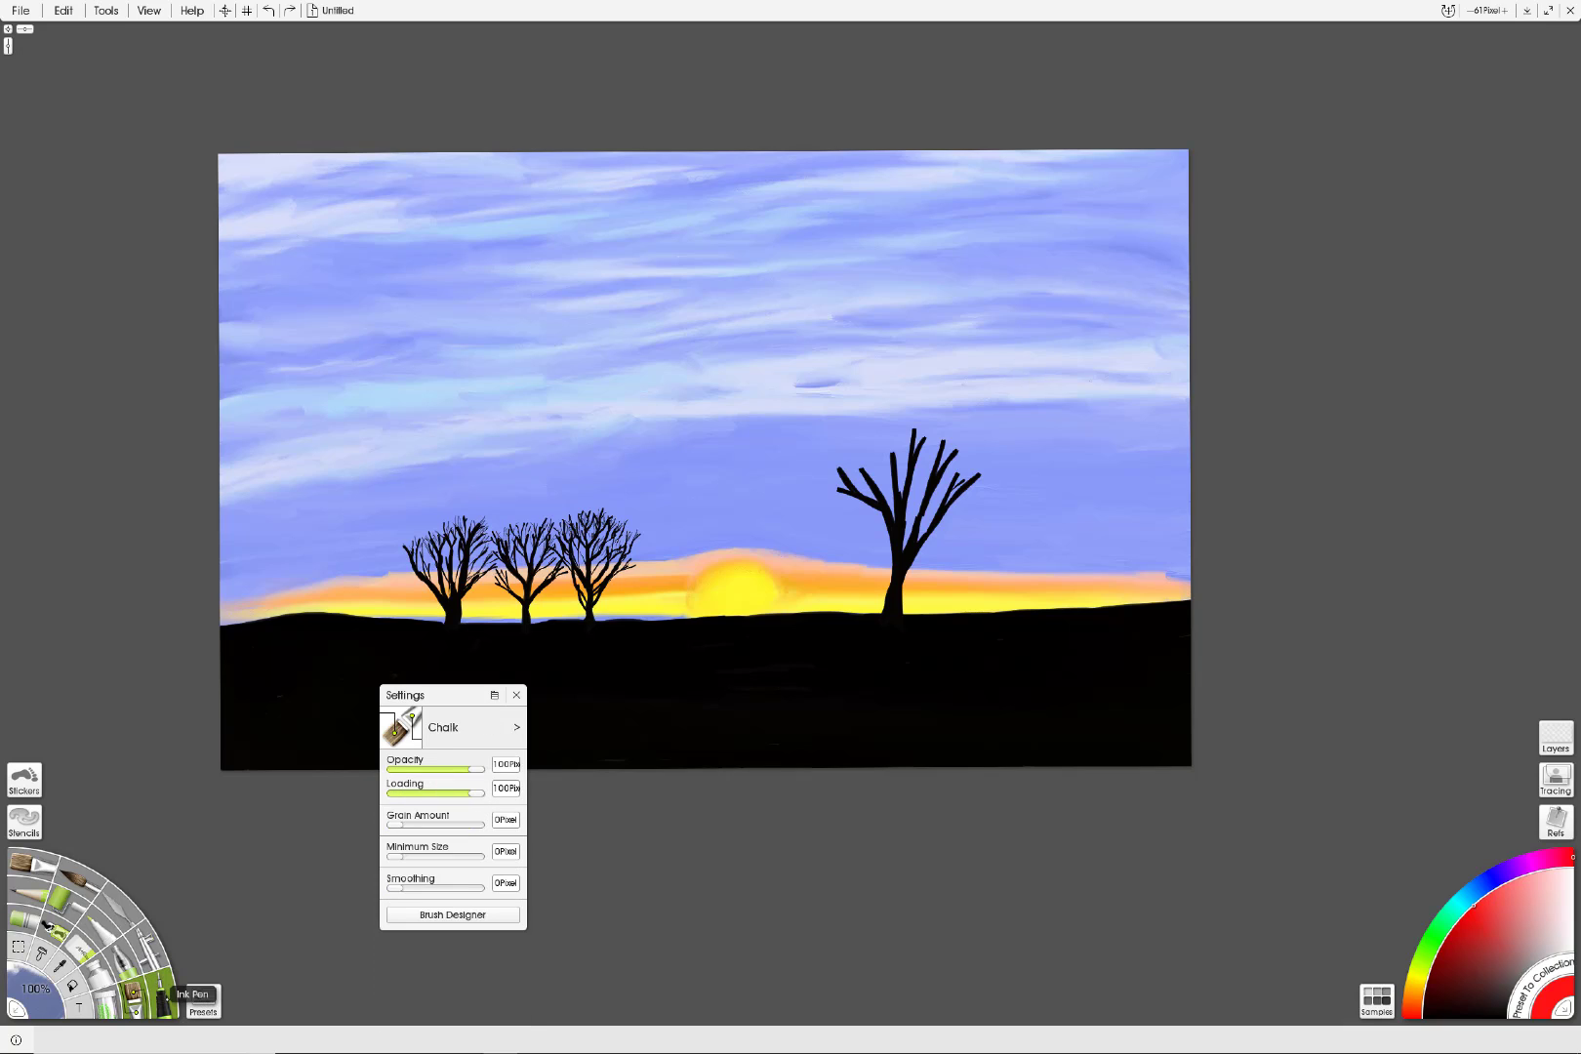
click(517, 727)
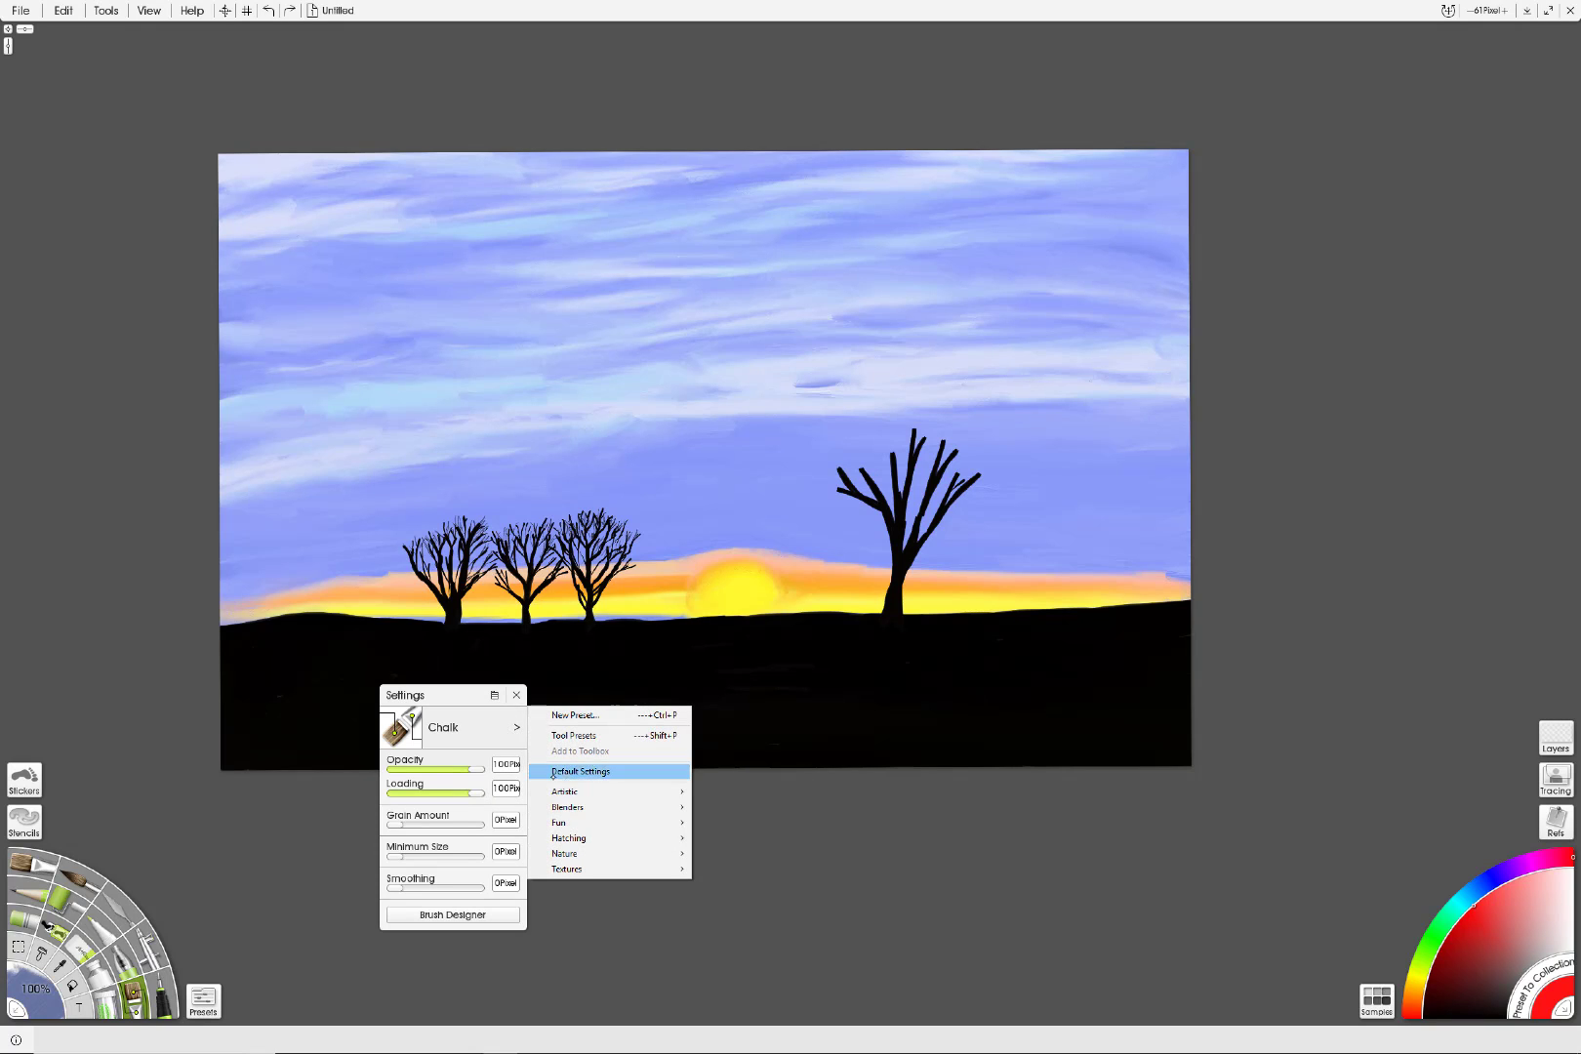
mouse_move(569, 793)
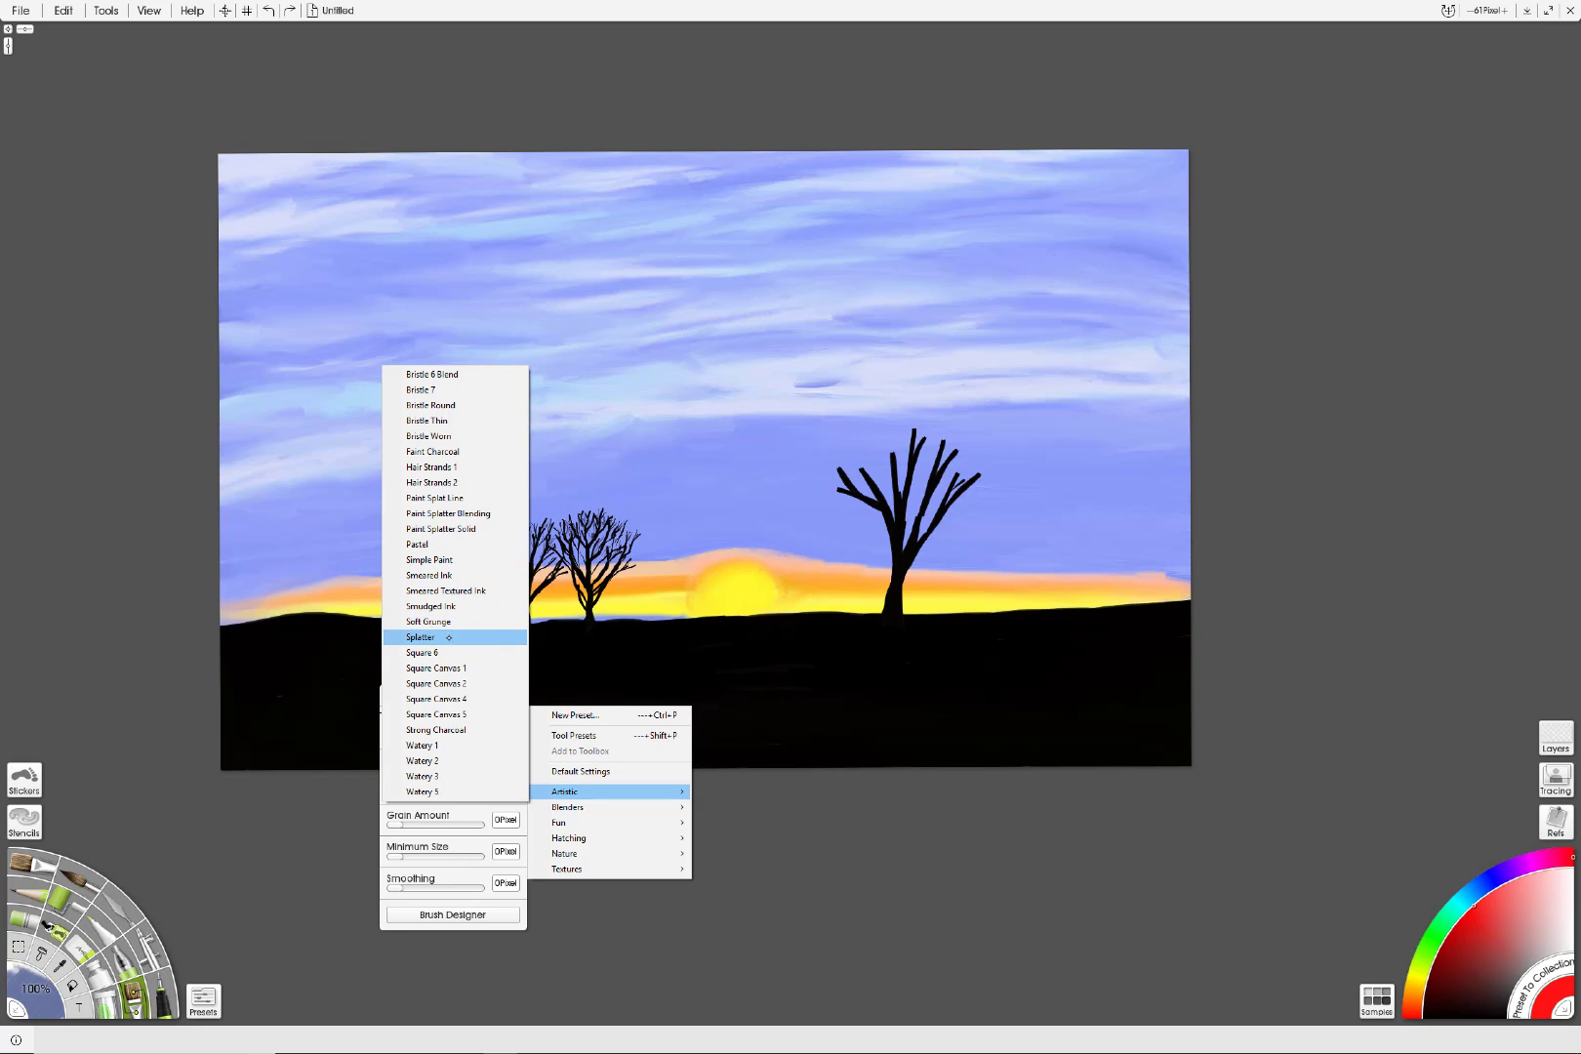
click(448, 637)
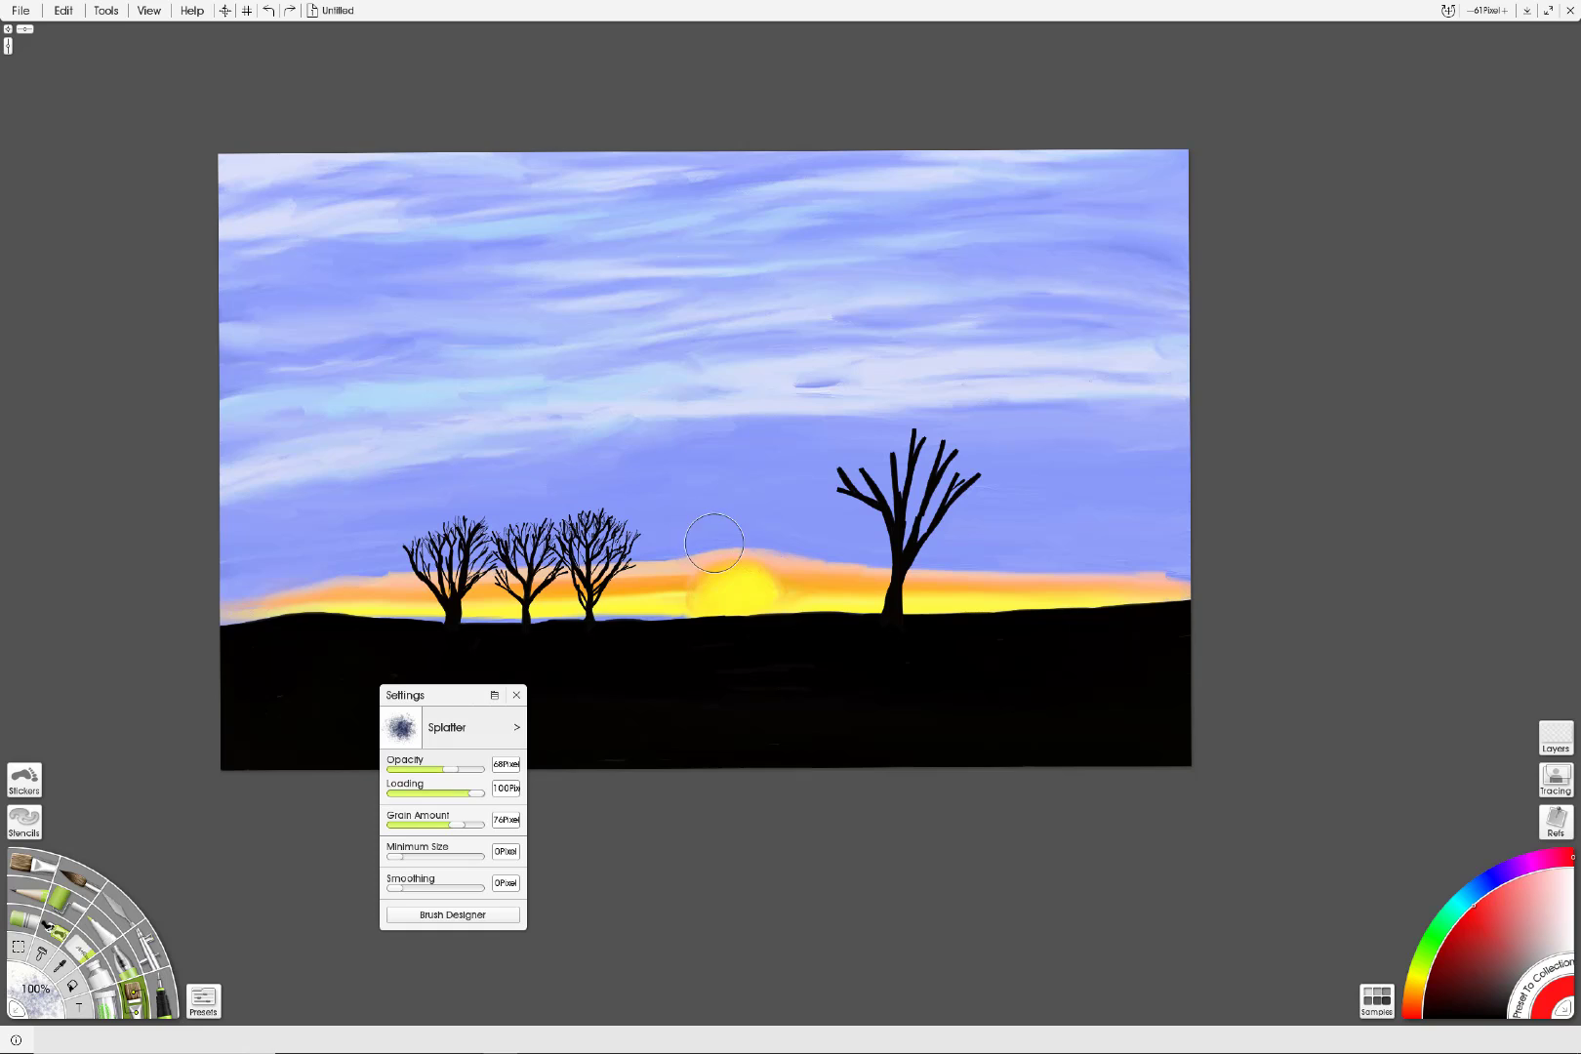
mouse_move(696, 561)
mouse_down()
mouse_move(822, 544)
mouse_move(804, 527)
mouse_move(750, 556)
mouse_move(795, 556)
mouse_move(706, 555)
mouse_move(729, 518)
mouse_move(833, 480)
mouse_move(795, 514)
mouse_move(832, 528)
mouse_move(934, 434)
mouse_move(869, 449)
mouse_move(964, 455)
mouse_move(947, 471)
mouse_move(977, 498)
mouse_move(958, 439)
mouse_move(910, 429)
mouse_move(893, 444)
mouse_move(911, 474)
mouse_move(650, 531)
mouse_move(552, 515)
mouse_move(431, 534)
mouse_move(646, 548)
mouse_move(763, 527)
mouse_move(661, 522)
mouse_move(784, 502)
mouse_move(763, 484)
mouse_move(769, 450)
mouse_up()
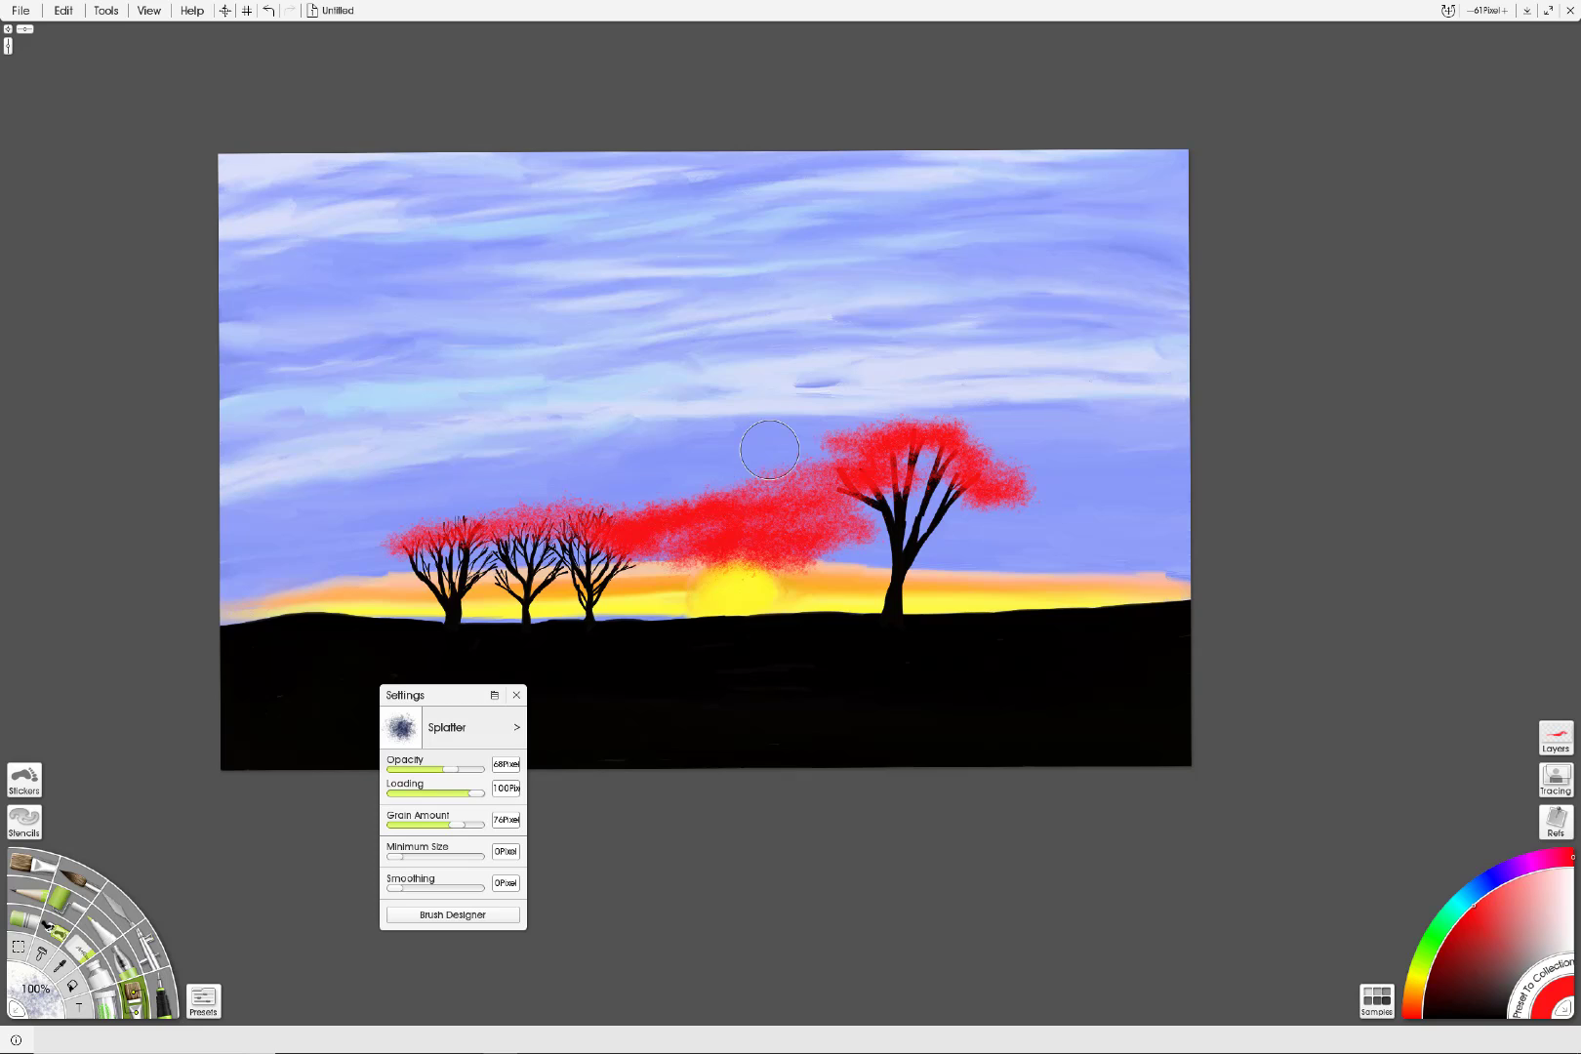
click(268, 10)
Step: Try the custom brush's Feathers preset with a looping red stroke across the sky, and undo it
click(516, 727)
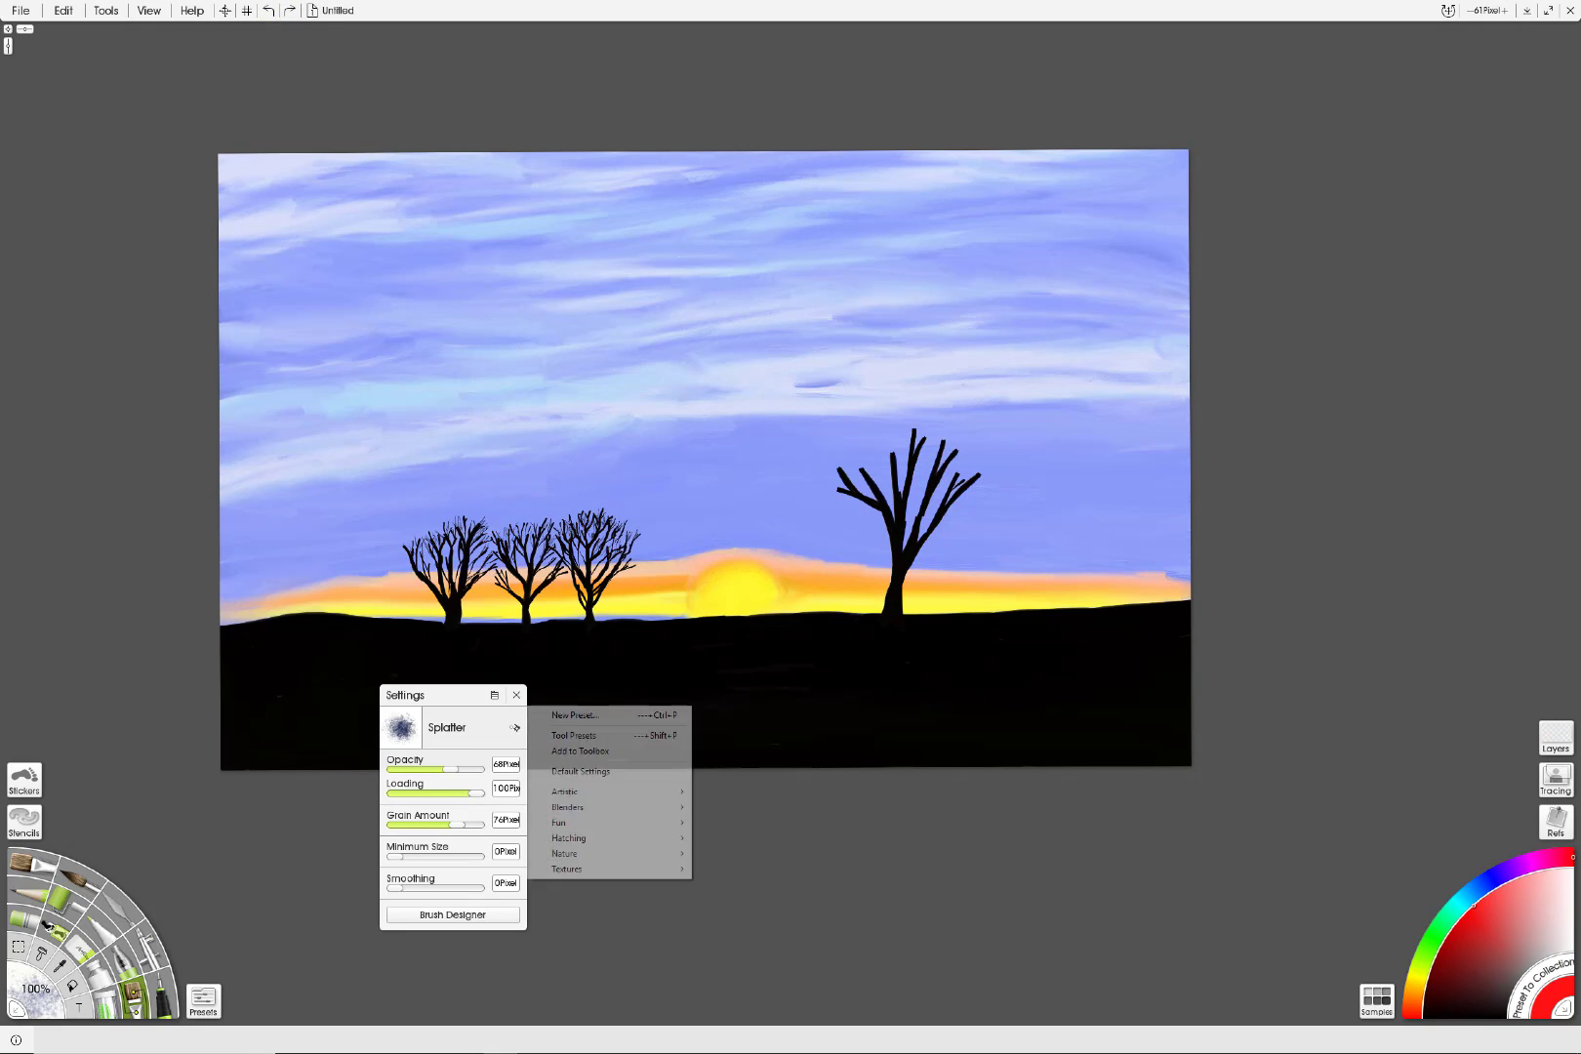
mouse_move(568, 855)
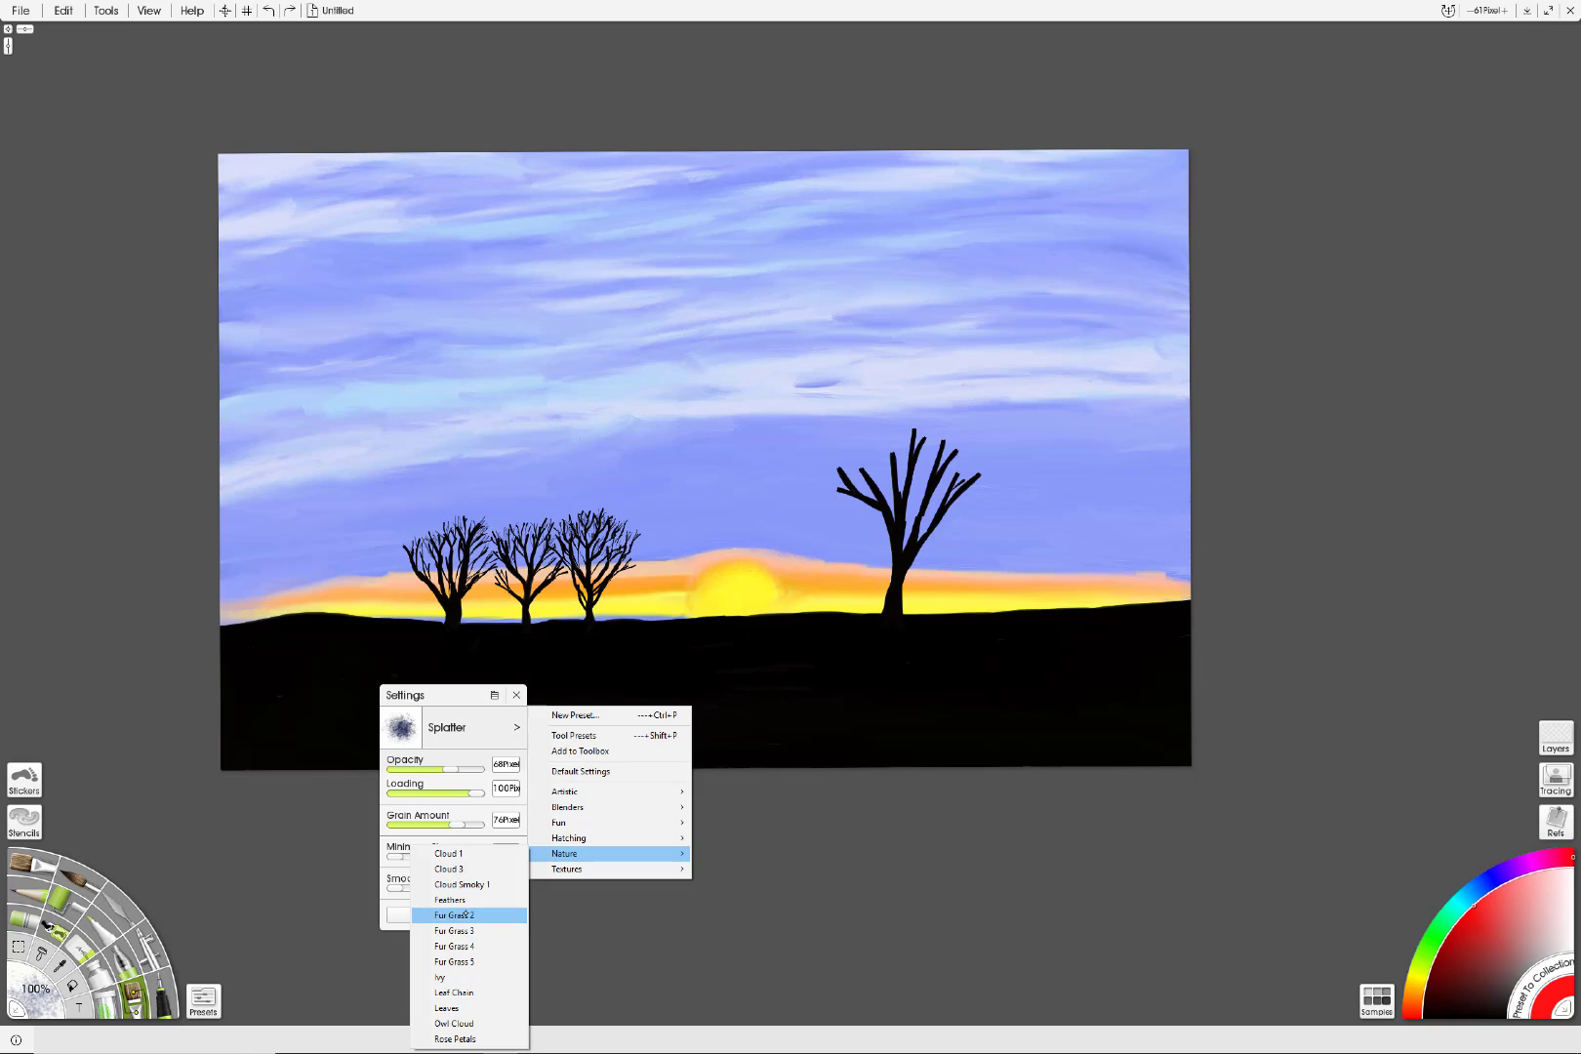
click(468, 900)
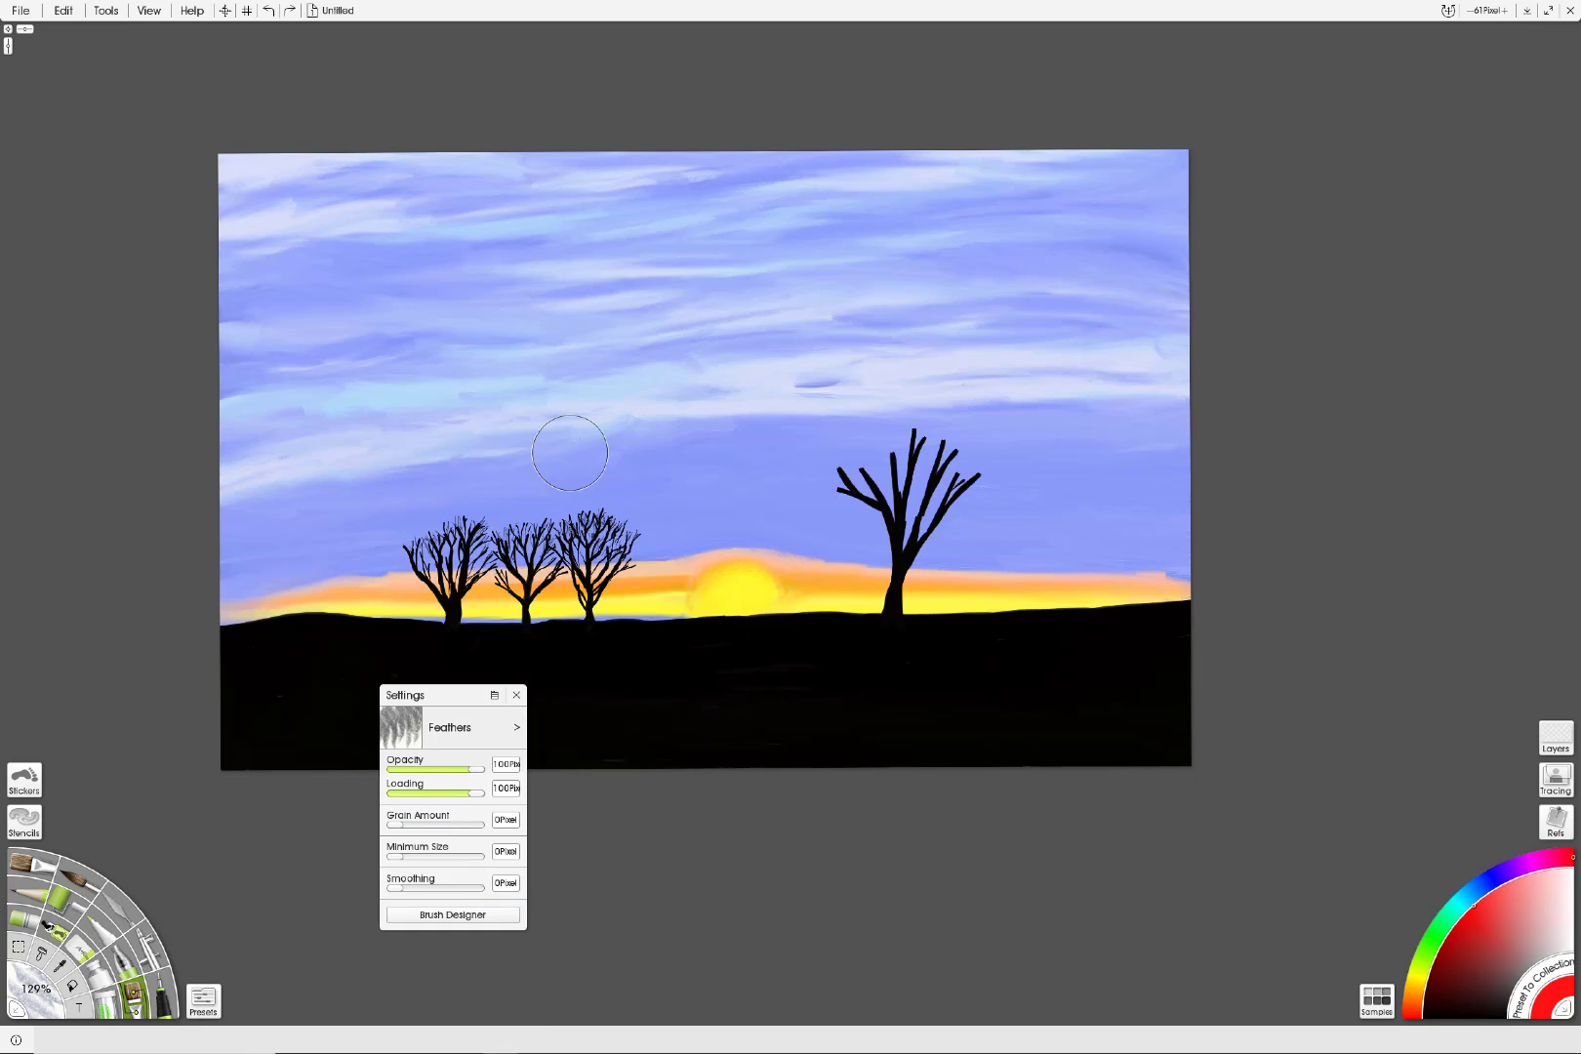
mouse_move(570, 452)
mouse_down()
mouse_move(607, 437)
mouse_move(771, 483)
mouse_move(849, 385)
mouse_move(808, 313)
mouse_move(575, 367)
mouse_move(570, 343)
mouse_move(635, 322)
mouse_move(629, 417)
mouse_up()
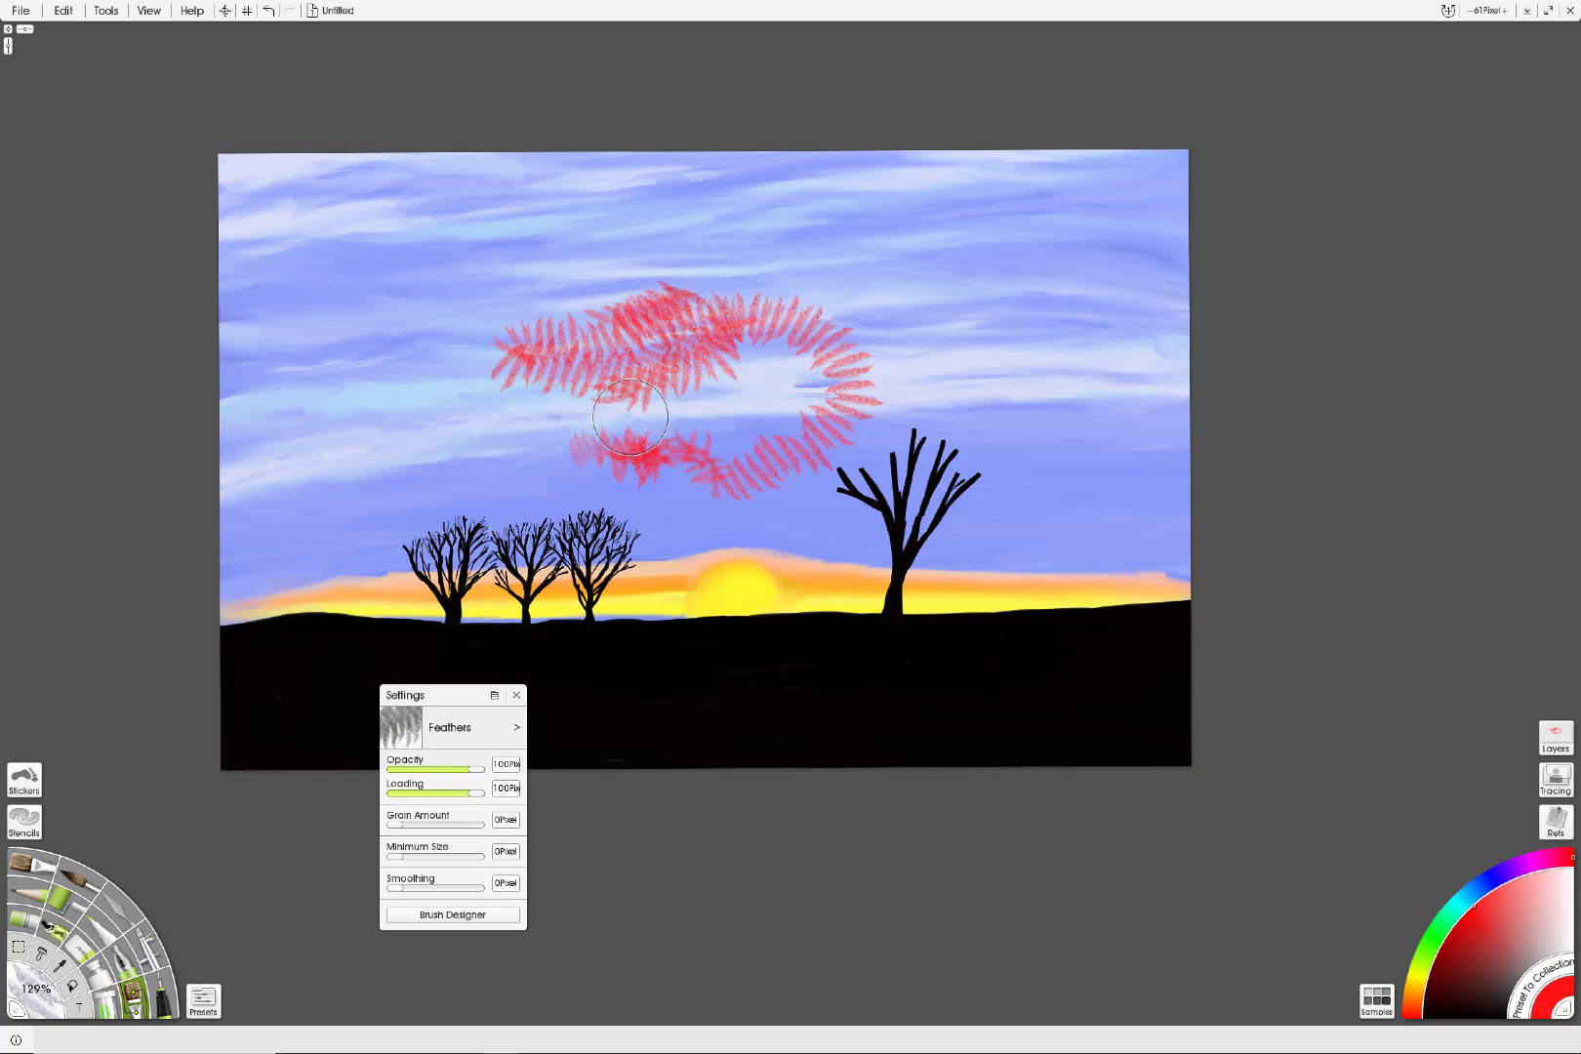
click(269, 10)
Step: Try the Fur Grass 2 preset by painting red foliage on the three small trees, and undo it
click(517, 727)
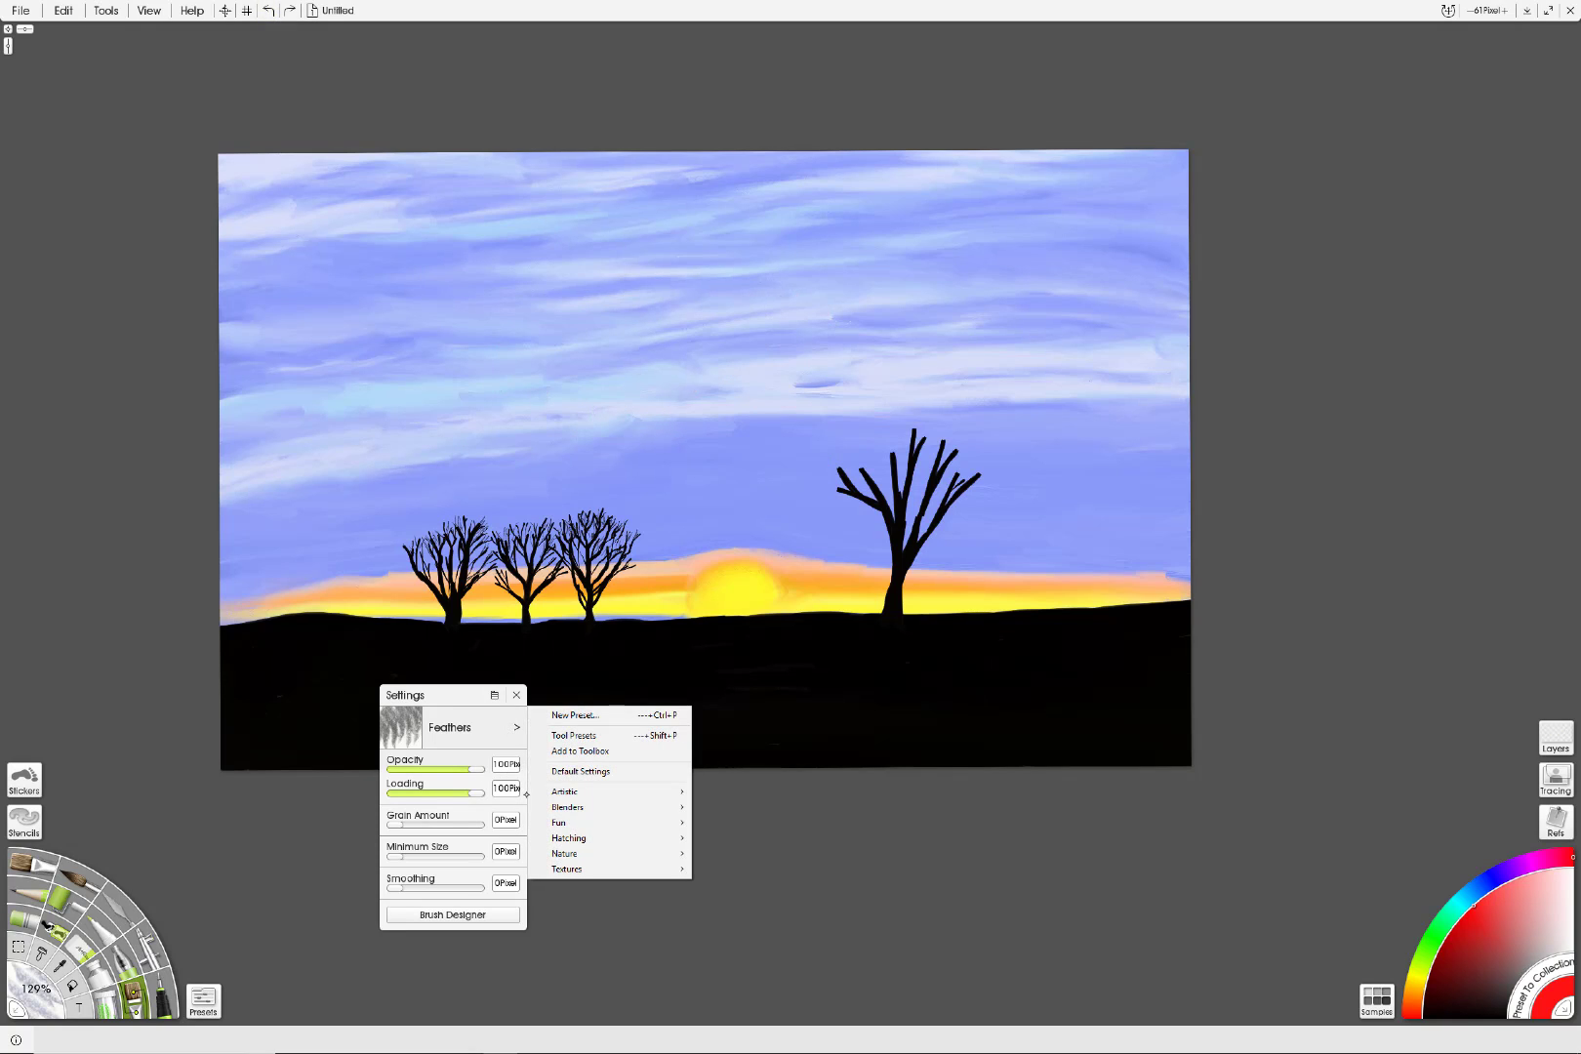
mouse_move(605, 853)
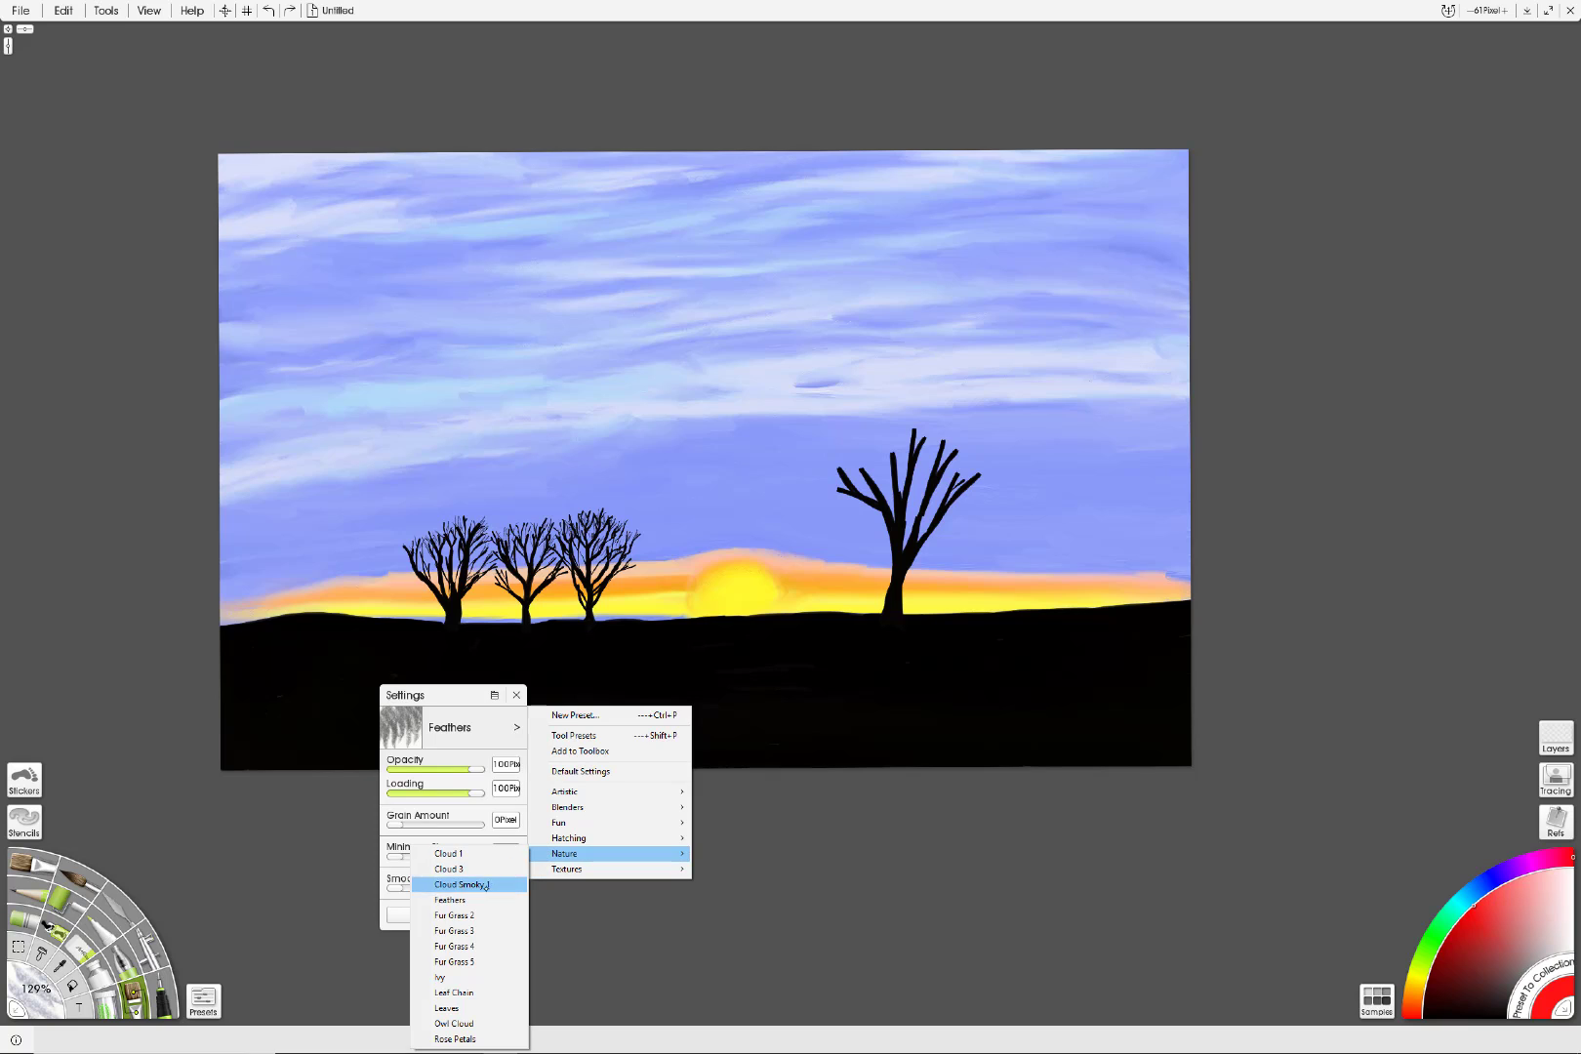
click(459, 915)
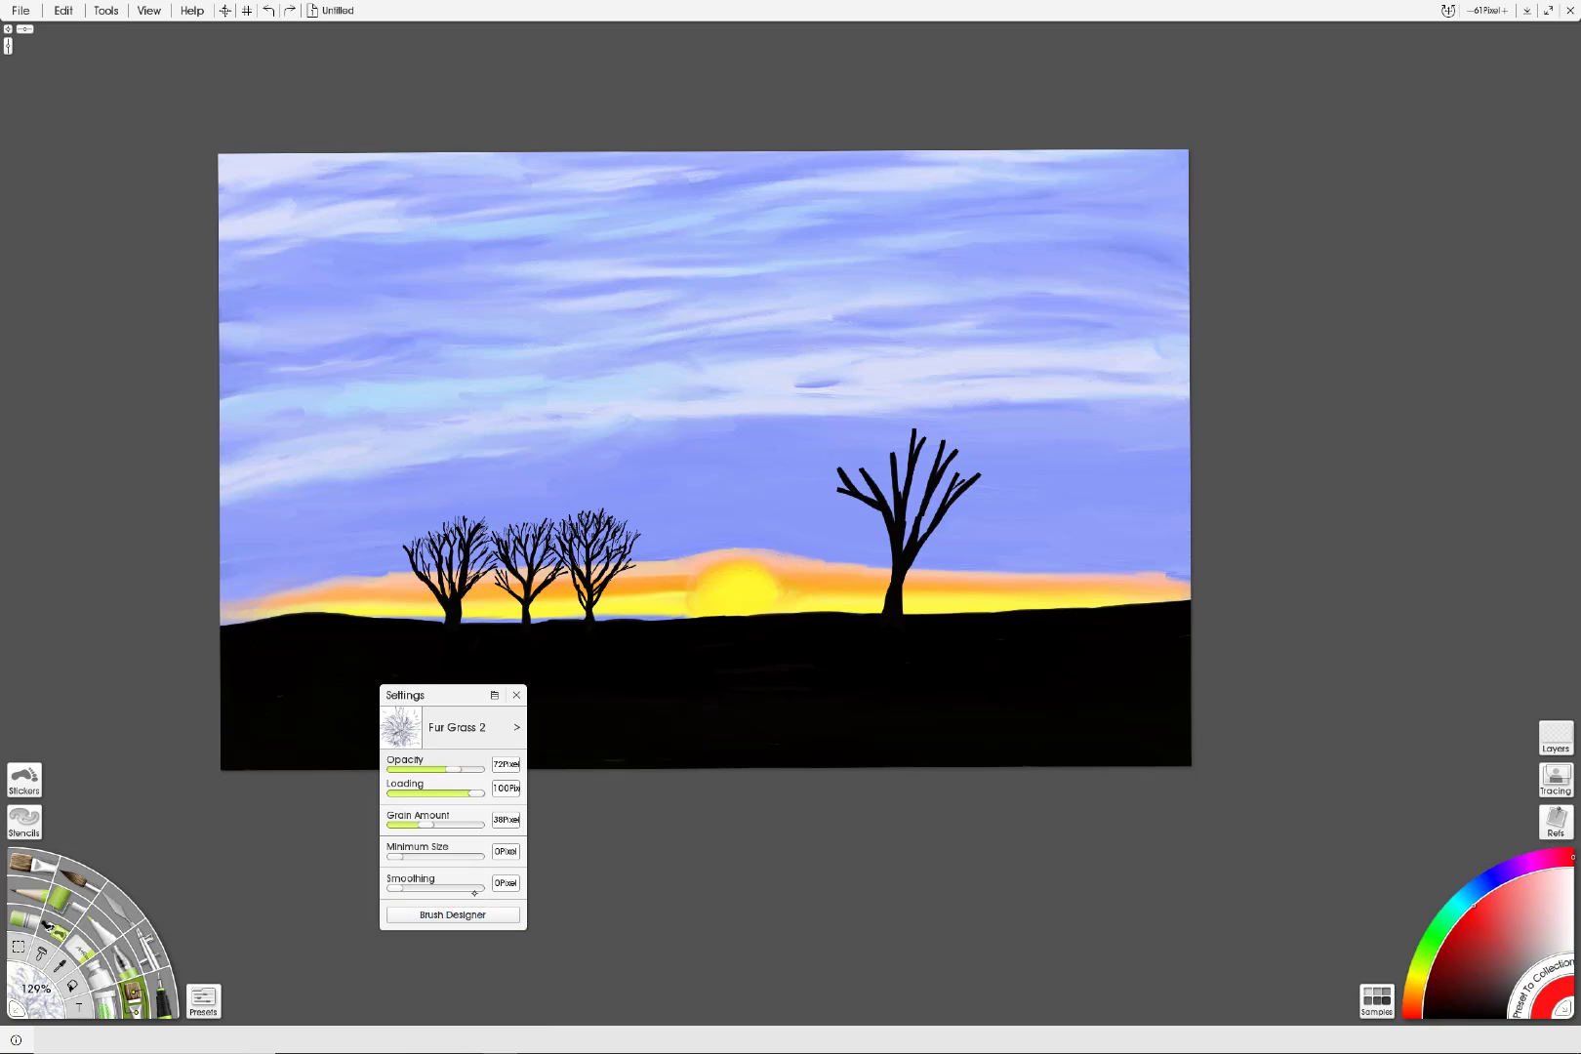
mouse_move(550, 437)
mouse_down()
mouse_move(630, 551)
mouse_move(577, 516)
mouse_move(562, 531)
mouse_move(436, 526)
mouse_move(401, 545)
mouse_move(573, 547)
mouse_up()
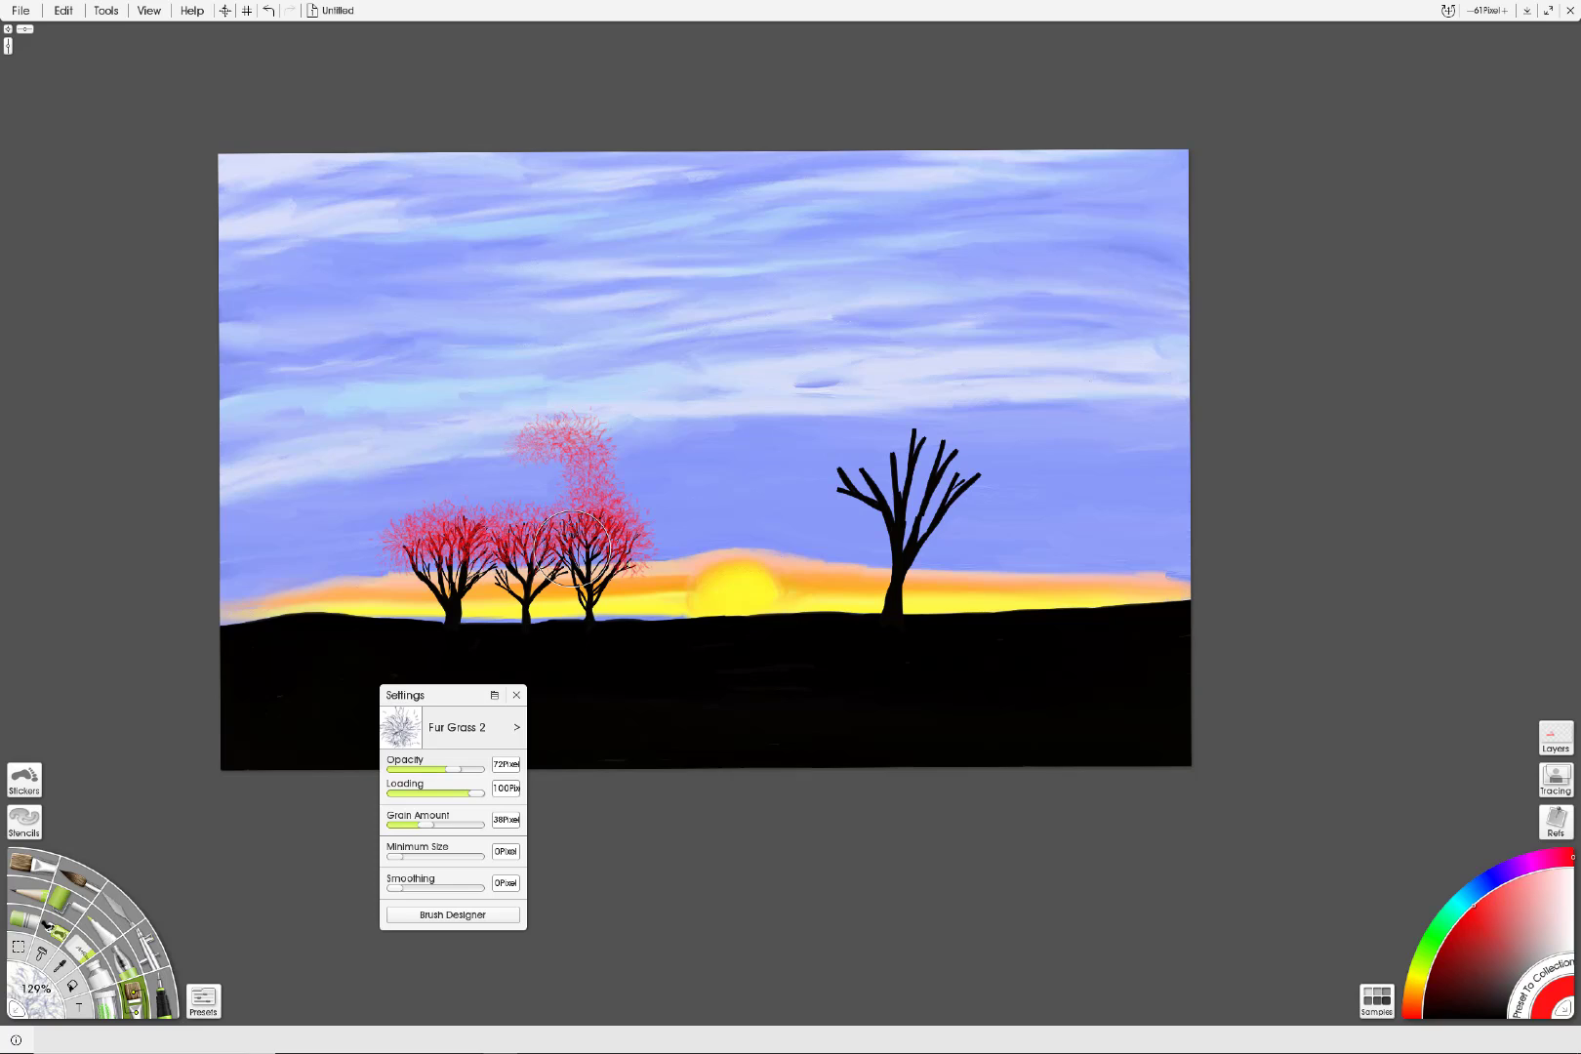
click(268, 10)
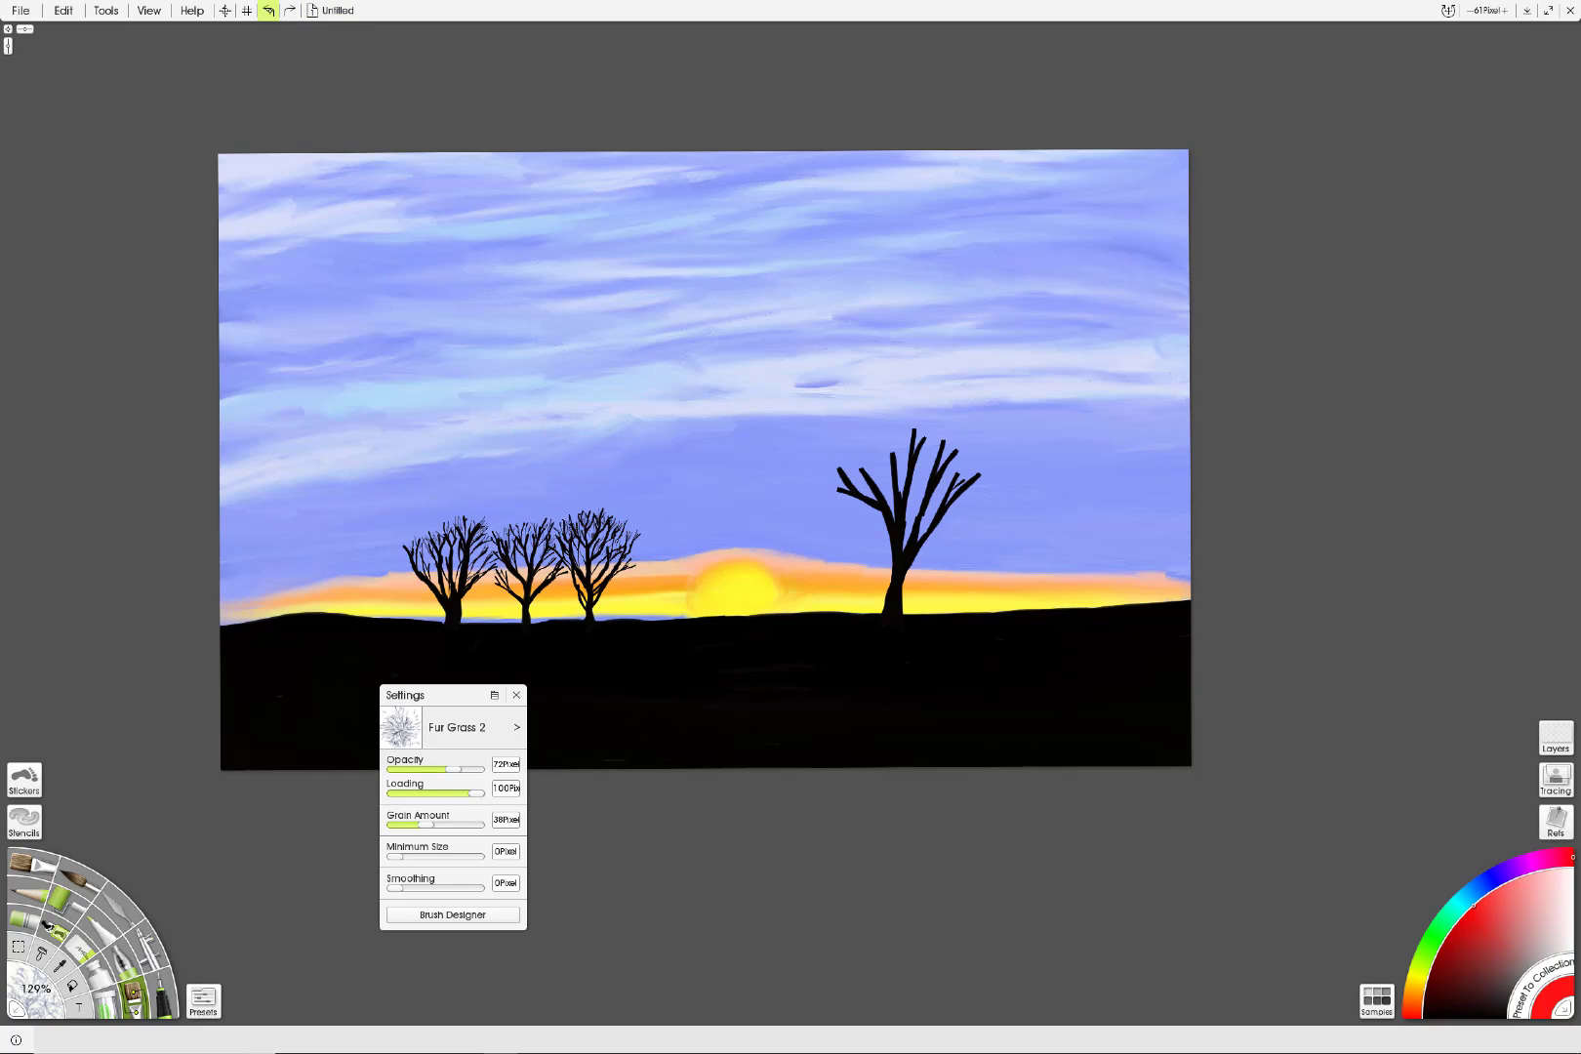
Step: Try the Cloud Smoky 1 preset with a horizontal red stroke in the sky above the sun, and undo it
click(512, 726)
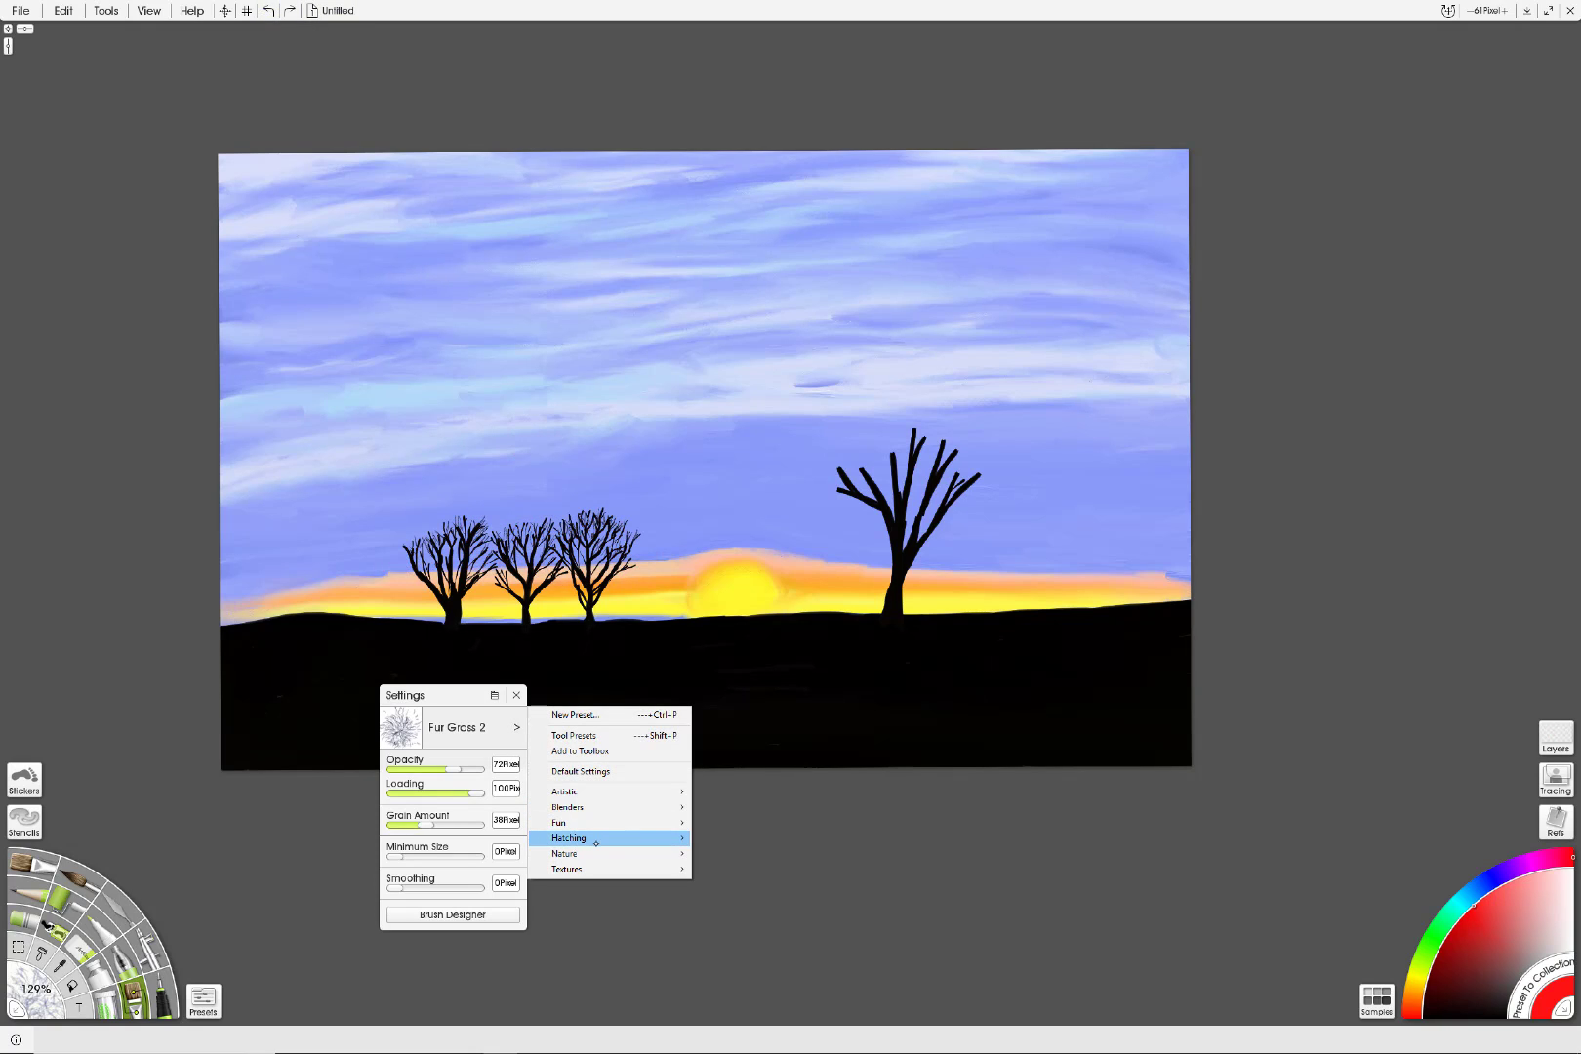
mouse_move(572, 855)
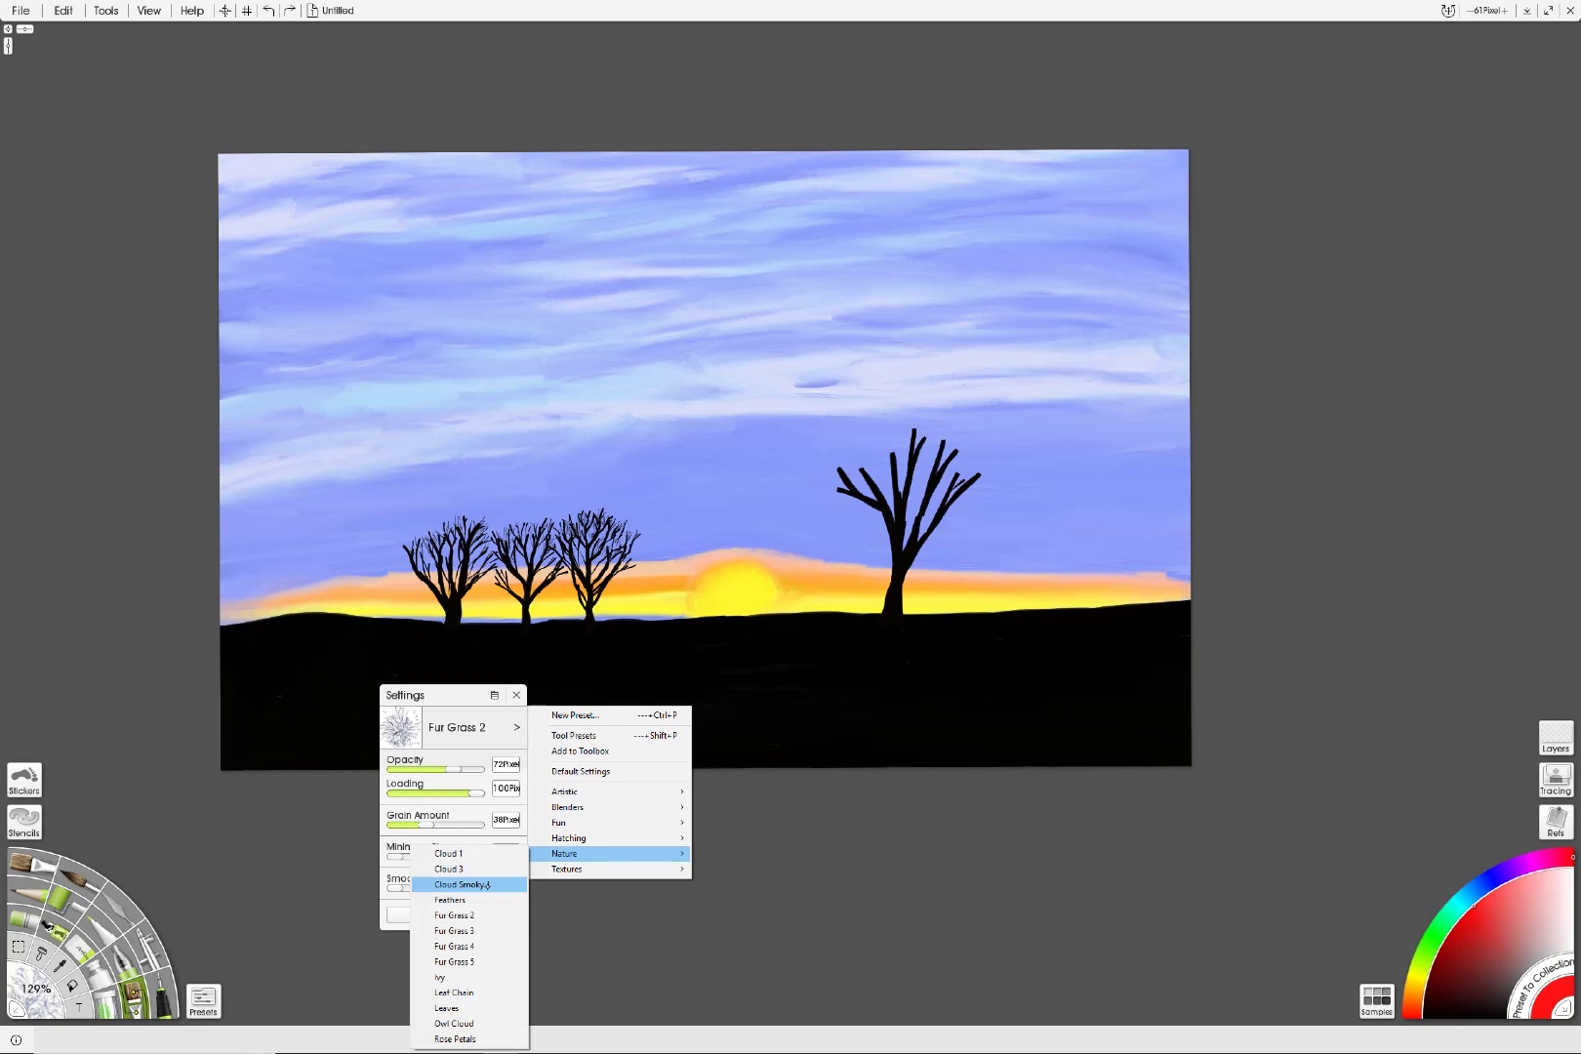
click(486, 885)
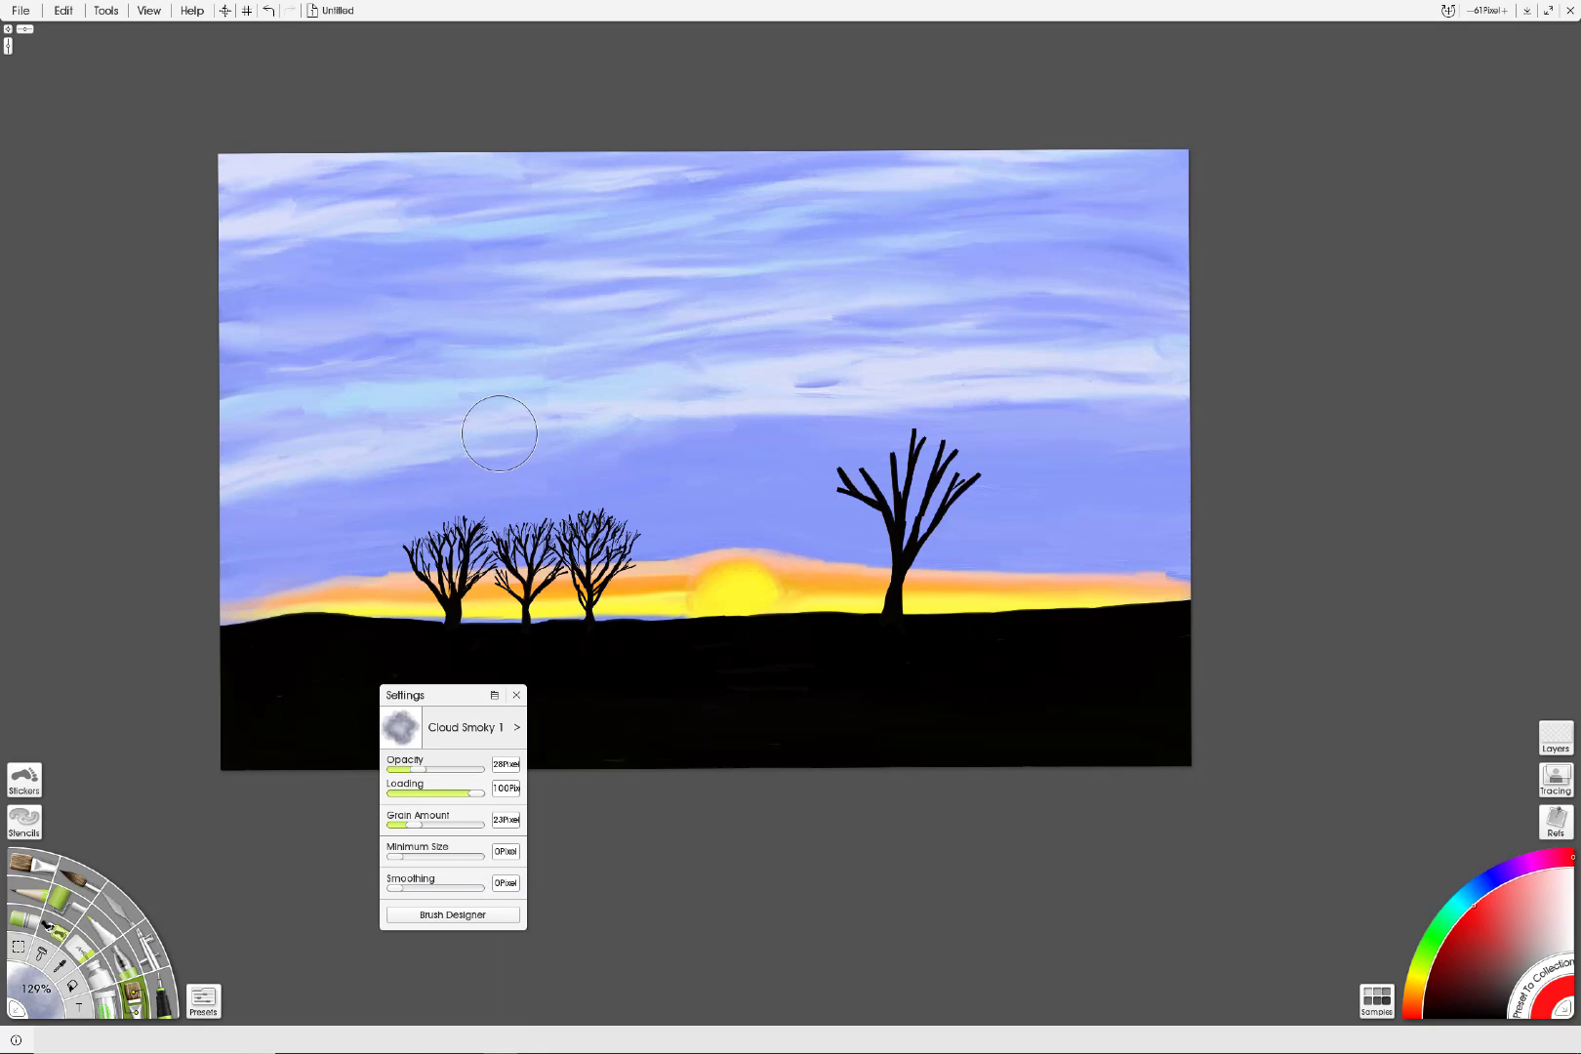
mouse_move(503, 435)
mouse_down()
mouse_move(683, 416)
mouse_move(864, 436)
mouse_up()
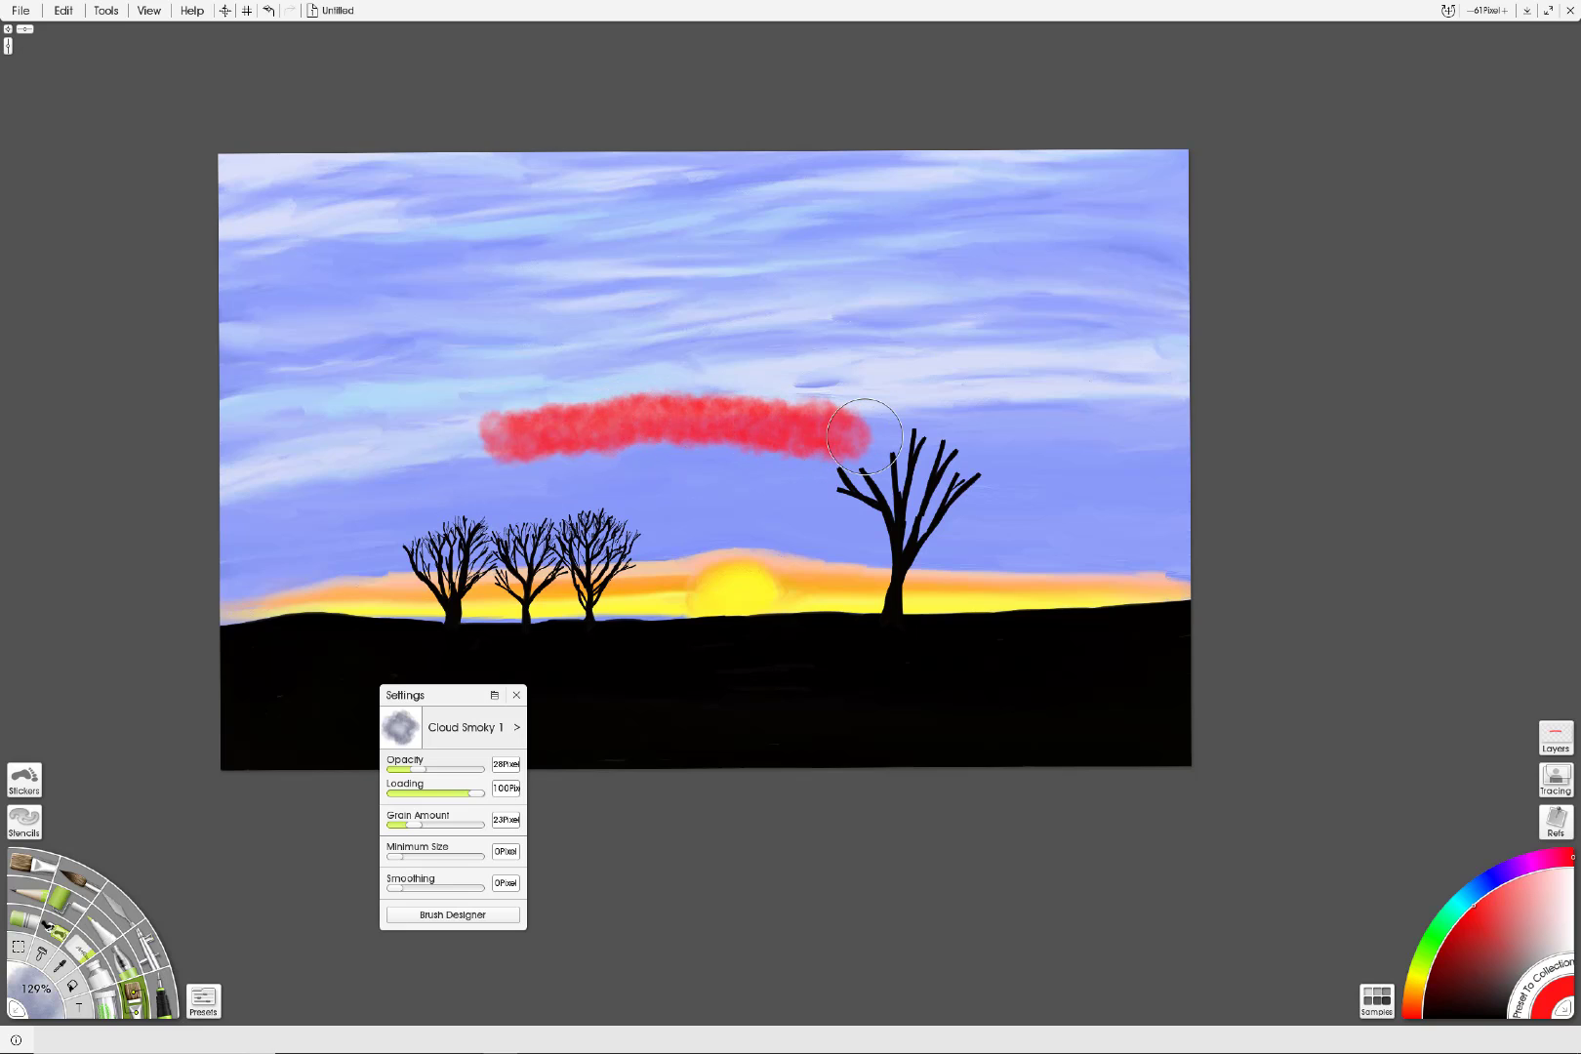
click(269, 10)
Step: Try the Flowers 1 preset by scattering red blossoms from the sky to the large tree, inspect them up close, and undo them
click(516, 727)
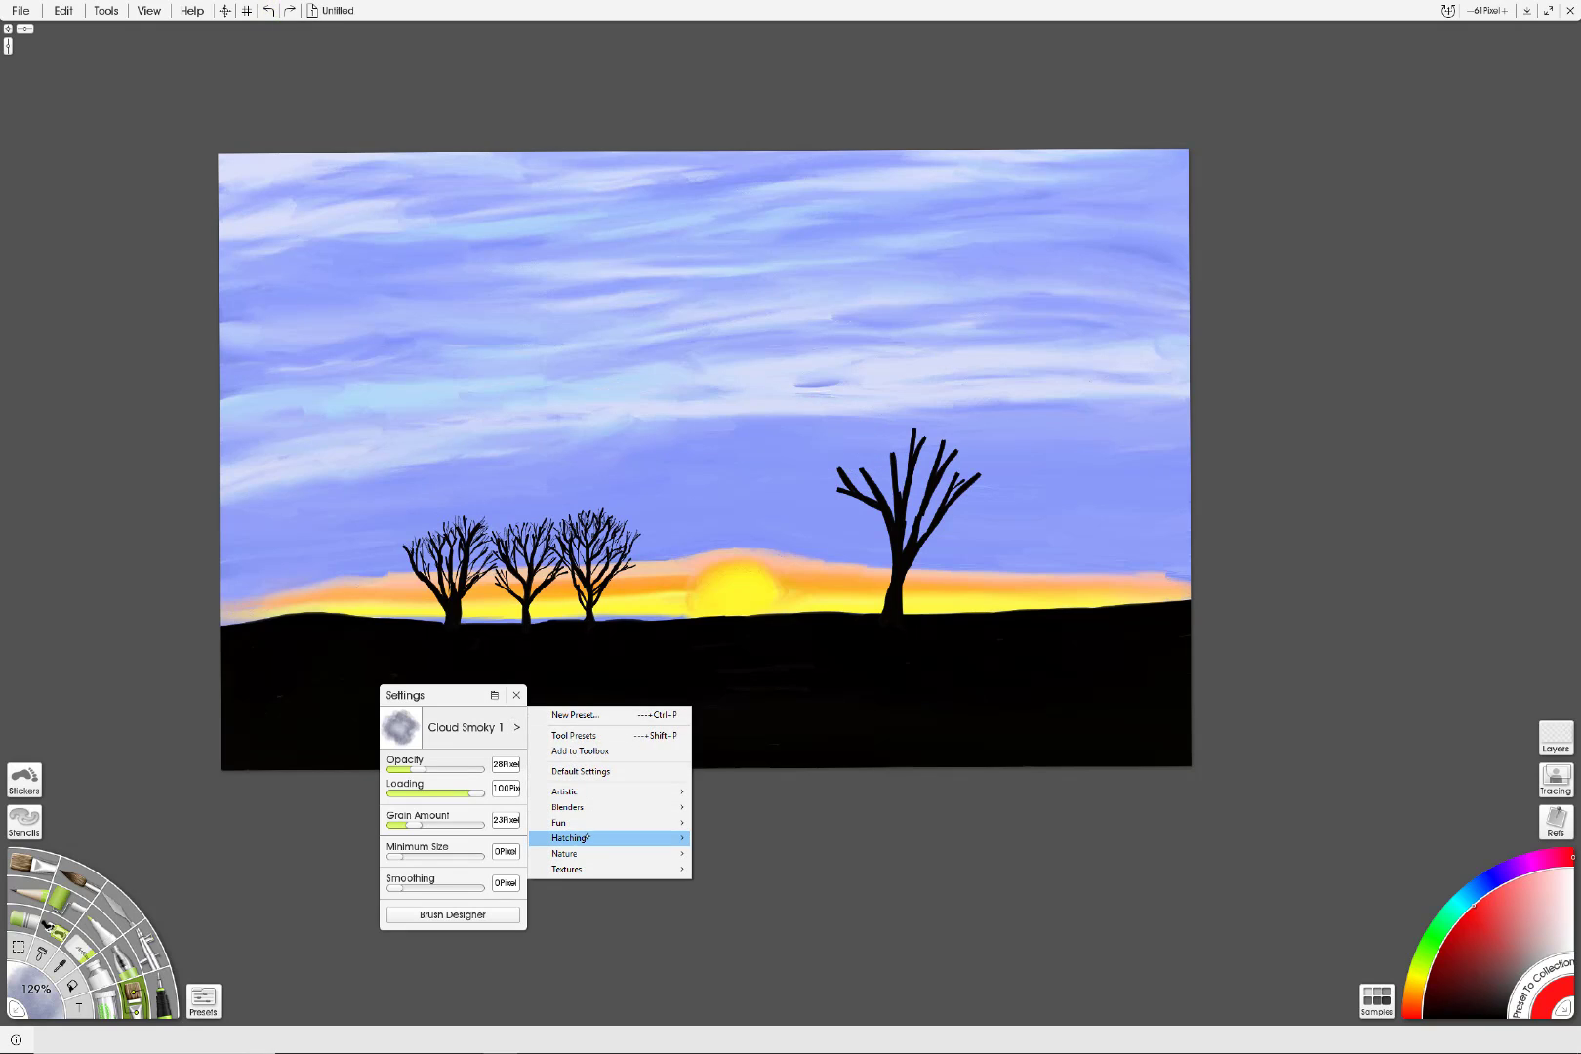
mouse_move(586, 838)
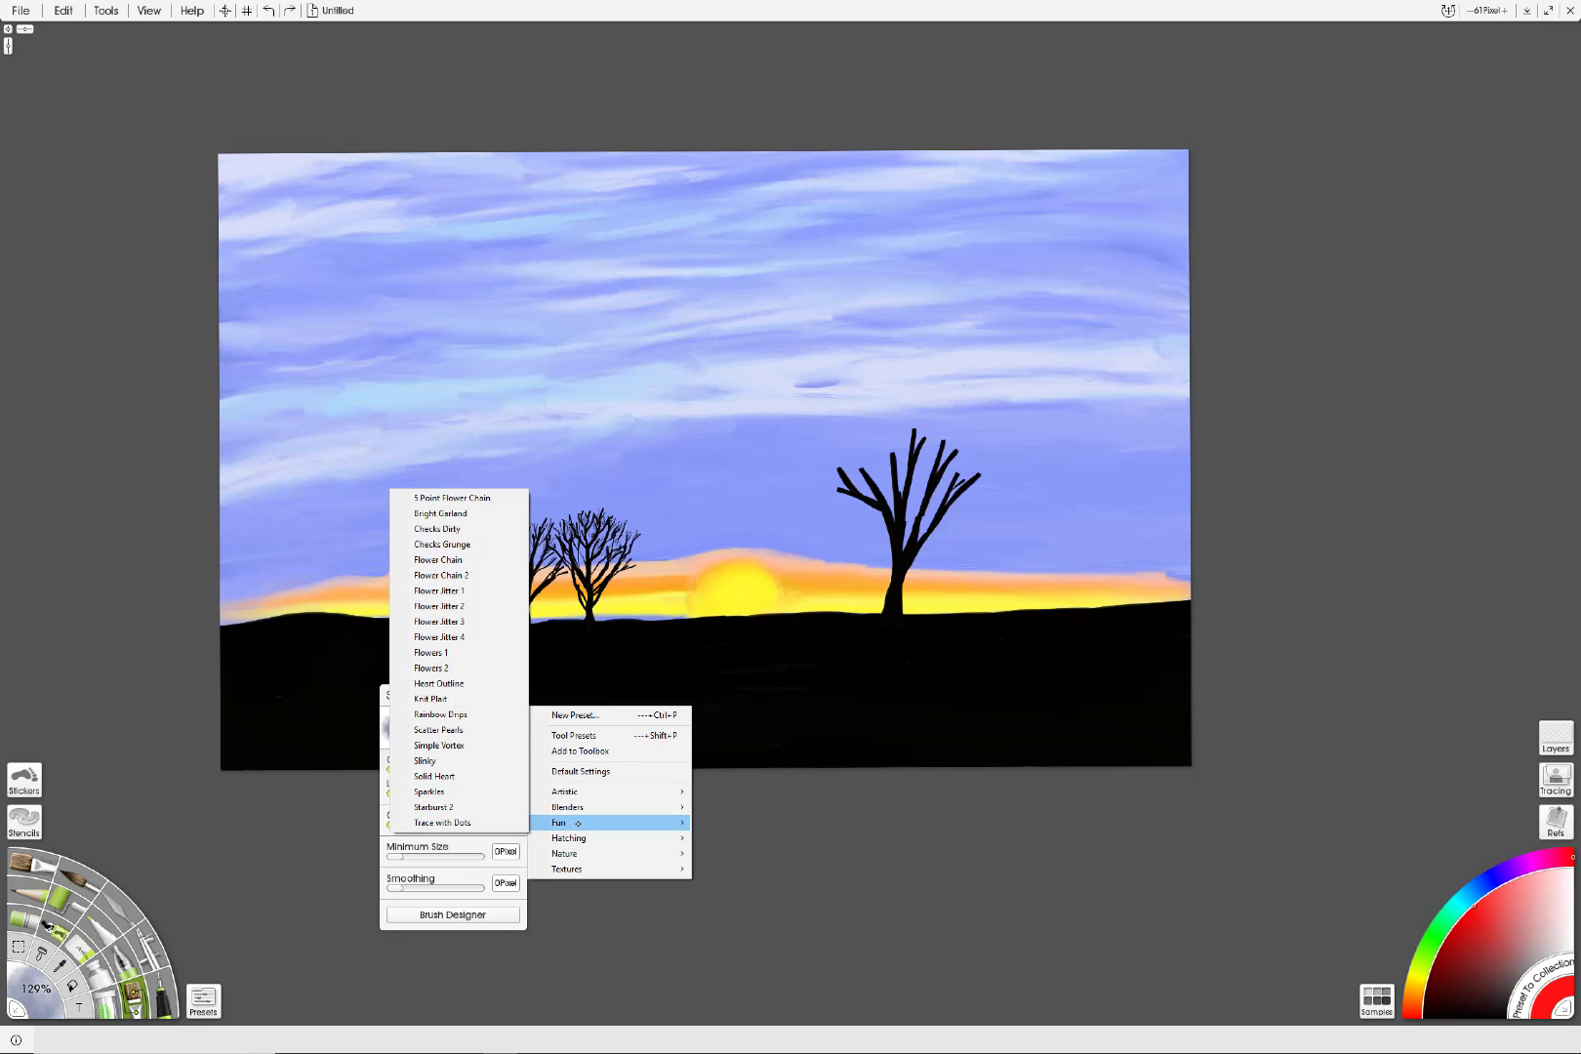
click(460, 652)
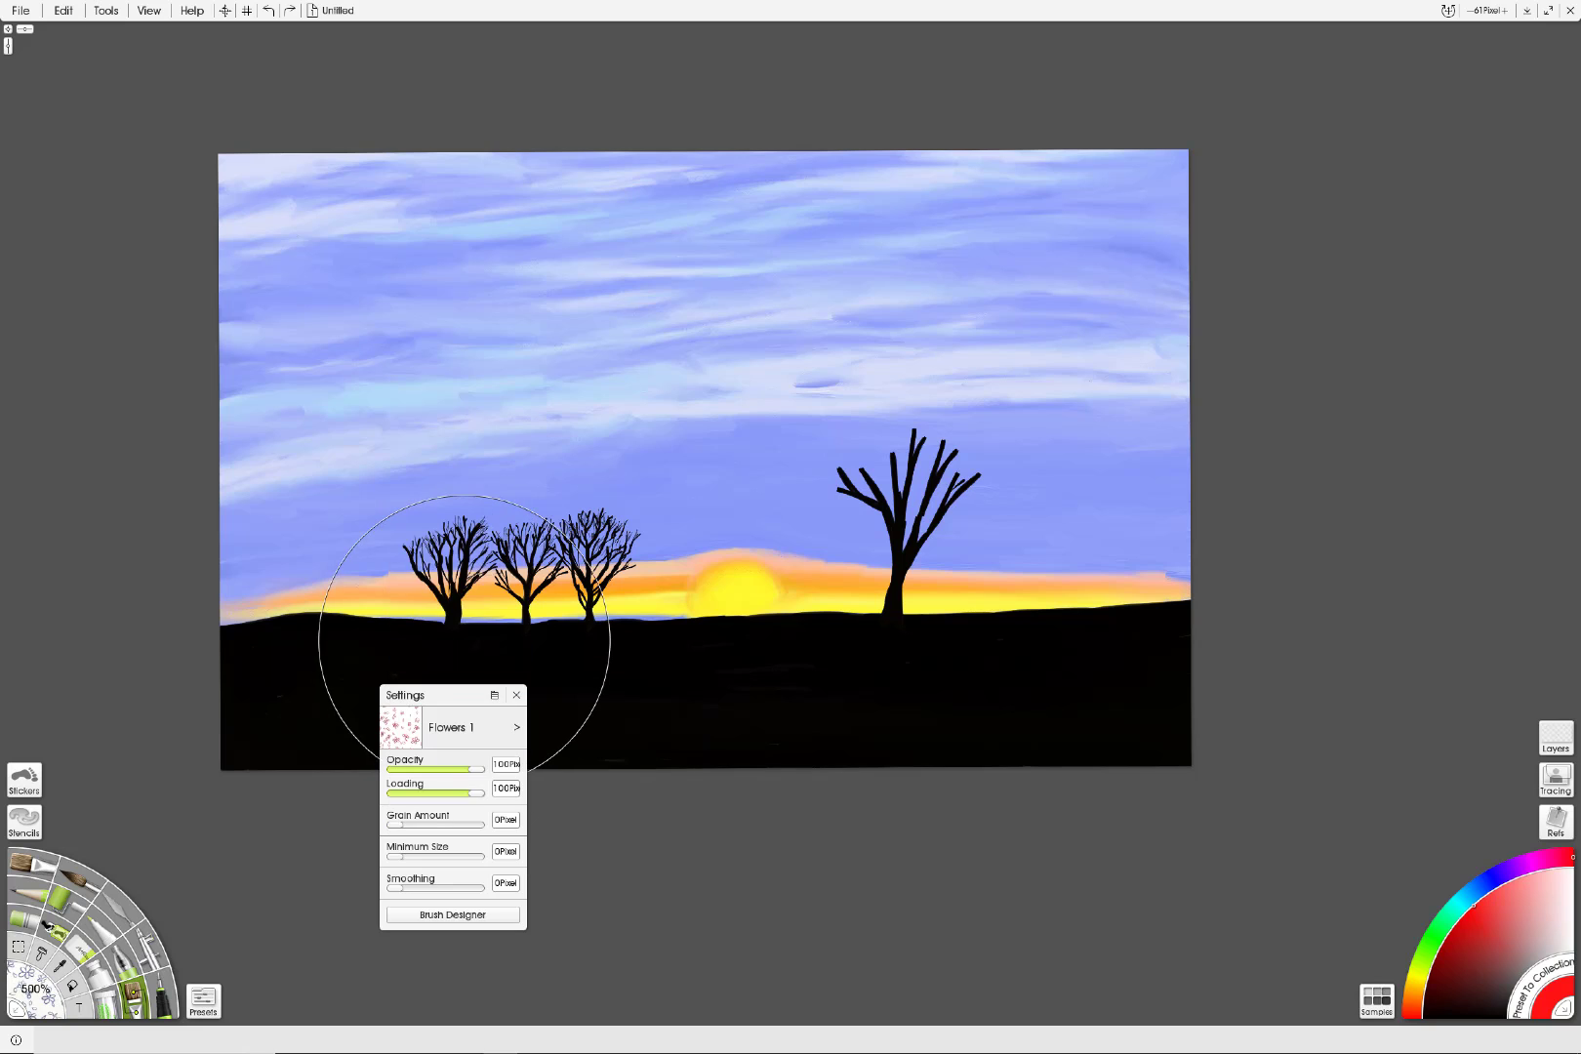
mouse_move(498, 426)
mouse_down()
mouse_move(603, 404)
mouse_move(652, 424)
mouse_move(755, 531)
mouse_move(892, 512)
mouse_move(922, 479)
mouse_up()
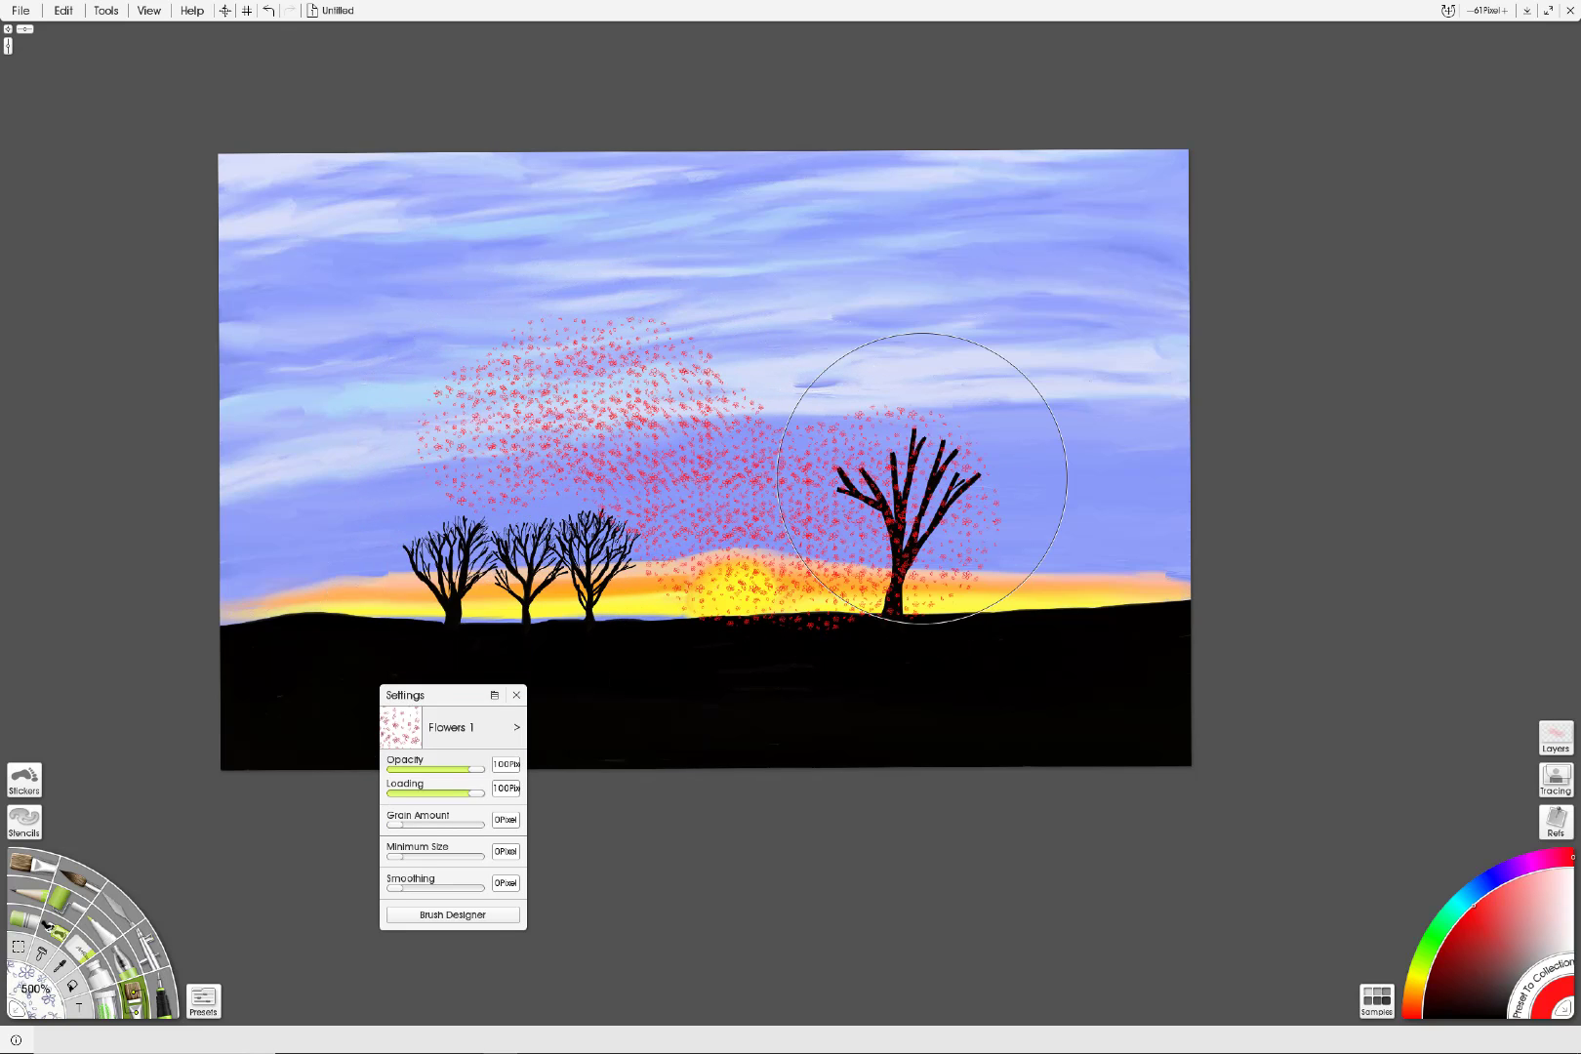
scroll(922, 479, up, 5)
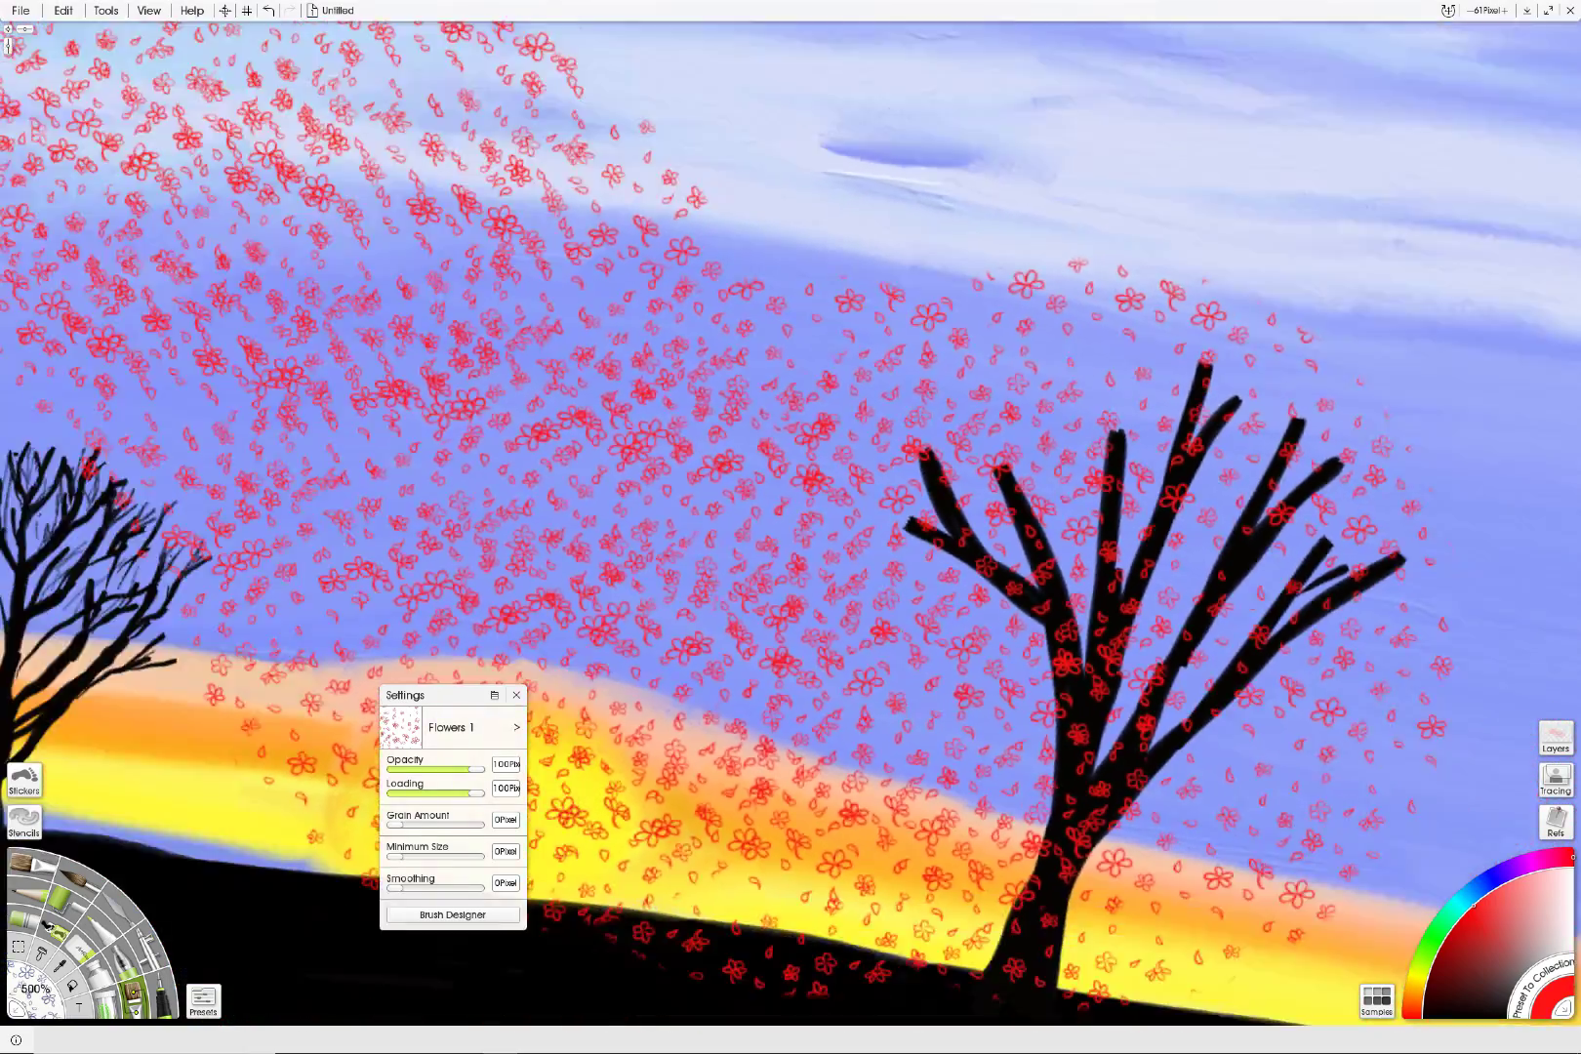
scroll(1046, 523, down, 8)
scroll(1047, 523, up, 3)
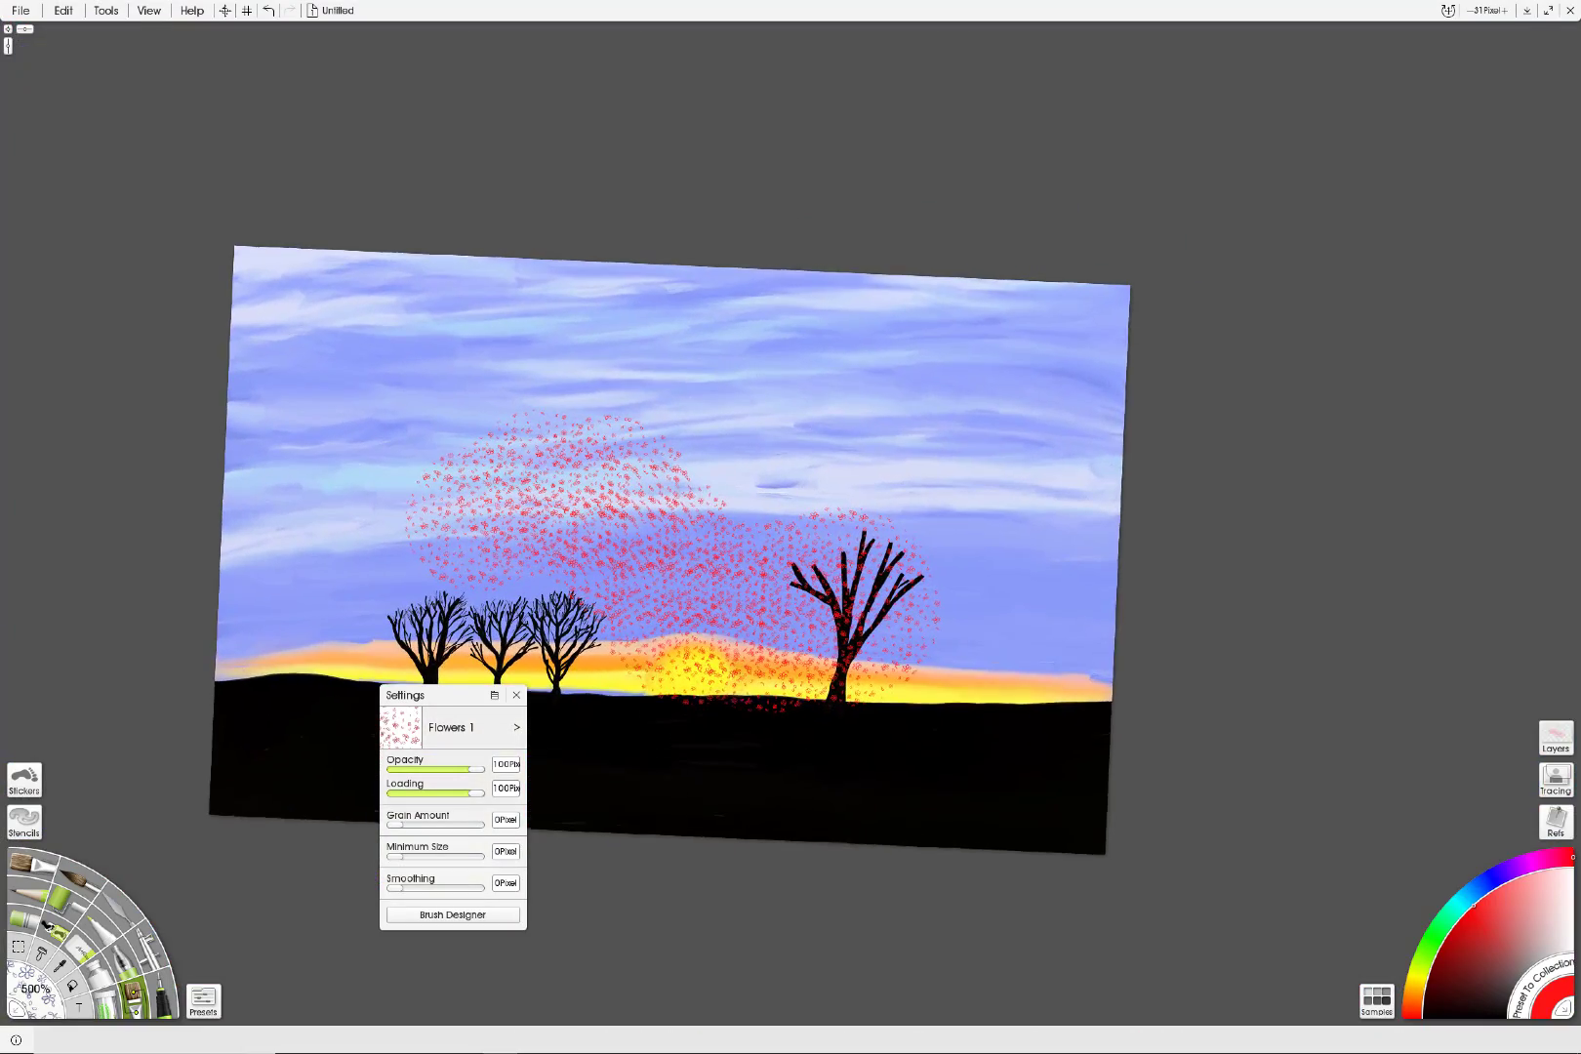
click(269, 10)
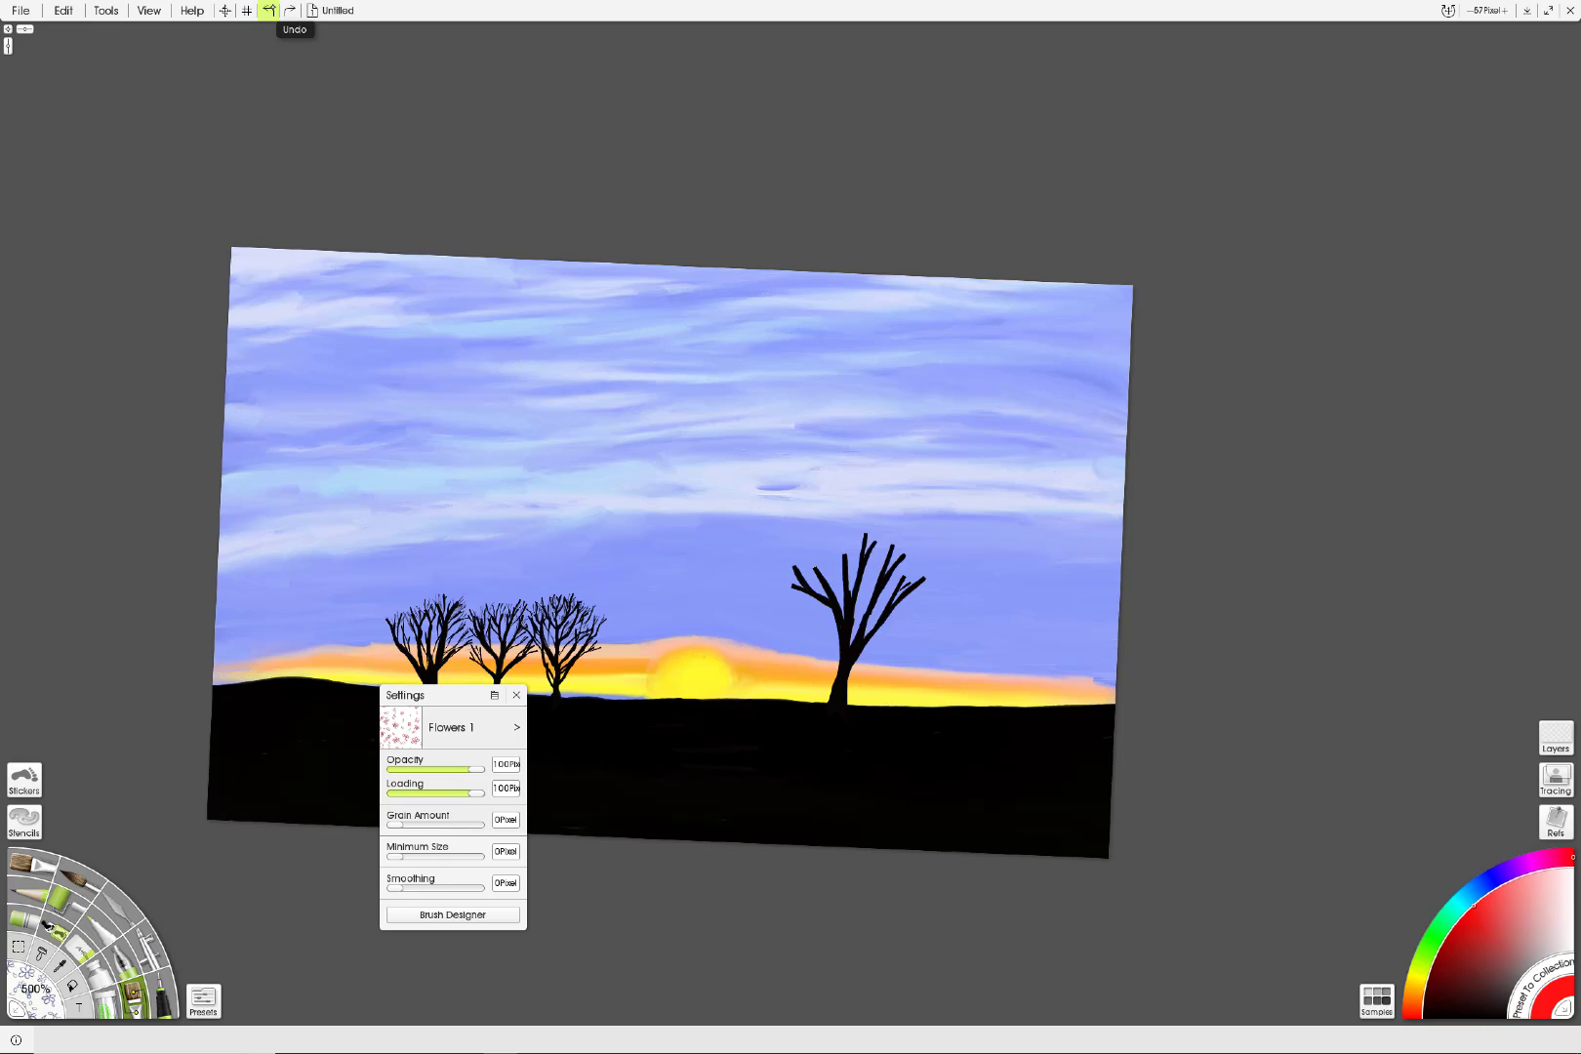
Step: Try the Starburst 2 preset by placing red glows across the sky and over the ground beside the large tree, and undo them
click(517, 727)
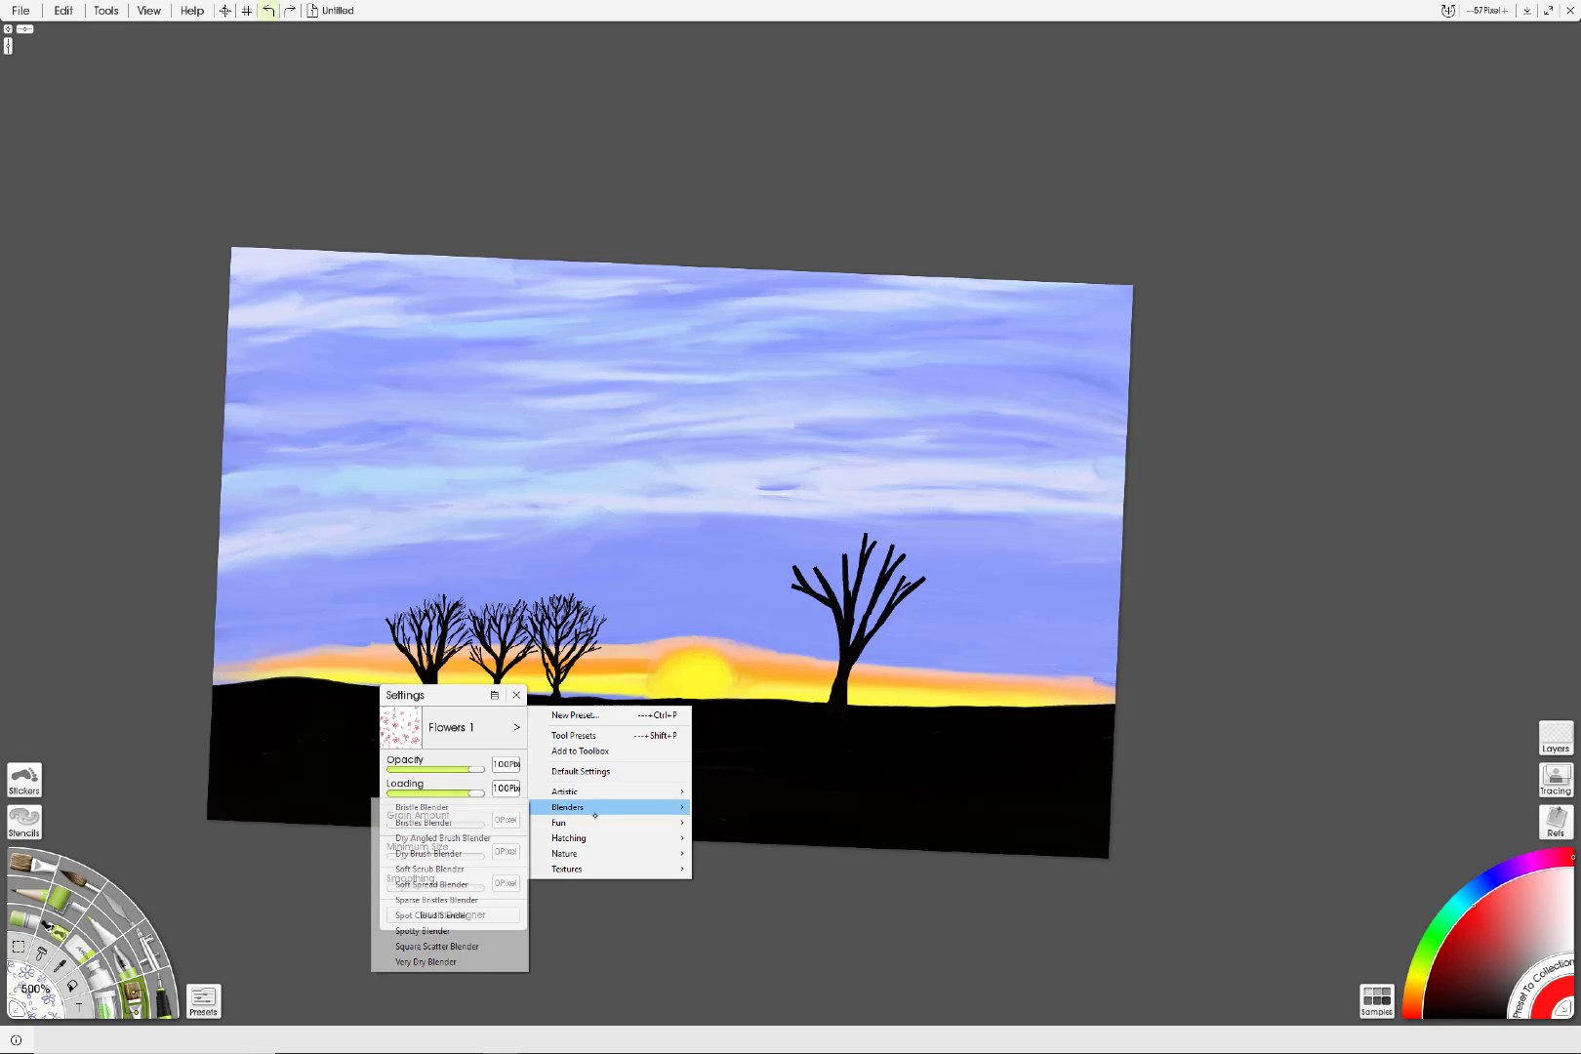
mouse_move(595, 822)
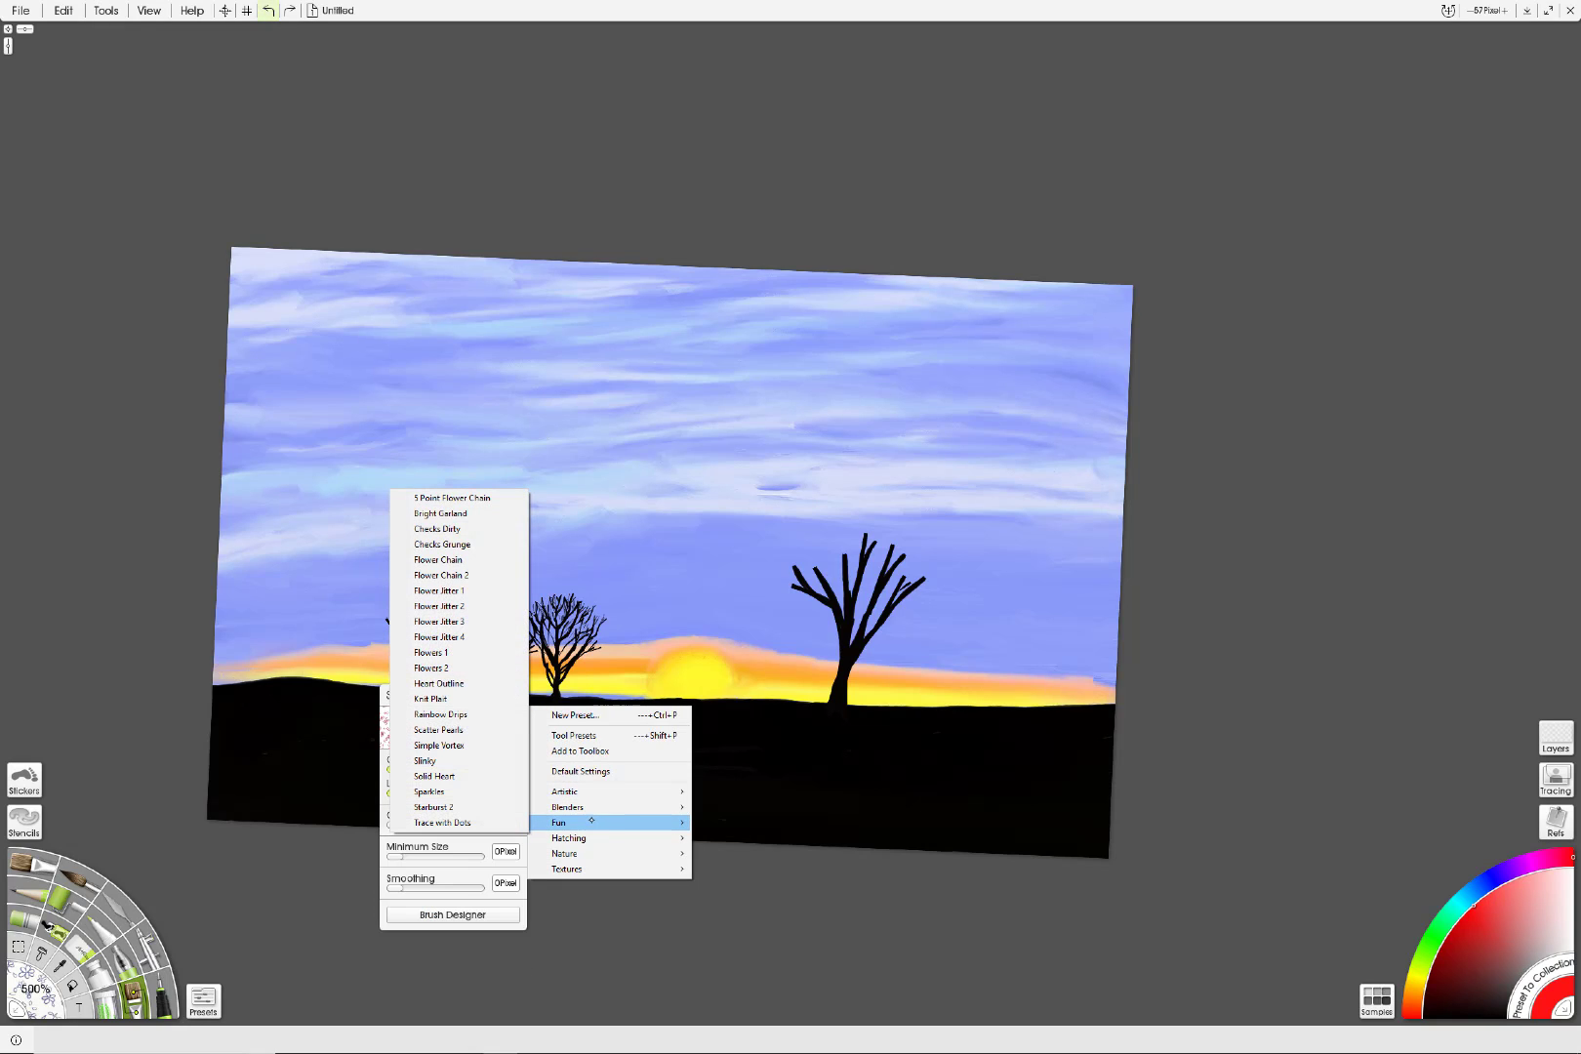
click(475, 808)
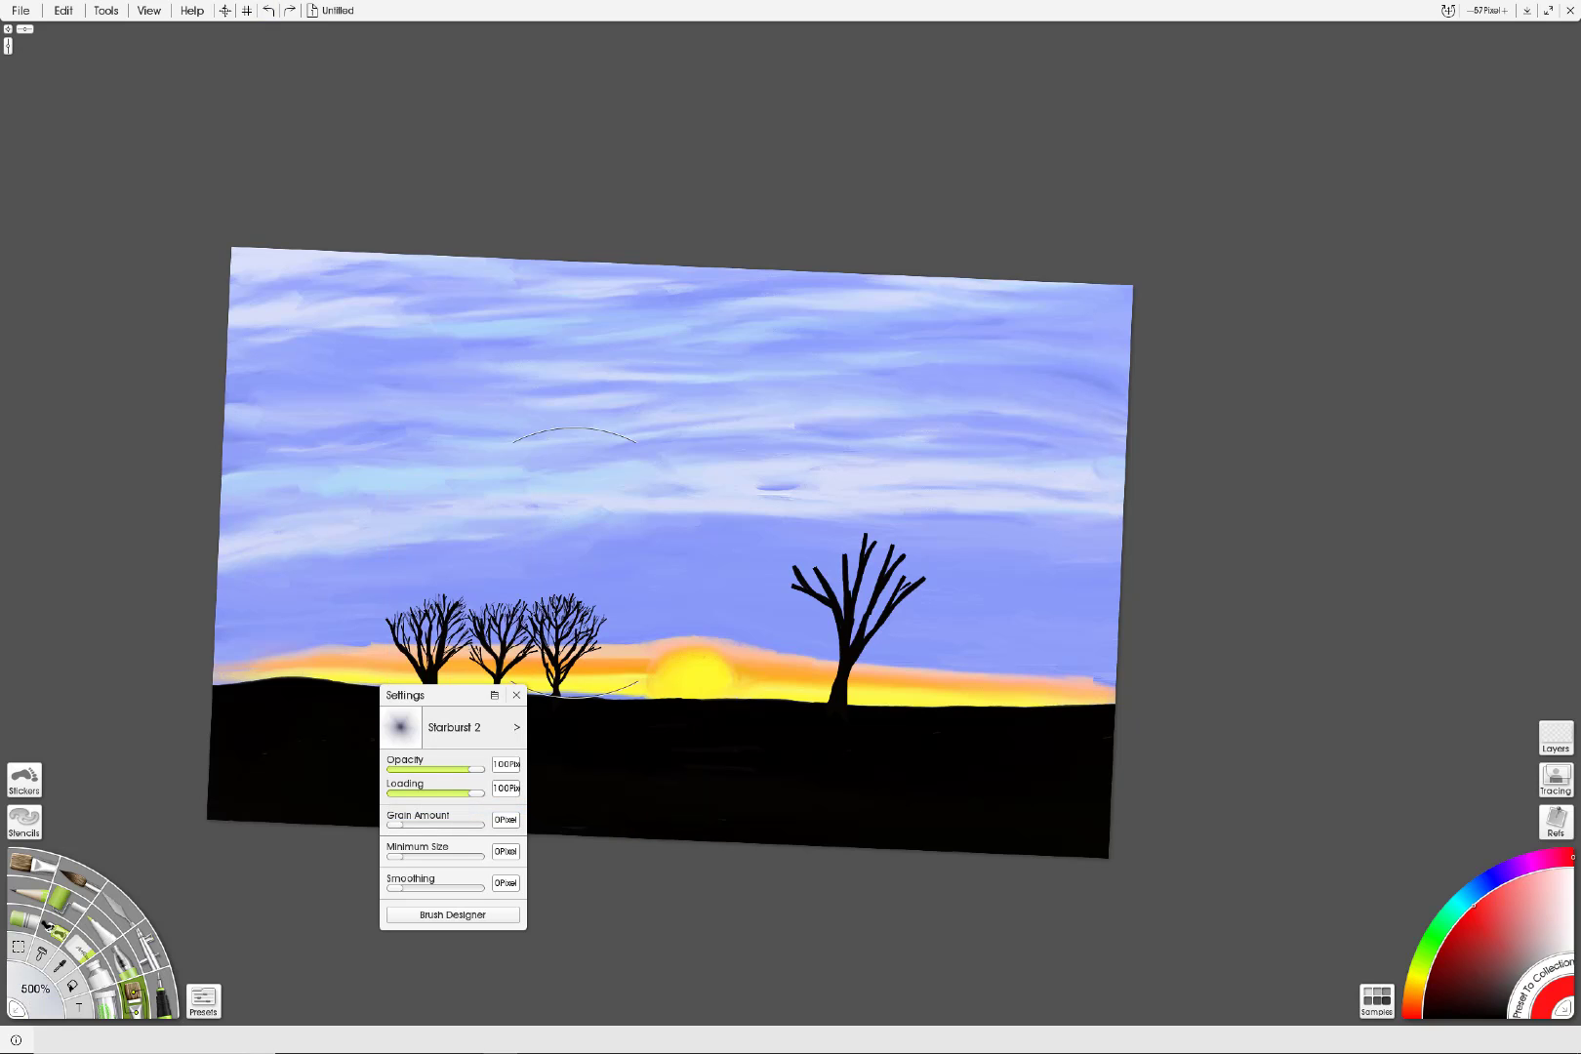
click(589, 558)
click(645, 504)
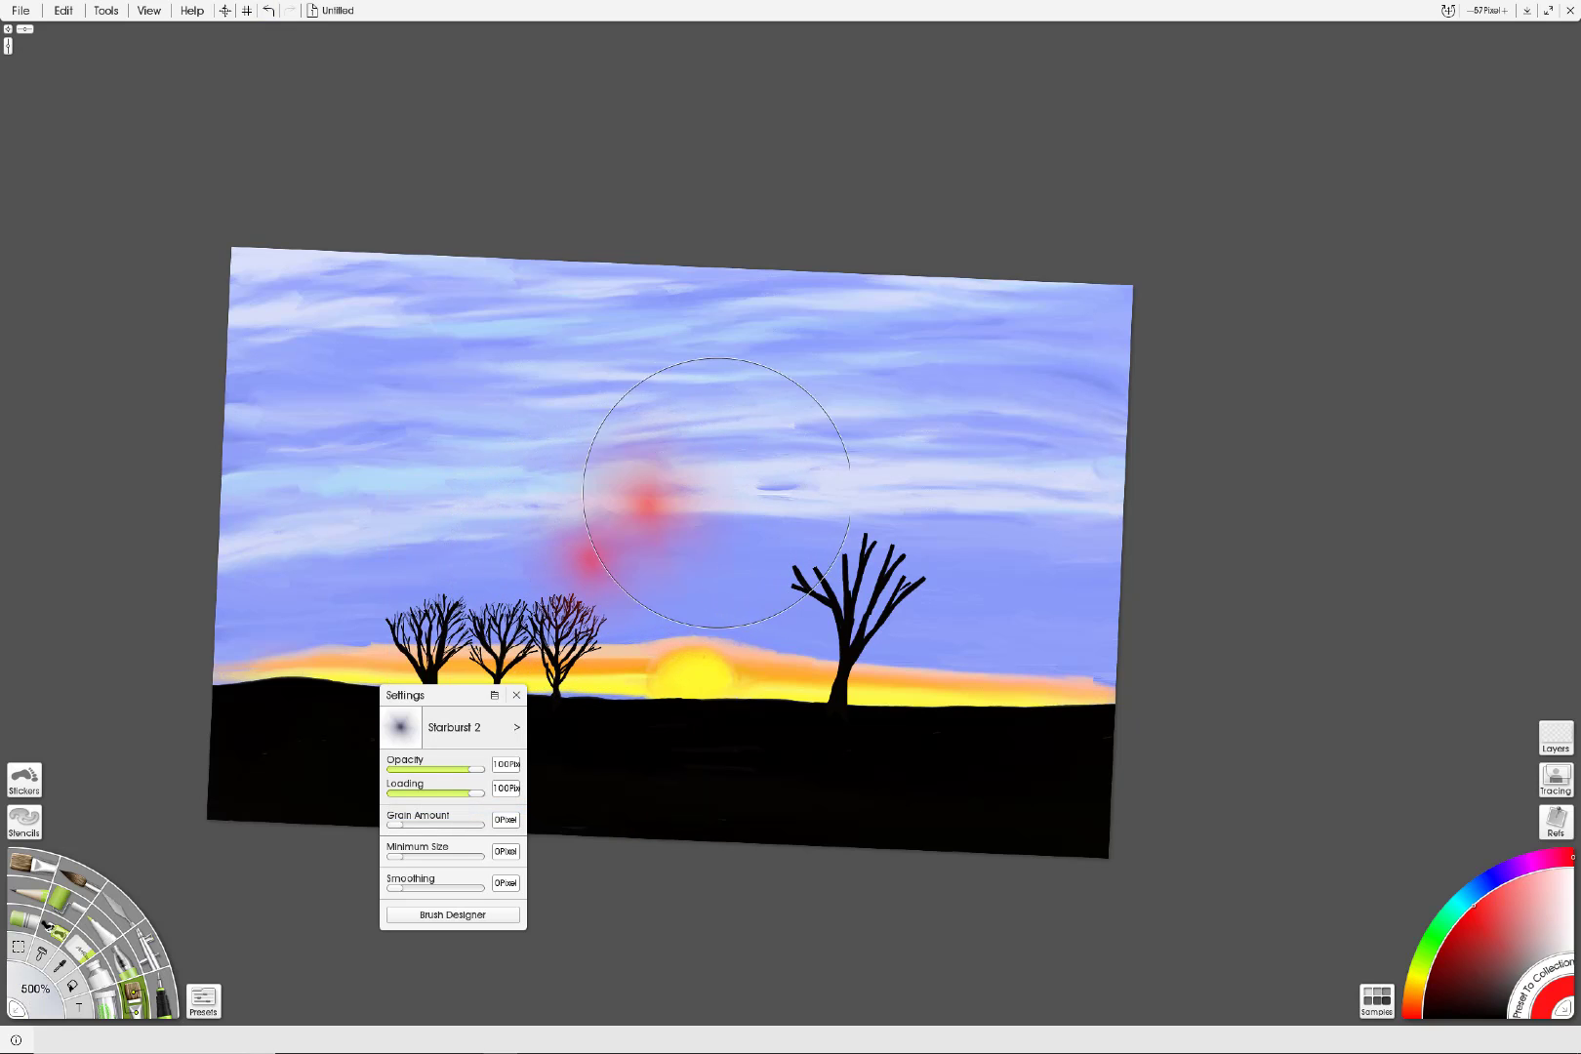
click(852, 442)
drag(903, 574, 979, 778)
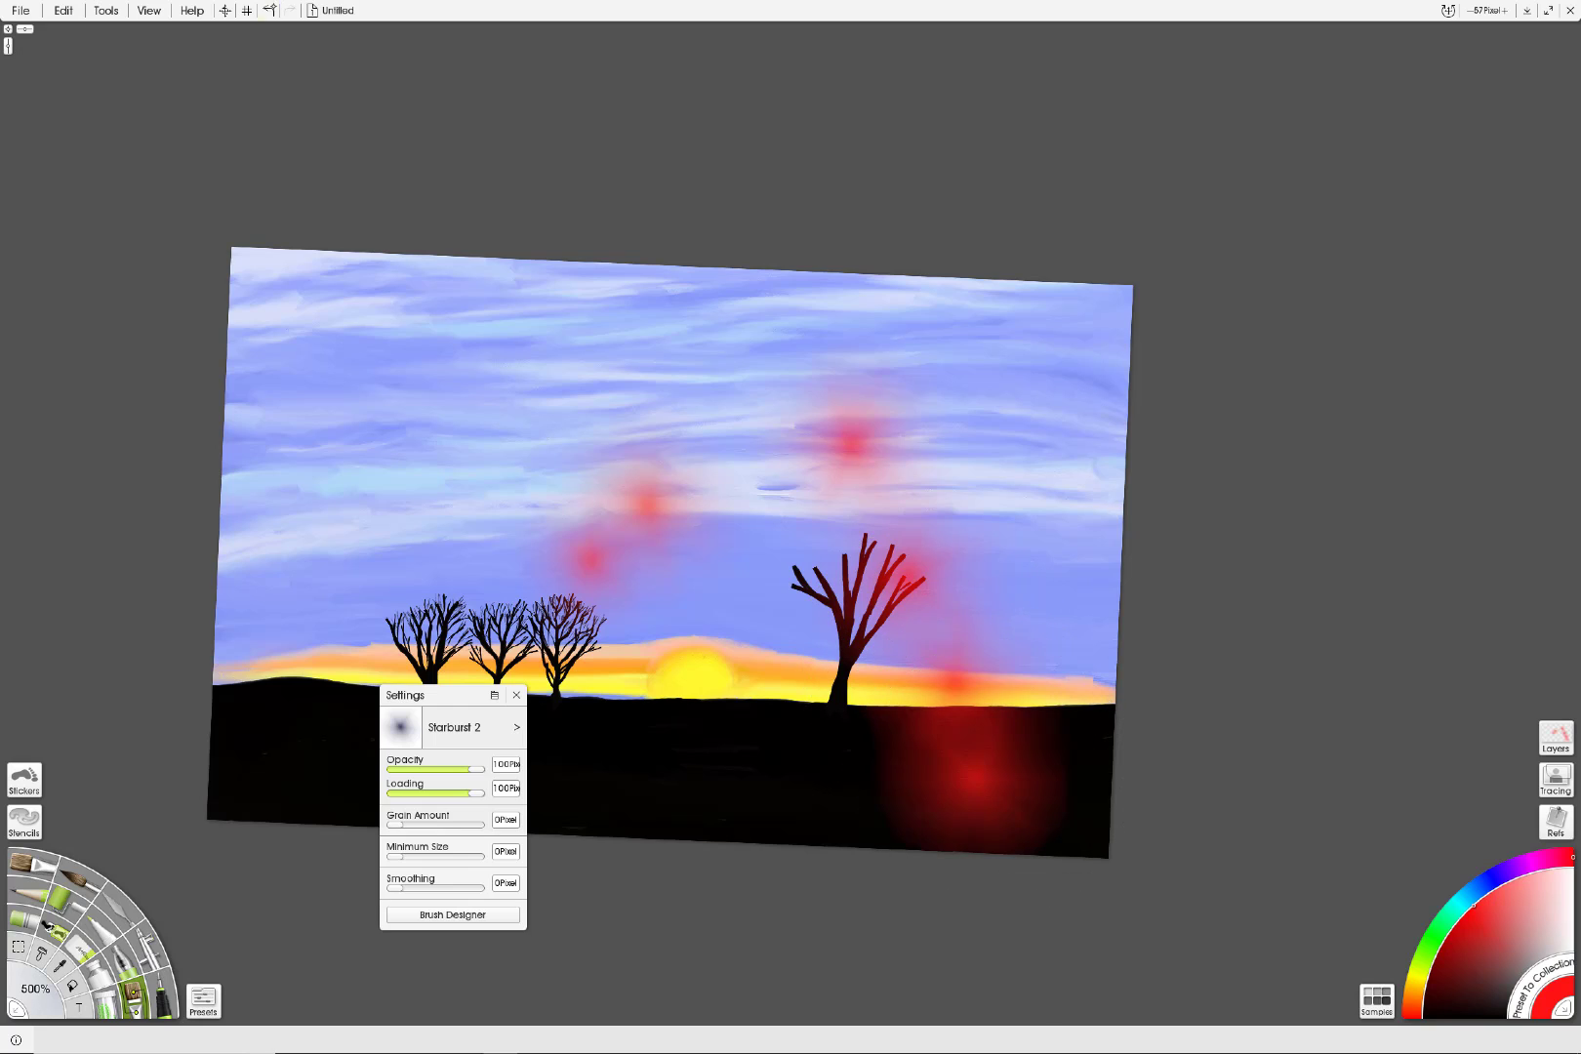
click(271, 10)
Step: Try the Checks Dirty preset with a red checkered stroke above the three small trees, and undo it
click(517, 727)
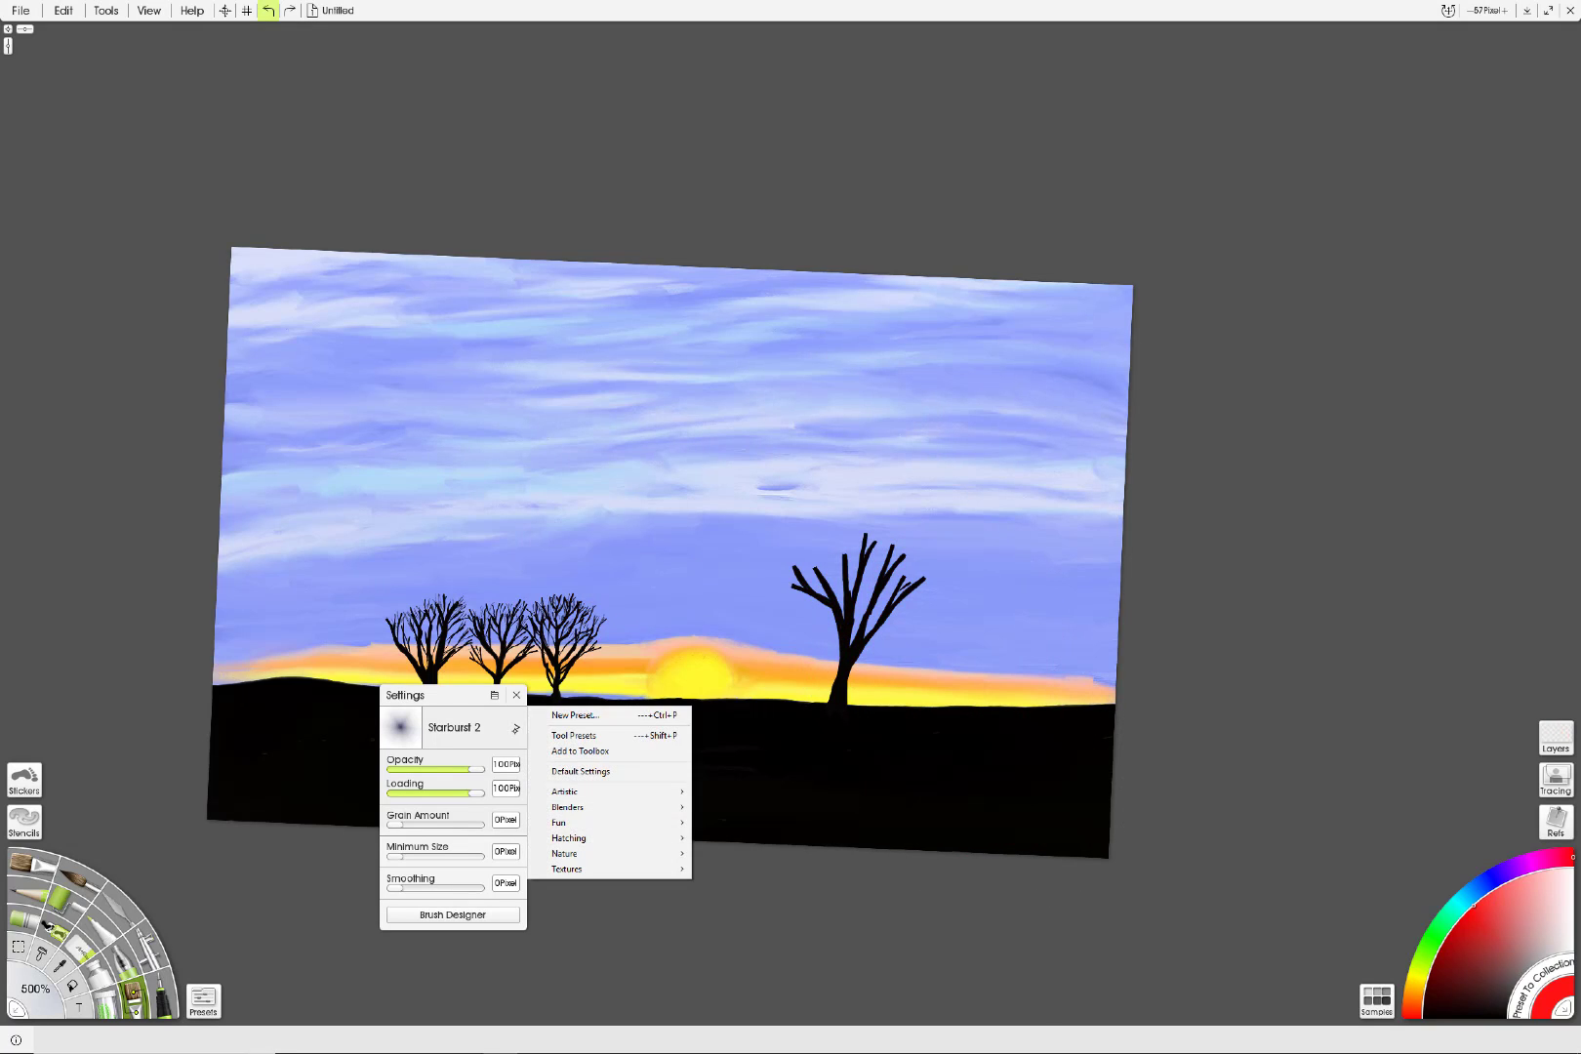
mouse_move(586, 839)
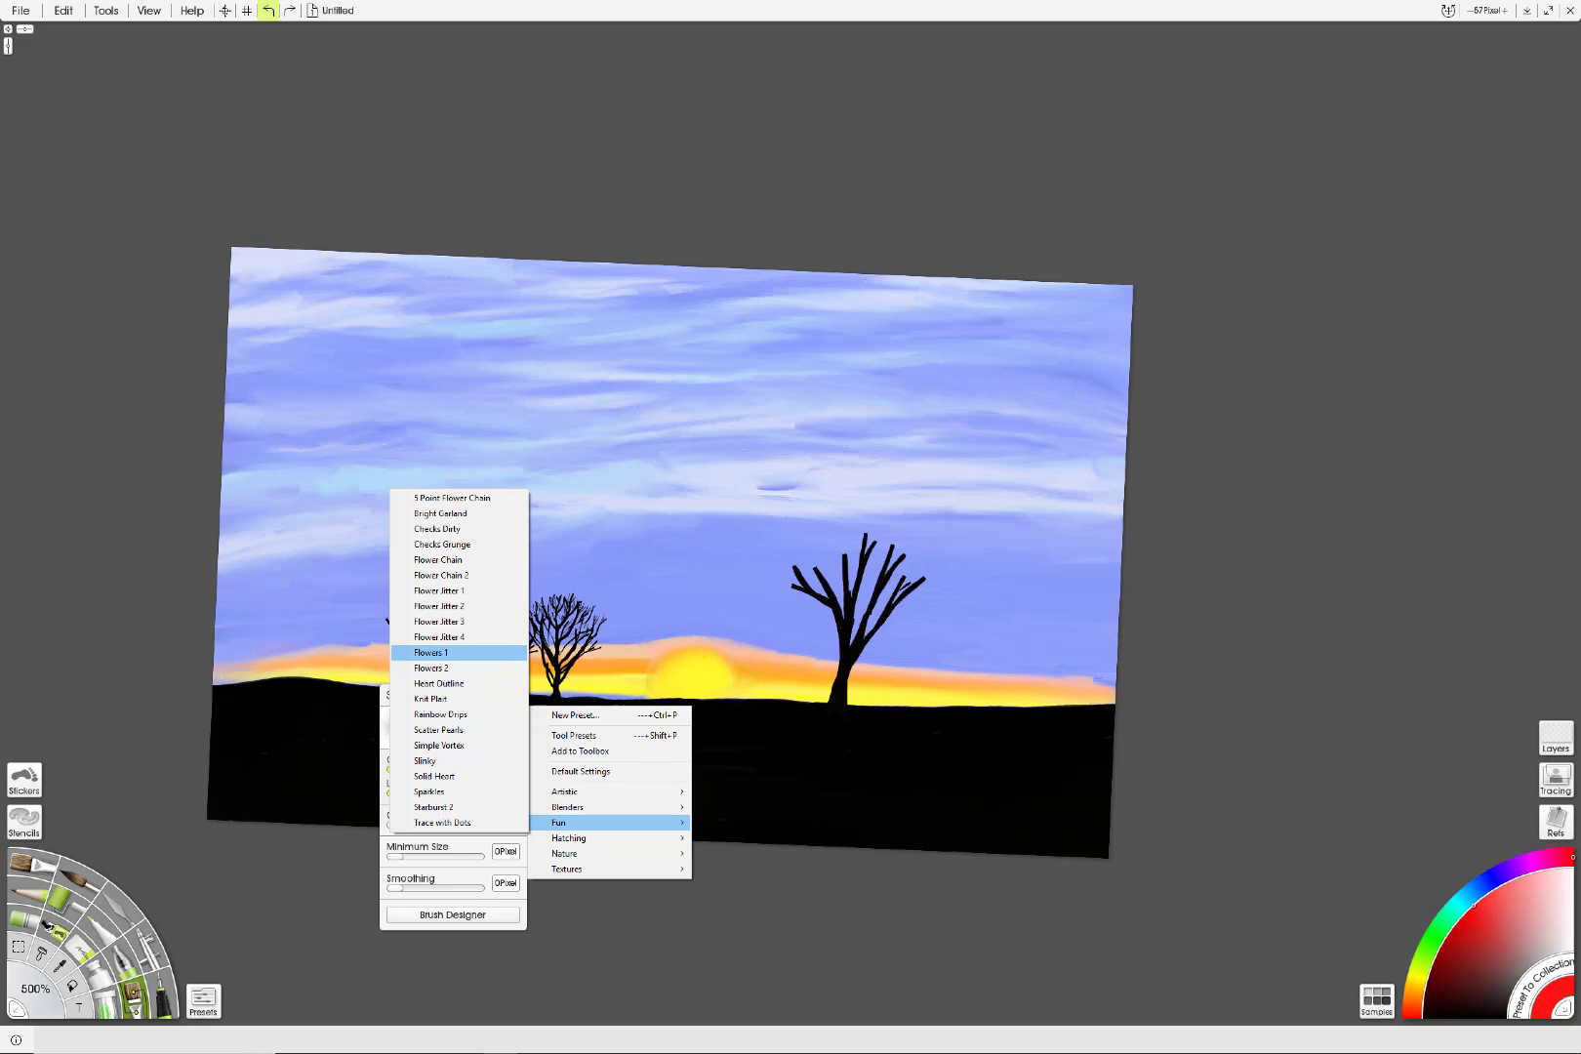
click(463, 529)
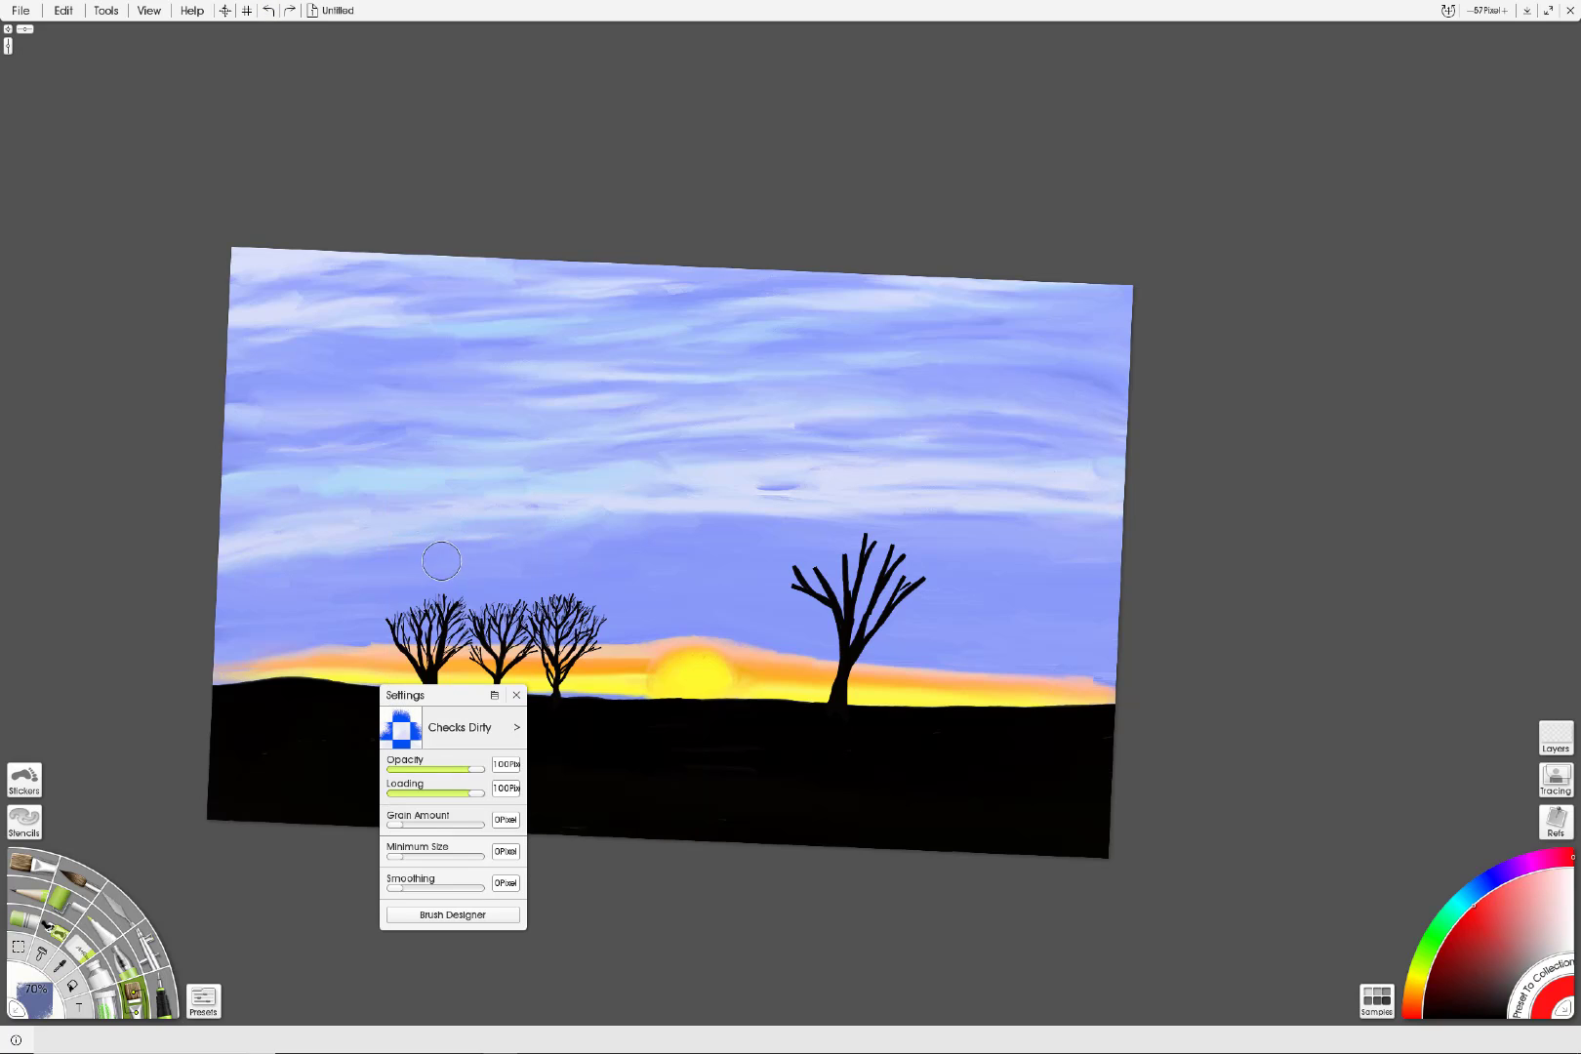
mouse_move(447, 556)
mouse_down()
mouse_move(564, 577)
mouse_move(519, 599)
mouse_move(544, 596)
mouse_move(599, 576)
mouse_move(620, 516)
mouse_up()
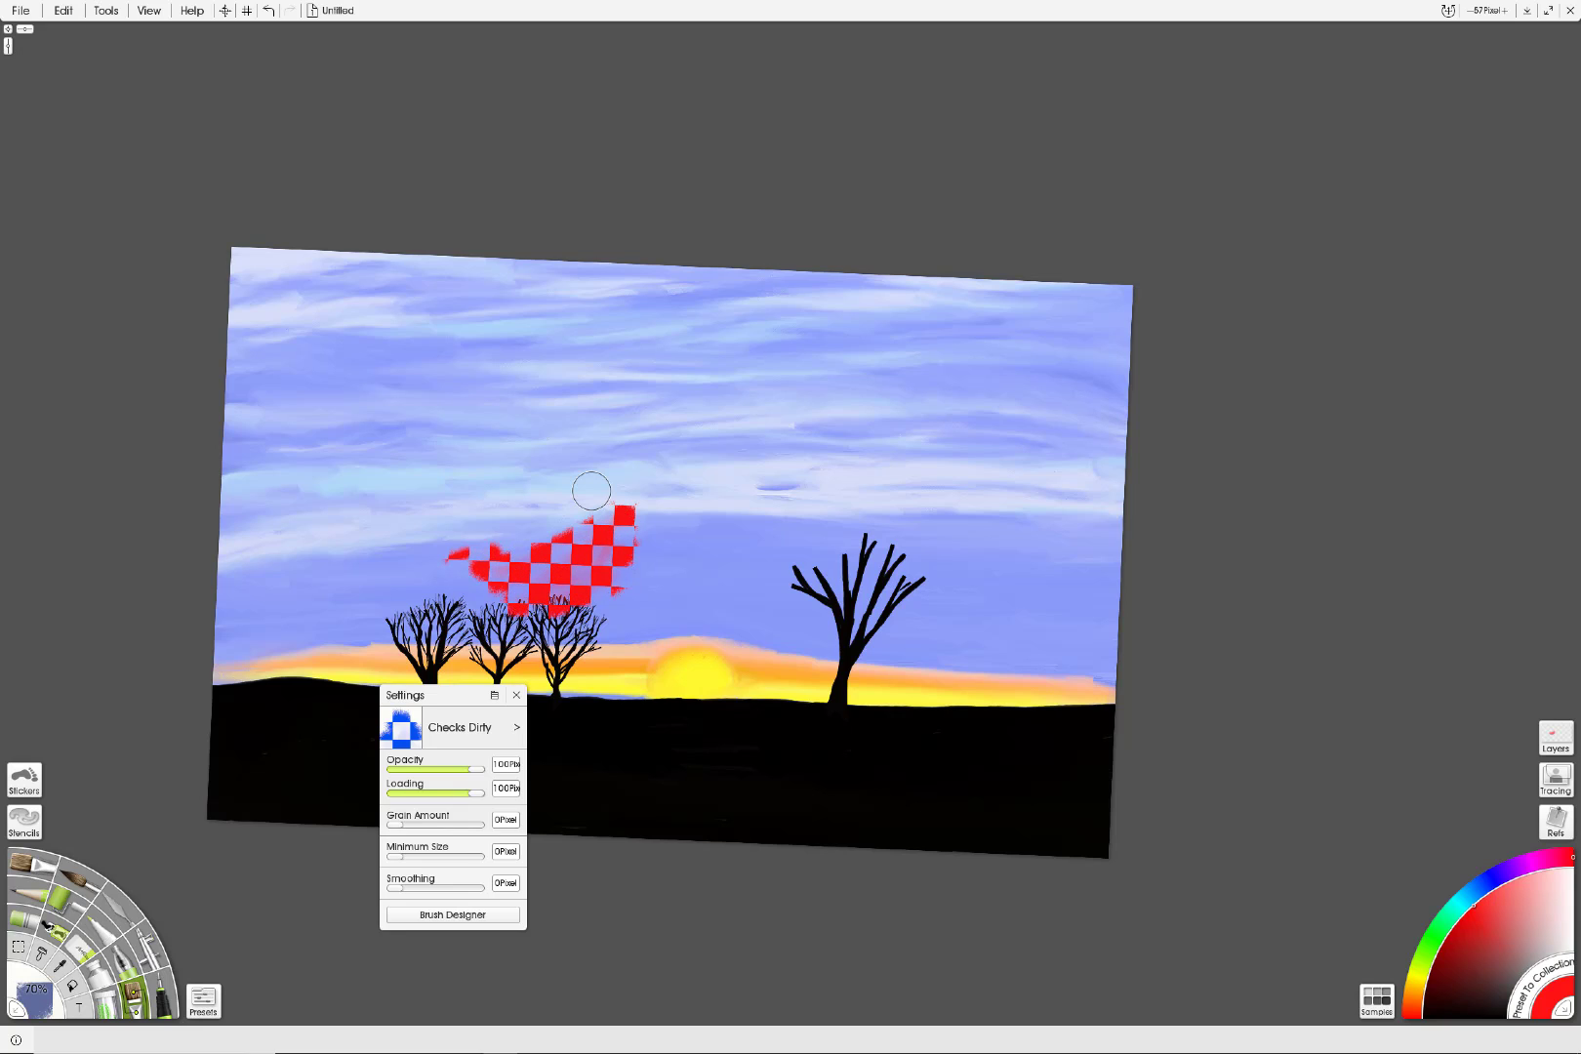
click(268, 11)
click(516, 727)
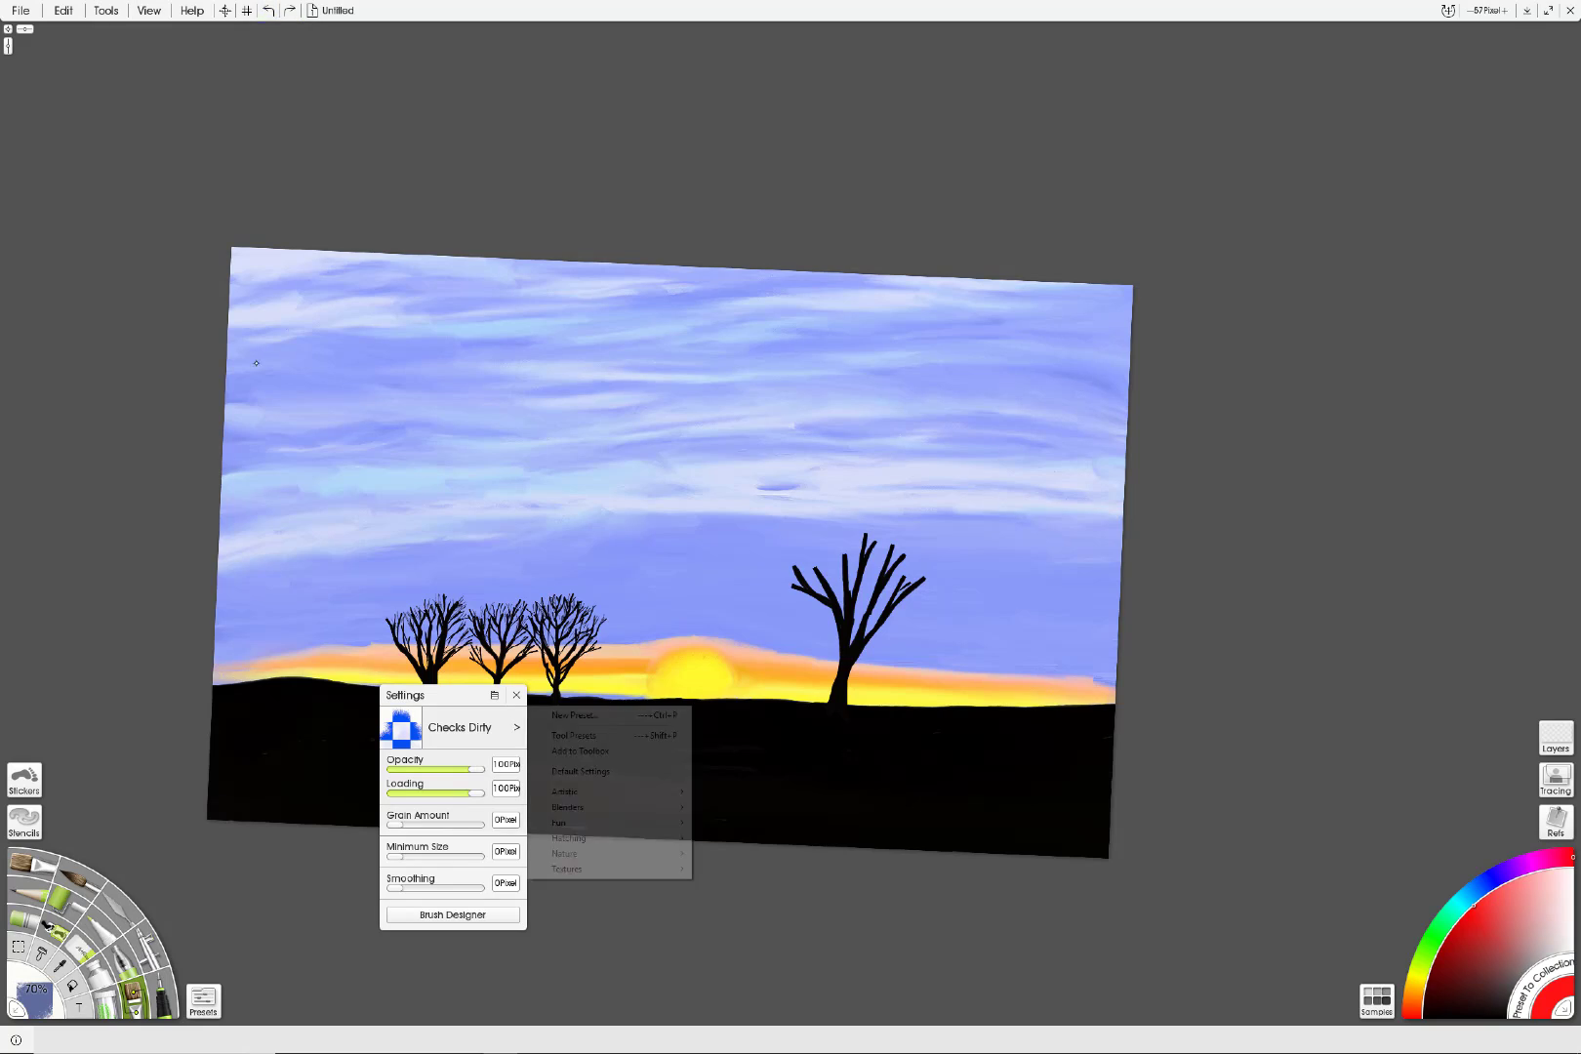
Step: Try the Watery 5 artistic preset with a broad red stroke over the crowns of the three small trees, and undo it
mouse_move(592, 792)
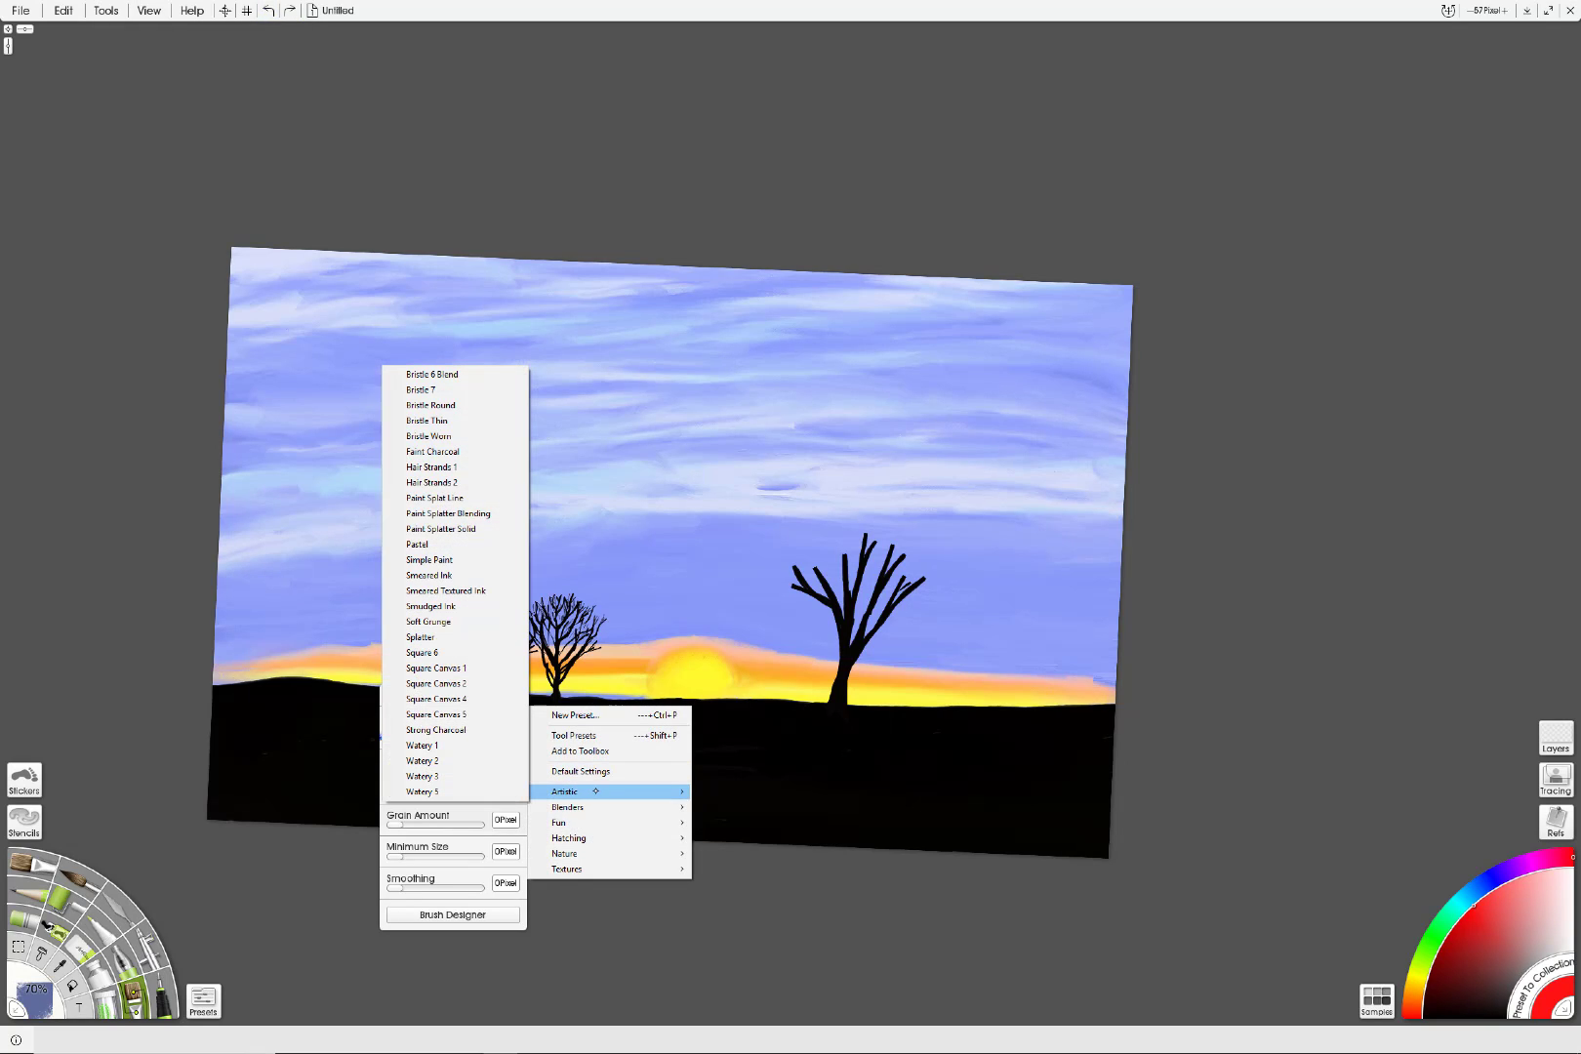
click(421, 792)
mouse_move(516, 610)
mouse_down()
mouse_move(610, 607)
mouse_move(579, 612)
mouse_move(543, 589)
mouse_move(375, 607)
mouse_move(585, 585)
mouse_up()
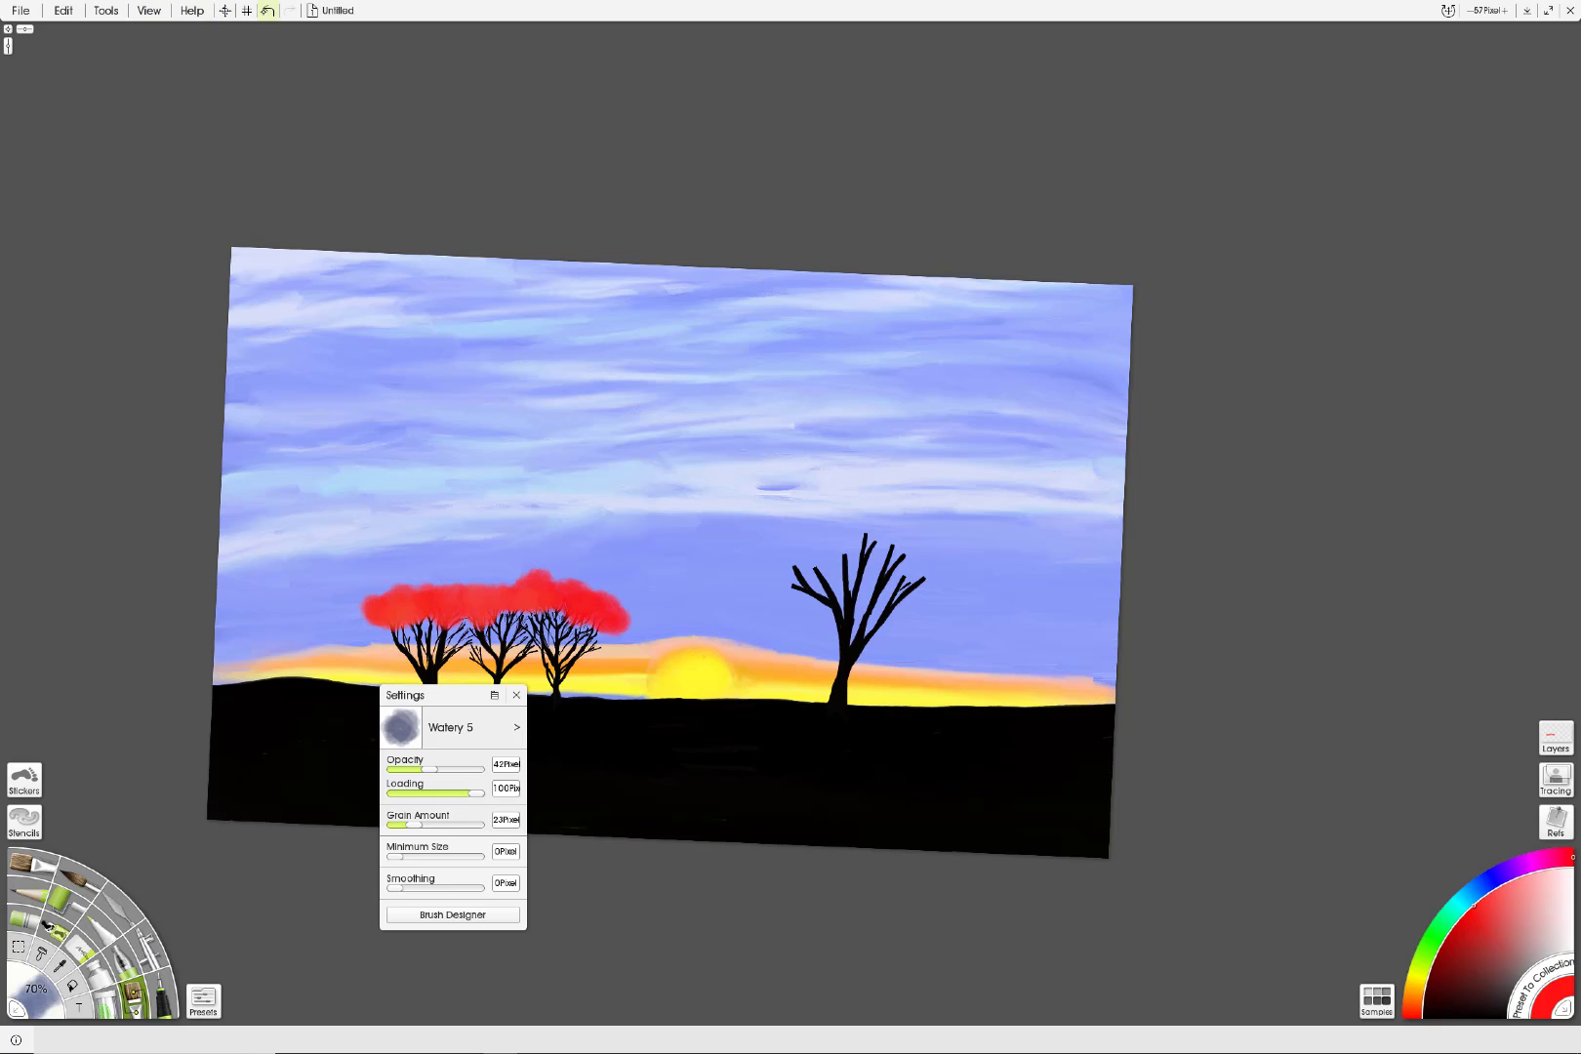
click(268, 11)
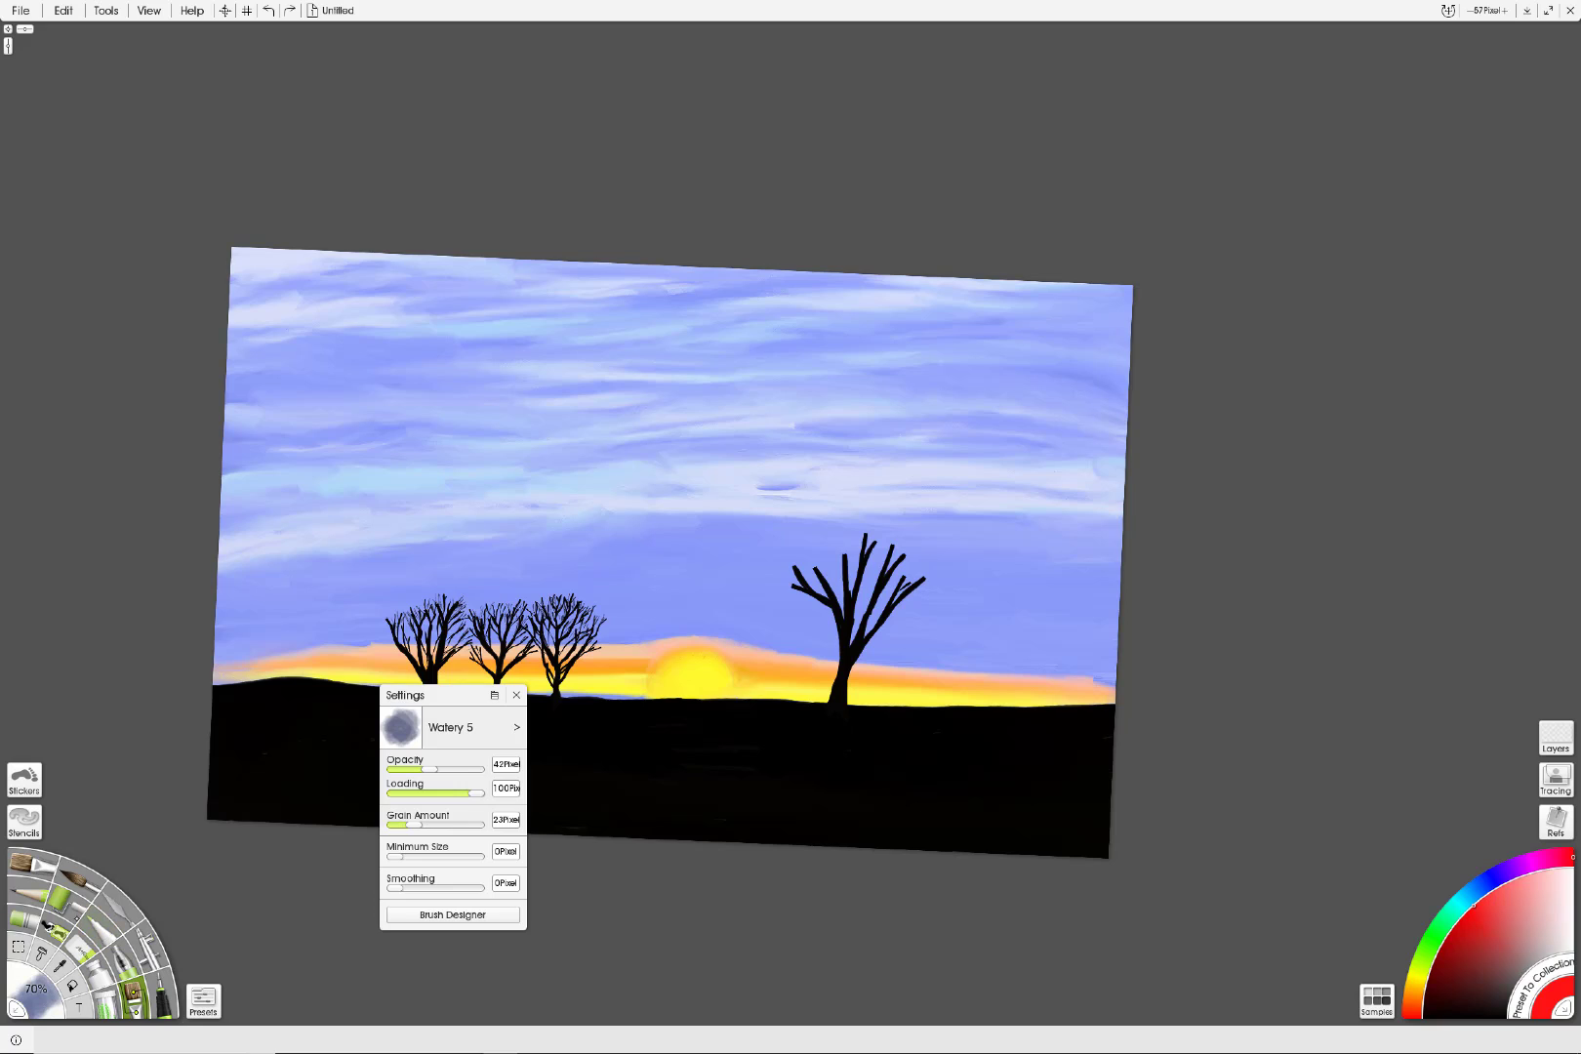
Step: Try the paint tube with a long looping red line from the three small trees past the sun to the large tree, and undo it
click(103, 970)
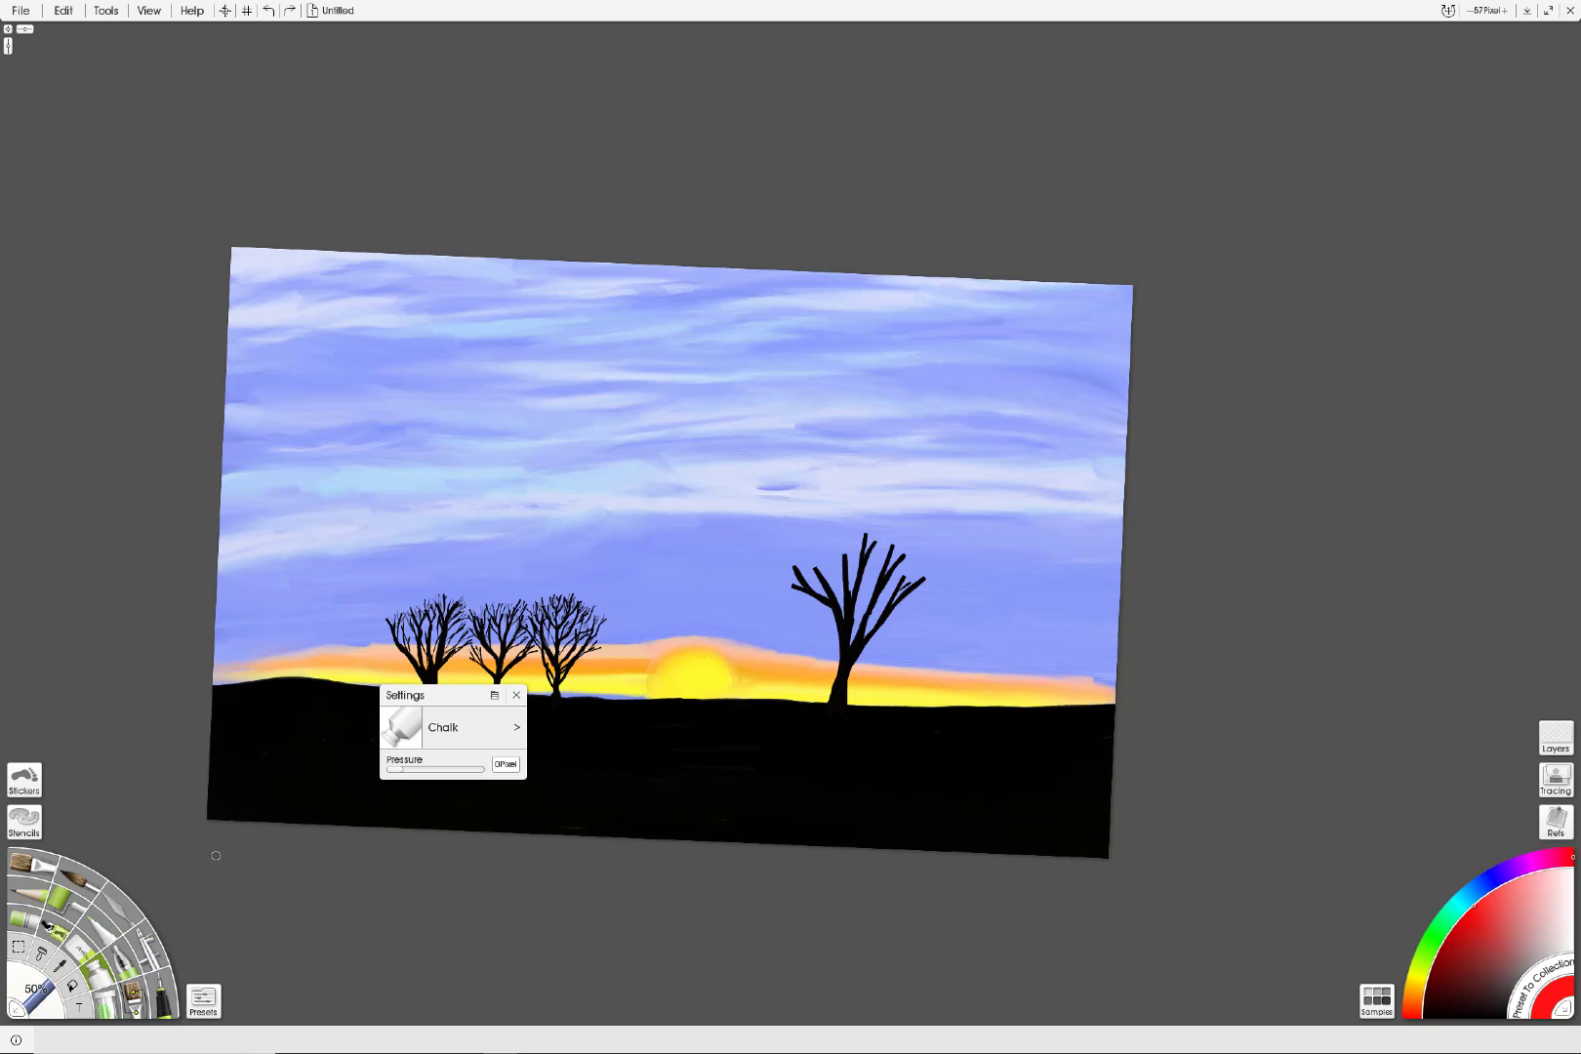
mouse_move(310, 738)
mouse_down()
mouse_move(417, 639)
mouse_move(560, 635)
mouse_move(660, 749)
mouse_move(699, 675)
mouse_move(718, 705)
mouse_move(644, 720)
mouse_move(632, 745)
mouse_move(688, 772)
mouse_move(666, 808)
mouse_move(748, 759)
mouse_move(732, 793)
mouse_move(908, 688)
mouse_move(695, 806)
mouse_up()
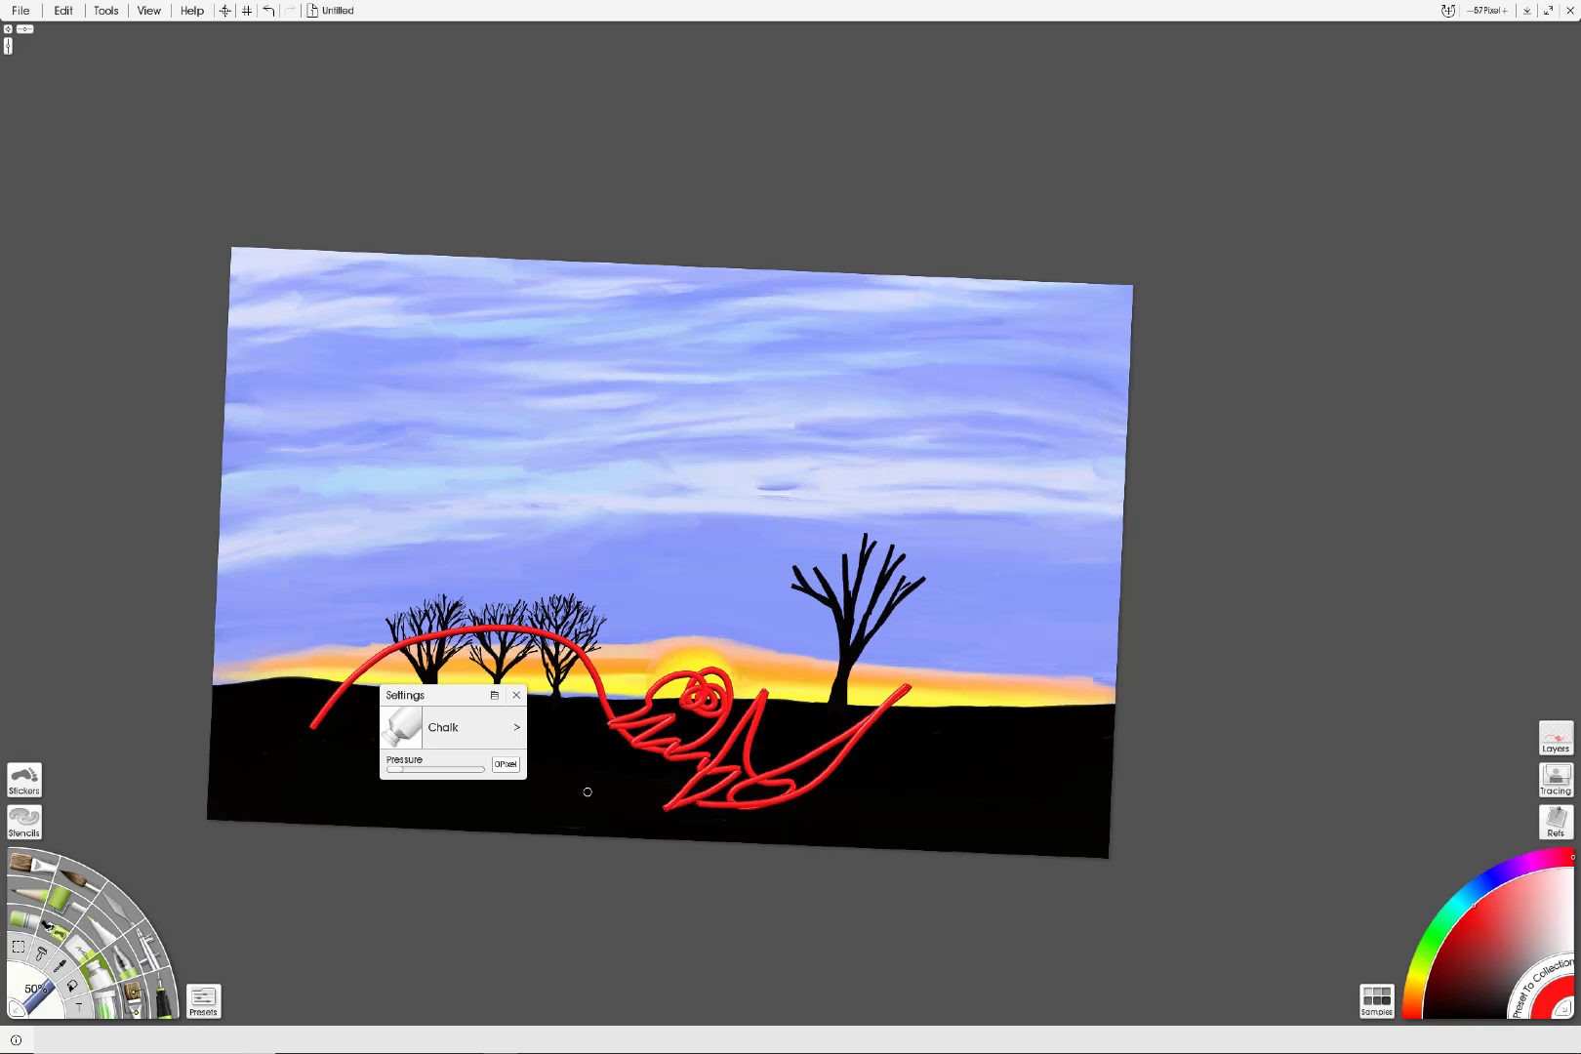
click(268, 10)
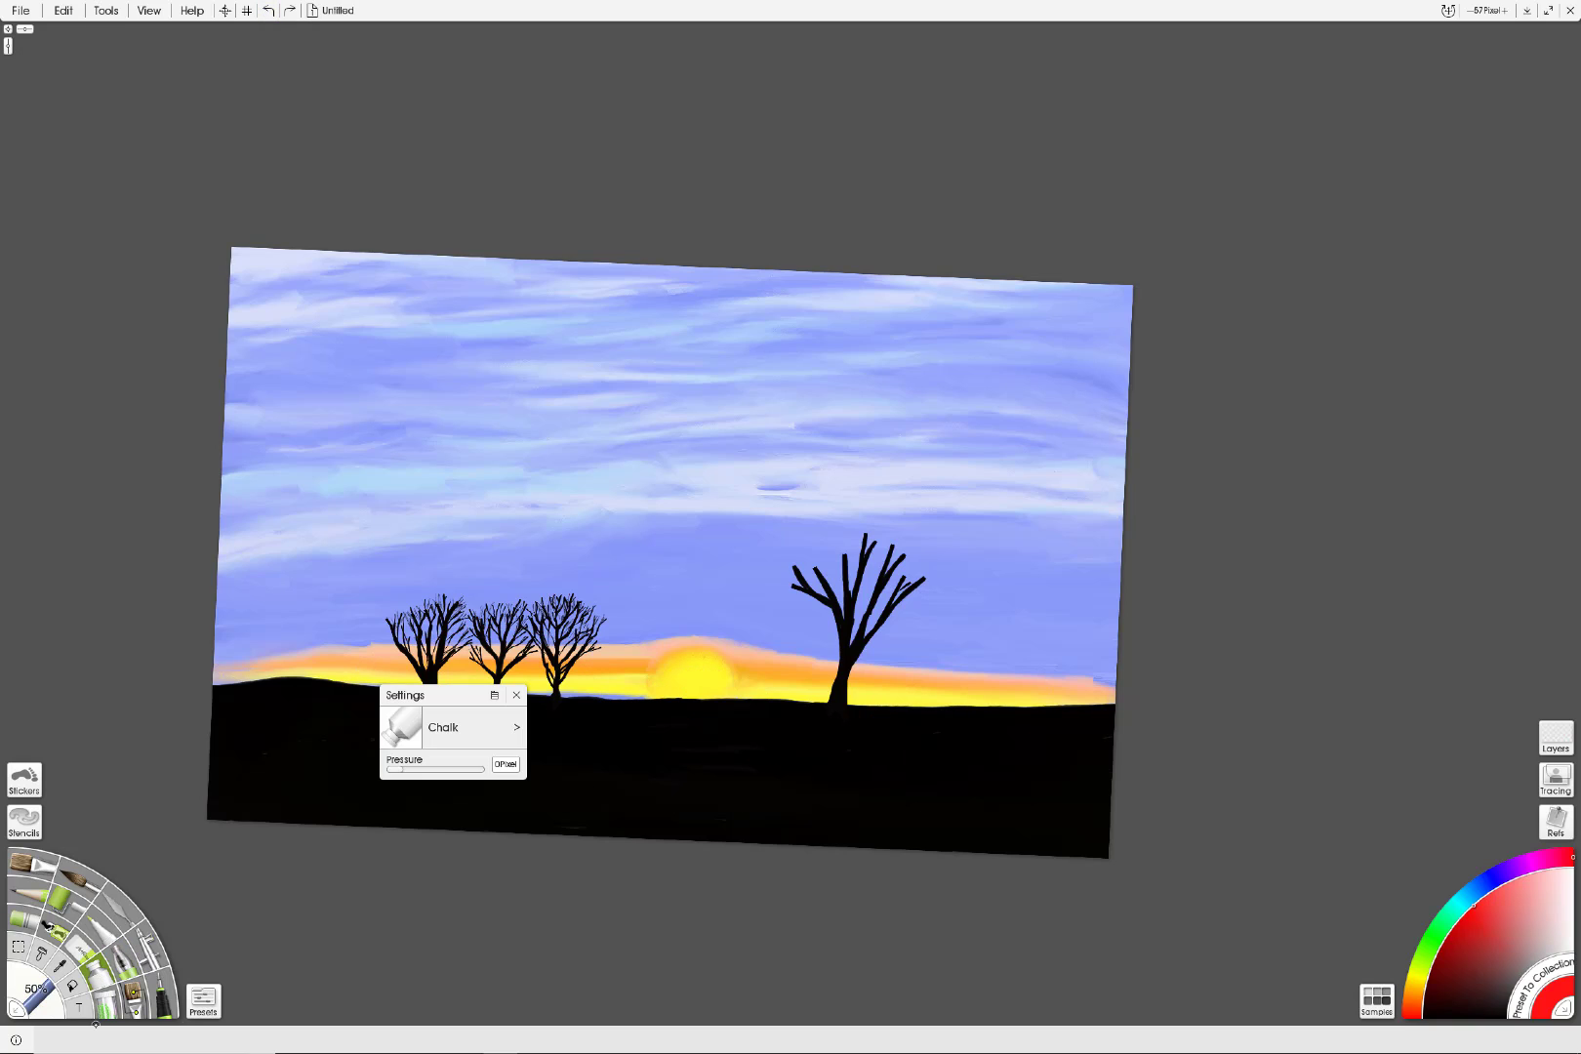
Step: Try the paint tube's Smooth Squeeze preset with a wavy red line from the small trees down across the dark ground, and undo it
click(124, 952)
click(517, 727)
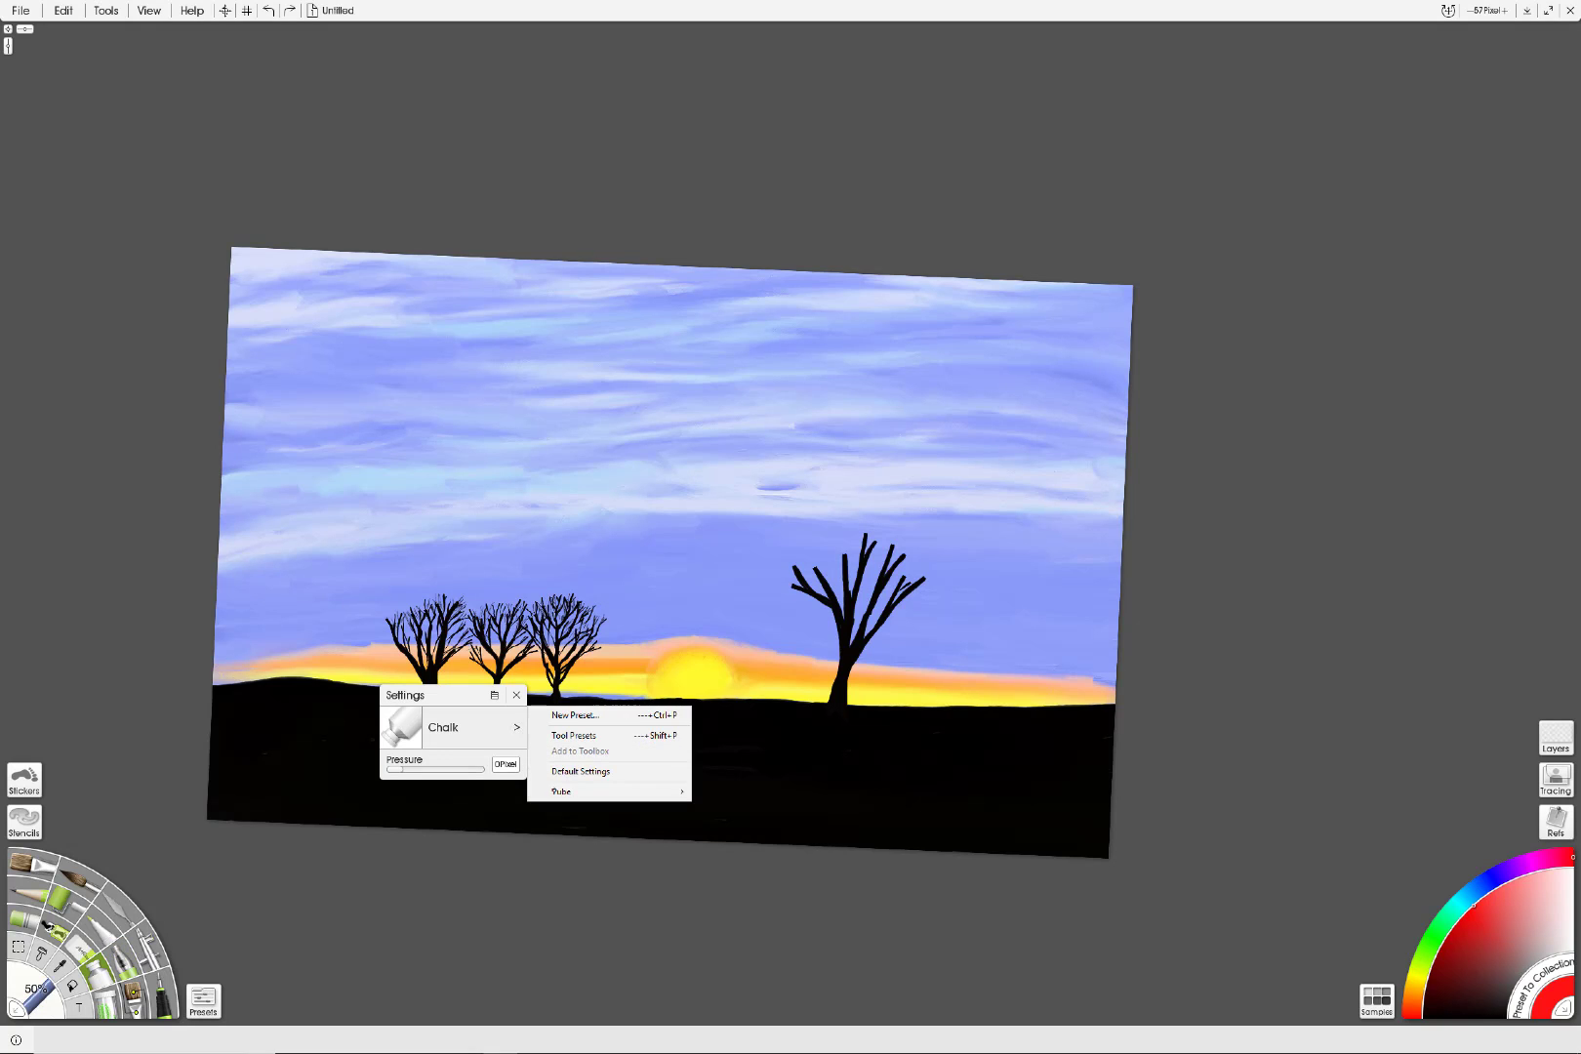
mouse_move(585, 791)
click(496, 804)
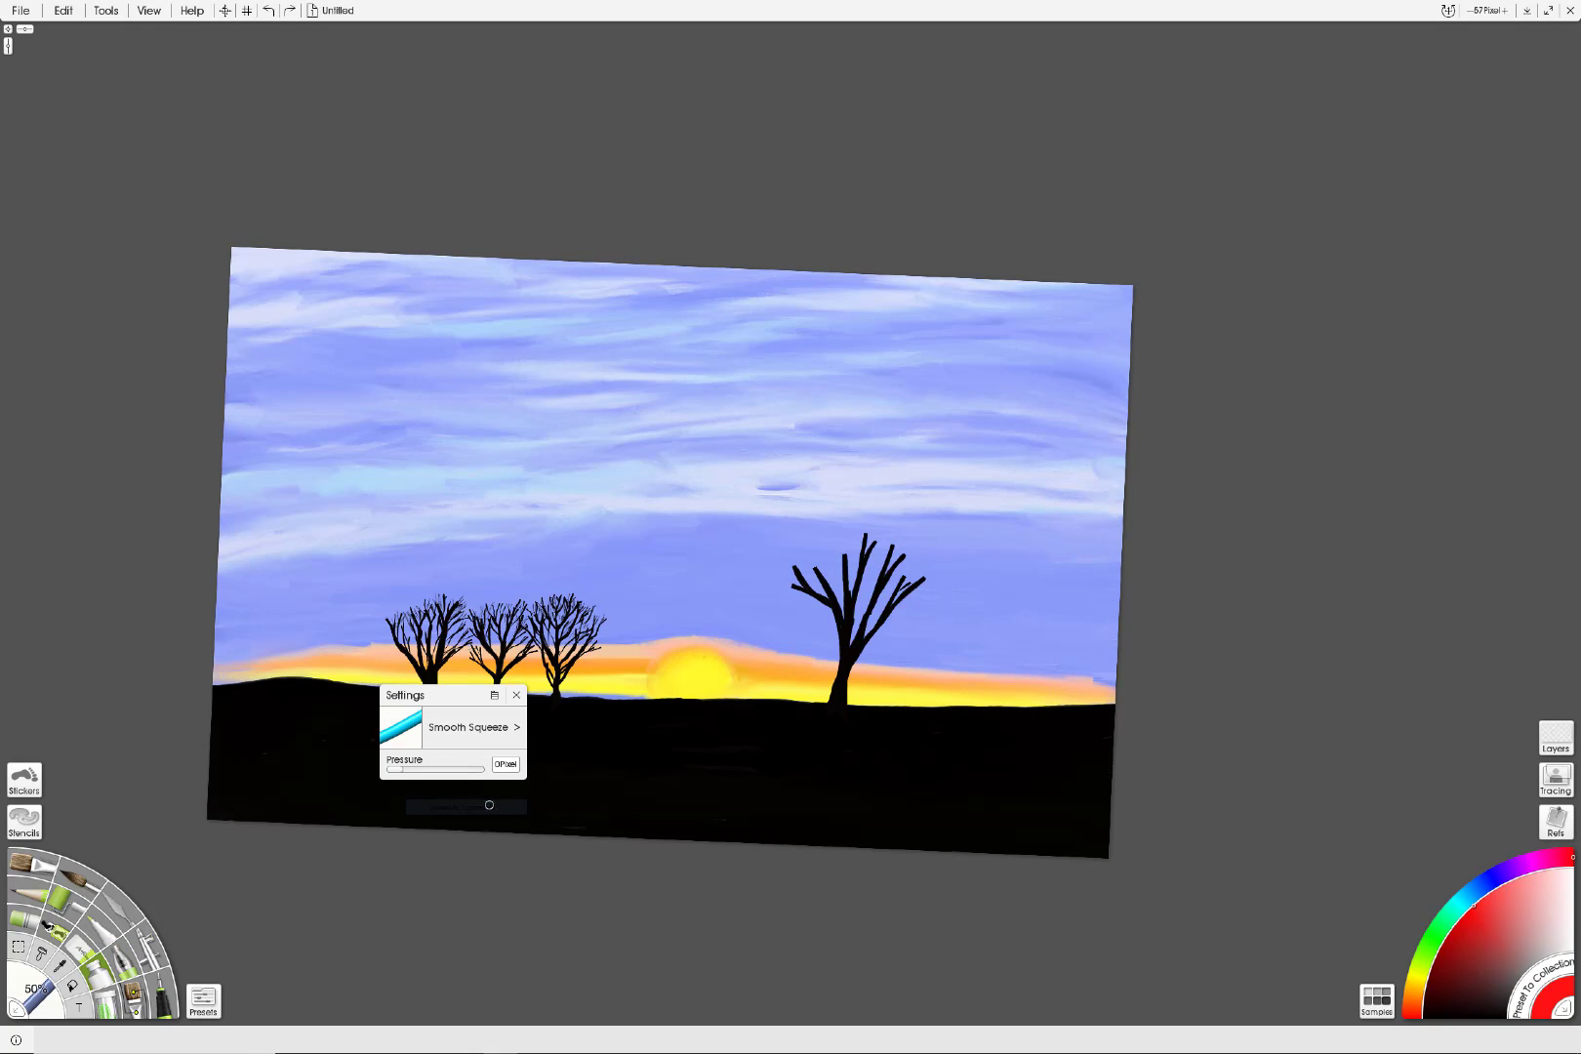
mouse_move(519, 632)
mouse_down()
mouse_move(571, 654)
mouse_move(660, 762)
mouse_move(761, 797)
mouse_up()
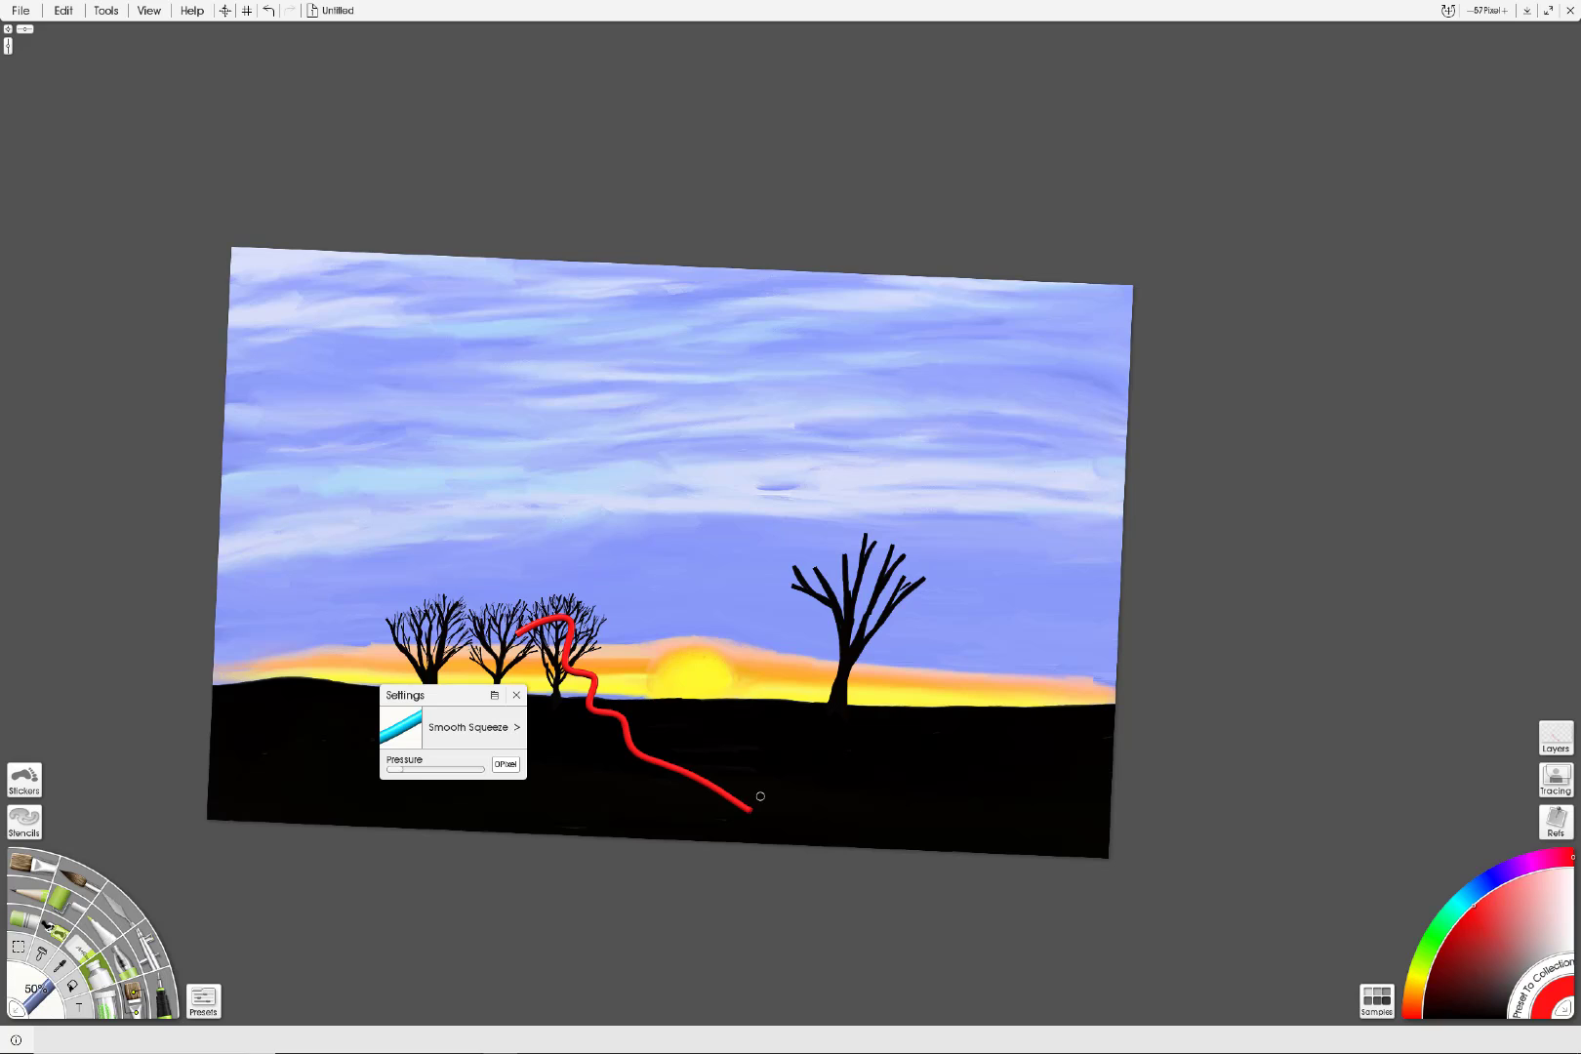
click(269, 10)
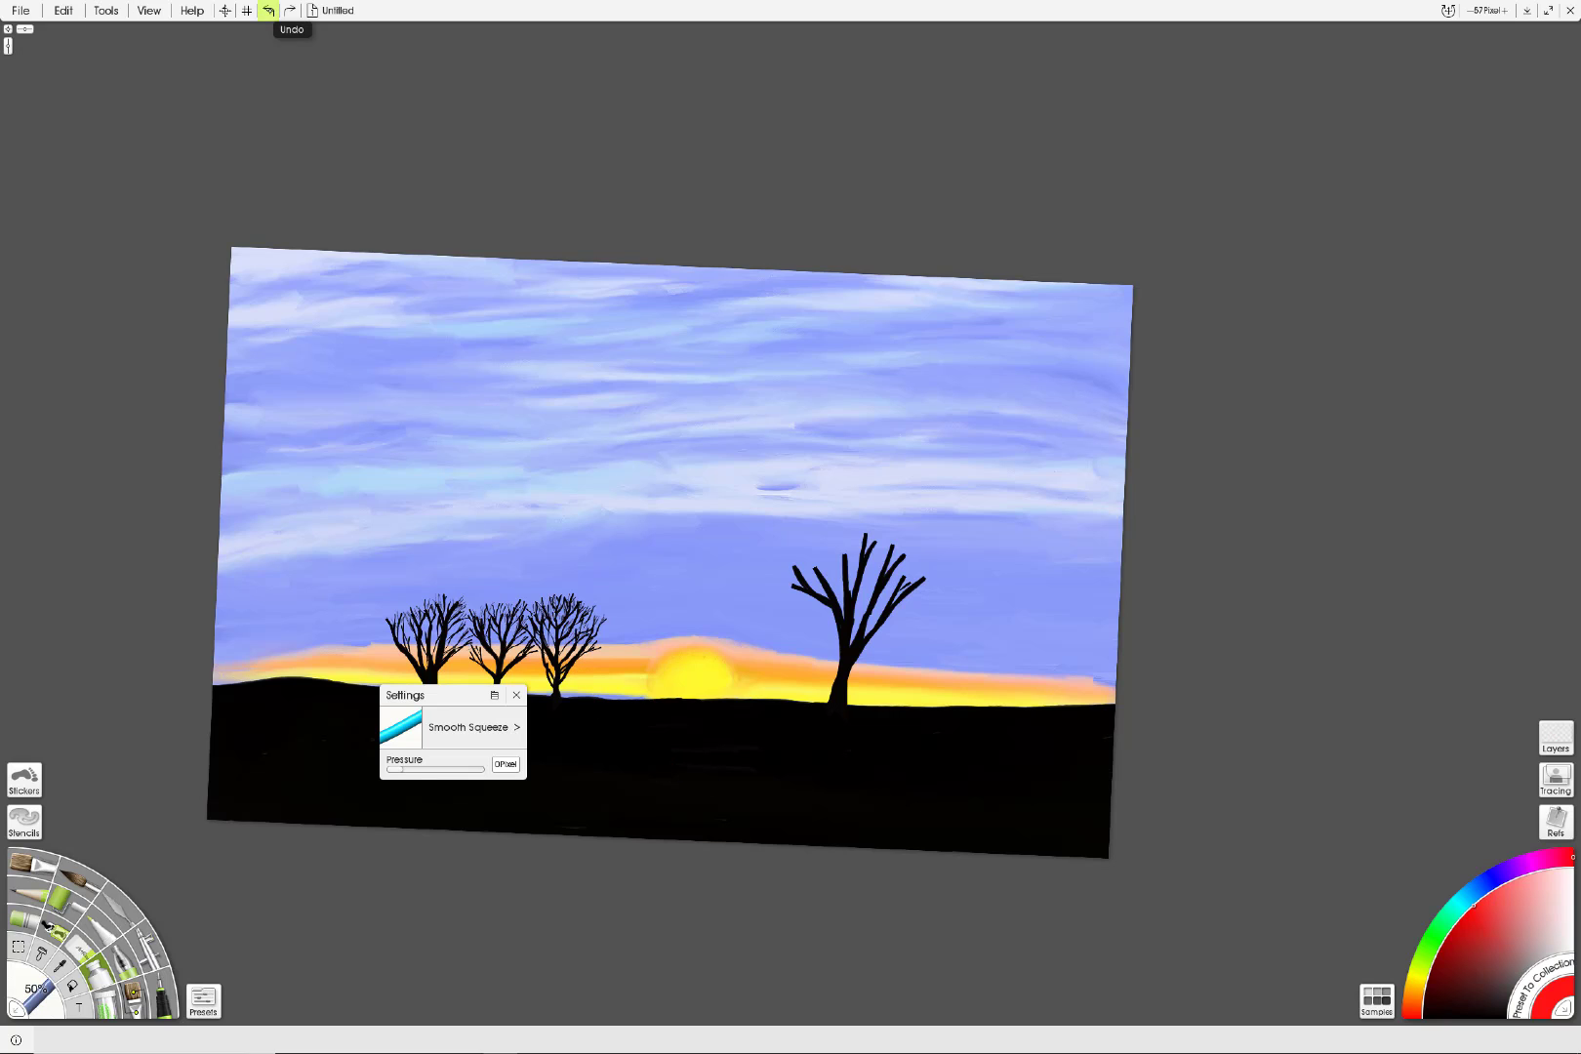
Step: Switch to the eraser and select its Soft Eraser preset
click(78, 942)
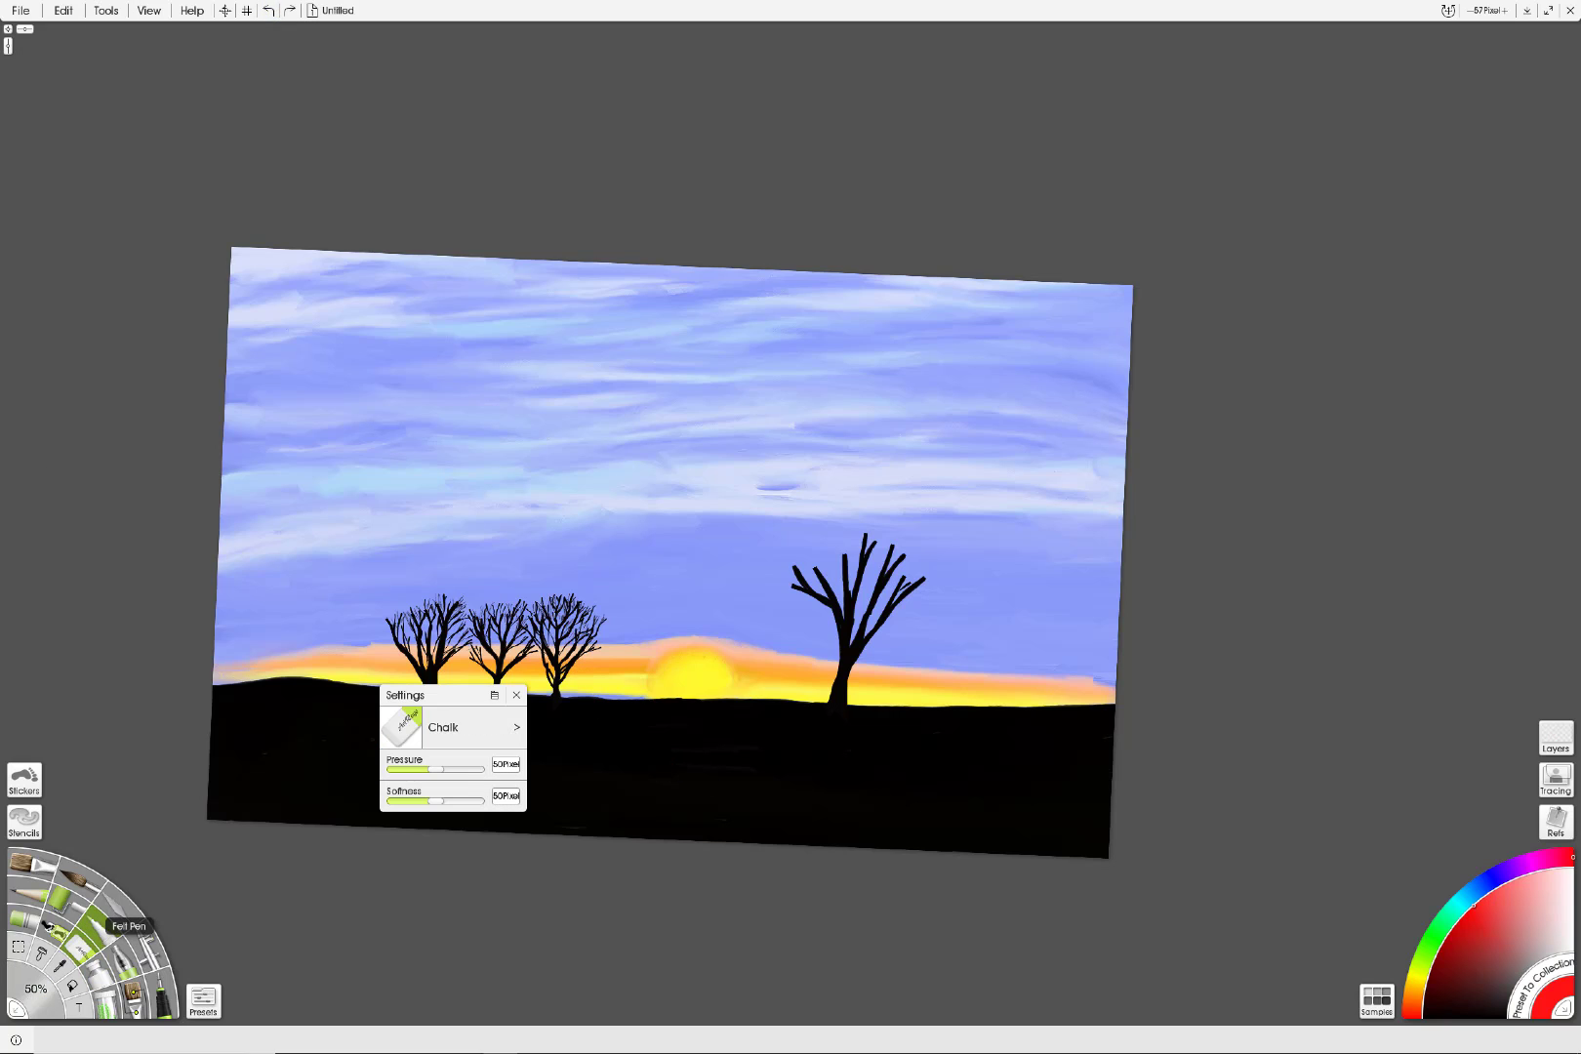
click(517, 727)
mouse_move(563, 794)
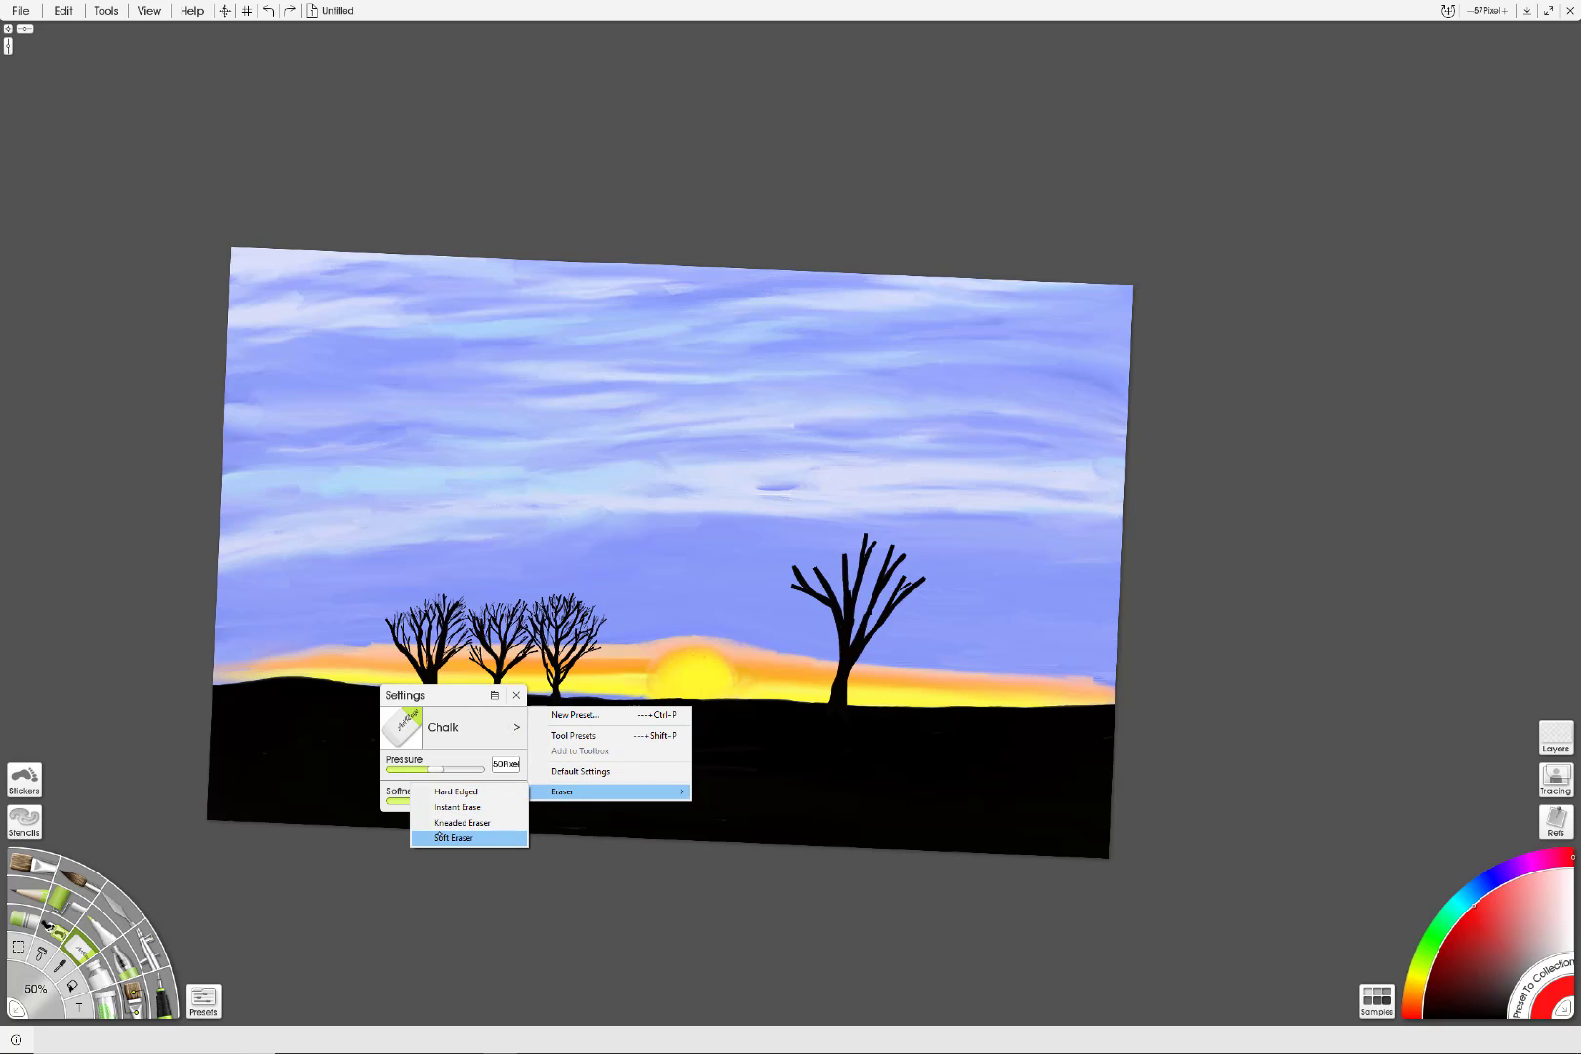
click(451, 837)
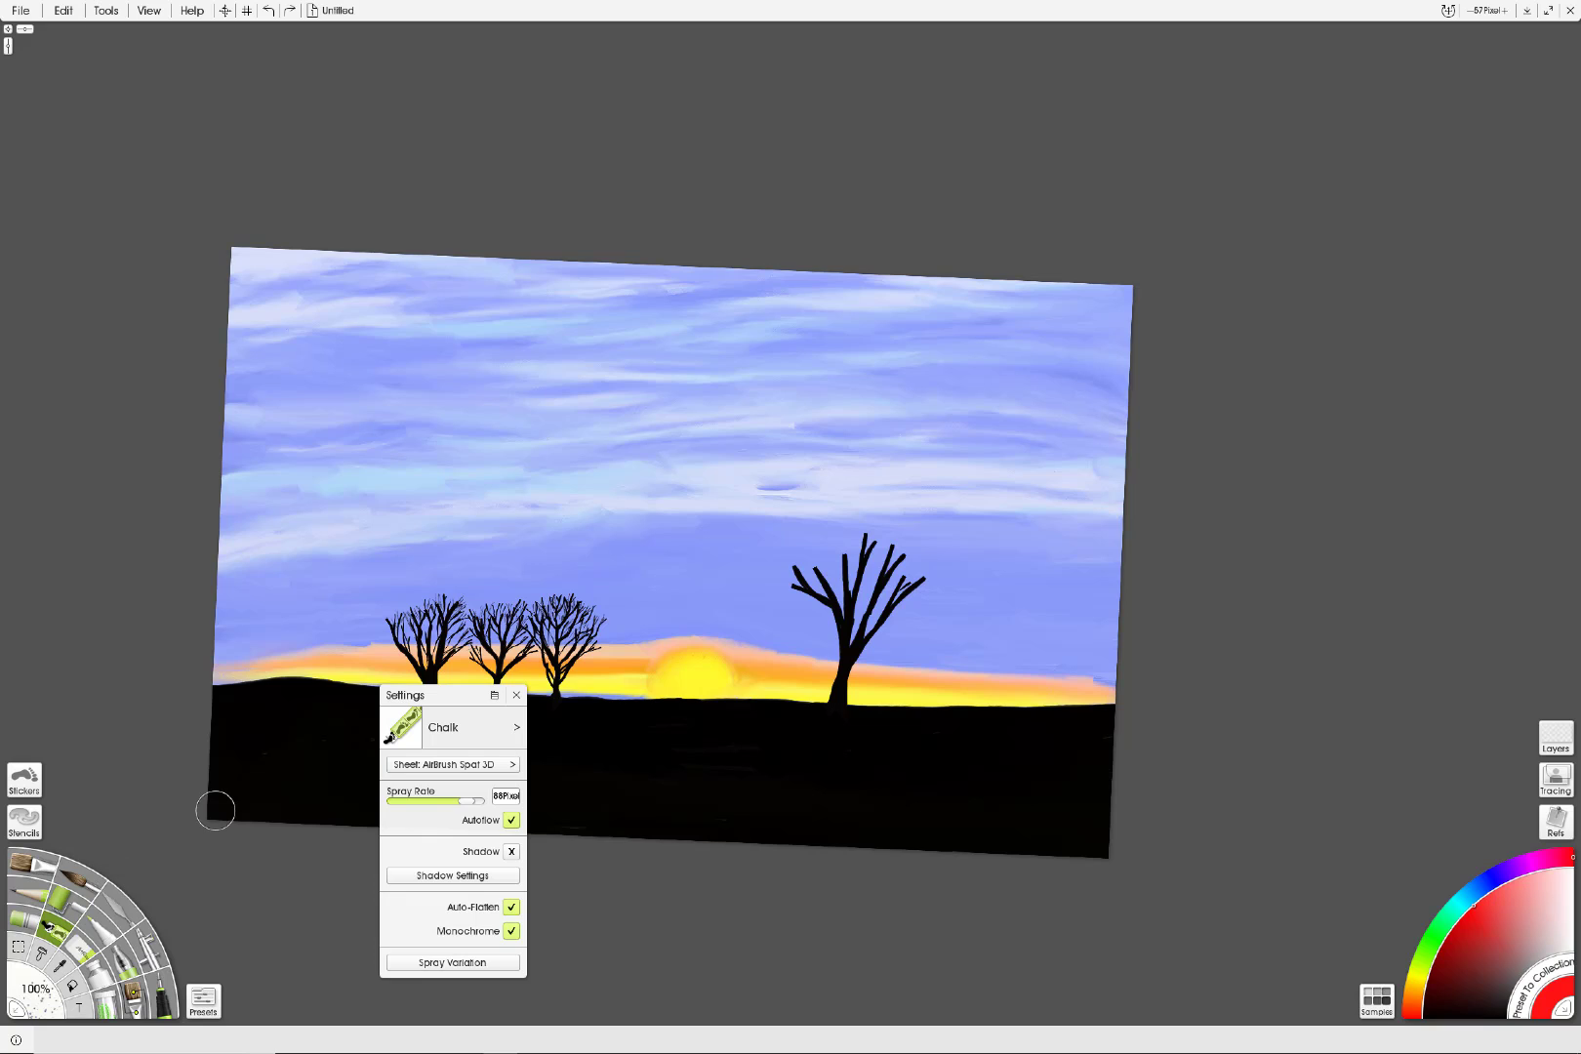
Step: Spray red and orange foliage onto the three small trees and the large tree with the Oak Leaf nature stamp preset of the sticker spray
click(518, 727)
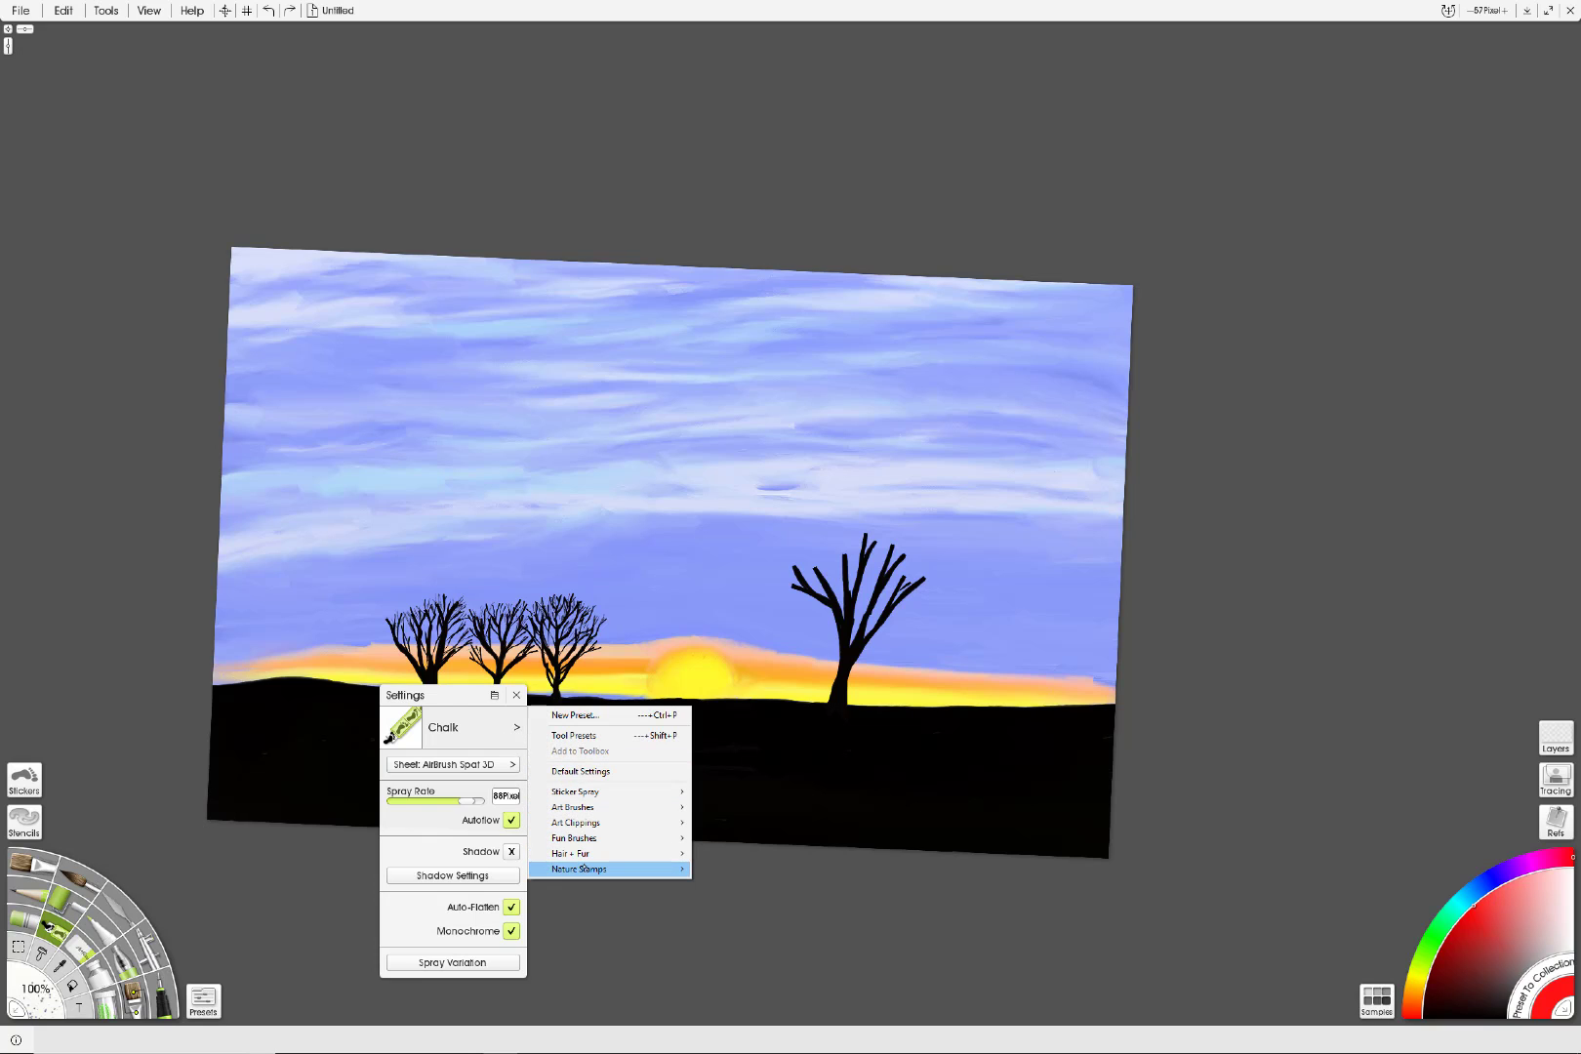
mouse_move(601, 868)
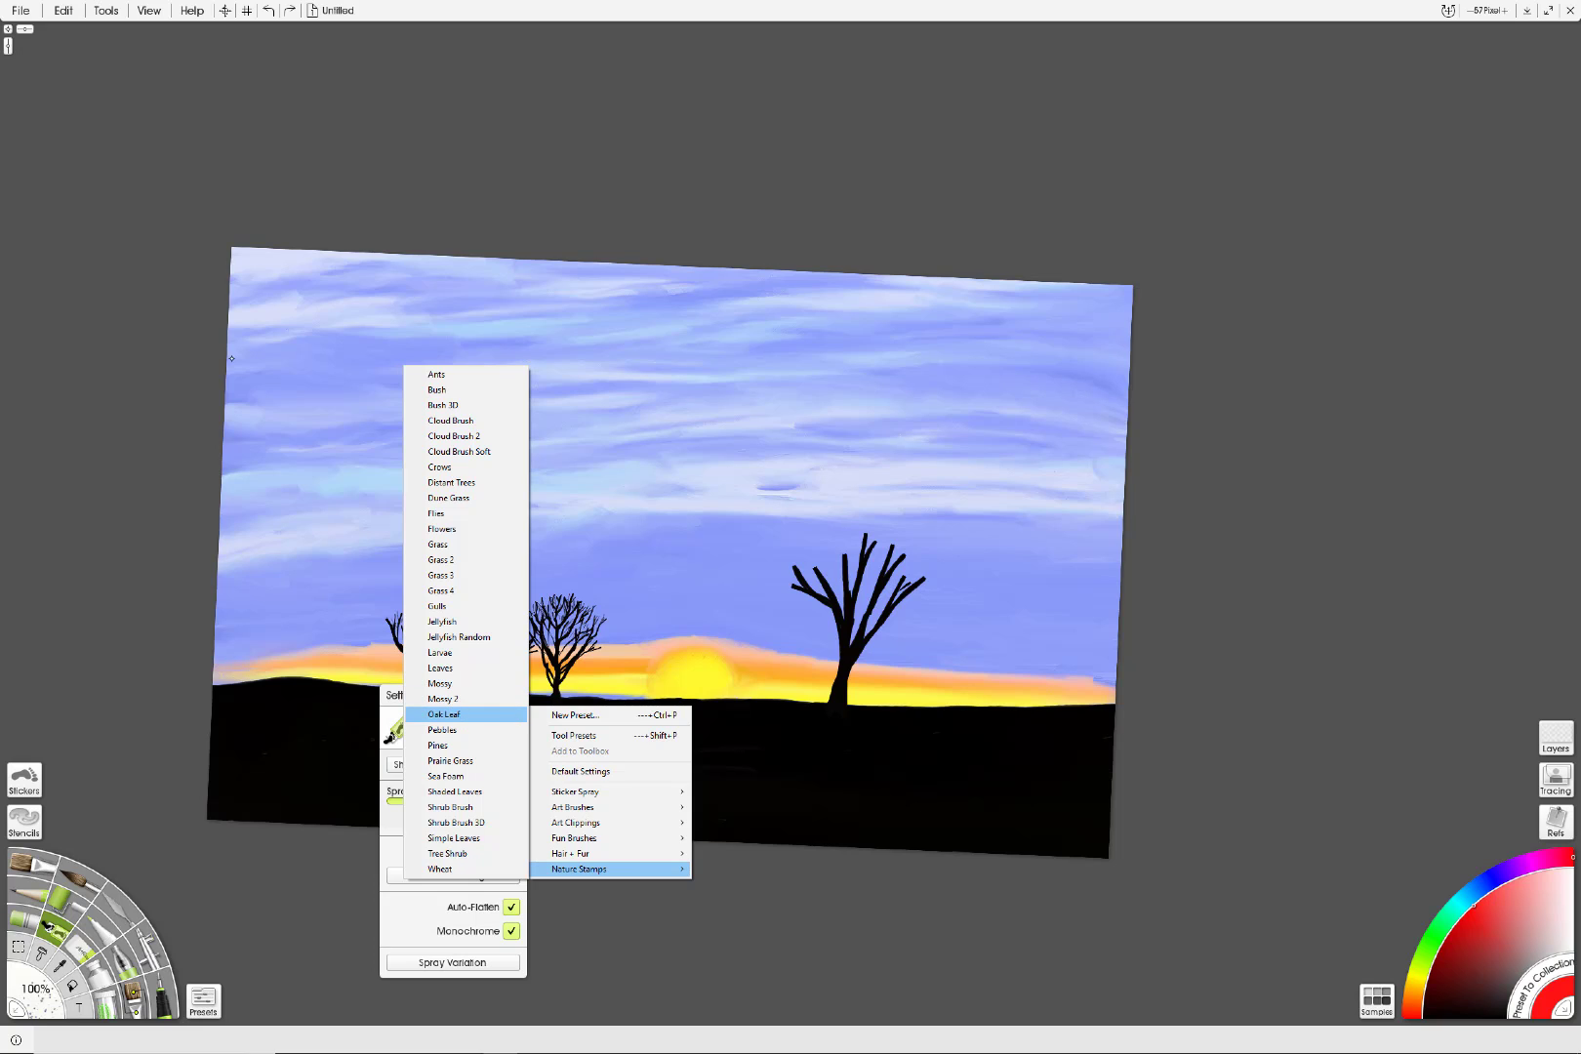
click(449, 715)
mouse_move(578, 645)
mouse_down()
mouse_move(601, 615)
mouse_move(458, 632)
mouse_move(449, 607)
mouse_move(385, 634)
mouse_move(460, 599)
mouse_move(482, 659)
mouse_move(475, 632)
mouse_up()
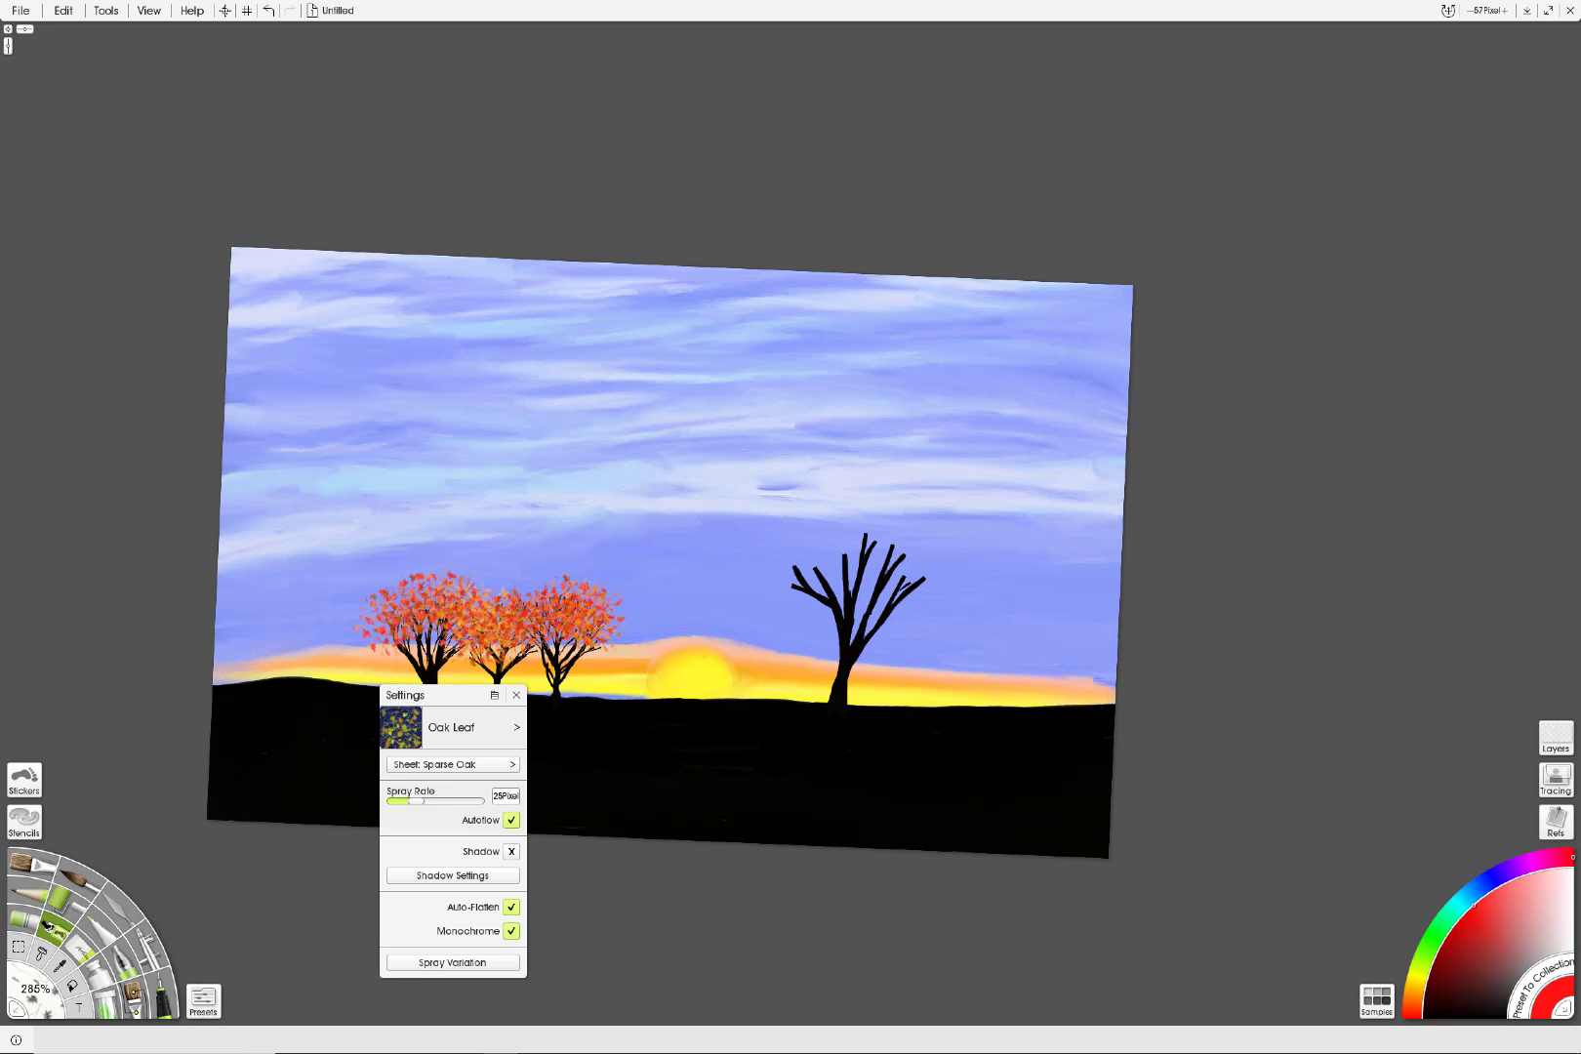
mouse_move(802, 595)
mouse_down()
mouse_move(780, 569)
mouse_move(833, 528)
mouse_move(867, 527)
mouse_move(950, 570)
mouse_move(897, 549)
mouse_move(883, 523)
mouse_move(844, 520)
mouse_move(796, 560)
mouse_move(850, 556)
mouse_move(825, 553)
mouse_move(911, 581)
mouse_move(913, 557)
mouse_move(880, 521)
mouse_move(799, 537)
mouse_up()
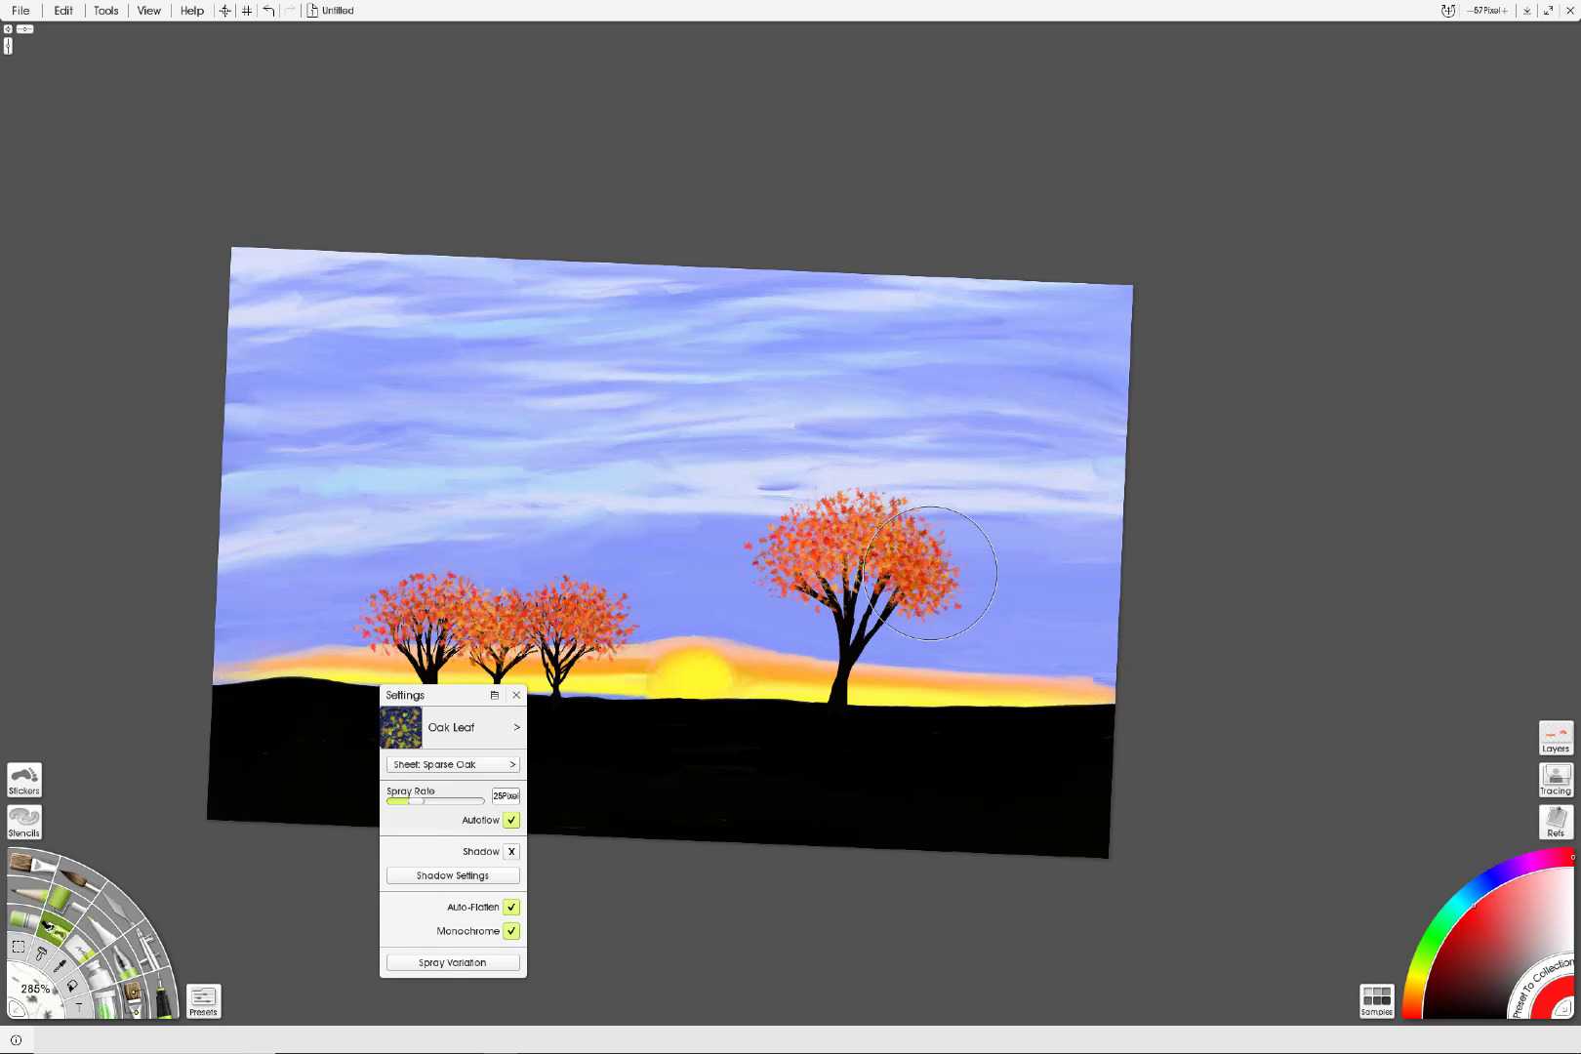
drag(750, 555, 785, 553)
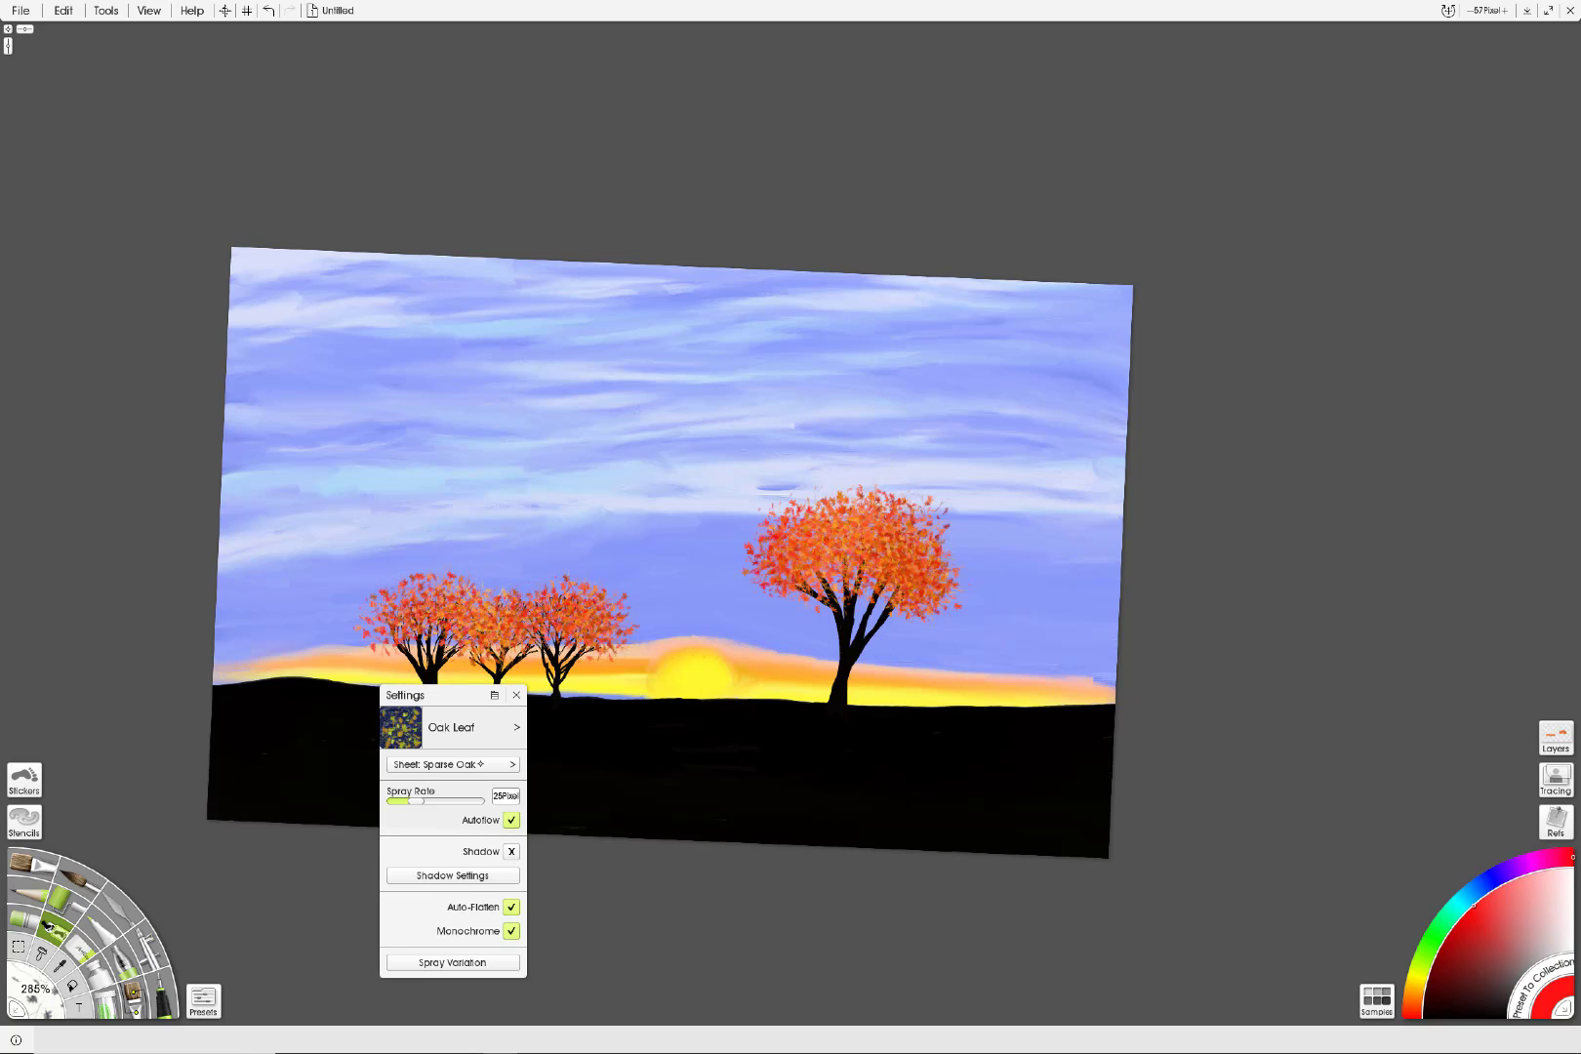
Step: Try the Kaleidescope art clippings preset by spraying colored triangles down the sky to the sun, and undo them
click(505, 762)
click(516, 727)
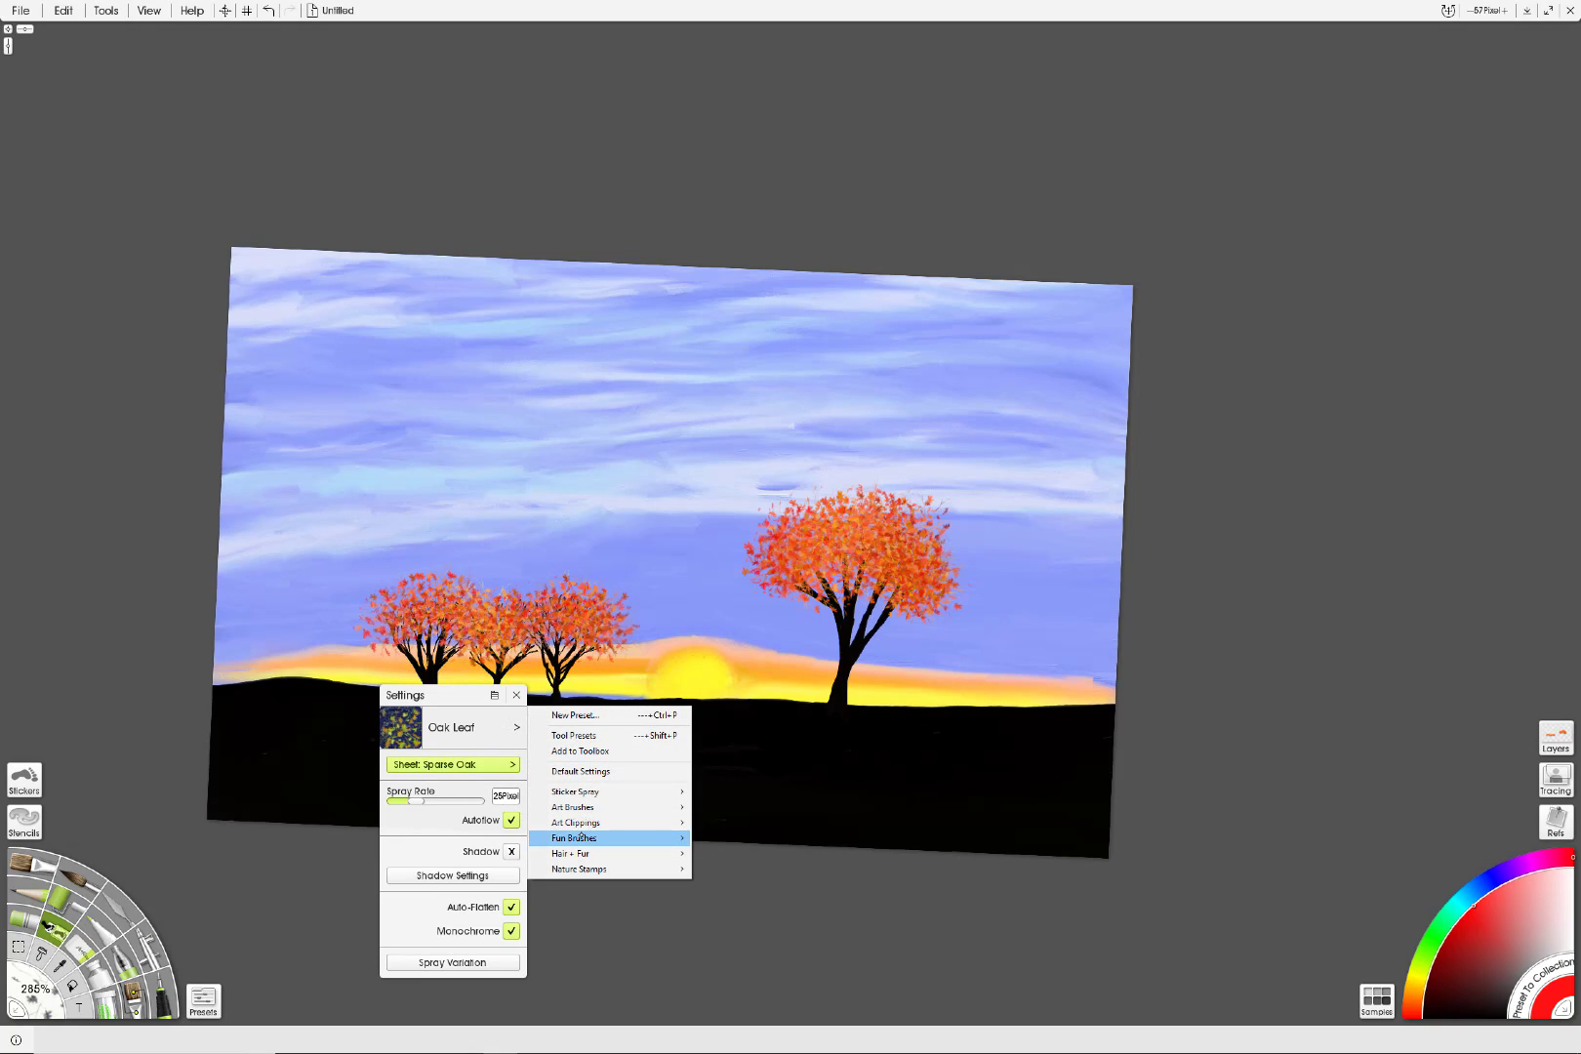
mouse_move(574, 823)
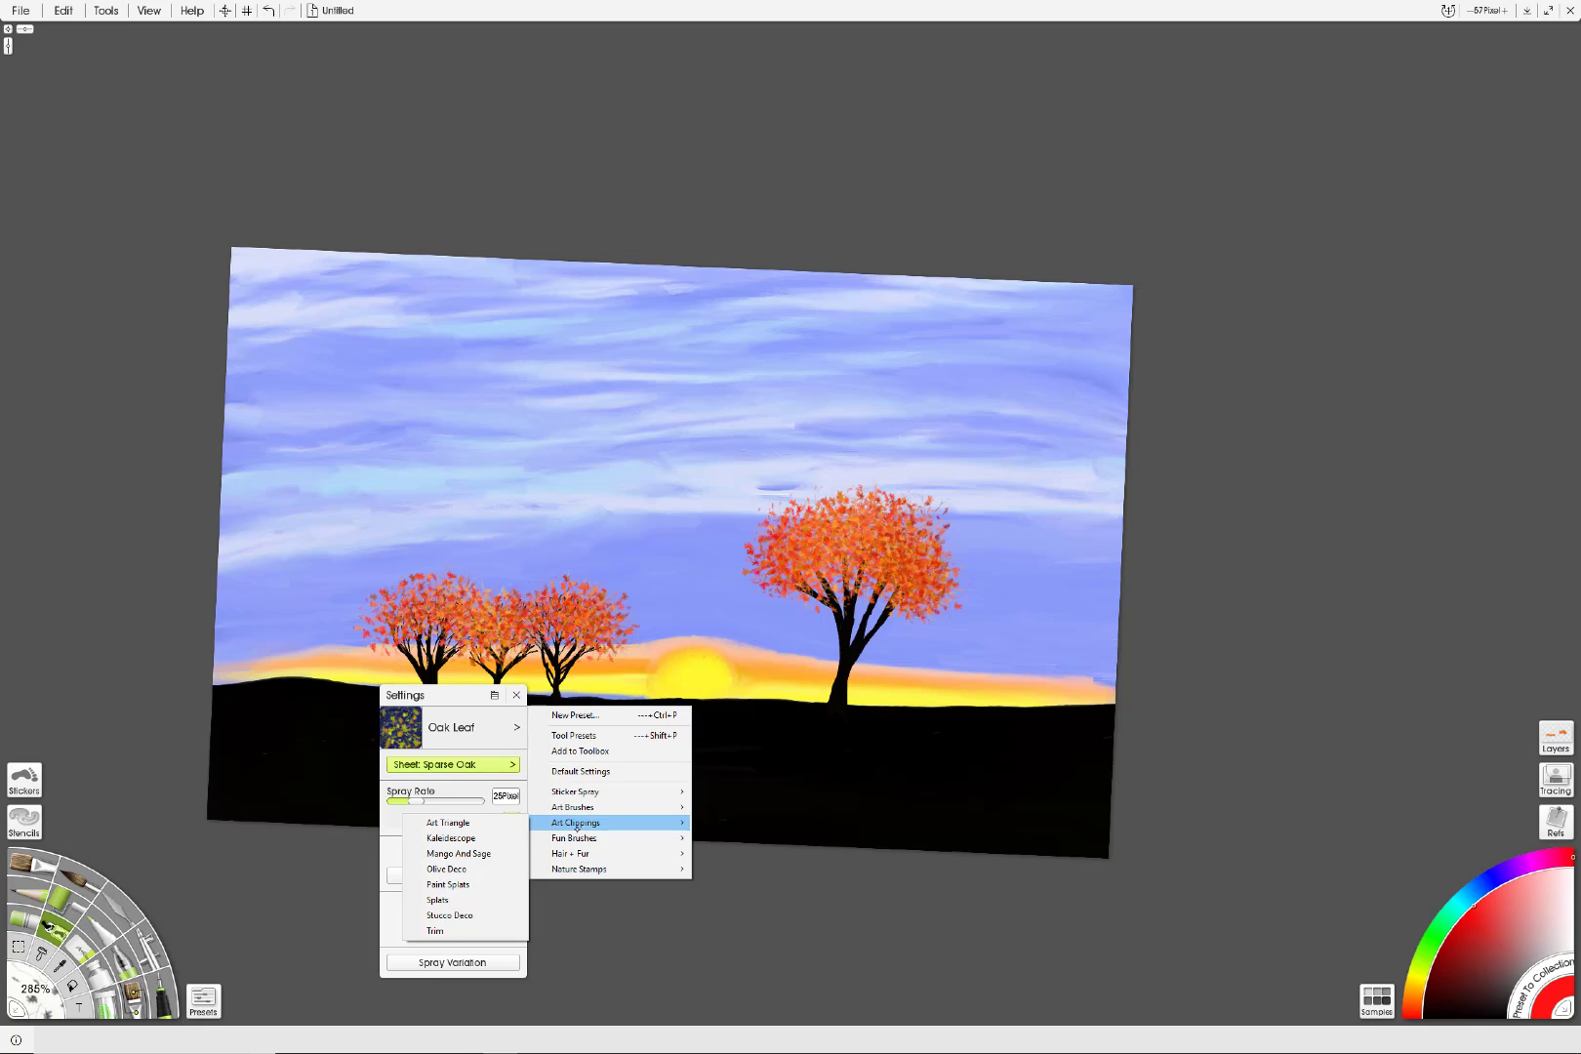
click(450, 838)
mouse_move(652, 523)
mouse_down()
mouse_move(683, 536)
mouse_move(695, 674)
mouse_up()
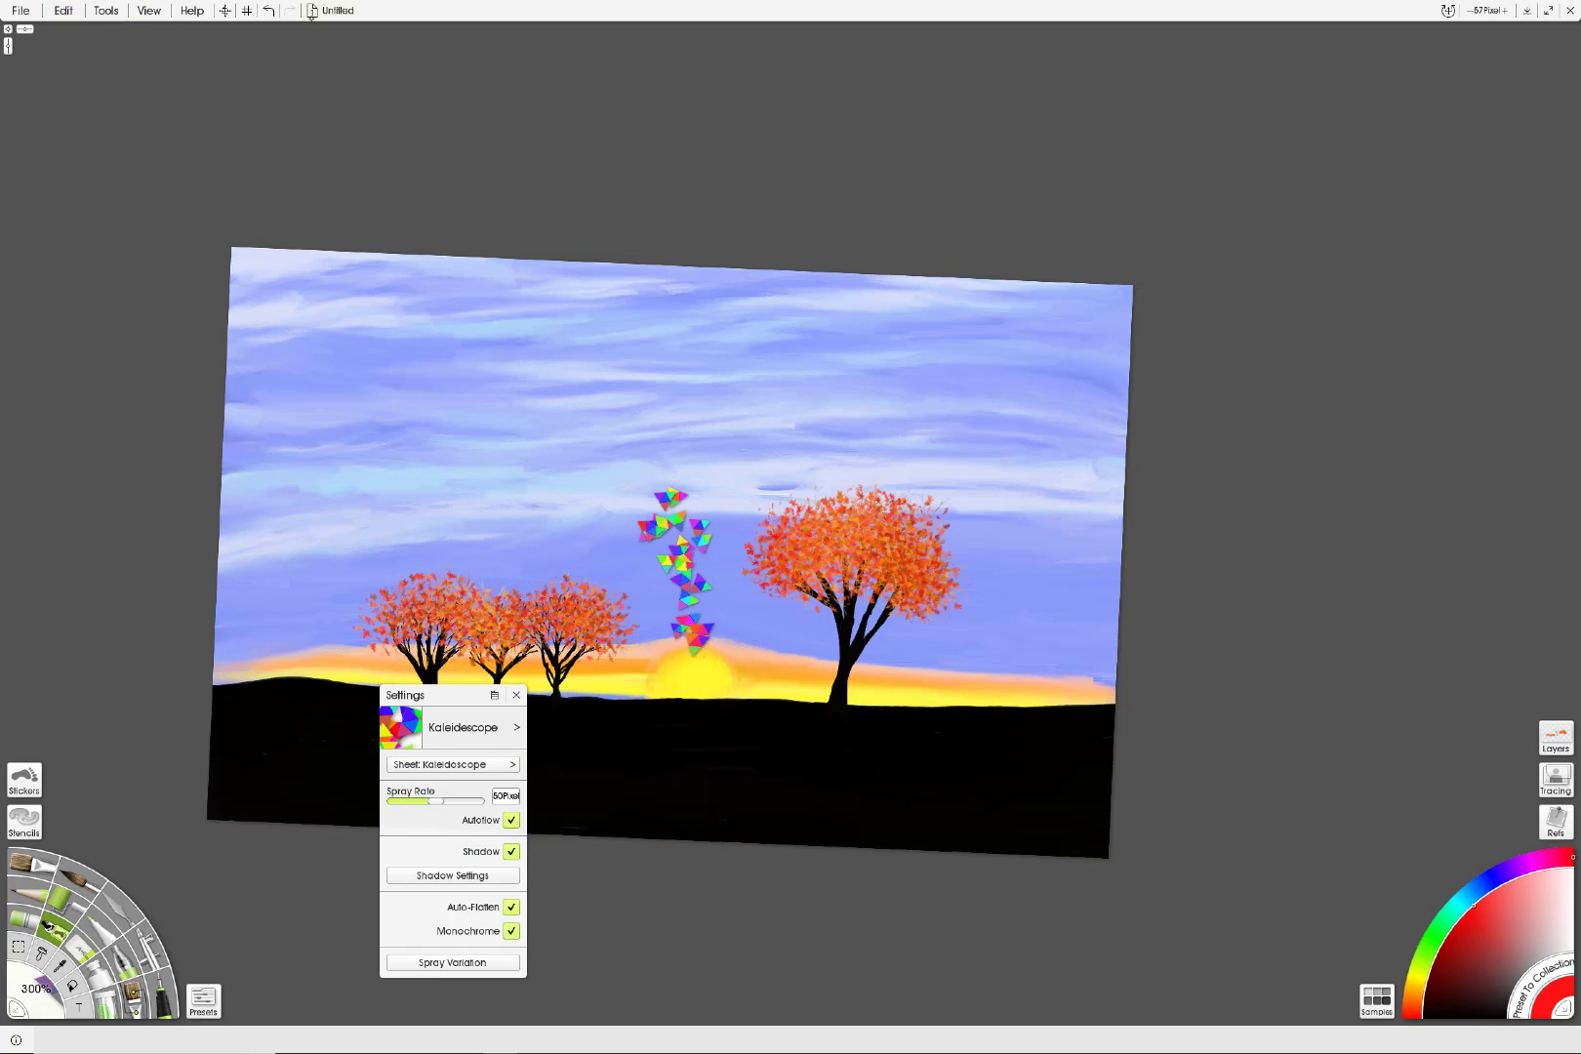
click(268, 11)
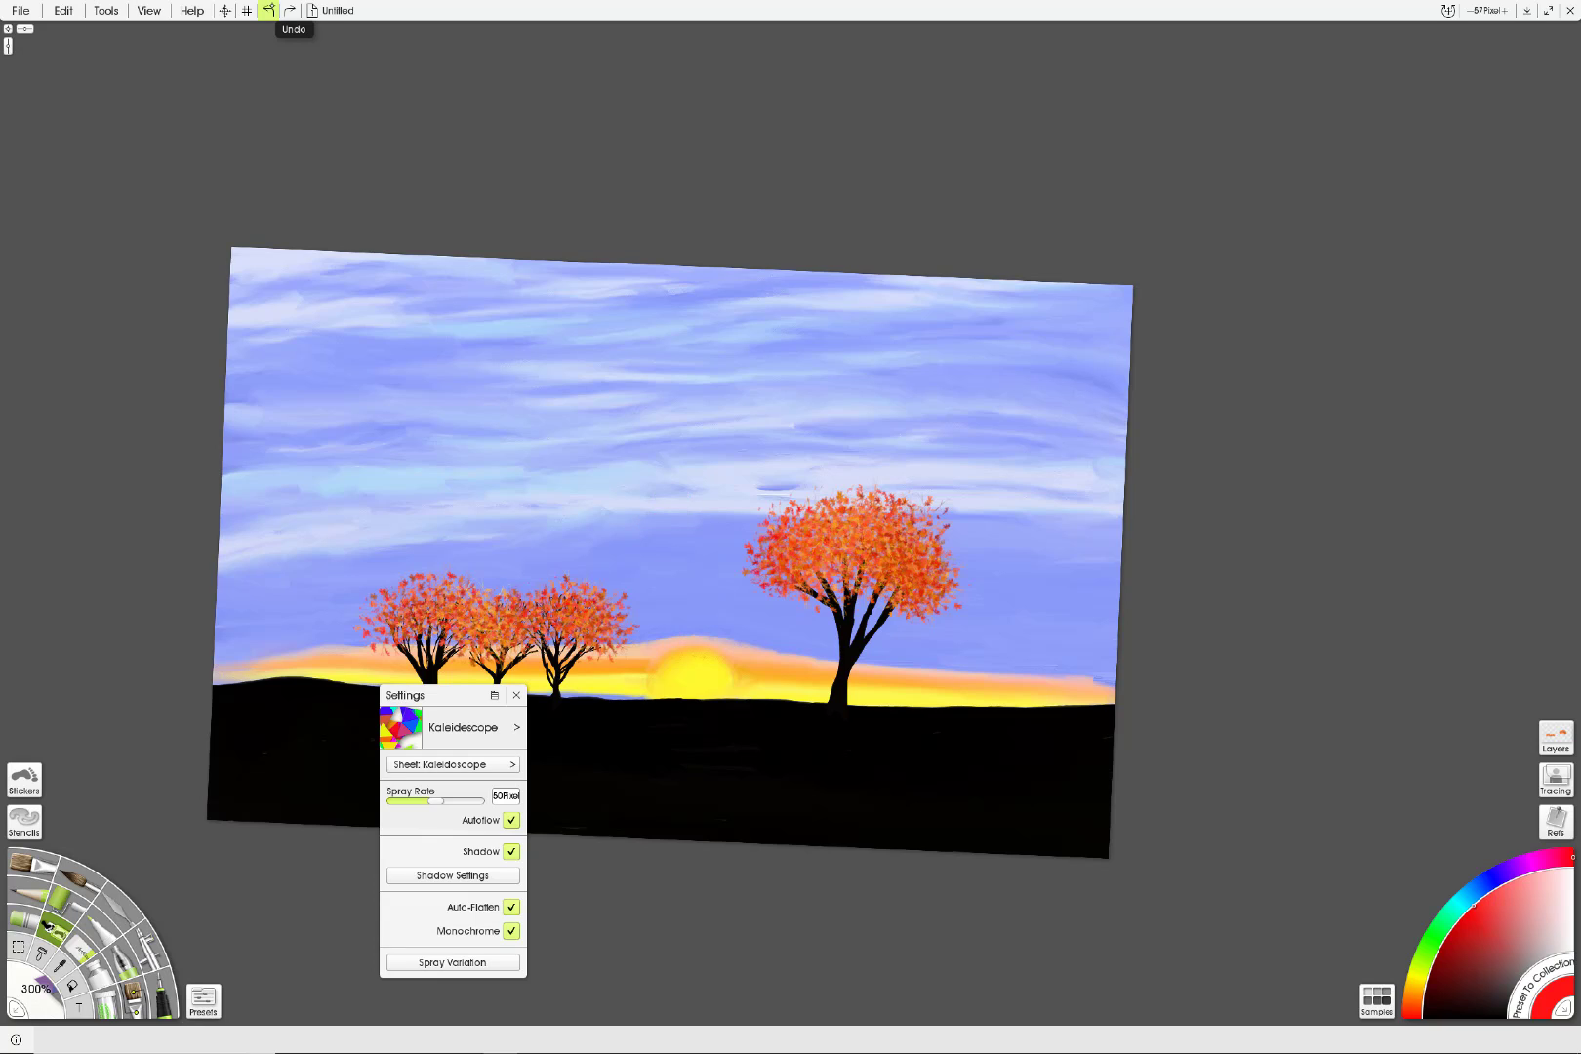
Step: Try the Ribbon 3D brush head sheet with a sticker spray stroke near the sun, and undo it
click(452, 764)
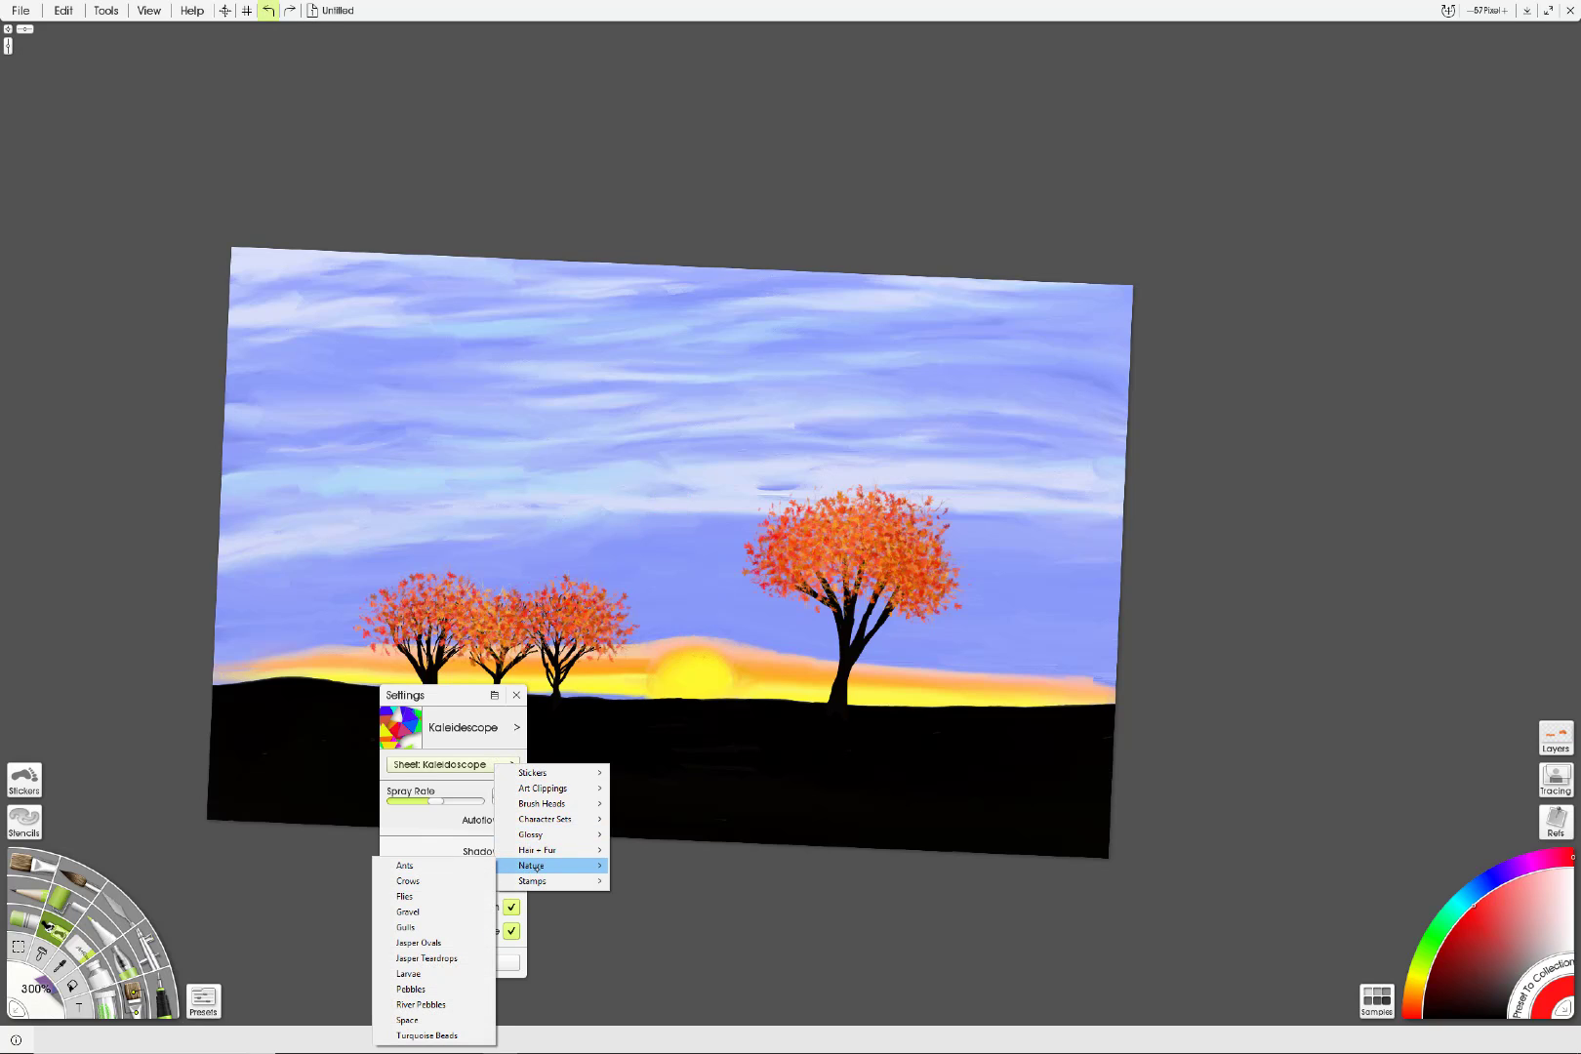
mouse_move(547, 851)
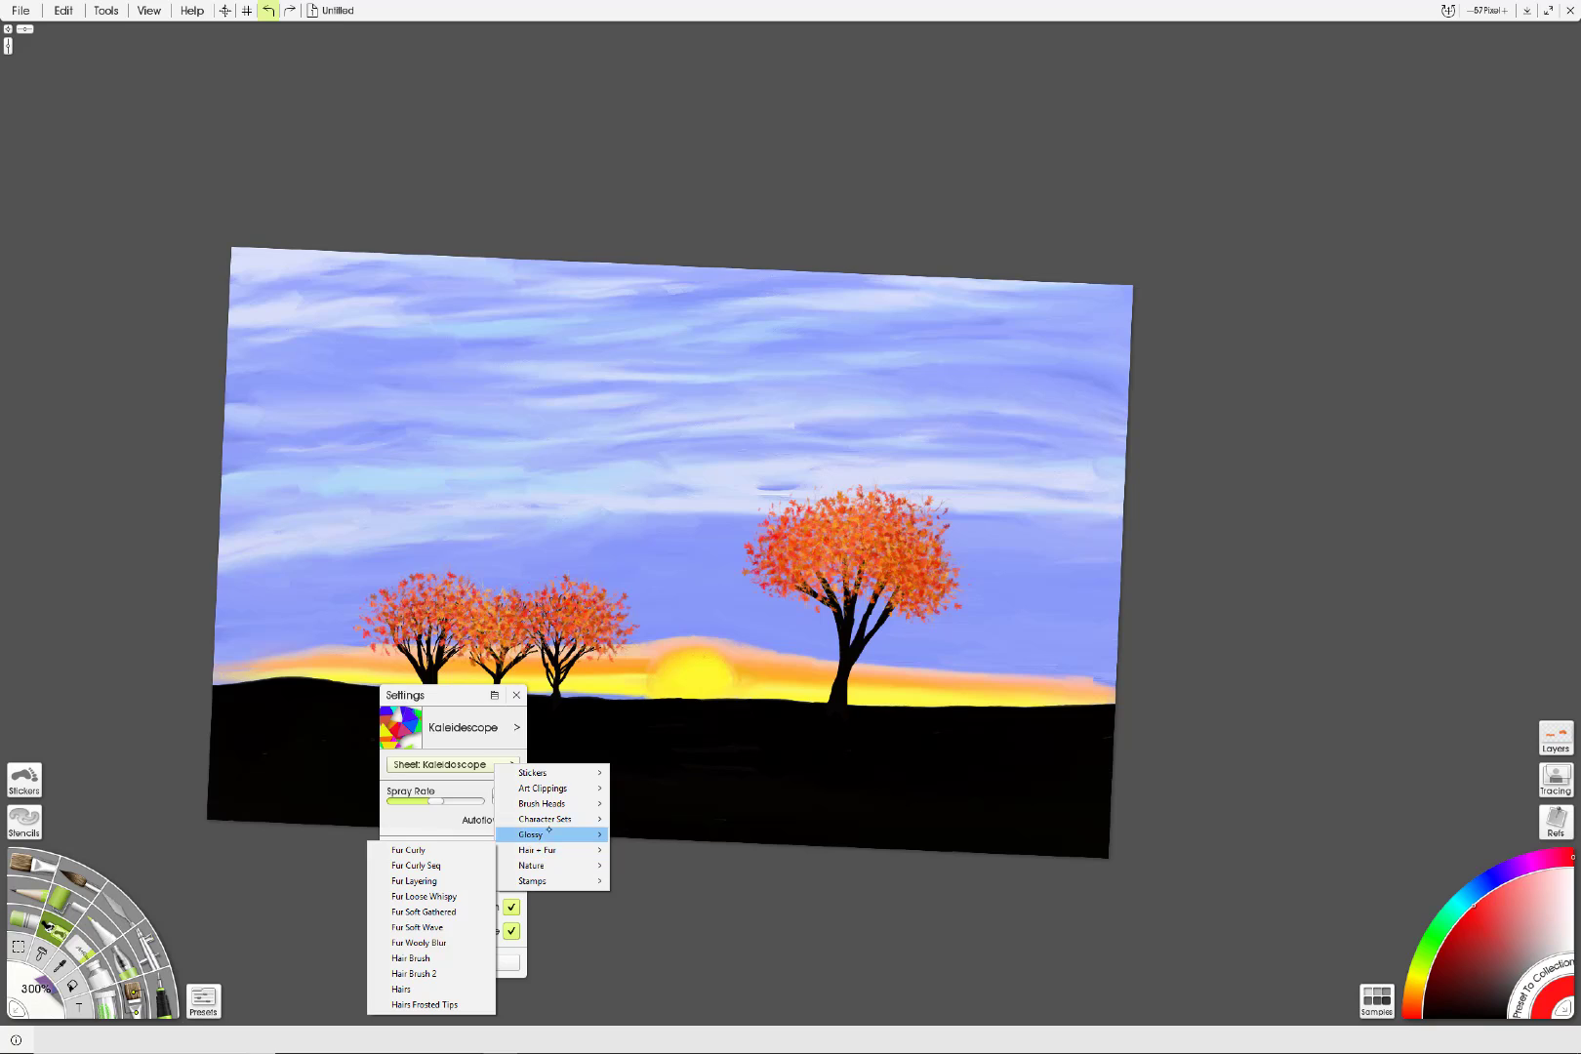
mouse_move(545, 773)
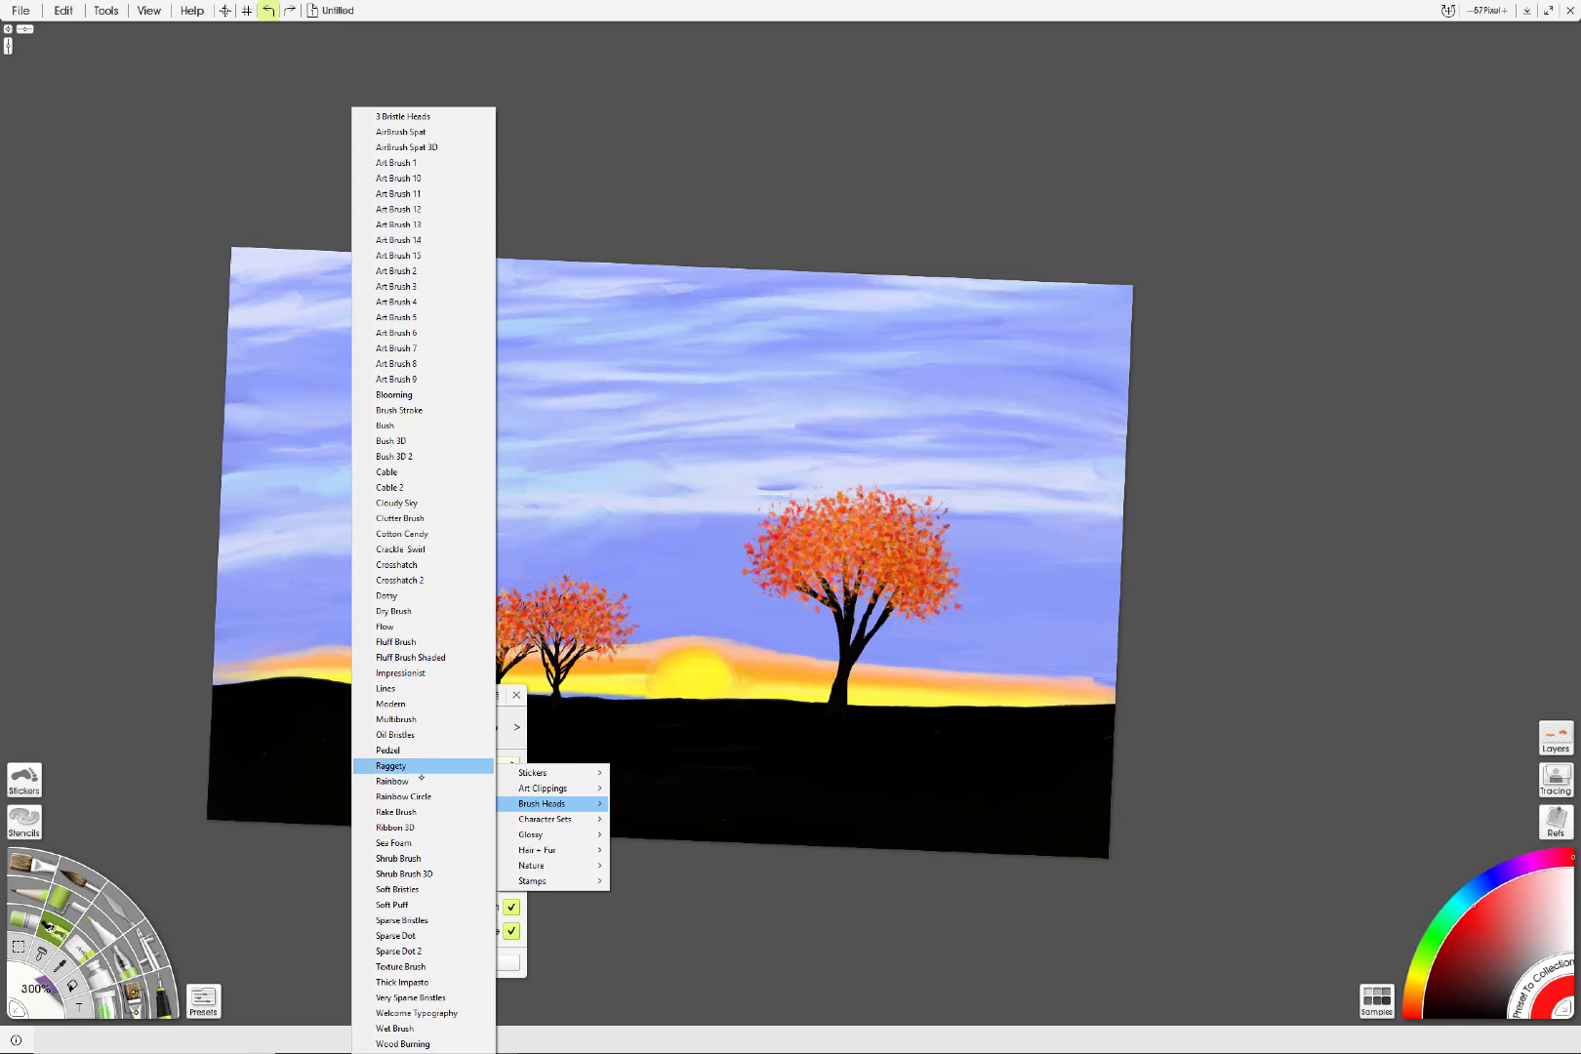
click(426, 827)
mouse_move(638, 712)
mouse_down()
mouse_move(722, 664)
mouse_move(708, 661)
mouse_up()
click(267, 10)
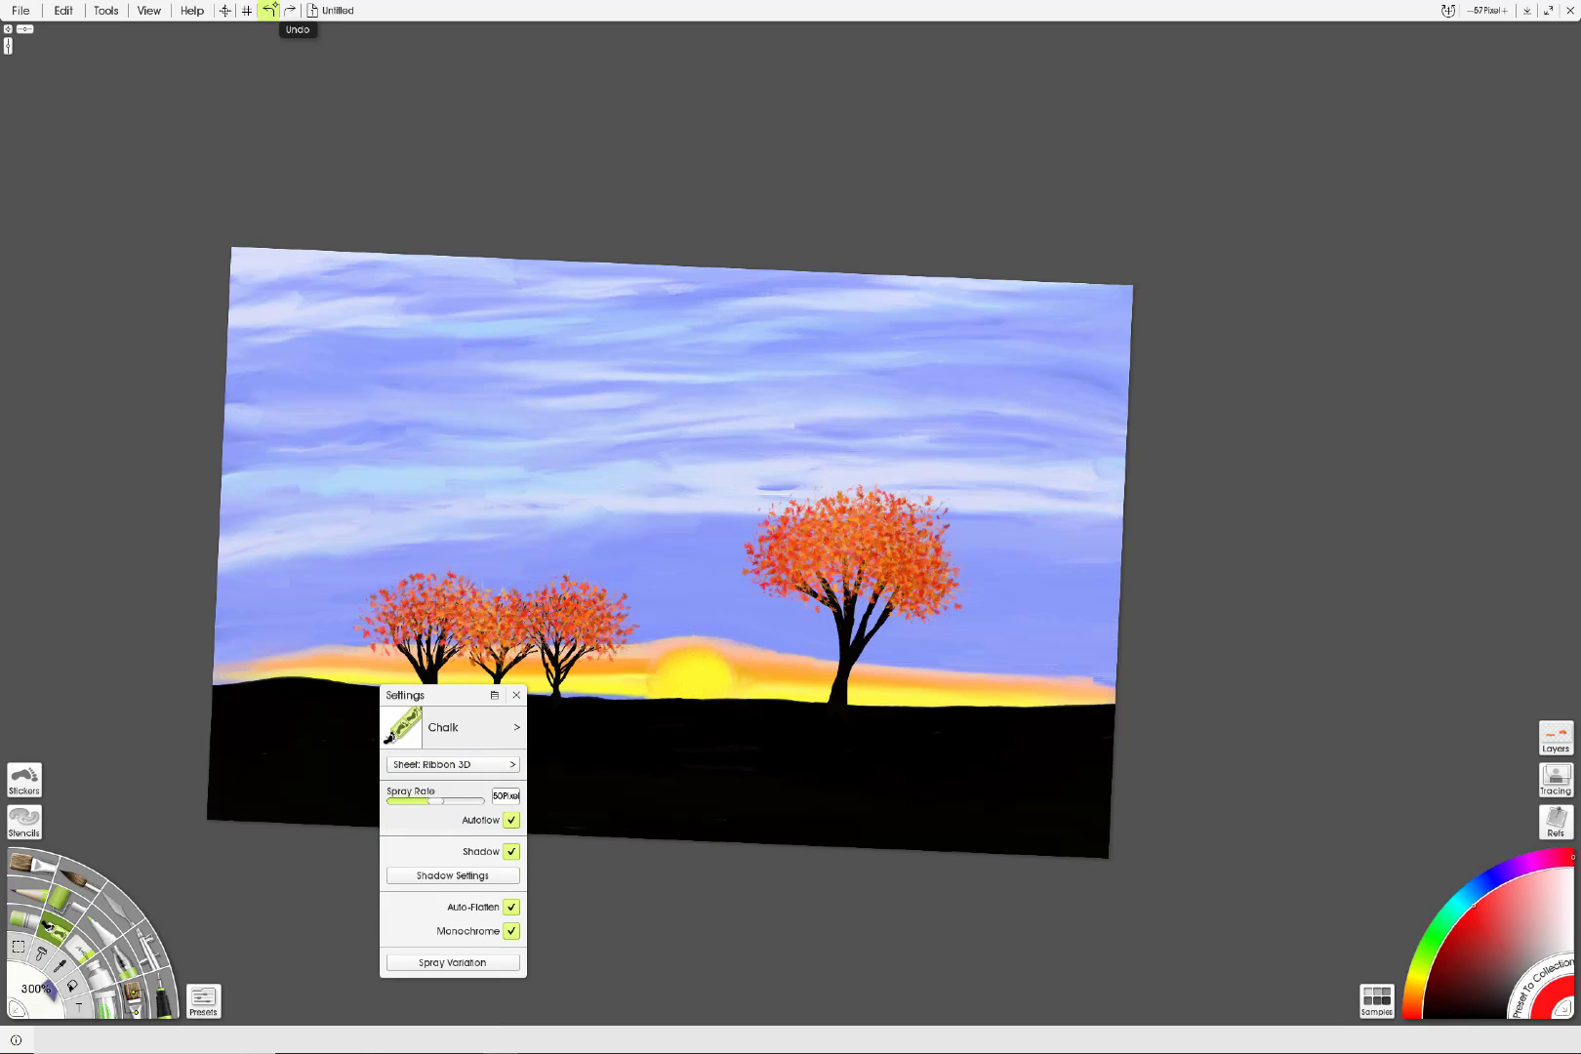
Step: Try the Fur Layering sheet by spraying multicolored tufts across the sky, sun and large tree, and undo them
click(508, 764)
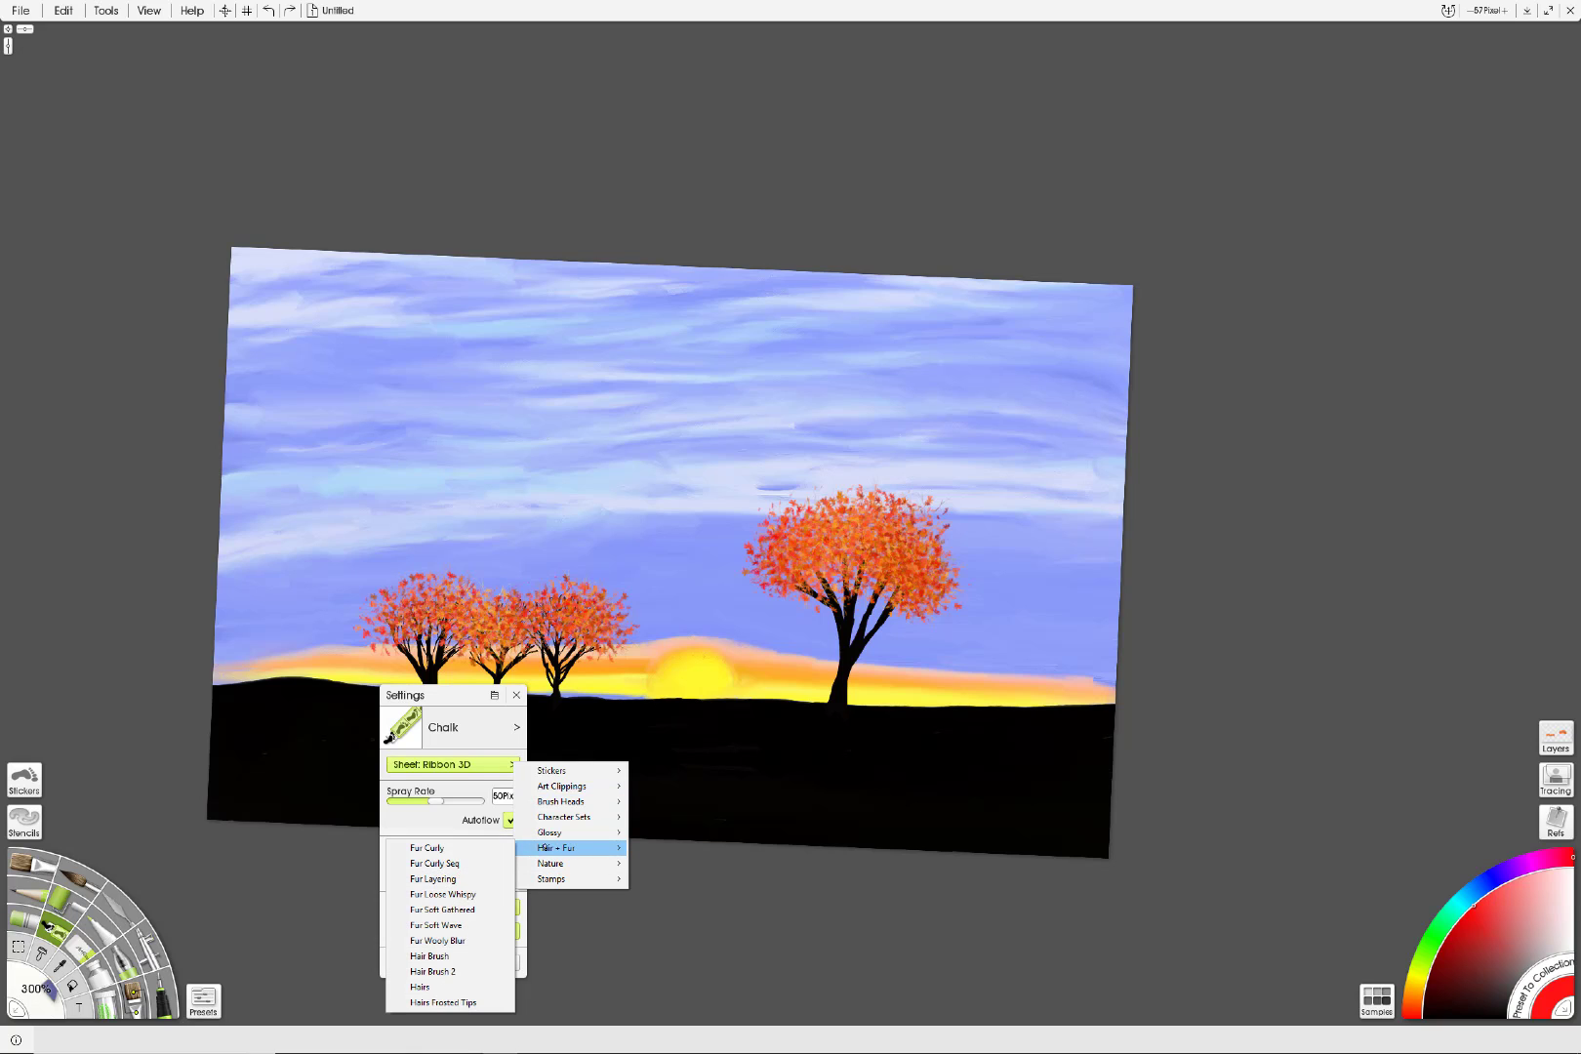
click(433, 878)
mouse_move(673, 639)
mouse_down()
mouse_move(690, 674)
mouse_move(742, 689)
mouse_move(780, 625)
mouse_move(684, 551)
mouse_move(615, 351)
mouse_move(878, 390)
mouse_move(839, 556)
mouse_move(753, 645)
mouse_up()
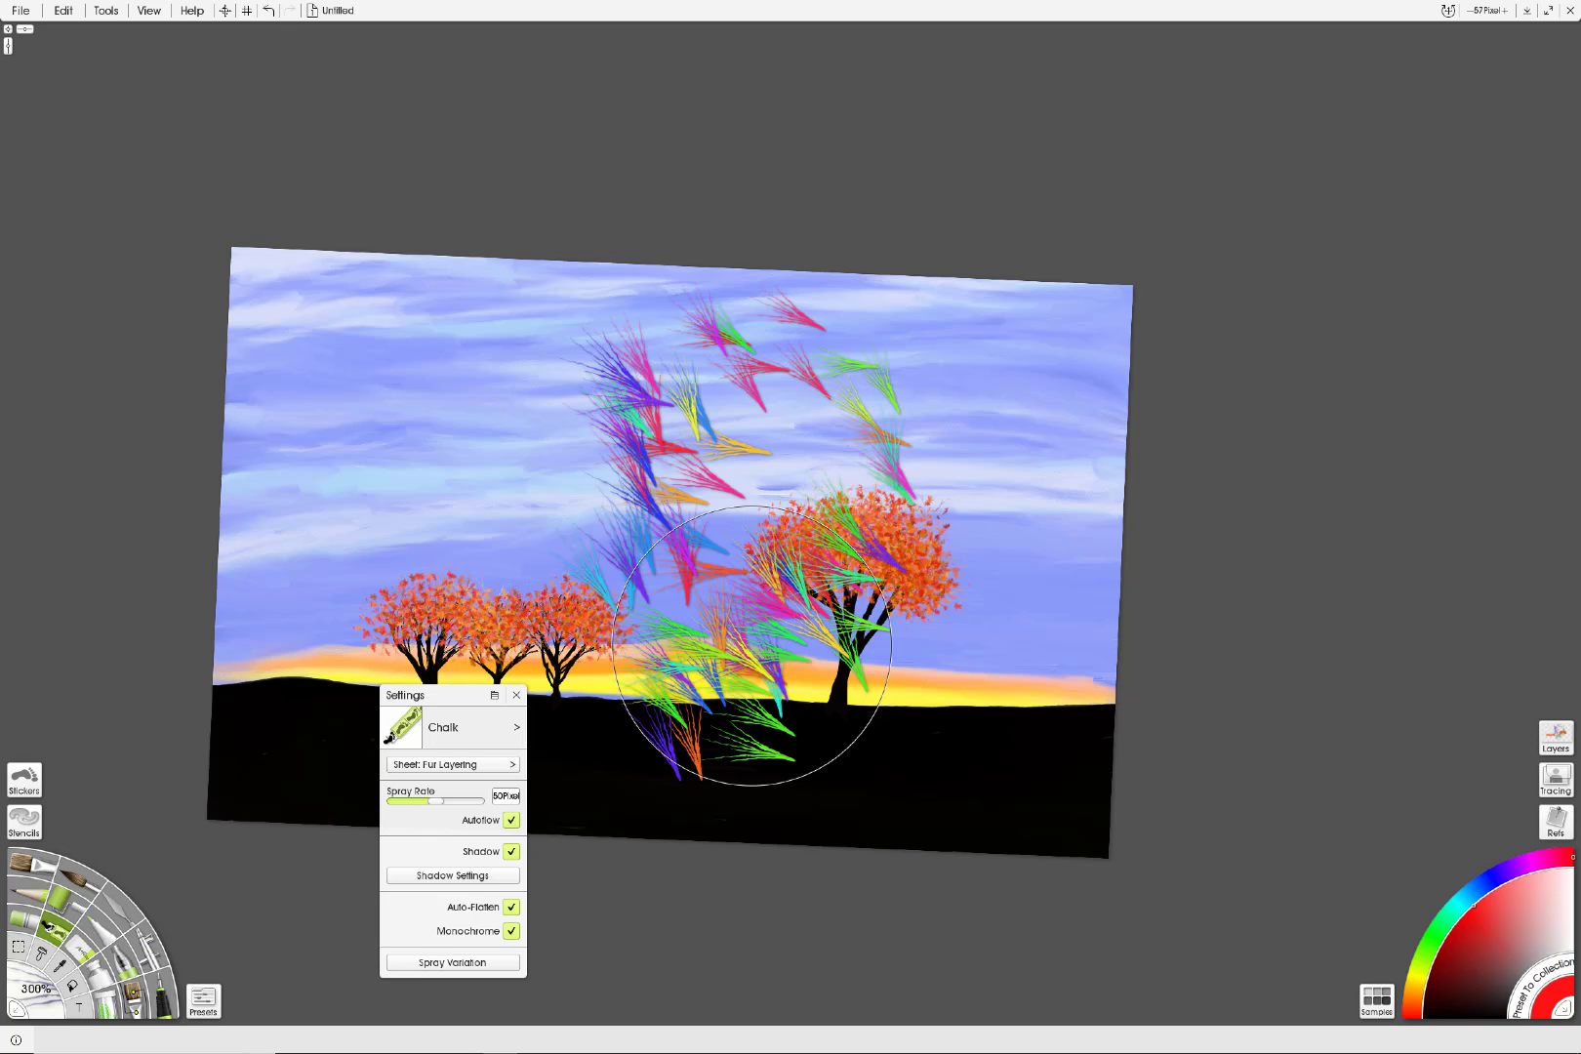
click(269, 10)
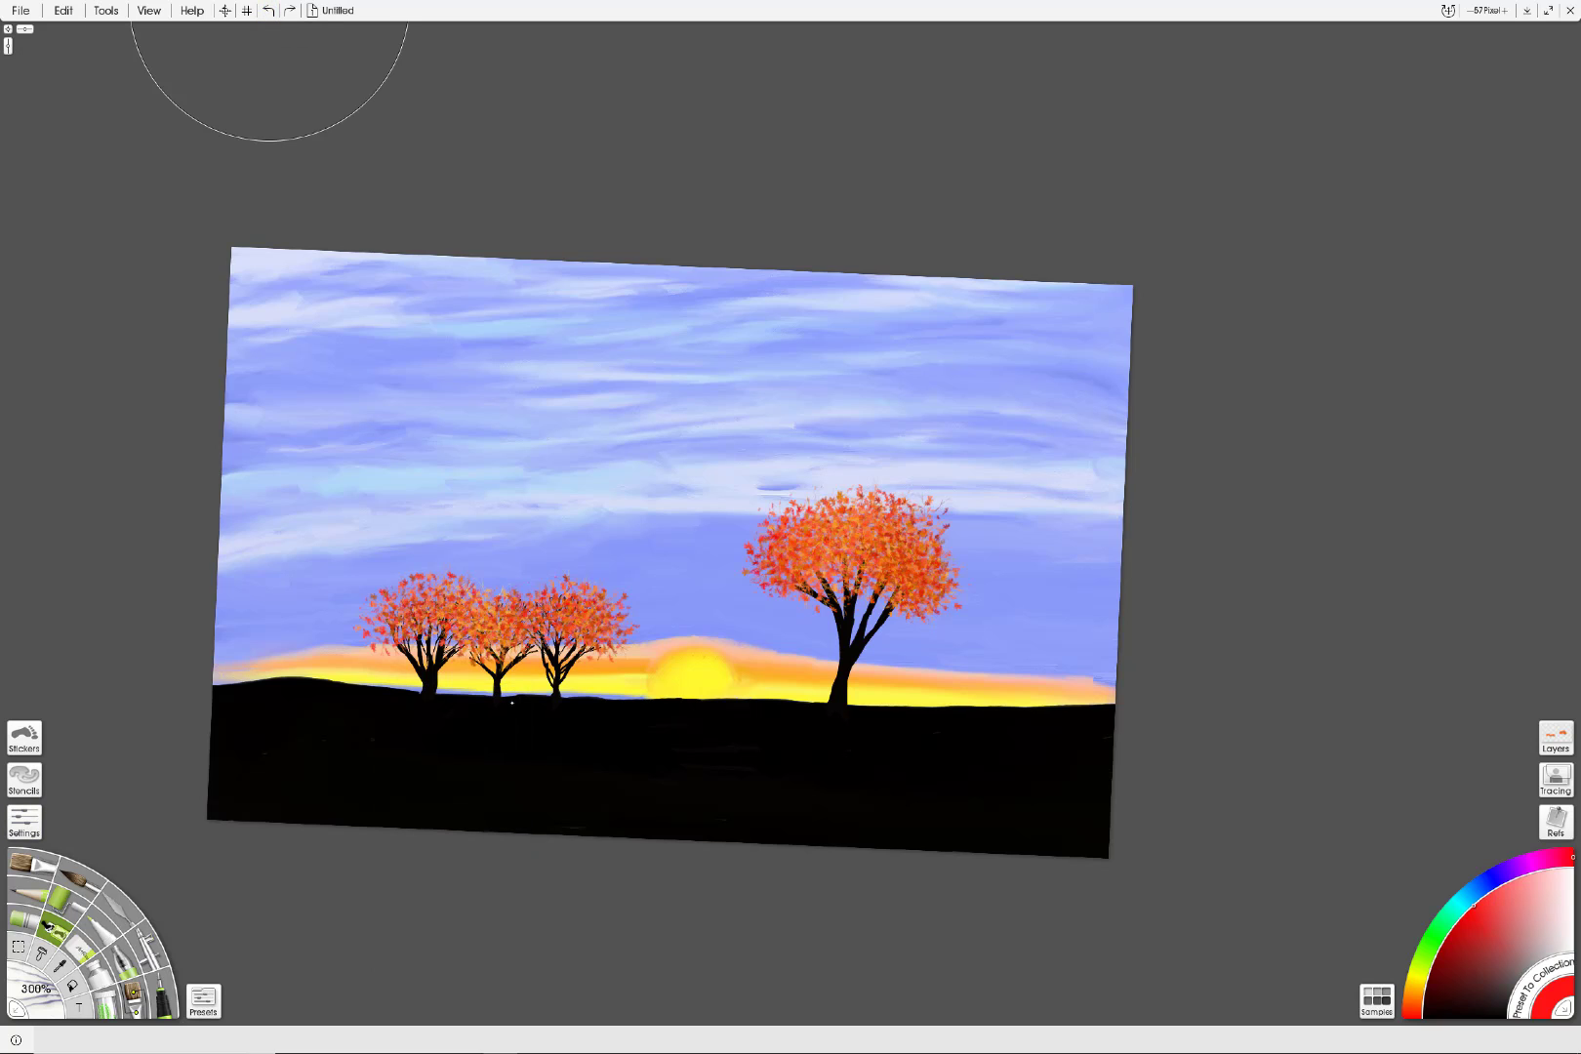
scroll(511, 703, up, 2)
scroll(512, 703, down, 2)
scroll(511, 702, up, 1)
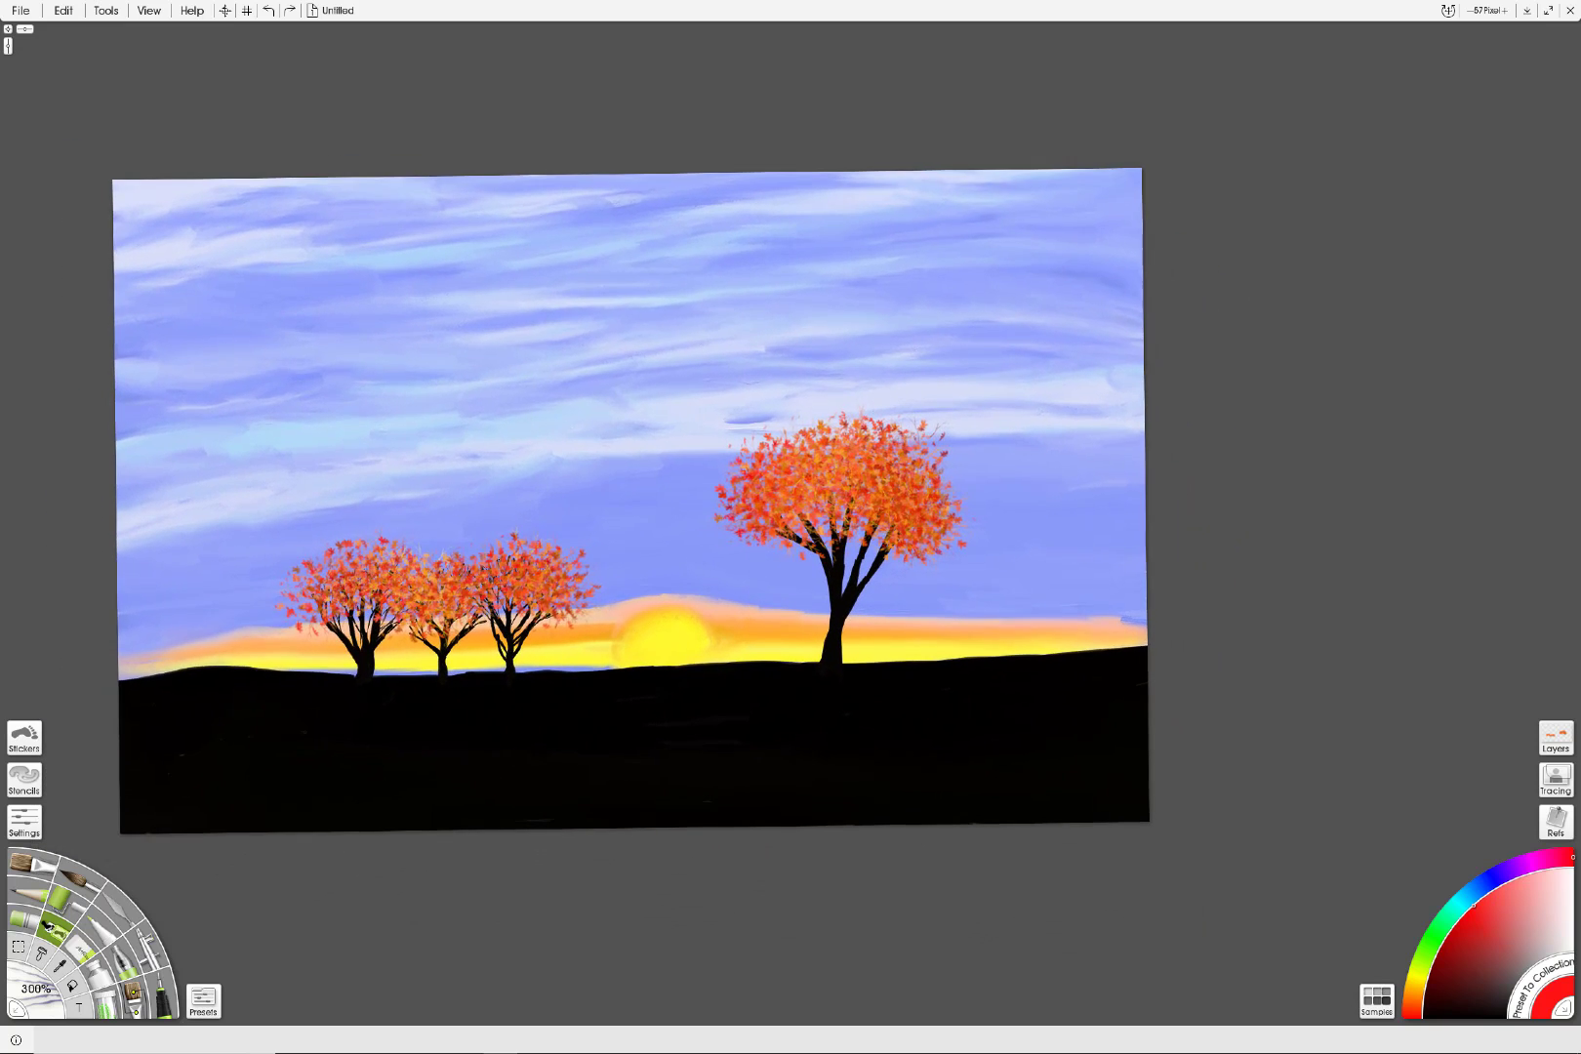
scroll(796, 520, down, 5)
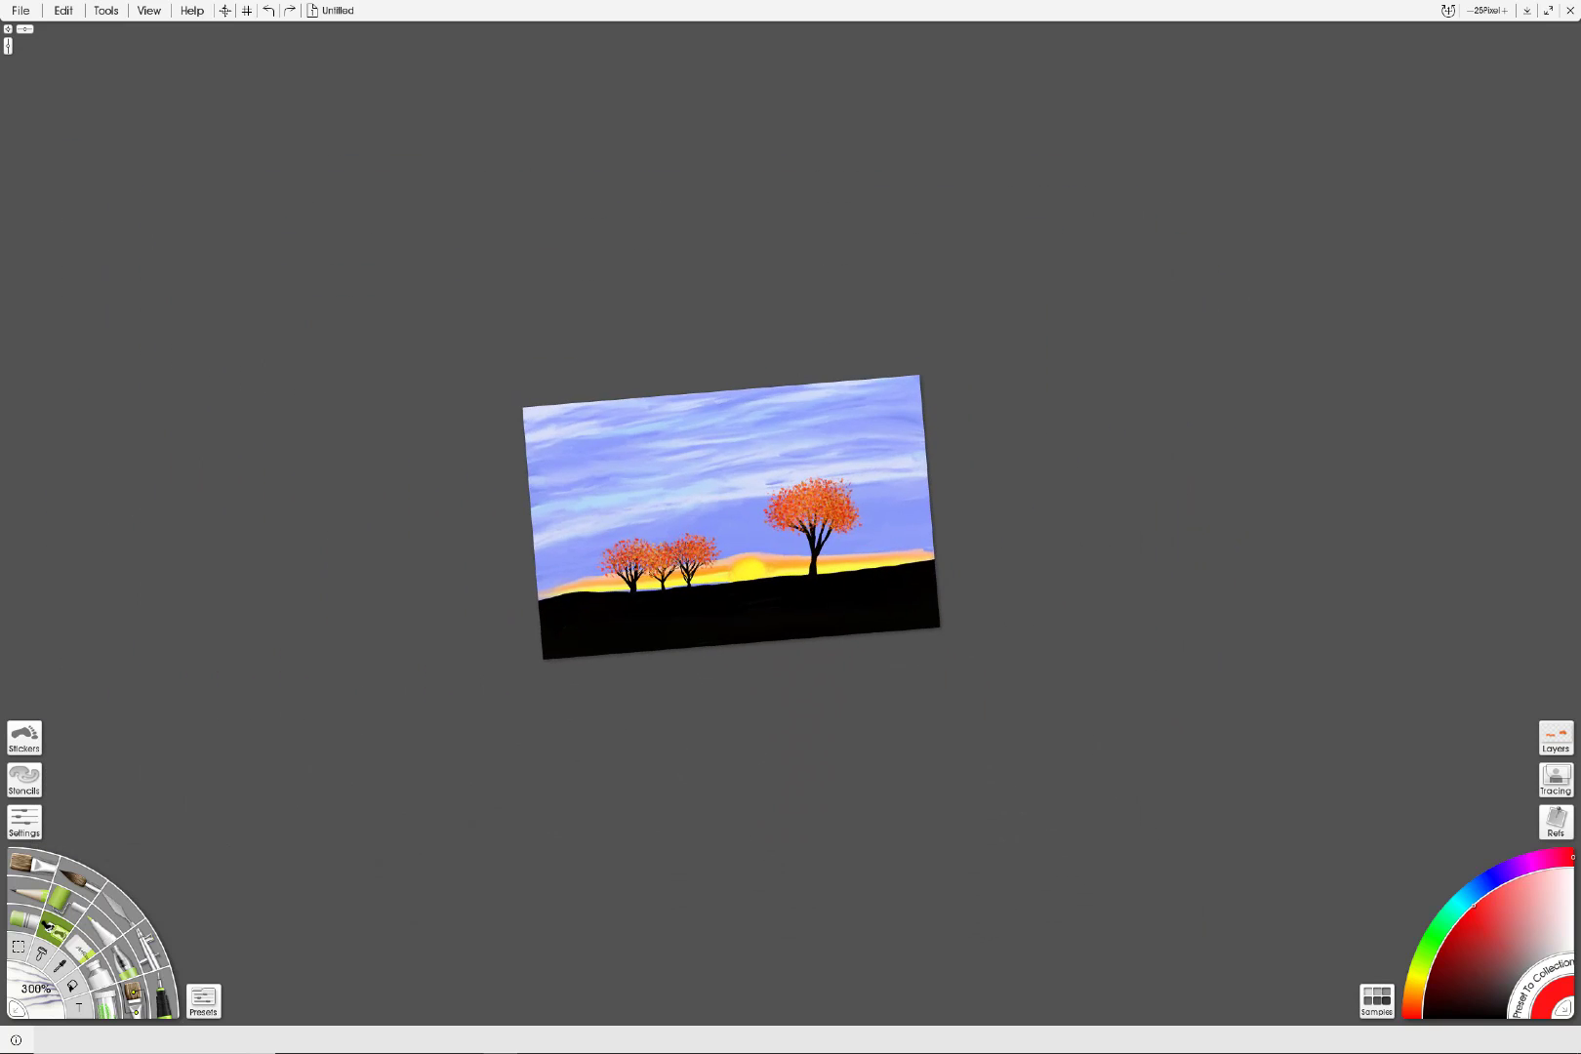
scroll(742, 517, down, 3)
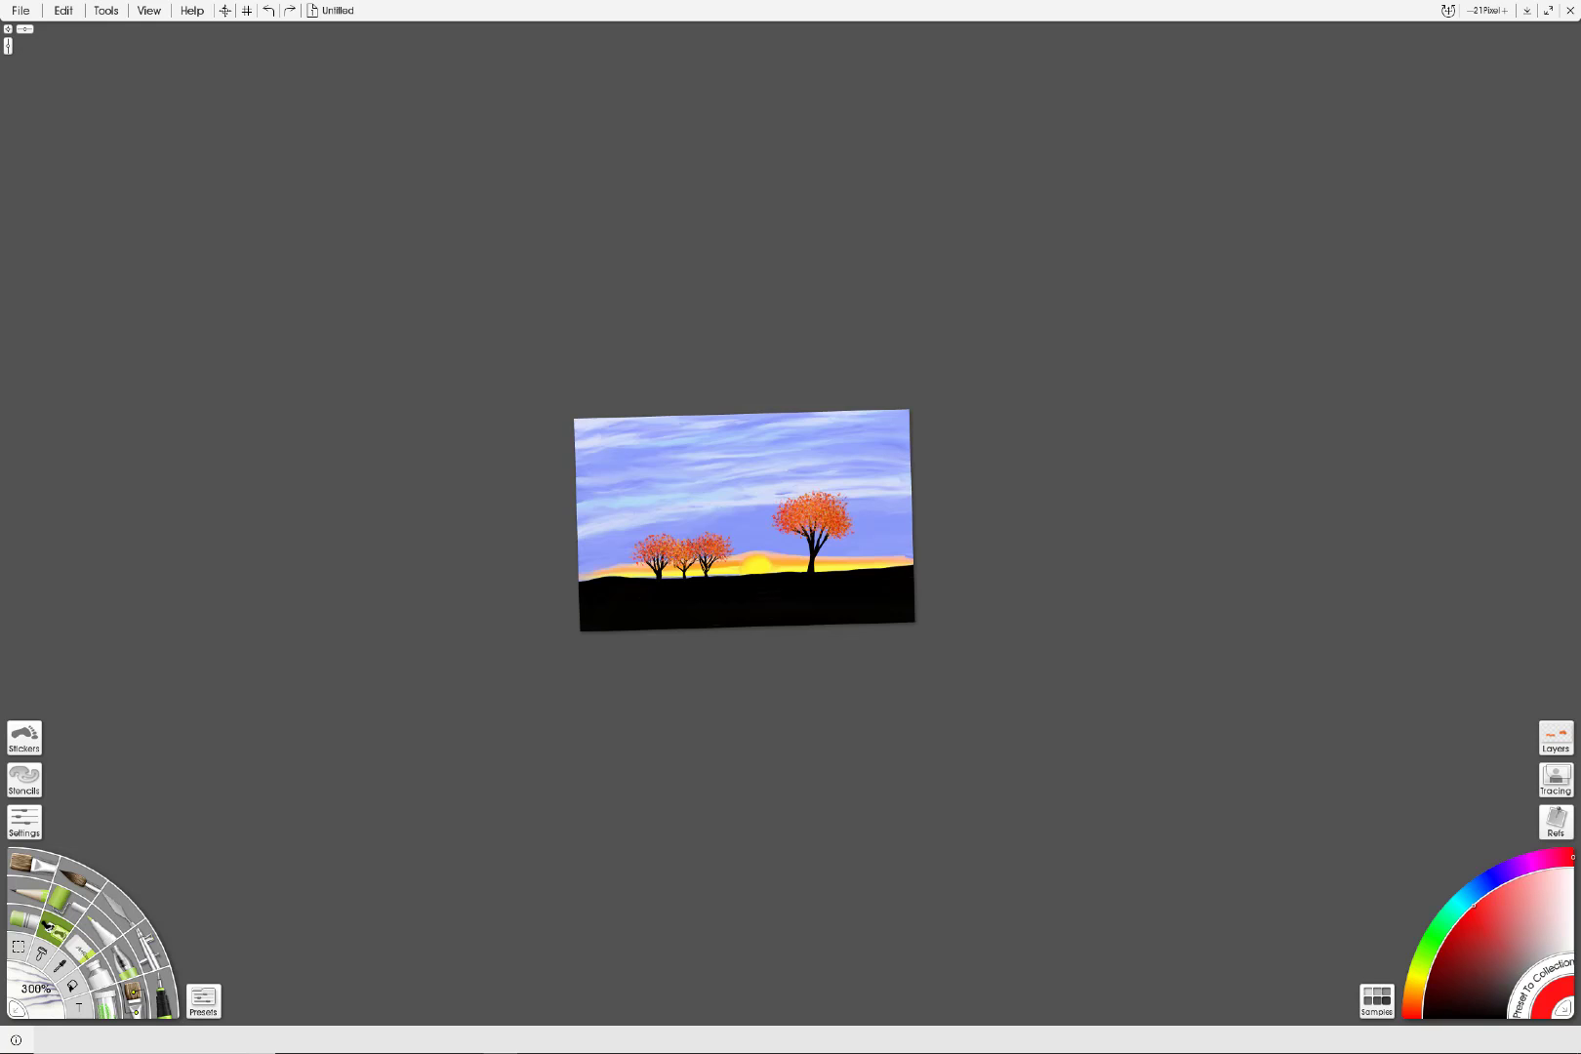
scroll(743, 520, up, 5)
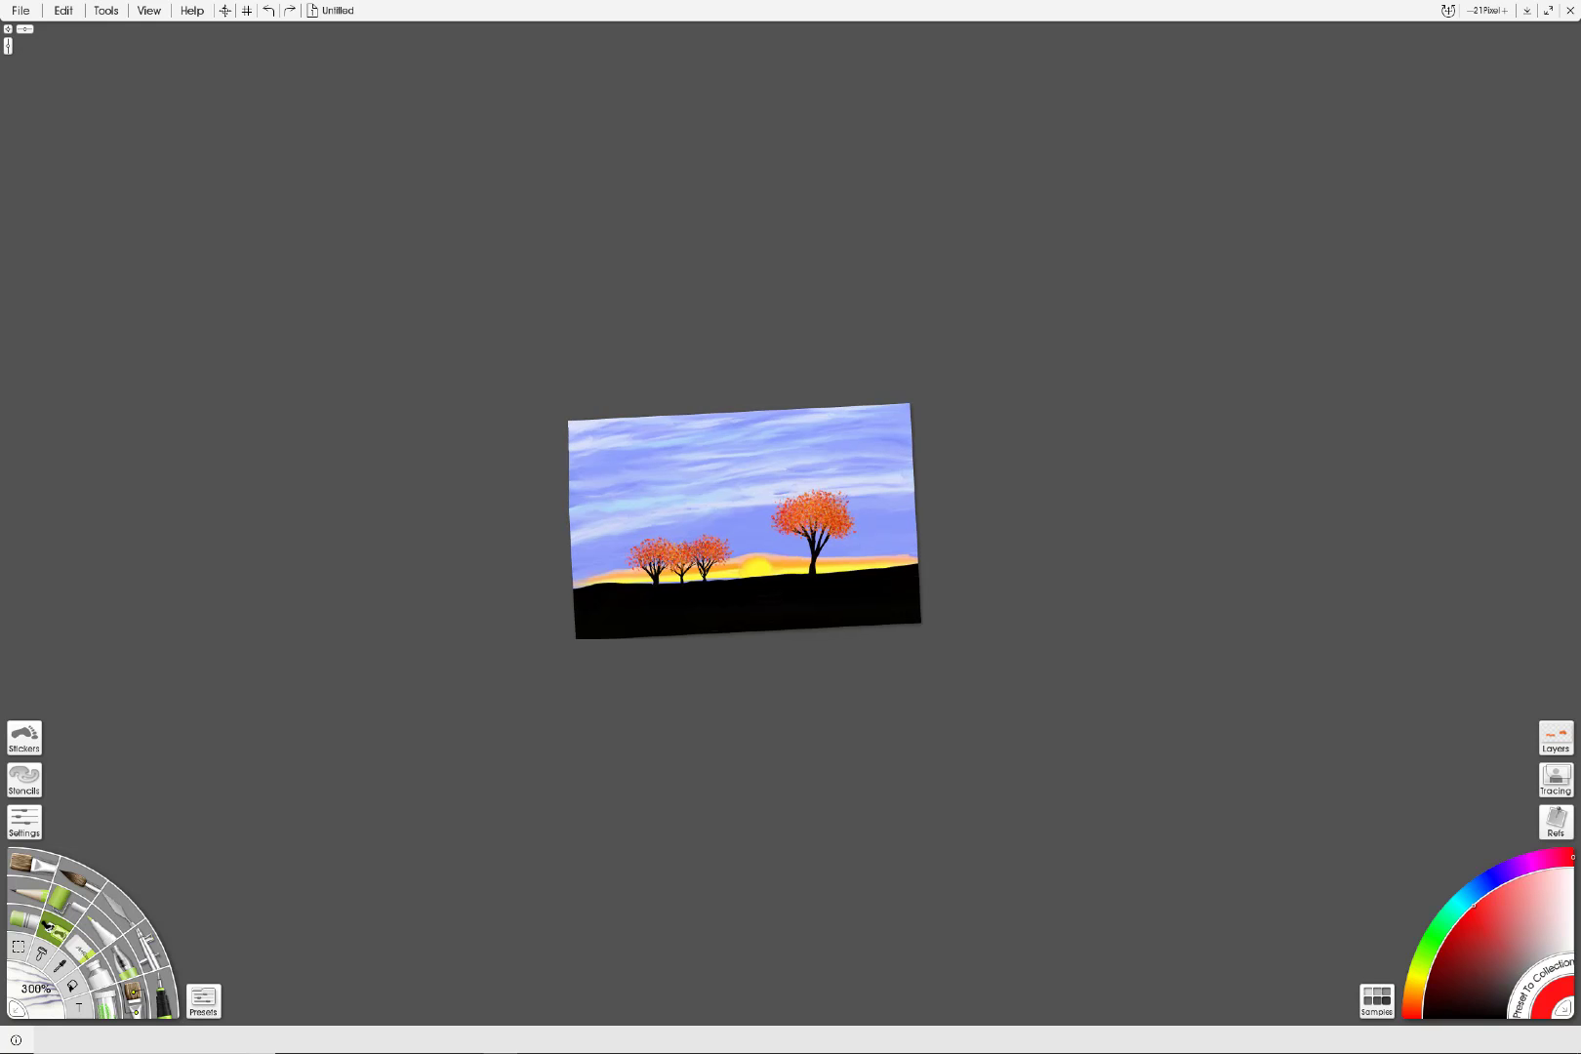